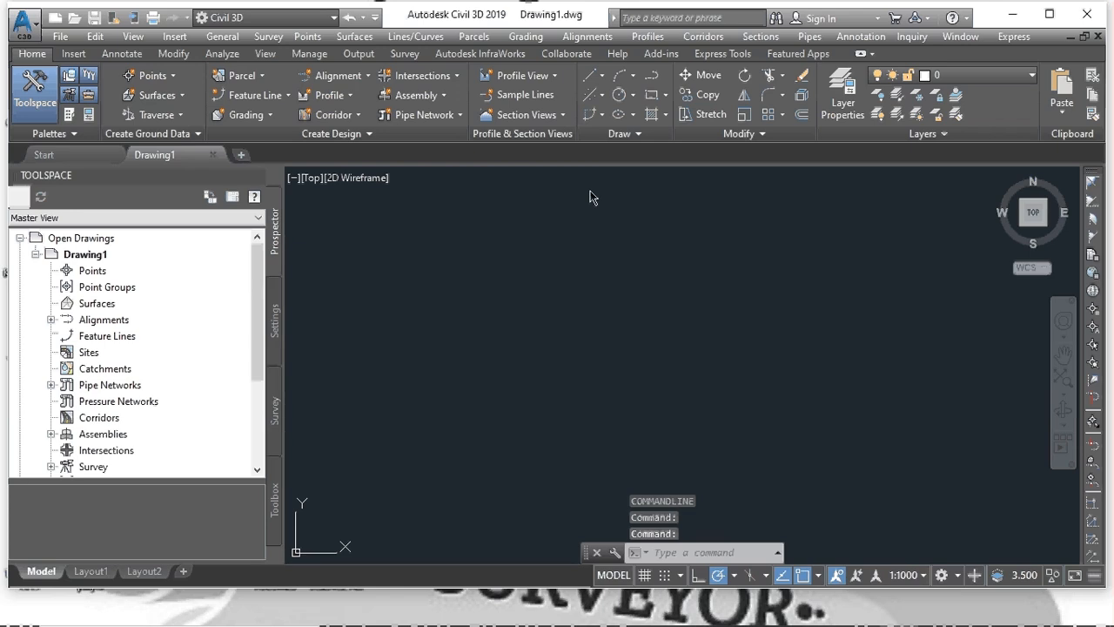
# - Maximize the Civil 3D window and switch Toolspace to Drawing1's Settings collections
pyautogui.click(1050, 14)
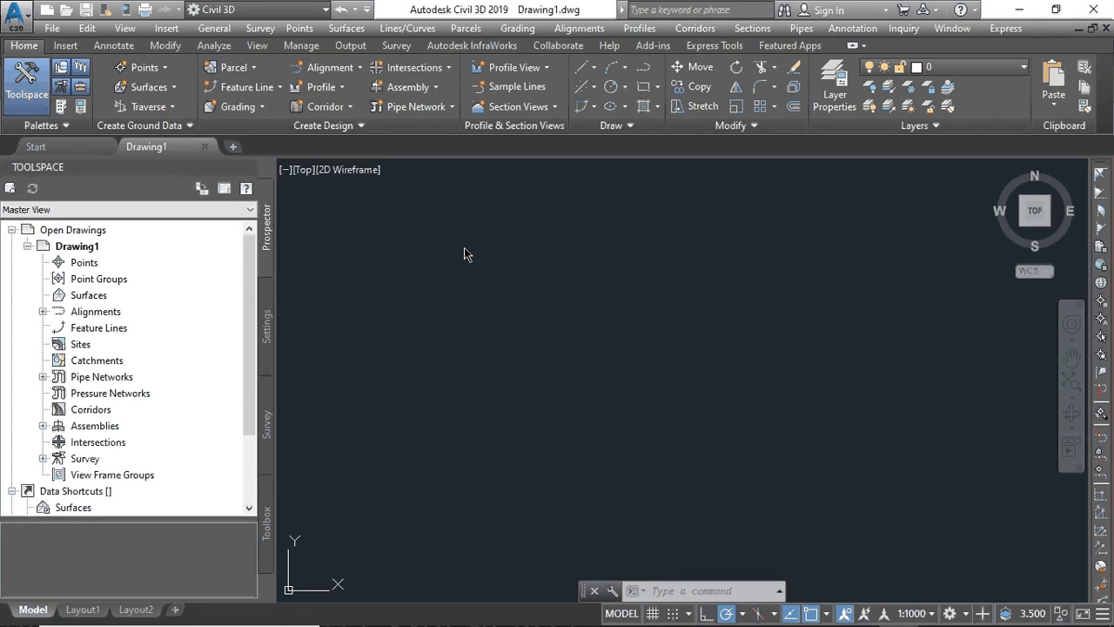
pyautogui.click(268, 331)
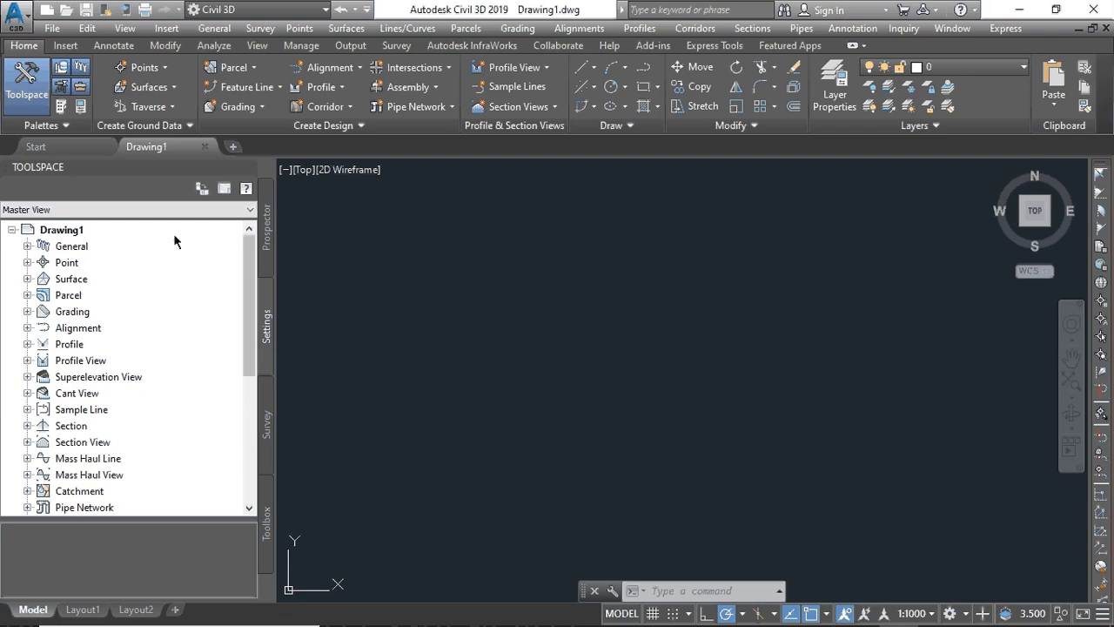
# - Open Drawing1's drawing settings and choose Egypt as the coordinate zone category
pyautogui.rightClick(98, 229)
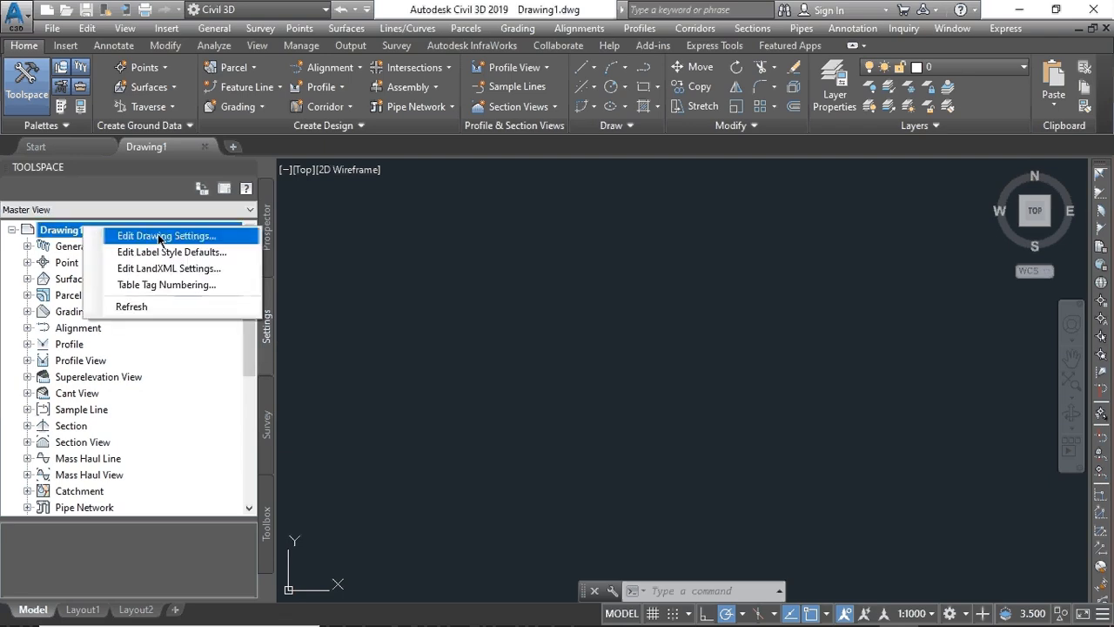
pyautogui.click(159, 237)
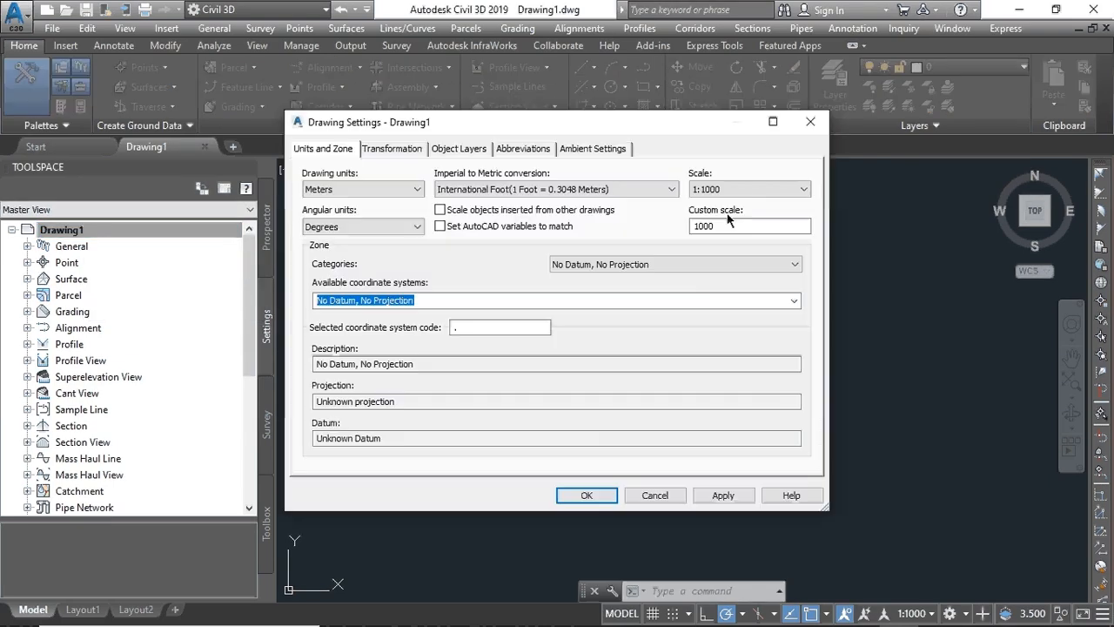
pyautogui.click(797, 264)
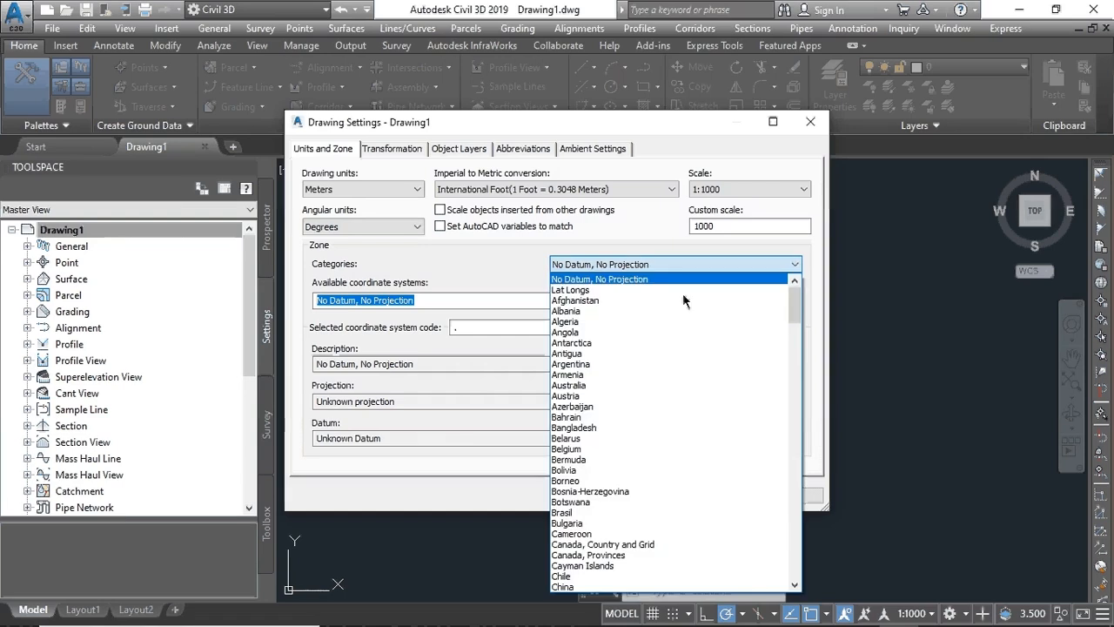
pyautogui.click(797, 264)
pyautogui.click(795, 264)
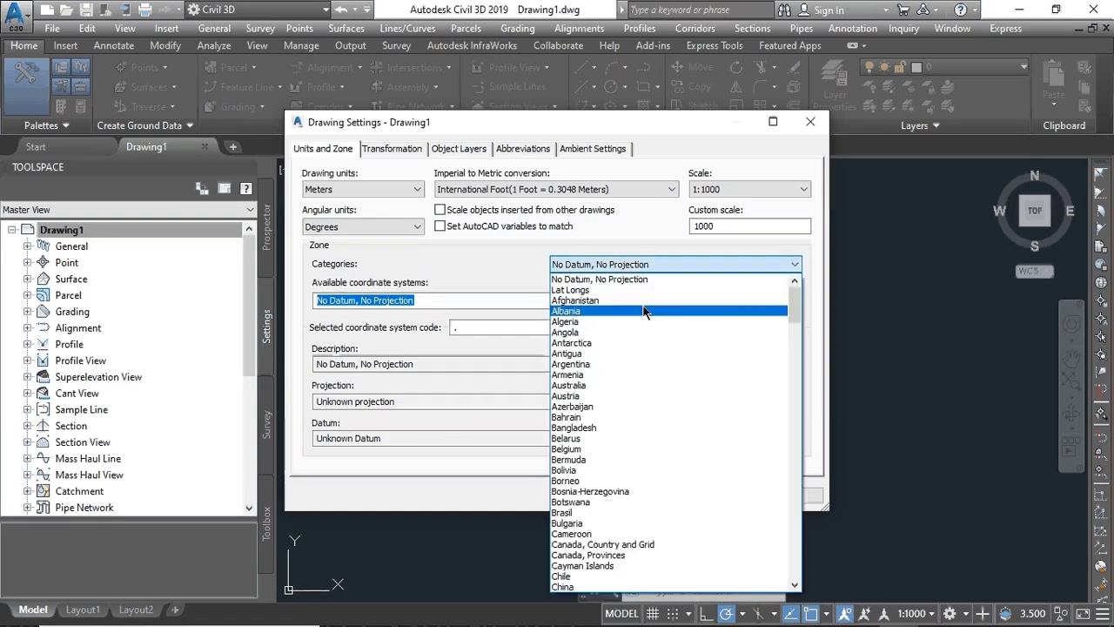
pyautogui.scroll(-6, 642, 307)
pyautogui.scroll(-5, 642, 307)
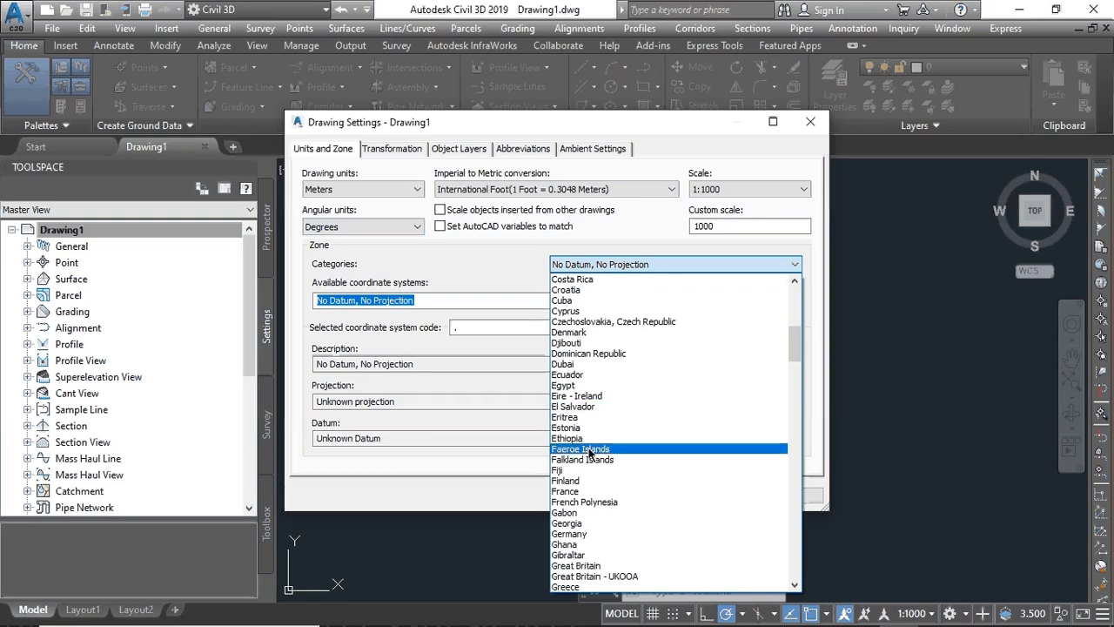
pyautogui.scroll(13, 605, 406)
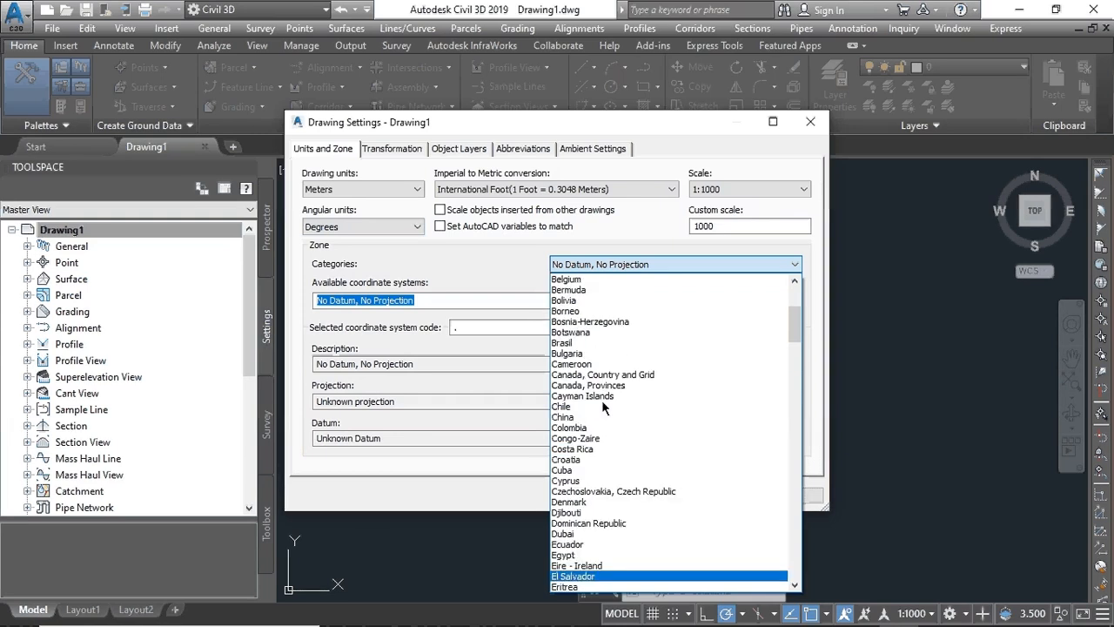
pyautogui.scroll(-12, 604, 406)
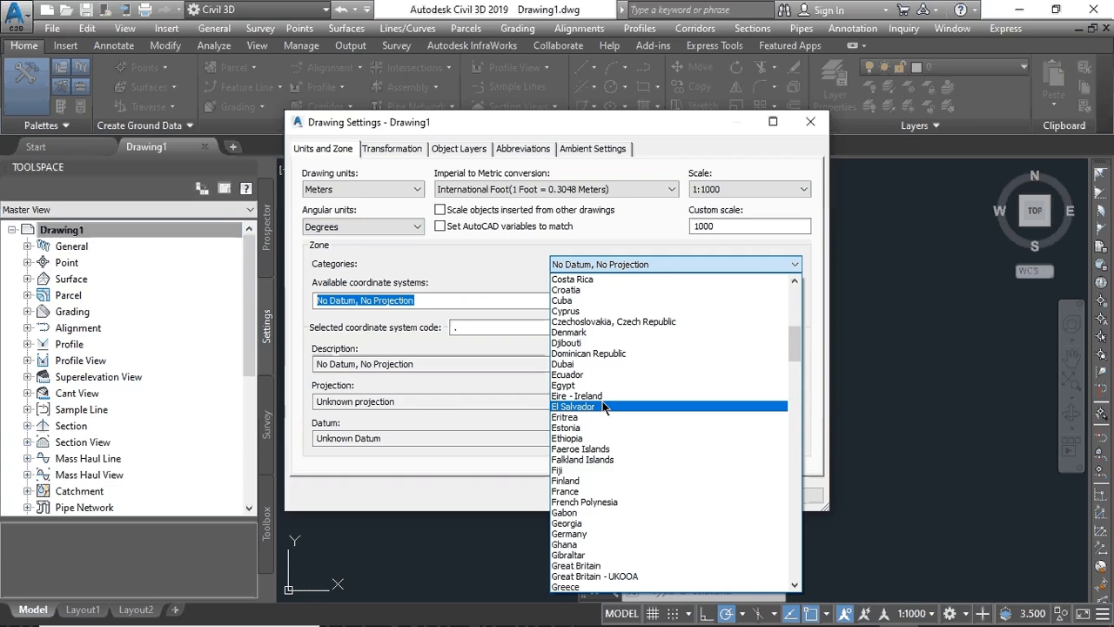
pyautogui.click(597, 385)
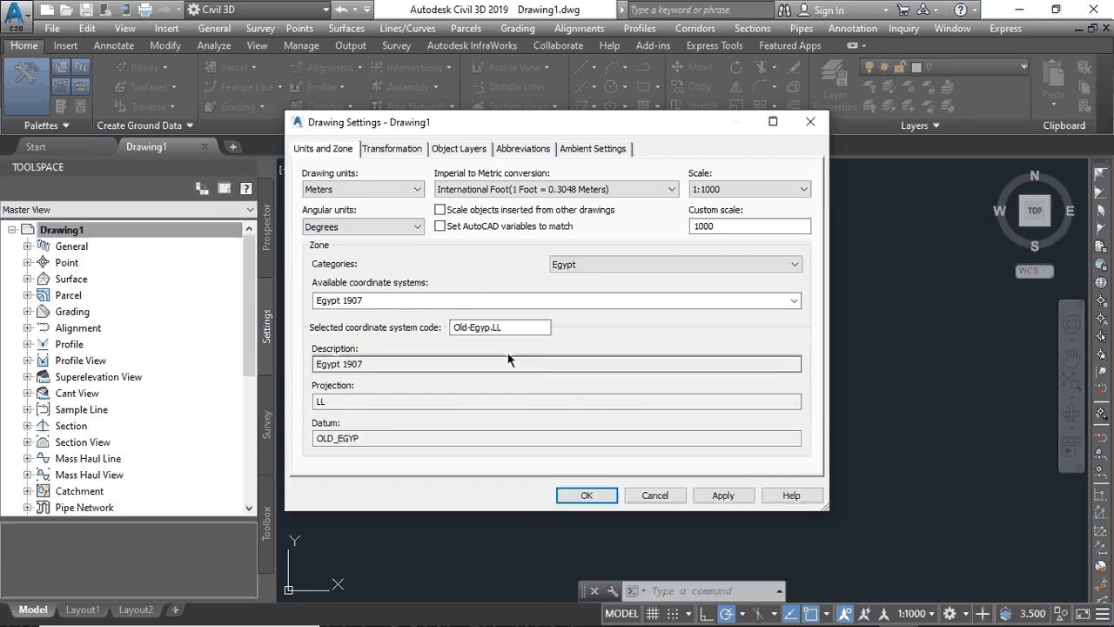
# - Keep Degrees, Meters and a 1:1000 scale, then apply and close the drawing settings
pyautogui.click(417, 227)
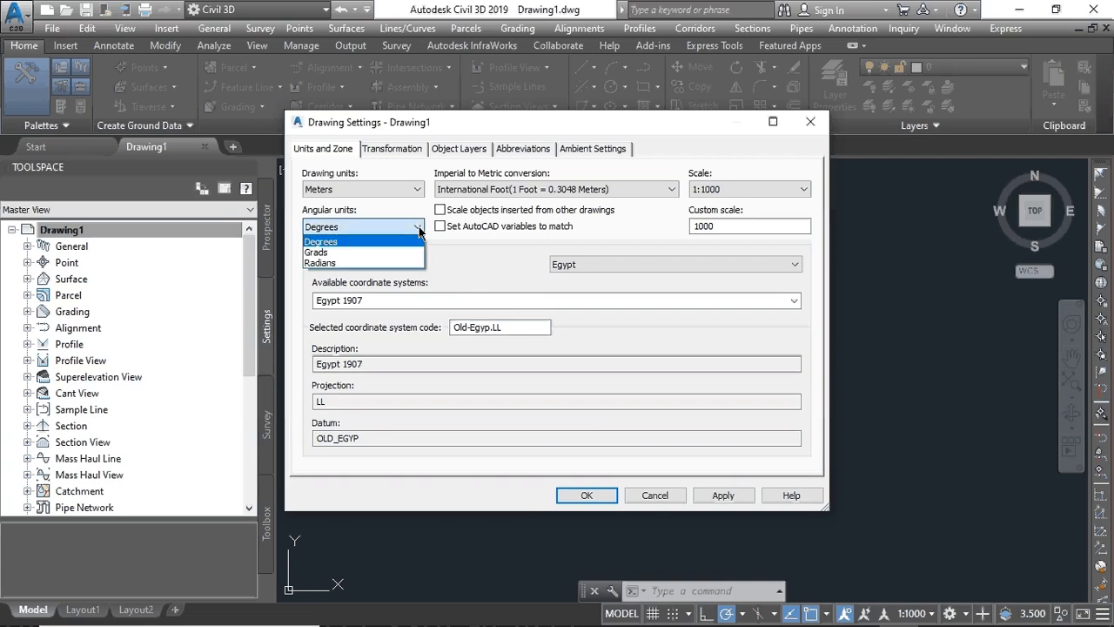
pyautogui.click(419, 227)
pyautogui.click(418, 190)
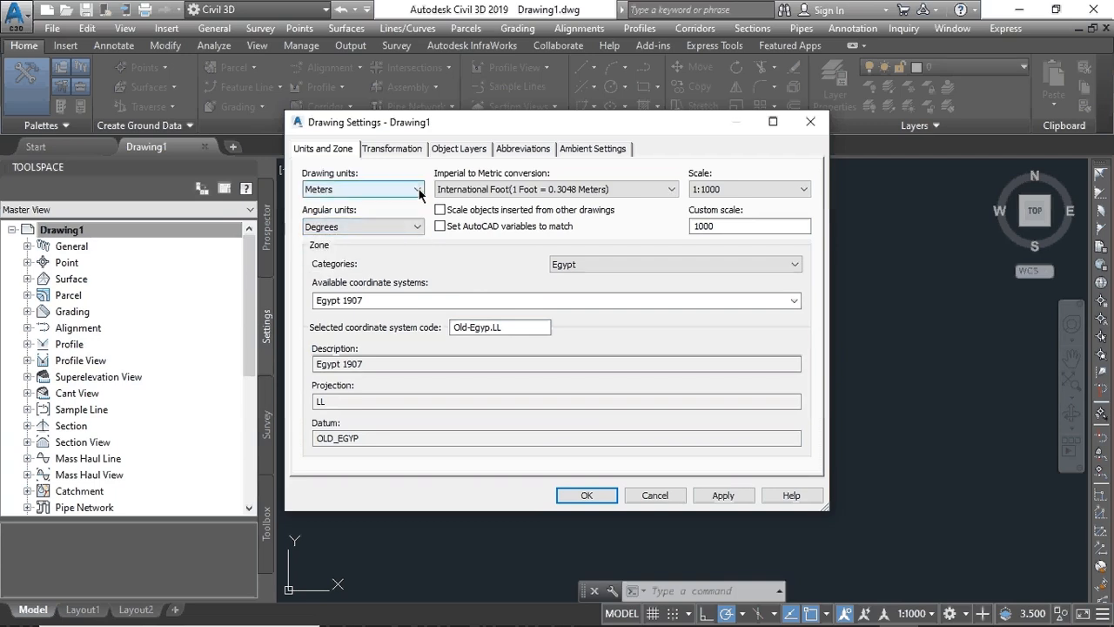
pyautogui.click(417, 215)
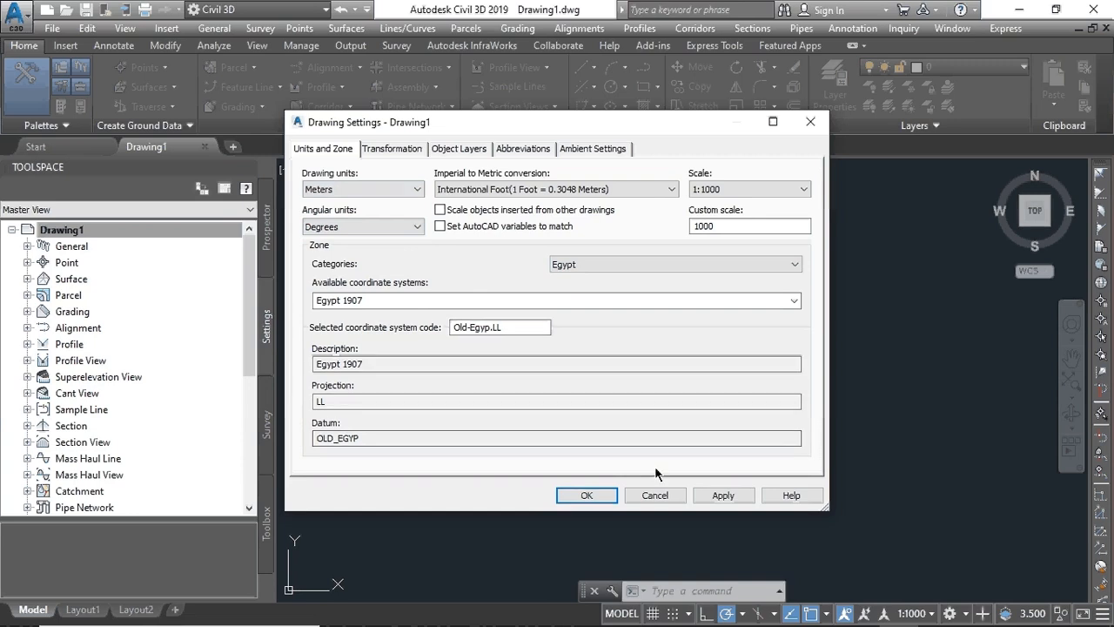
pyautogui.click(804, 189)
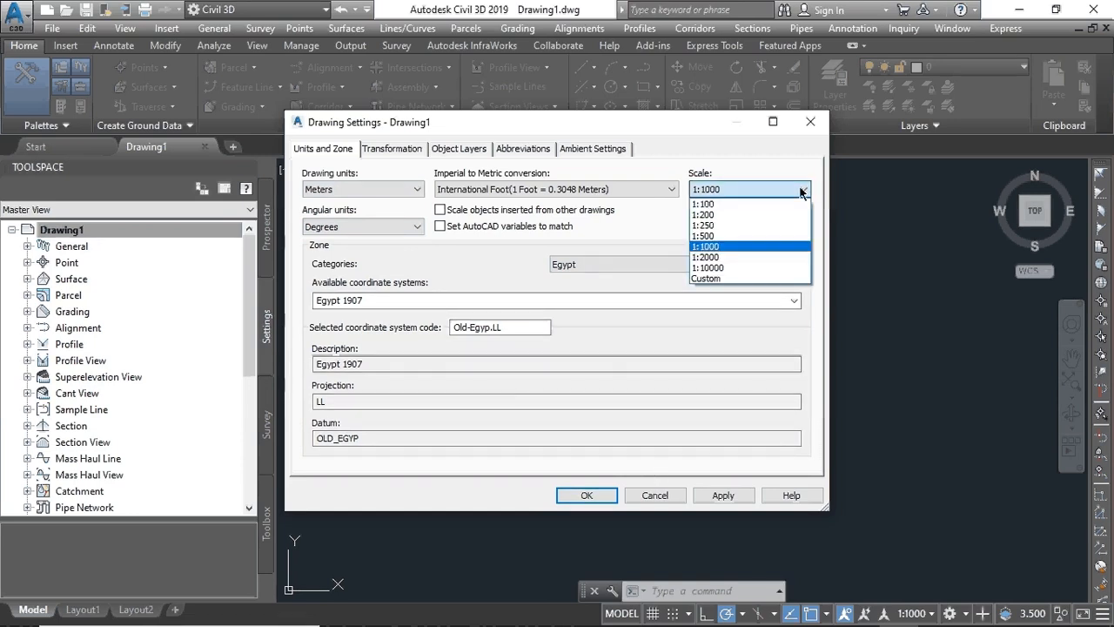
pyautogui.click(767, 245)
pyautogui.click(721, 495)
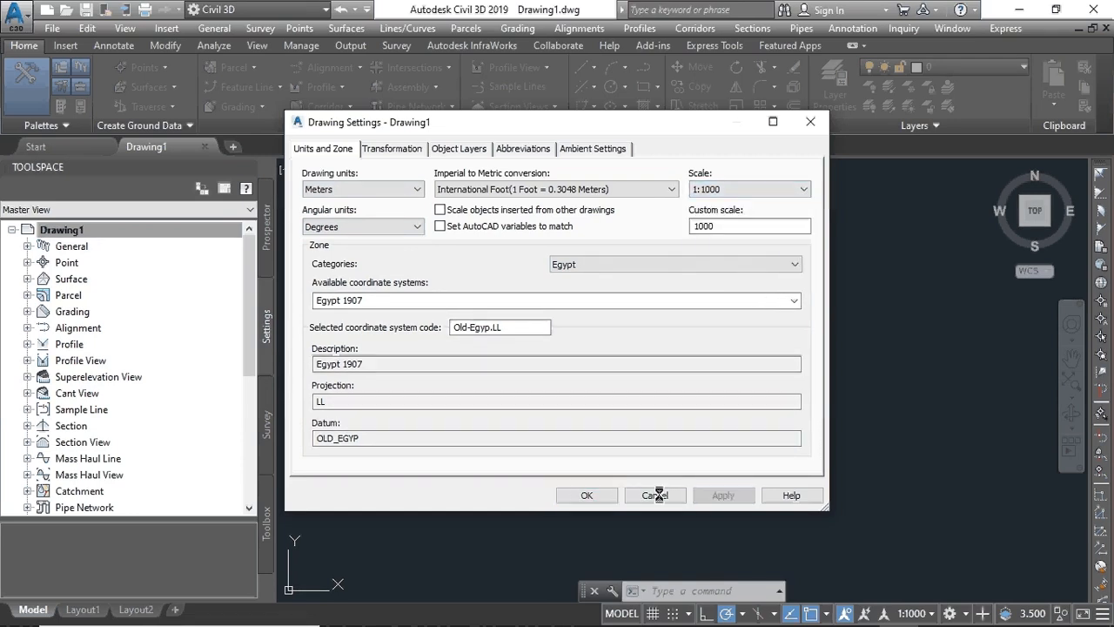
pyautogui.click(590, 495)
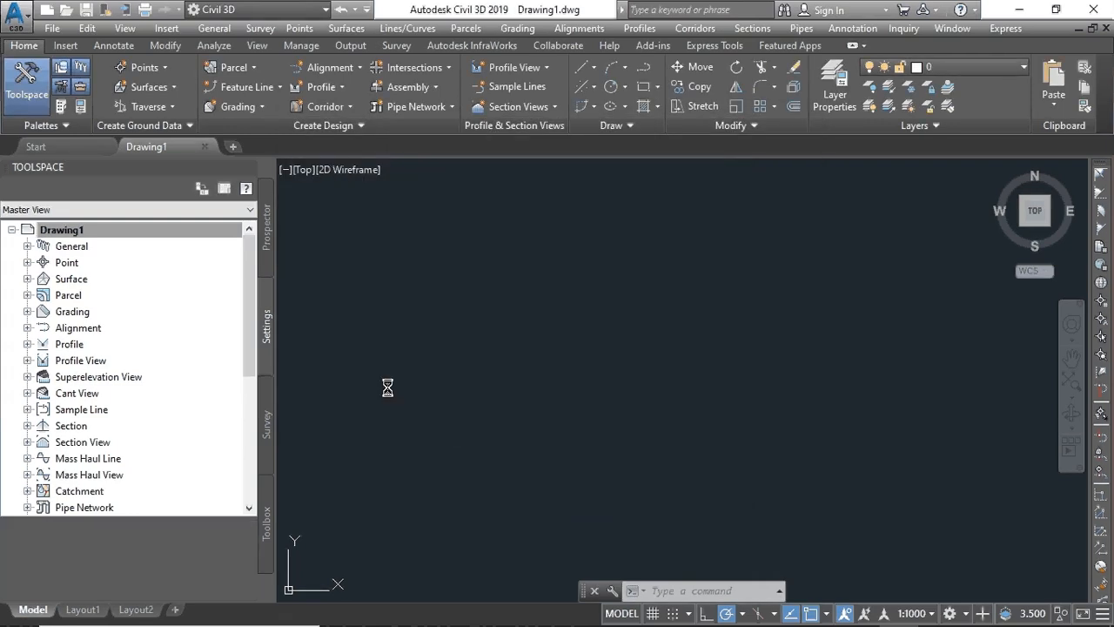
# - Open Import Points from the Points collection's Create Points toolbar in Prospector
pyautogui.click(268, 237)
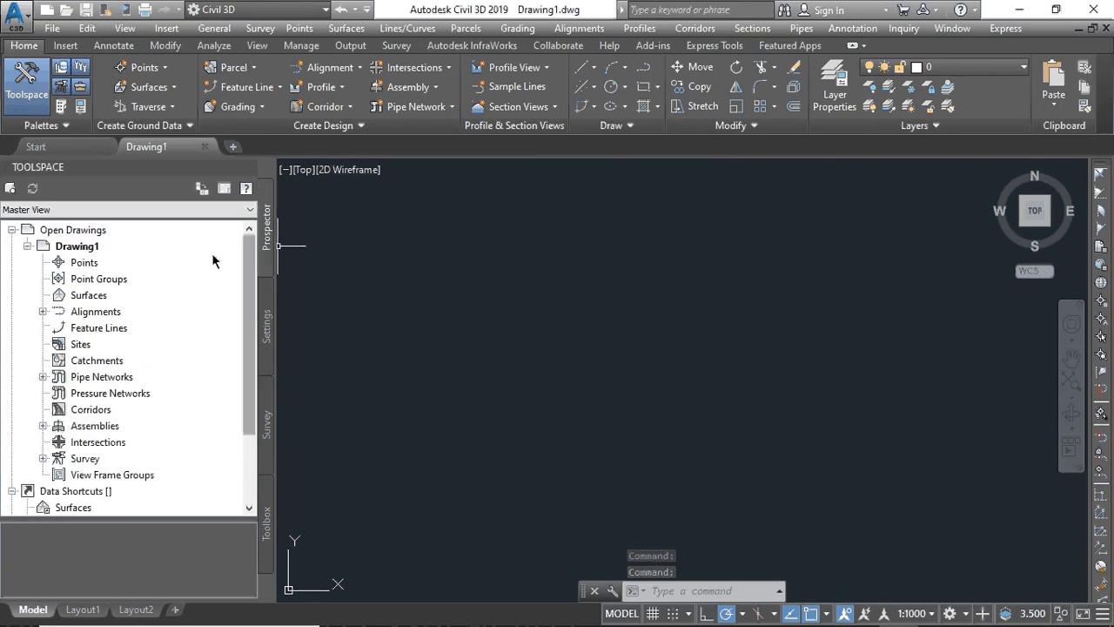
pyautogui.rightClick(95, 266)
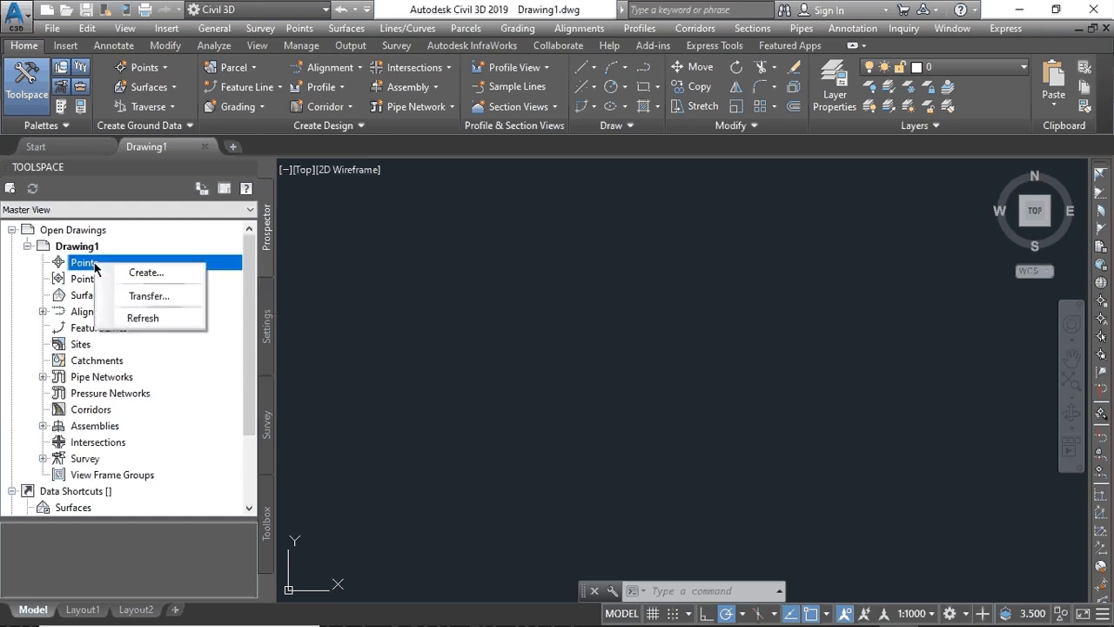
pyautogui.click(146, 273)
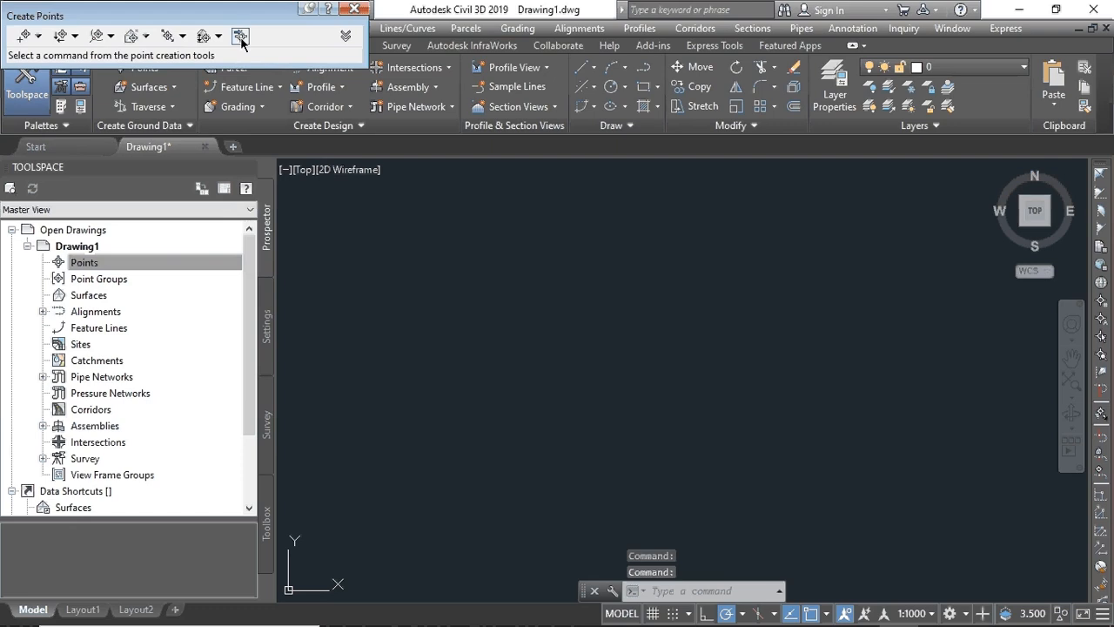
pyautogui.click(240, 37)
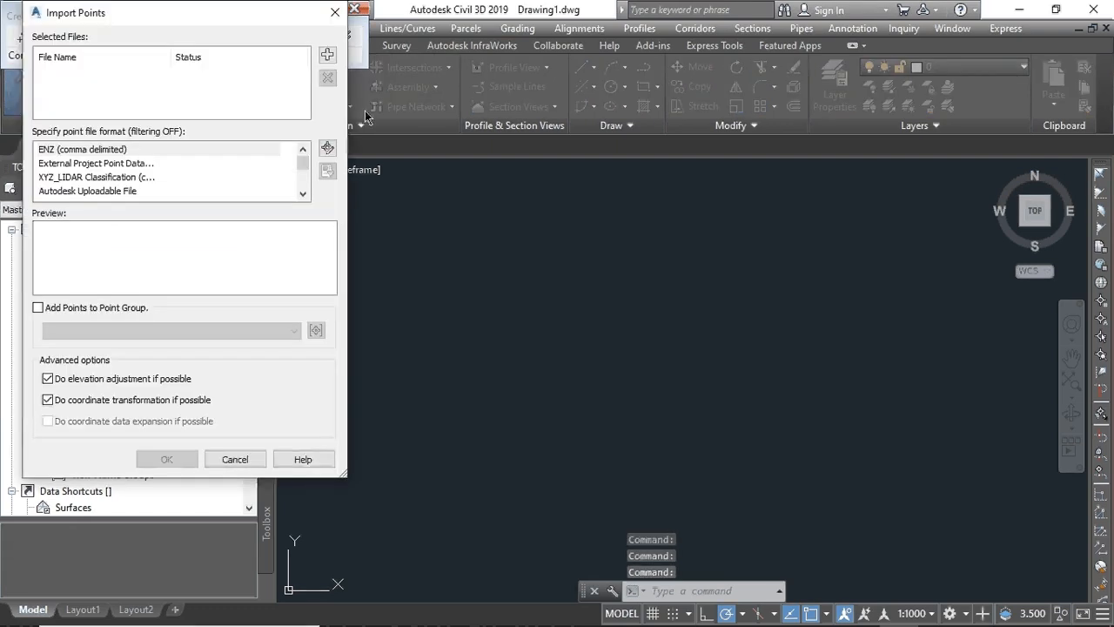
# - Import the HUYE DATA file using the PENZD (space delimited) format
pyautogui.click(328, 56)
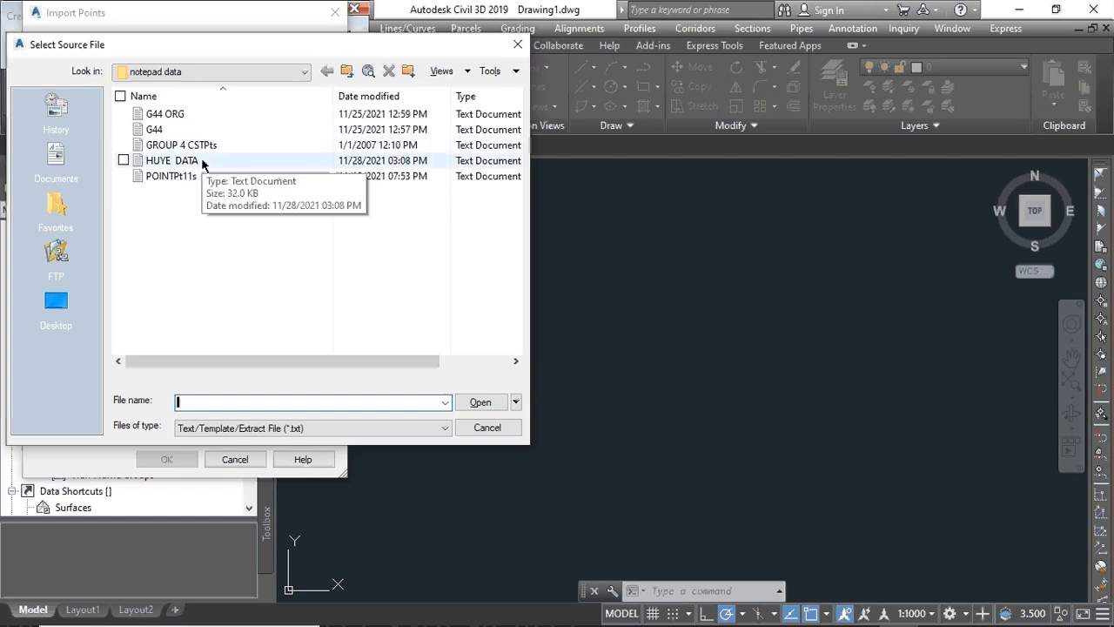
pyautogui.click(201, 160)
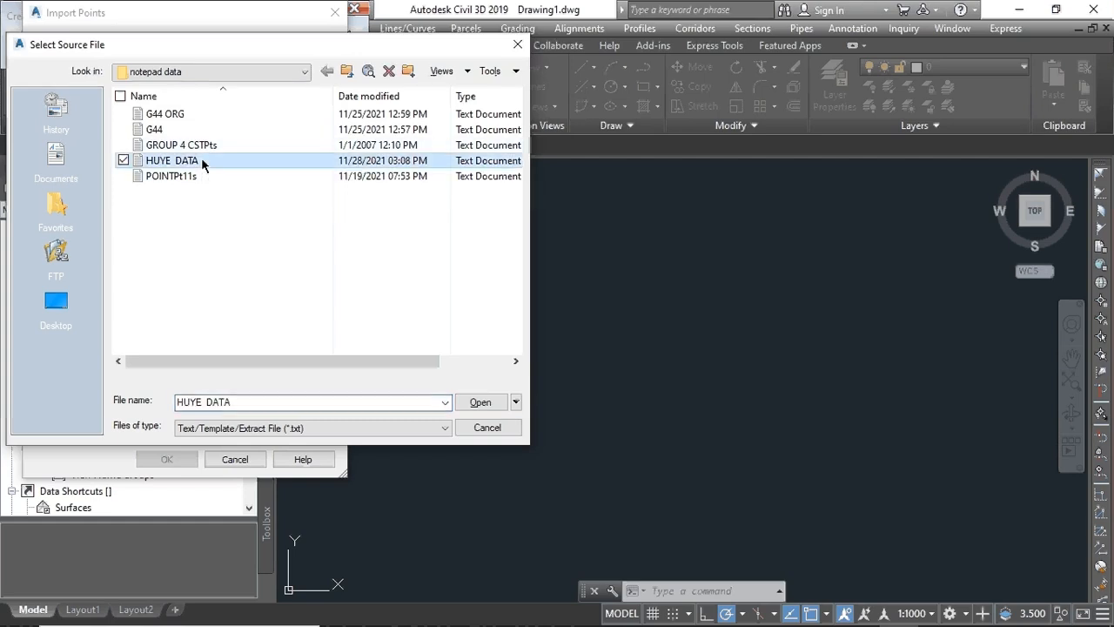
pyautogui.click(481, 401)
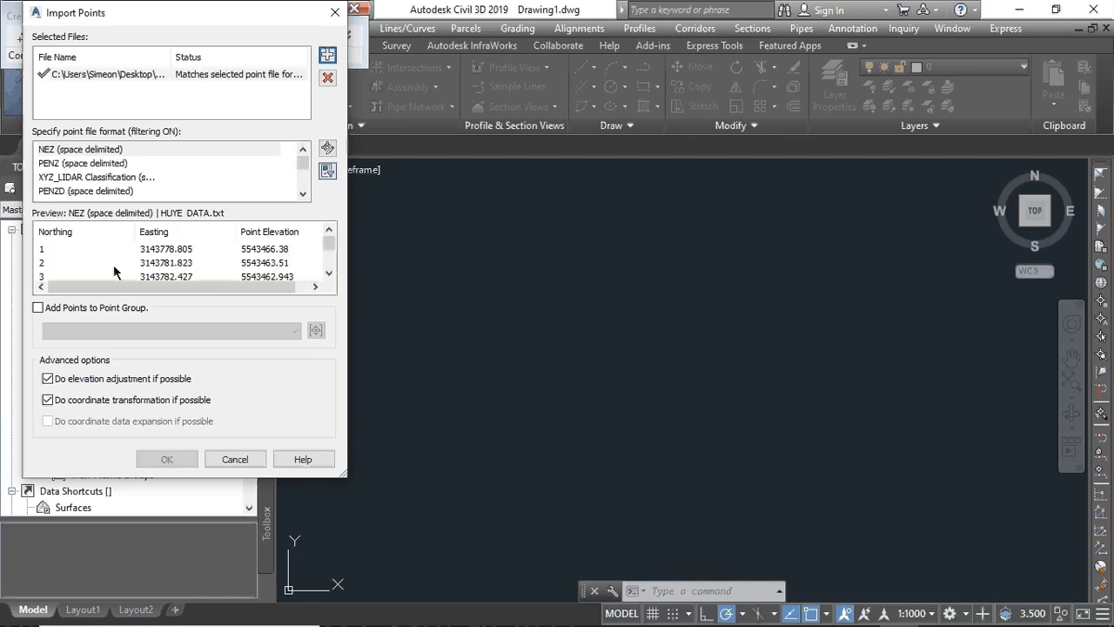
pyautogui.click(61, 190)
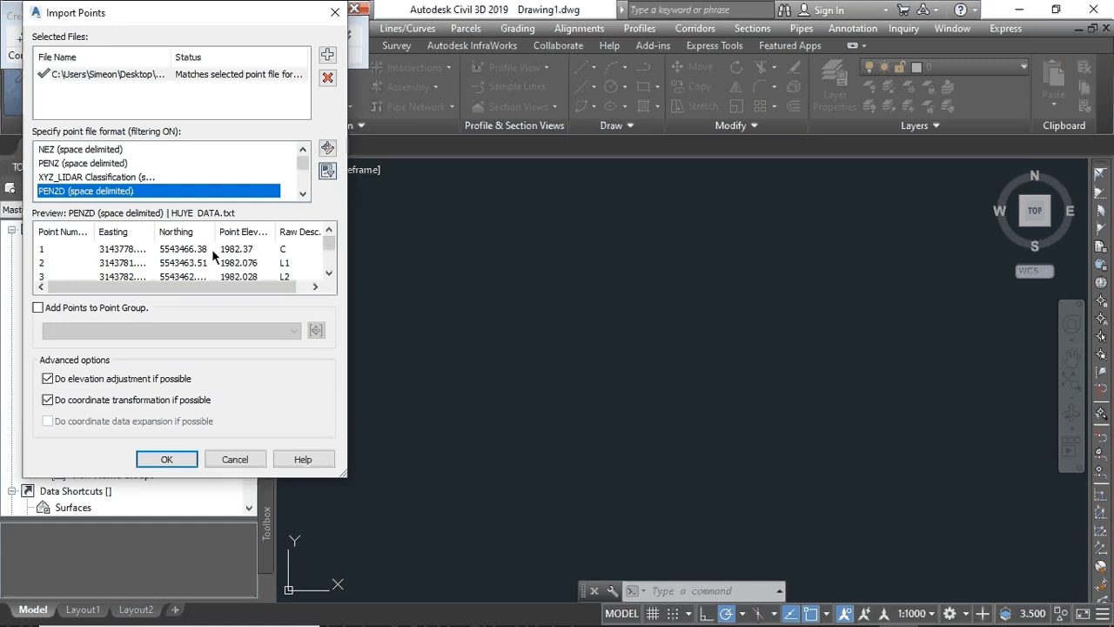
pyautogui.click(163, 460)
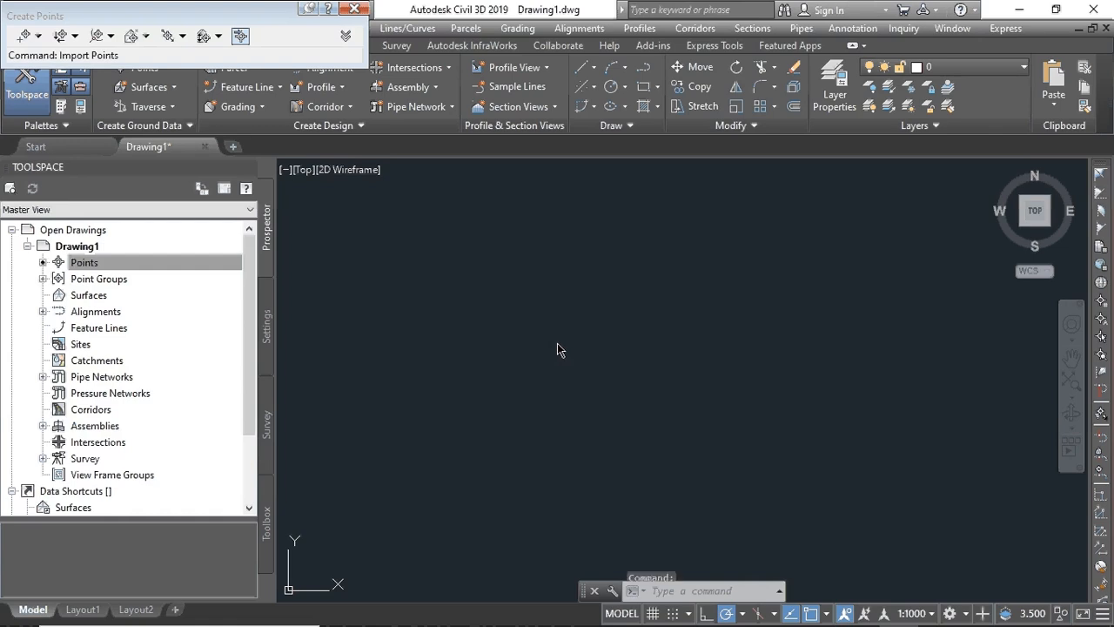
# - Zoom to extents, frame the band of survey points, and close the Create Points toolbar
pyautogui.rightClick(565, 295)
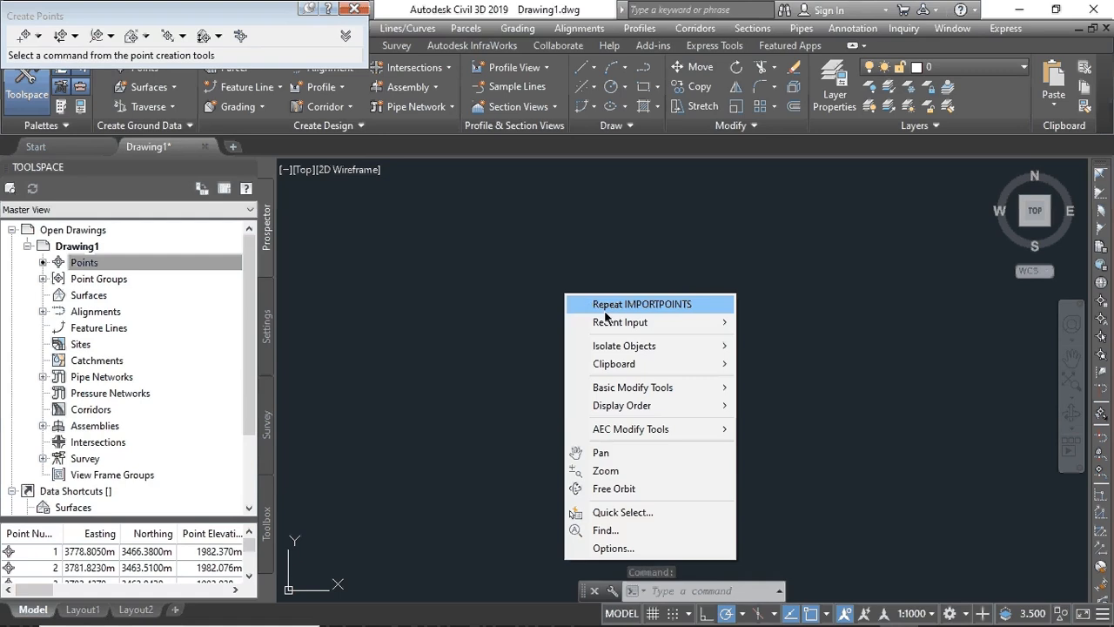
pyautogui.click(620, 471)
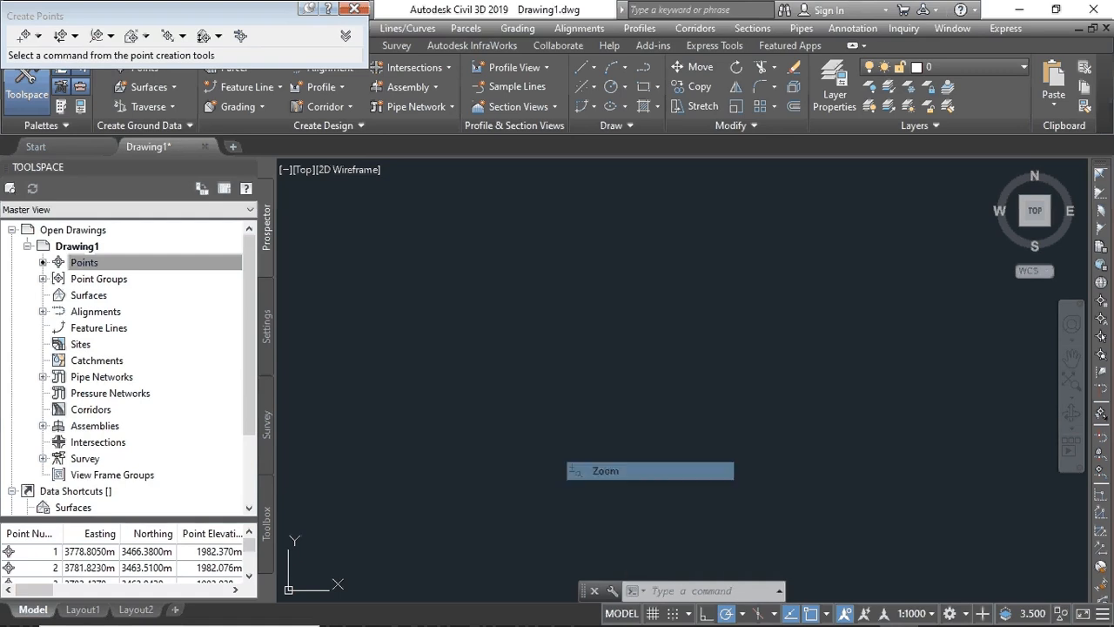
pyautogui.rightClick(566, 273)
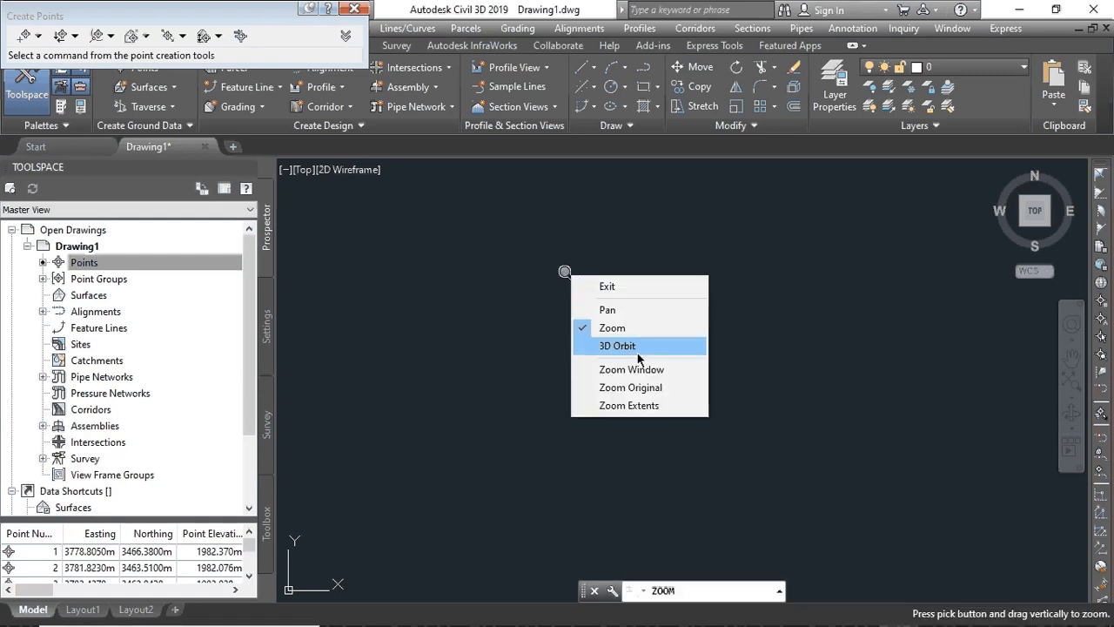
pyautogui.click(631, 406)
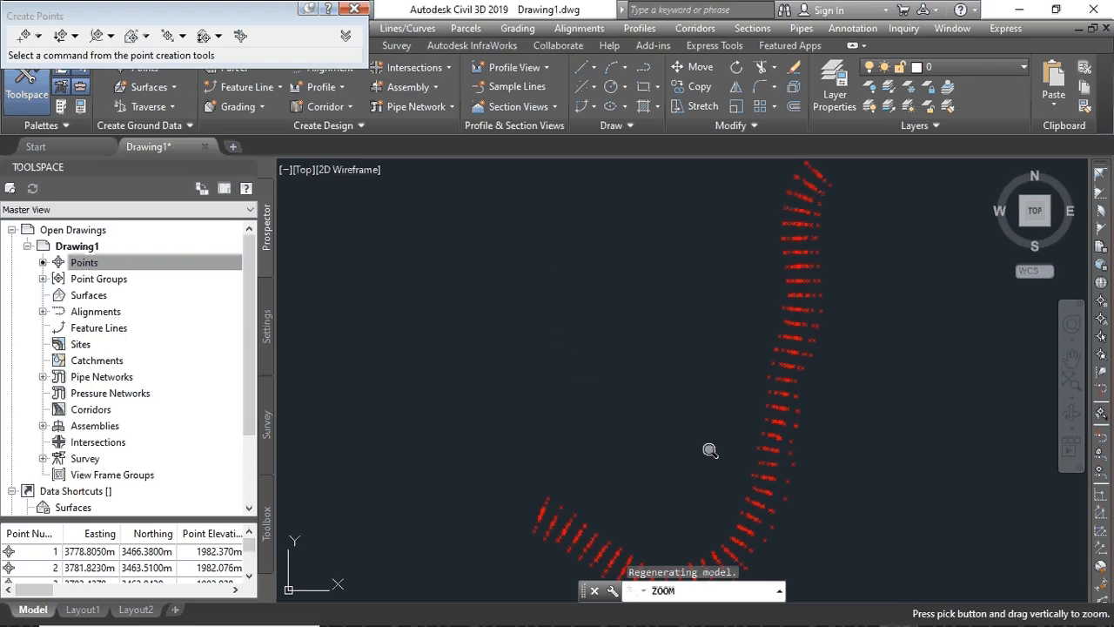
pyautogui.scroll(-3, 764, 460)
pyautogui.scroll(9, 763, 461)
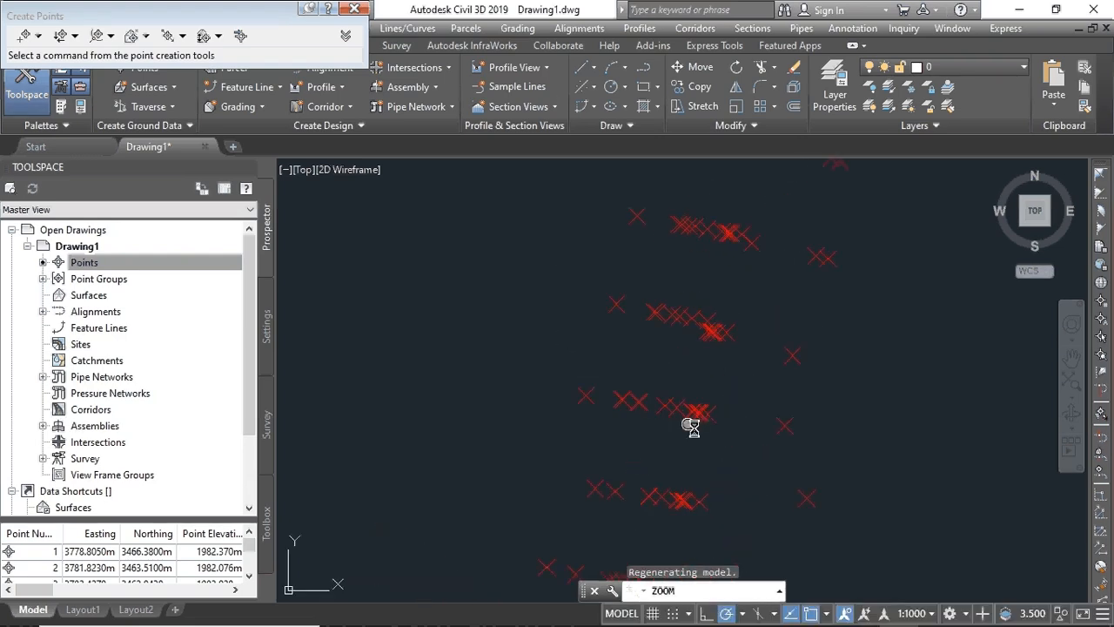
pyautogui.scroll(-3, 691, 423)
pyautogui.scroll(-2, 451, 487)
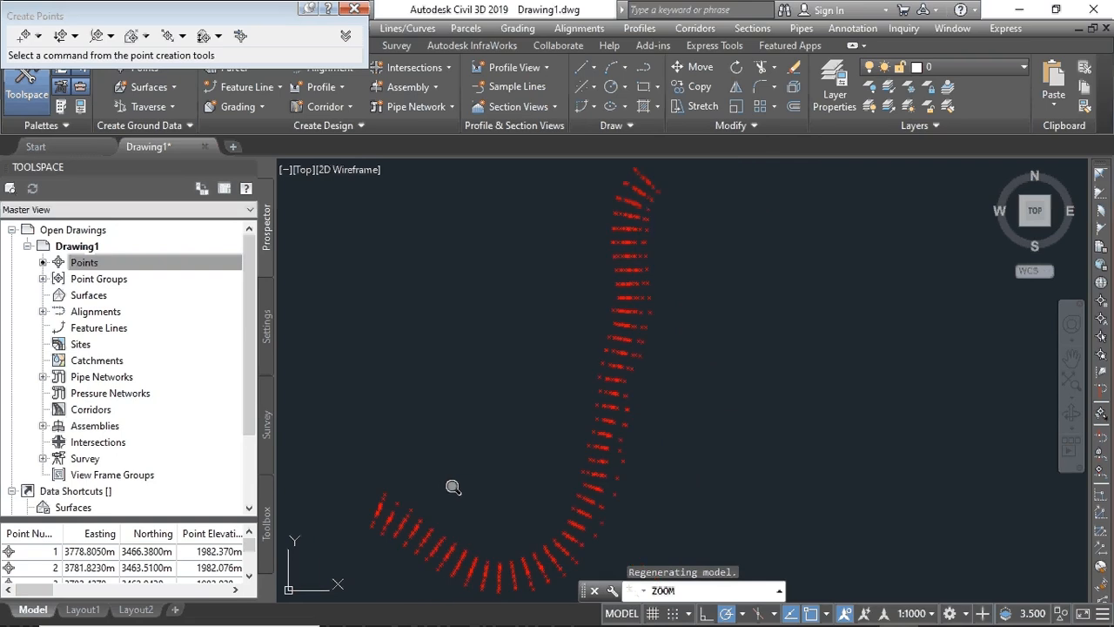
pyautogui.moveTo(455, 487); pyautogui.dragTo(579, 422, button='middle')
pyautogui.scroll(-2, 580, 422)
pyautogui.scroll(2, 579, 422)
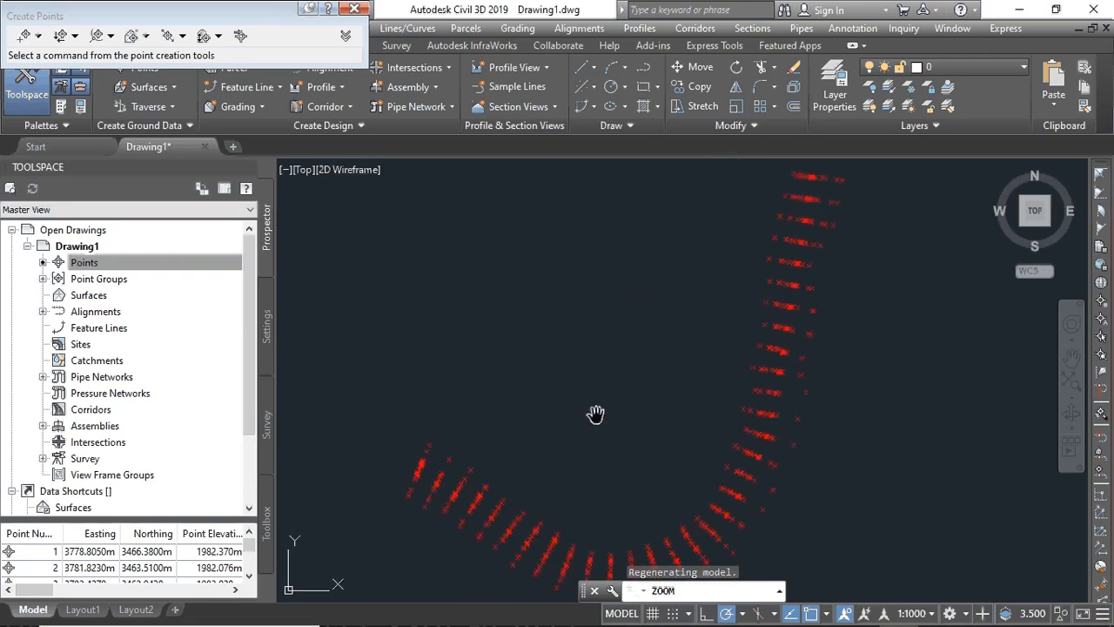
pyautogui.scroll(-1, 598, 413)
pyautogui.click(355, 10)
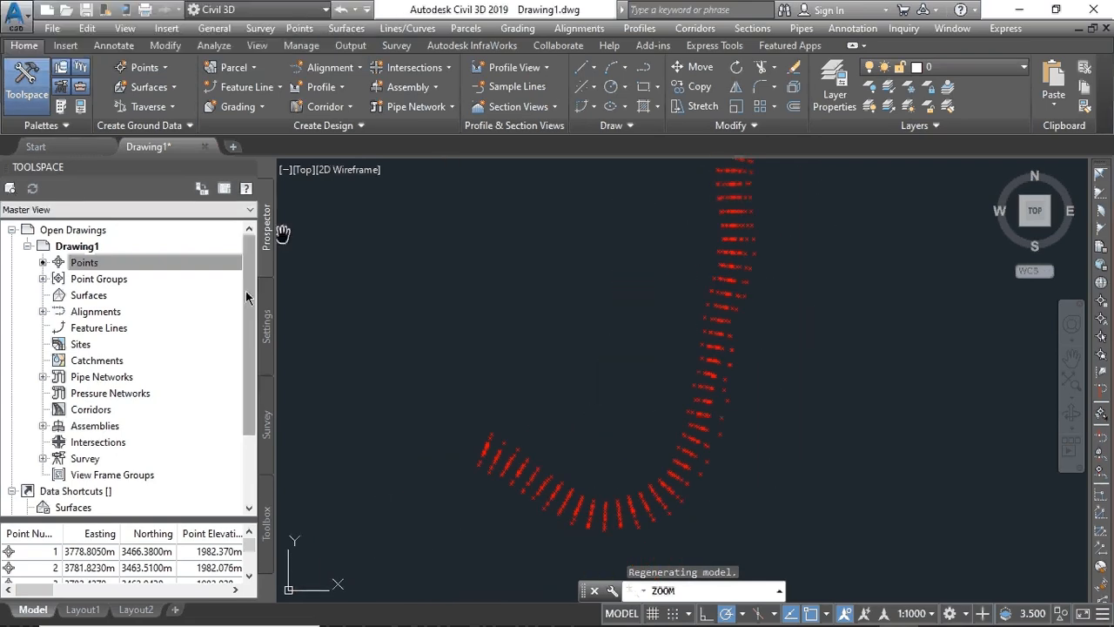
# - Create a TIN surface named 'Surface EG' styled Contours 2m and 10m (Background)
pyautogui.rightClick(99, 296)
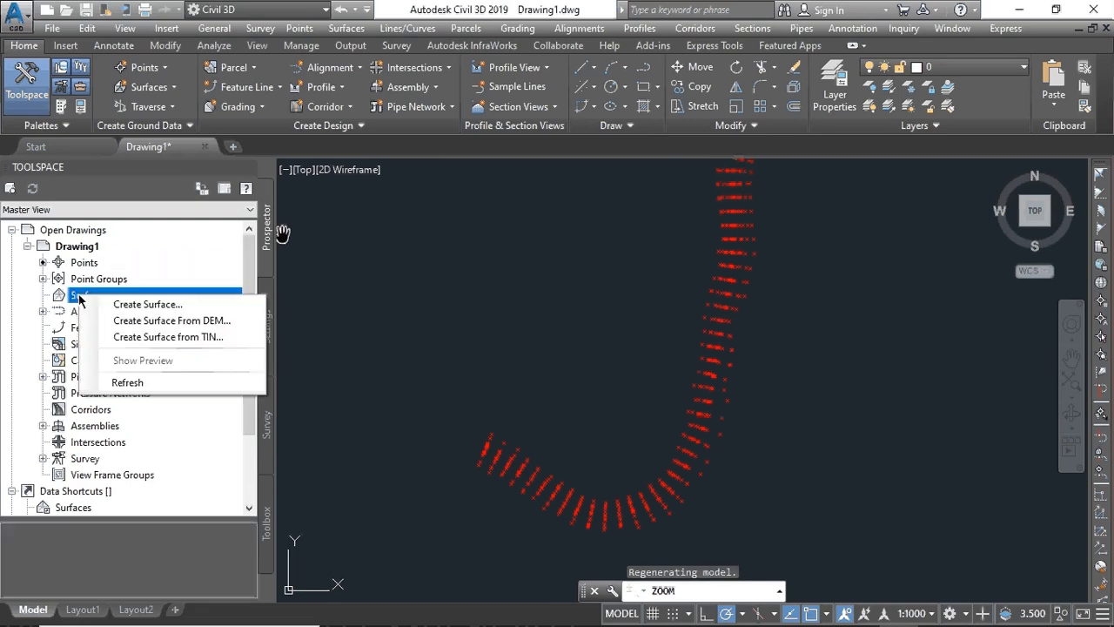
pyautogui.click(140, 305)
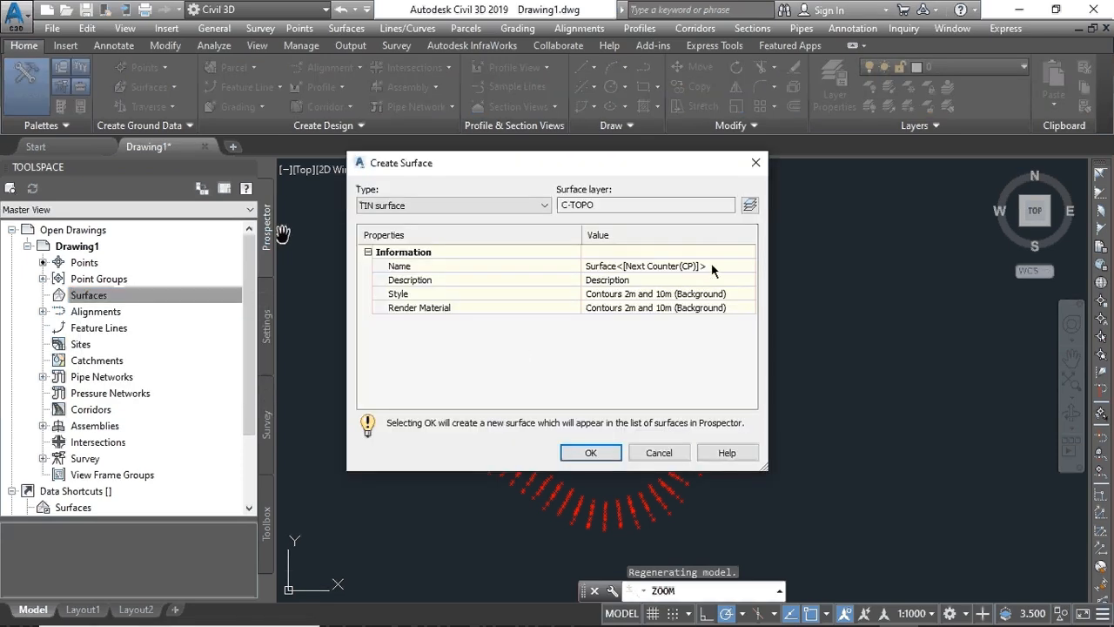
pyautogui.click(711, 265)
pyautogui.moveTo(704, 265); pyautogui.dragTo(613, 265)
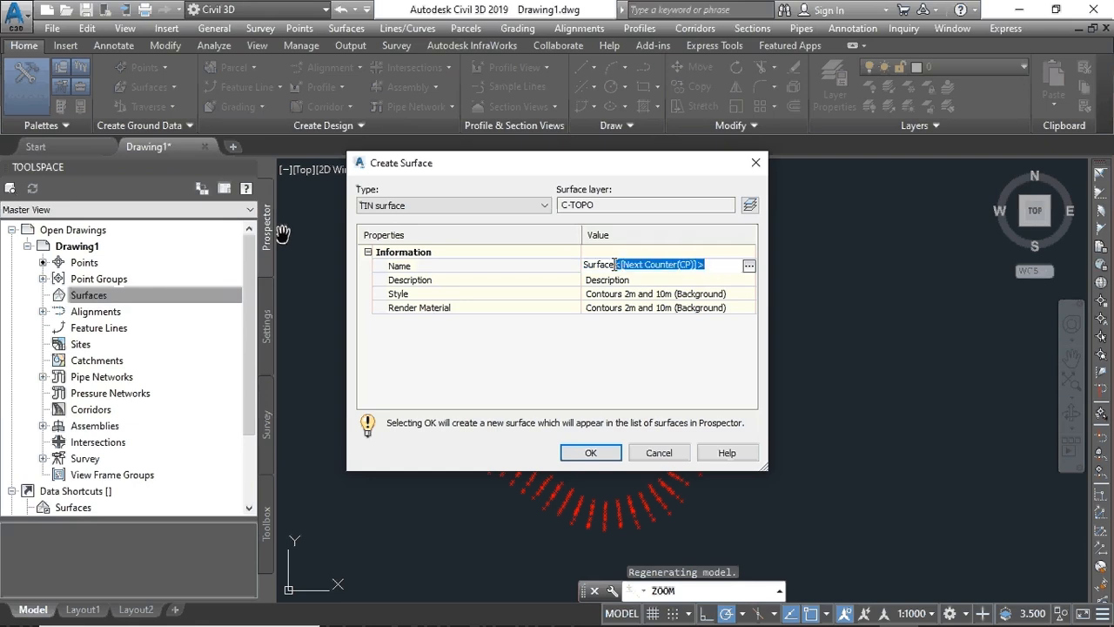
pyautogui.press('BackSpace')
pyautogui.write('EG')
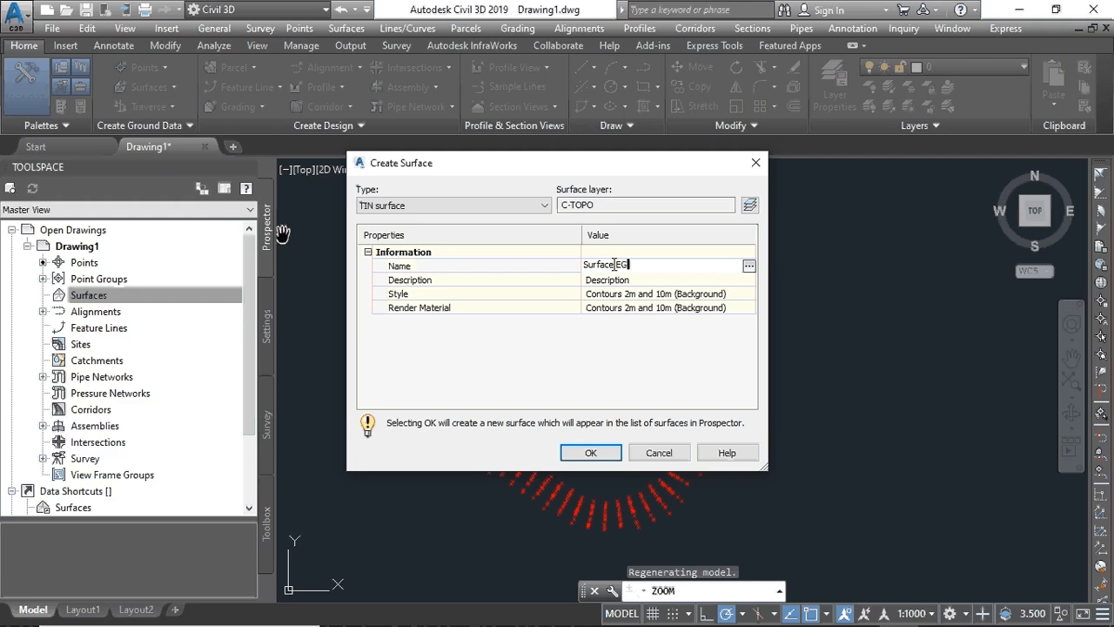
pyautogui.click(614, 264)
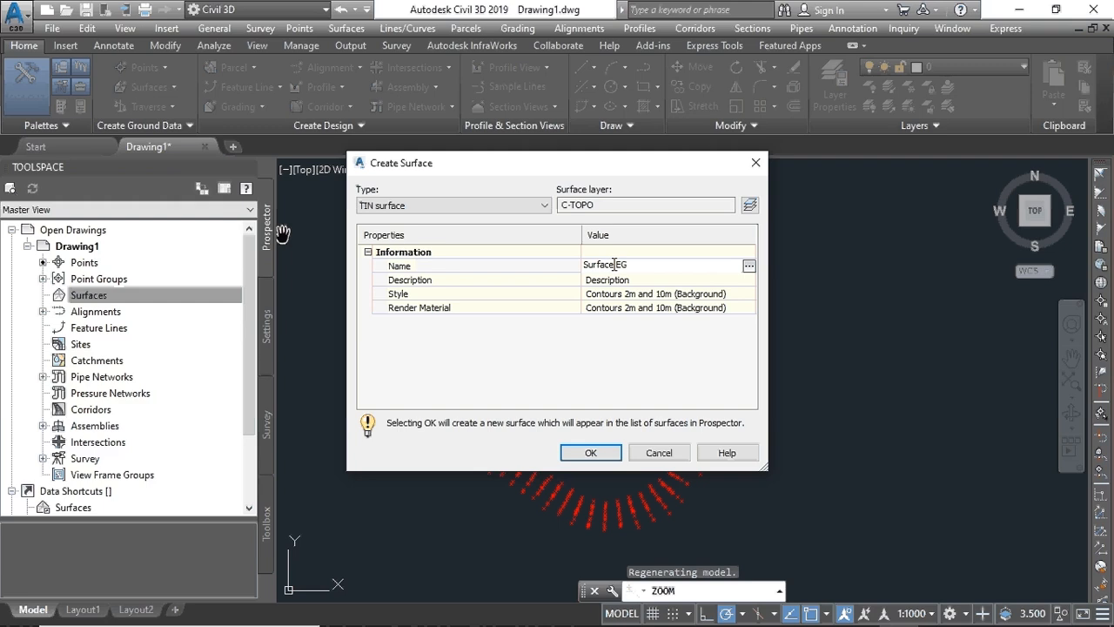
pyautogui.click(591, 454)
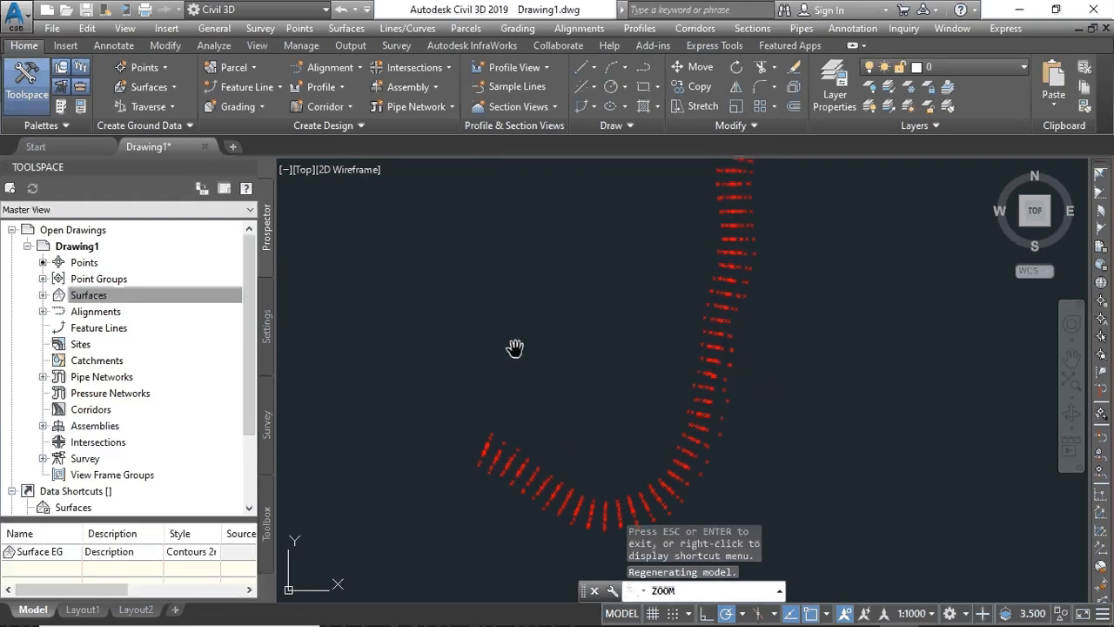
# - Expand Surface EG's Definition in Prospector and bring up the Point Groups options
pyautogui.click(43, 296)
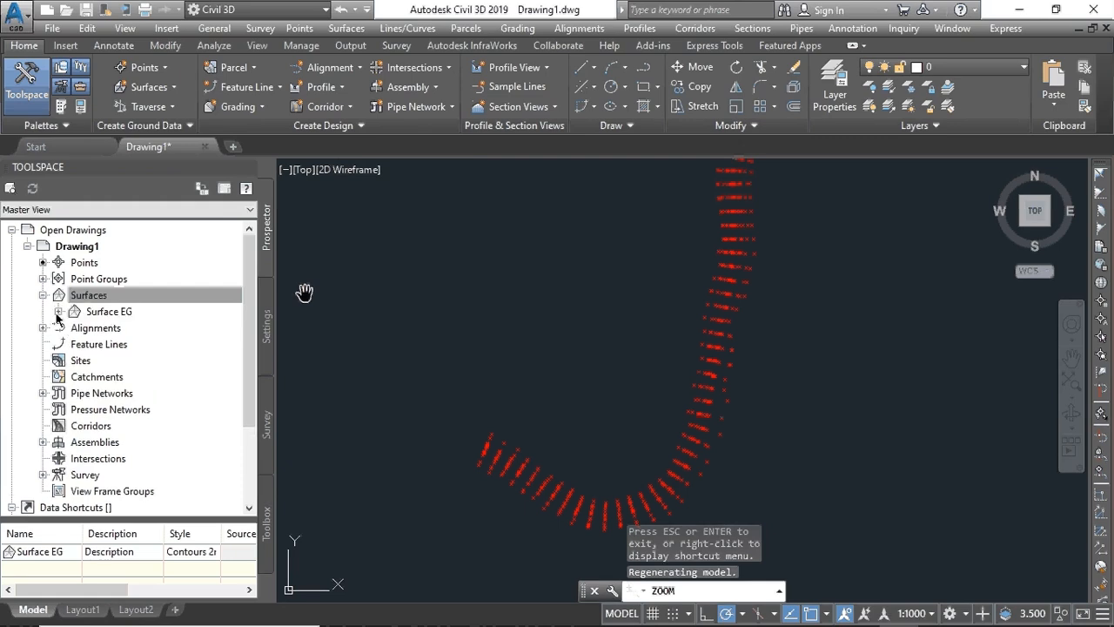
pyautogui.click(58, 311)
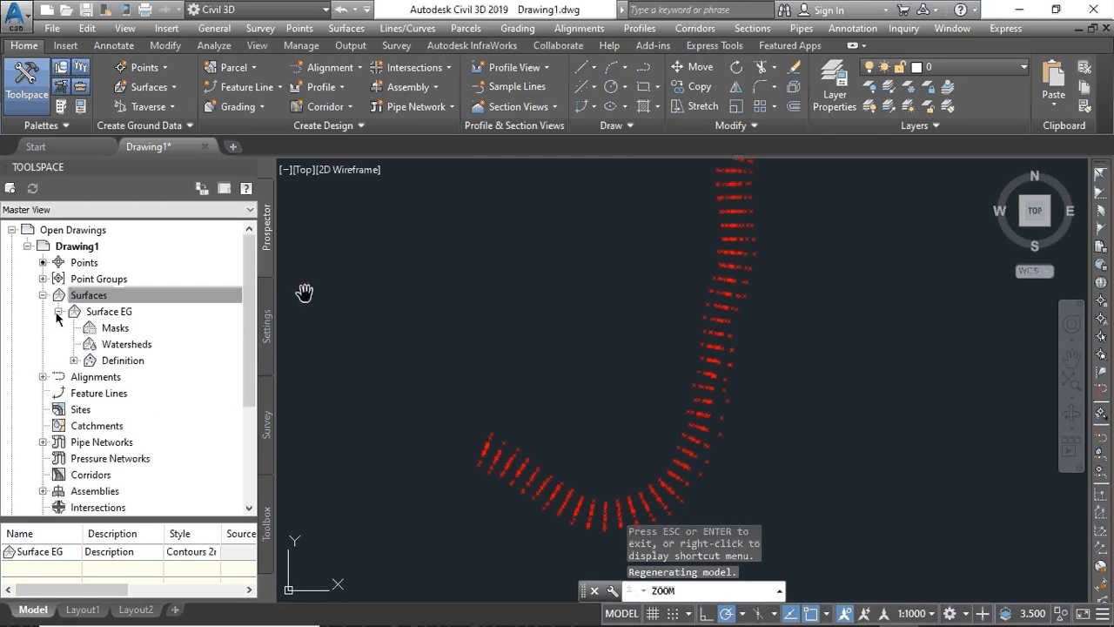
pyautogui.click(74, 361)
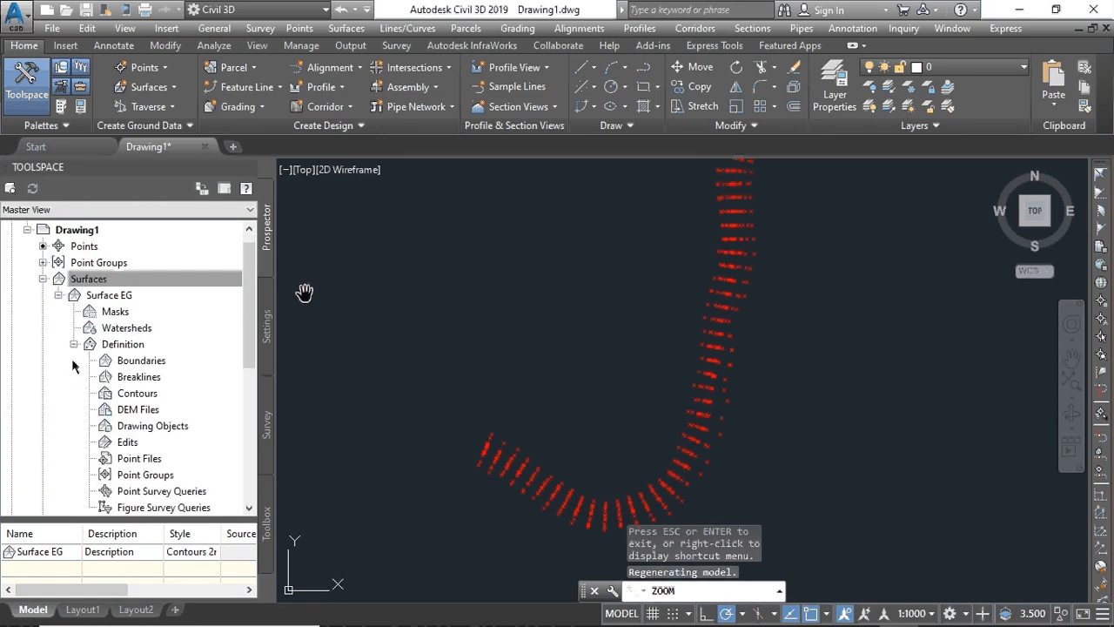
pyautogui.rightClick(128, 475)
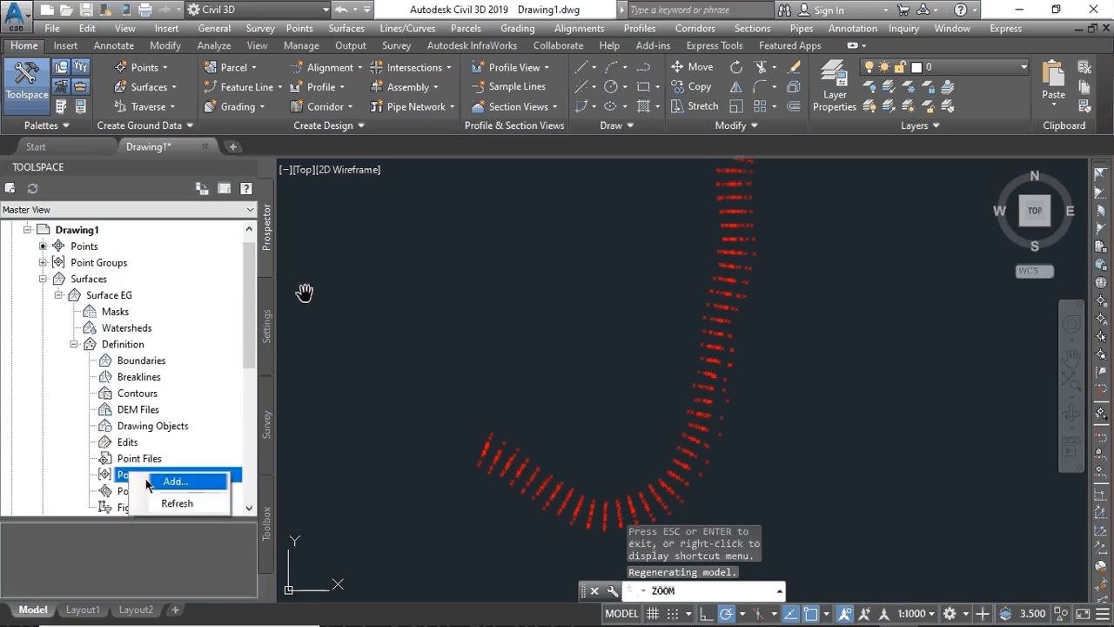
# - Select the _All Points group in the Point Groups dialog, apply and confirm it
pyautogui.click(171, 481)
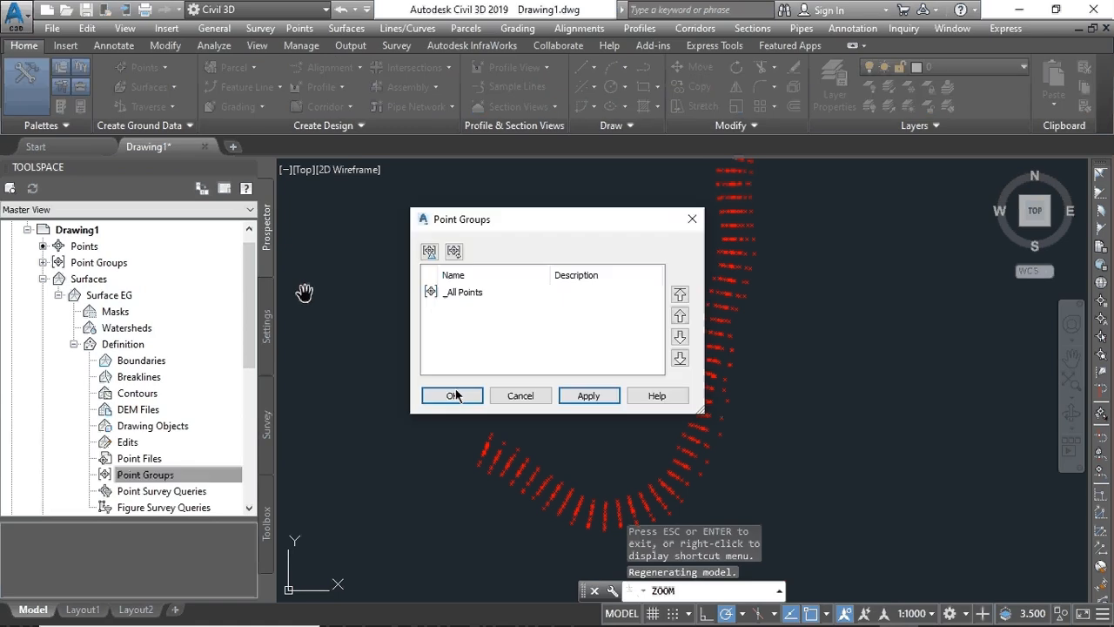
pyautogui.click(469, 292)
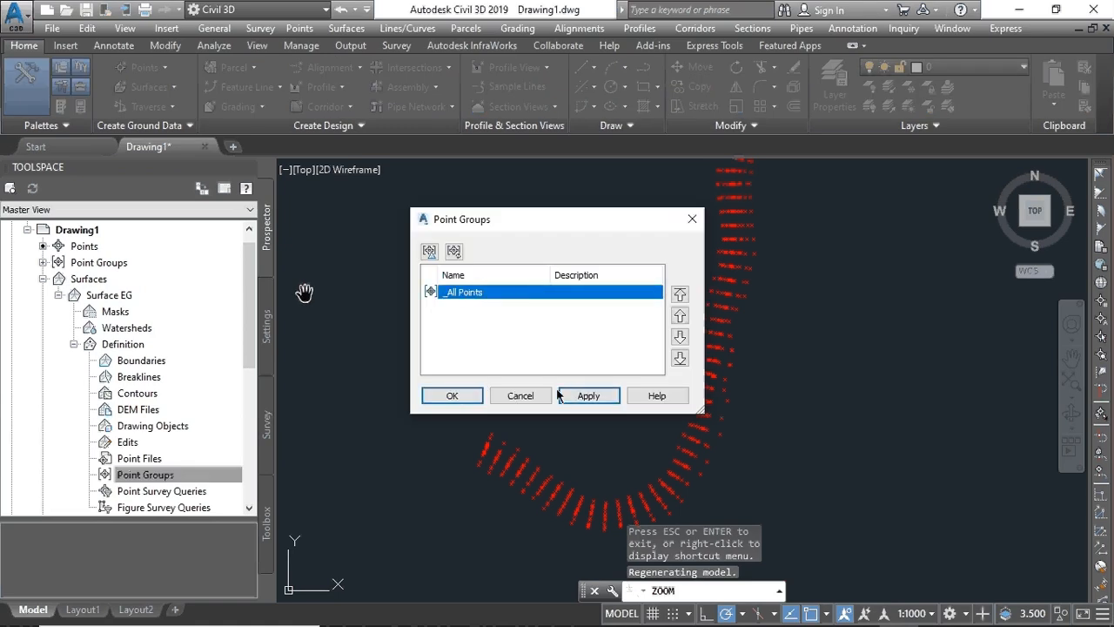
pyautogui.click(585, 396)
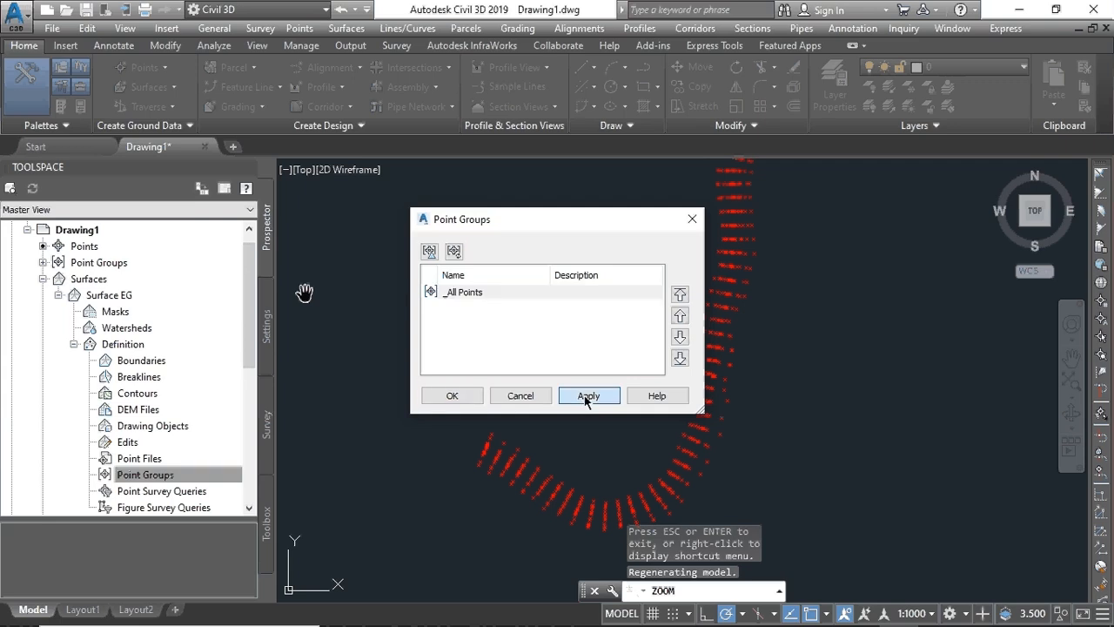
pyautogui.click(451, 397)
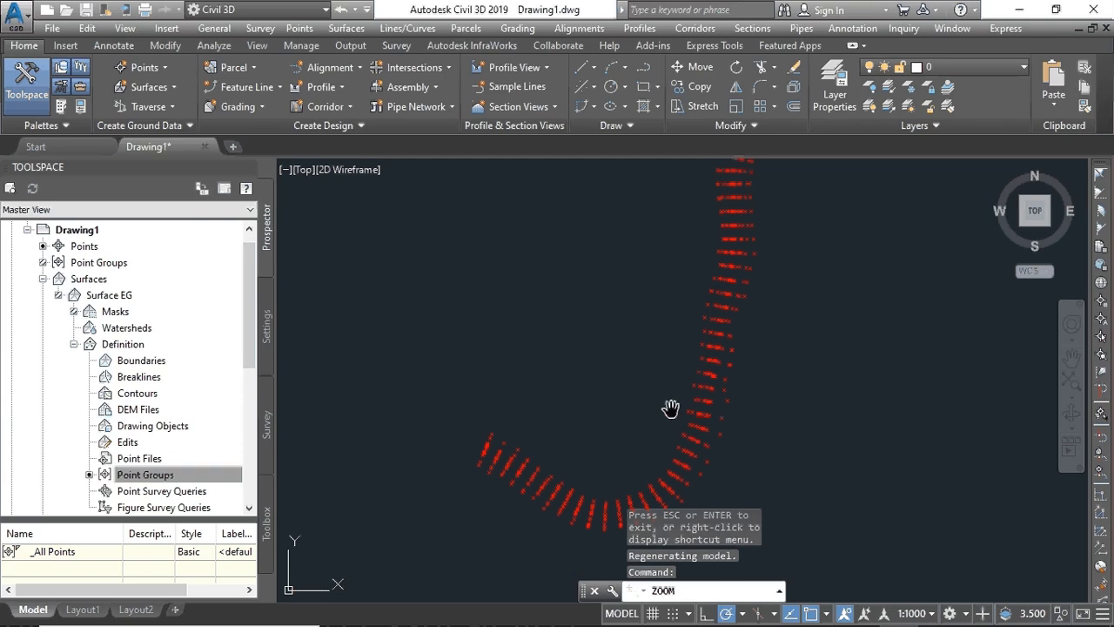
# - Zoom in and out over Surface EG's contours, then pan to frame the whole surface
pyautogui.scroll(4, 671, 409)
pyautogui.scroll(-8, 671, 409)
pyautogui.scroll(8, 671, 410)
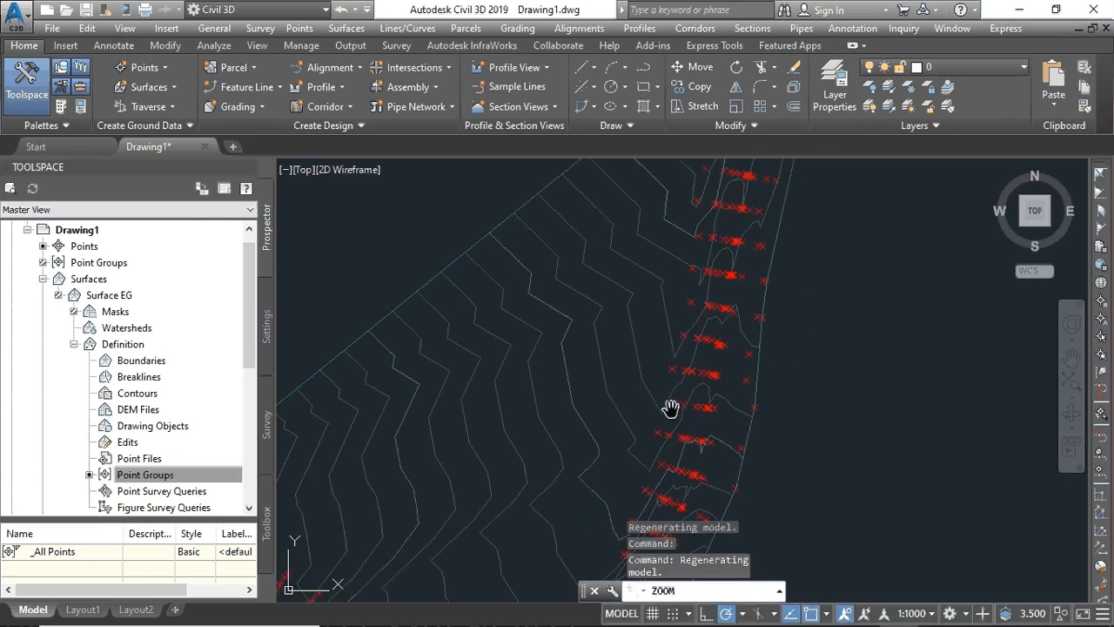
pyautogui.scroll(-5, 615, 391)
pyautogui.scroll(5, 615, 391)
pyautogui.scroll(-5, 614, 391)
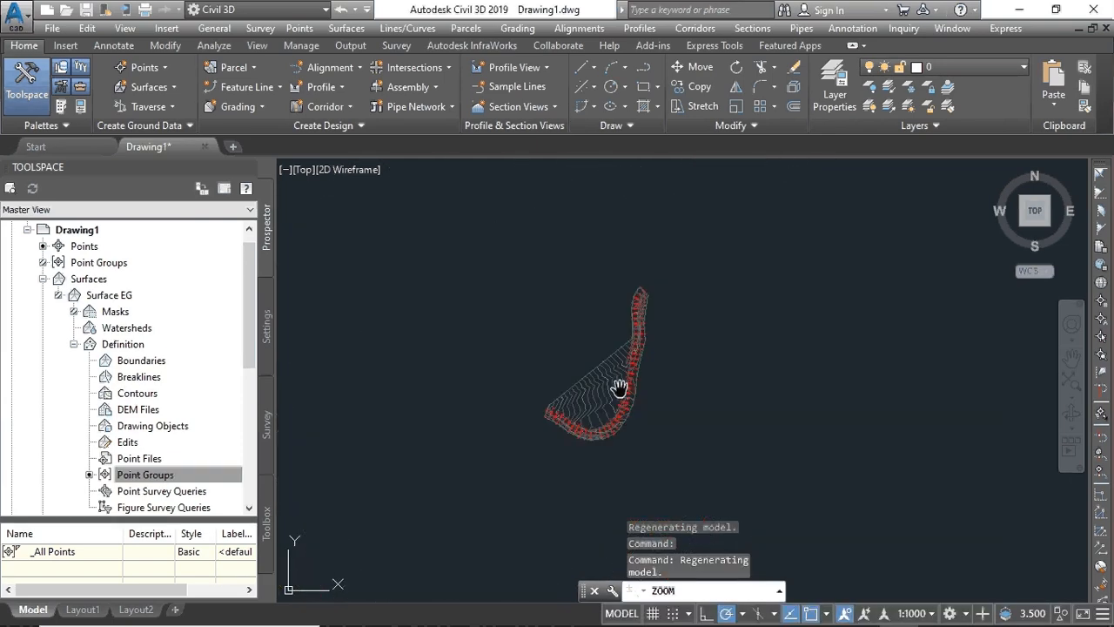
pyautogui.scroll(6, 619, 388)
pyautogui.scroll(-5, 619, 387)
pyautogui.scroll(5, 621, 390)
pyautogui.scroll(-5, 621, 390)
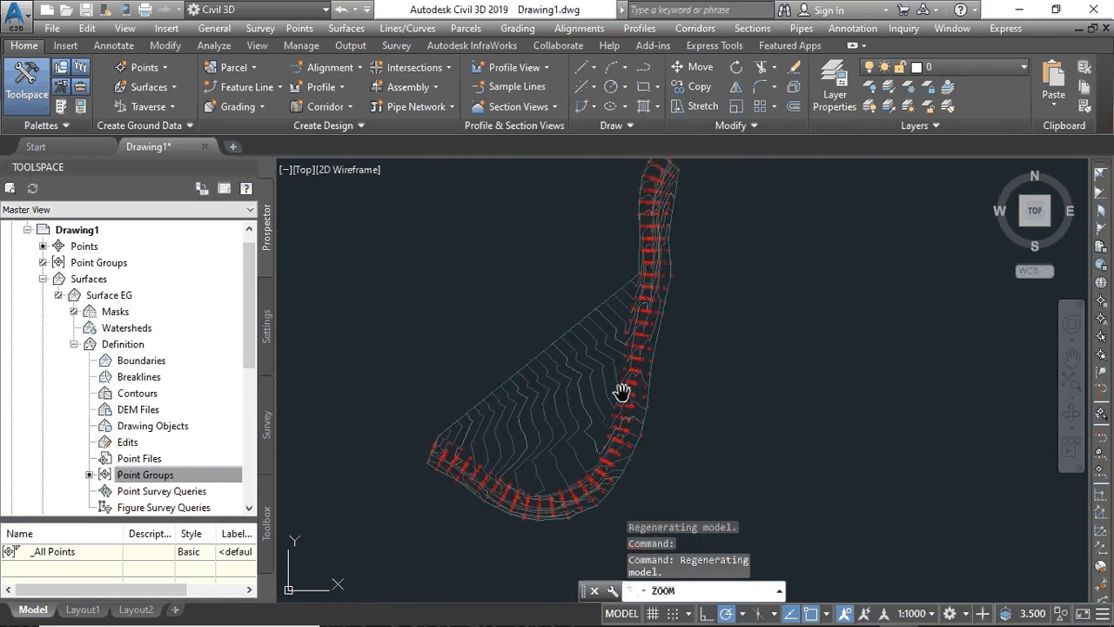
pyautogui.scroll(5, 610, 389)
pyautogui.scroll(-5, 595, 366)
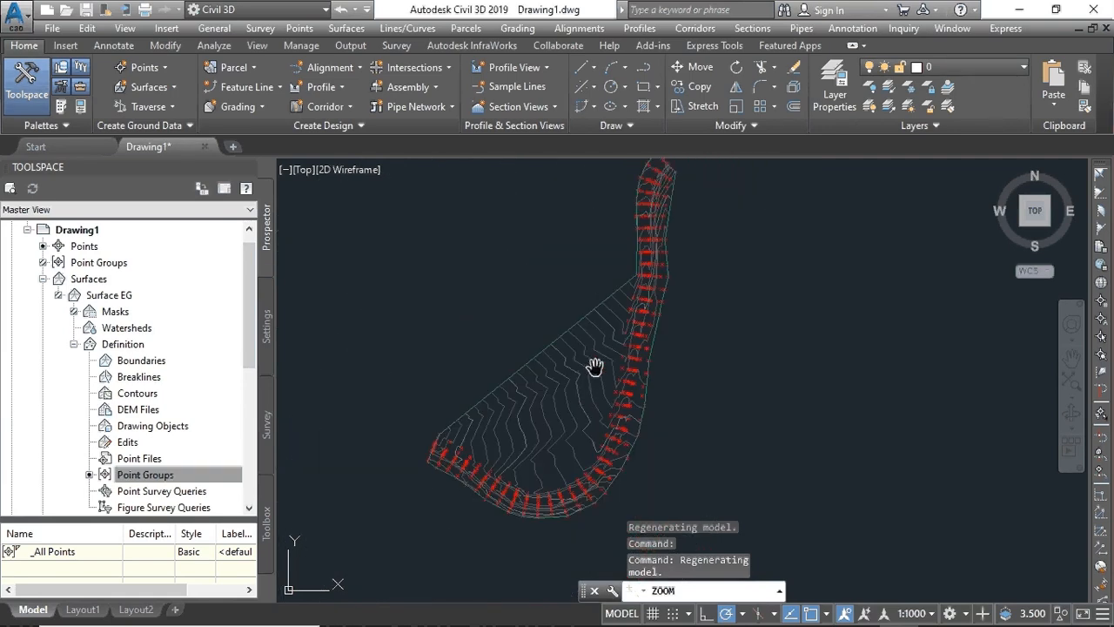
pyautogui.moveTo(594, 366); pyautogui.dragTo(604, 411, button='middle')
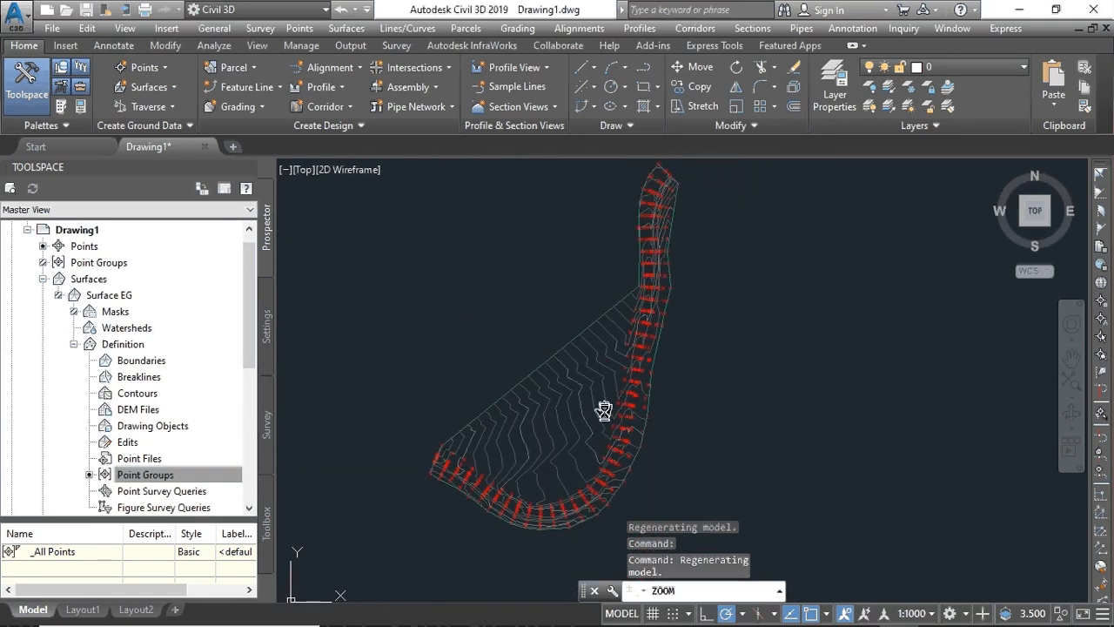
# - Start a polyline at a snapped survey point and place the first vertices along the road curve
pyautogui.click(643, 69)
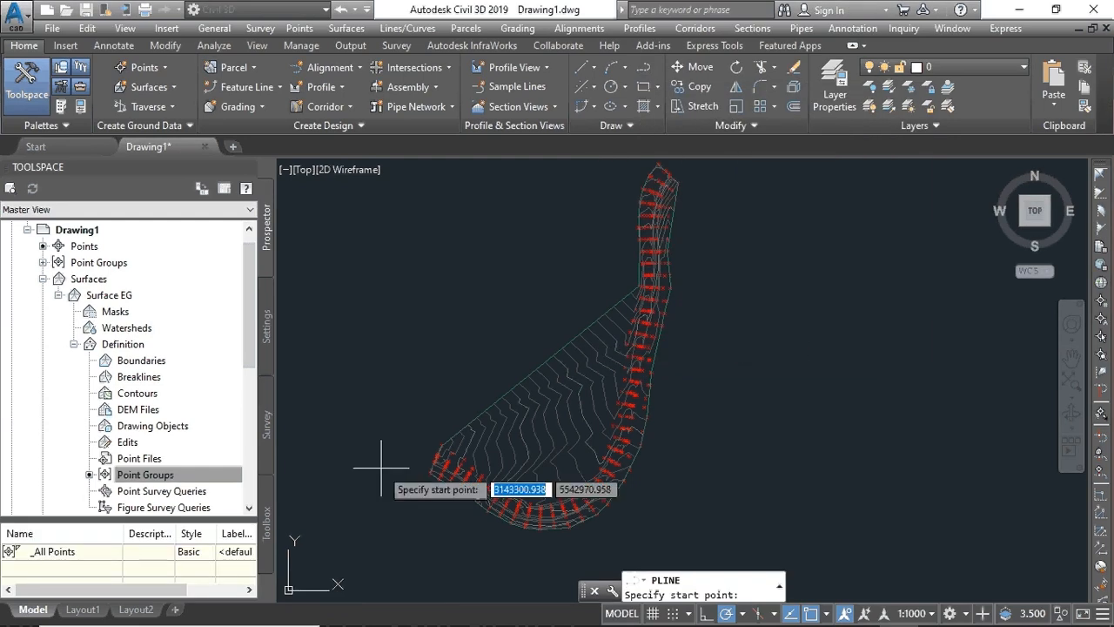
pyautogui.scroll(5, 420, 492)
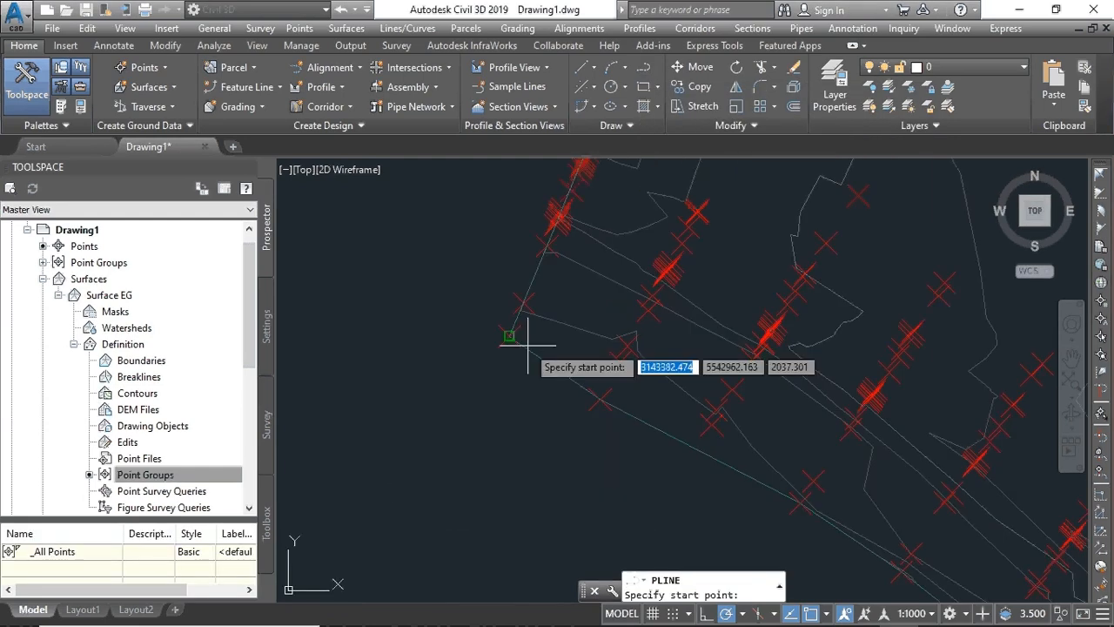
pyautogui.scroll(3, 418, 409)
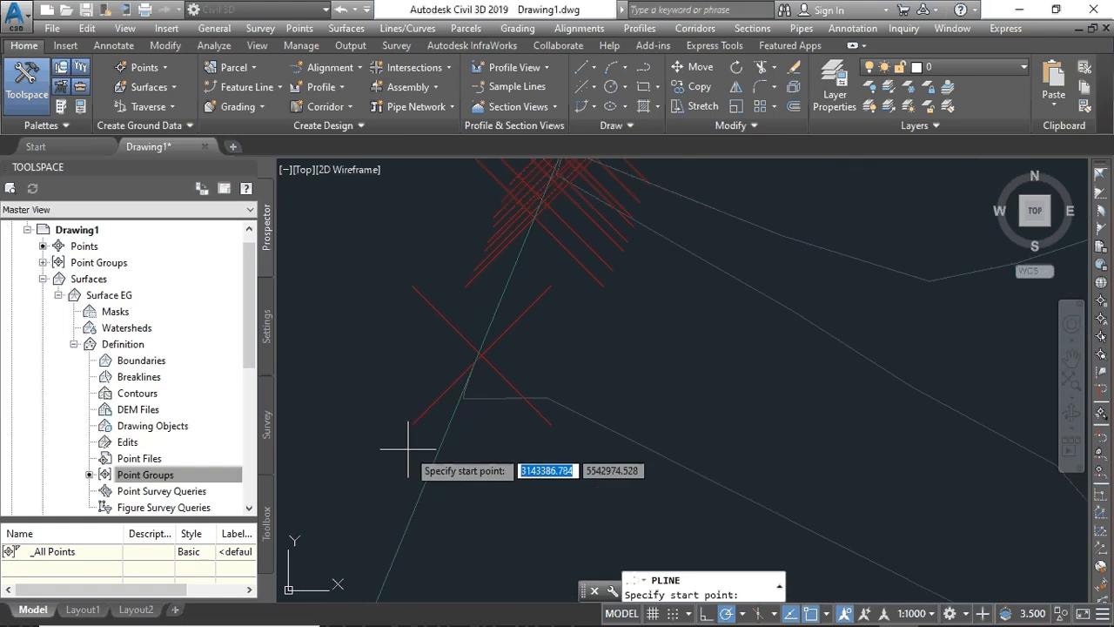
pyautogui.click(533, 217)
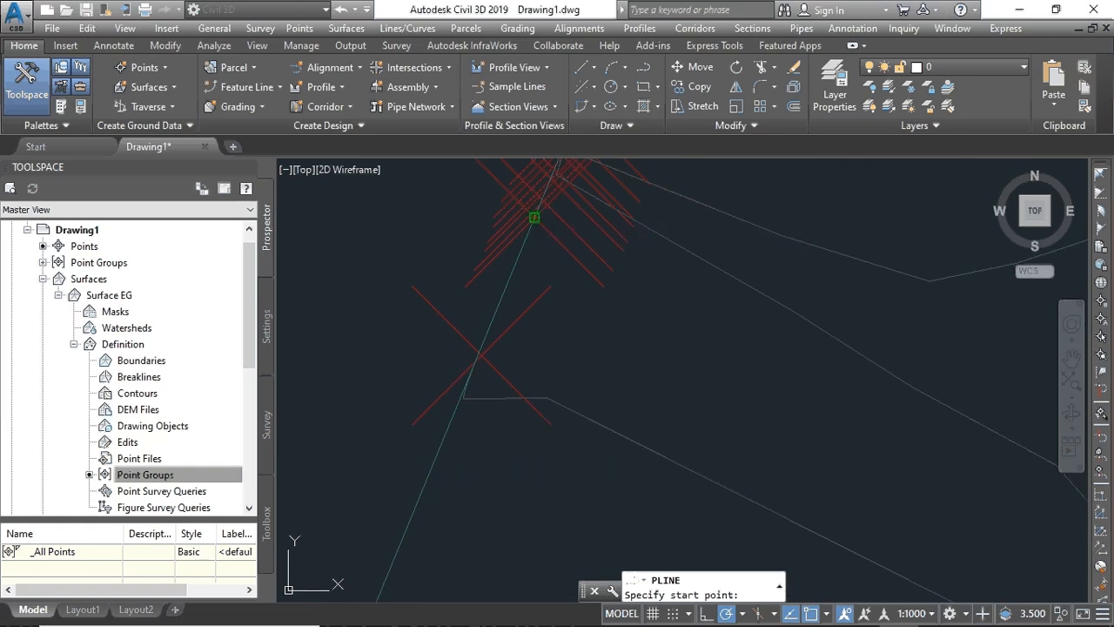
pyautogui.scroll(-7, 908, 498)
pyautogui.moveTo(900, 494); pyautogui.dragTo(328, 328, button='middle')
pyautogui.scroll(-3, 327, 327)
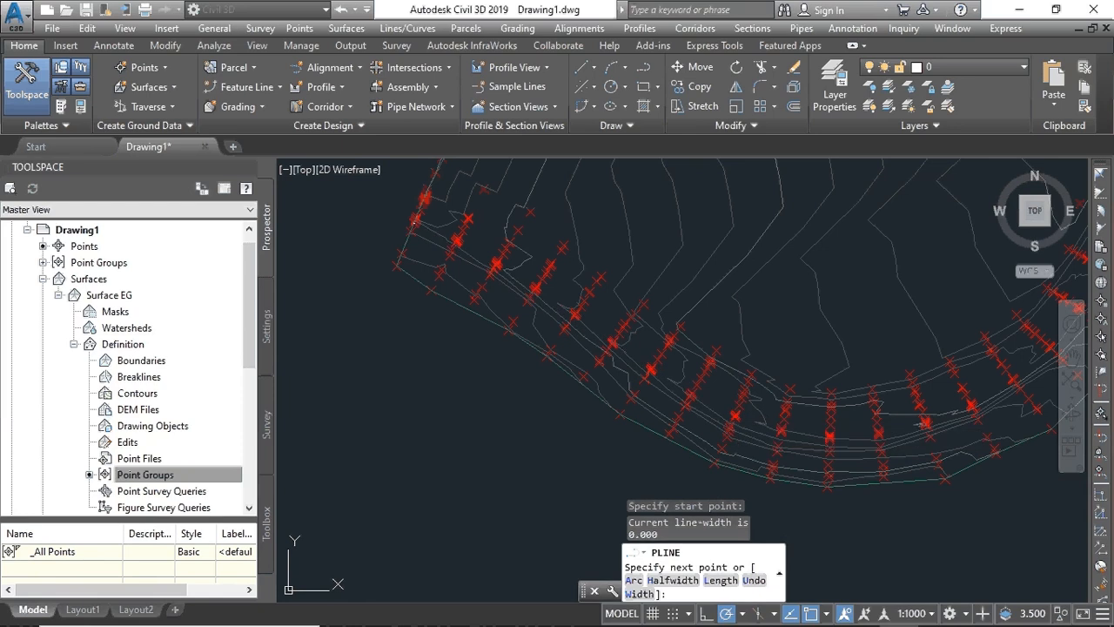
pyautogui.click(734, 416)
pyautogui.moveTo(978, 399); pyautogui.dragTo(621, 393, button='middle')
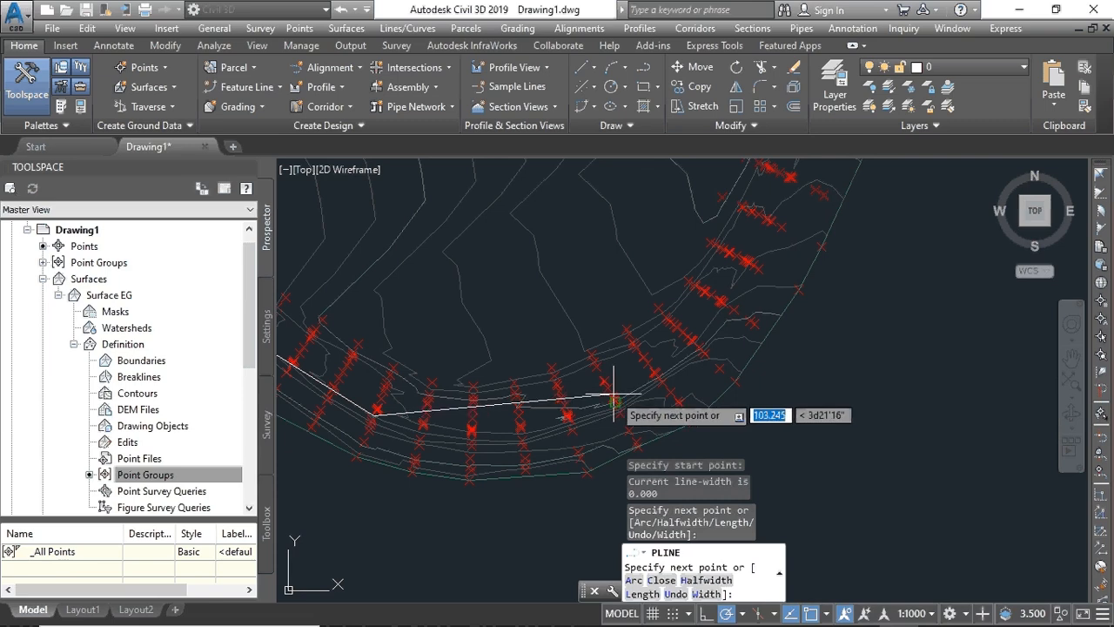
pyautogui.click(614, 397)
# - Continue the polyline past the road bend, adding vertices northward along the centreline
pyautogui.moveTo(759, 238)
pyautogui.mouseDown(button='middle')
pyautogui.moveTo(722, 345)
pyautogui.moveTo(685, 395)
pyautogui.mouseUp(button='middle')
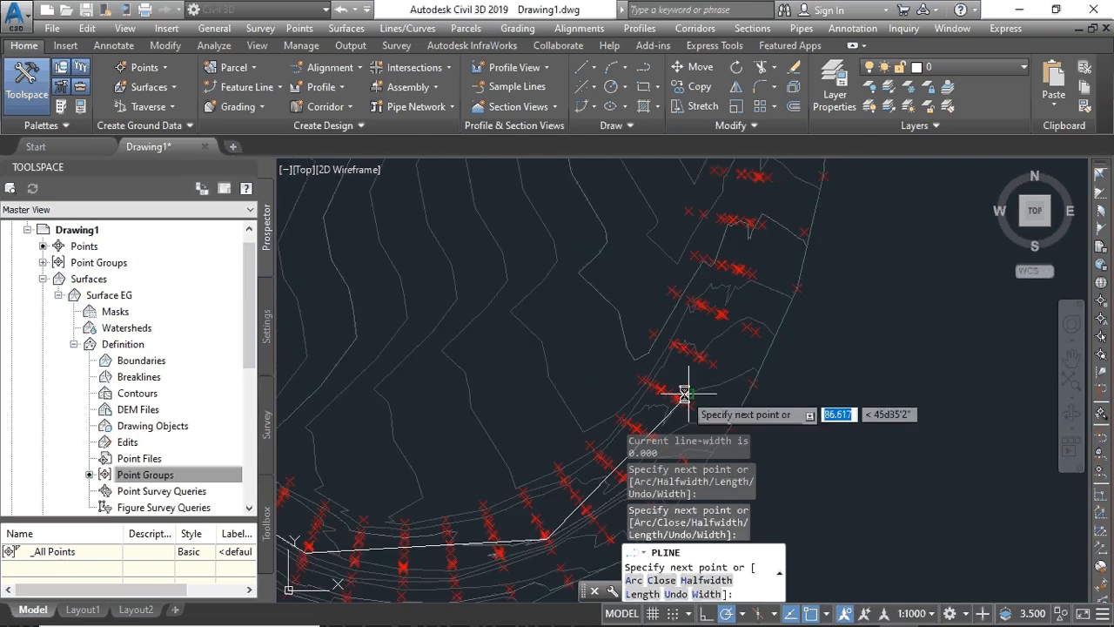
pyautogui.click(698, 361)
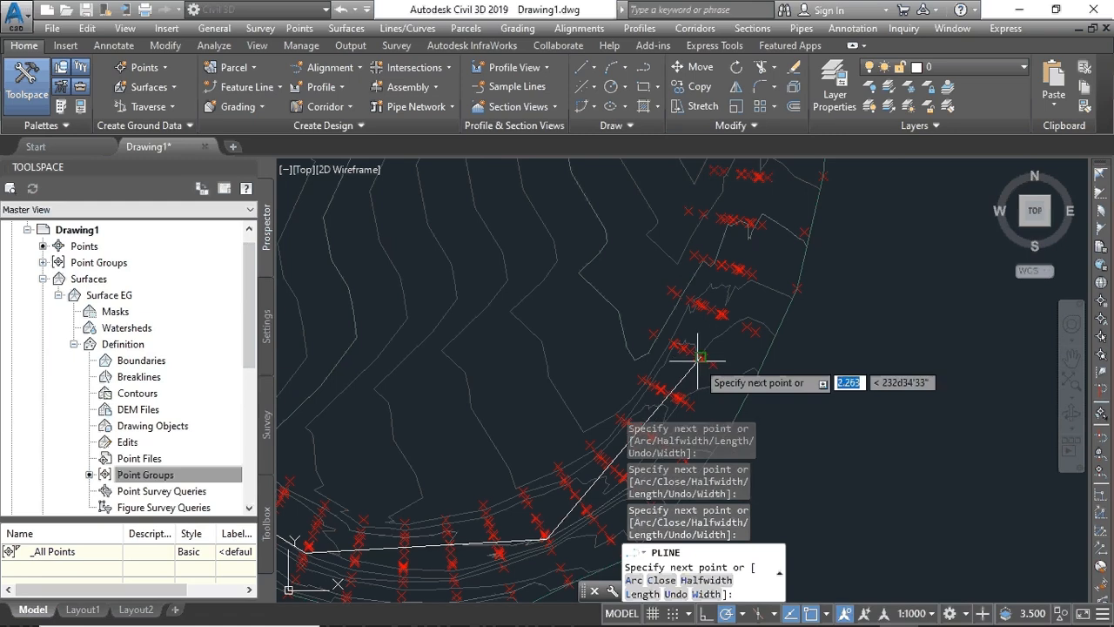
pyautogui.scroll(-3, 722, 299)
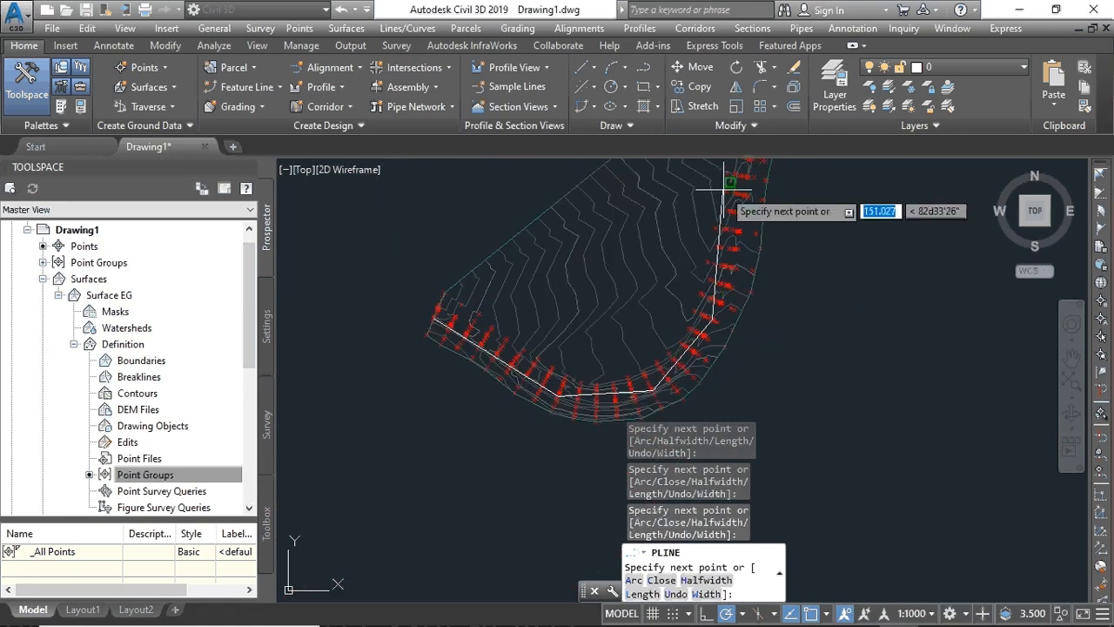
pyautogui.moveTo(724, 242); pyautogui.dragTo(688, 324, button='middle')
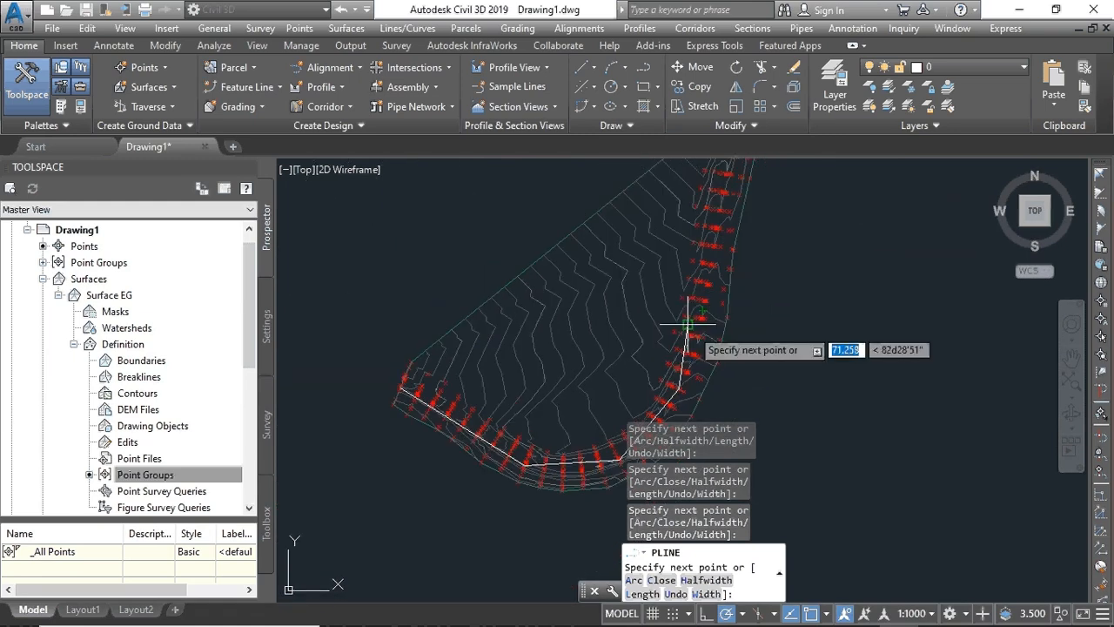
pyautogui.click(716, 195)
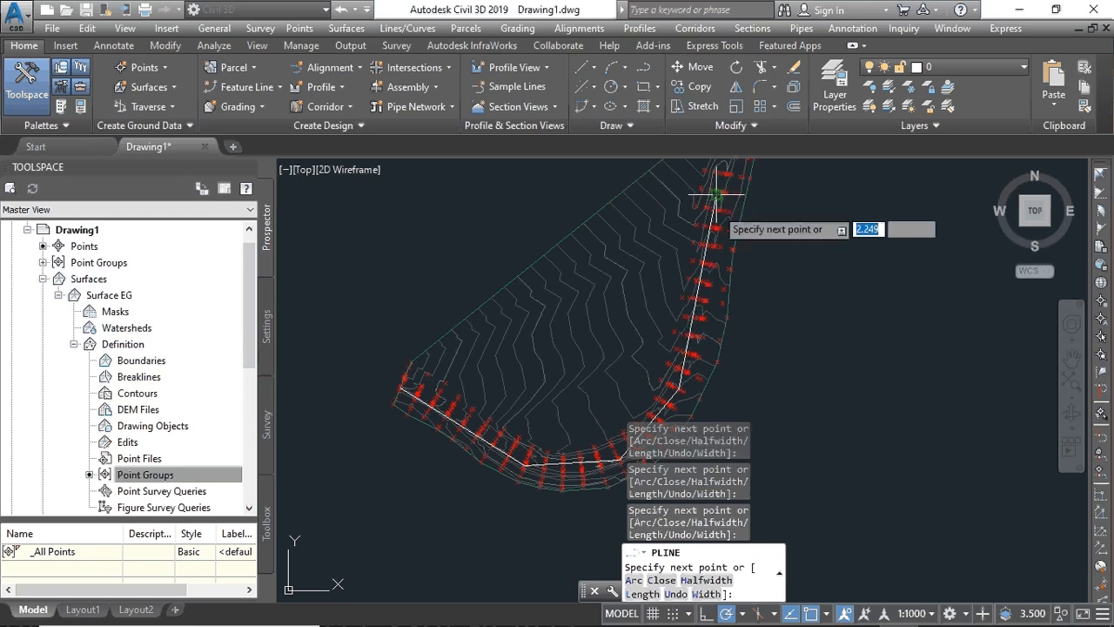
pyautogui.moveTo(620, 426); pyautogui.dragTo(577, 572, button='middle')
pyautogui.scroll(-6, 609, 402)
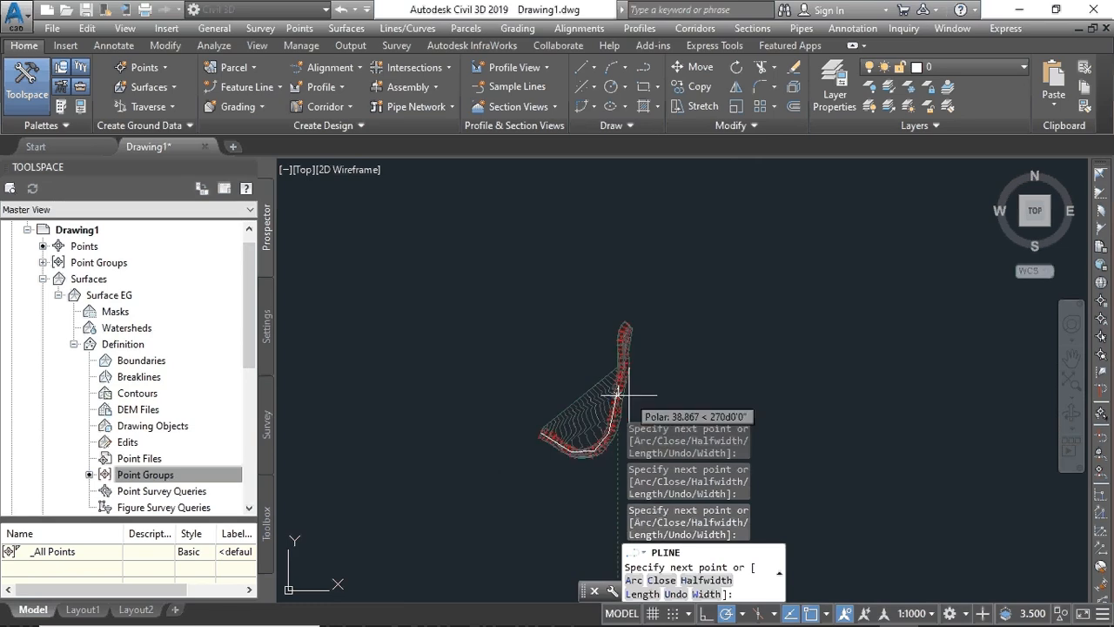
pyautogui.scroll(8, 629, 388)
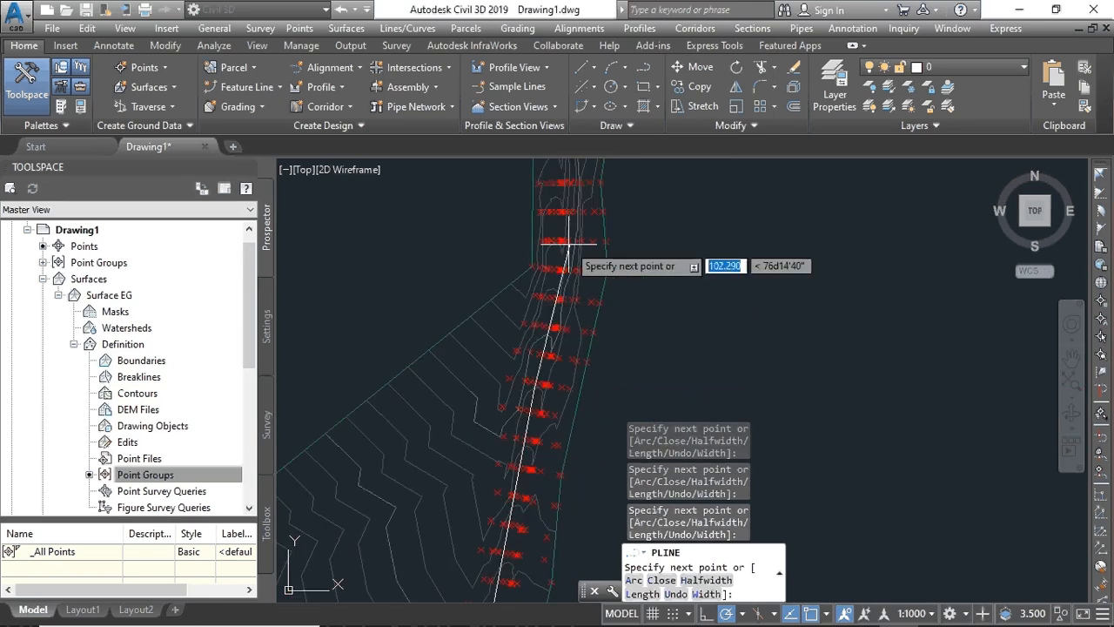
pyautogui.moveTo(568, 241); pyautogui.dragTo(566, 329, button='middle')
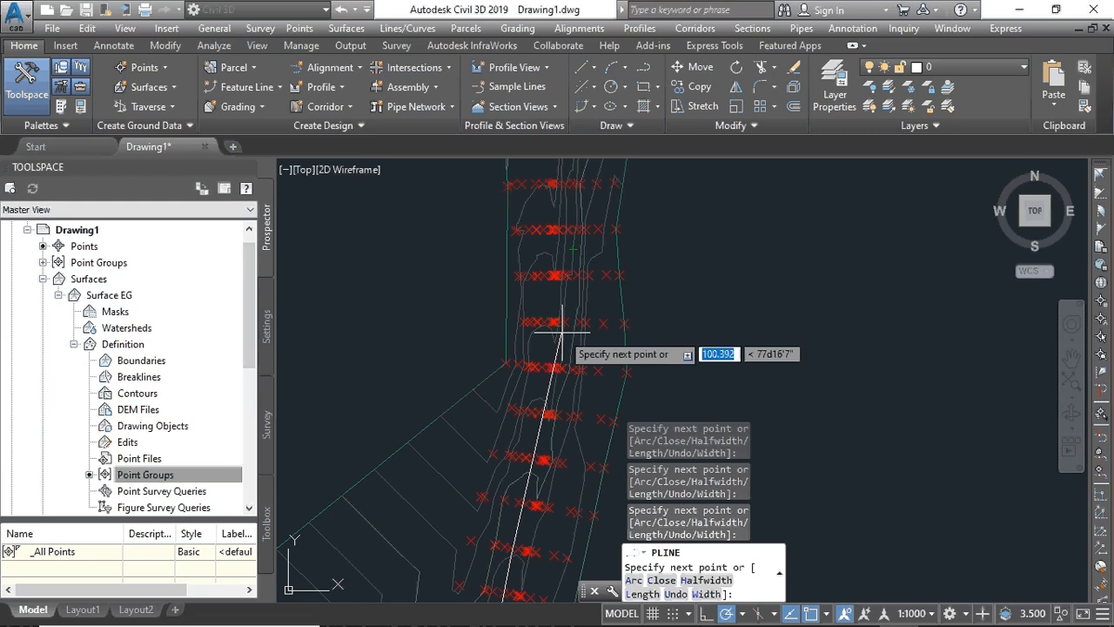
pyautogui.scroll(2, 561, 335)
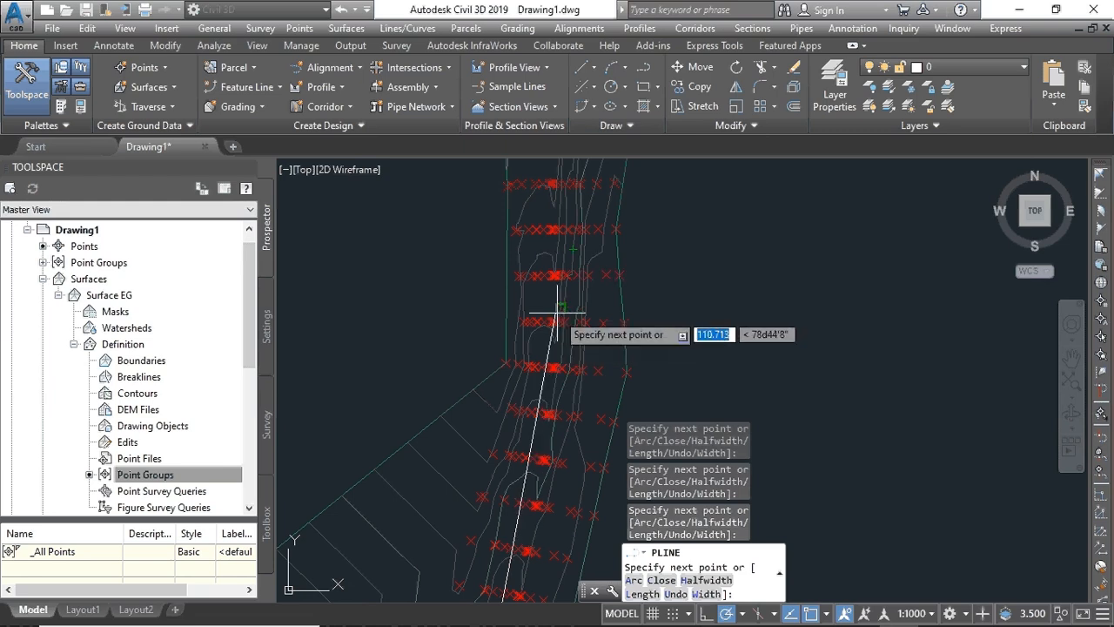
pyautogui.click(559, 275)
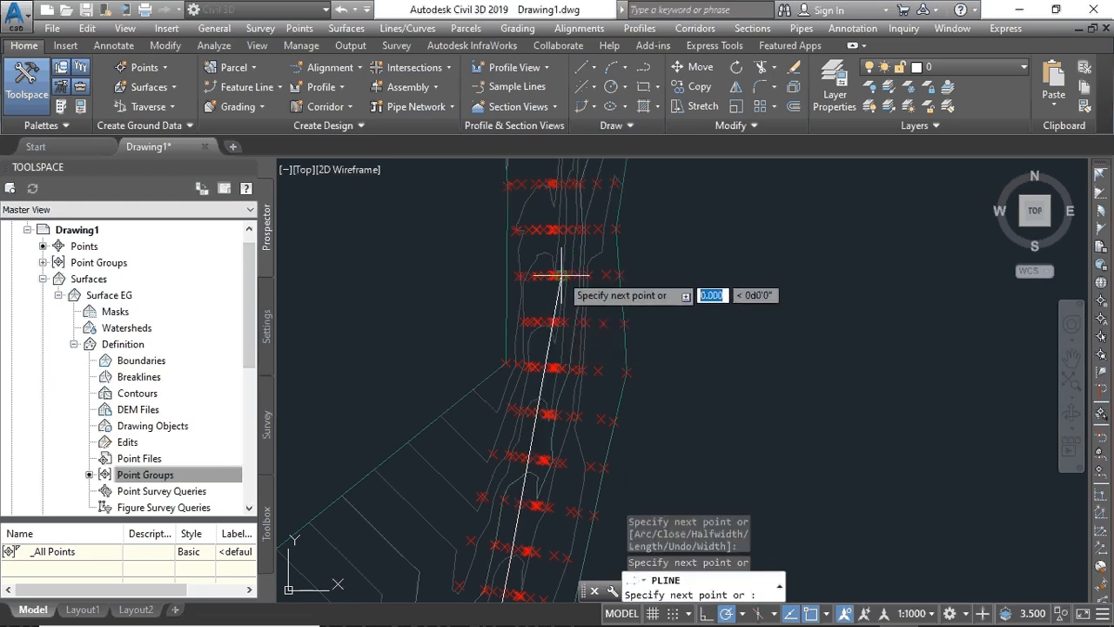
# - Add a last vertex near the road's northern end and finish the polyline
pyautogui.moveTo(561, 275); pyautogui.dragTo(534, 585, button='middle')
pyautogui.scroll(4, 534, 437)
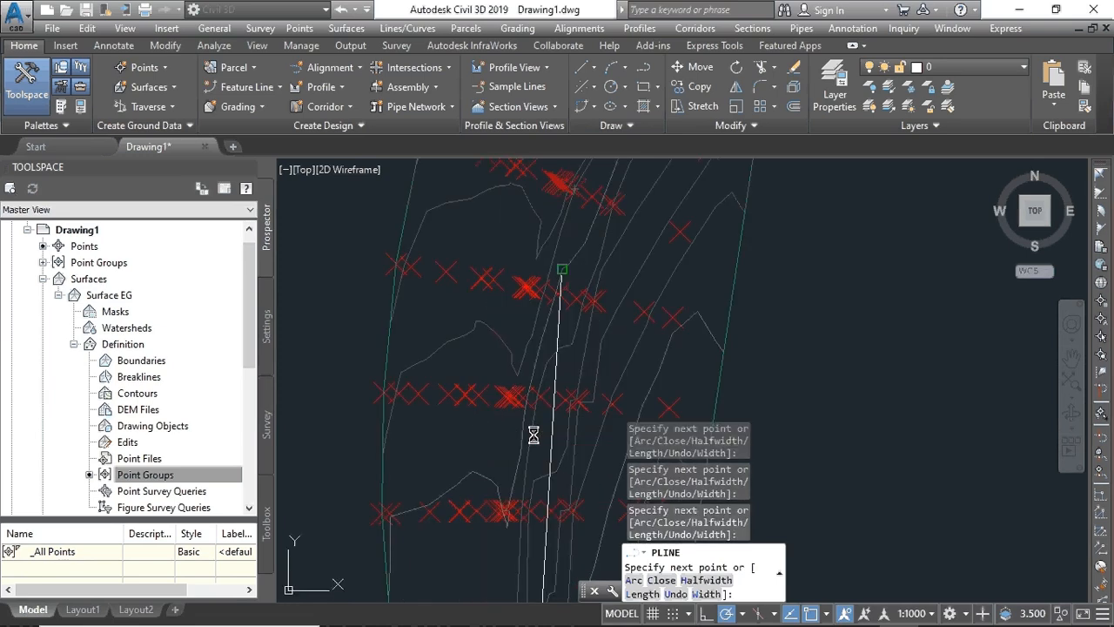
pyautogui.scroll(-8, 546, 363)
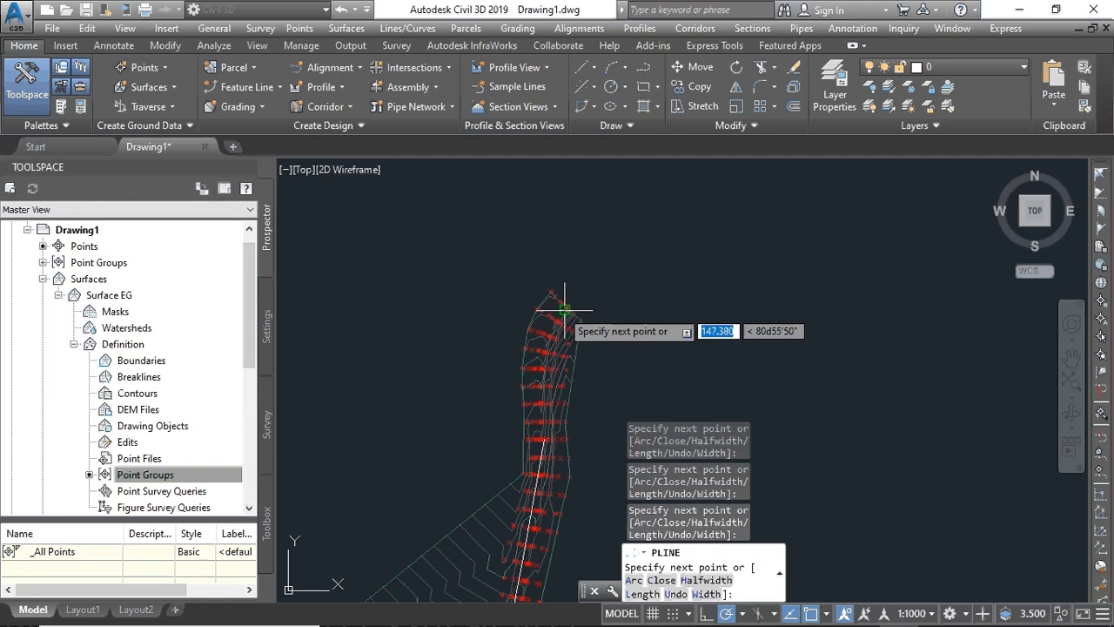
pyautogui.scroll(4, 574, 305)
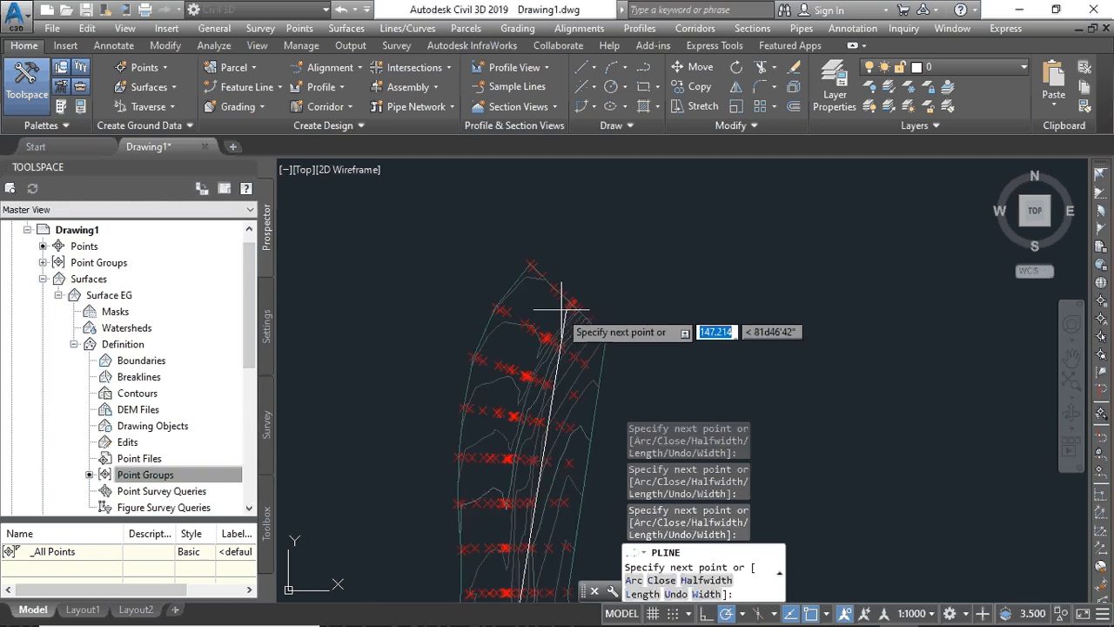
pyautogui.click(514, 417)
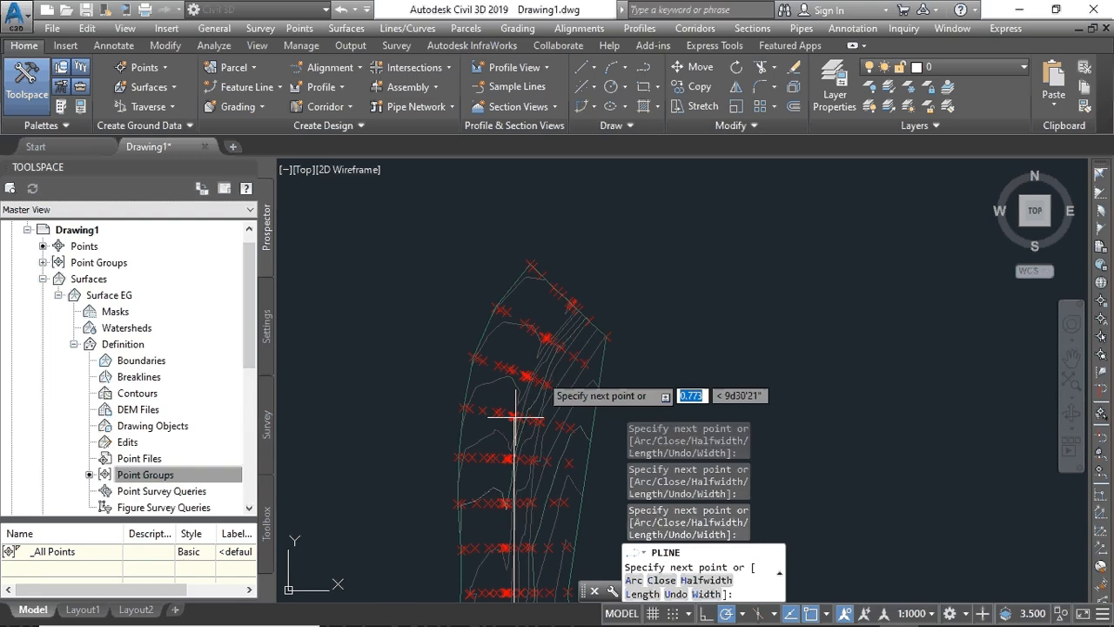
pyautogui.rightClick(573, 306)
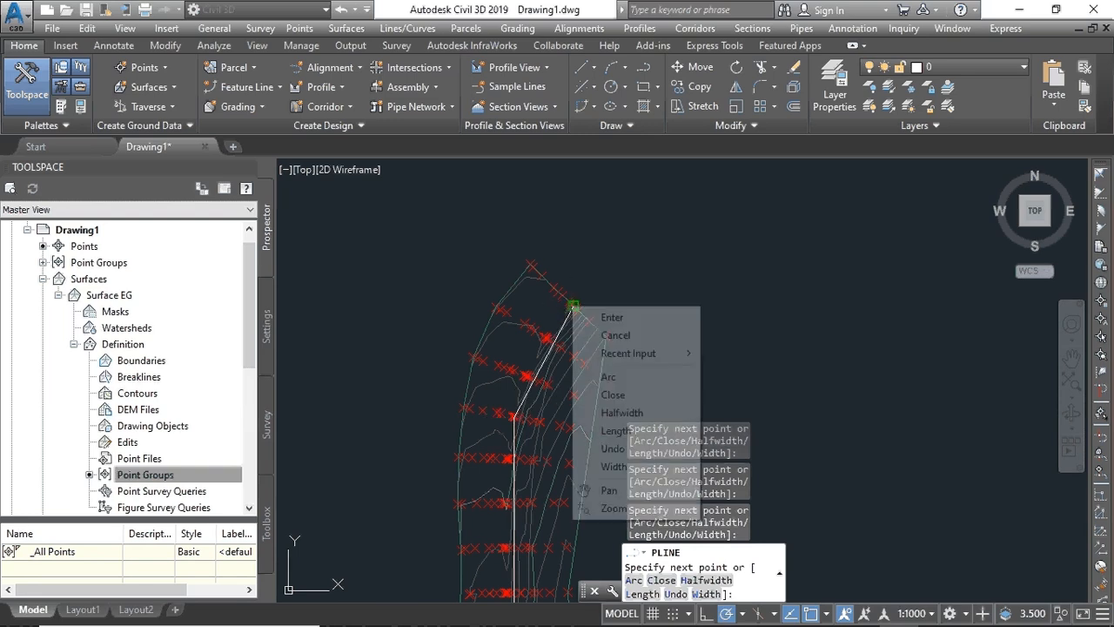
pyautogui.click(606, 317)
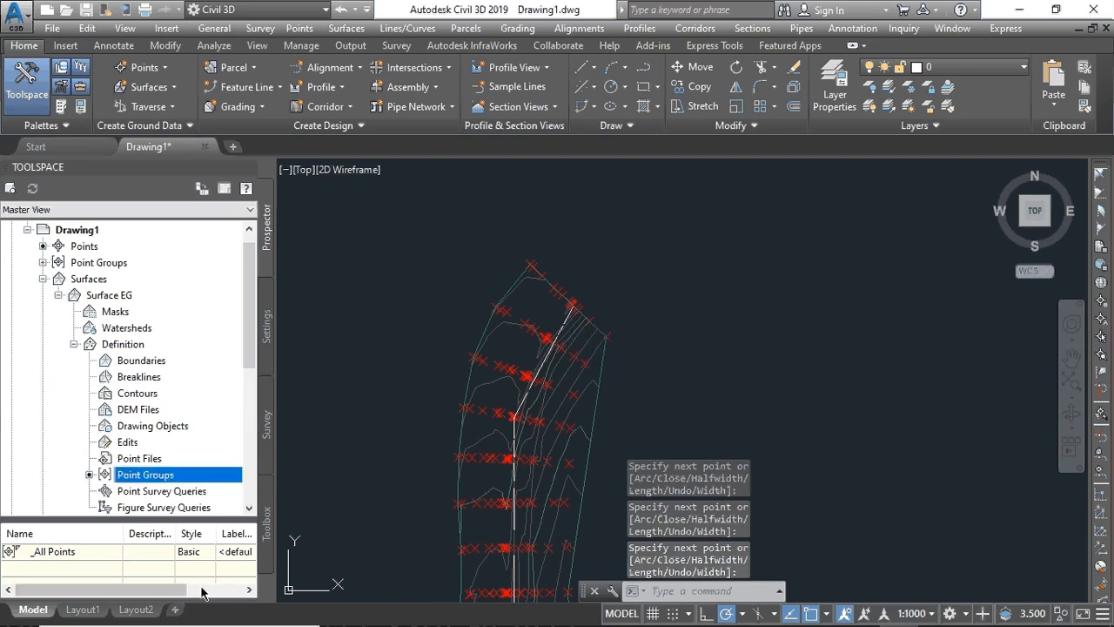
# - Frame the full traced road polyline and open the Create Design panel's Alignment dropdown
pyautogui.scroll(-5, 507, 509)
pyautogui.moveTo(507, 509); pyautogui.dragTo(602, 362, button='middle')
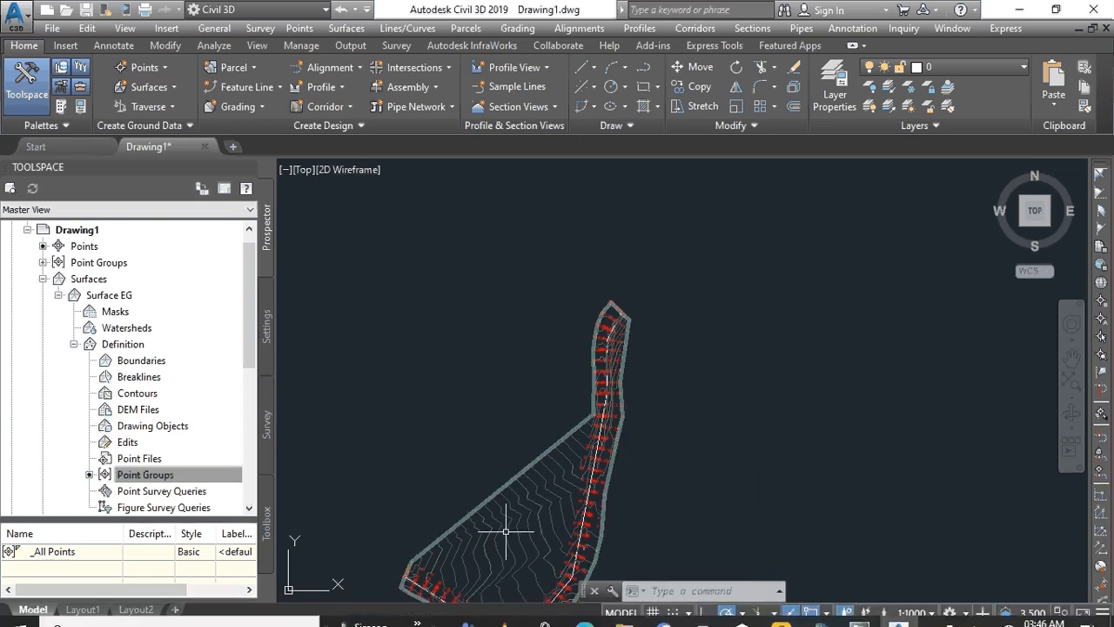
pyautogui.moveTo(506, 519); pyautogui.dragTo(558, 352, button='middle')
pyautogui.scroll(4, 523, 461)
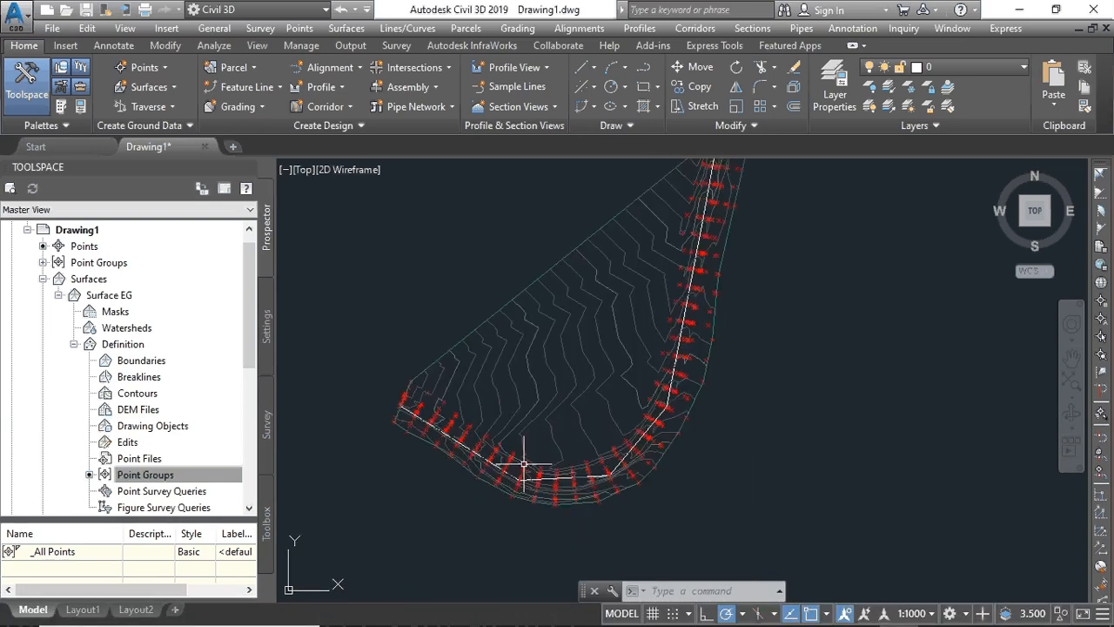
pyautogui.scroll(-2, 523, 461)
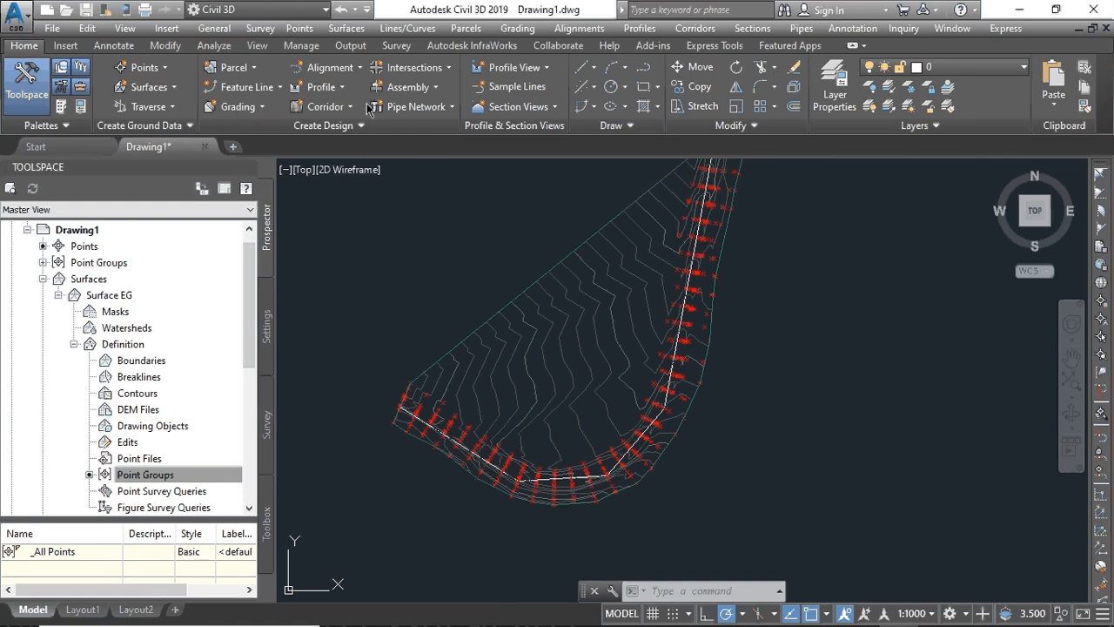
pyautogui.click(357, 68)
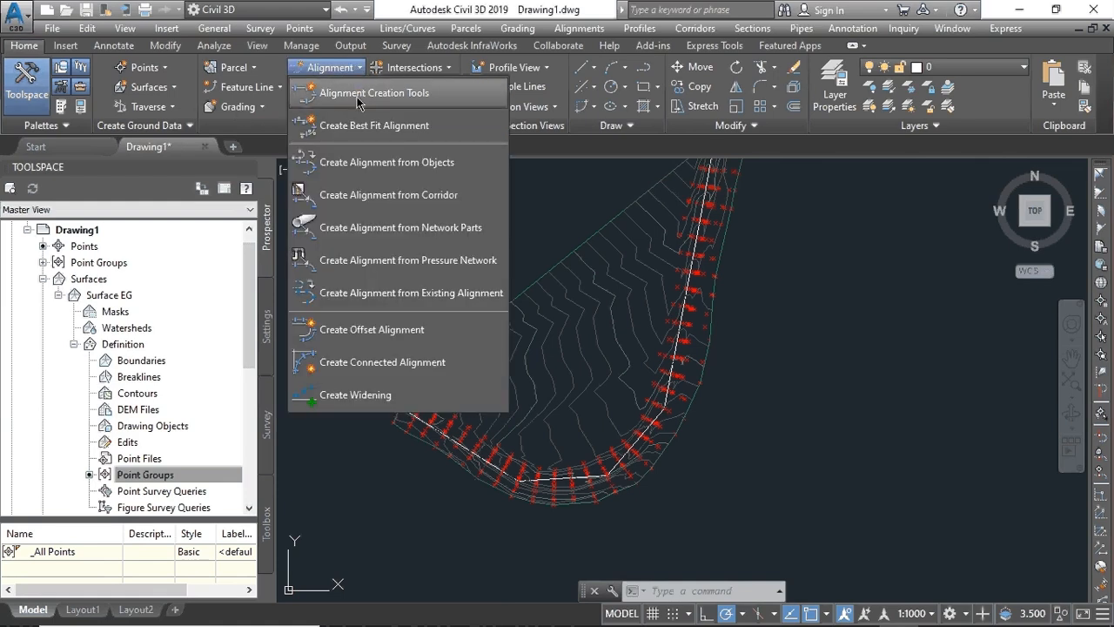
# - Create a centreline alignment named 'Alignment -AB' with Alignment Creation Tools, replacing the name counter
pyautogui.click(358, 96)
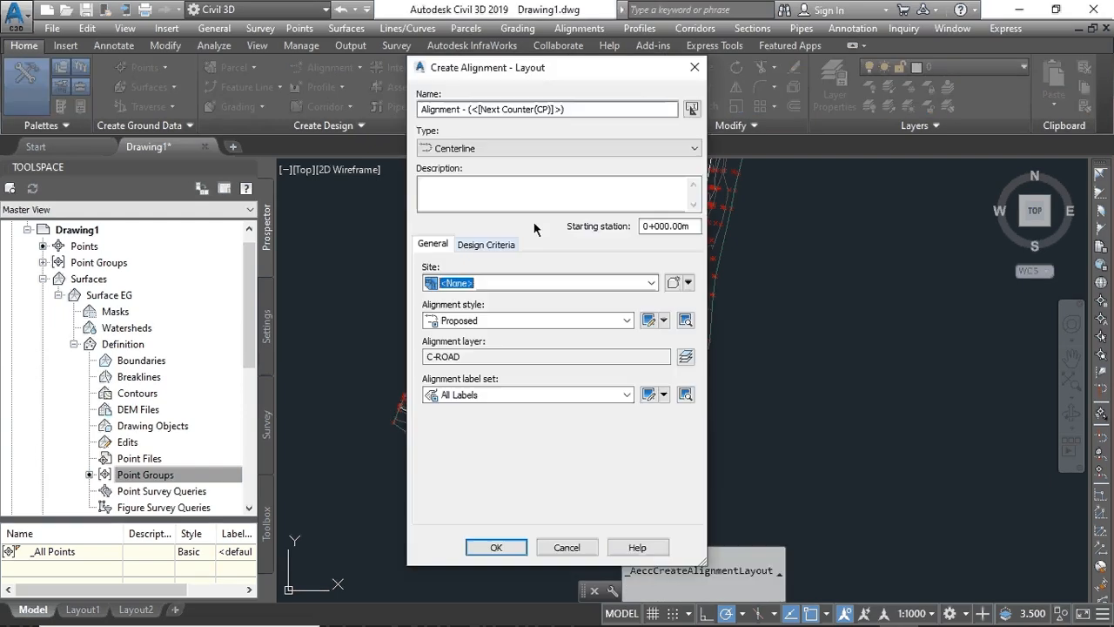
pyautogui.click(583, 110)
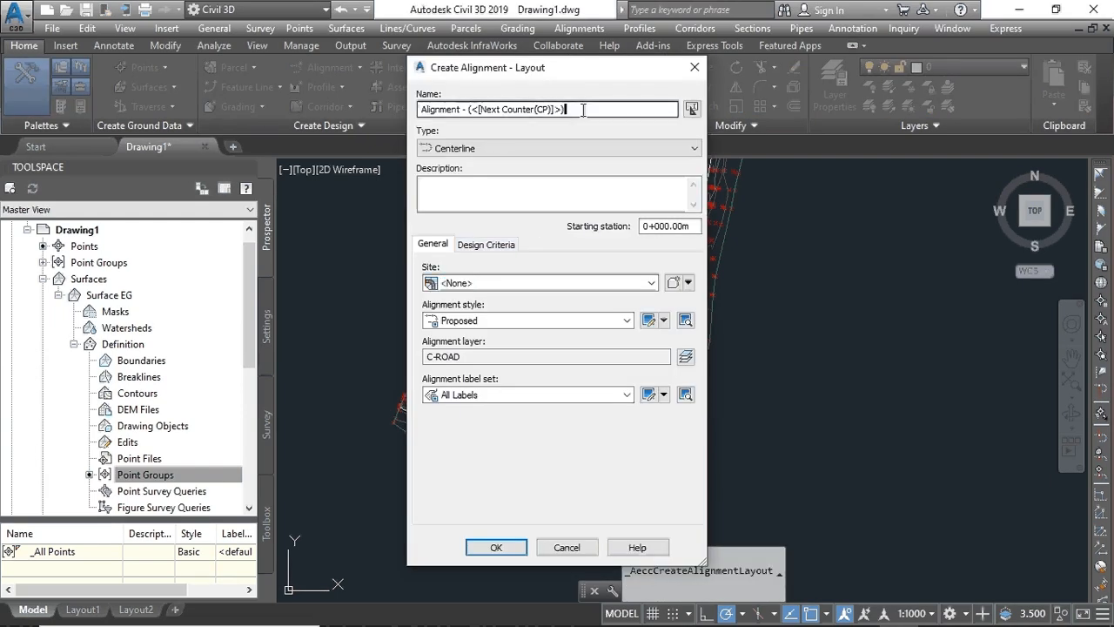
pyautogui.moveTo(584, 110); pyautogui.dragTo(466, 114)
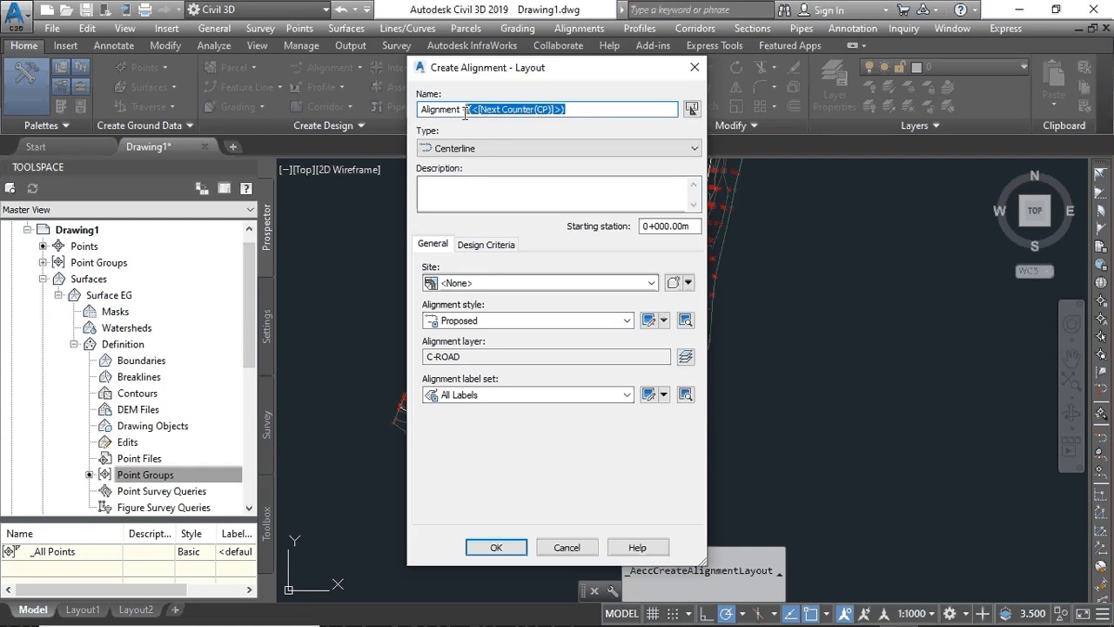
pyautogui.press('BackSpace')
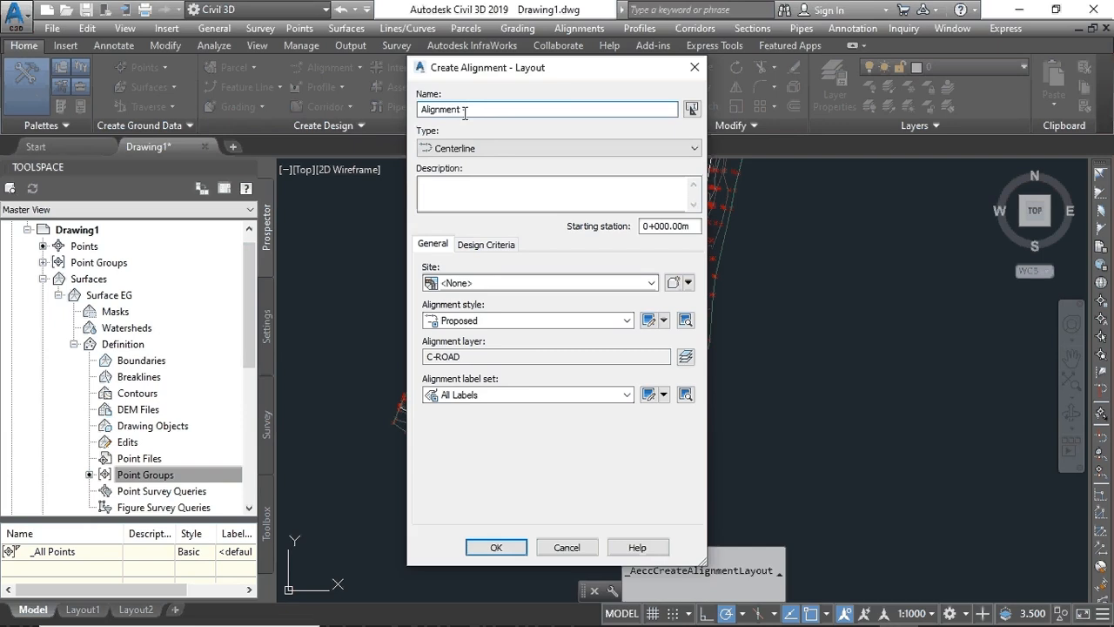
pyautogui.write('B')
pyautogui.click(495, 548)
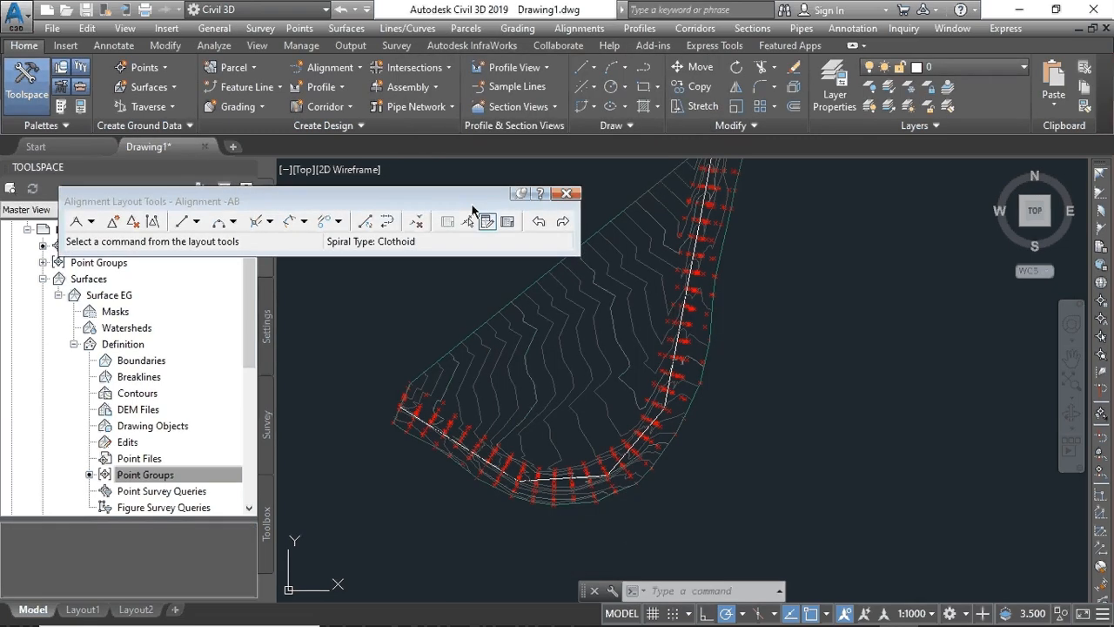
# - Choose the Tangent-Tangent (With Curves) layout tool and bring the road's start into view
pyautogui.moveTo(471, 206); pyautogui.dragTo(392, 134)
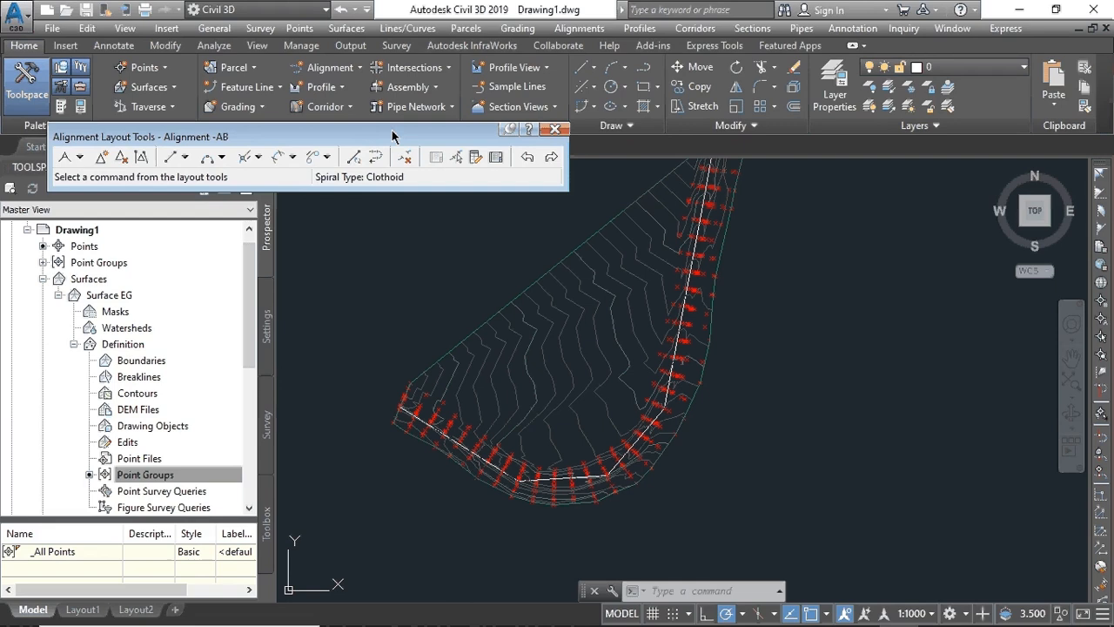
pyautogui.click(80, 158)
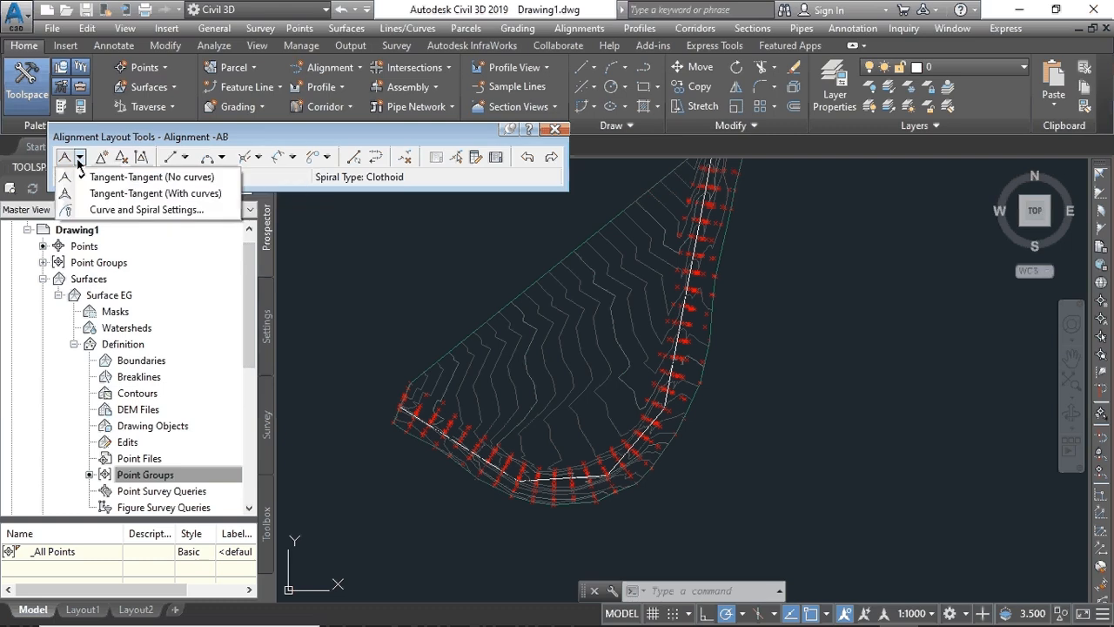
pyautogui.click(104, 195)
pyautogui.scroll(3, 393, 409)
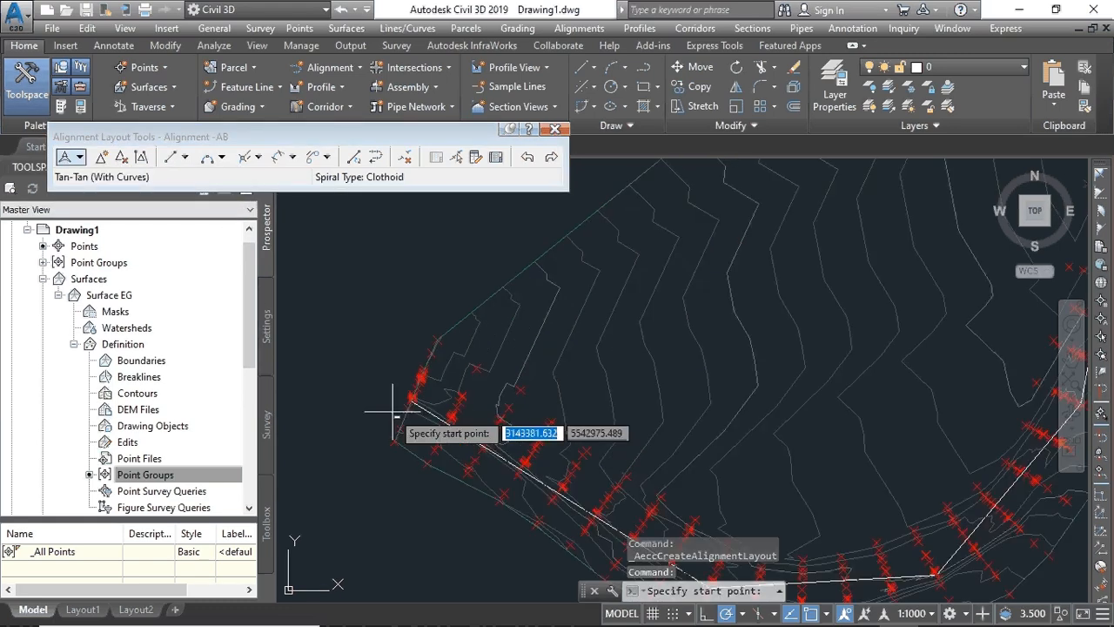
pyautogui.scroll(3, 393, 412)
pyautogui.moveTo(480, 468); pyautogui.dragTo(477, 336, button='middle')
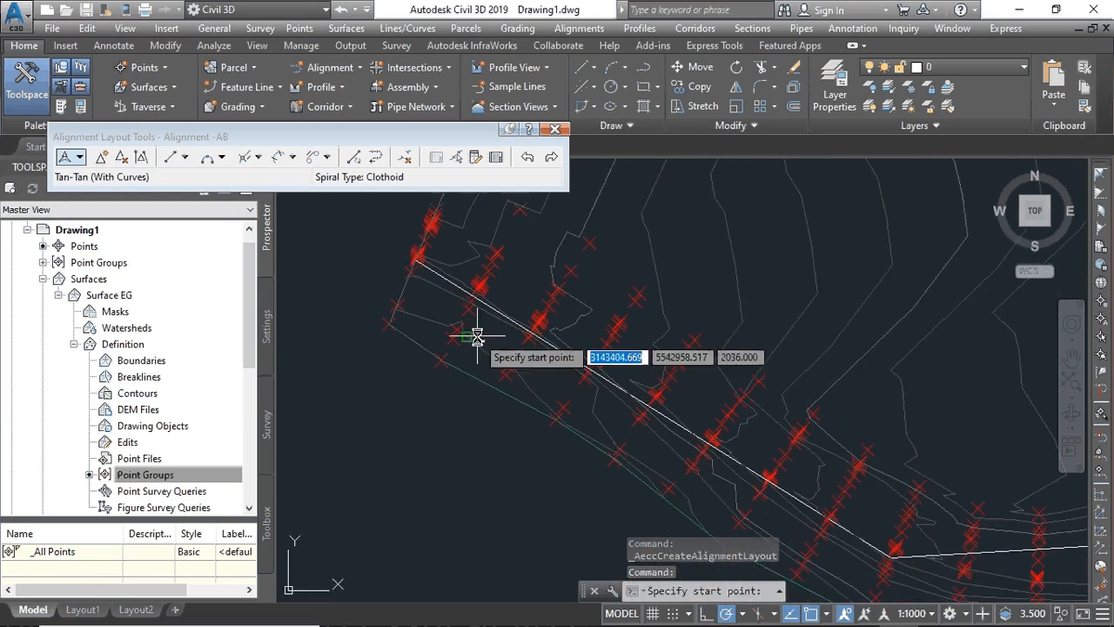
# - Pick the alignment start point and the first PIs through the bend and northern stretch
pyautogui.click(417, 258)
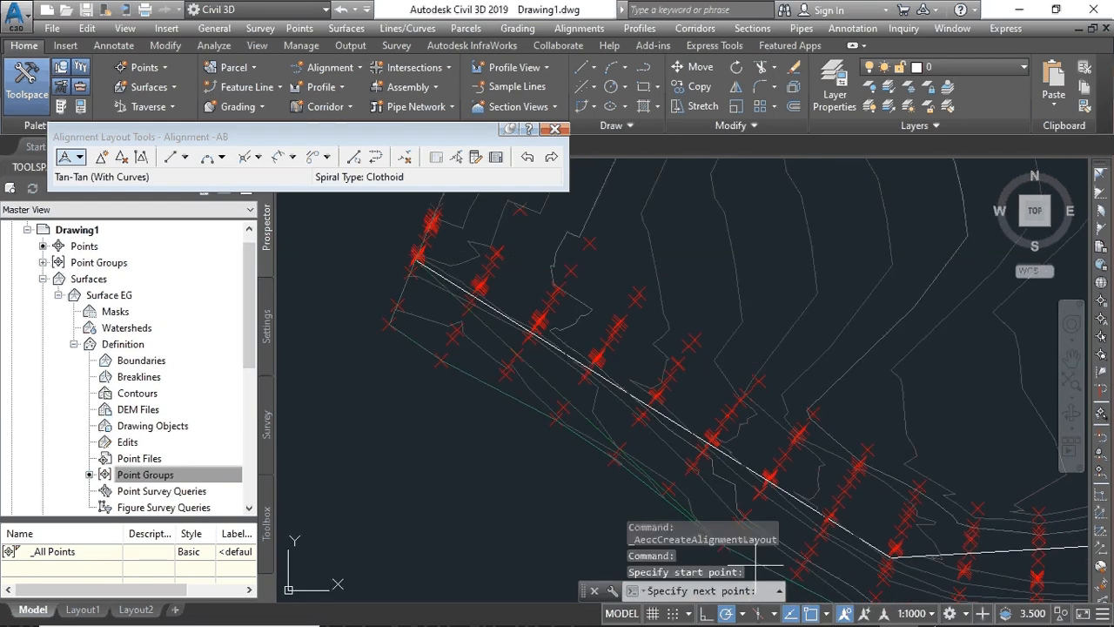
pyautogui.click(895, 552)
pyautogui.moveTo(928, 553); pyautogui.dragTo(316, 369, button='middle')
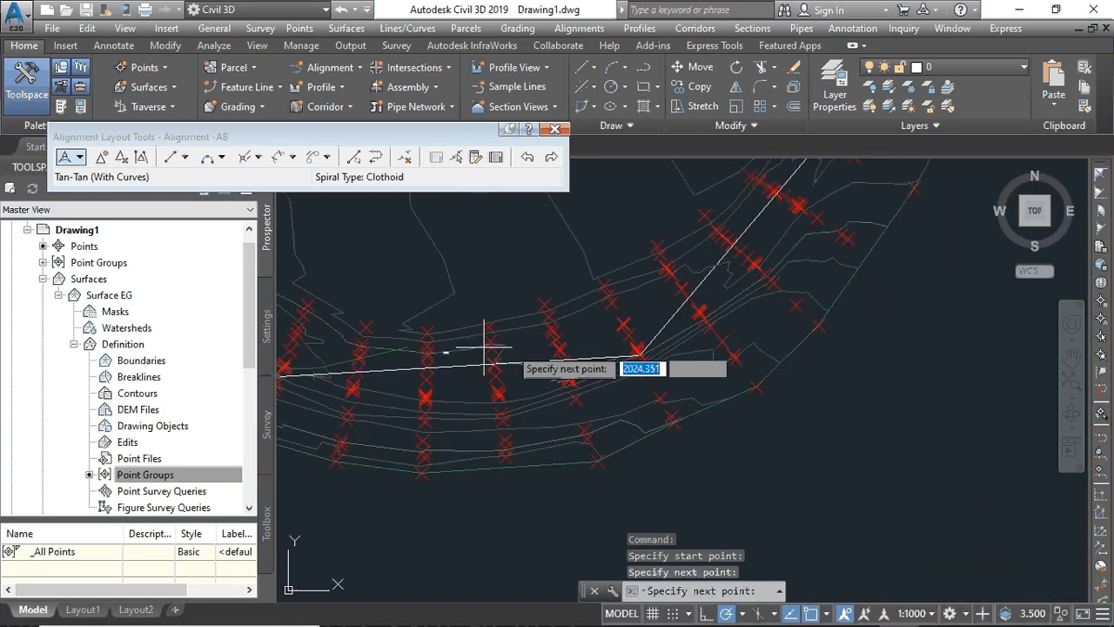
pyautogui.click(635, 354)
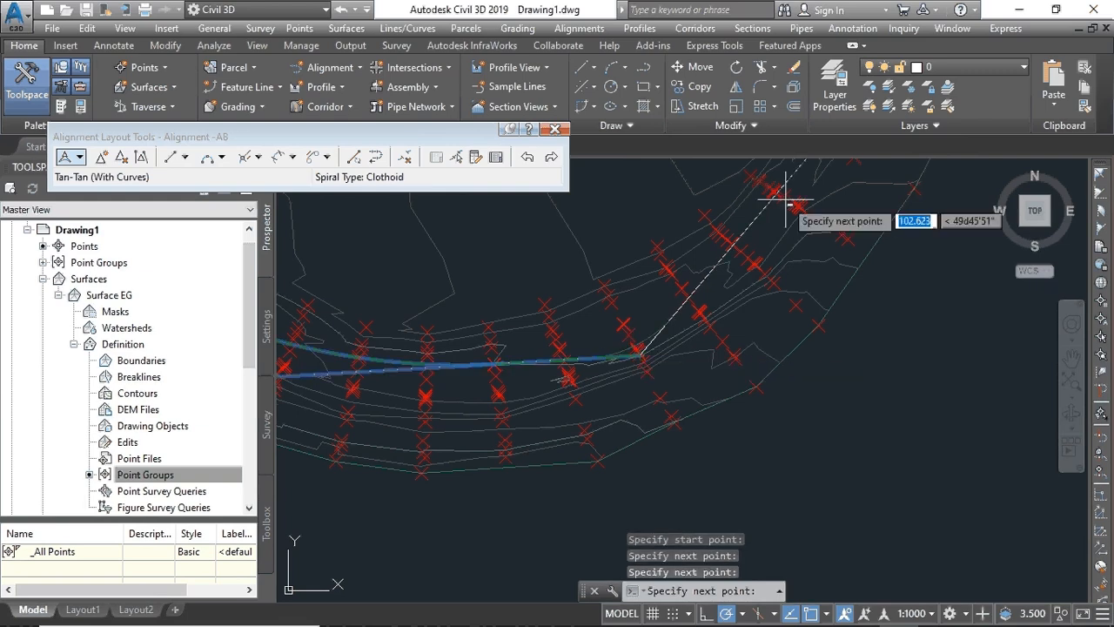
pyautogui.moveTo(786, 202)
pyautogui.mouseDown(button='middle')
pyautogui.moveTo(677, 461)
pyautogui.moveTo(684, 468)
pyautogui.mouseUp(button='middle')
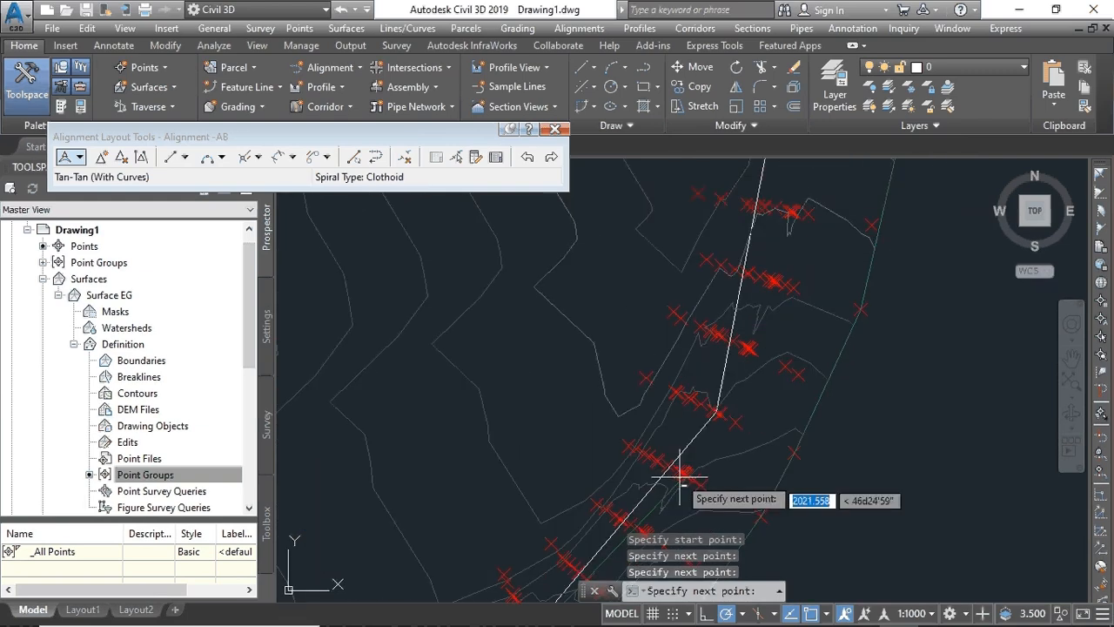
pyautogui.click(719, 411)
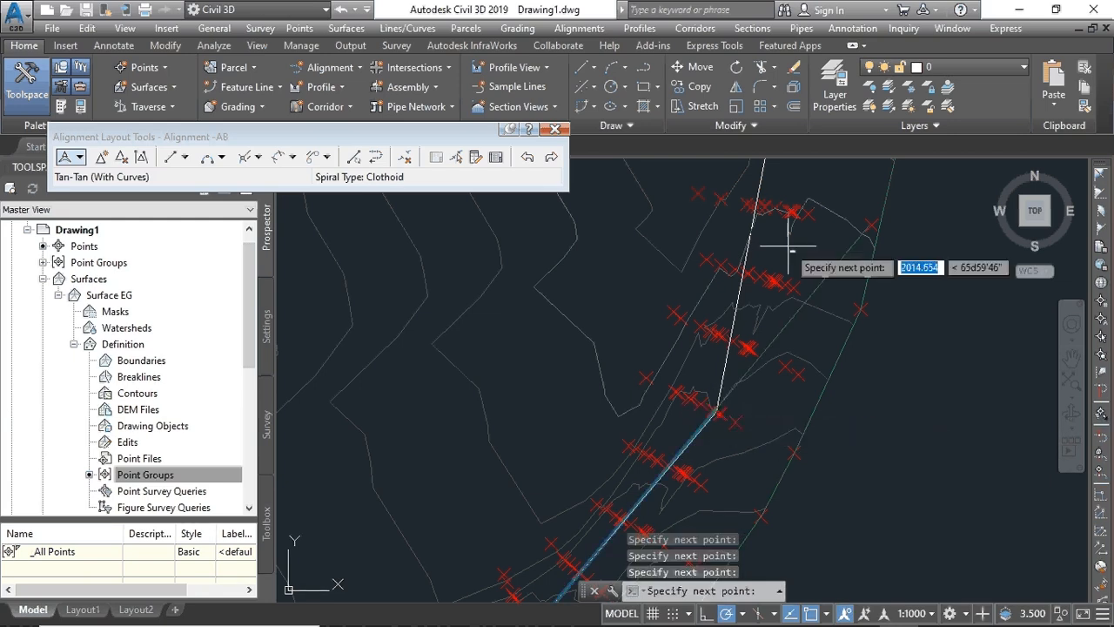
pyautogui.moveTo(760, 250); pyautogui.dragTo(737, 557, button='middle')
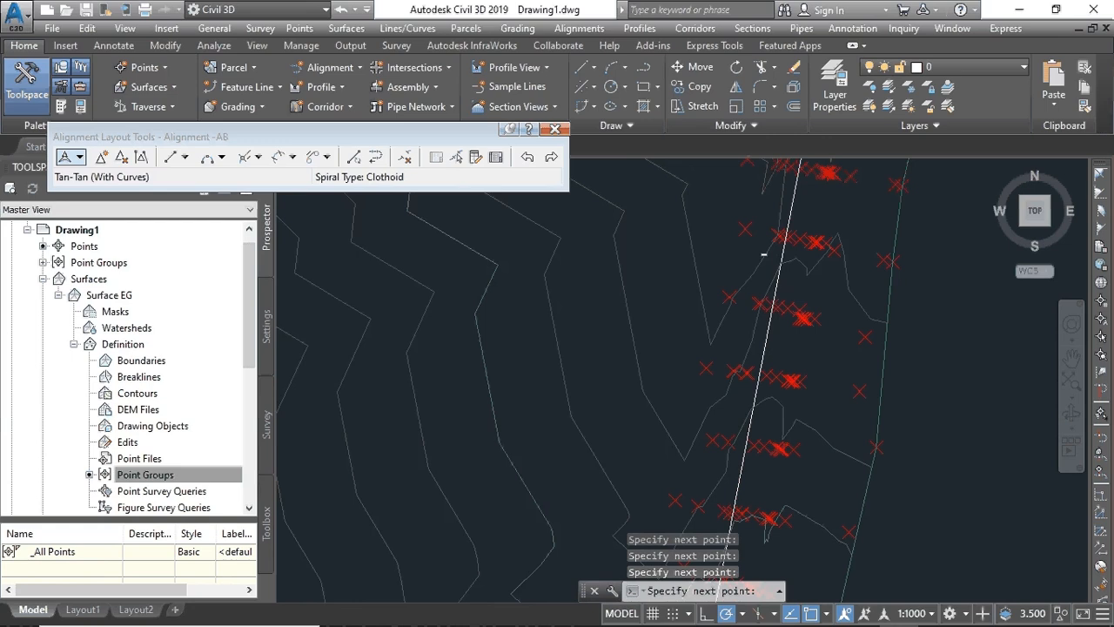
pyautogui.moveTo(759, 261)
pyautogui.mouseDown(button='middle')
pyautogui.moveTo(757, 403)
pyautogui.moveTo(728, 571)
pyautogui.moveTo(771, 325)
pyautogui.moveTo(733, 379)
pyautogui.moveTo(700, 588)
pyautogui.mouseUp(button='middle')
pyautogui.scroll(4, 787, 253)
pyautogui.scroll(-2, 762, 274)
pyautogui.moveTo(763, 273); pyautogui.dragTo(701, 502, button='middle')
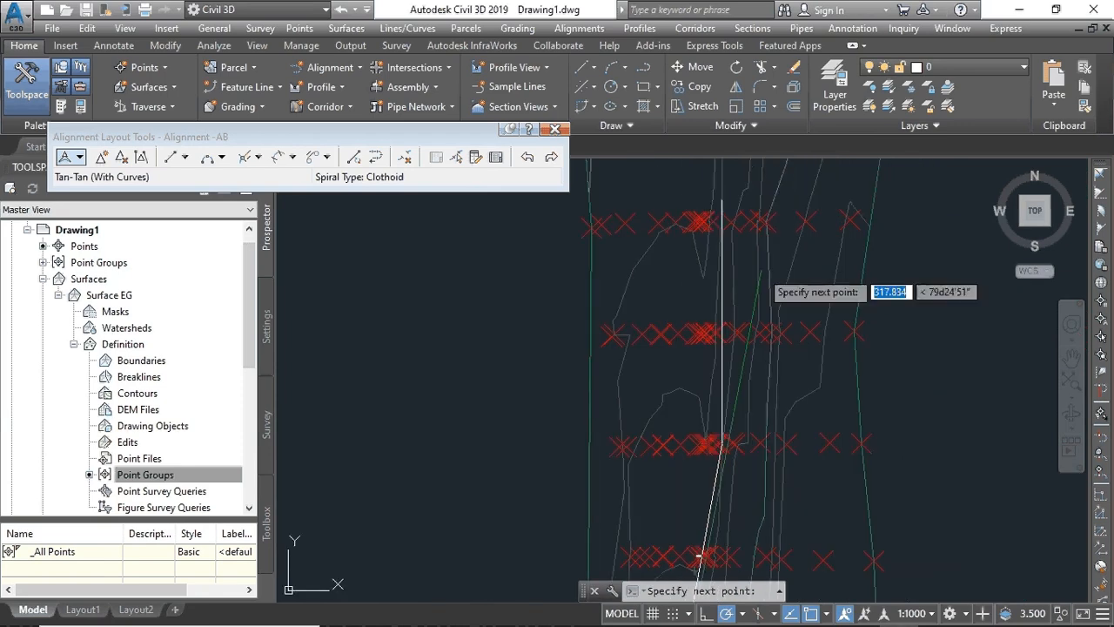
pyautogui.click(724, 437)
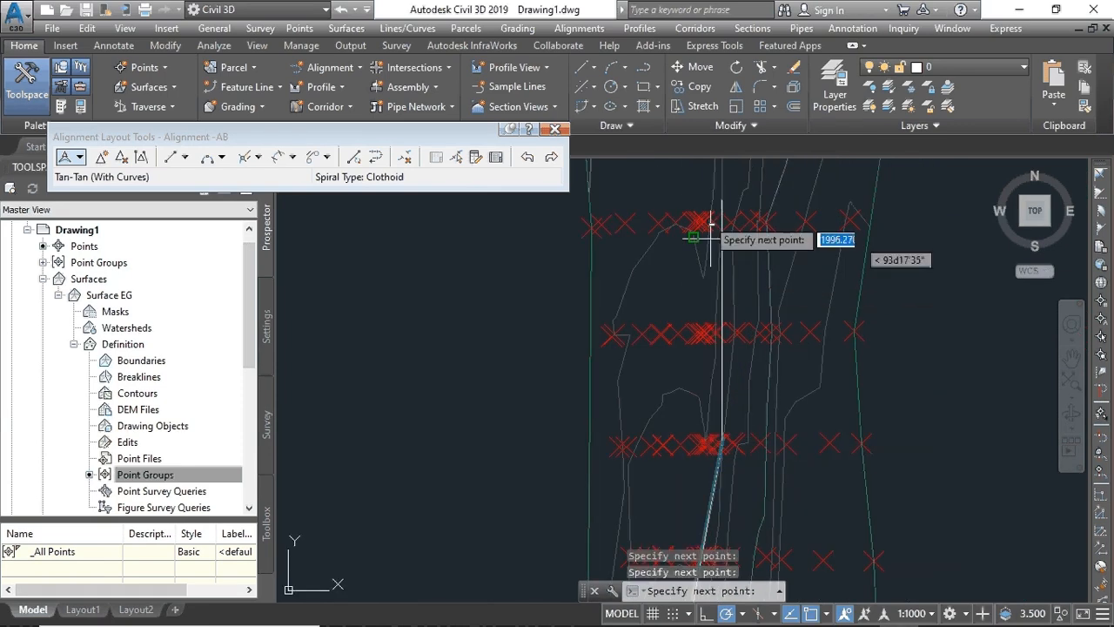
# - Place the next PI further along the surveyed road
pyautogui.scroll(2, 708, 221)
pyautogui.moveTo(708, 221)
pyautogui.mouseDown(button='middle')
pyautogui.moveTo(666, 397)
pyautogui.moveTo(667, 306)
pyautogui.mouseUp(button='middle')
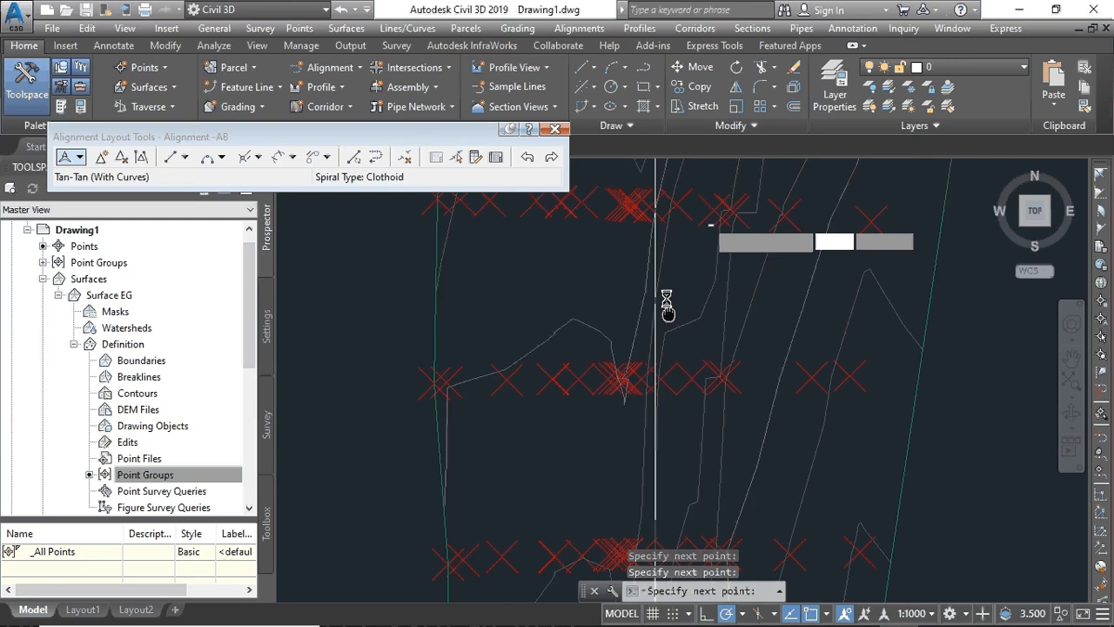
pyautogui.scroll(2, 669, 259)
pyautogui.moveTo(669, 258); pyautogui.dragTo(624, 373, button='middle')
pyautogui.scroll(2, 629, 266)
pyautogui.moveTo(628, 265)
pyautogui.mouseDown(button='middle')
pyautogui.moveTo(620, 275)
pyautogui.moveTo(636, 433)
pyautogui.mouseUp(button='middle')
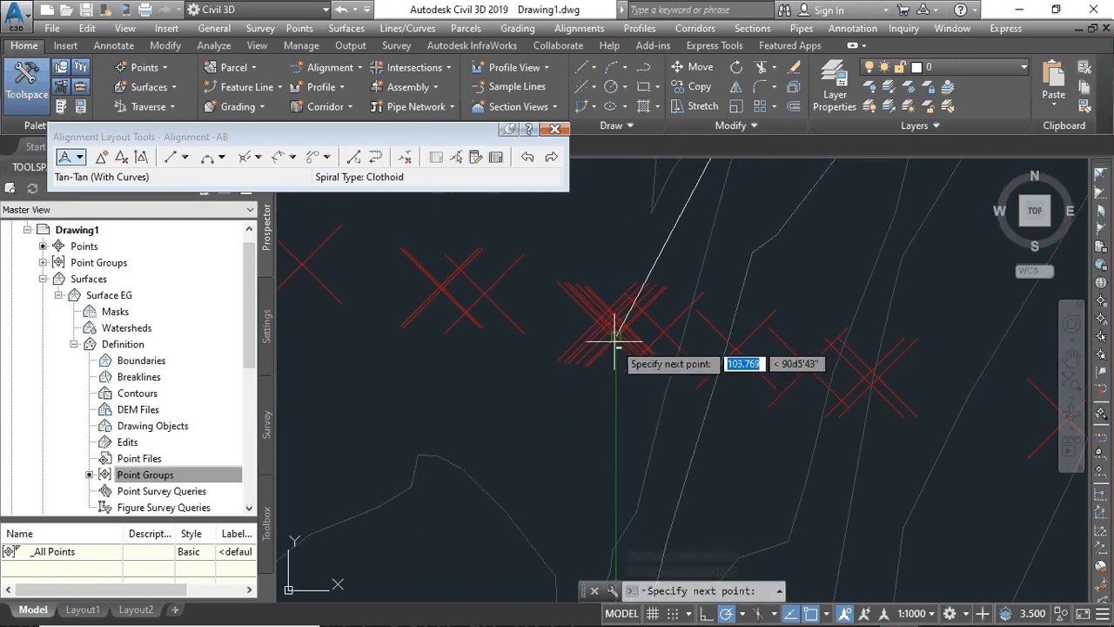
pyautogui.click(617, 337)
# - End the alignment at the road's far endpoint and finish the layout
pyautogui.scroll(3, 738, 259)
pyautogui.moveTo(739, 260)
pyautogui.mouseDown(button='middle')
pyautogui.moveTo(679, 438)
pyautogui.moveTo(646, 609)
pyautogui.mouseUp(button='middle')
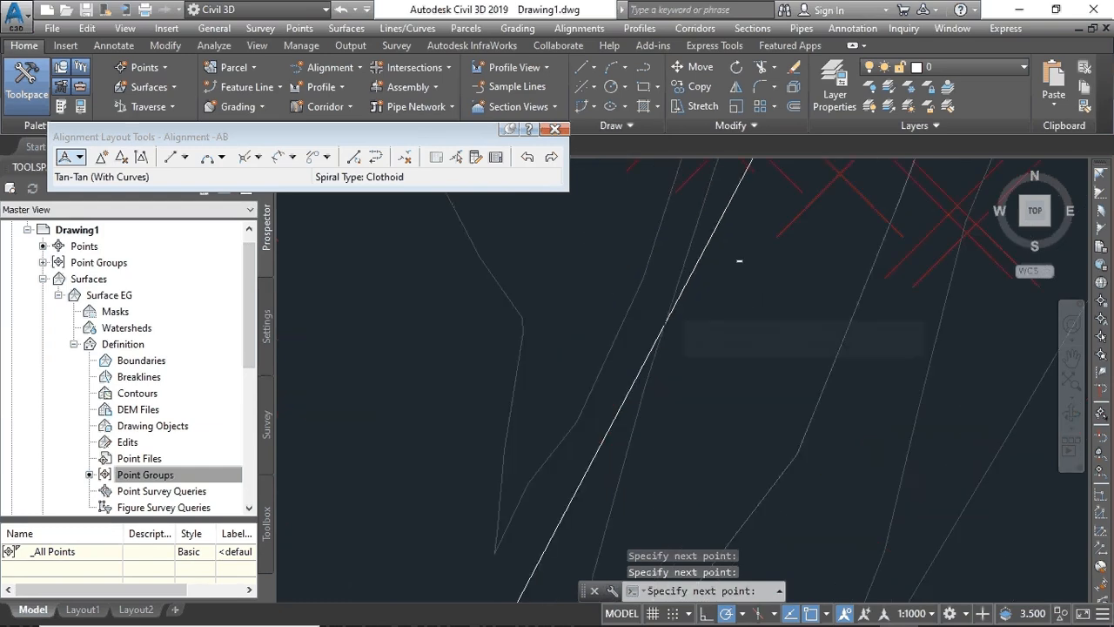
pyautogui.scroll(-2, 719, 304)
pyautogui.moveTo(733, 269); pyautogui.dragTo(564, 568, button='middle')
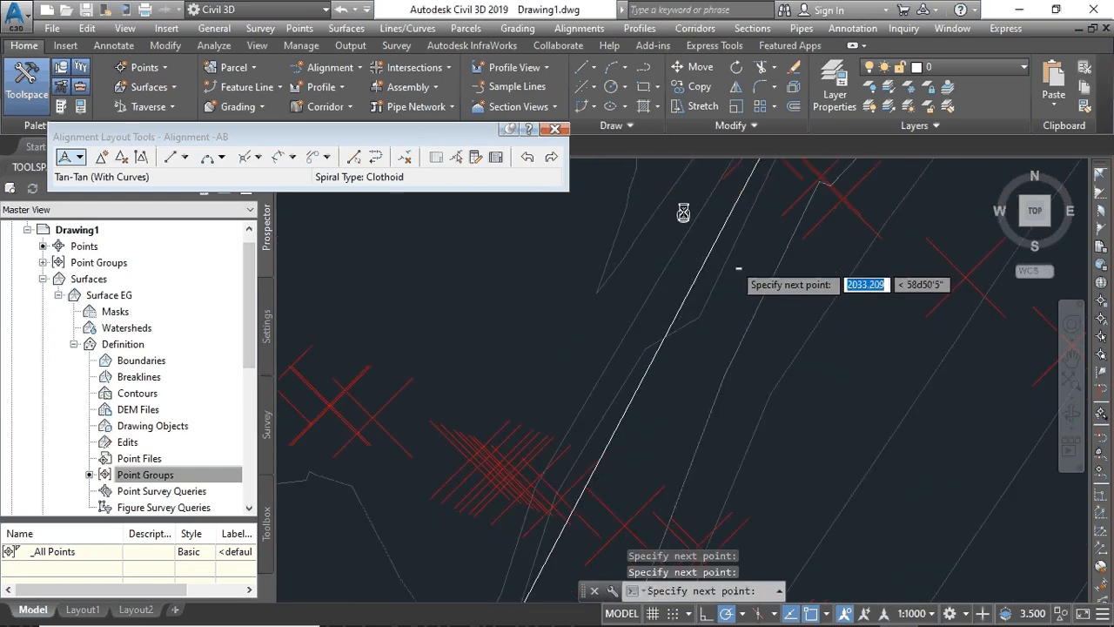
pyautogui.moveTo(688, 216); pyautogui.dragTo(627, 413, button='middle')
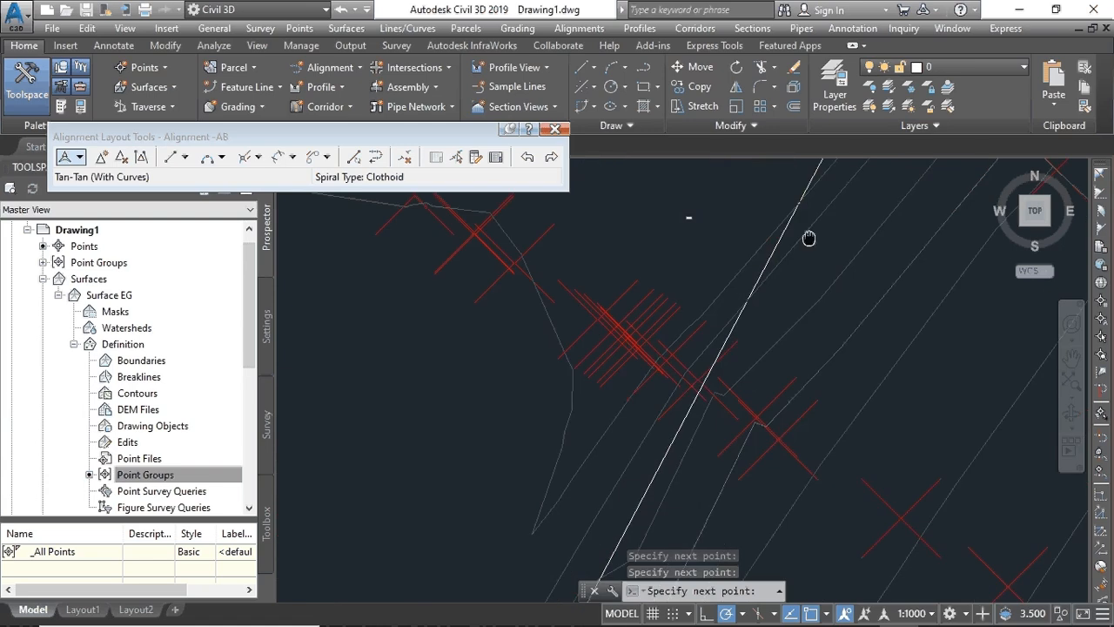
pyautogui.scroll(2, 810, 239)
pyautogui.moveTo(811, 239); pyautogui.dragTo(703, 416, button='middle')
pyautogui.moveTo(772, 227); pyautogui.dragTo(680, 436, button='middle')
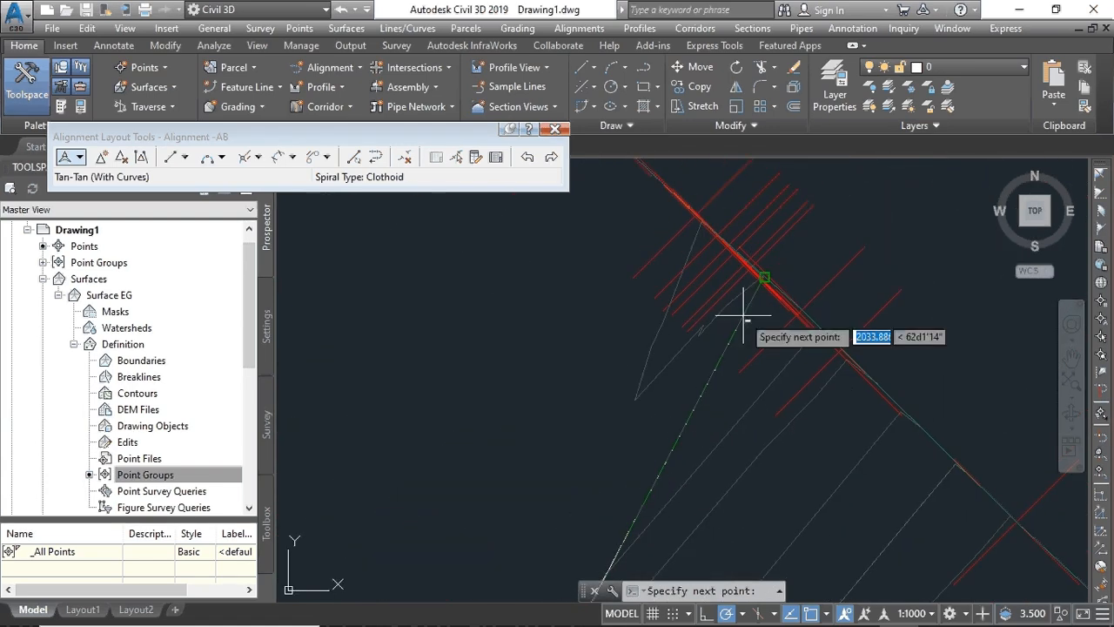
pyautogui.click(763, 277)
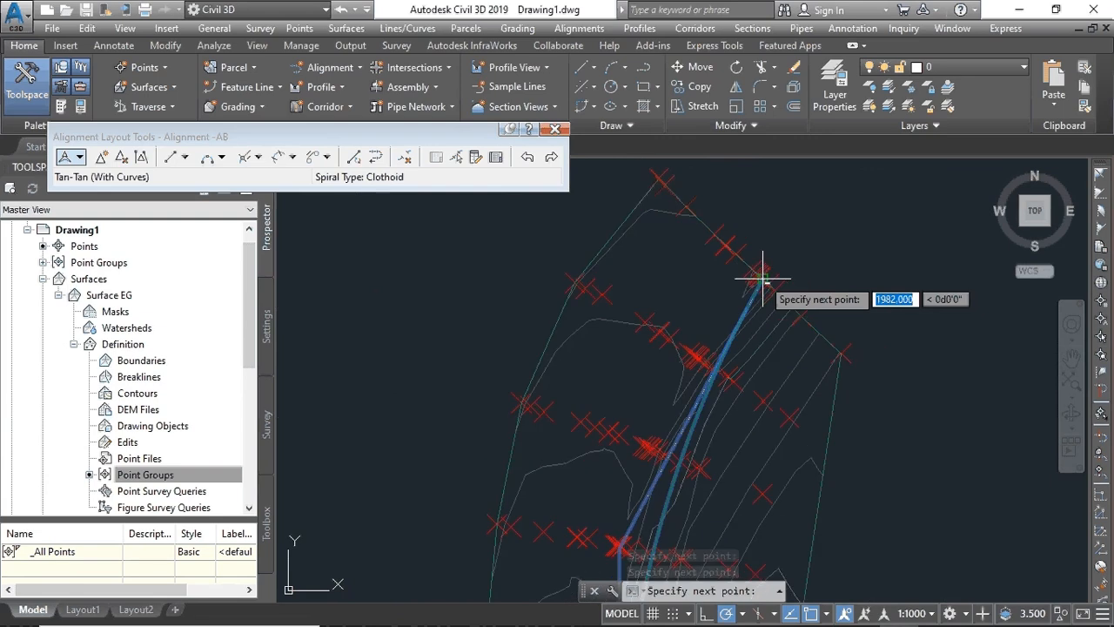
pyautogui.press('Return')
pyautogui.scroll(3, 763, 277)
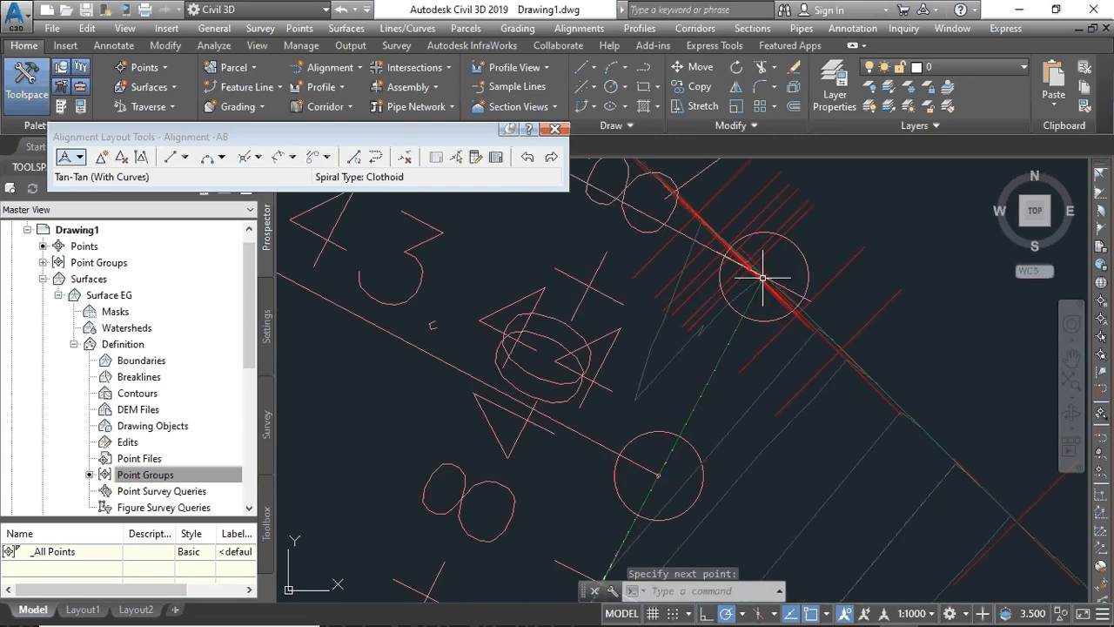
pyautogui.scroll(-3, 763, 355)
# - Close Alignment Layout Tools and review Alignment -AB's station and curve labels along the road
pyautogui.press('Escape')
pyautogui.press('Escape')
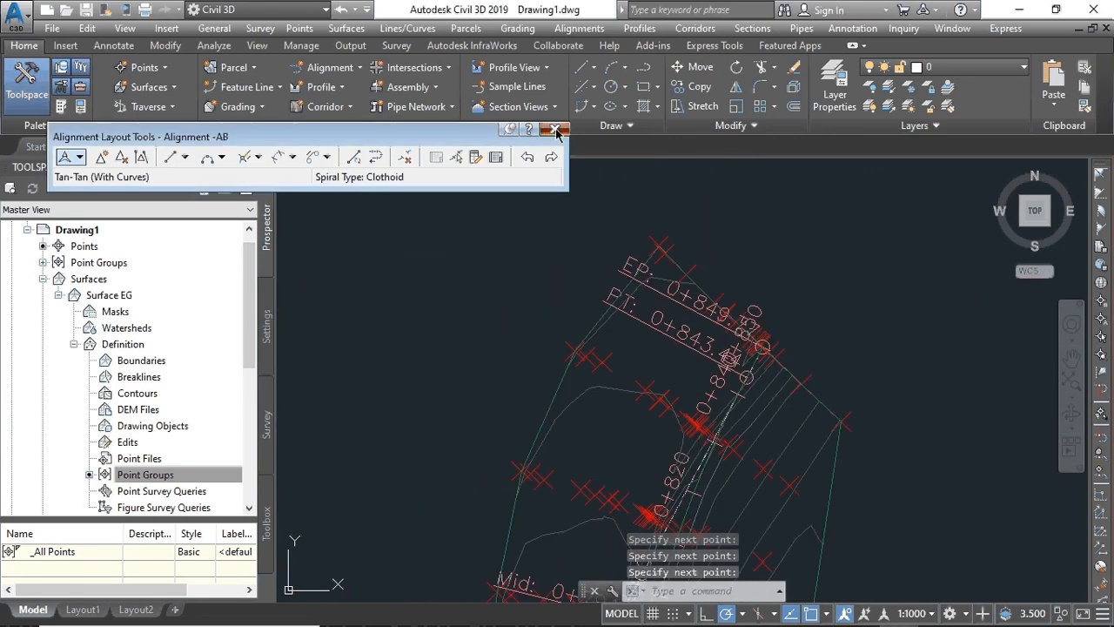
pyautogui.moveTo(638, 384); pyautogui.dragTo(735, 221, button='middle')
pyautogui.scroll(-3, 736, 221)
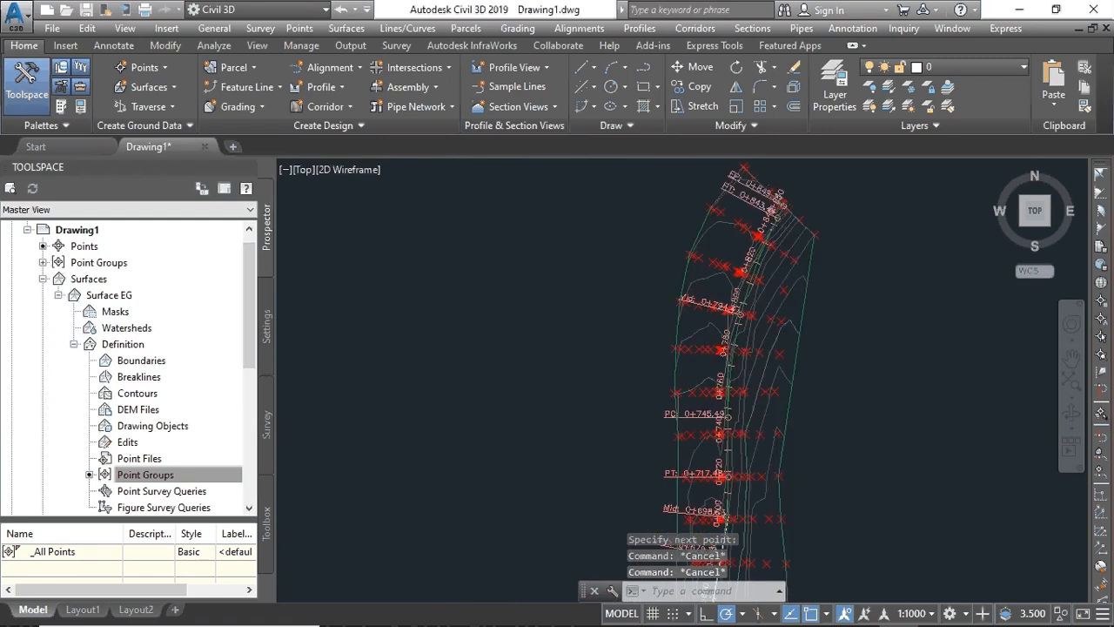
pyautogui.moveTo(713, 456); pyautogui.dragTo(736, 338, button='middle')
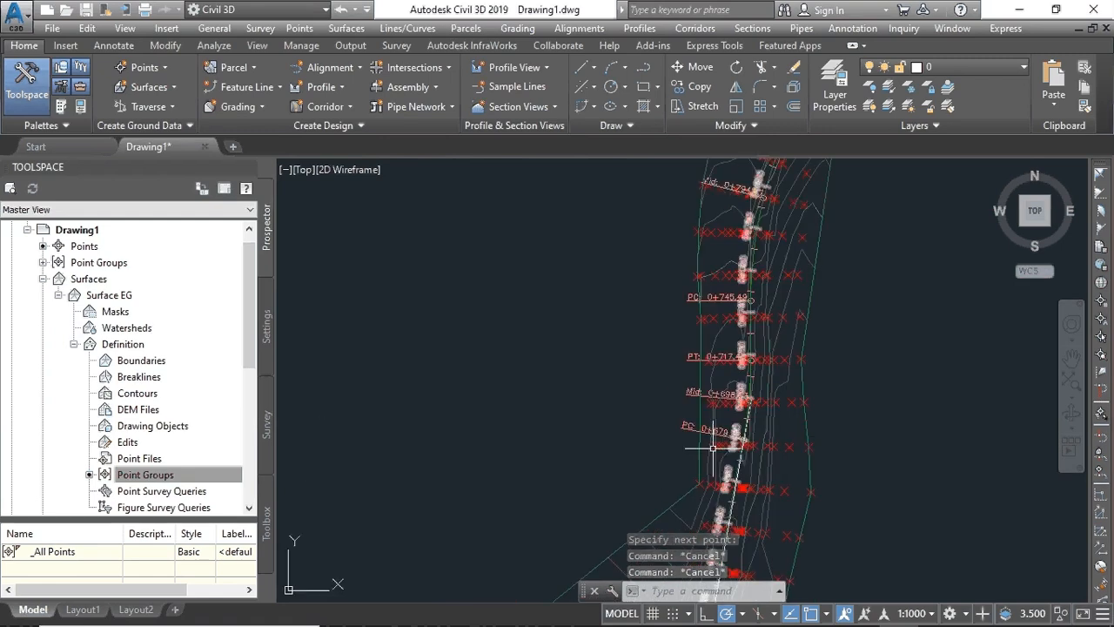
pyautogui.scroll(6, 713, 449)
pyautogui.scroll(-5, 712, 439)
pyautogui.moveTo(730, 463); pyautogui.dragTo(752, 215, button='middle')
pyautogui.moveTo(644, 519); pyautogui.dragTo(649, 509, button='middle')
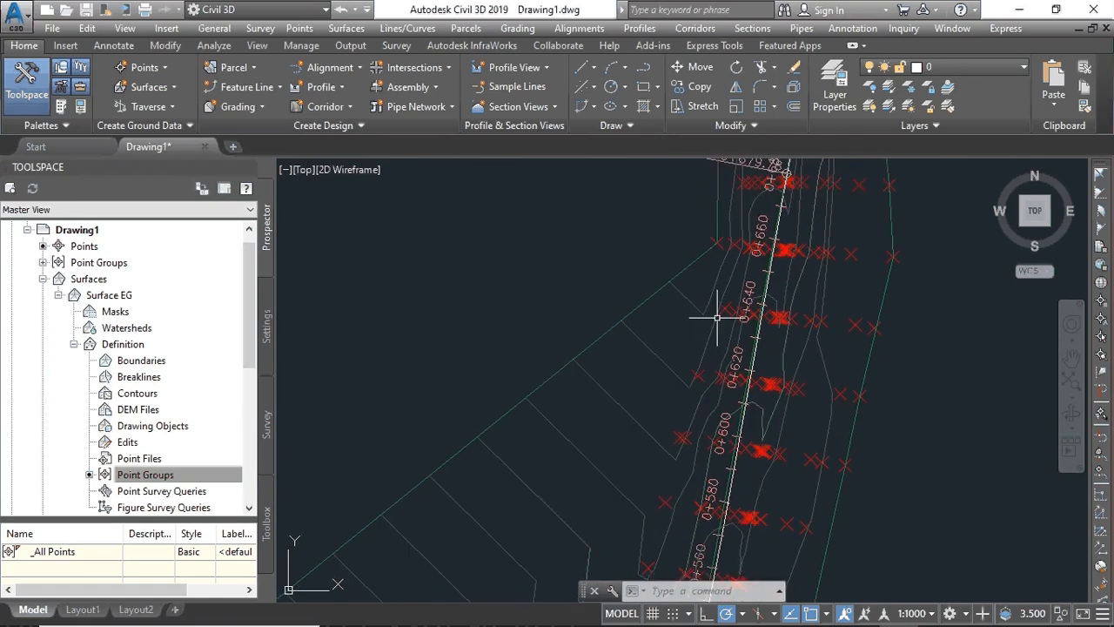
pyautogui.scroll(-7, 491, 513)
pyautogui.moveTo(549, 434)
pyautogui.mouseDown(button='middle')
pyautogui.moveTo(685, 343)
pyautogui.moveTo(933, 83)
pyautogui.mouseUp(button='middle')
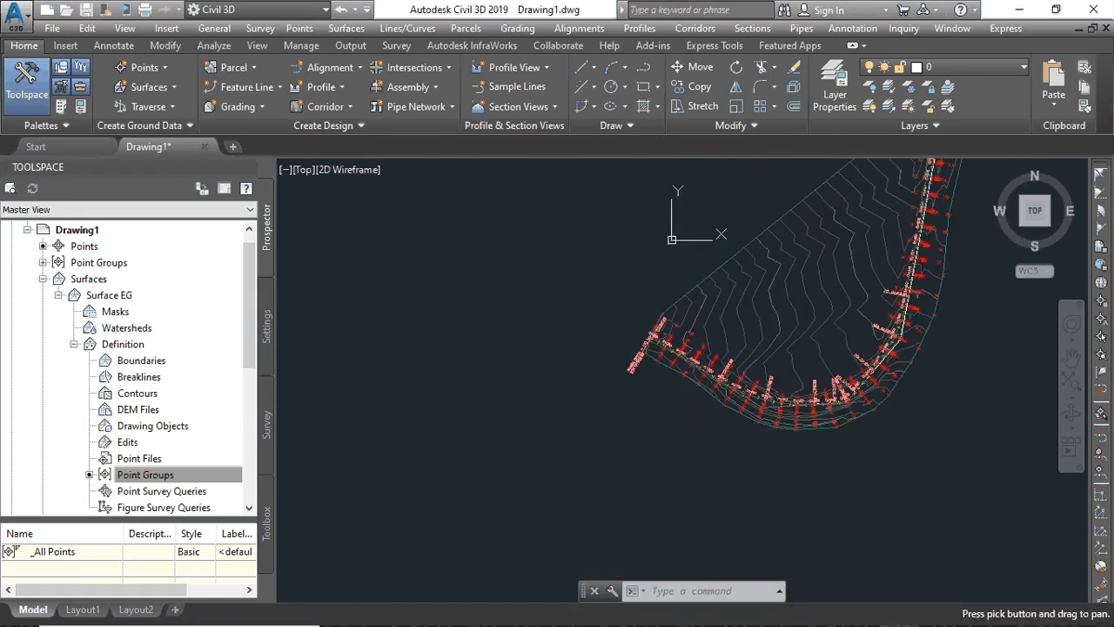
pyautogui.scroll(7, 689, 291)
pyautogui.scroll(-7, 636, 463)
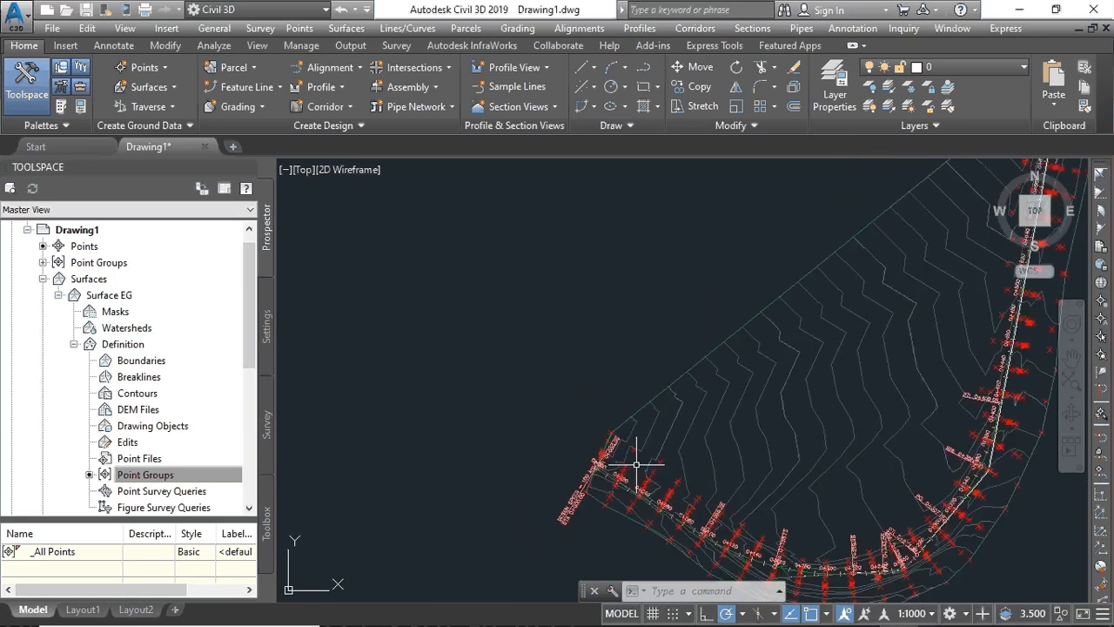
pyautogui.moveTo(747, 451)
pyautogui.mouseDown(button='middle')
pyautogui.moveTo(531, 419)
pyautogui.moveTo(366, 375)
pyautogui.mouseUp(button='middle')
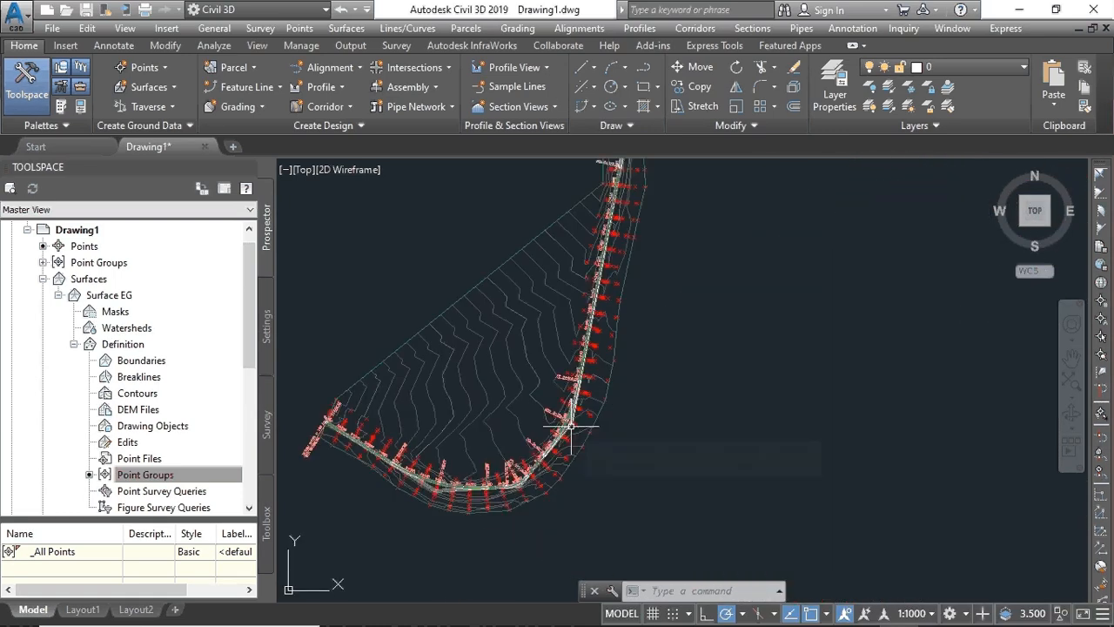
pyautogui.scroll(7, 566, 424)
pyautogui.scroll(-7, 575, 416)
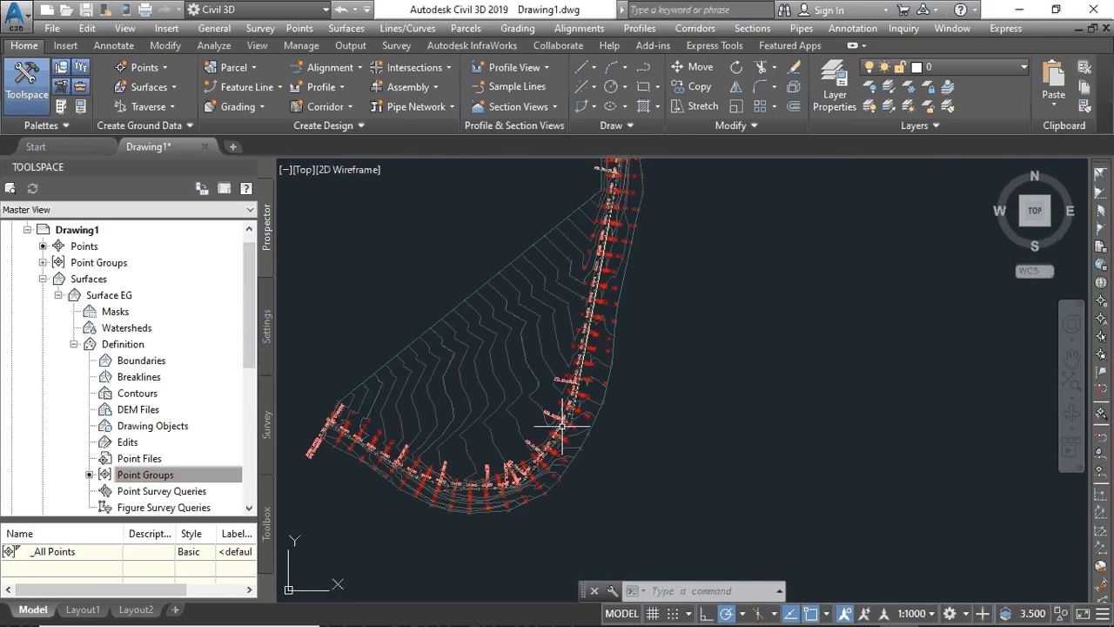
# - Create two Surface EG profiles along Alignment -AB and choose to draw them in a profile view
pyautogui.click(342, 87)
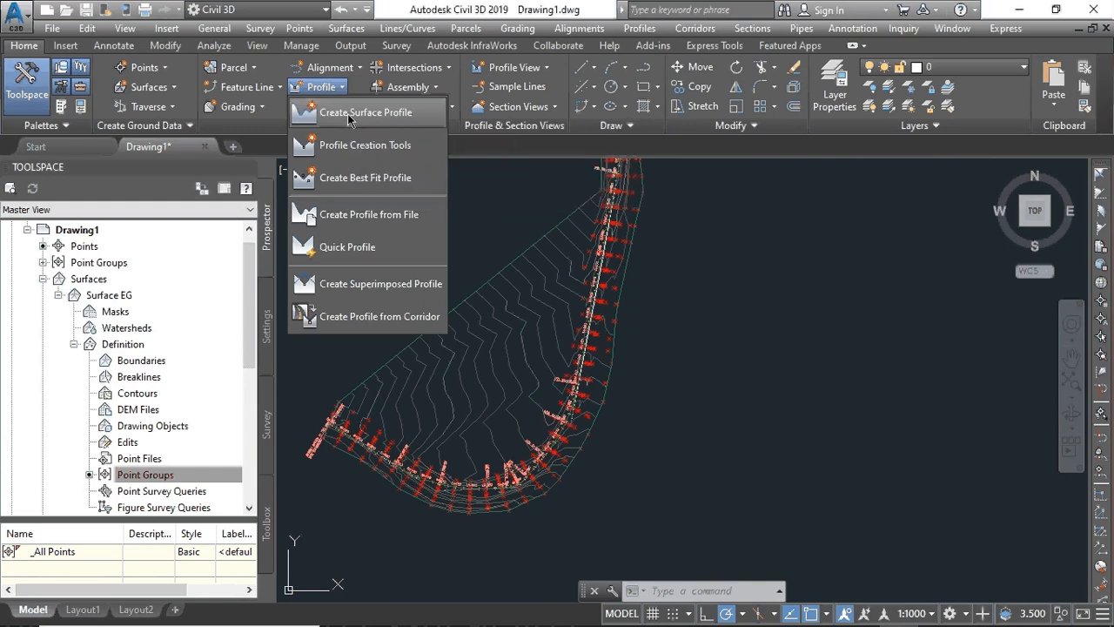
pyautogui.click(350, 115)
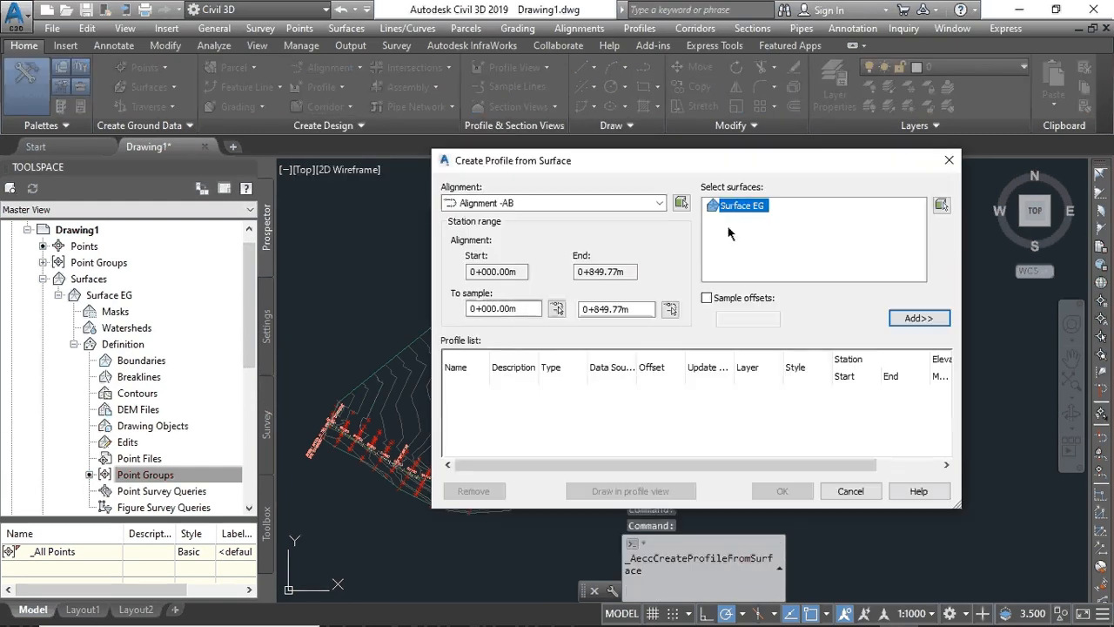
pyautogui.click(905, 324)
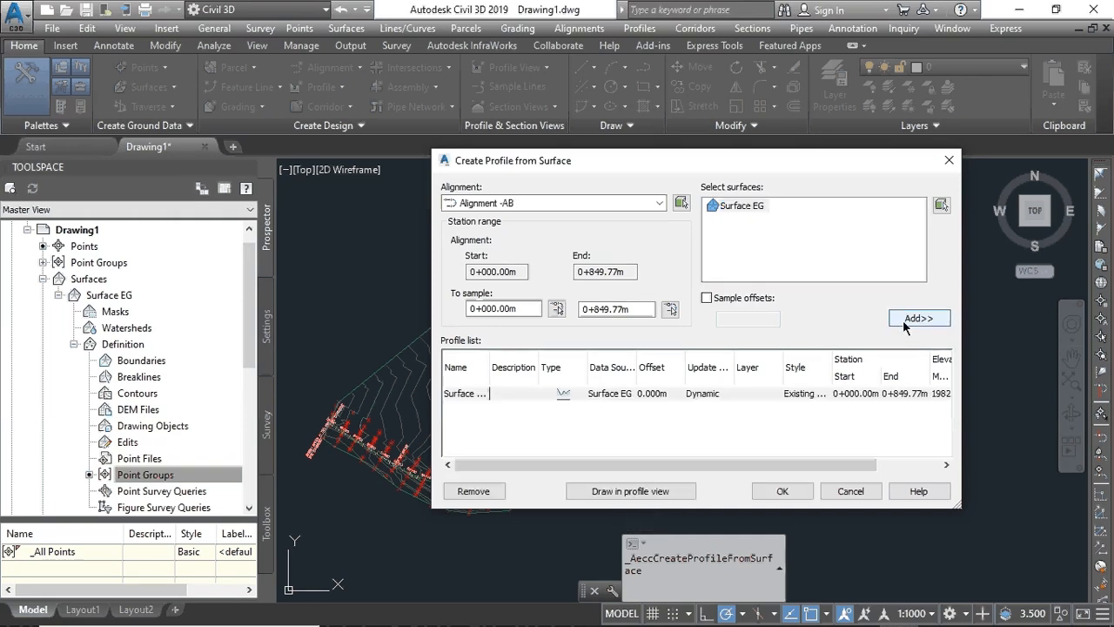
pyautogui.click(905, 319)
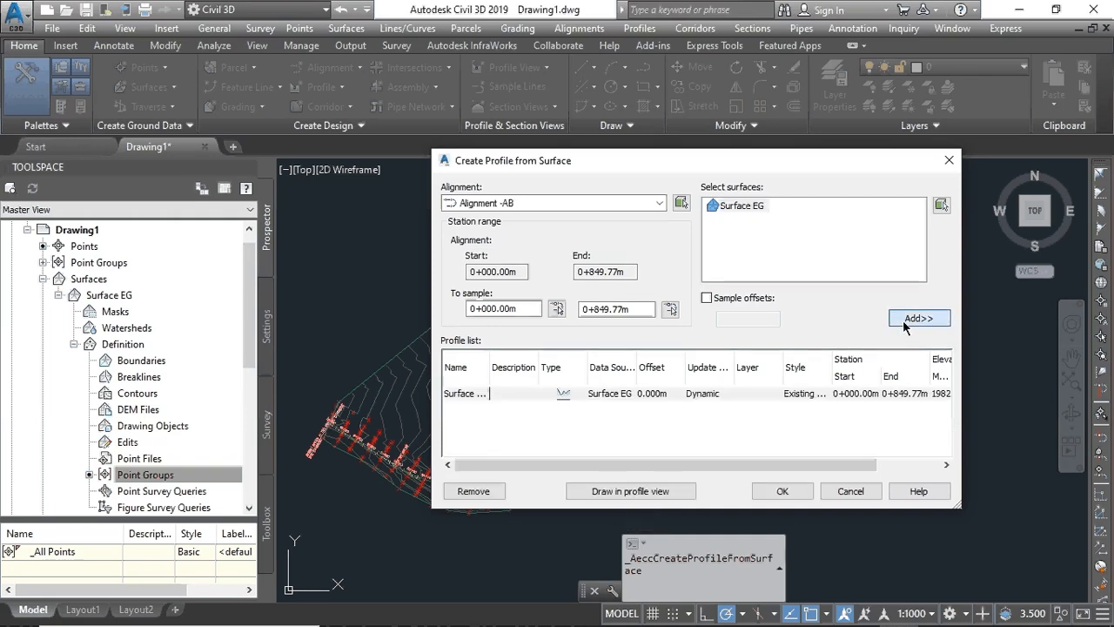
pyautogui.click(630, 493)
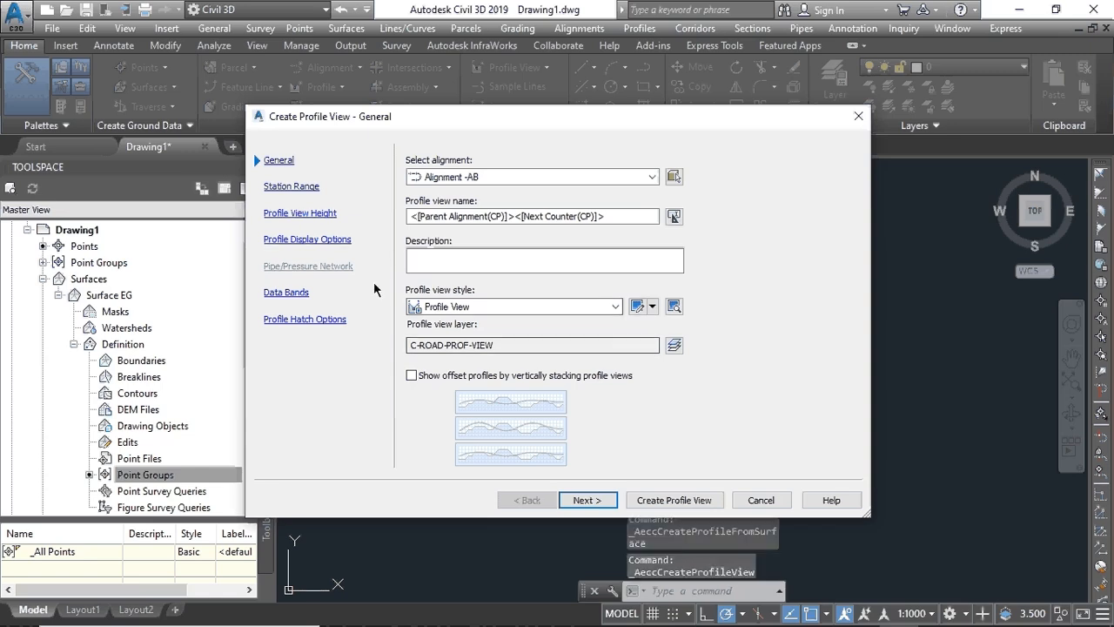
# - Accept default settings on every Create Profile View wizard page and create the profile view
pyautogui.click(585, 501)
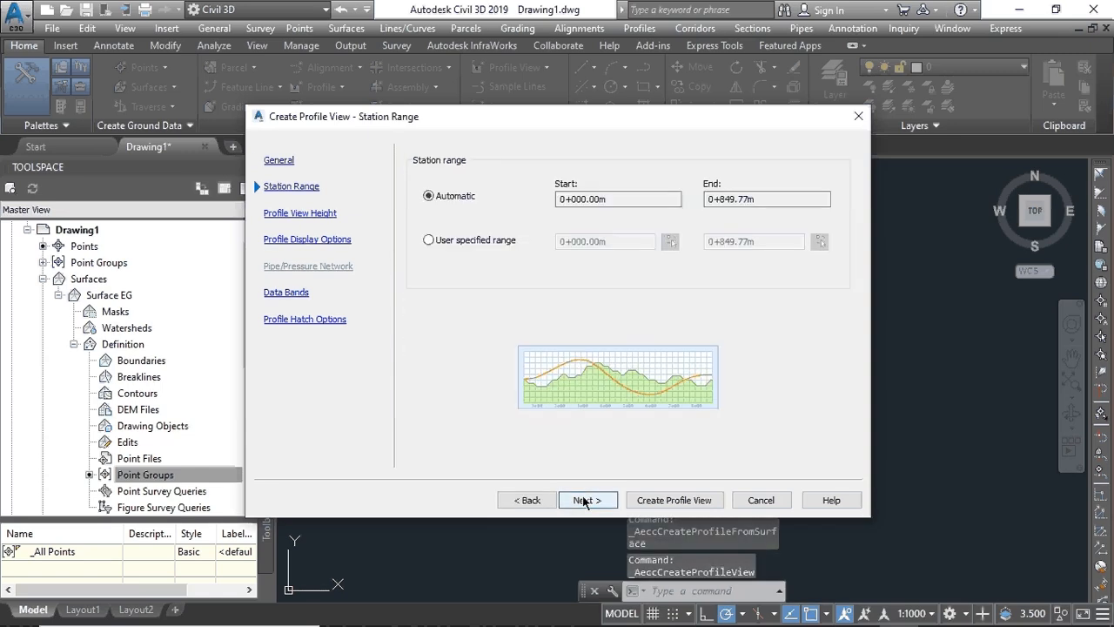
pyautogui.click(585, 500)
pyautogui.click(585, 501)
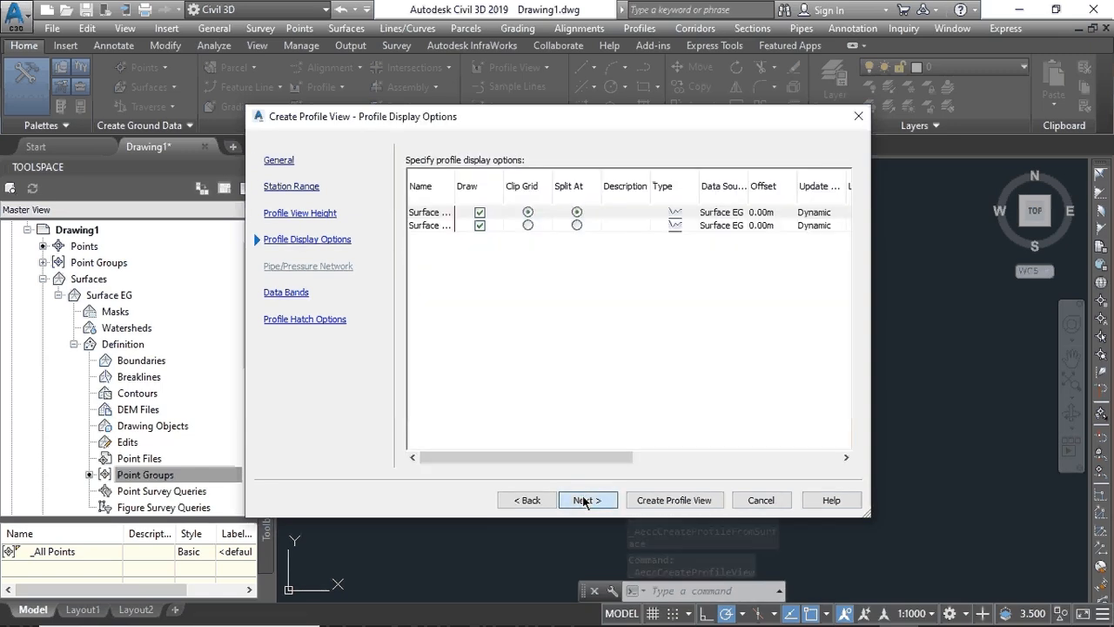
pyautogui.click(585, 501)
pyautogui.click(585, 501)
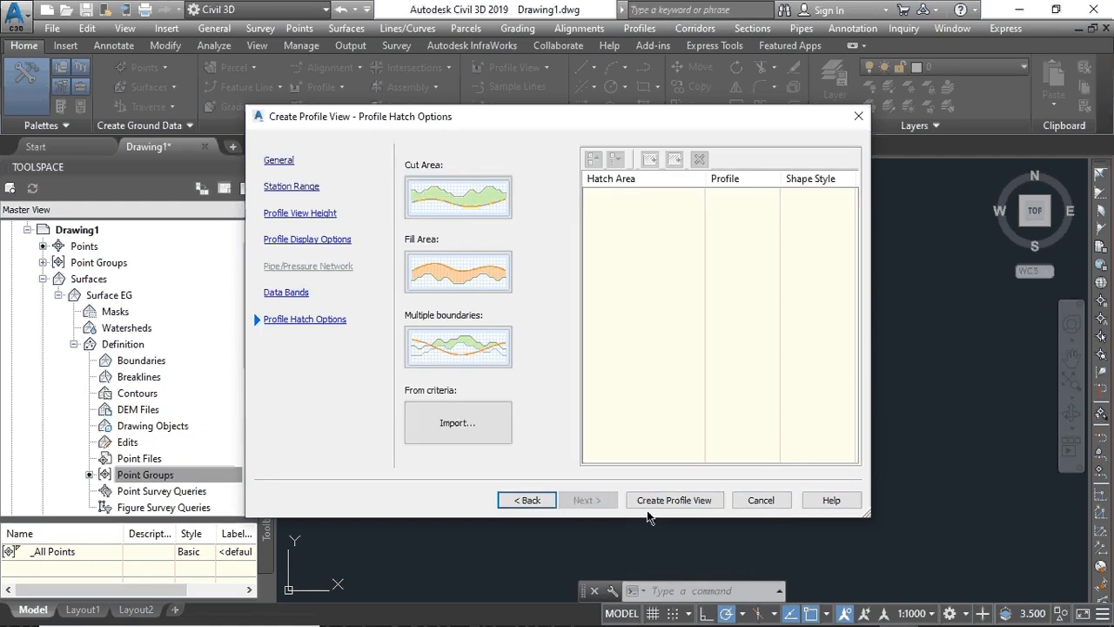
pyautogui.click(661, 502)
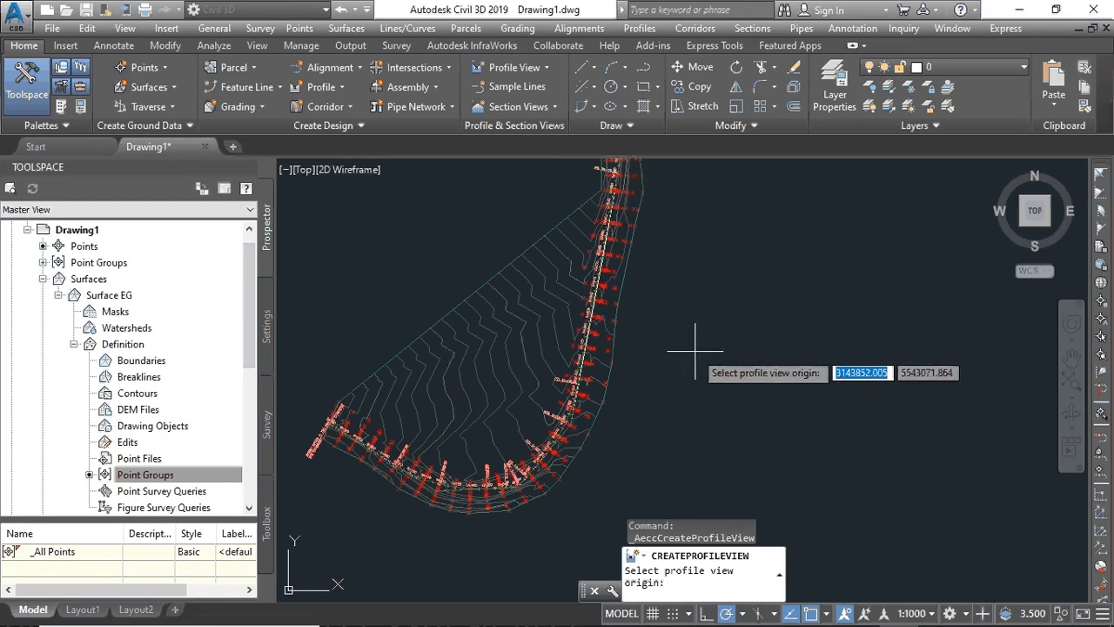
# - Place the profile view origin right of the surface and zoom to its station-labelled grid
pyautogui.click(694, 352)
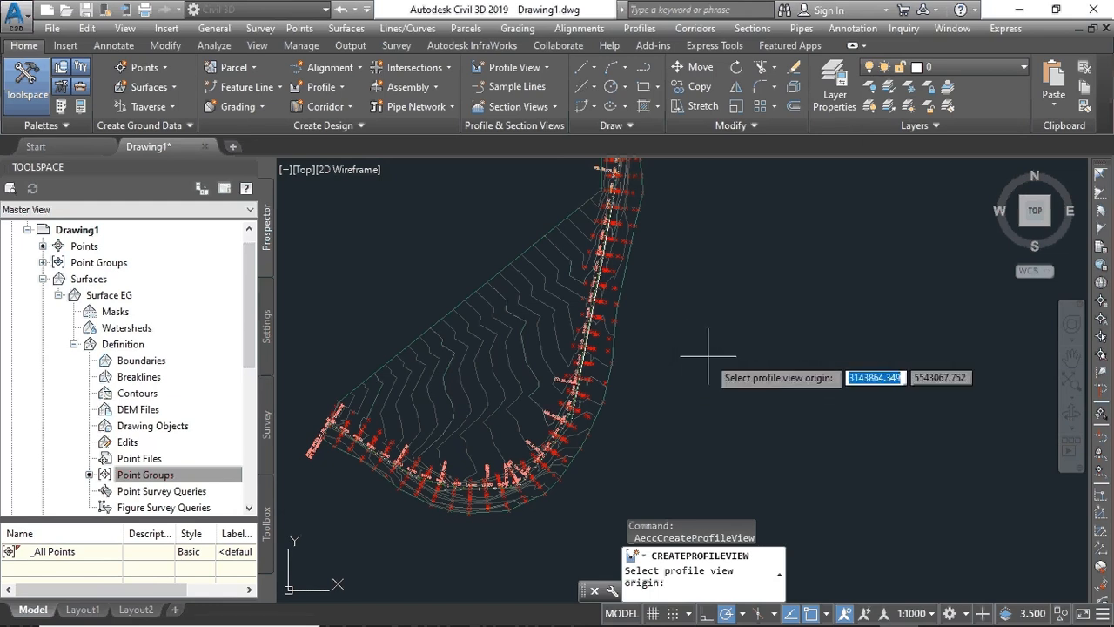
pyautogui.click(727, 379)
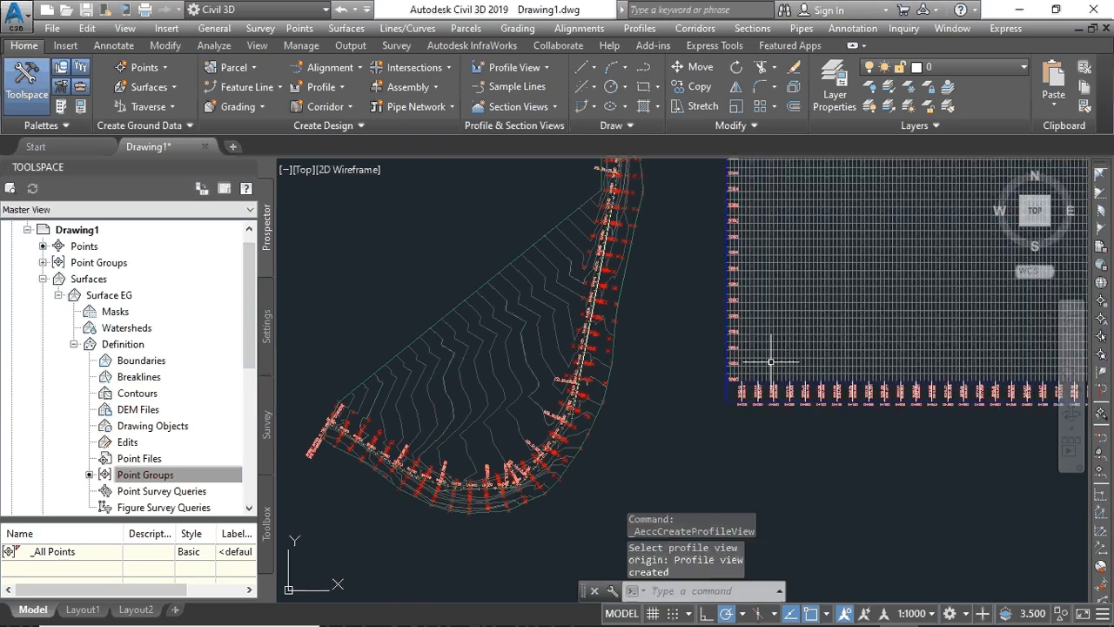
pyautogui.scroll(-10, 771, 361)
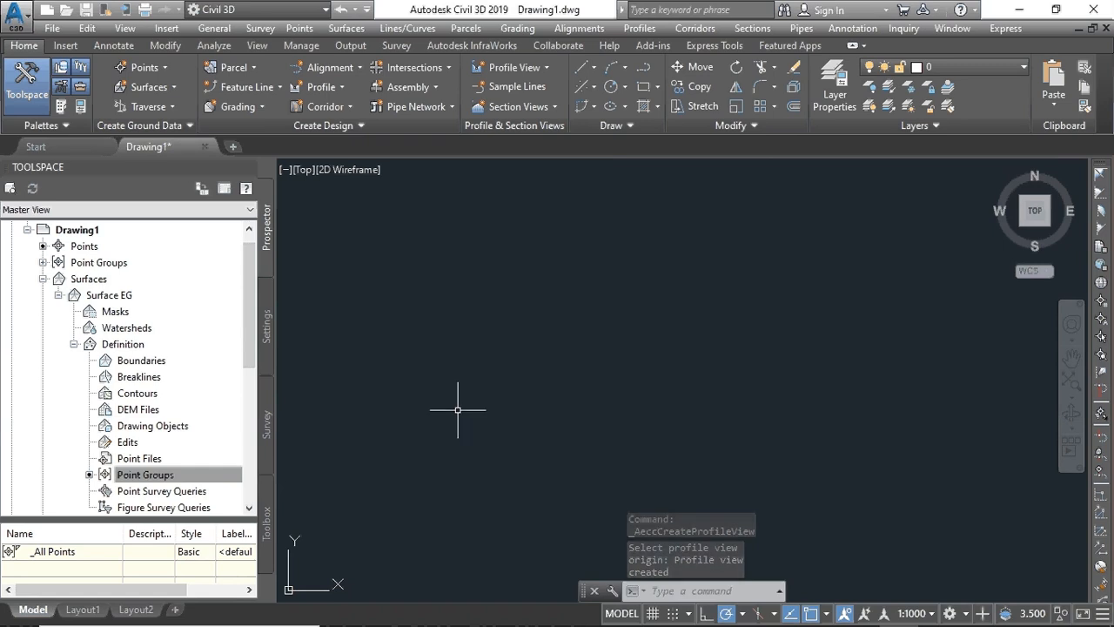
pyautogui.scroll(-3, 459, 410)
pyautogui.scroll(2, 460, 410)
pyautogui.moveTo(459, 410); pyautogui.dragTo(805, 440, button='middle')
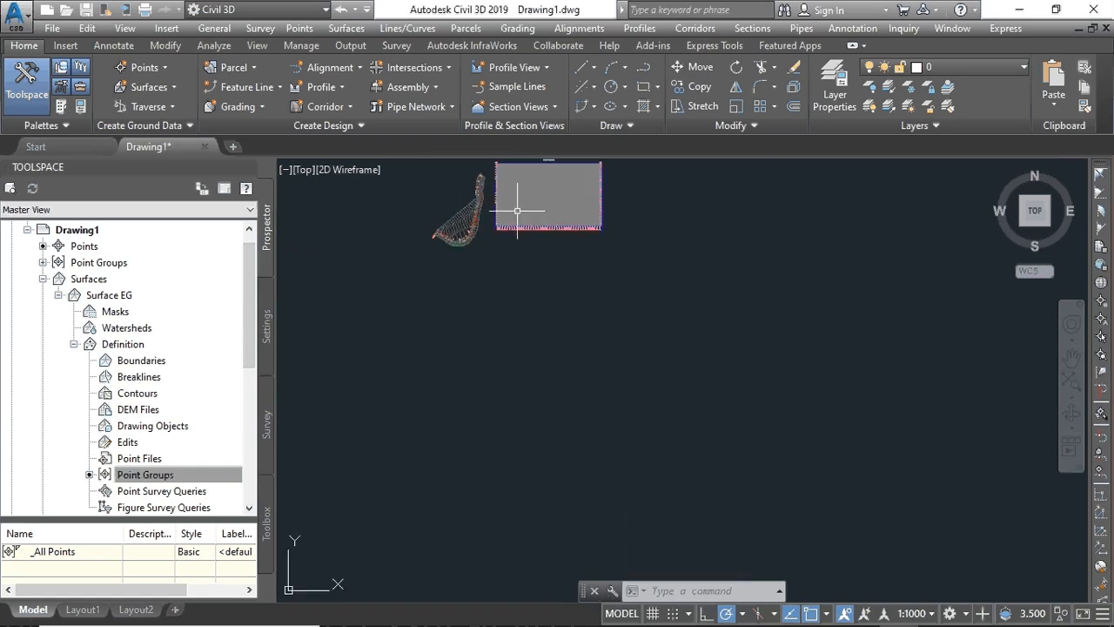
pyautogui.scroll(6, 545, 354)
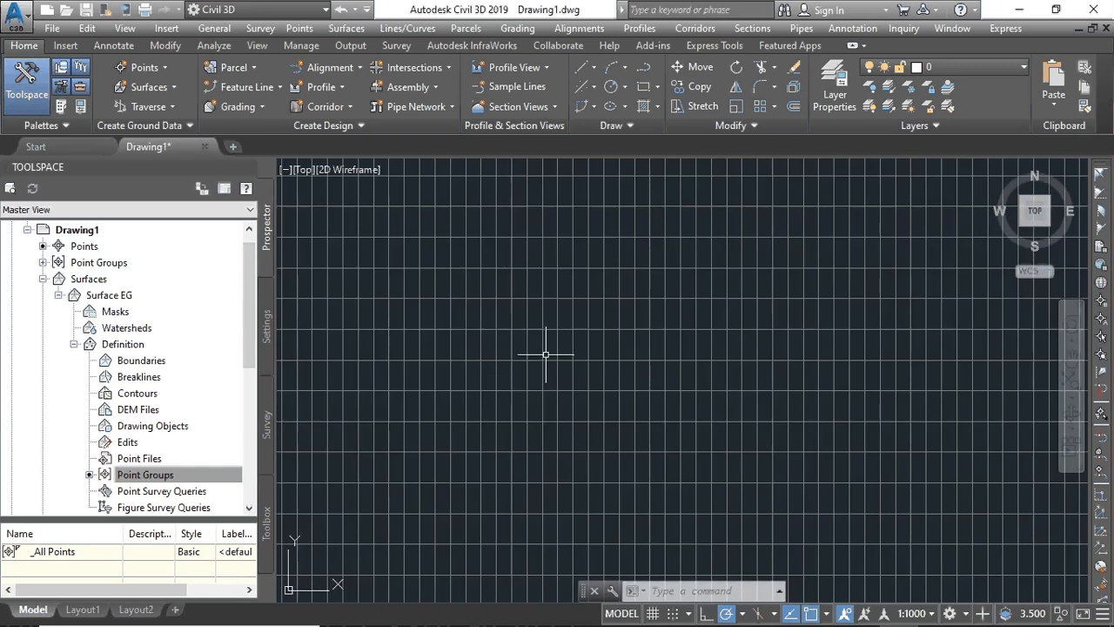
pyautogui.scroll(-1, 542, 376)
pyautogui.scroll(5, 522, 467)
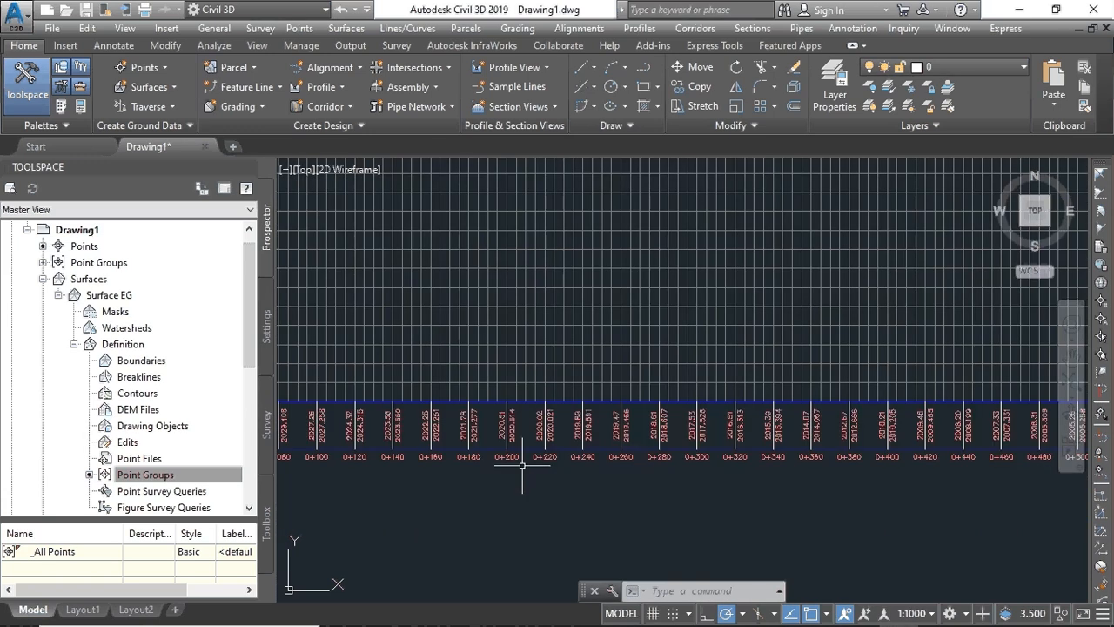
pyautogui.scroll(-5, 525, 463)
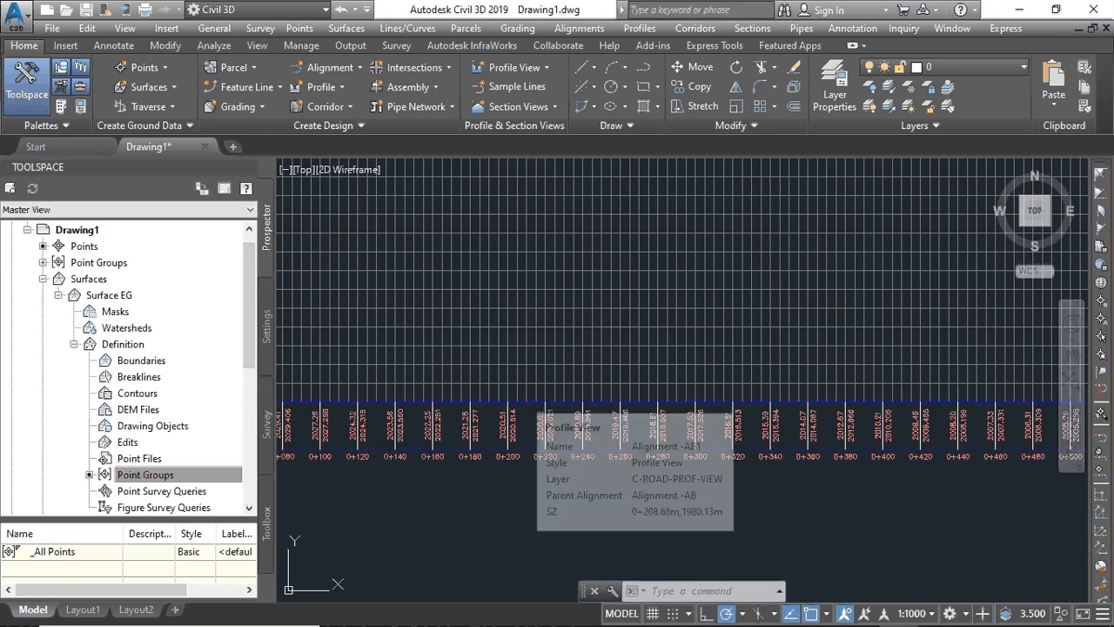
pyautogui.click(524, 401)
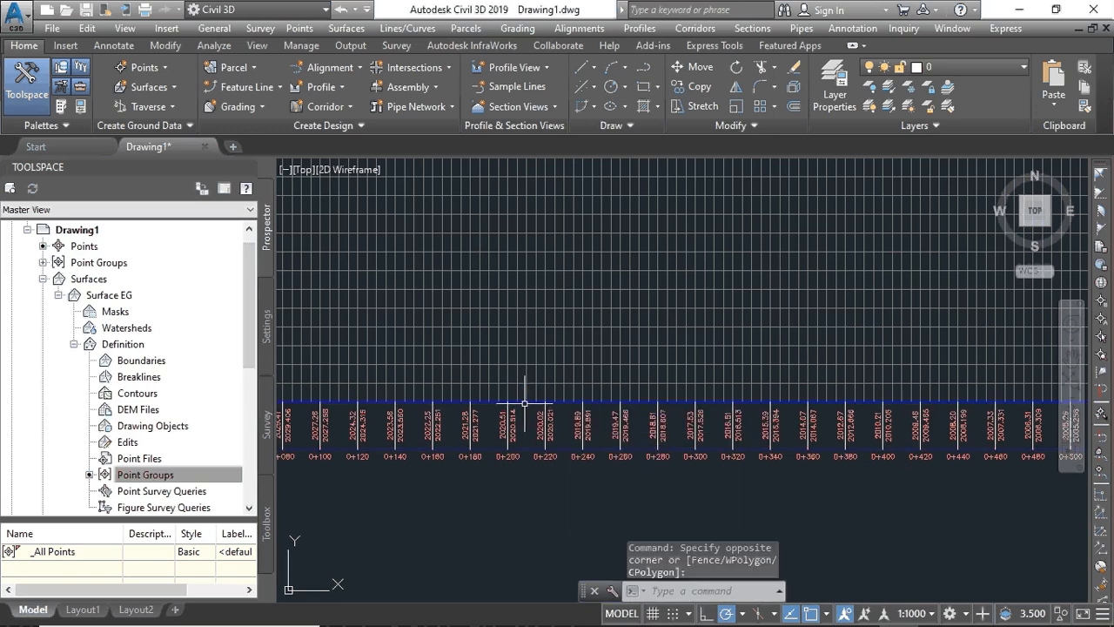
# - Turn on Clip vertical grid and Clip horizontal grid in the profile view style's Grid tab
pyautogui.click(525, 403)
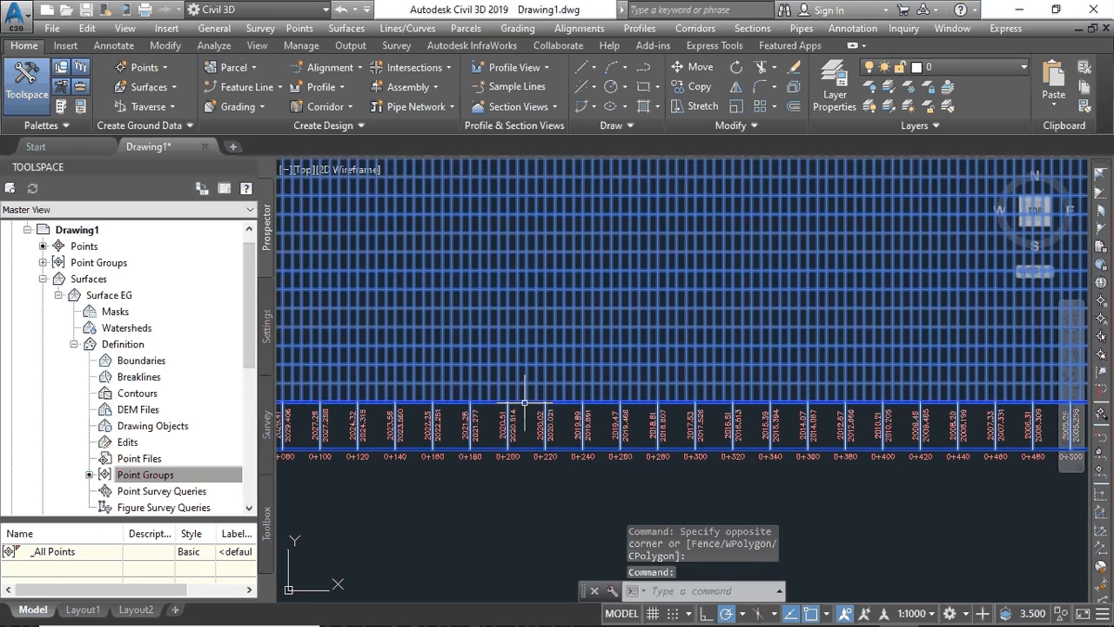
pyautogui.rightClick(547, 296)
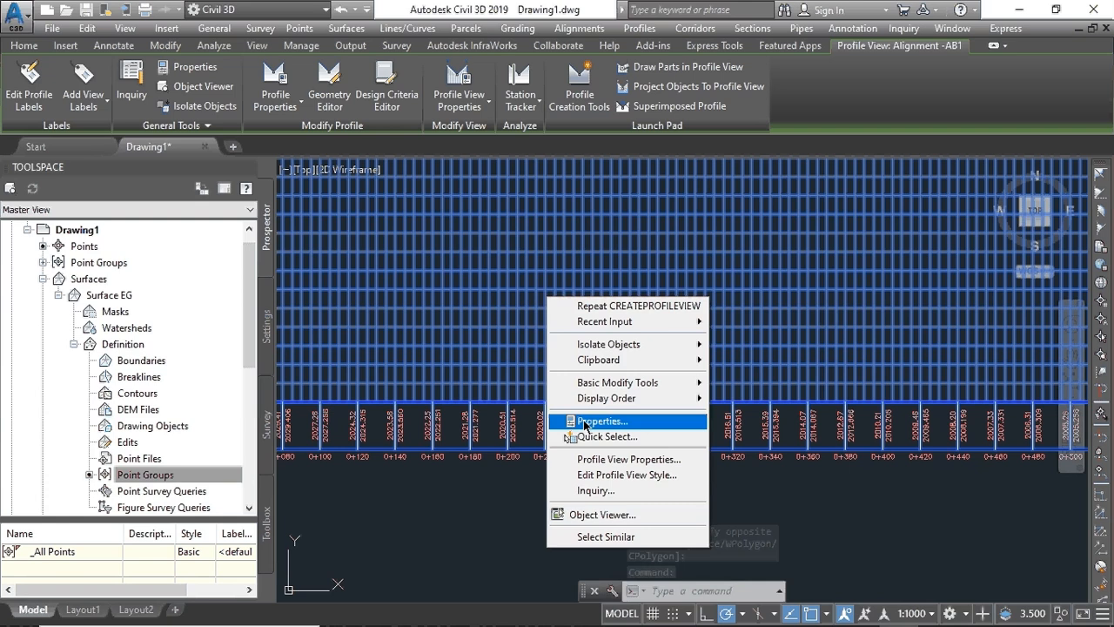
pyautogui.click(583, 475)
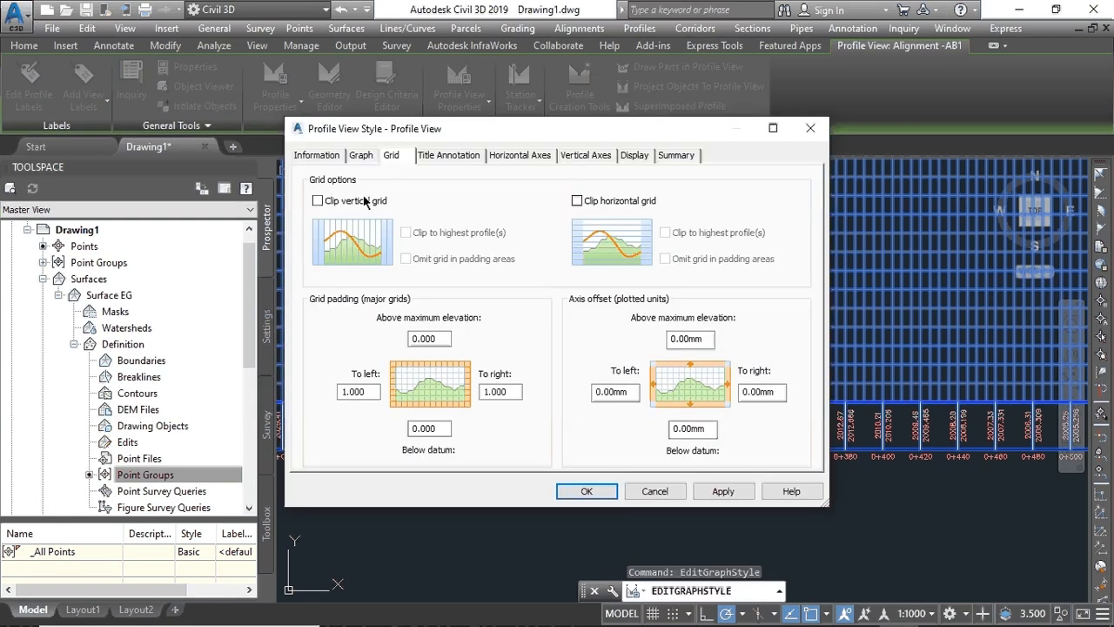
pyautogui.click(316, 201)
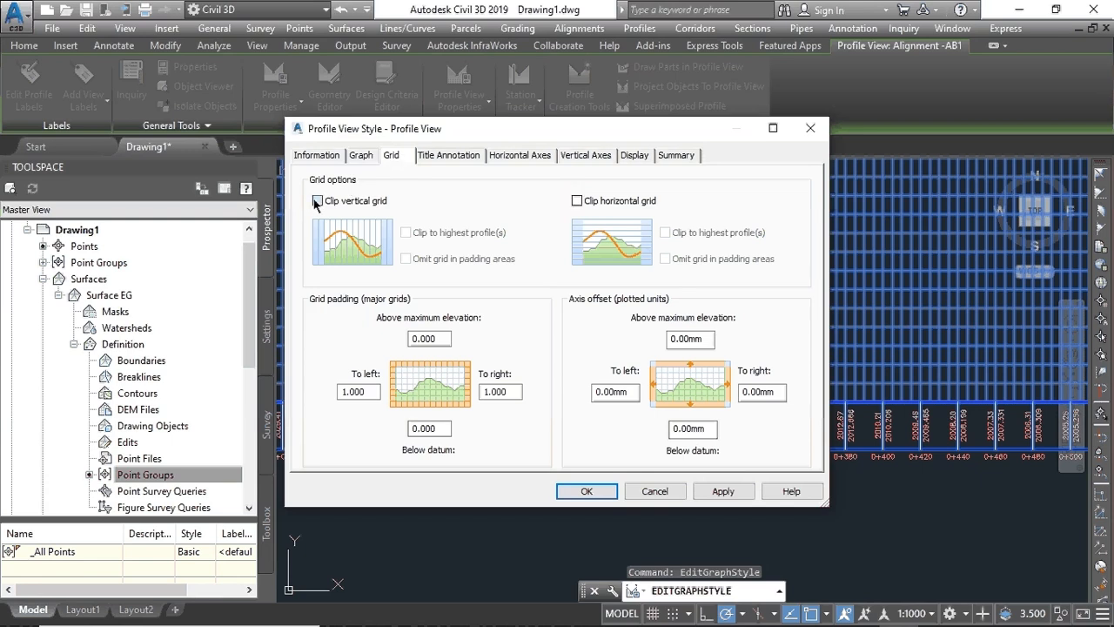
pyautogui.click(577, 201)
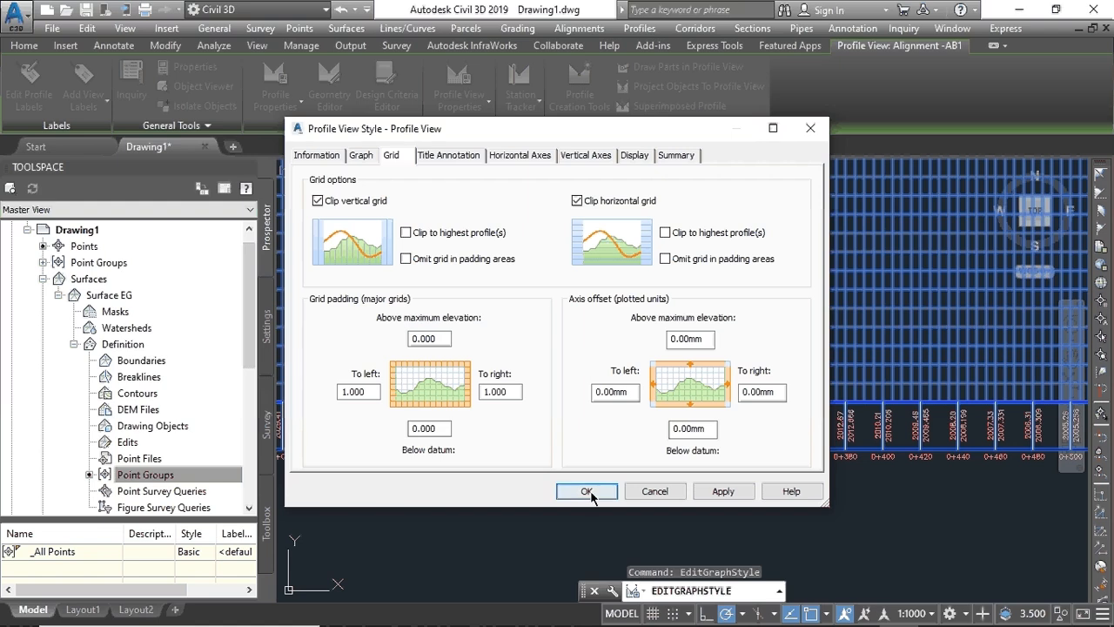
pyautogui.click(721, 491)
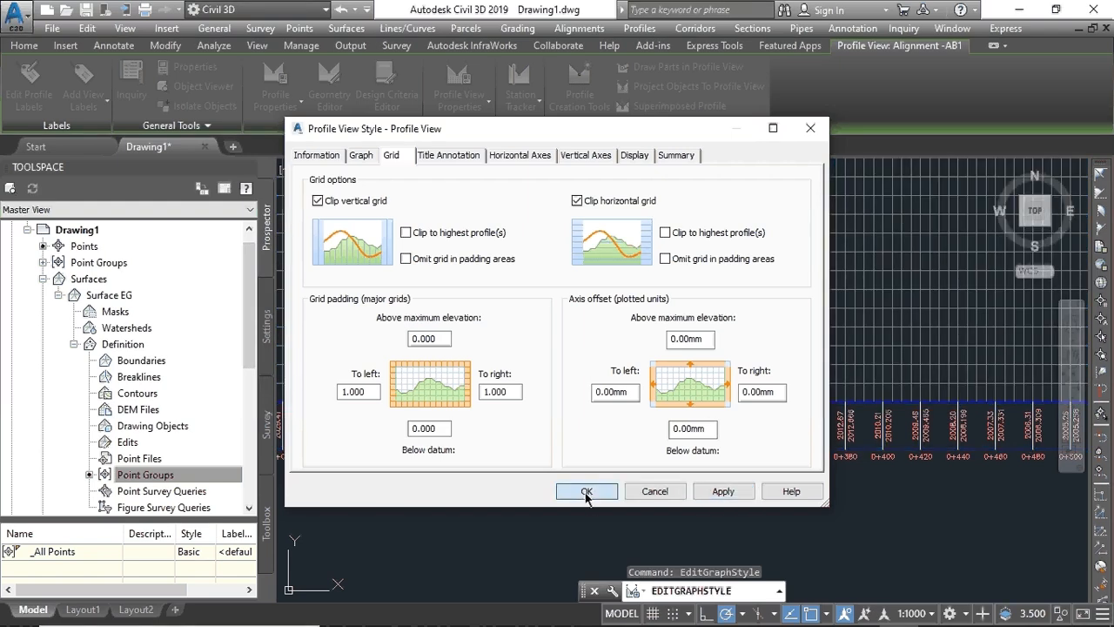
pyautogui.click(587, 491)
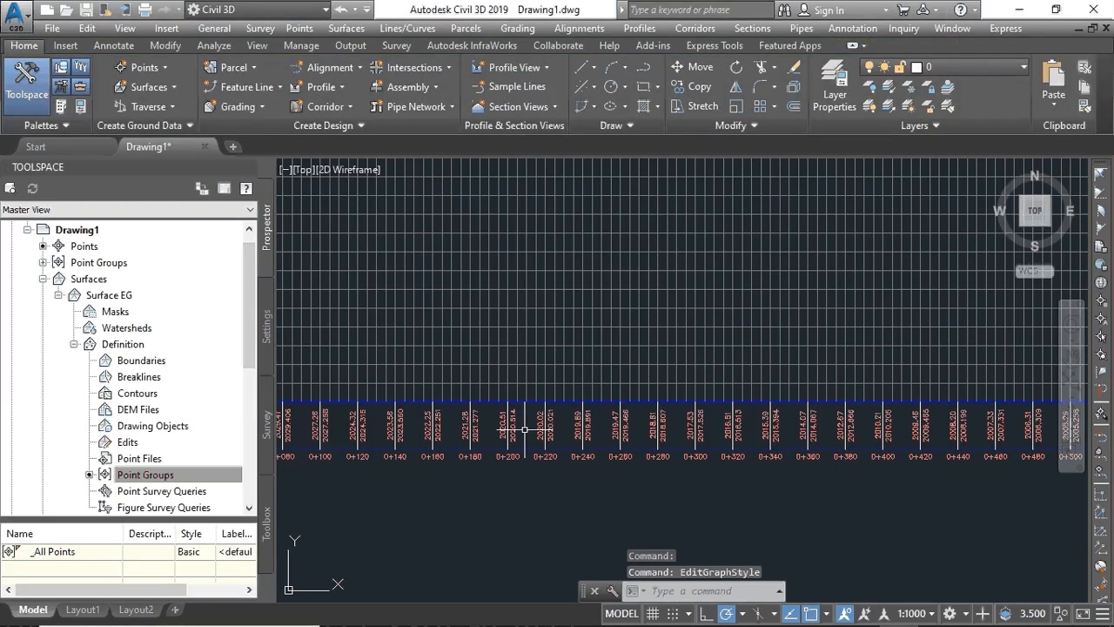
pyautogui.scroll(-4, 525, 429)
pyautogui.scroll(8, 537, 451)
pyautogui.scroll(-2, 542, 428)
pyautogui.scroll(-4, 542, 429)
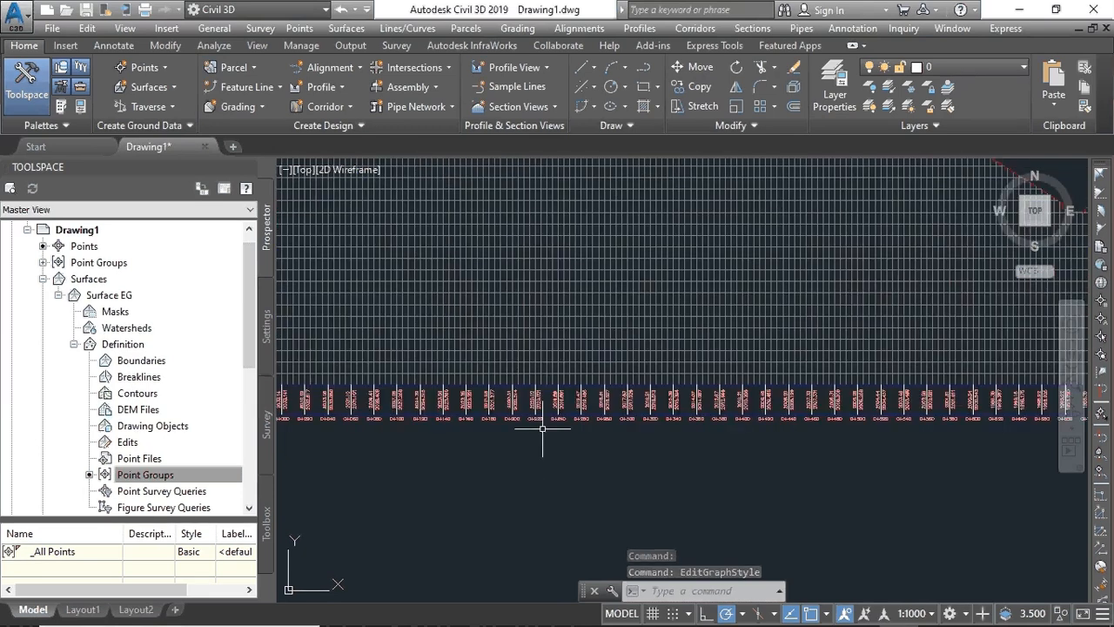
pyautogui.scroll(8, 562, 444)
pyautogui.scroll(-5, 562, 444)
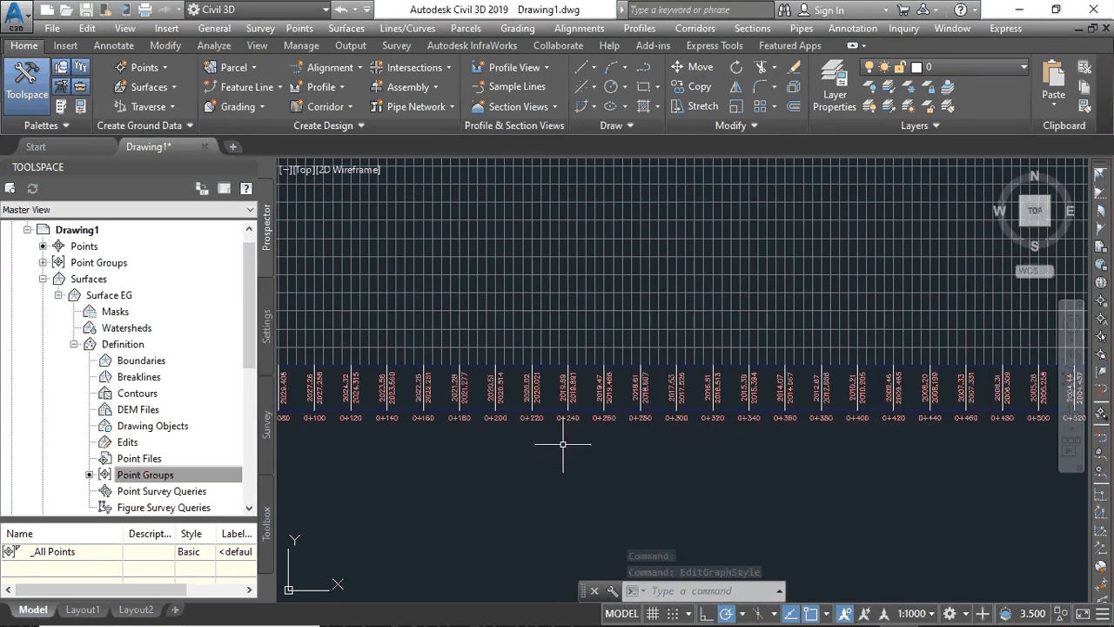
pyautogui.click(547, 364)
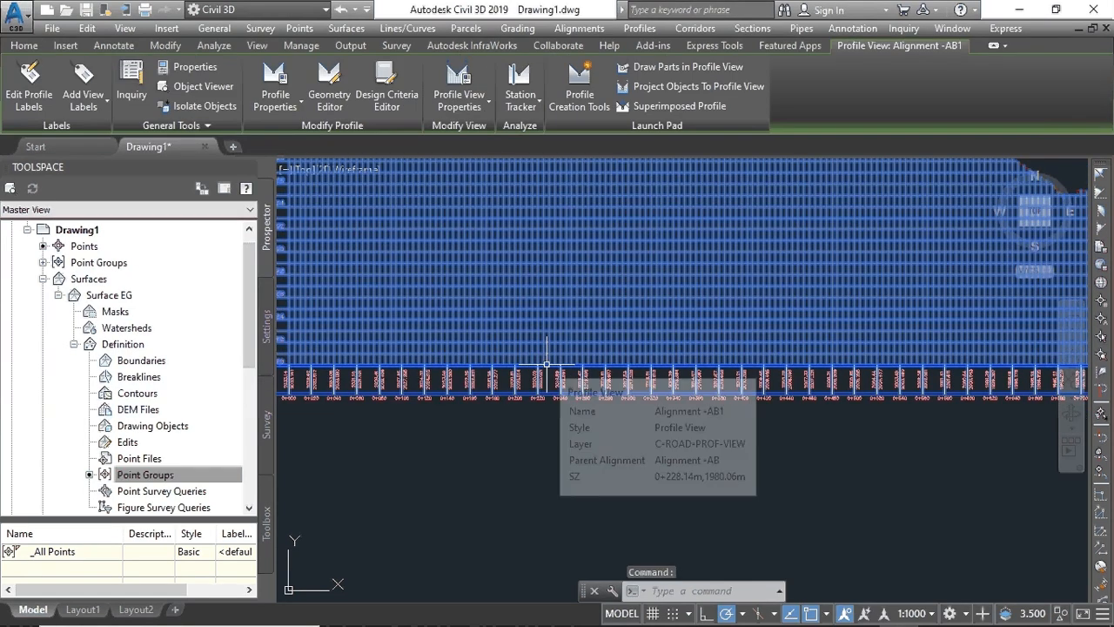
# - Set the profile view style's Horizontal Axes major tick interval to 25.000m
pyautogui.rightClick(542, 277)
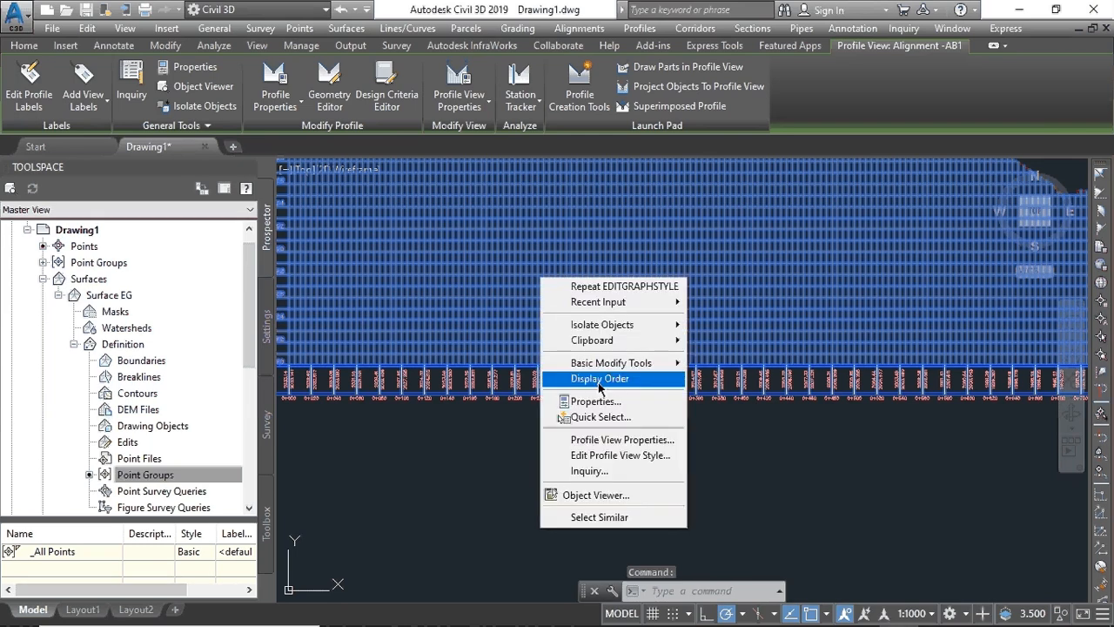
pyautogui.click(599, 455)
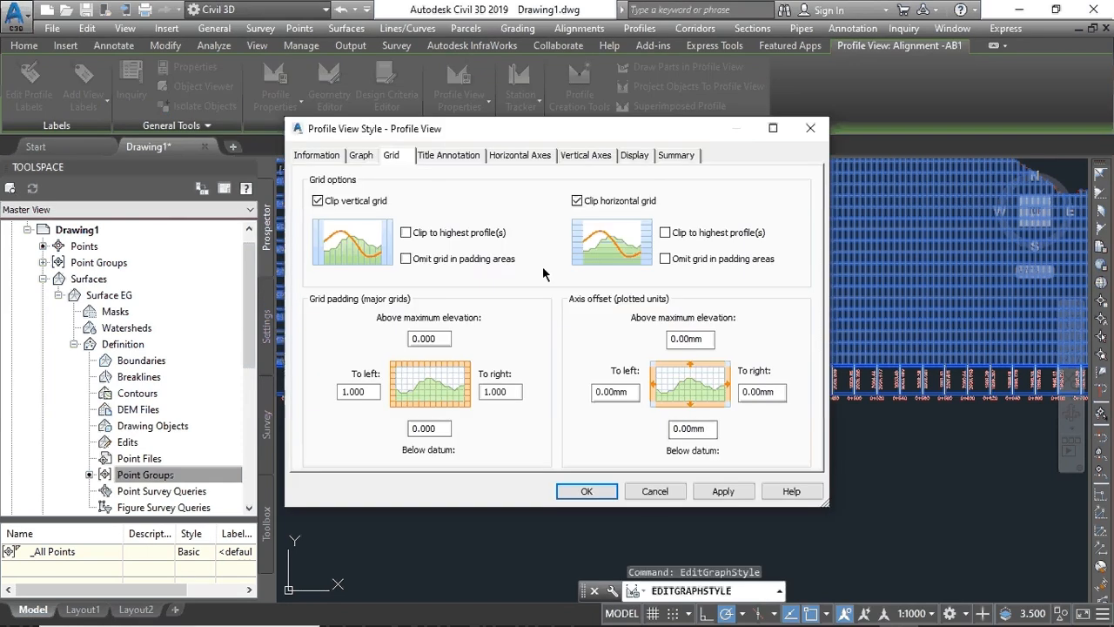
pyautogui.click(517, 155)
pyautogui.click(322, 300)
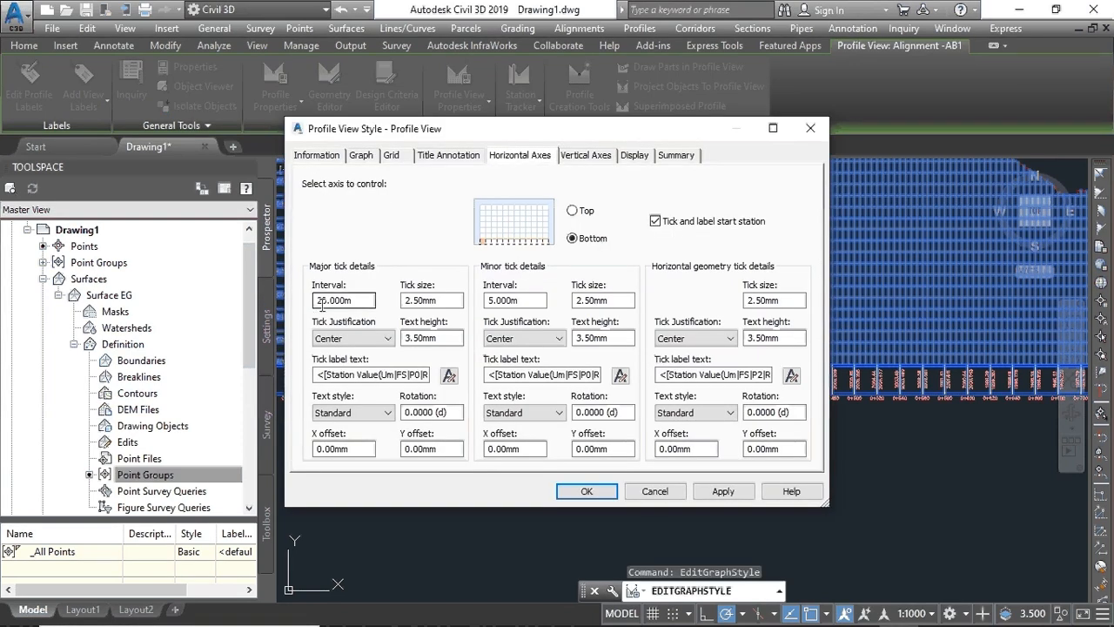
pyautogui.click(326, 301)
pyautogui.press('BackSpace')
pyautogui.write('5')
pyautogui.click(715, 492)
pyautogui.click(586, 492)
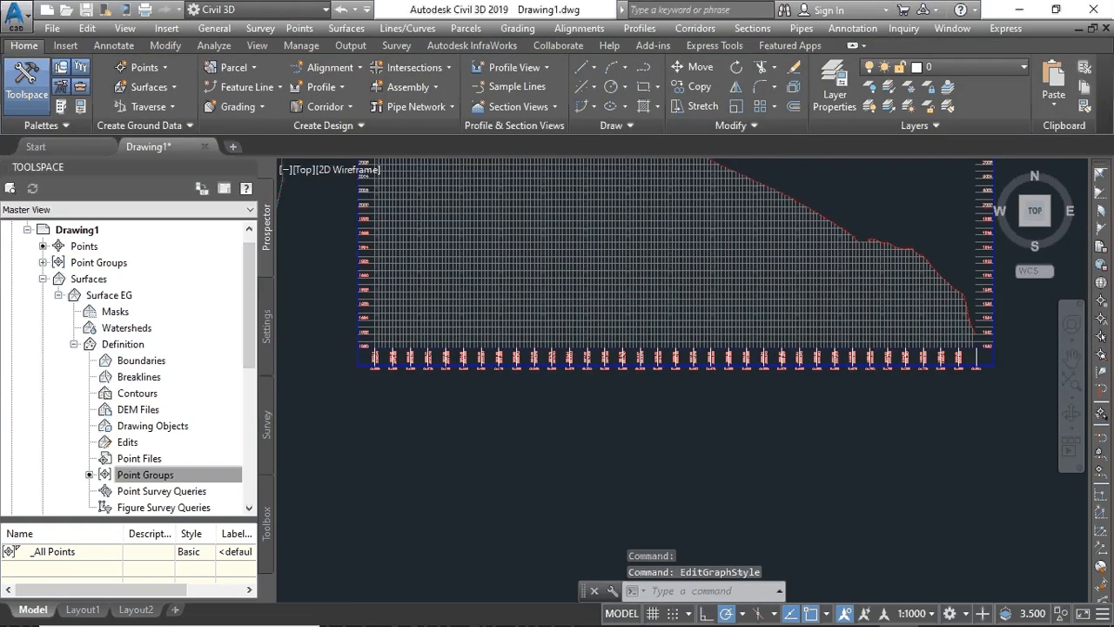
# - Zoom and pan to frame the whole profile view grid with its 25 m station labels
pyautogui.scroll(-4, 513, 324)
pyautogui.scroll(12, 531, 341)
pyautogui.moveTo(525, 288); pyautogui.dragTo(524, 385, button='middle')
pyautogui.scroll(2, 524, 385)
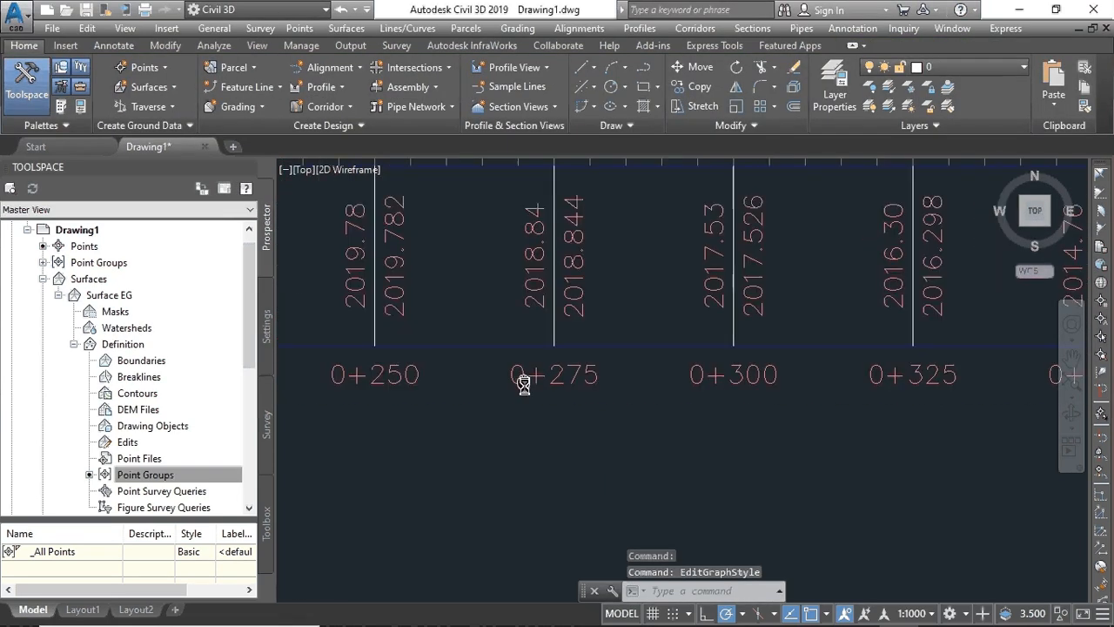
pyautogui.scroll(3, 524, 386)
pyautogui.scroll(-6, 523, 474)
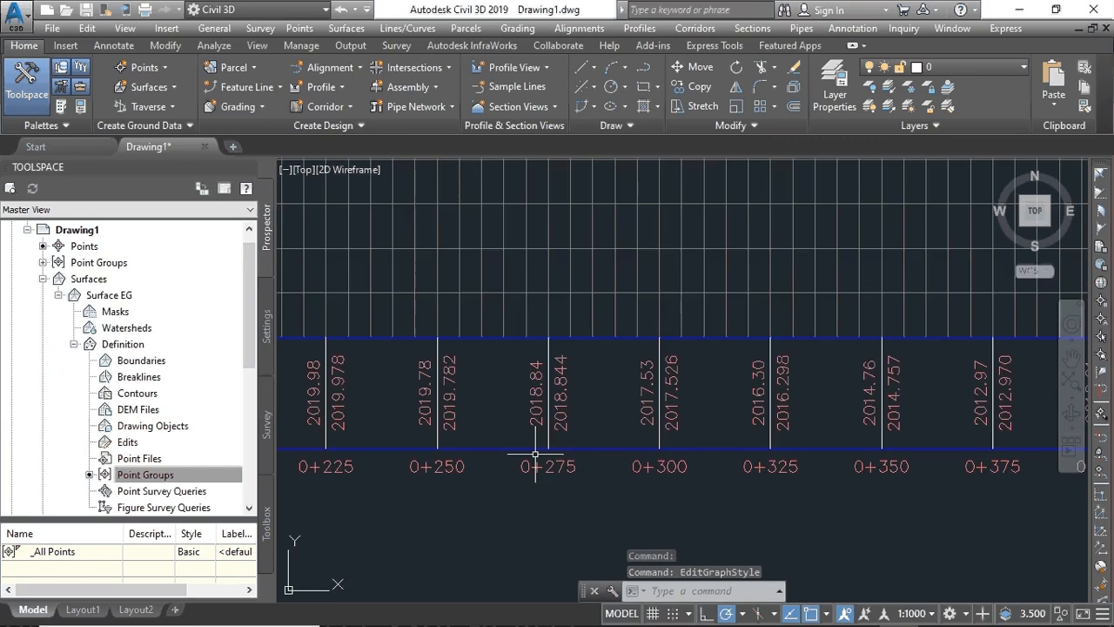
pyautogui.scroll(4, 642, 487)
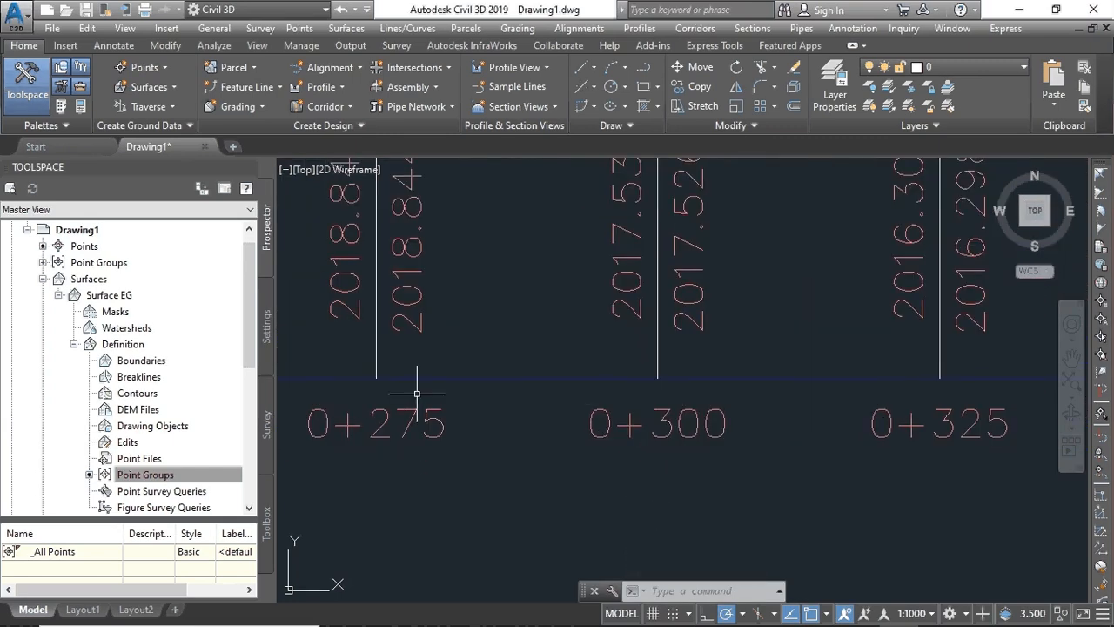
pyautogui.scroll(-5, 423, 375)
pyautogui.scroll(-5, 505, 305)
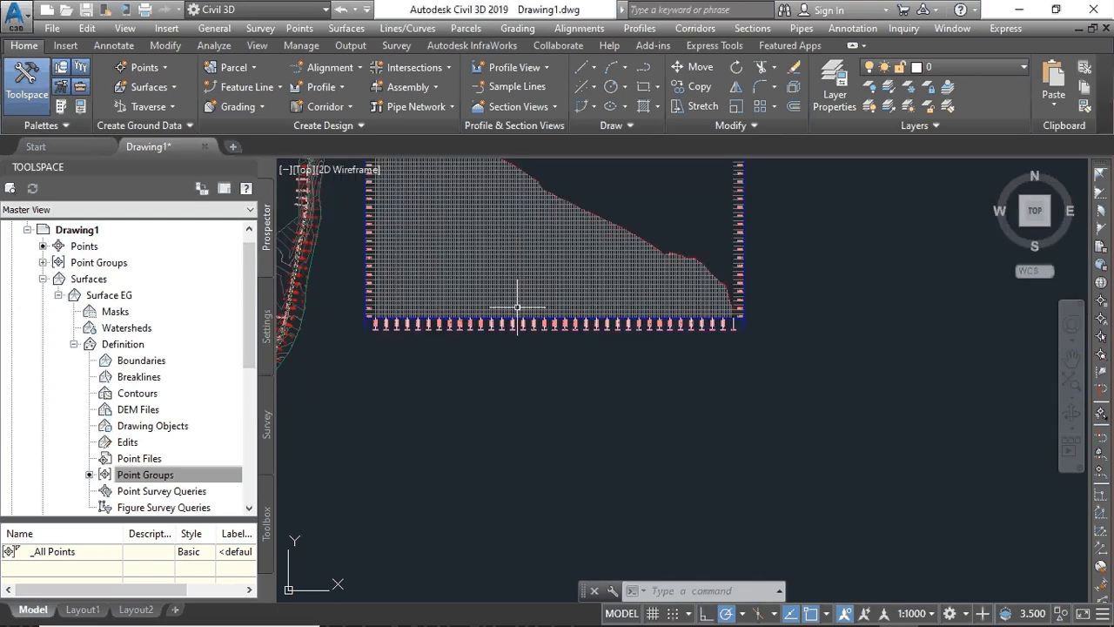
pyautogui.moveTo(482, 393); pyautogui.dragTo(507, 442, button='middle')
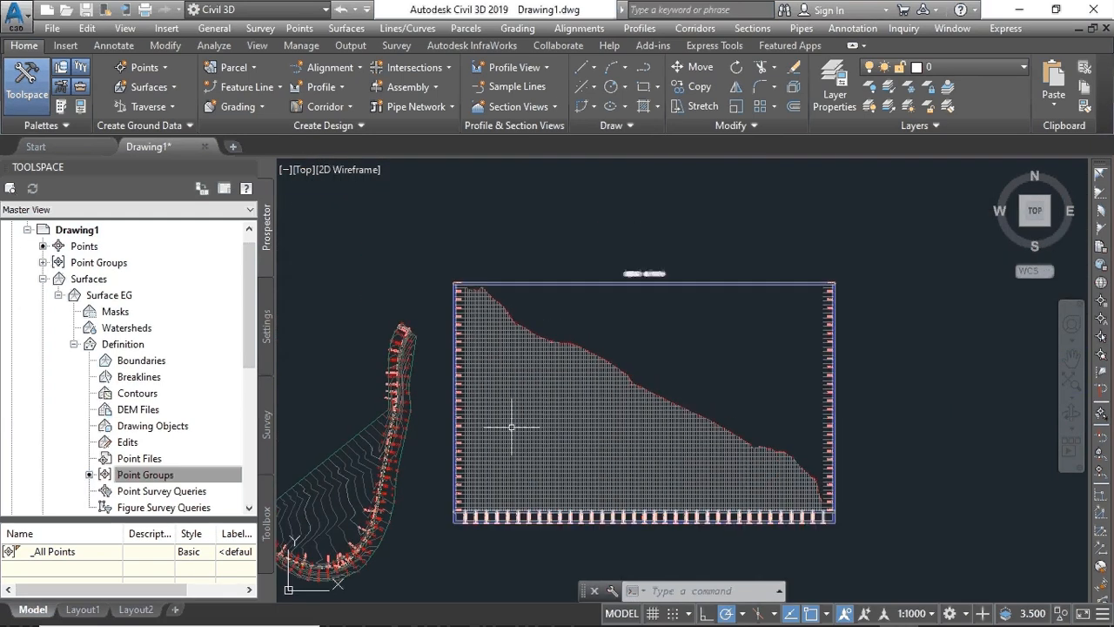
pyautogui.scroll(3, 495, 312)
pyautogui.scroll(-3, 490, 316)
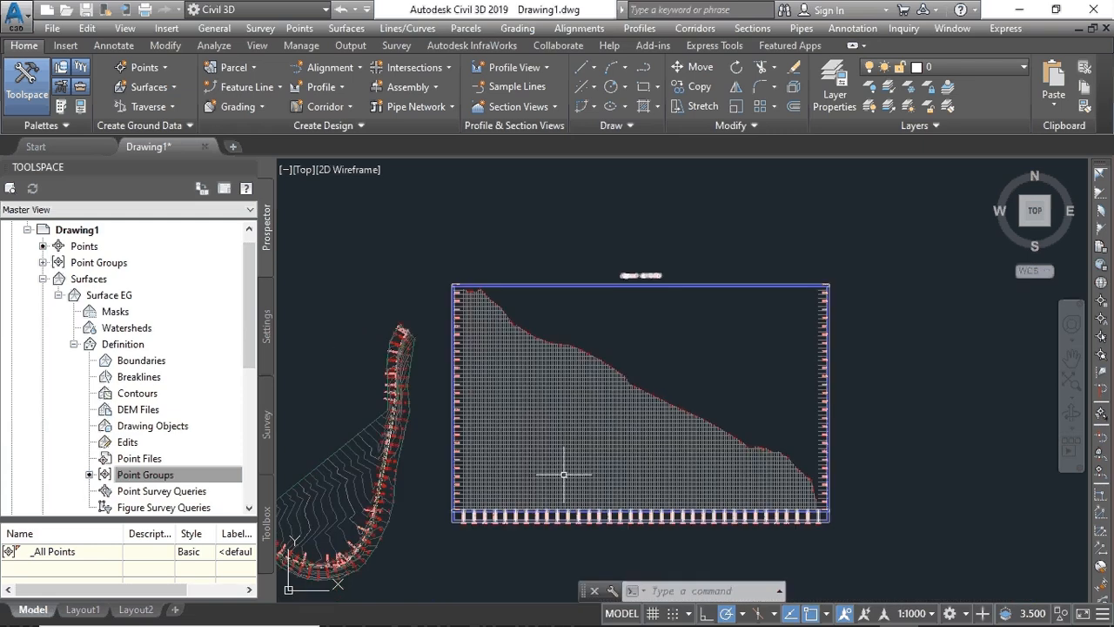
pyautogui.scroll(2, 564, 475)
pyautogui.scroll(-2, 548, 453)
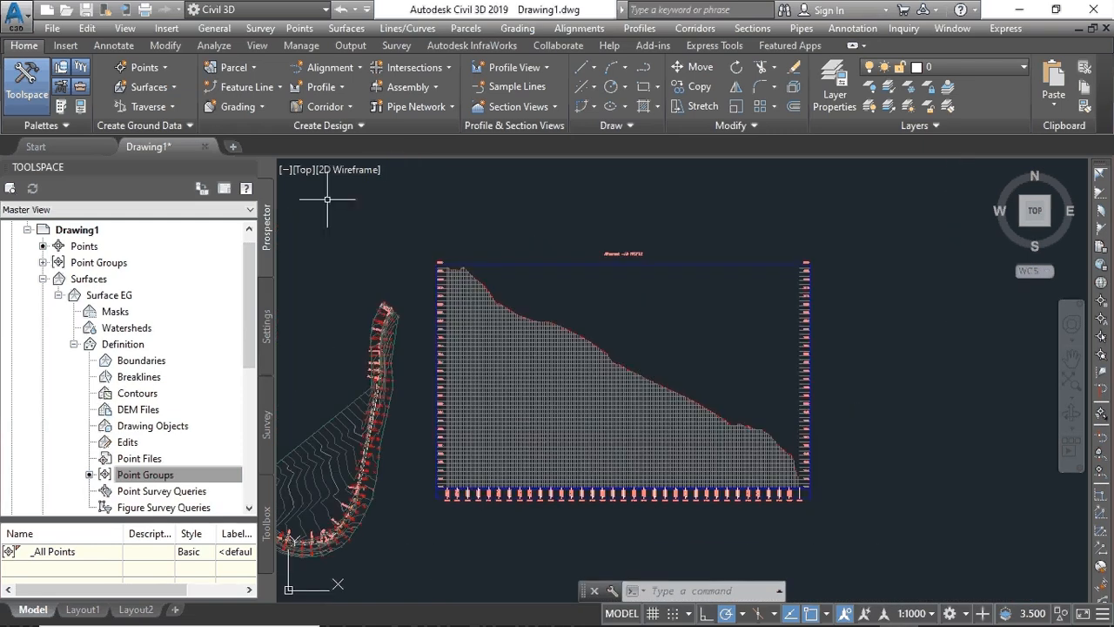
# - Create a new design profile named PROFILE BC in the profile view with Profile Creation Tools
pyautogui.click(339, 88)
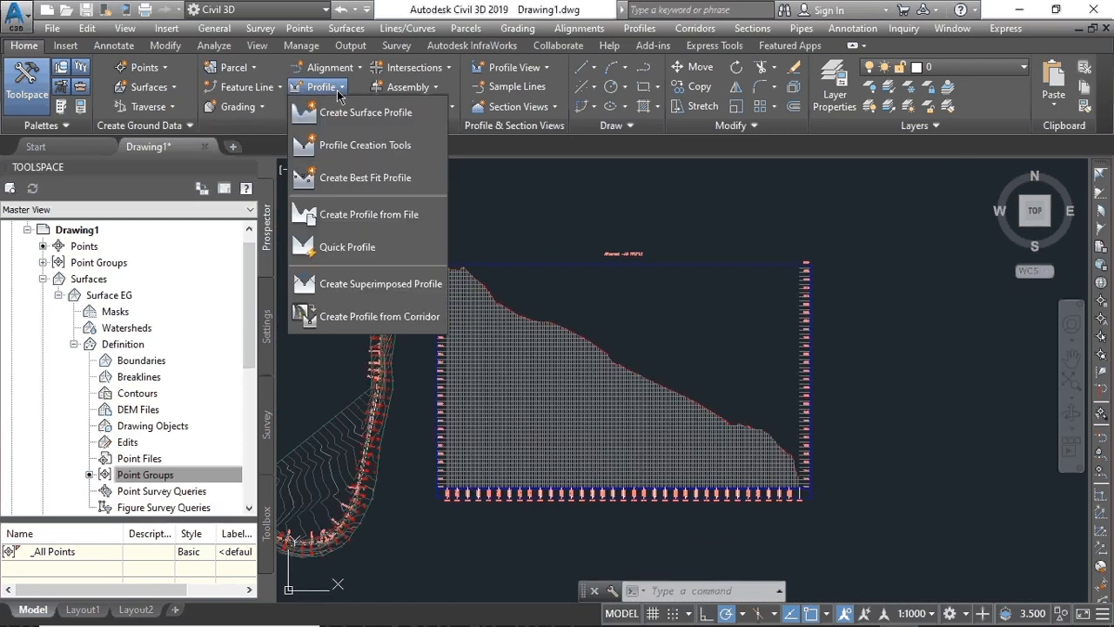
pyautogui.click(353, 148)
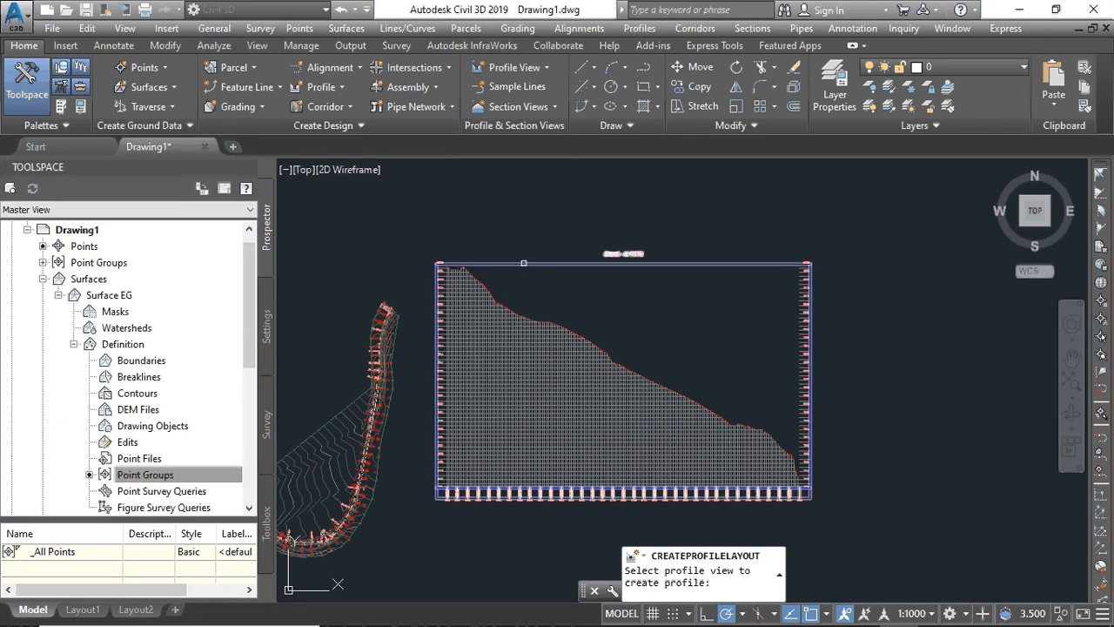
pyautogui.click(523, 263)
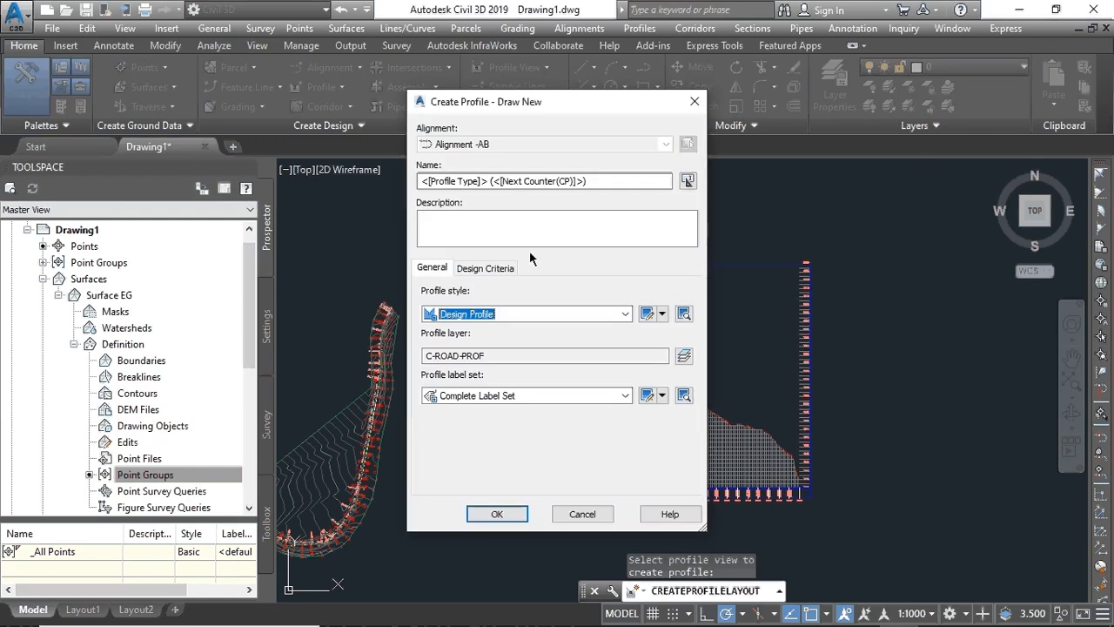
pyautogui.moveTo(609, 180); pyautogui.dragTo(417, 183)
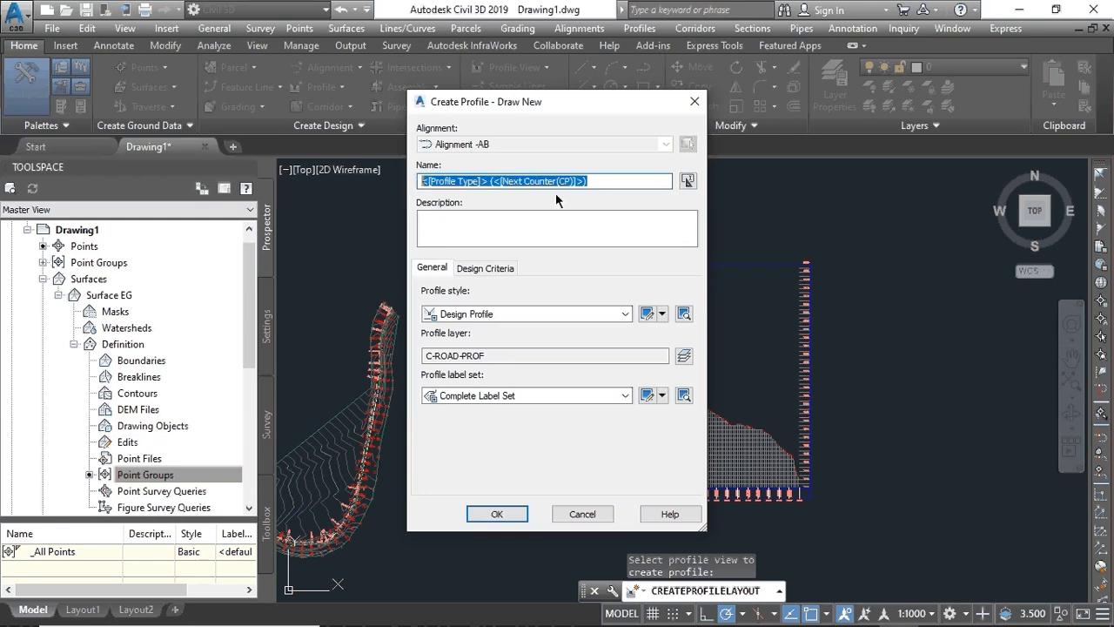
pyautogui.write('P')
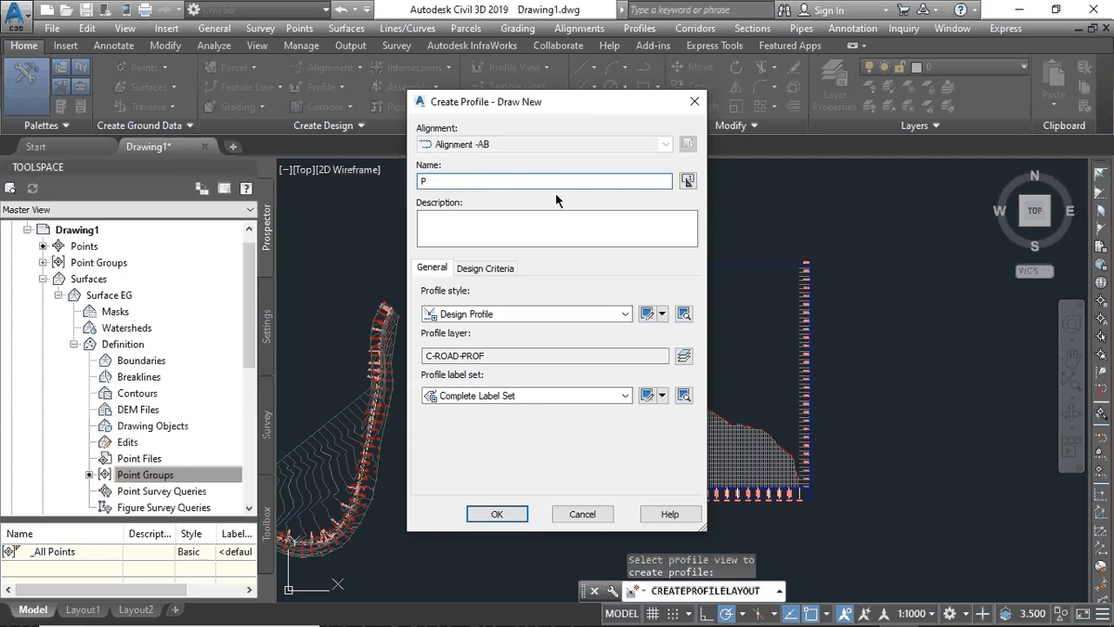
pyautogui.write('ROFILE BC')
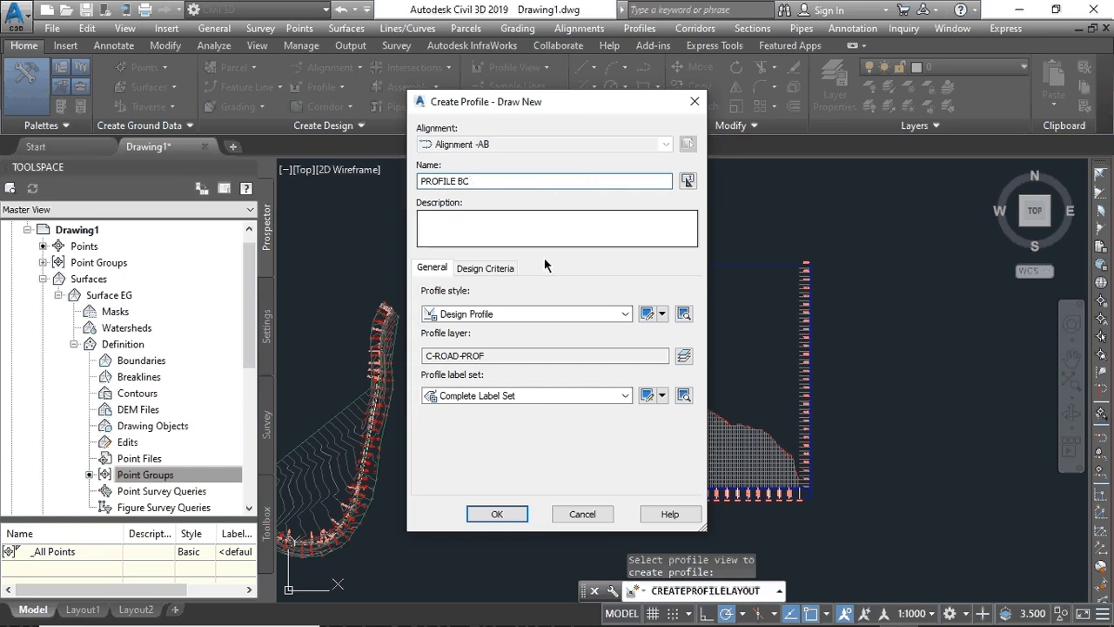
pyautogui.click(497, 514)
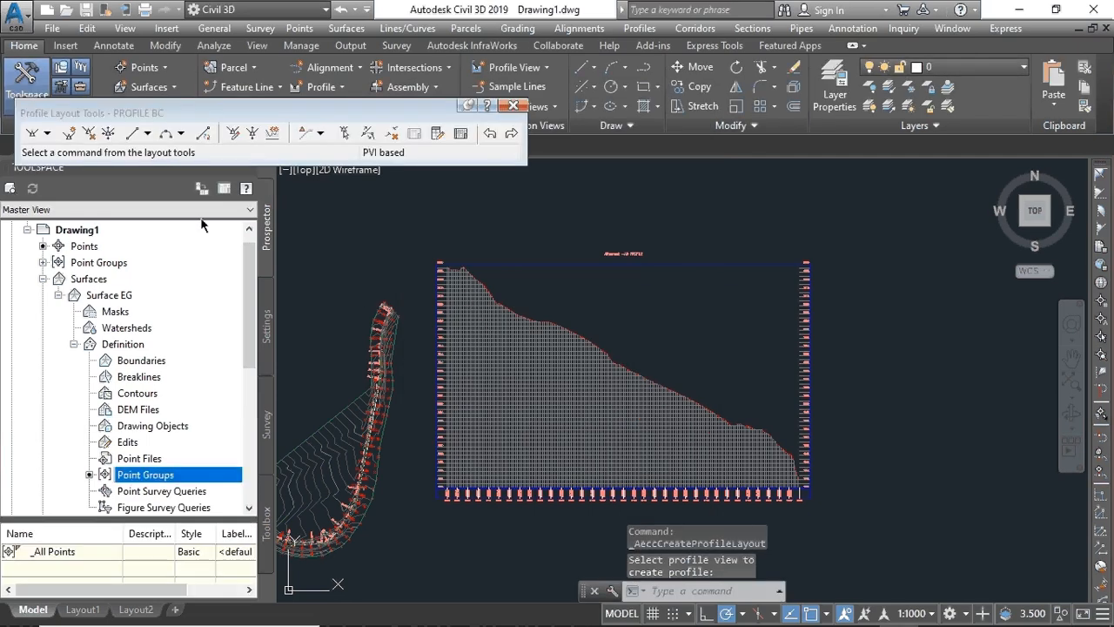
# - Draw PROFILE BC as tangents with curves through seven points, from the left axis to the right edge
pyautogui.click(48, 135)
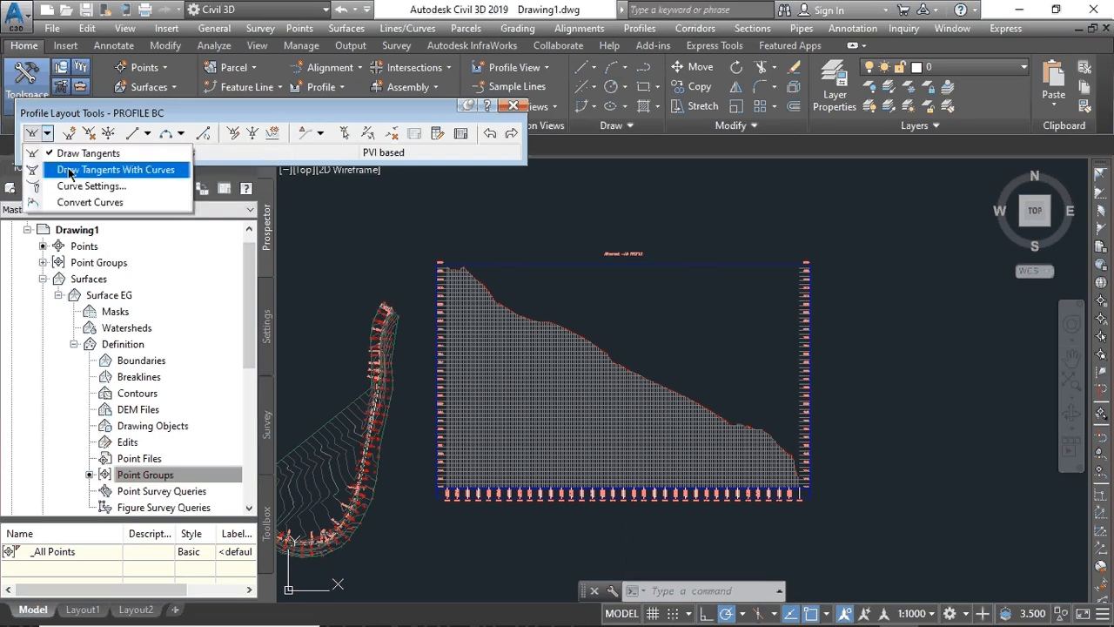
pyautogui.click(72, 169)
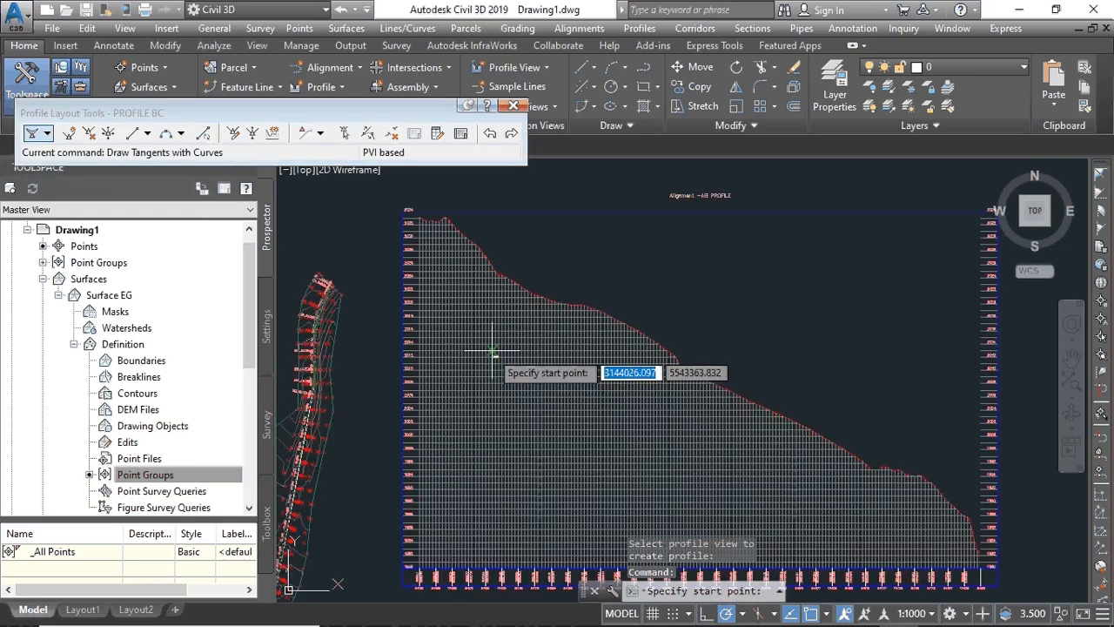
pyautogui.scroll(5, 459, 468)
pyautogui.scroll(-5, 459, 459)
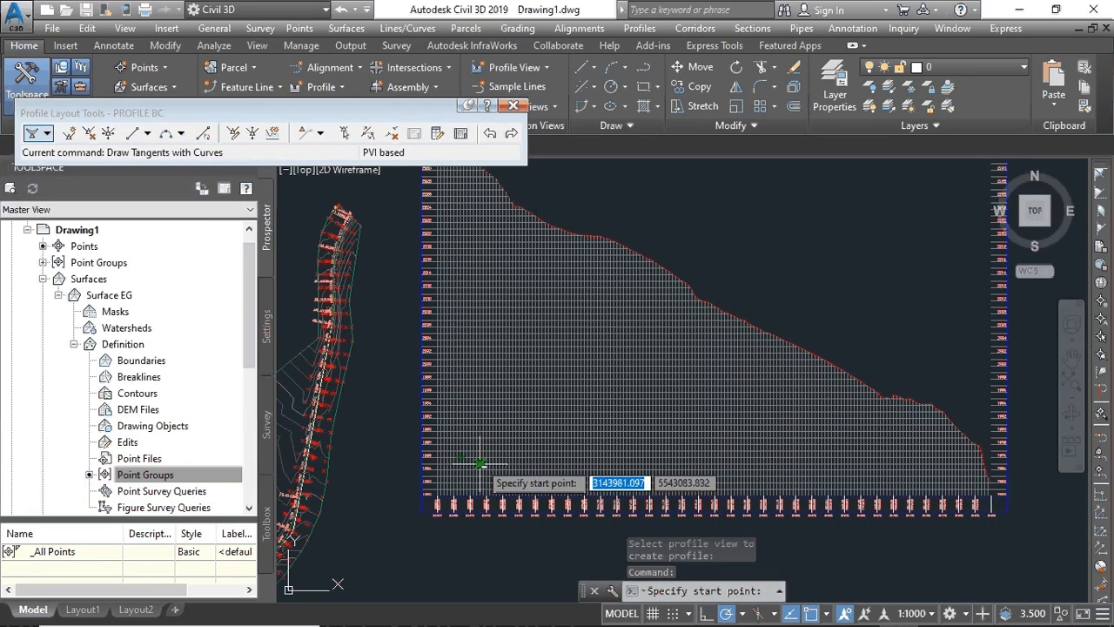
pyautogui.click(439, 445)
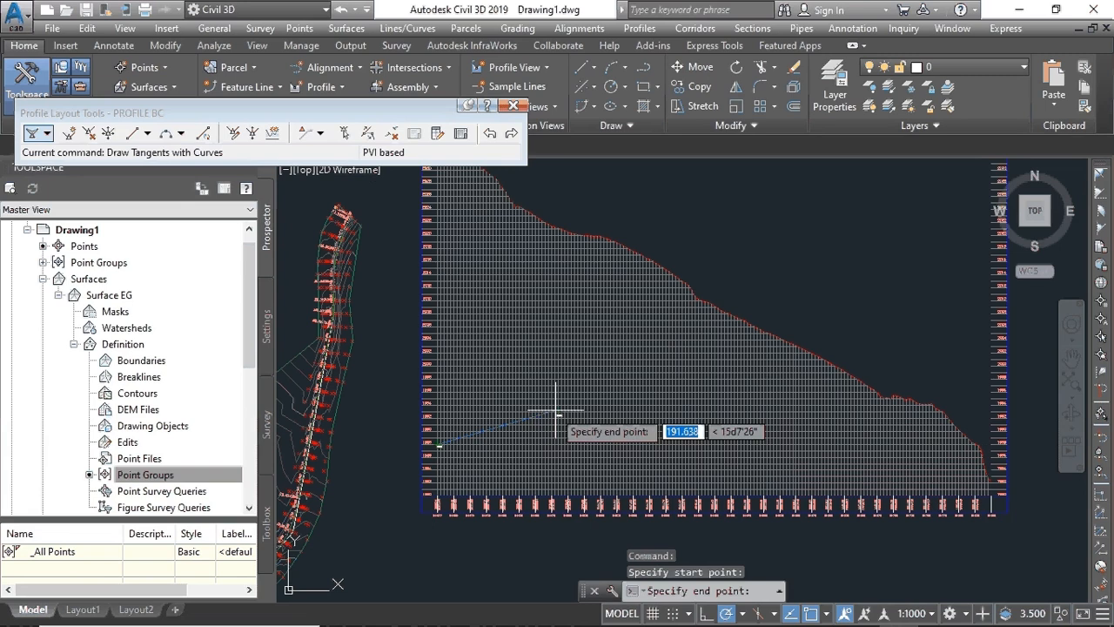
pyautogui.click(546, 425)
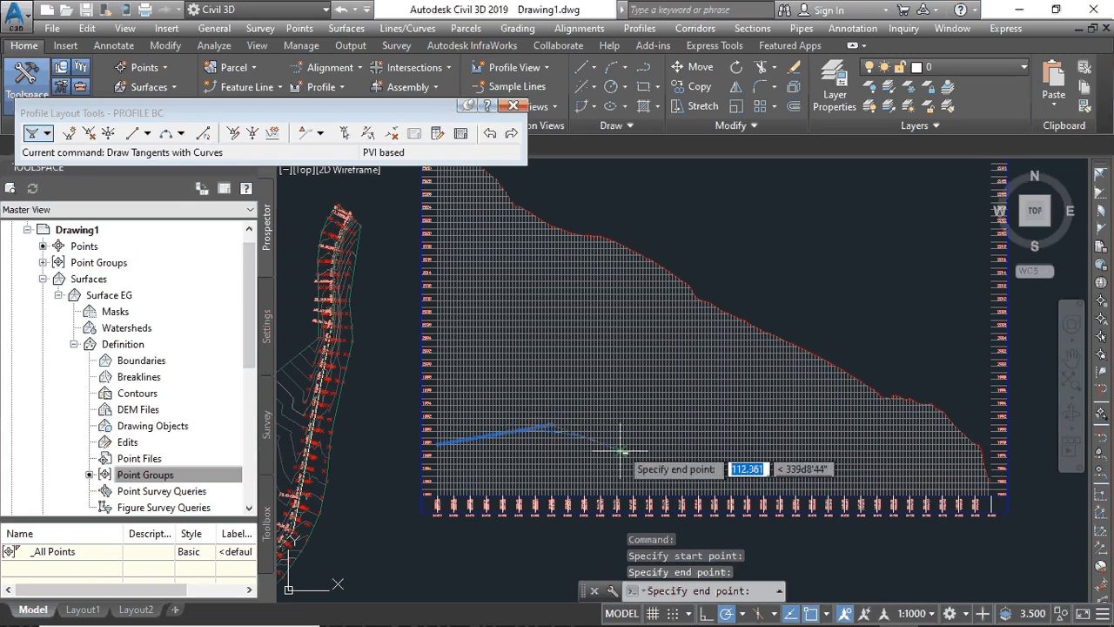
pyautogui.click(623, 444)
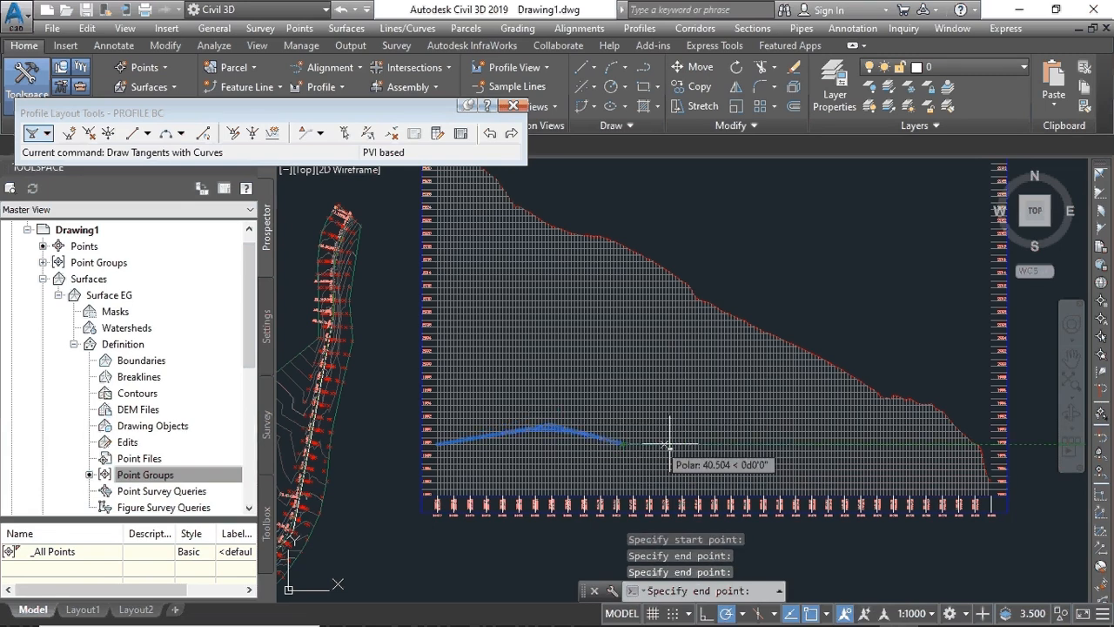
pyautogui.click(738, 445)
pyautogui.click(808, 400)
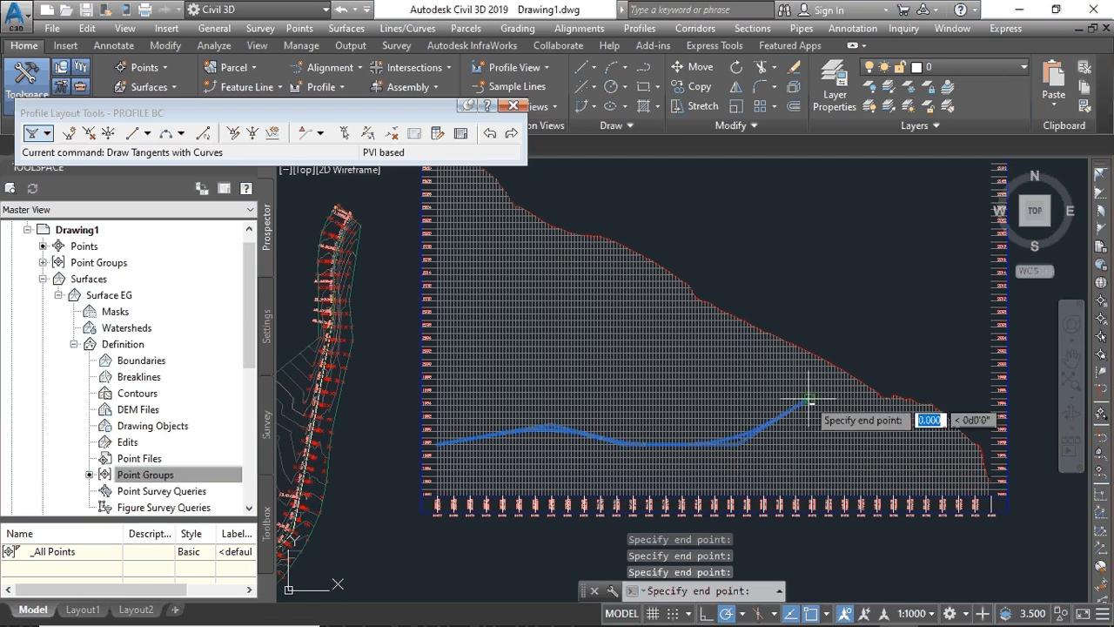
pyautogui.click(889, 418)
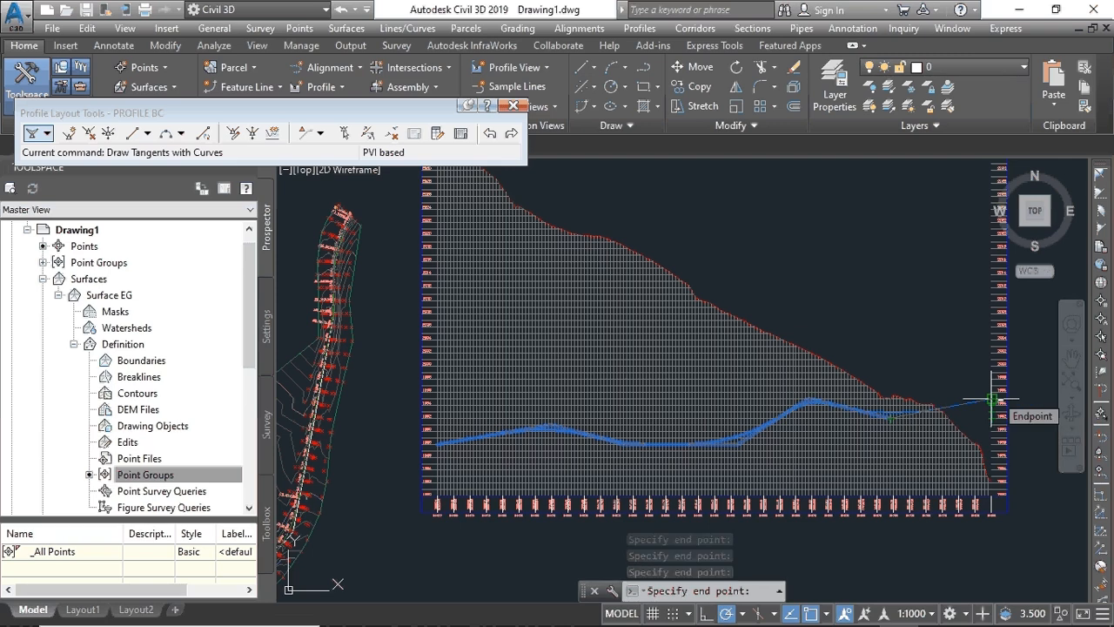
pyautogui.click(999, 395)
pyautogui.press('Return')
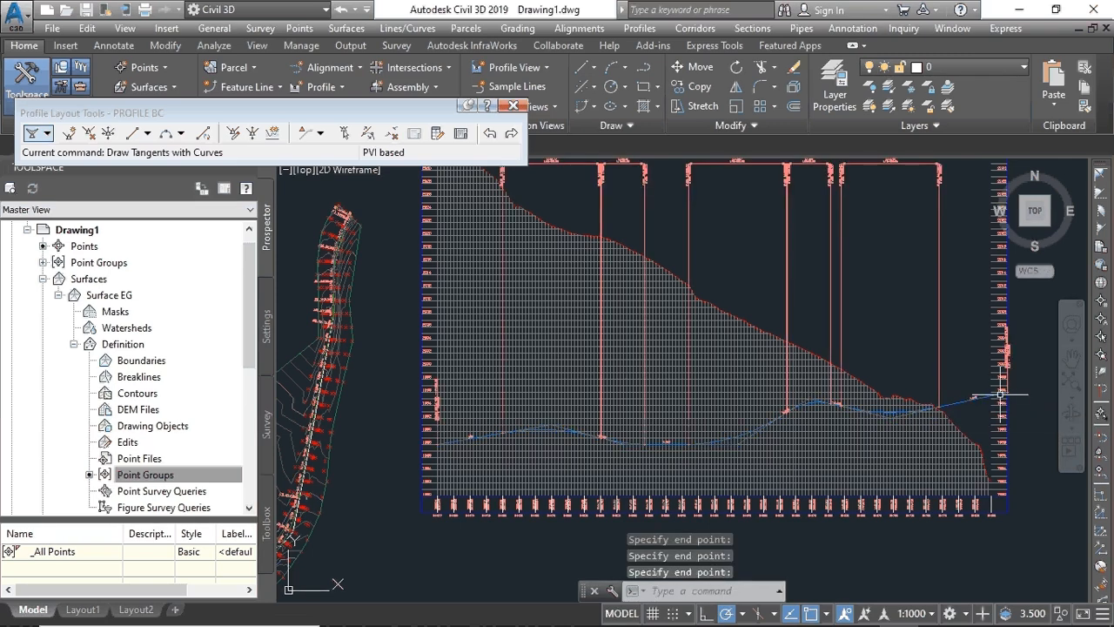
pyautogui.scroll(6, 931, 418)
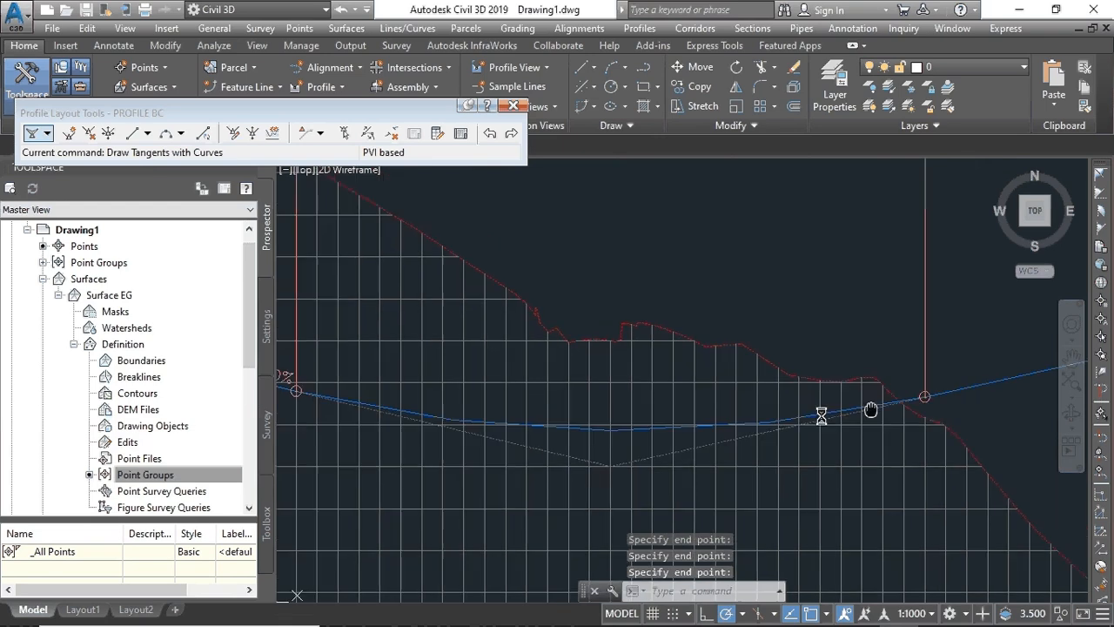
pyautogui.scroll(-5, 713, 425)
pyautogui.scroll(5, 522, 464)
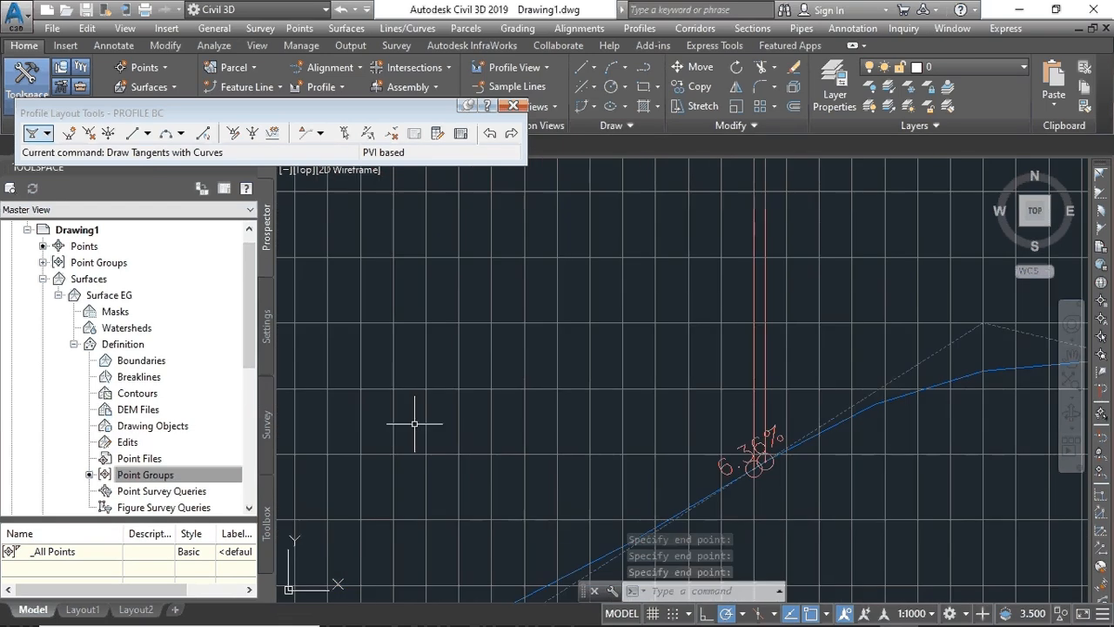
pyautogui.scroll(1, 804, 355)
pyautogui.scroll(-5, 758, 381)
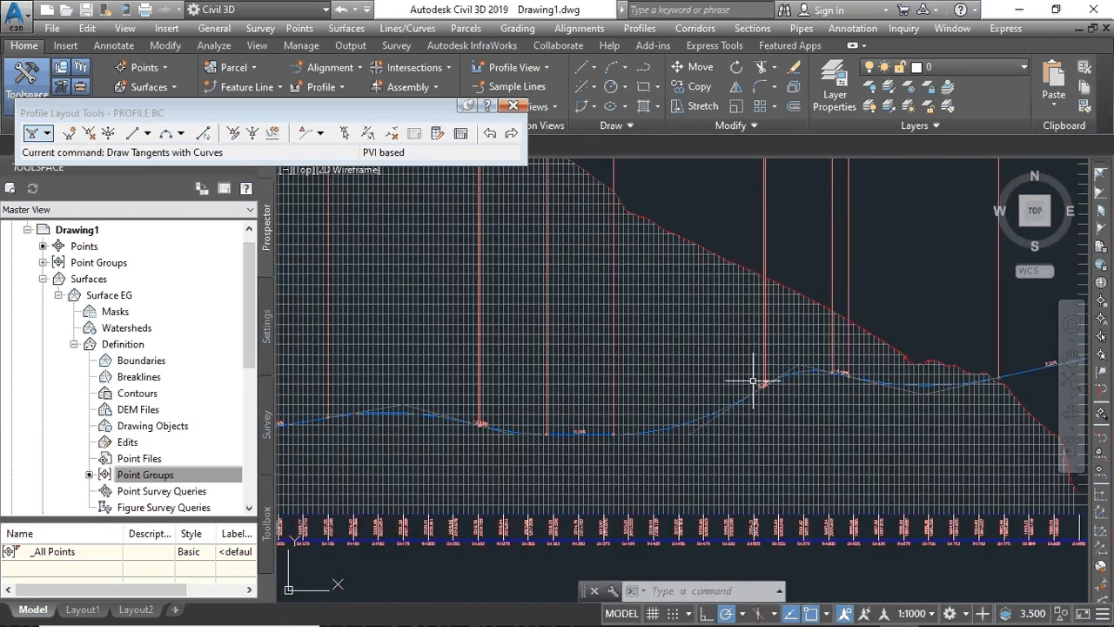
pyautogui.scroll(3, 435, 410)
pyautogui.scroll(-3, 721, 398)
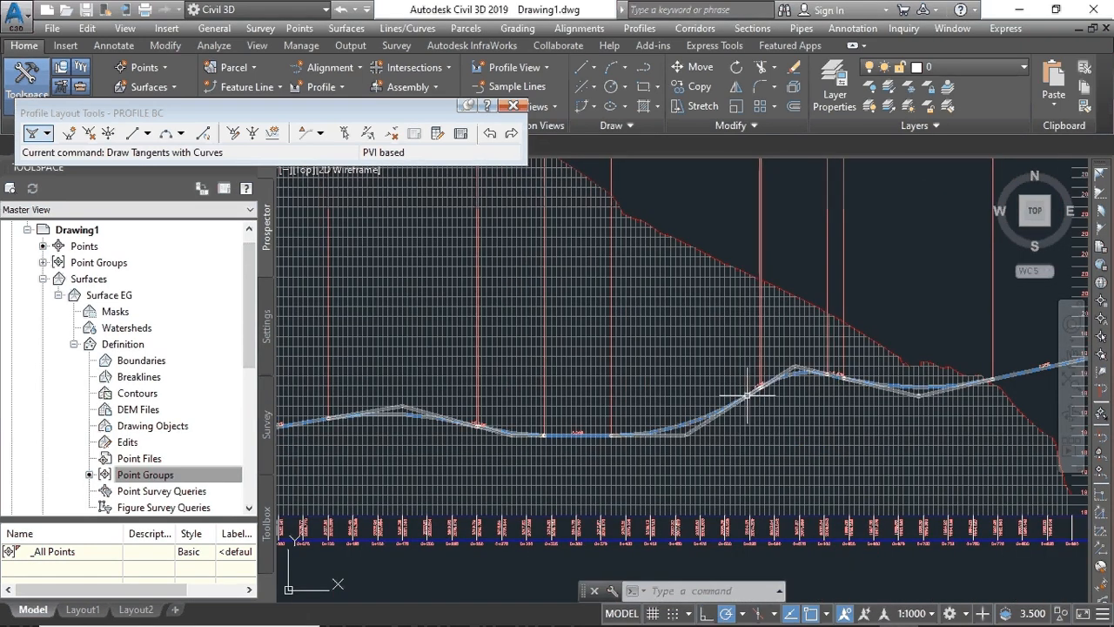
pyautogui.click(746, 395)
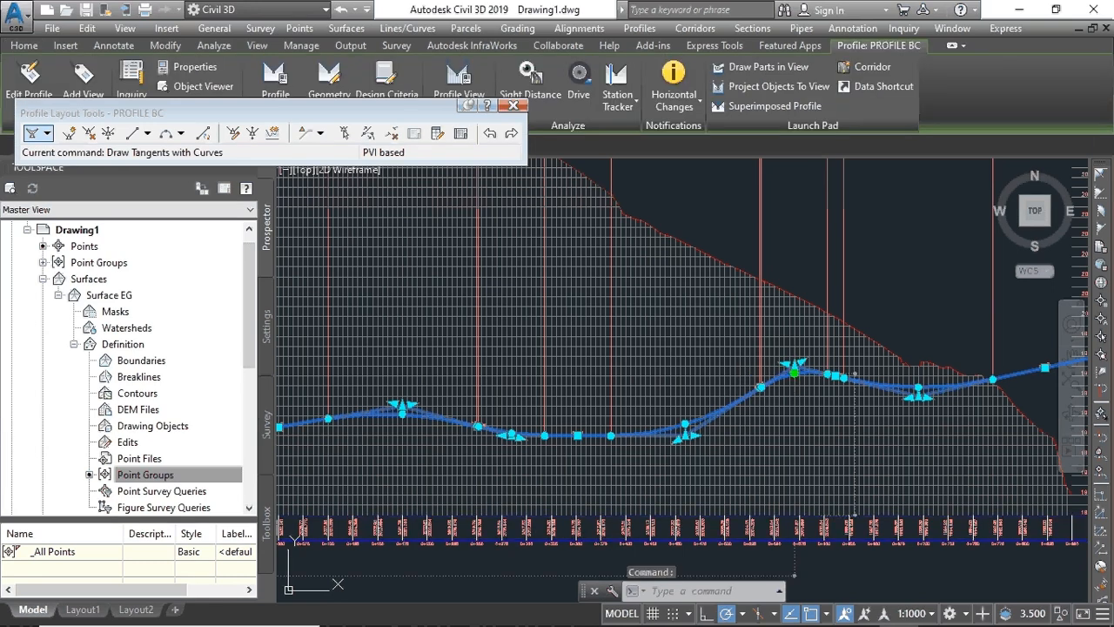
# - Move the crest PVI of PROFILE BC down to a new elevation
pyautogui.click(795, 372)
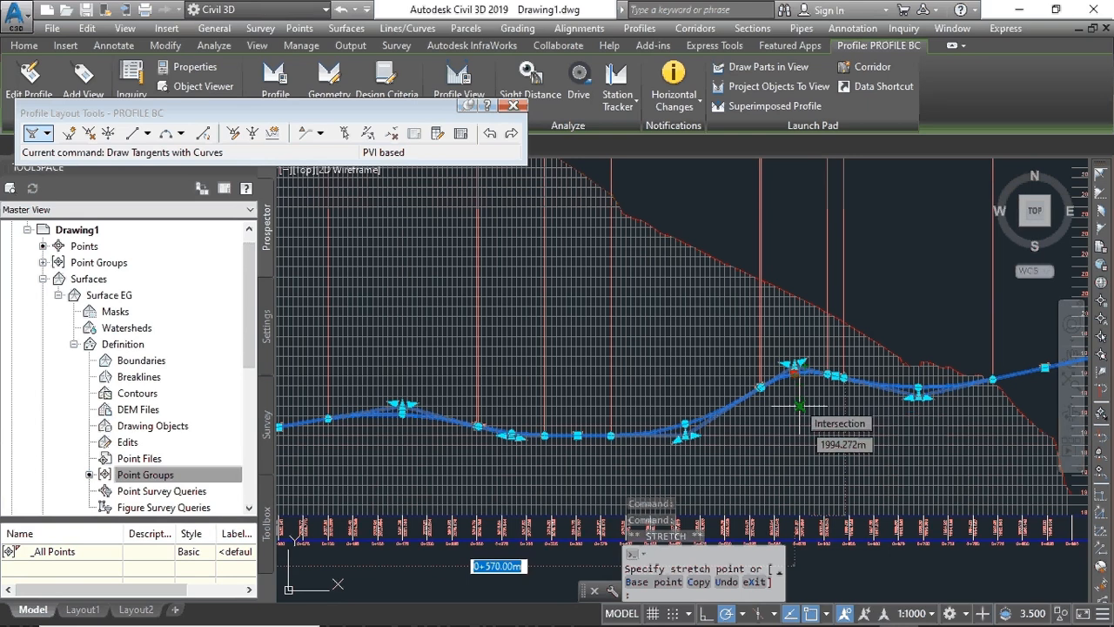
pyautogui.press('Escape')
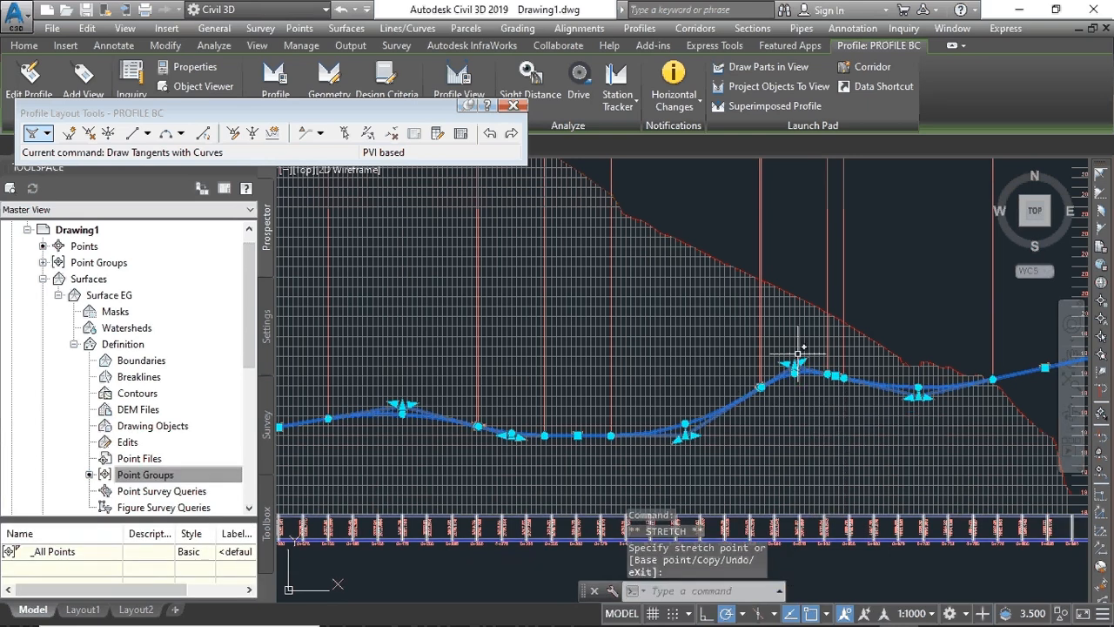
pyautogui.click(794, 366)
pyautogui.click(794, 368)
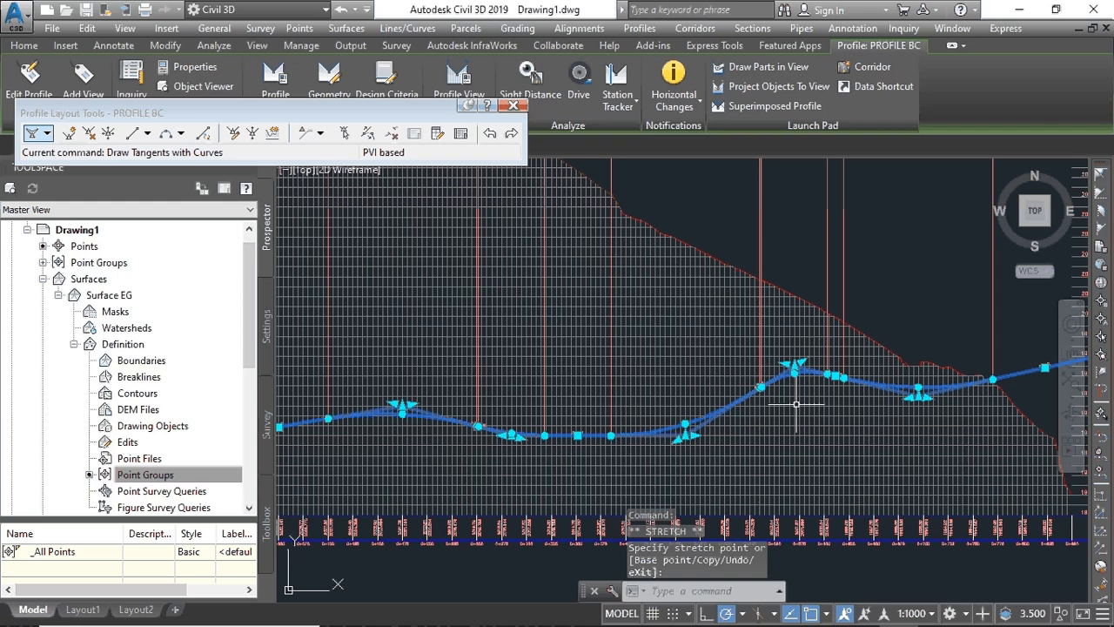
pyautogui.click(796, 403)
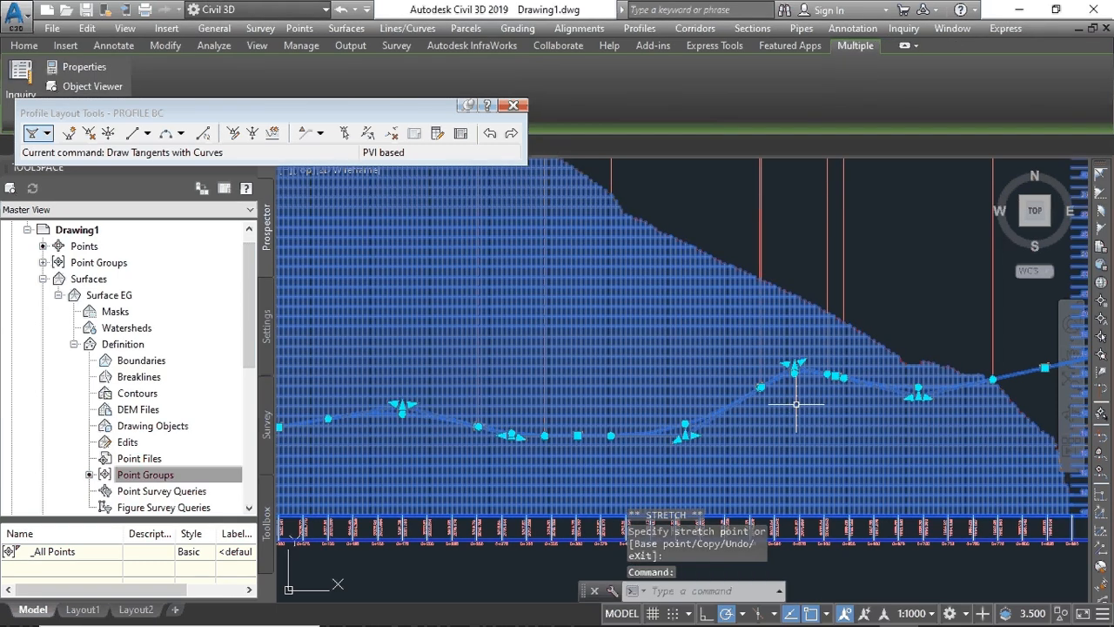
pyautogui.press('Escape')
pyautogui.click(848, 315)
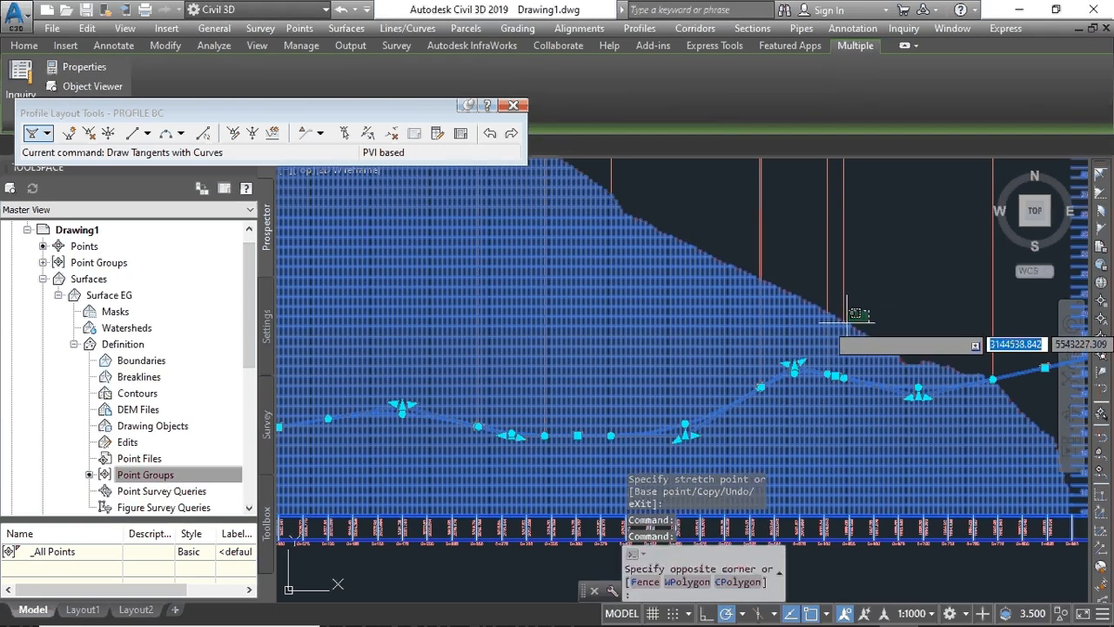
pyautogui.click(848, 323)
pyautogui.click(803, 366)
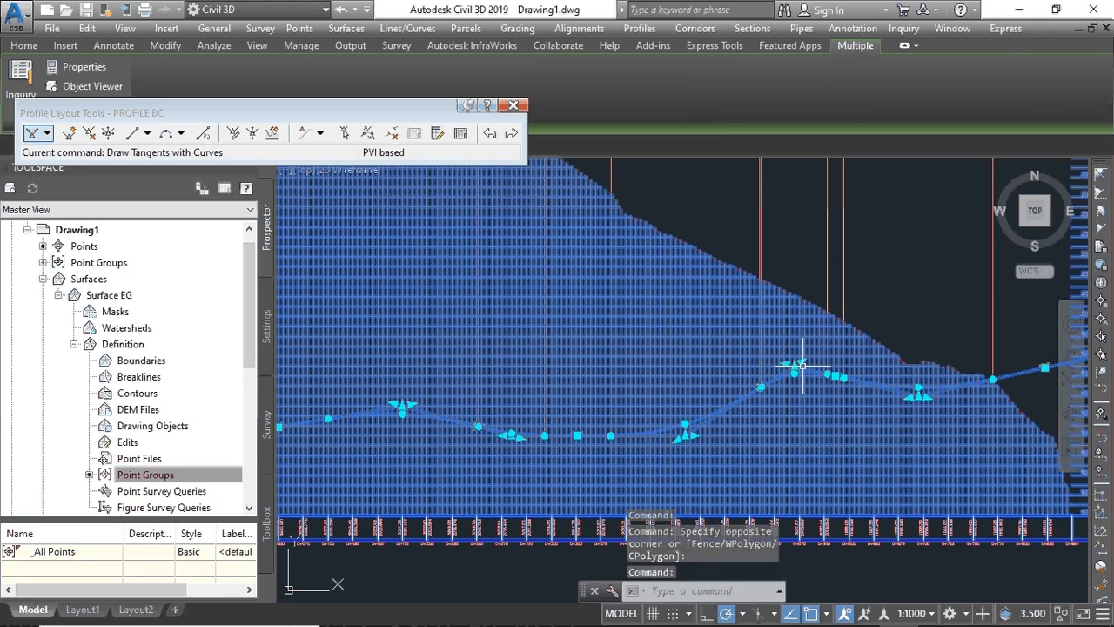
pyautogui.click(795, 369)
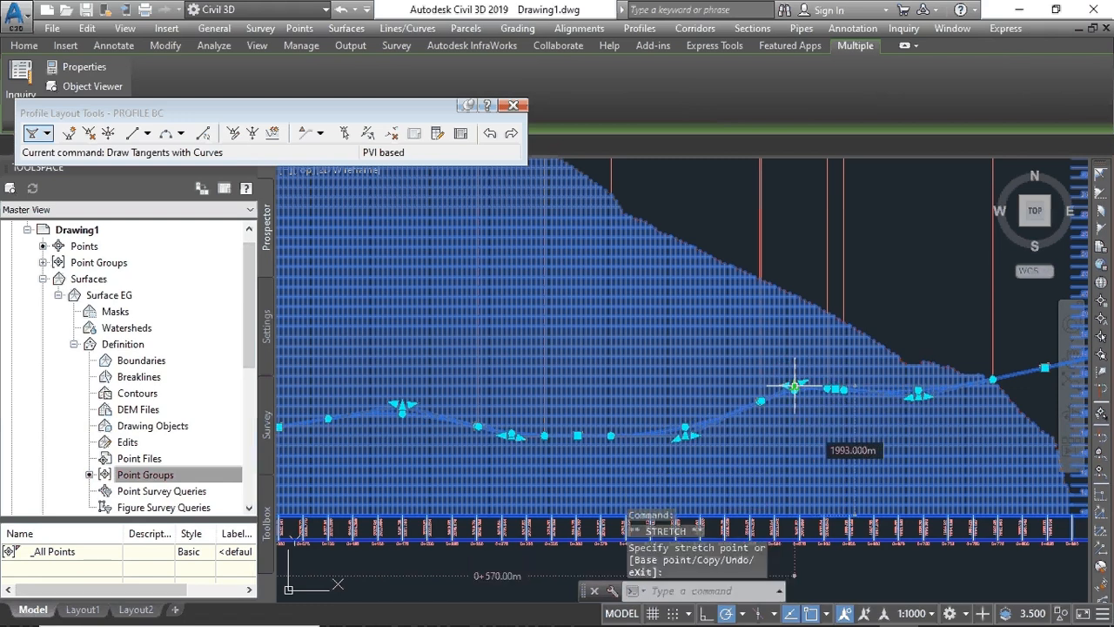
pyautogui.click(896, 262)
# - Close the Profile Layout Tools, clear the selection and undo the last zoom
pyautogui.scroll(-10, 833, 306)
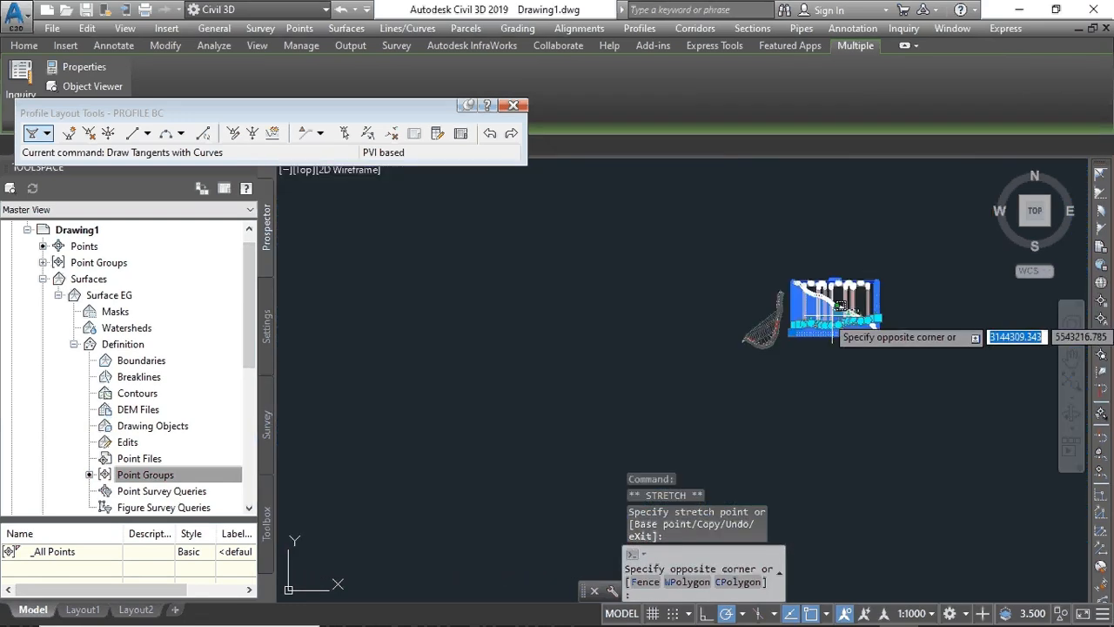
pyautogui.click(613, 323)
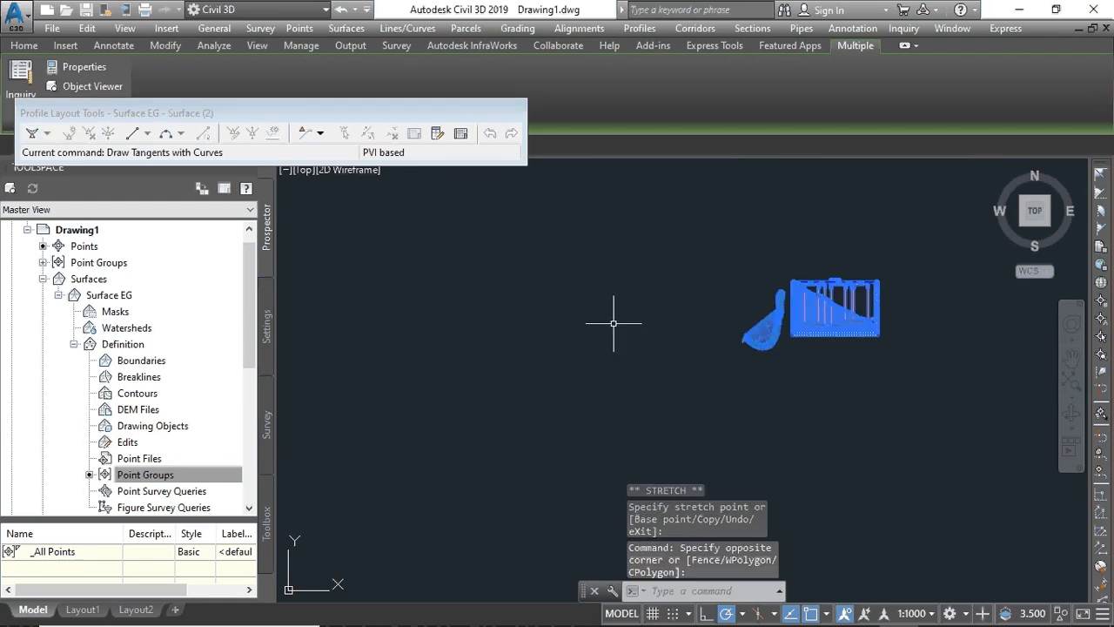
pyautogui.click(614, 323)
pyautogui.press('Escape')
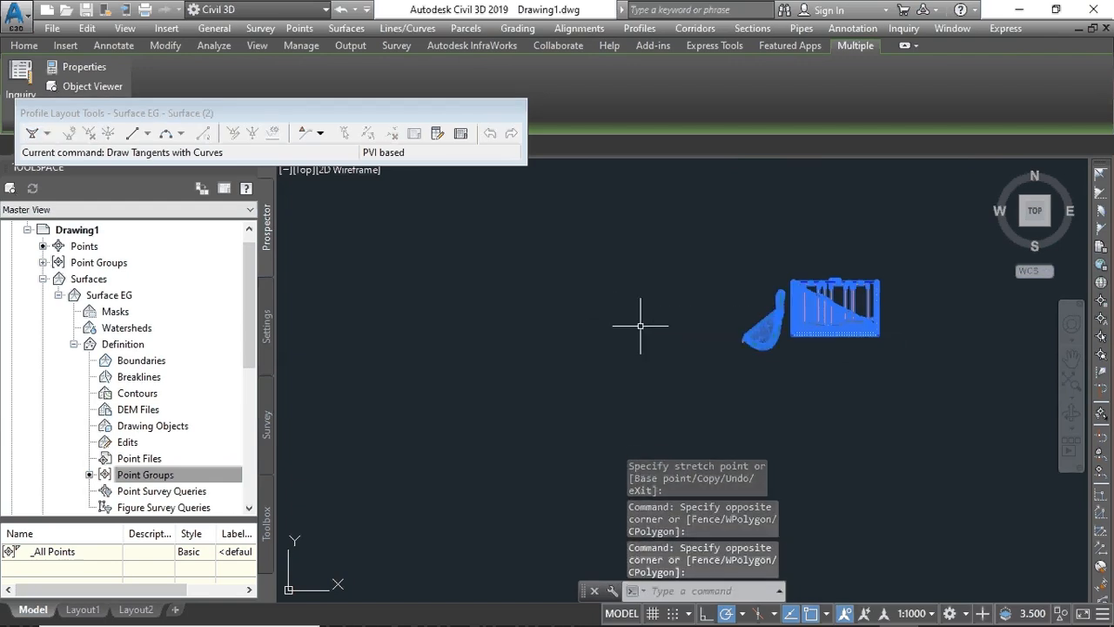
pyautogui.rightClick(641, 327)
pyautogui.click(588, 343)
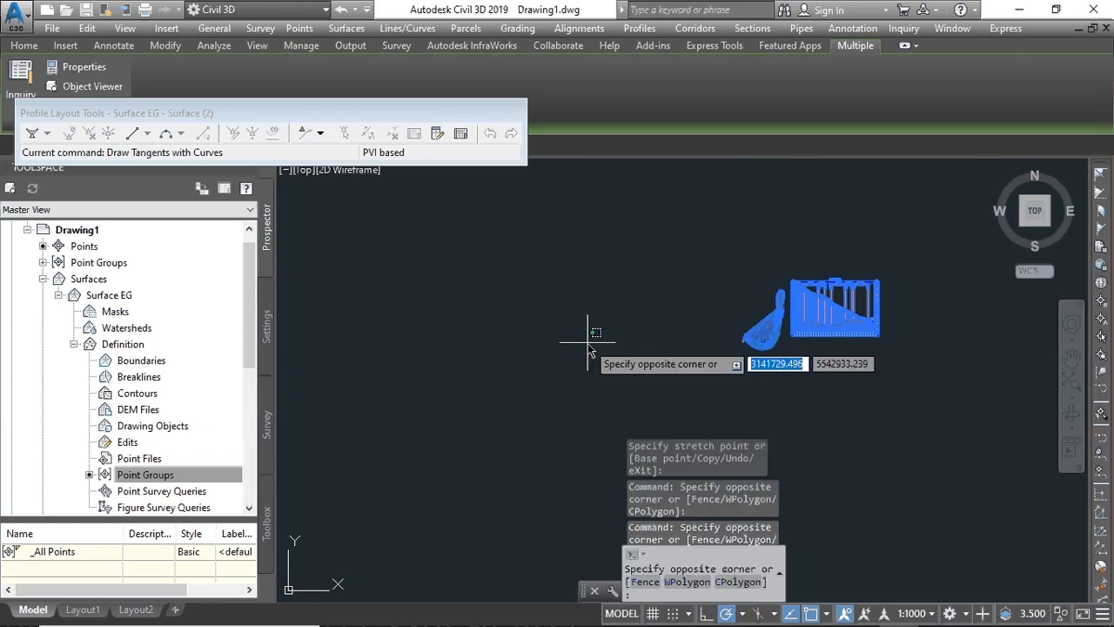
pyautogui.click(589, 338)
pyautogui.scroll(5, 746, 336)
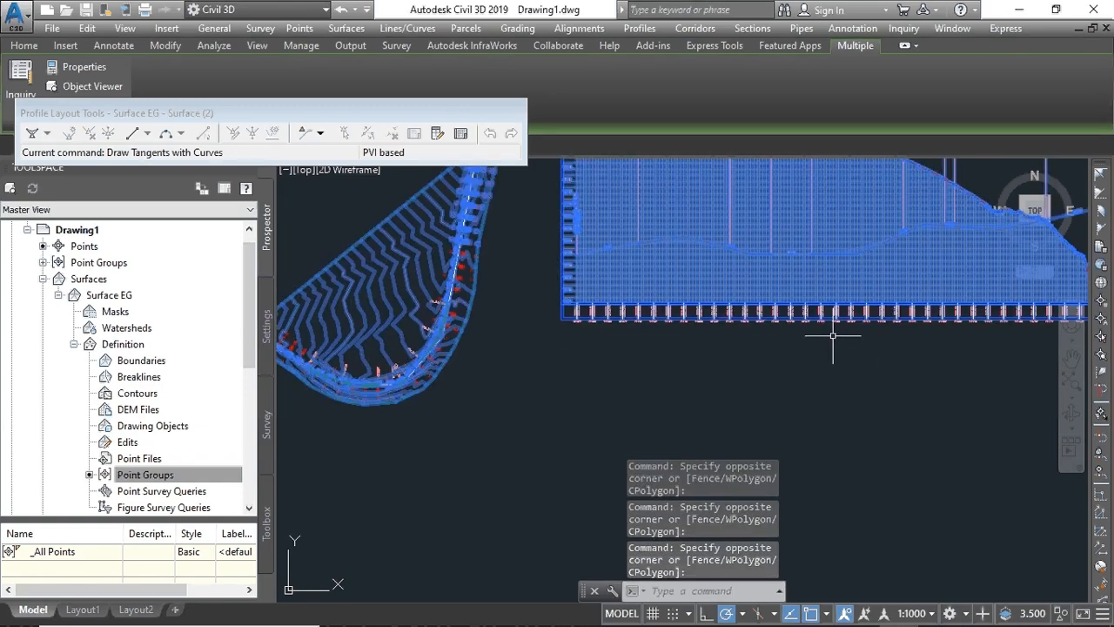
pyautogui.scroll(-5, 852, 270)
pyautogui.click(772, 328)
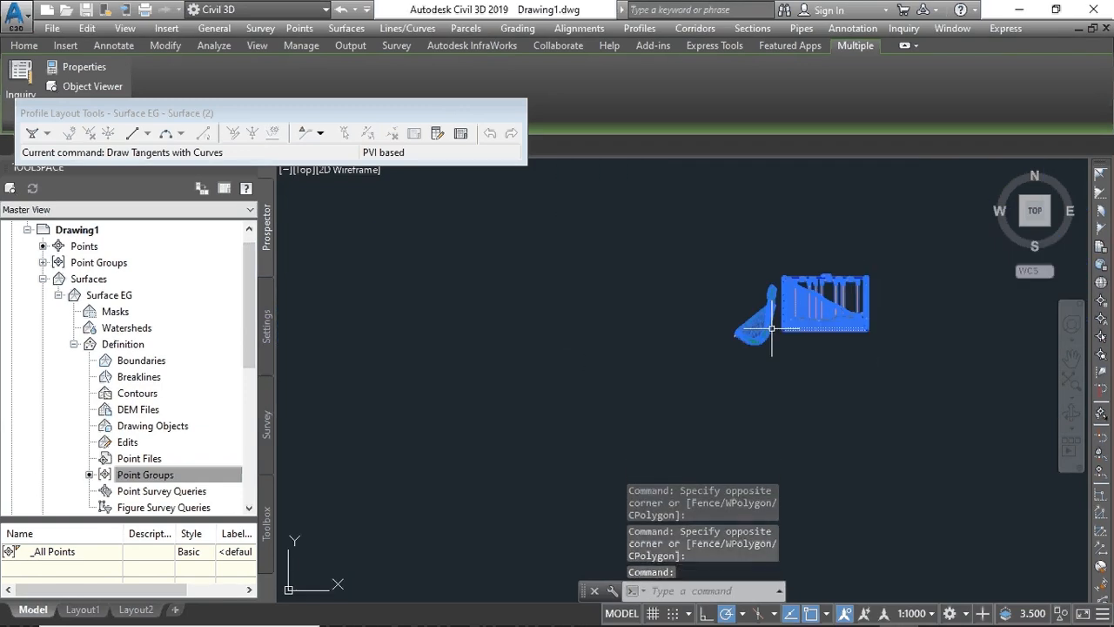
pyautogui.click(620, 303)
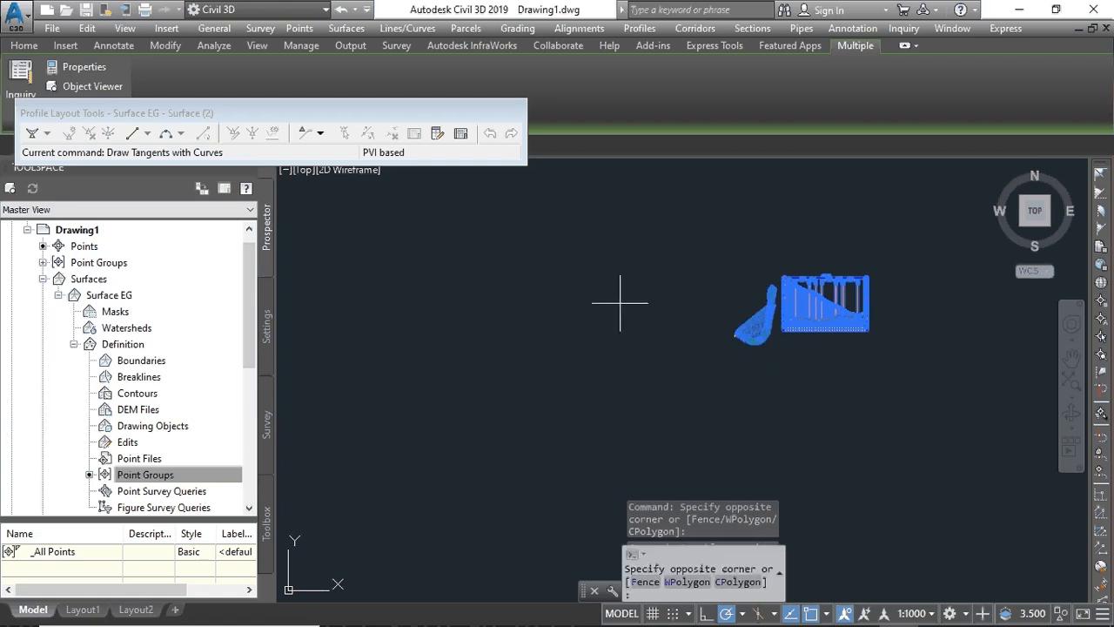
pyautogui.click(593, 283)
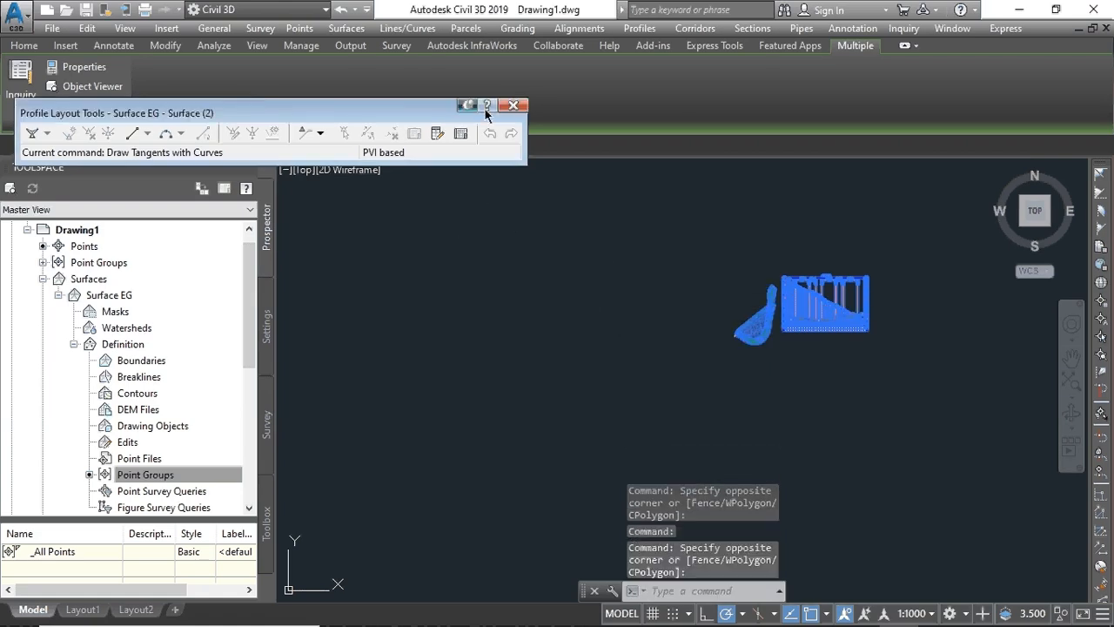
pyautogui.click(513, 106)
pyautogui.press('Escape')
pyautogui.press('Escape')
pyautogui.click(340, 10)
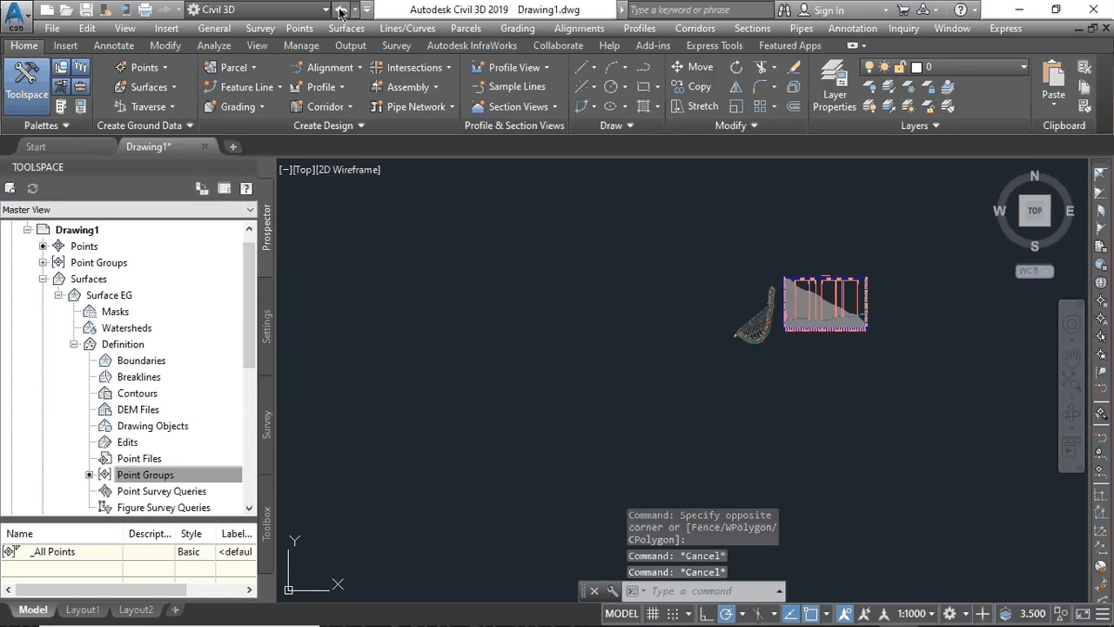
pyautogui.scroll(8, 861, 322)
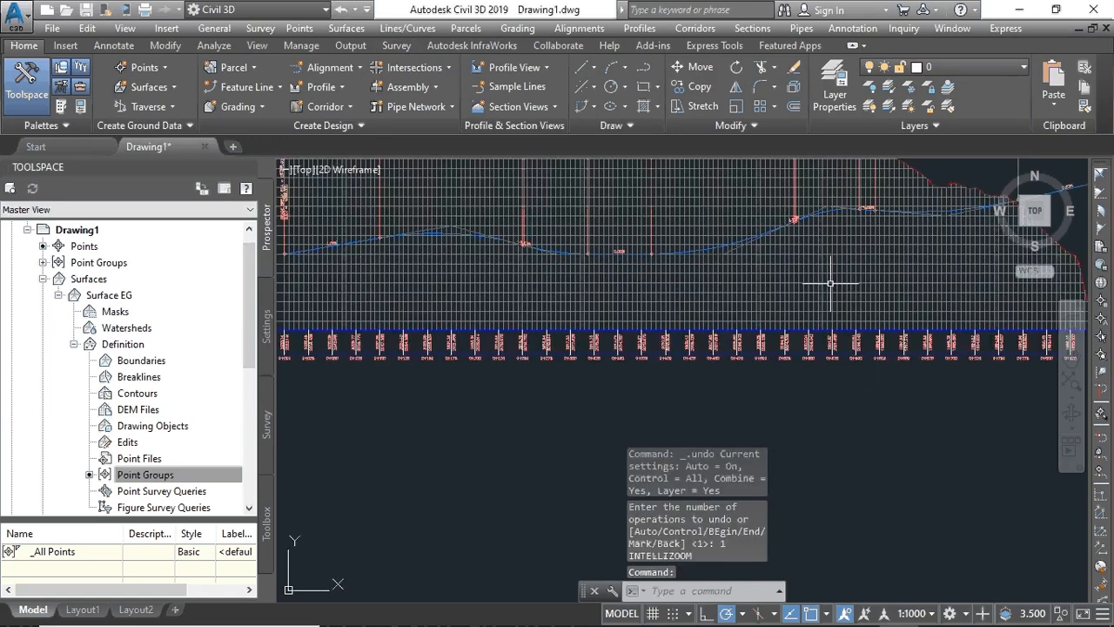
pyautogui.scroll(2, 766, 226)
pyautogui.scroll(-7, 688, 222)
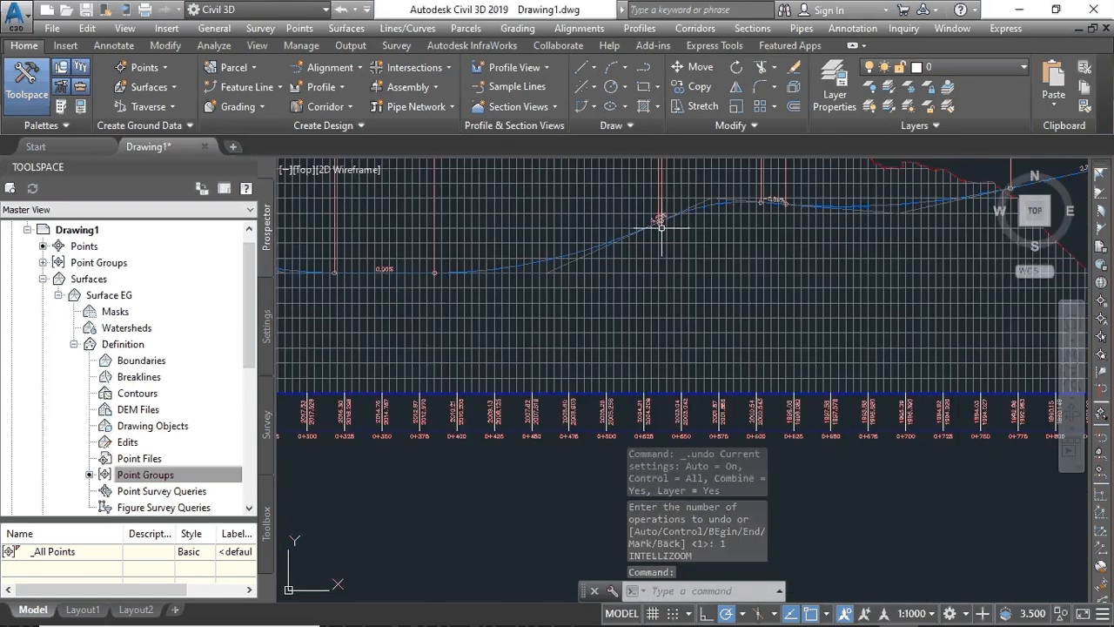
pyautogui.scroll(-2, 731, 239)
pyautogui.scroll(3, 723, 236)
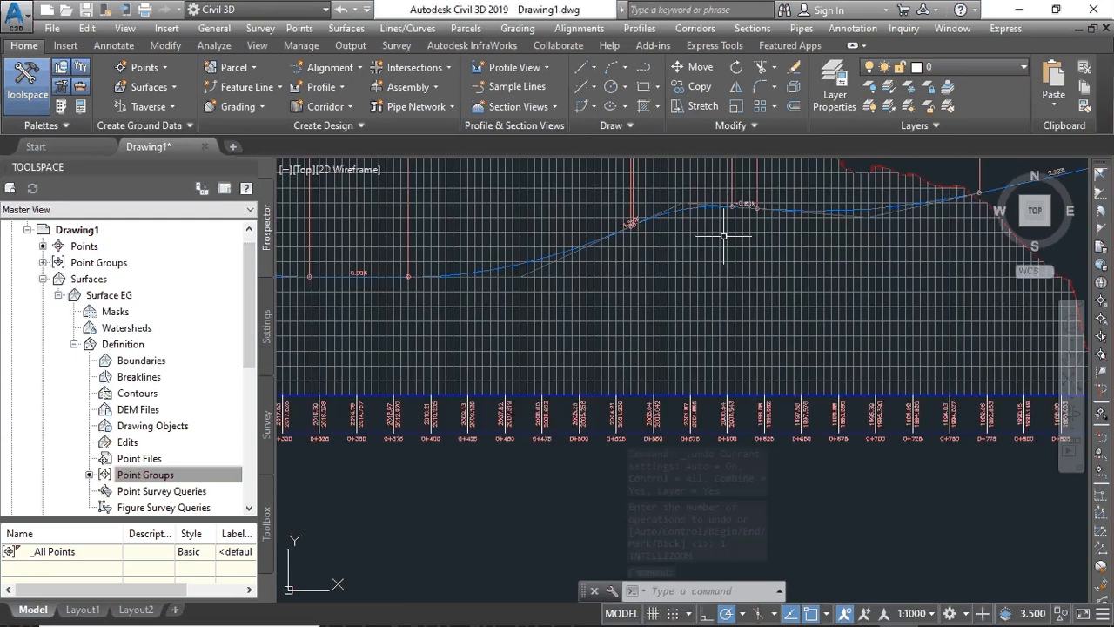
pyautogui.scroll(3, 948, 210)
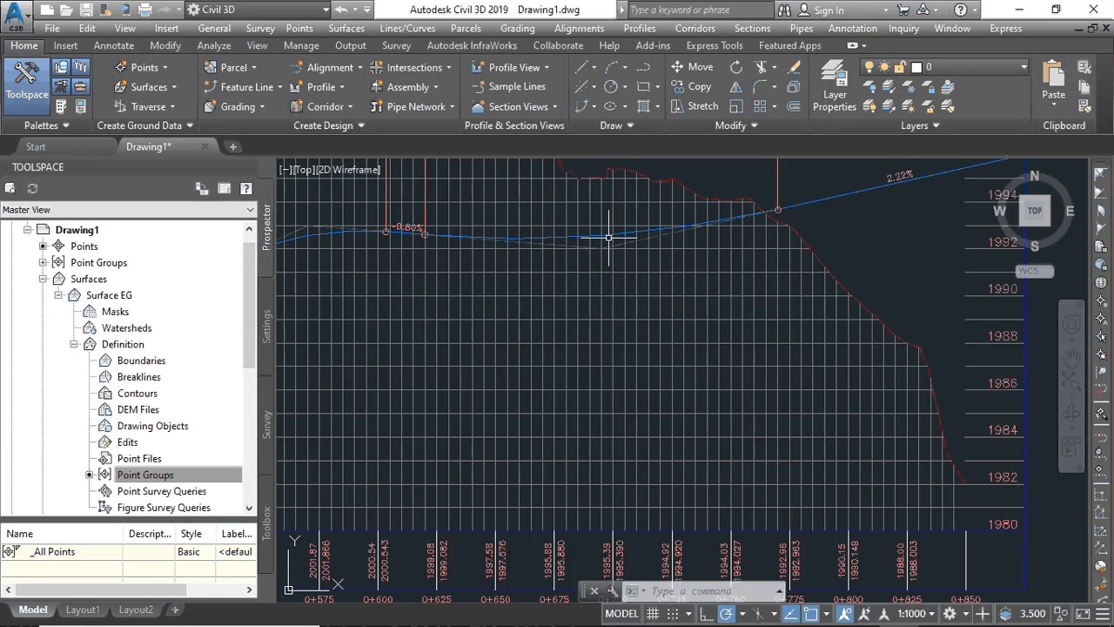
pyautogui.scroll(-2, 480, 251)
pyautogui.scroll(-2, 406, 249)
pyautogui.scroll(-2, 323, 249)
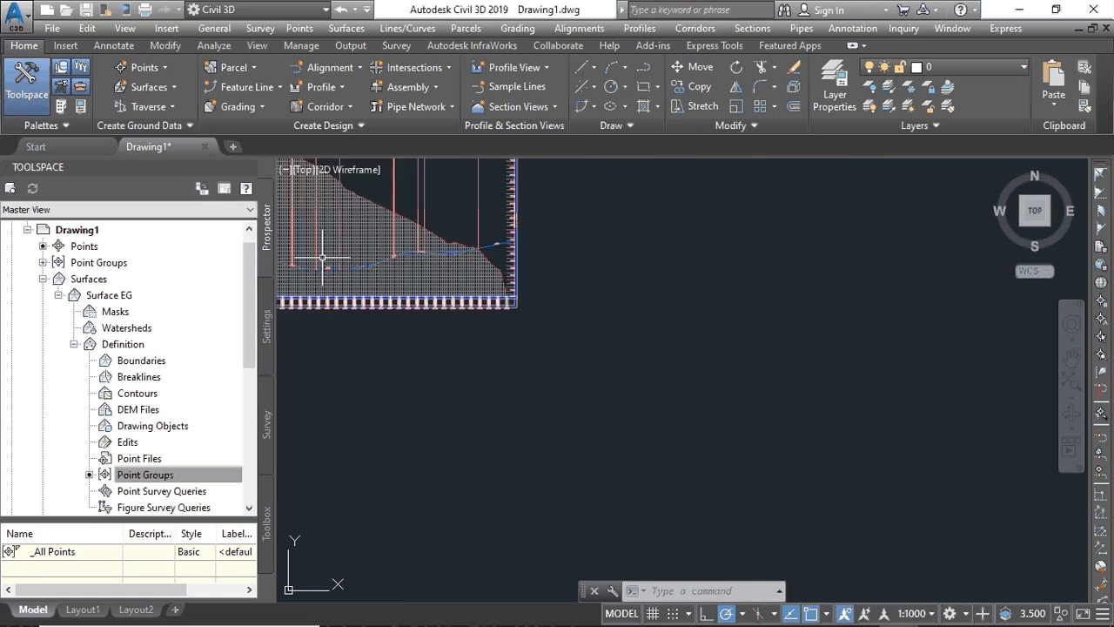
pyautogui.moveTo(323, 256); pyautogui.dragTo(619, 300, button='middle')
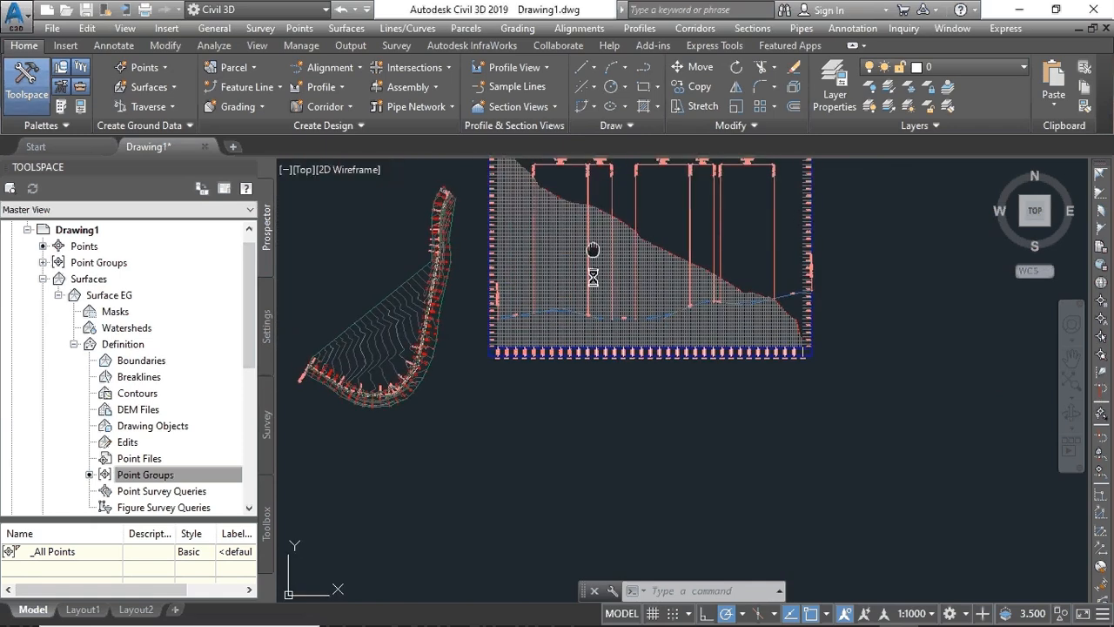
pyautogui.moveTo(593, 250); pyautogui.dragTo(588, 283, button='middle')
pyautogui.scroll(4, 588, 283)
pyautogui.scroll(-4, 587, 283)
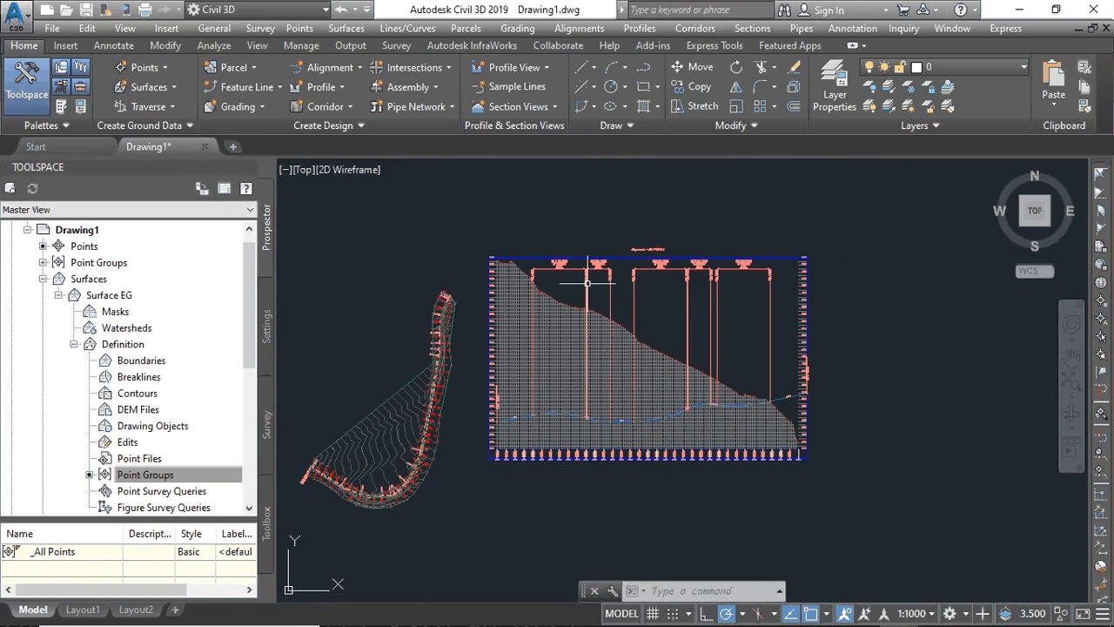
pyautogui.scroll(5, 589, 415)
pyautogui.scroll(-1, 590, 423)
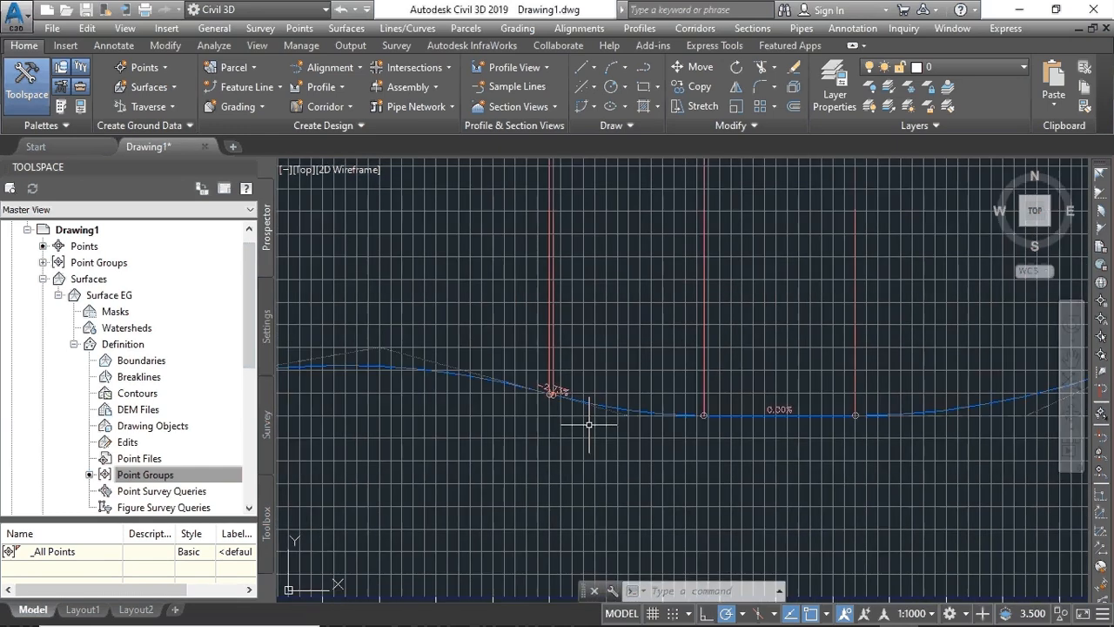
pyautogui.scroll(-6, 590, 424)
pyautogui.scroll(5, 589, 424)
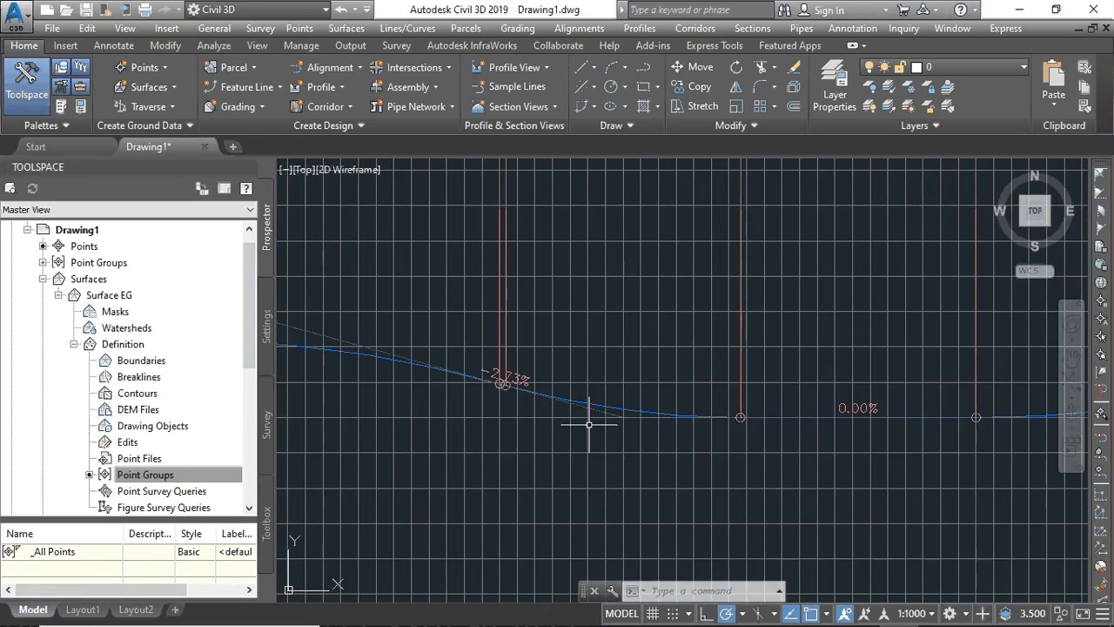
pyautogui.scroll(-6, 589, 424)
pyautogui.scroll(5, 597, 314)
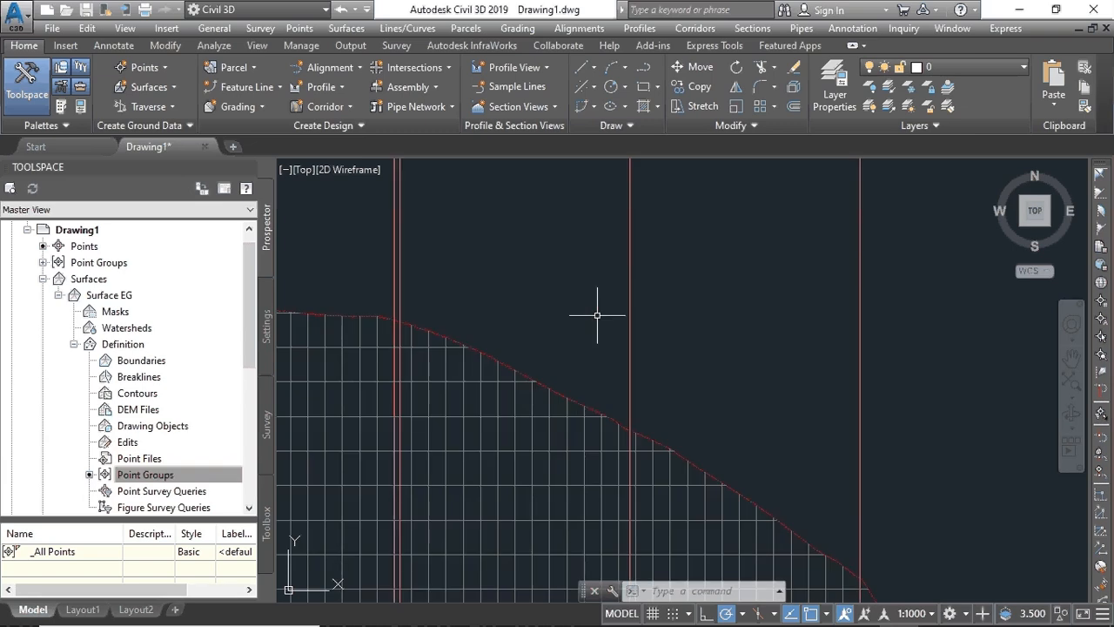
pyautogui.scroll(-3, 597, 313)
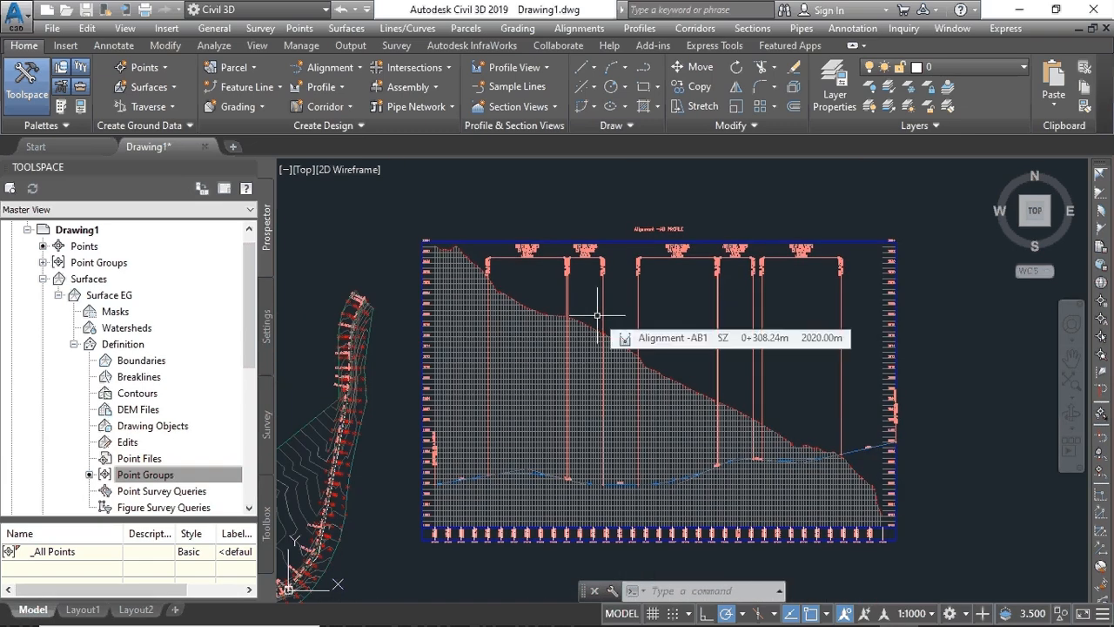
# - Create a new assembly, replacing the name's counter suffix with _AC to name it Assembly AC
pyautogui.click(426, 87)
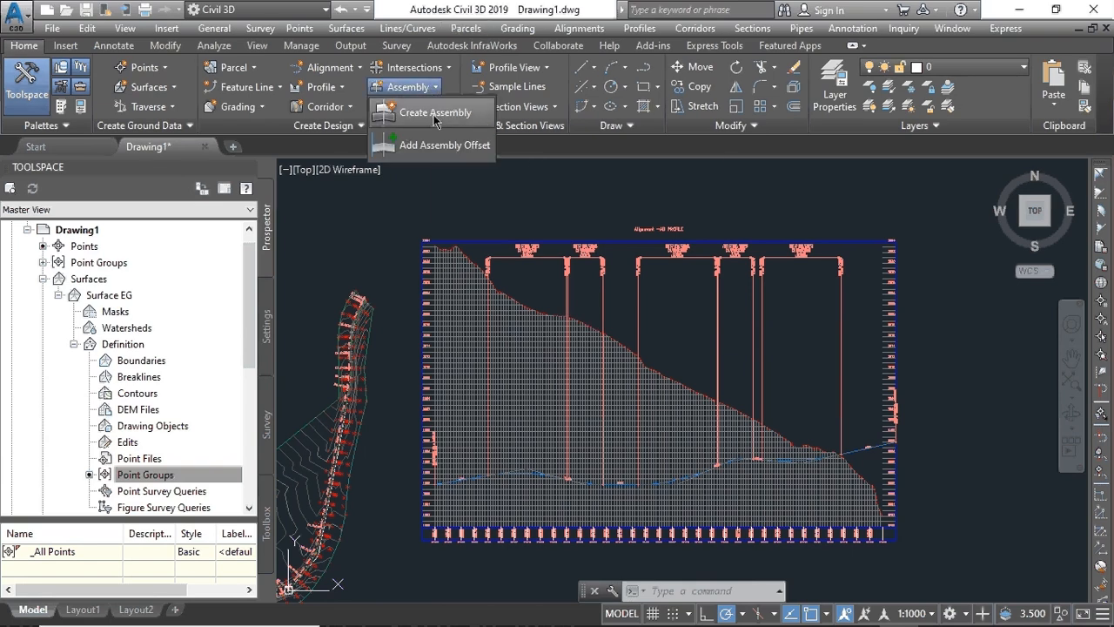
pyautogui.click(435, 113)
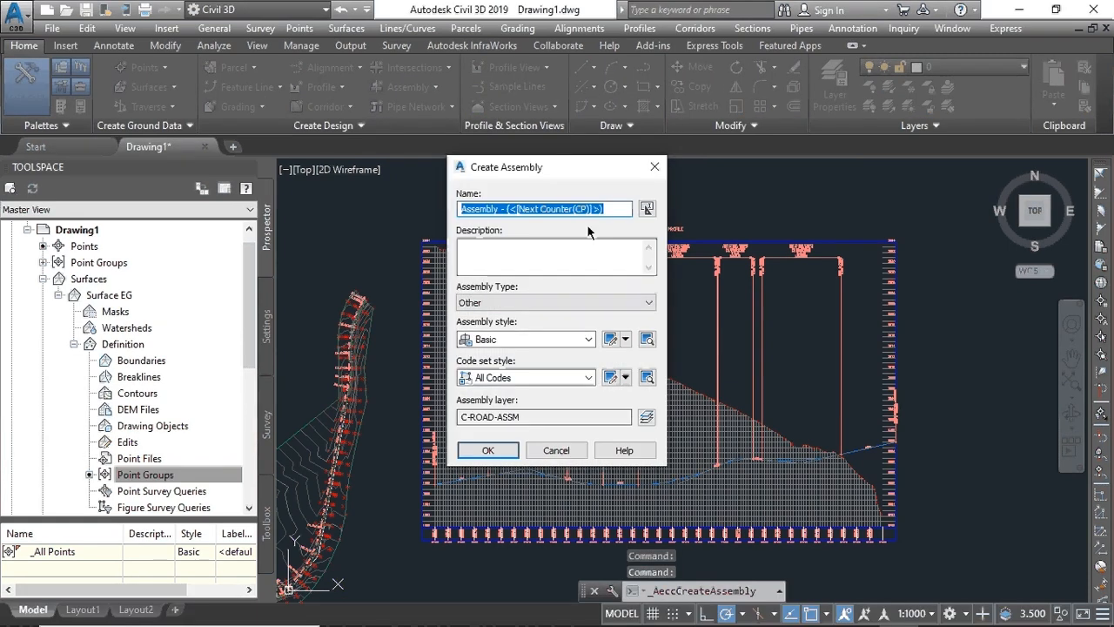
pyautogui.moveTo(629, 209); pyautogui.dragTo(503, 213)
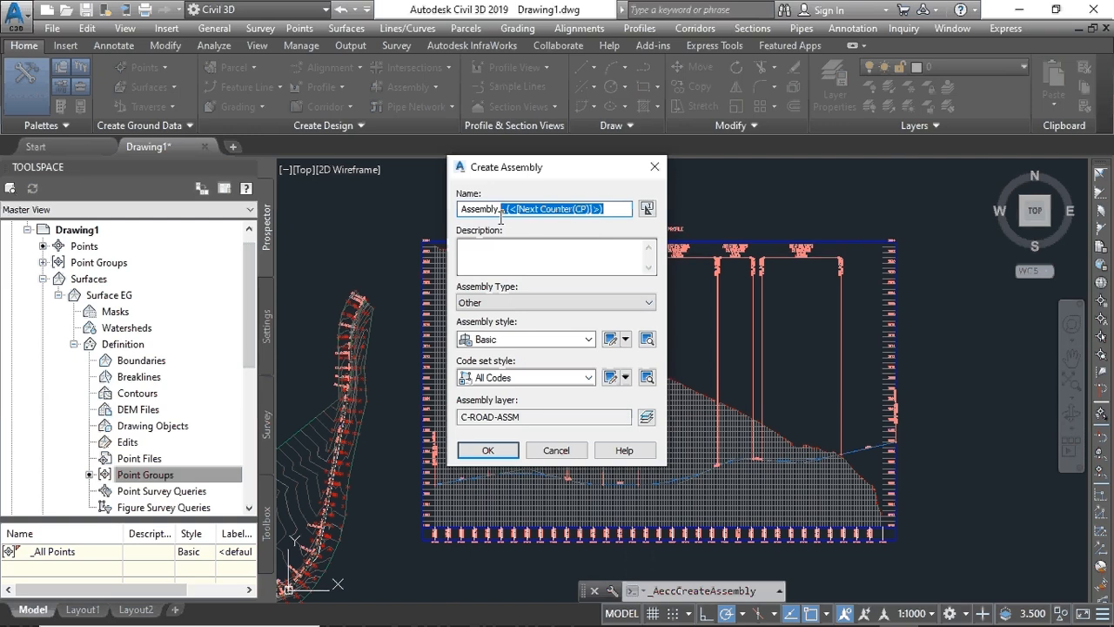
pyautogui.press('BackSpace')
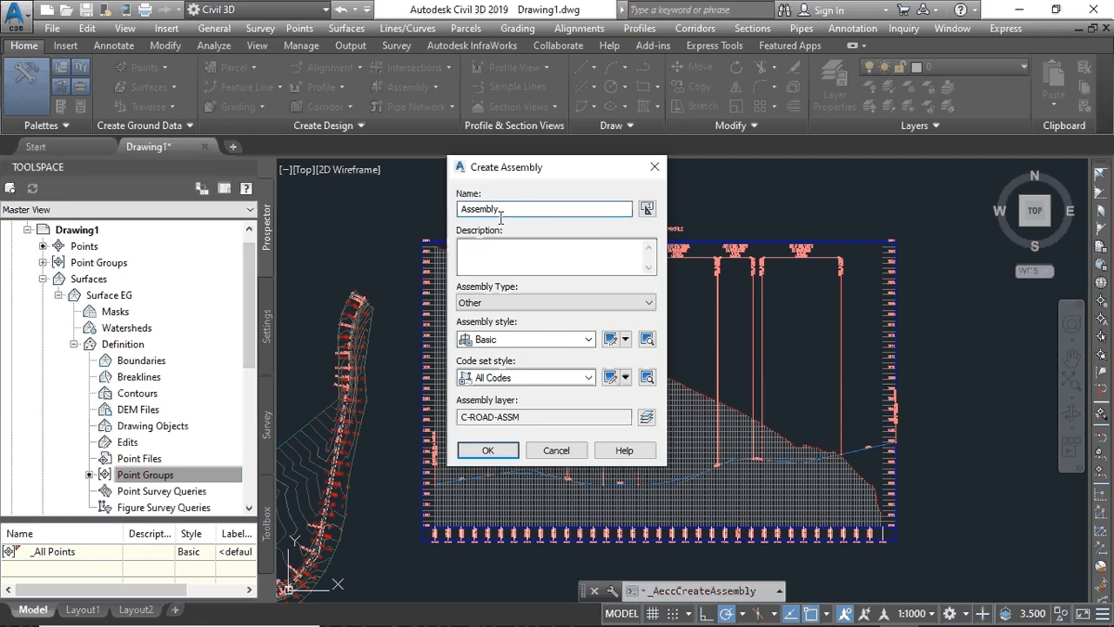
pyautogui.write('_AC')
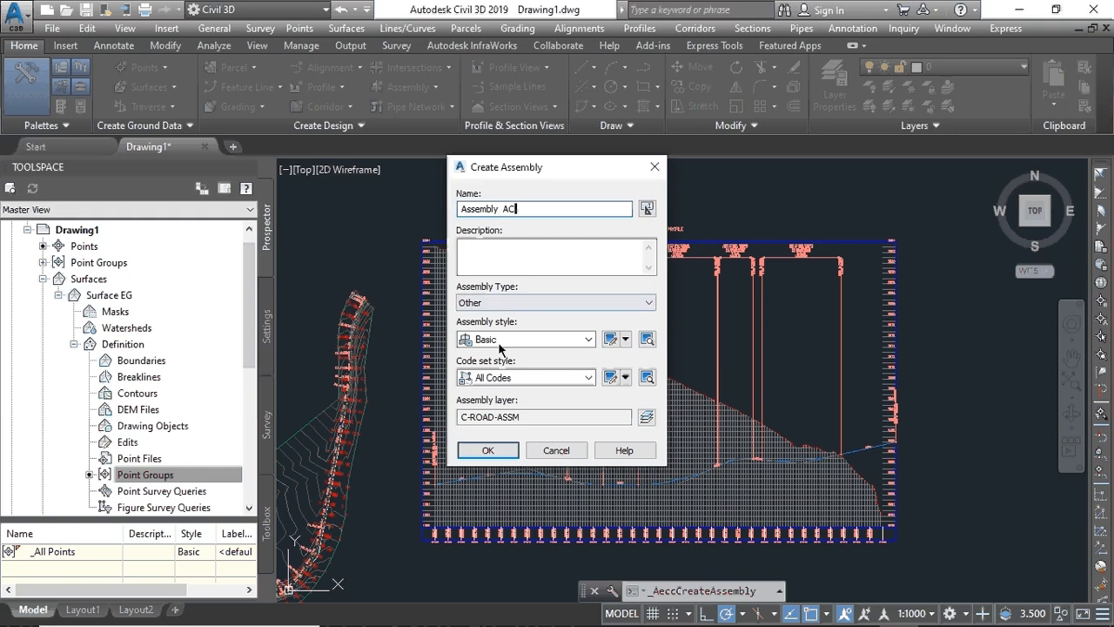
pyautogui.click(490, 453)
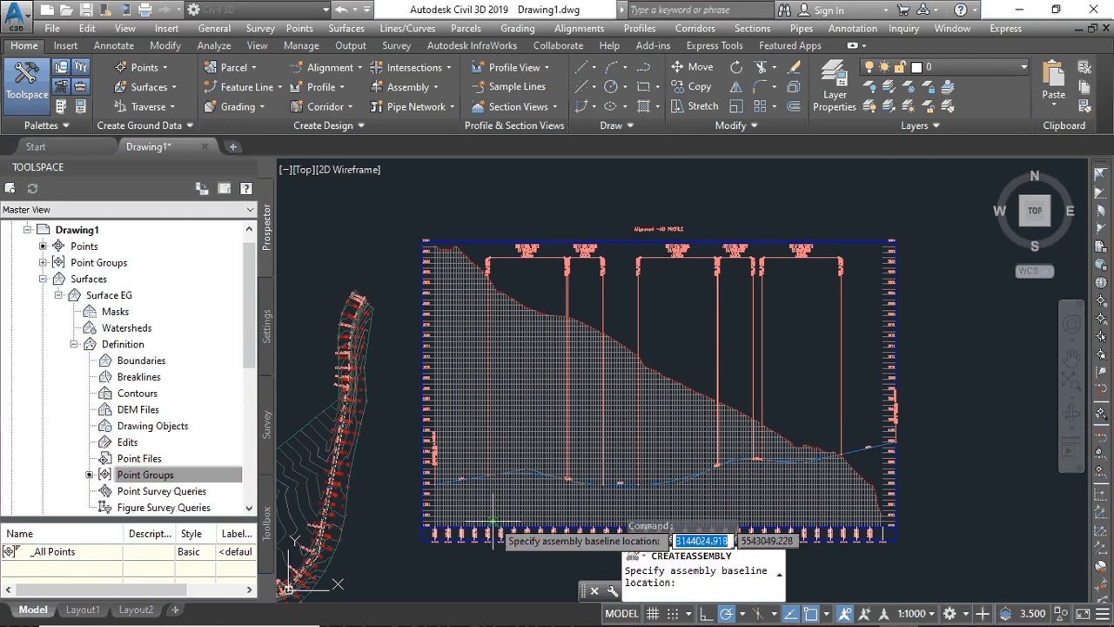
# - Place the Assembly AC baseline in the drawing, then zoom in and select its marker
pyautogui.moveTo(544, 344); pyautogui.dragTo(577, 244, button='middle')
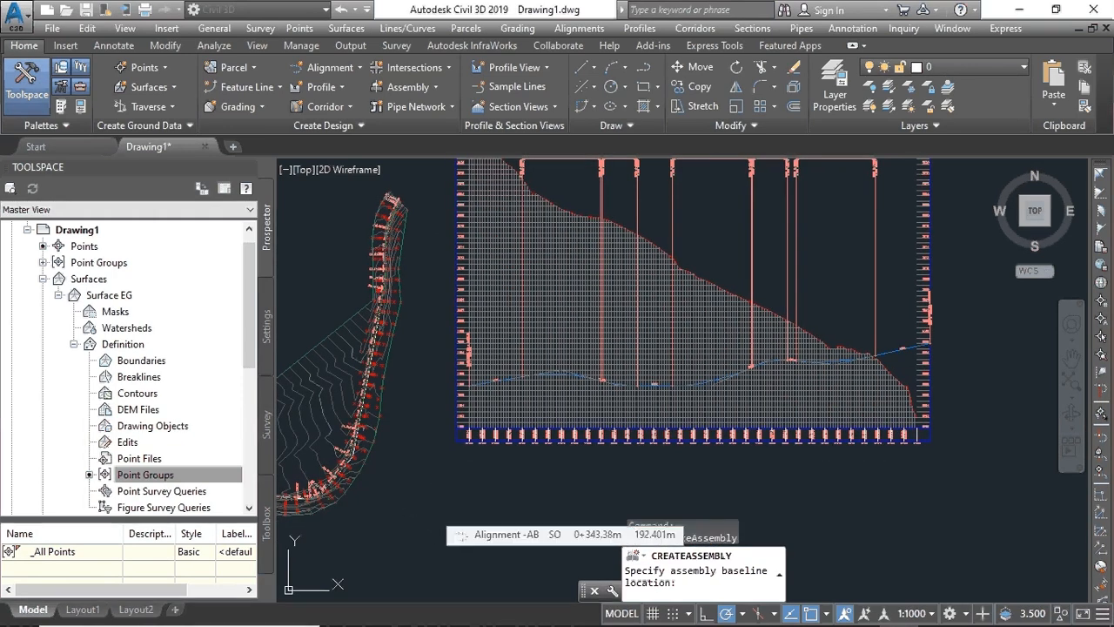
pyautogui.click(432, 508)
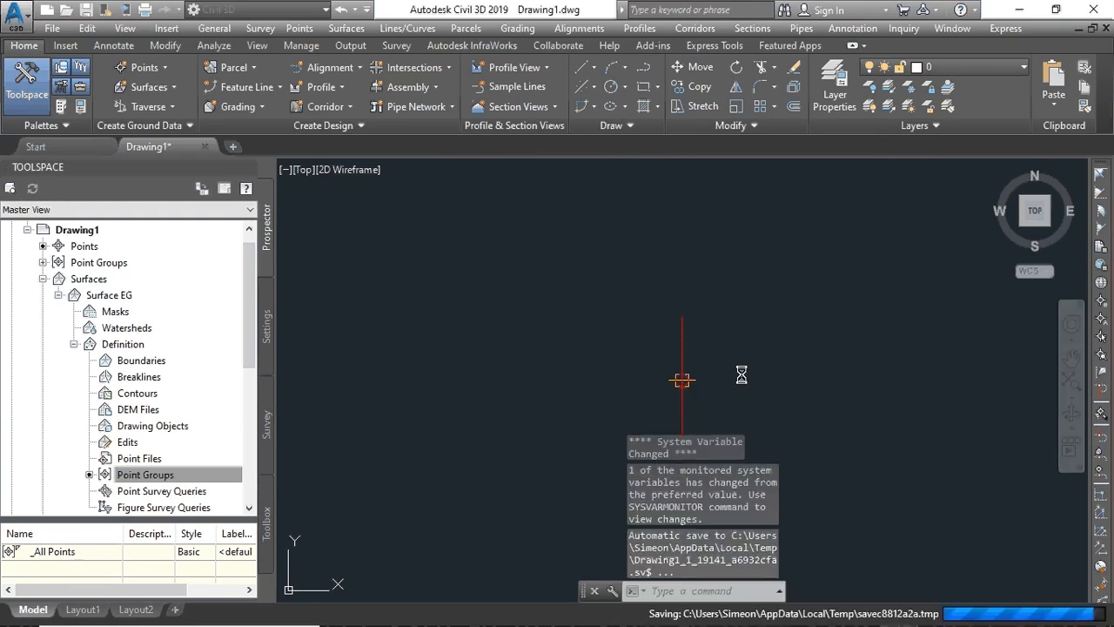
pyautogui.scroll(6, 700, 378)
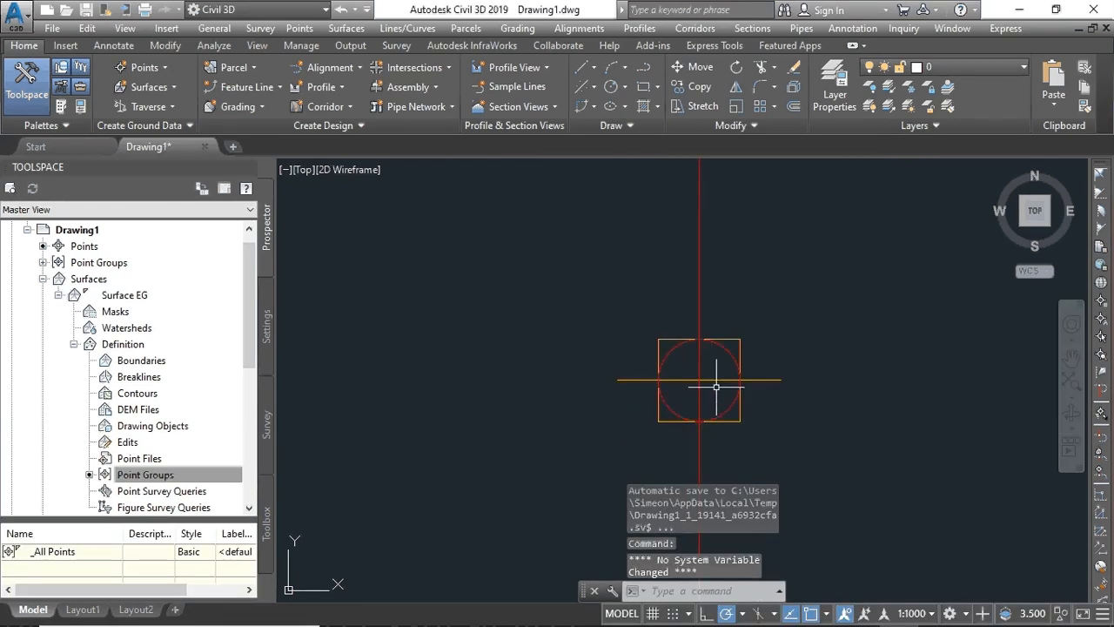
pyautogui.scroll(-2, 455, 304)
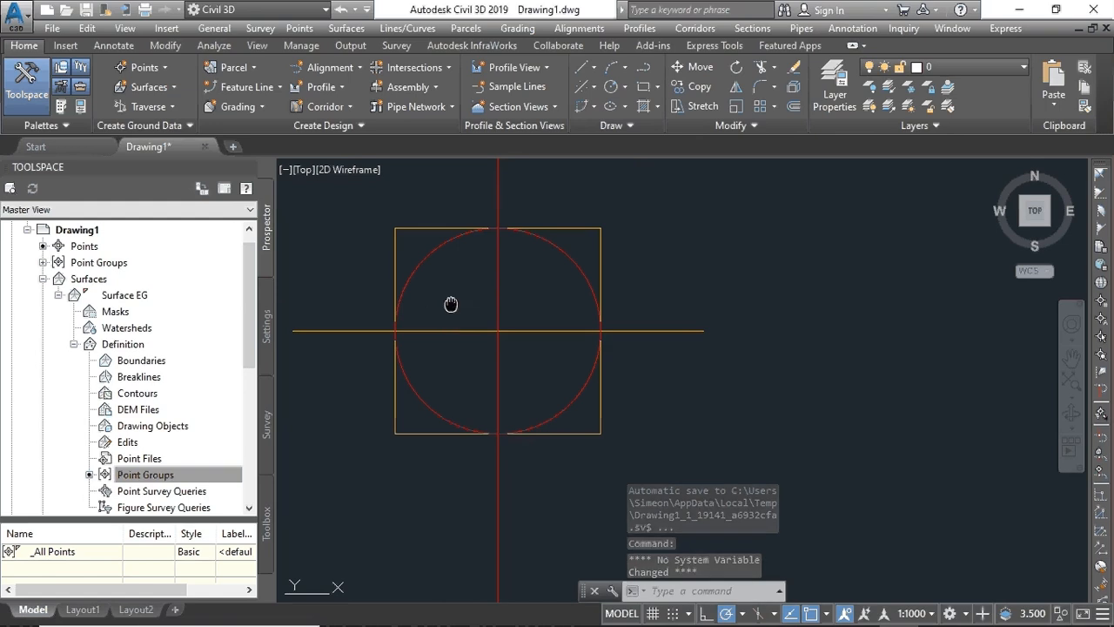
pyautogui.scroll(4, 530, 311)
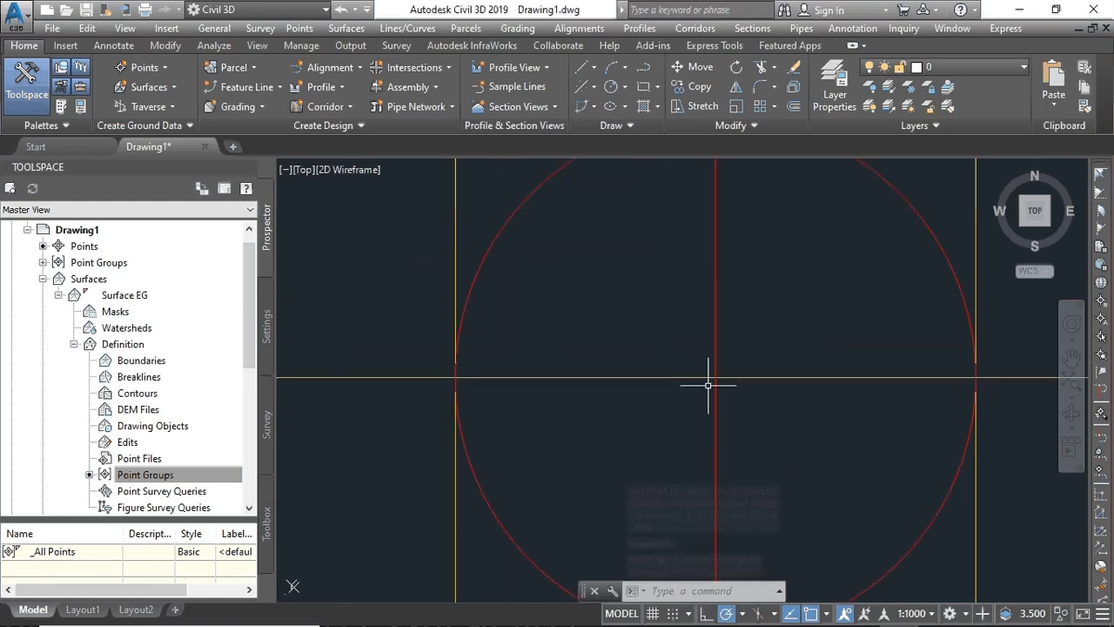
pyautogui.click(715, 377)
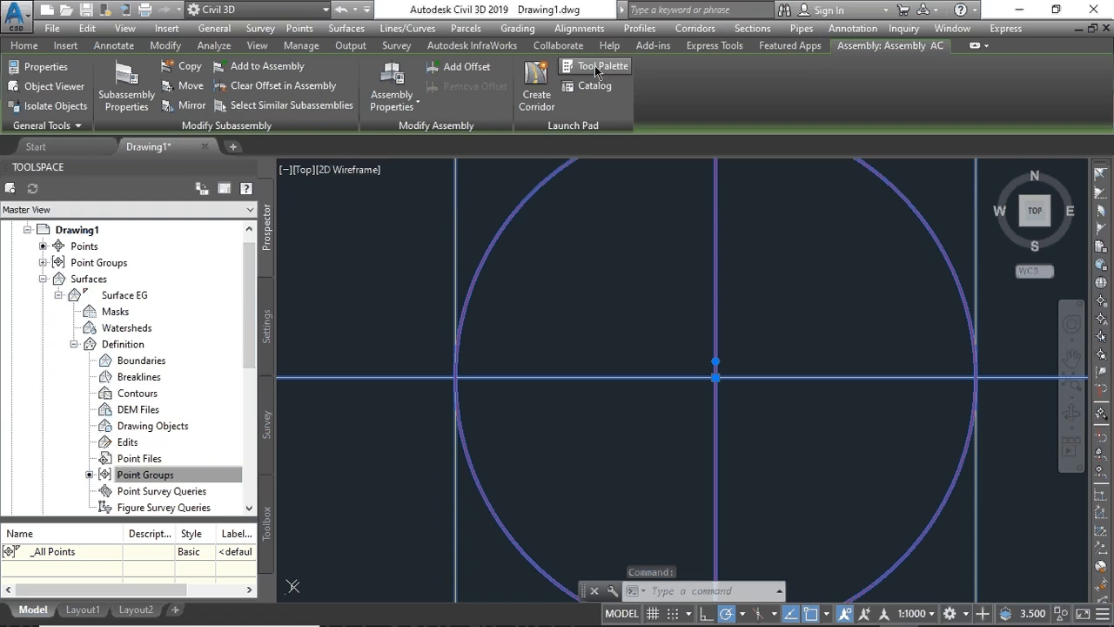
# - Pick LaneSuperelevationAOR from the Lanes tab of the subassembly Tool Palettes
pyautogui.click(594, 65)
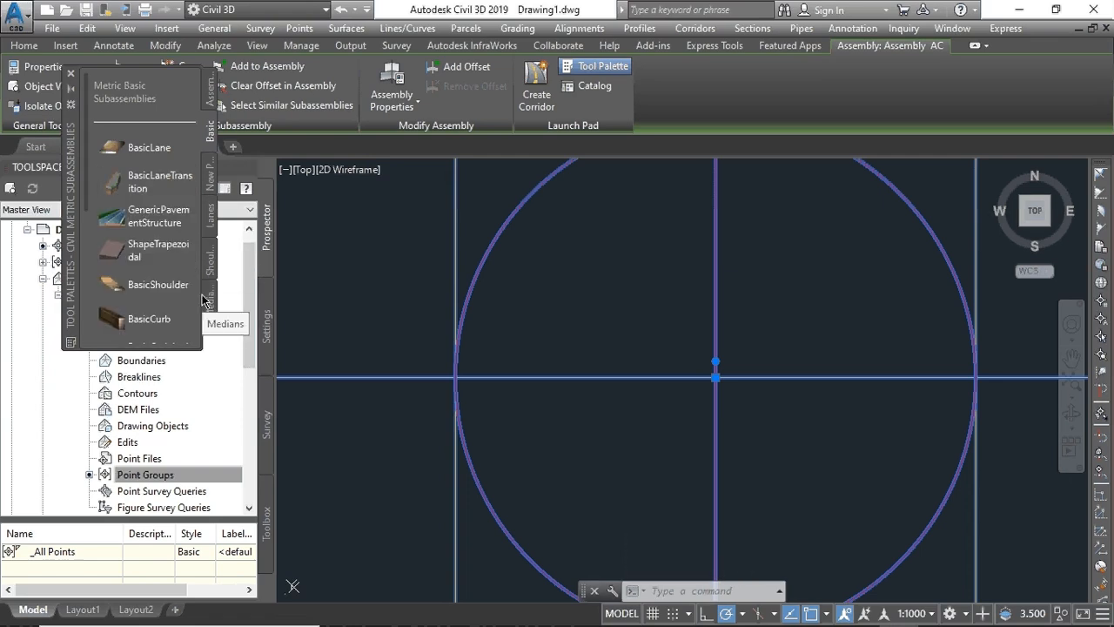
pyautogui.click(210, 216)
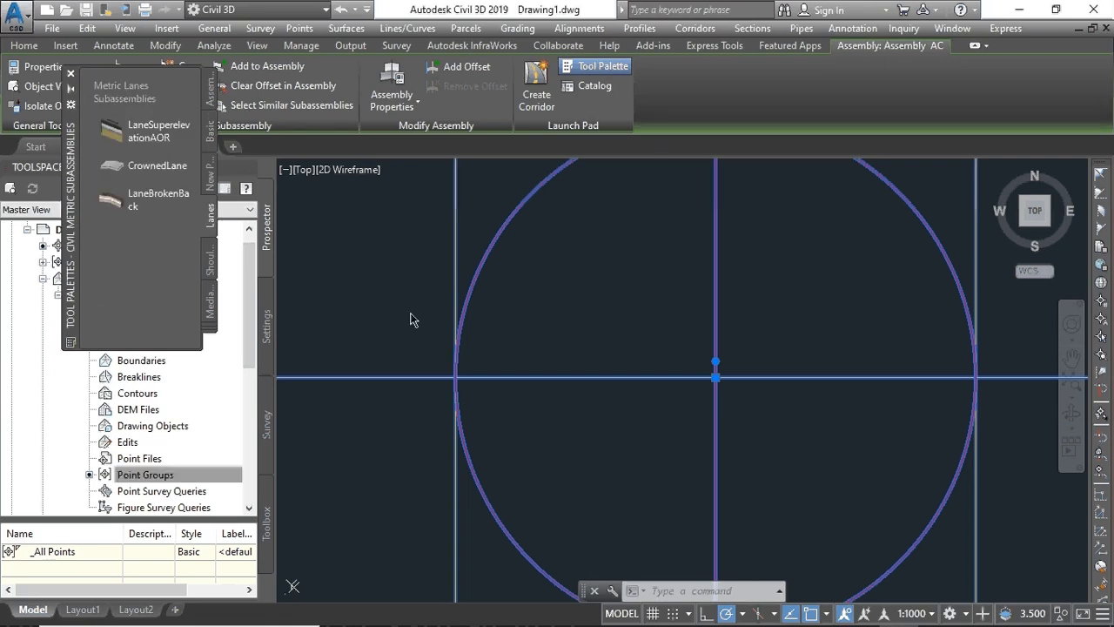
pyautogui.scroll(-3, 505, 345)
pyautogui.scroll(-4, 505, 345)
pyautogui.scroll(2, 504, 345)
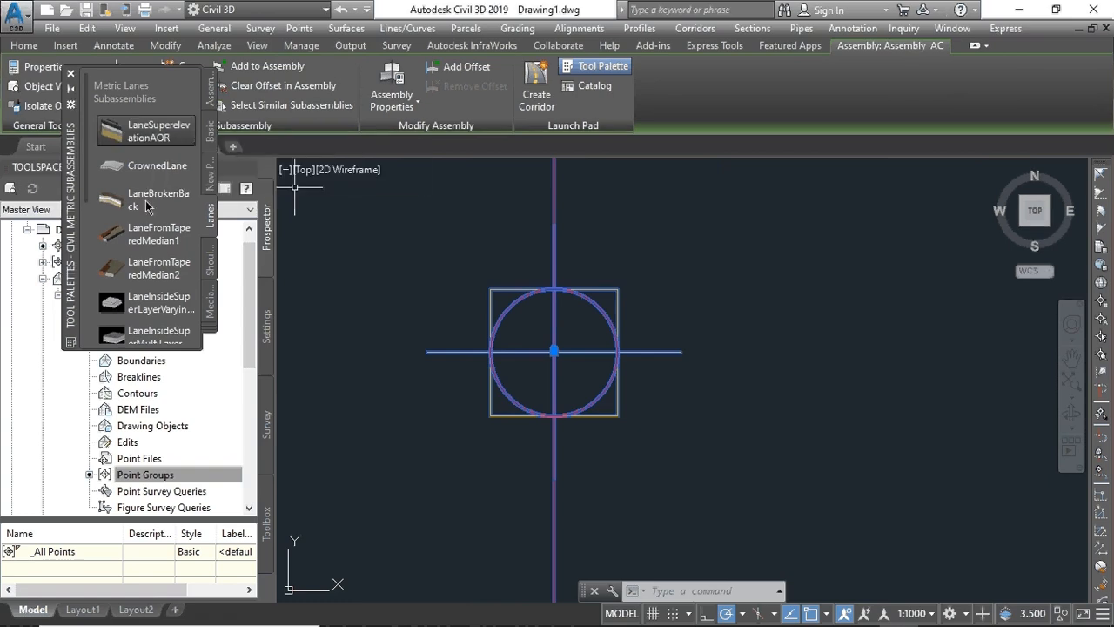
pyautogui.click(146, 131)
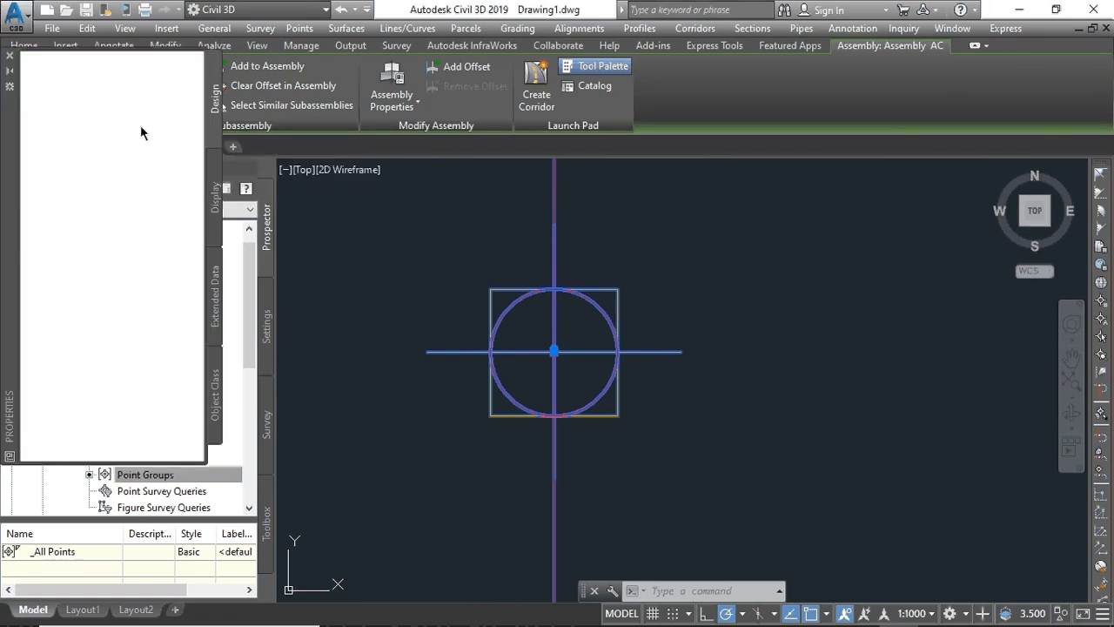
# - Set the lane Width to 3.000m and the sub-base depth to 0.500m
pyautogui.scroll(-3, 139, 332)
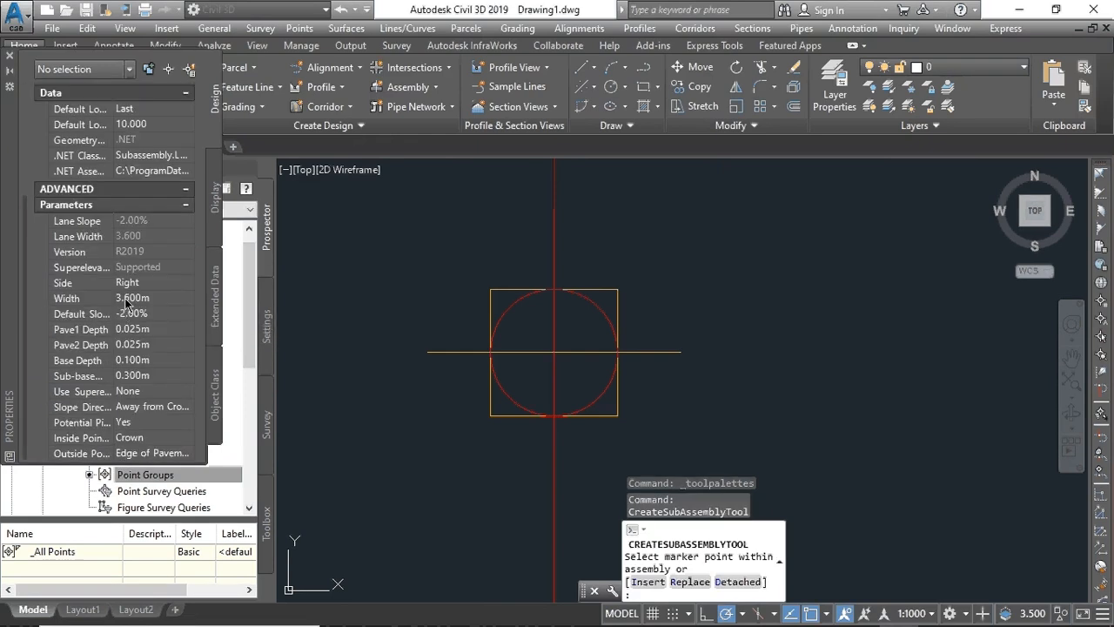
pyautogui.click(127, 301)
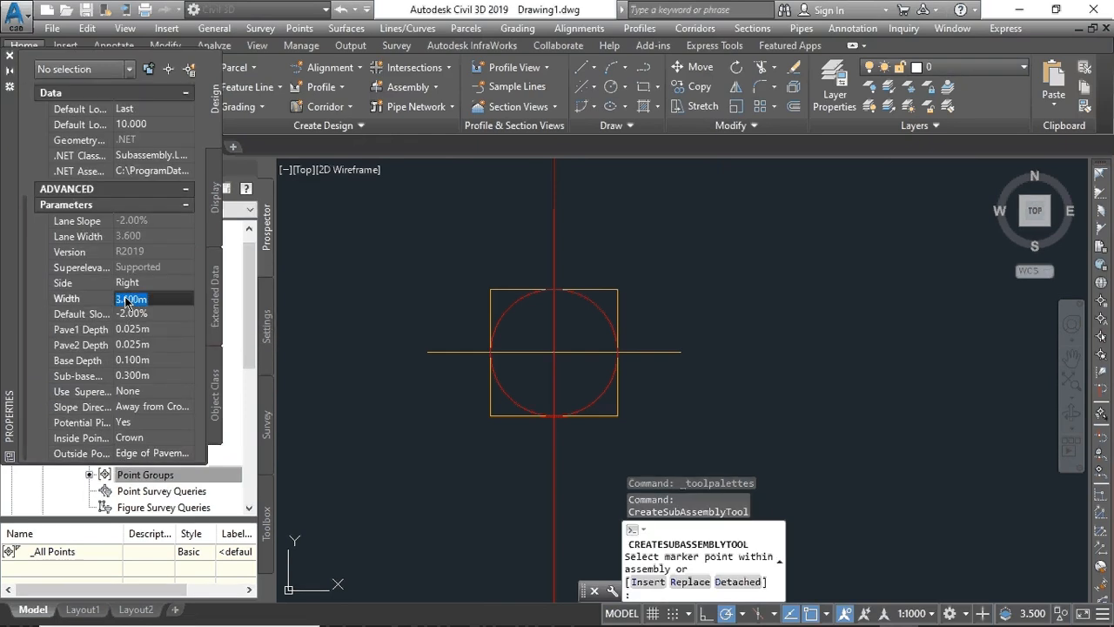
pyautogui.write('3')
pyautogui.press('Tab')
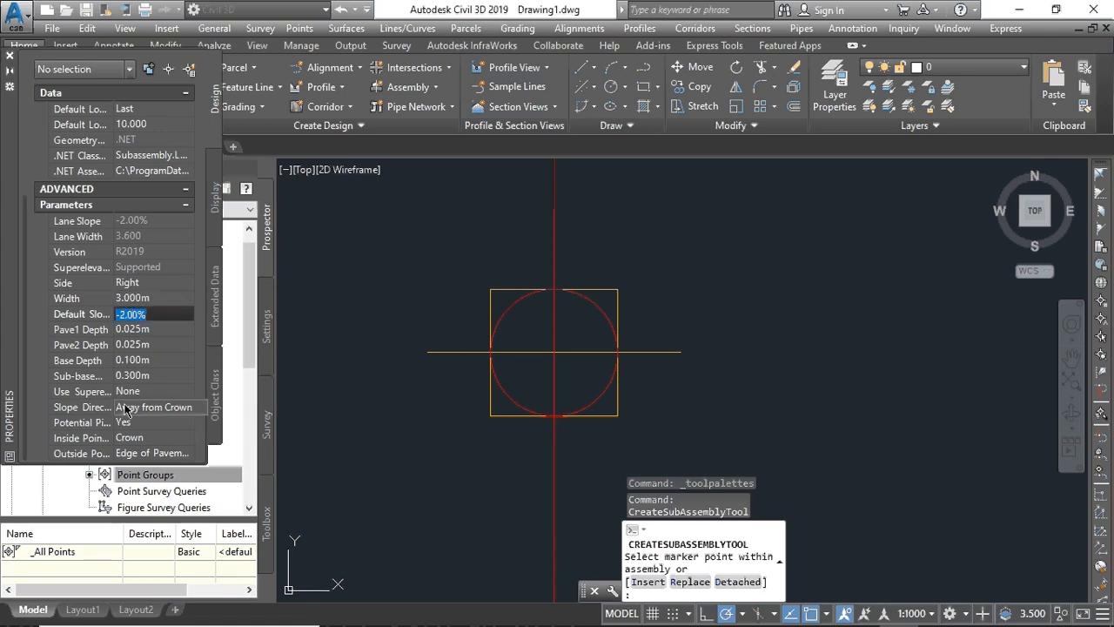
pyautogui.click(131, 377)
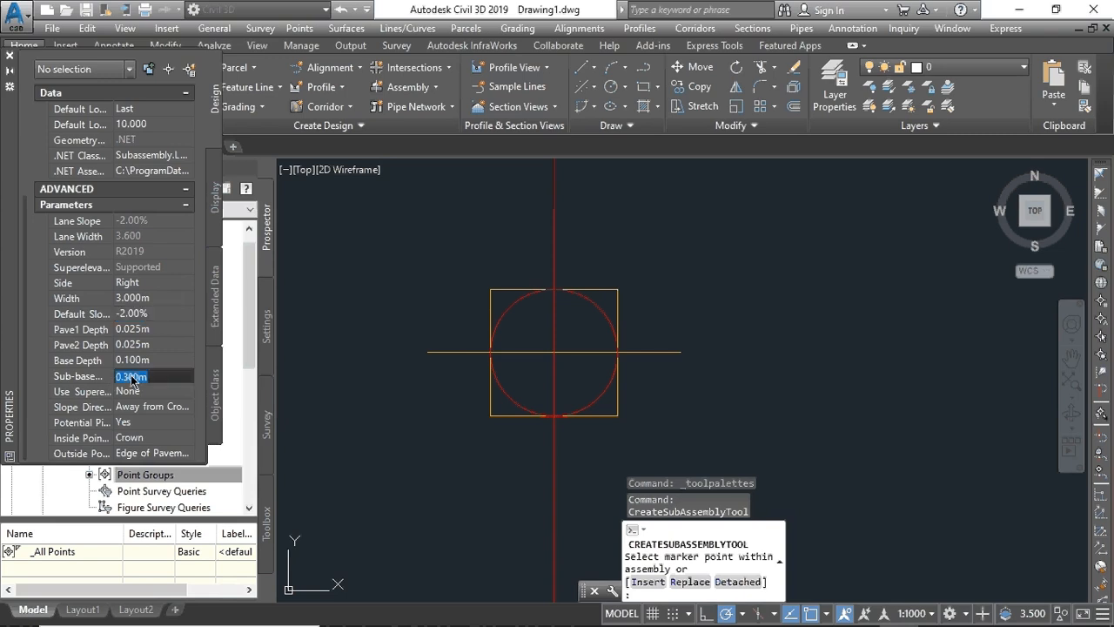
pyautogui.write('0.5')
pyautogui.press('Return')
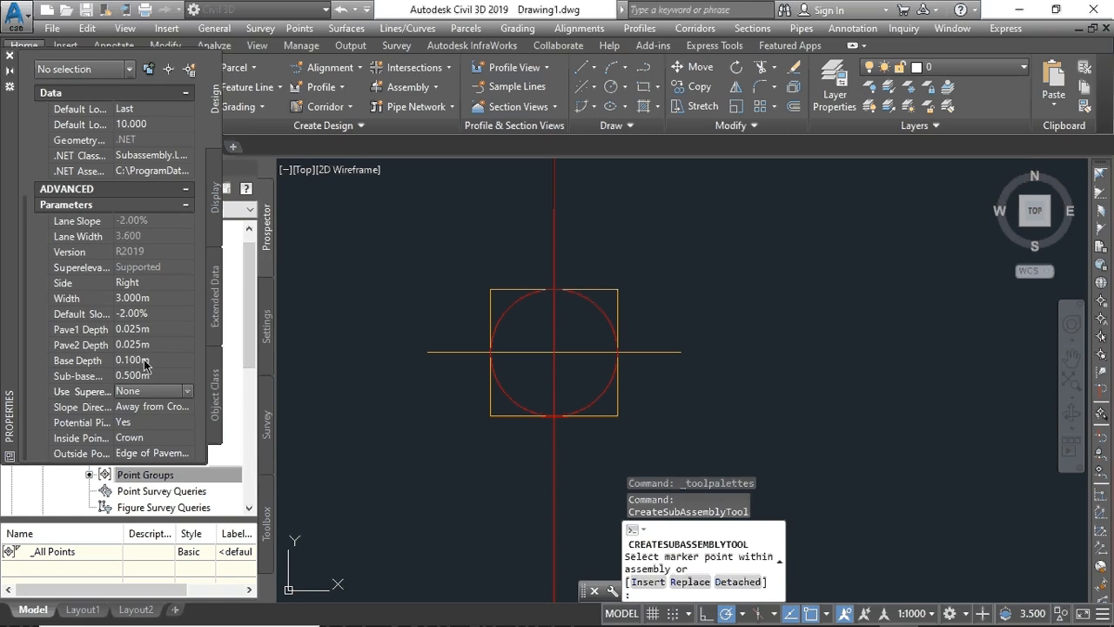
# - Set Base Depth to 0.400m, Pave2 Depth to 0.150m and Pave1 Depth to 0.100m
pyautogui.click(145, 362)
pyautogui.write('0.')
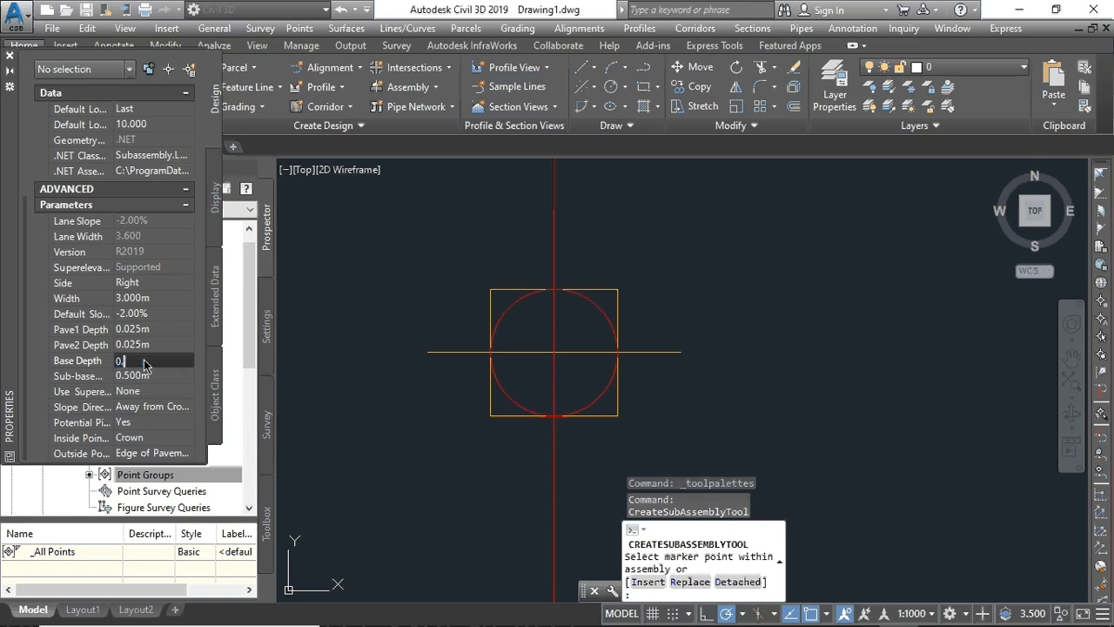
pyautogui.write('4')
pyautogui.press('Return')
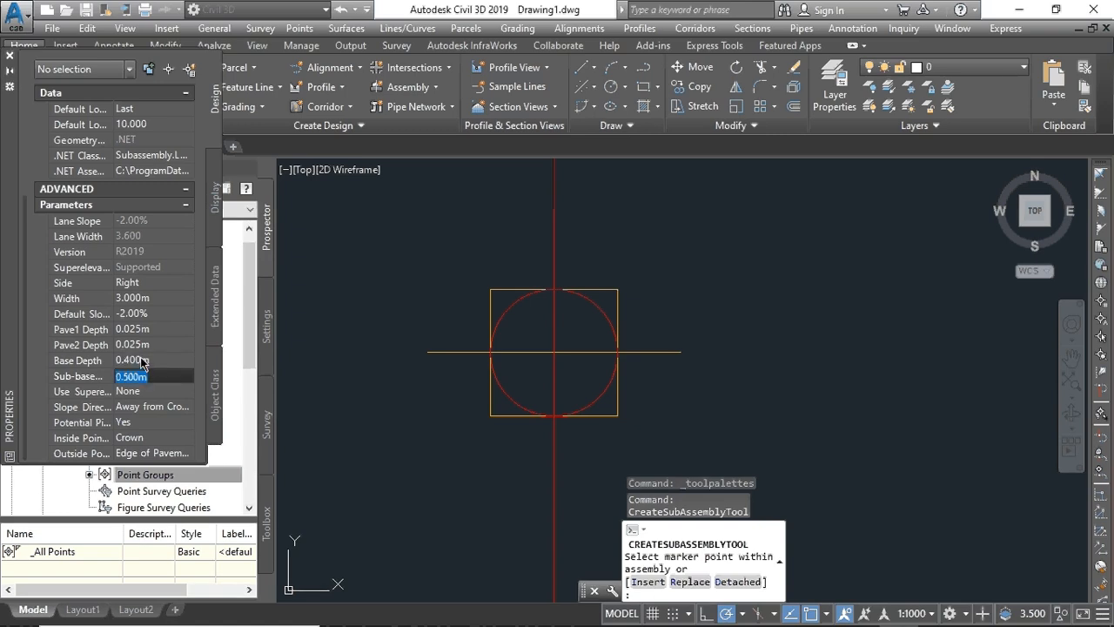
pyautogui.click(141, 346)
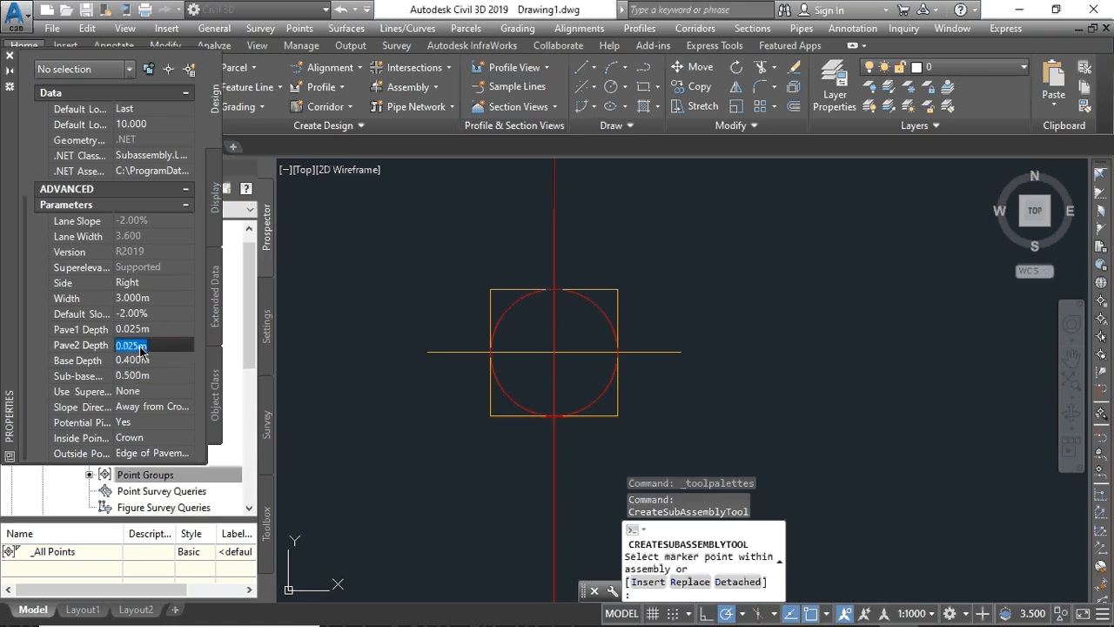
pyautogui.write('0.15')
pyautogui.press('Return')
pyautogui.click(147, 361)
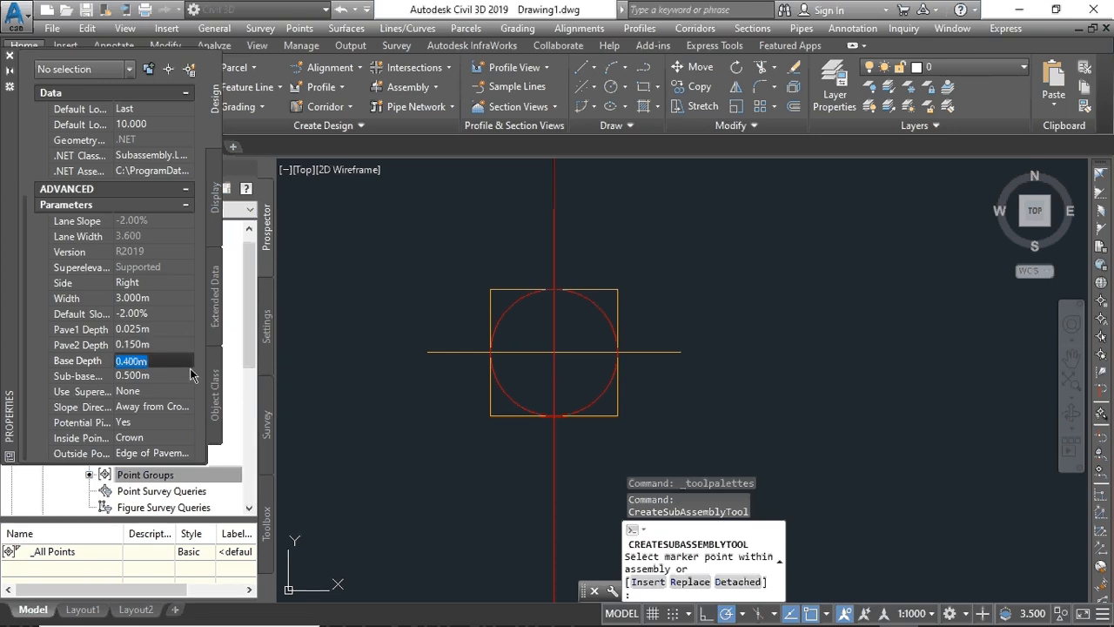
pyautogui.click(142, 331)
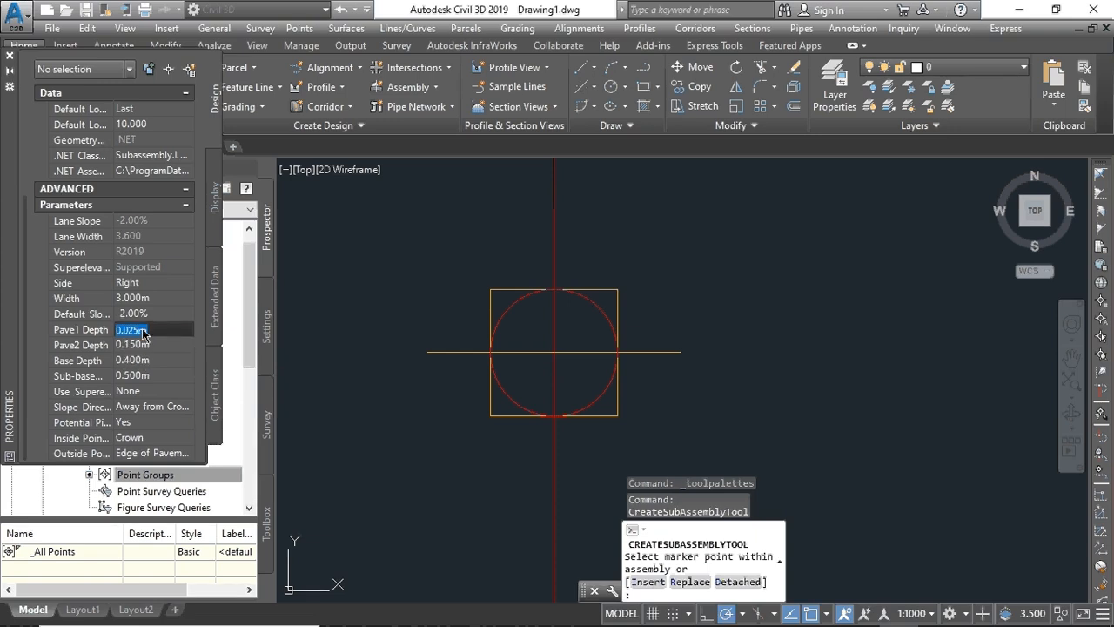
pyautogui.write('0.1')
pyautogui.press('Tab')
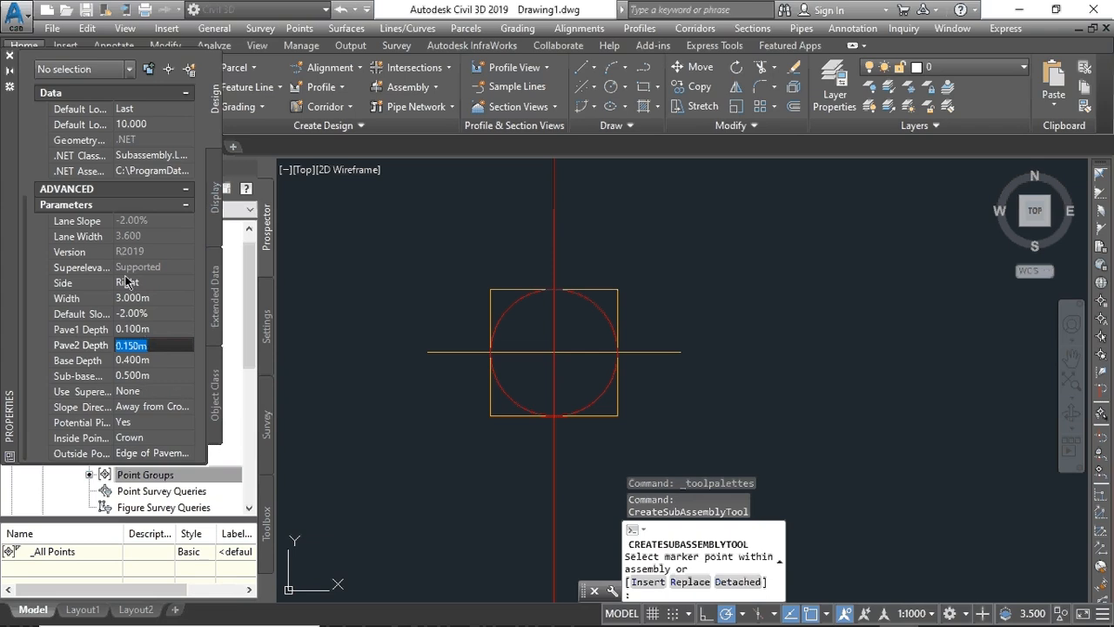
pyautogui.scroll(2, 615, 398)
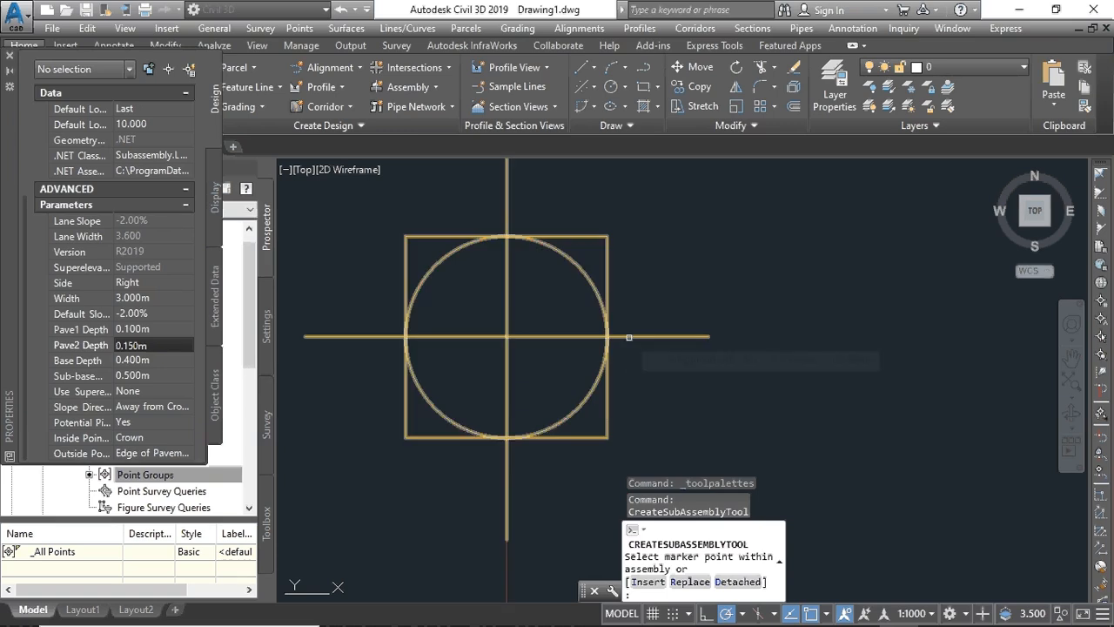
# - Switch the LaneSuperelevationAOR Side to Left so Assembly AC has lanes on both sides
pyautogui.scroll(-3, 628, 337)
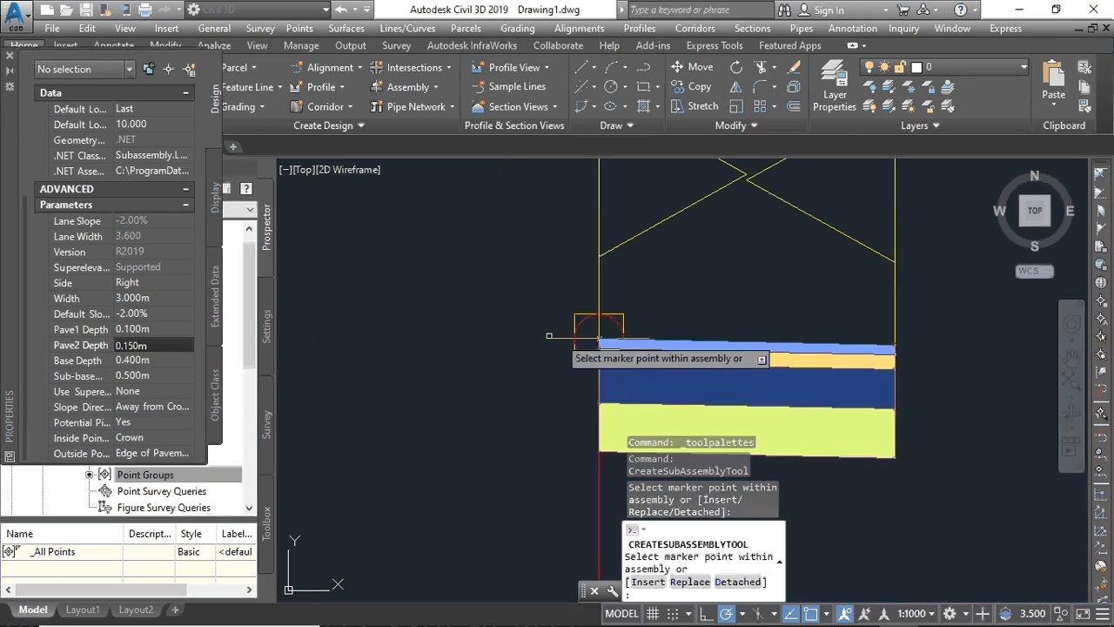
pyautogui.click(170, 286)
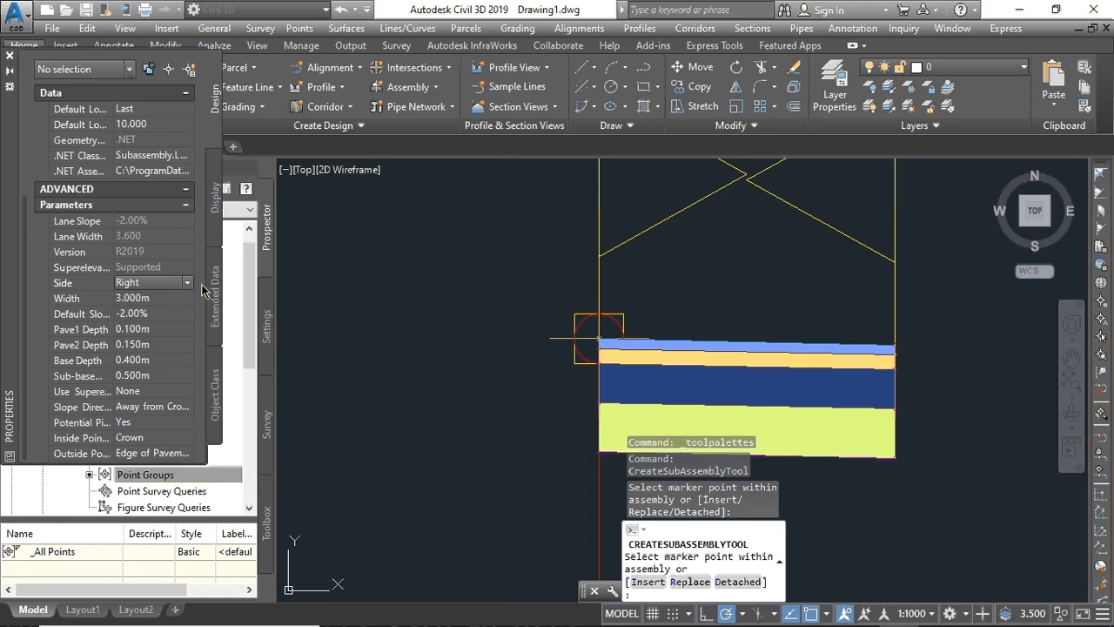
pyautogui.click(187, 283)
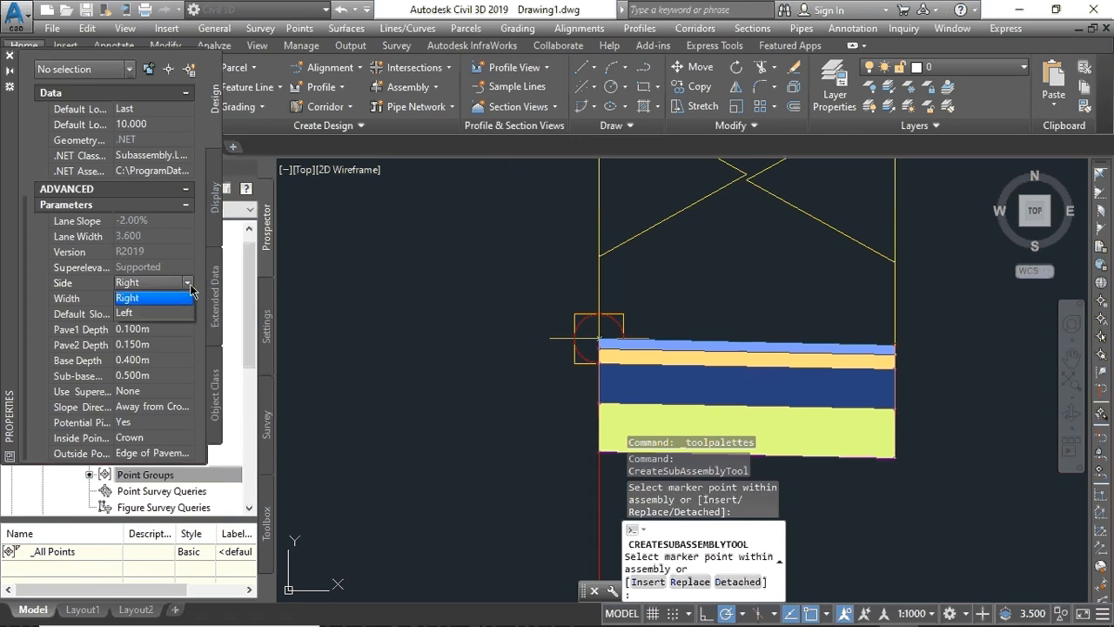
pyautogui.click(153, 314)
pyautogui.scroll(5, 499, 380)
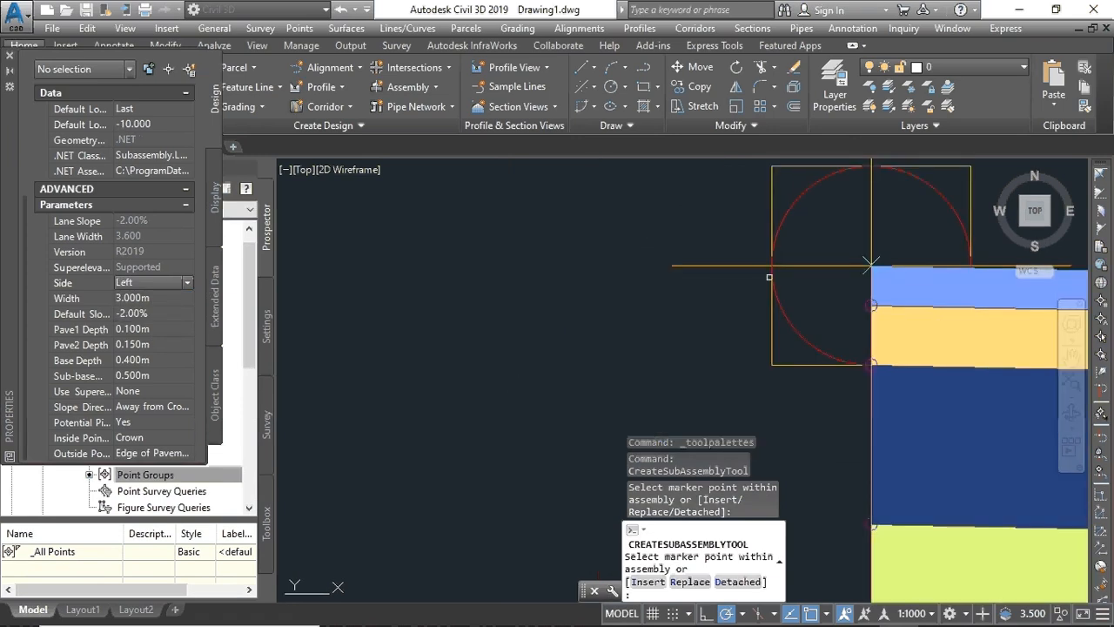
pyautogui.scroll(-5, 768, 372)
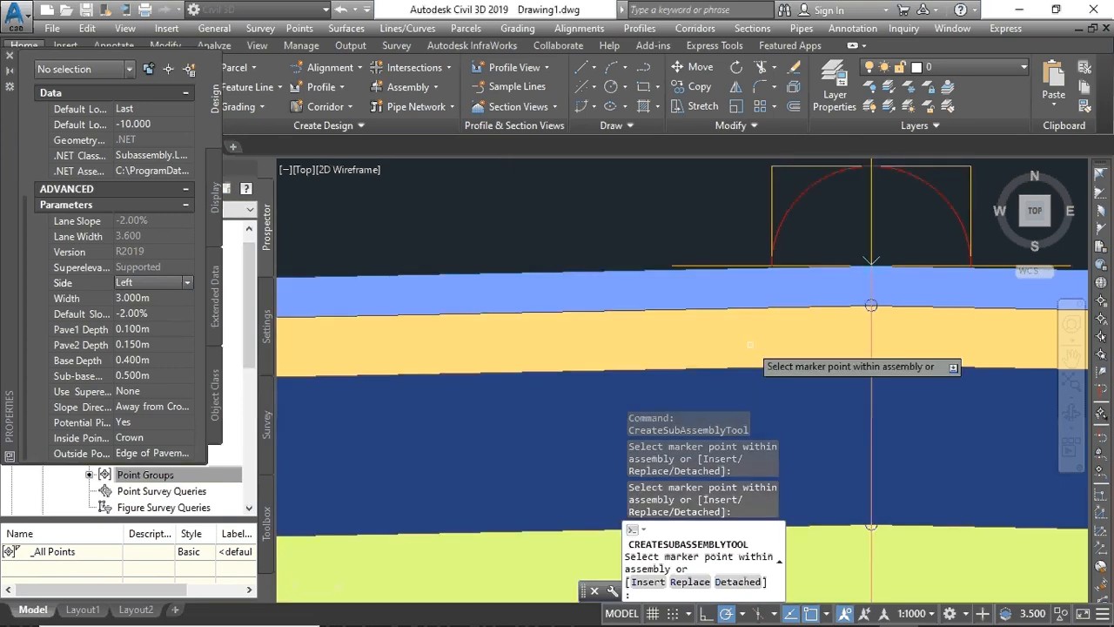
pyautogui.scroll(3, 768, 373)
pyautogui.scroll(-2, 768, 373)
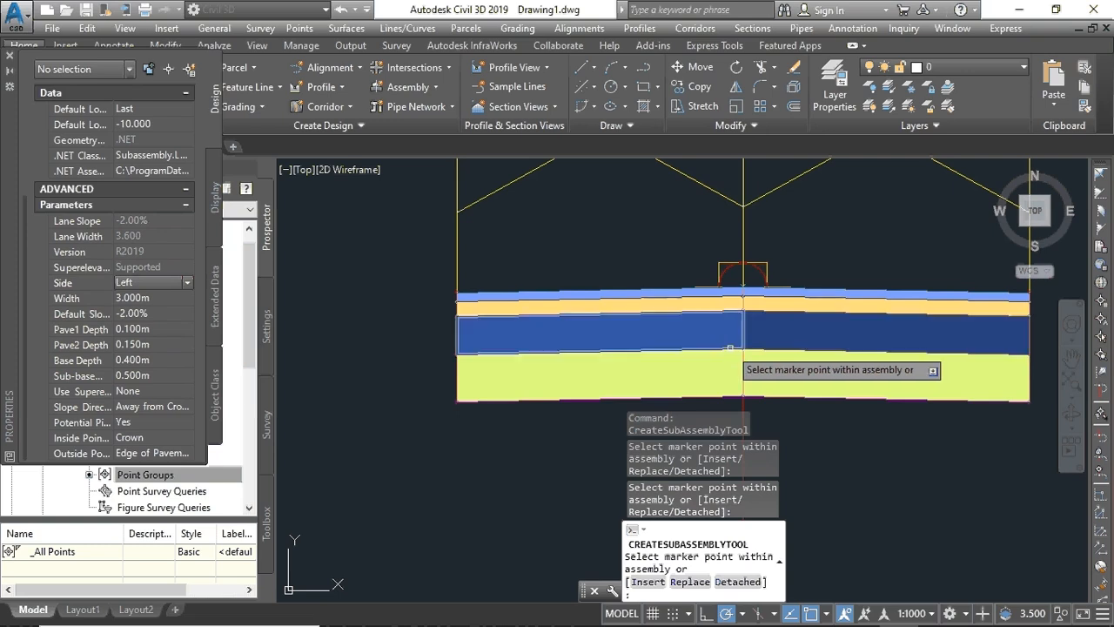
pyautogui.scroll(-2, 736, 347)
pyautogui.scroll(2, 736, 348)
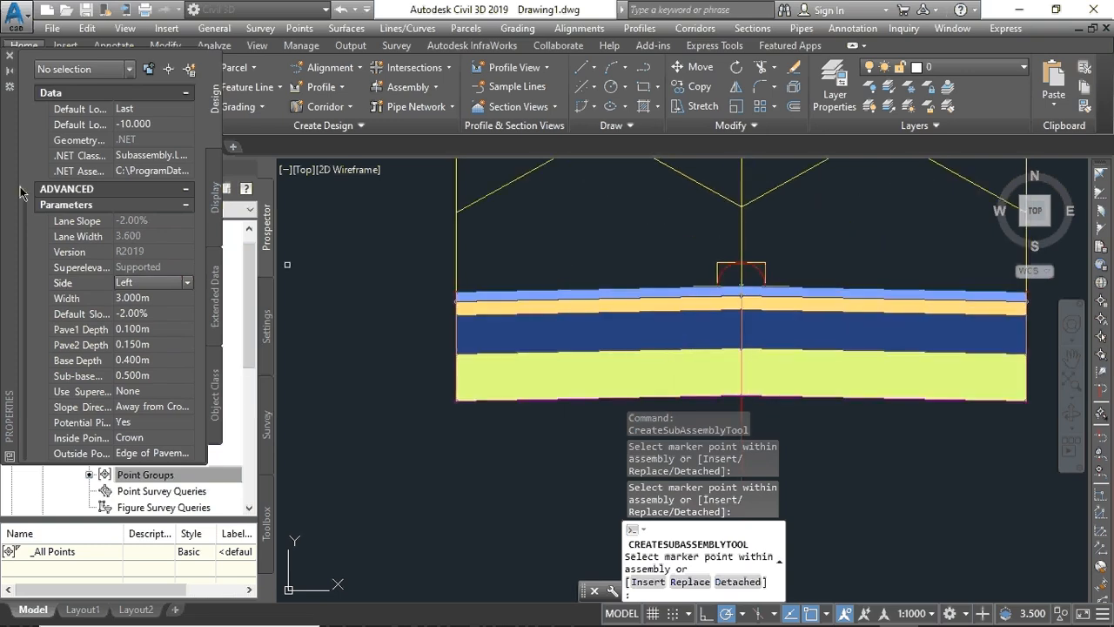
pyautogui.click(10, 56)
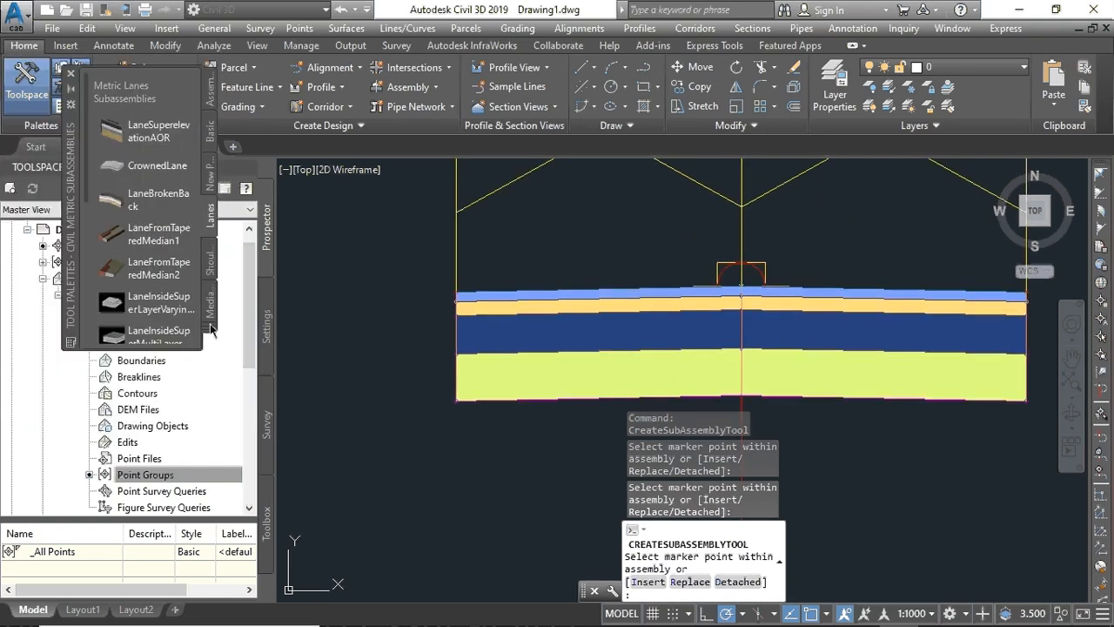
# - Pick ShoulderExtendAll from the Shoulders tab and set its Daylight Width to 1.500m
pyautogui.click(210, 258)
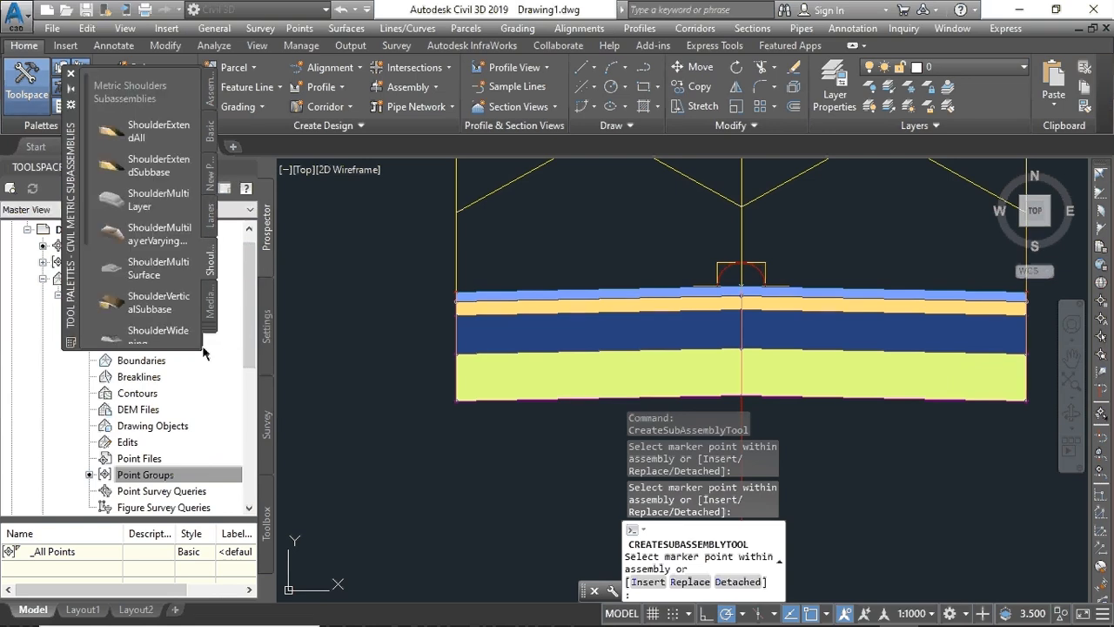
pyautogui.click(135, 143)
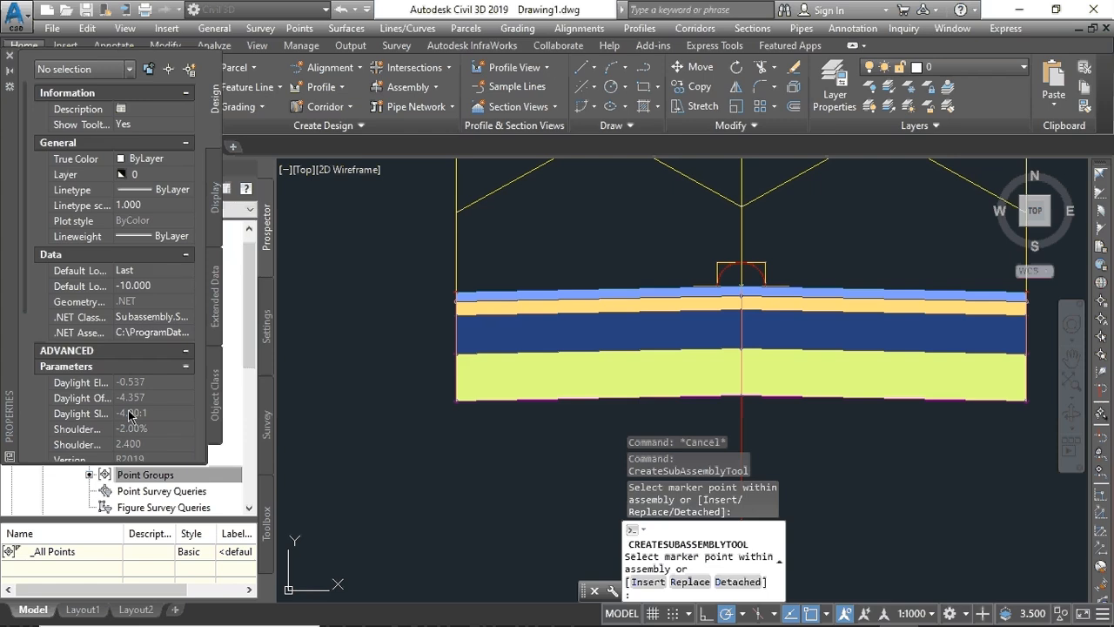
pyautogui.scroll(-2, 130, 416)
pyautogui.scroll(3, 131, 416)
pyautogui.scroll(-5, 133, 415)
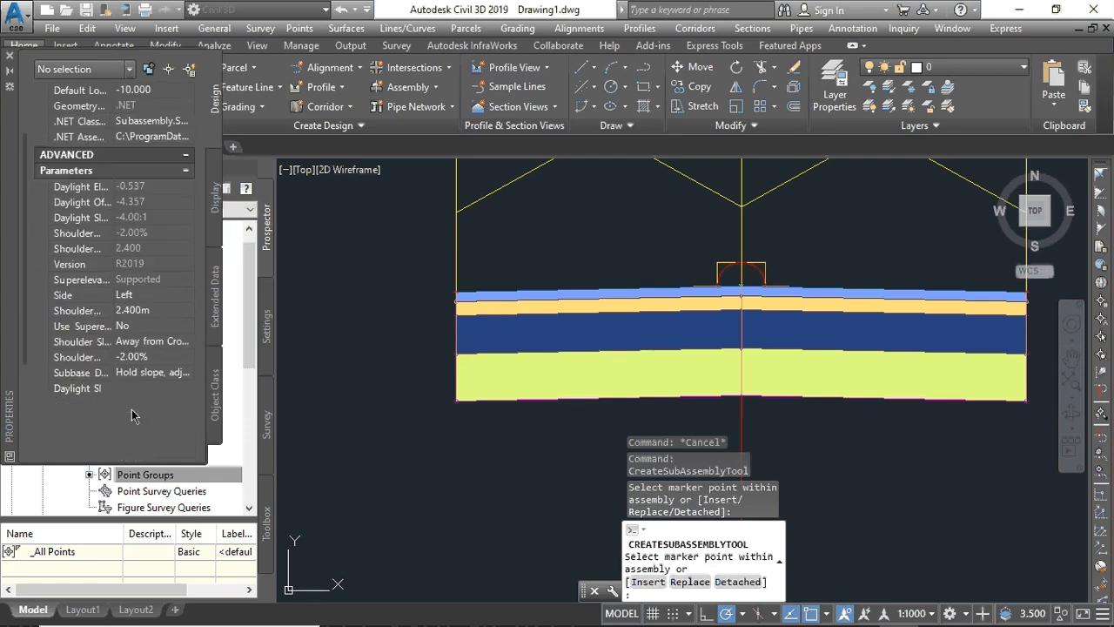
pyautogui.scroll(-1, 133, 416)
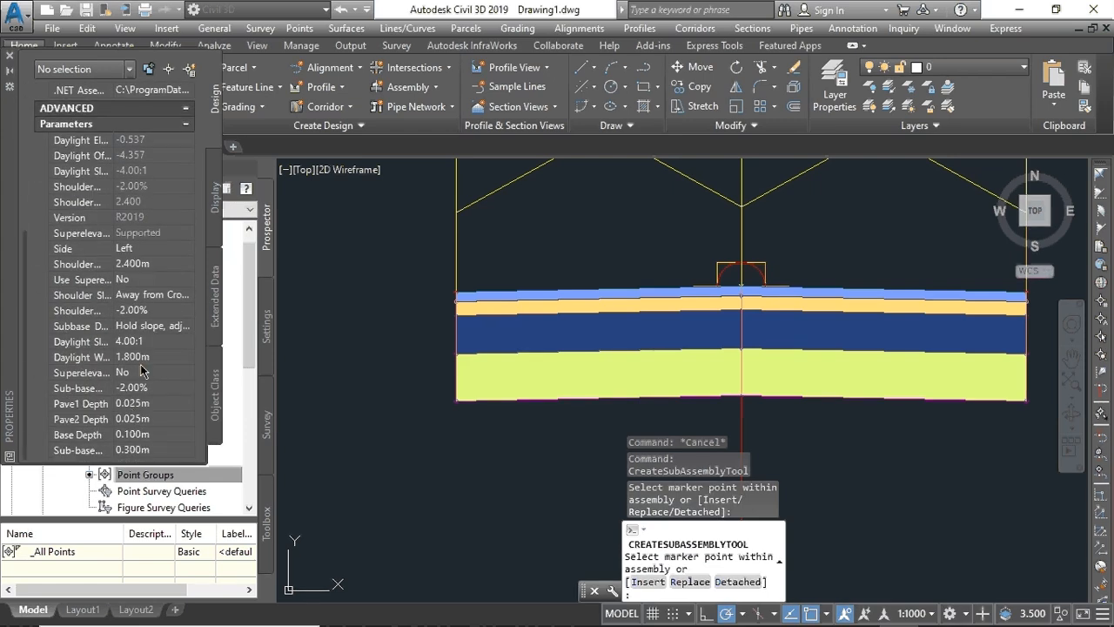
pyautogui.click(127, 359)
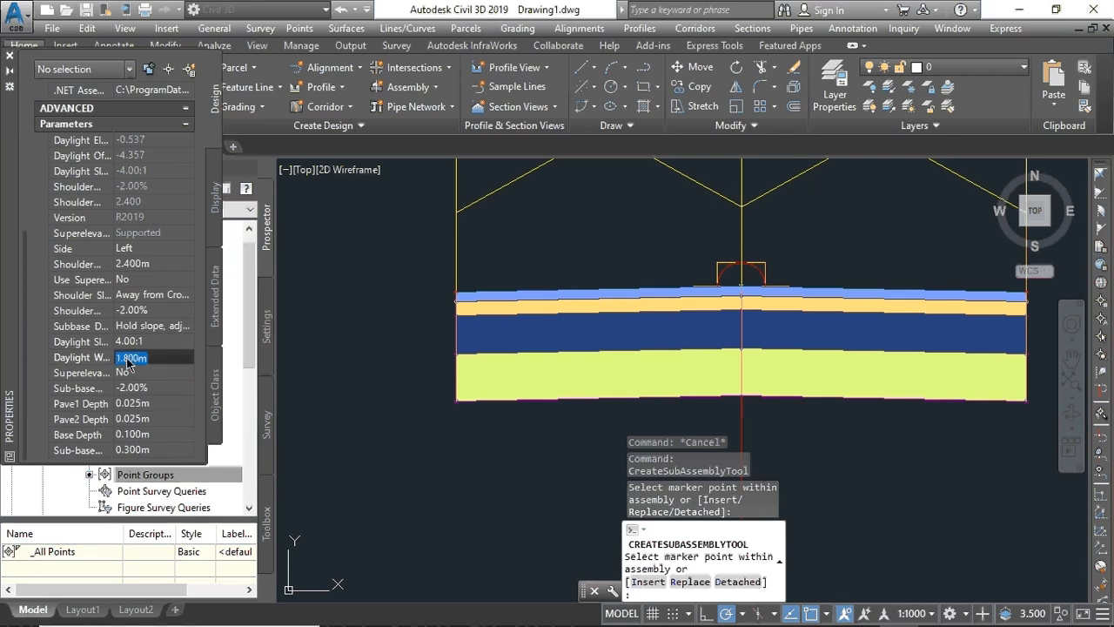
pyautogui.write('1.5')
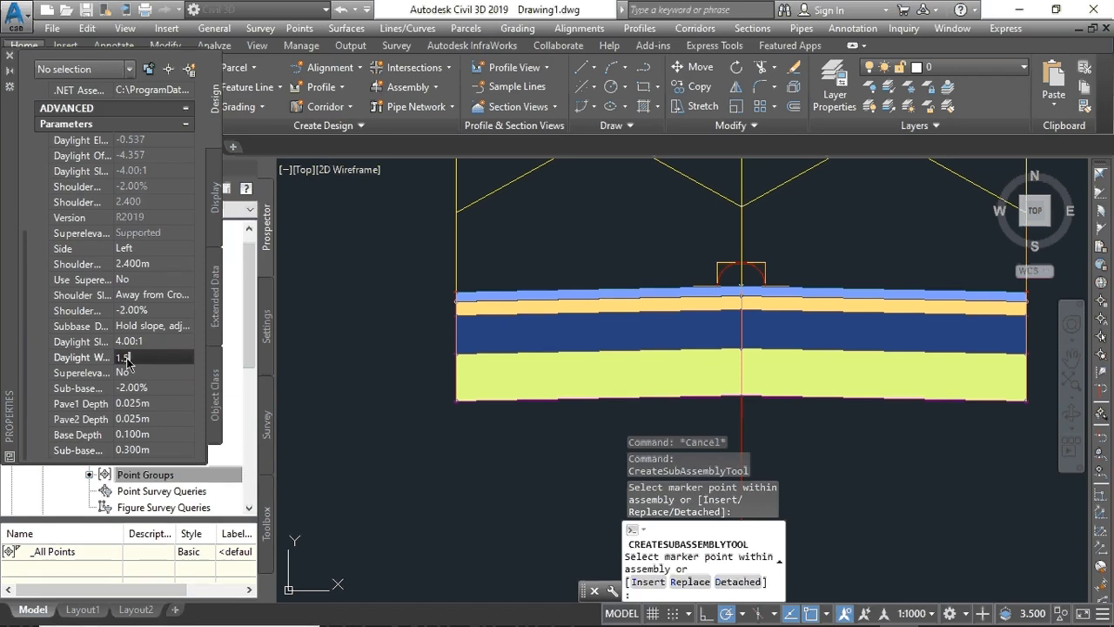
pyautogui.press('Return')
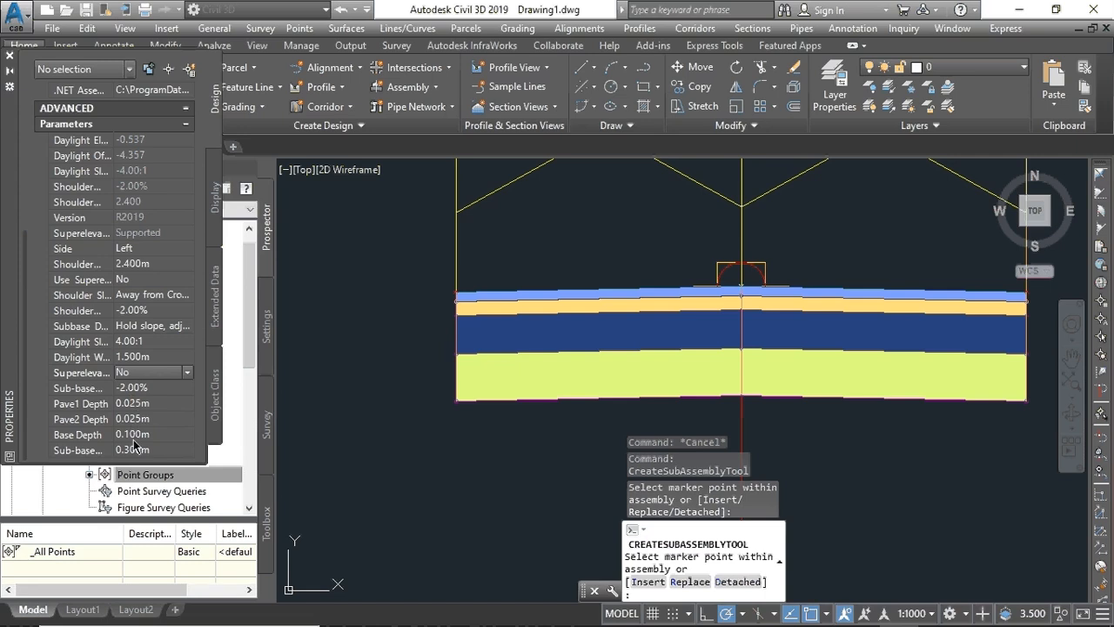
pyautogui.scroll(5, 135, 434)
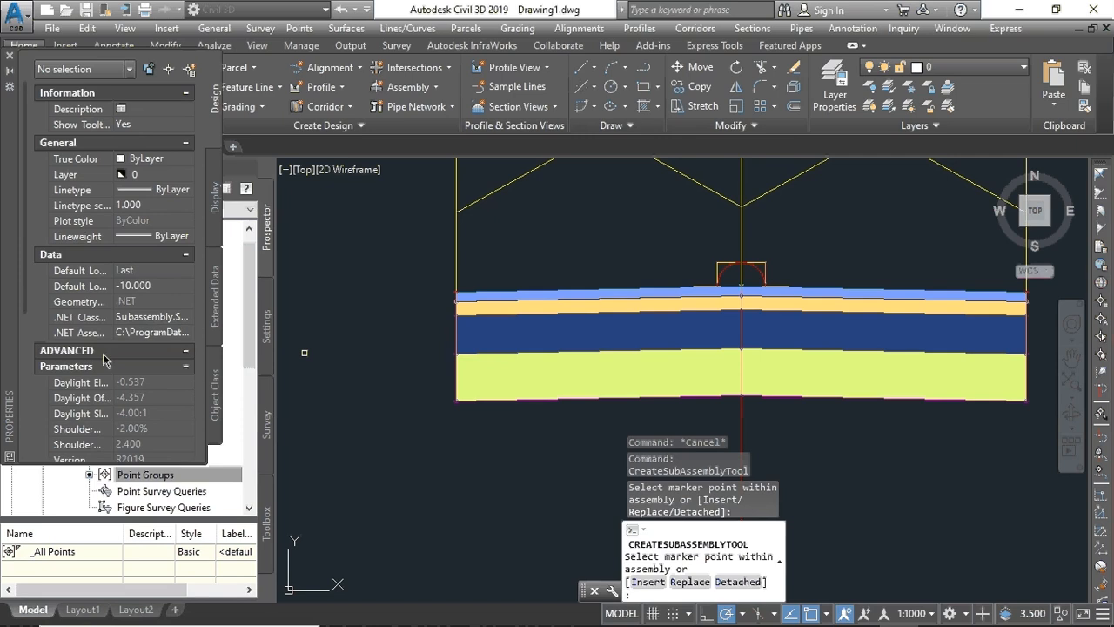
pyautogui.scroll(-4, 109, 361)
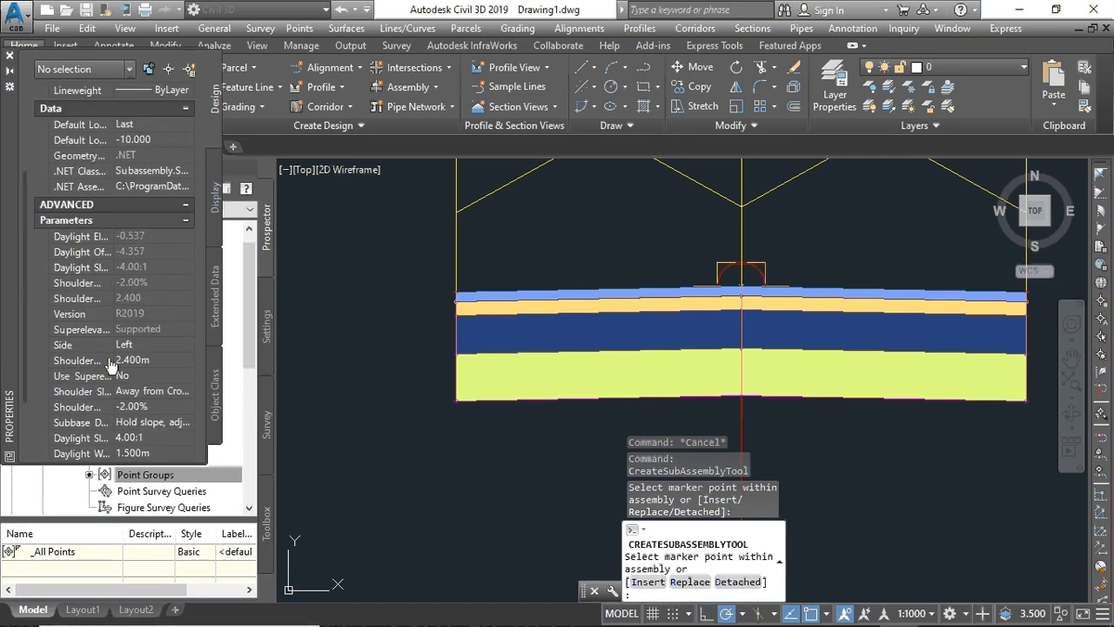
pyautogui.scroll(3, 111, 365)
pyautogui.scroll(-4, 110, 366)
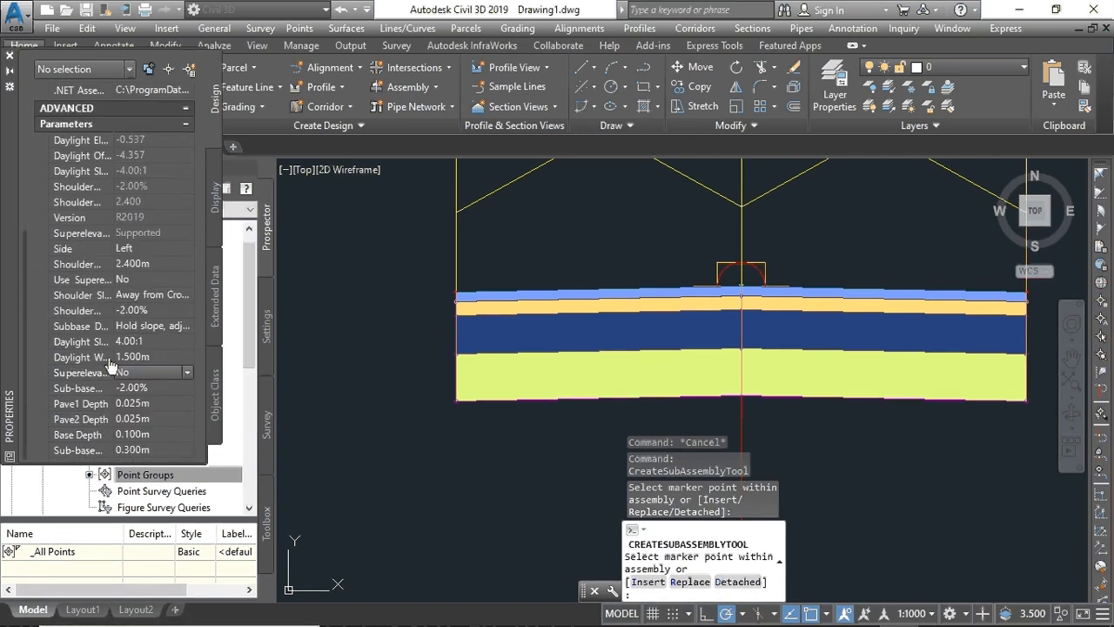
pyautogui.scroll(3, 111, 366)
pyautogui.scroll(2, 111, 366)
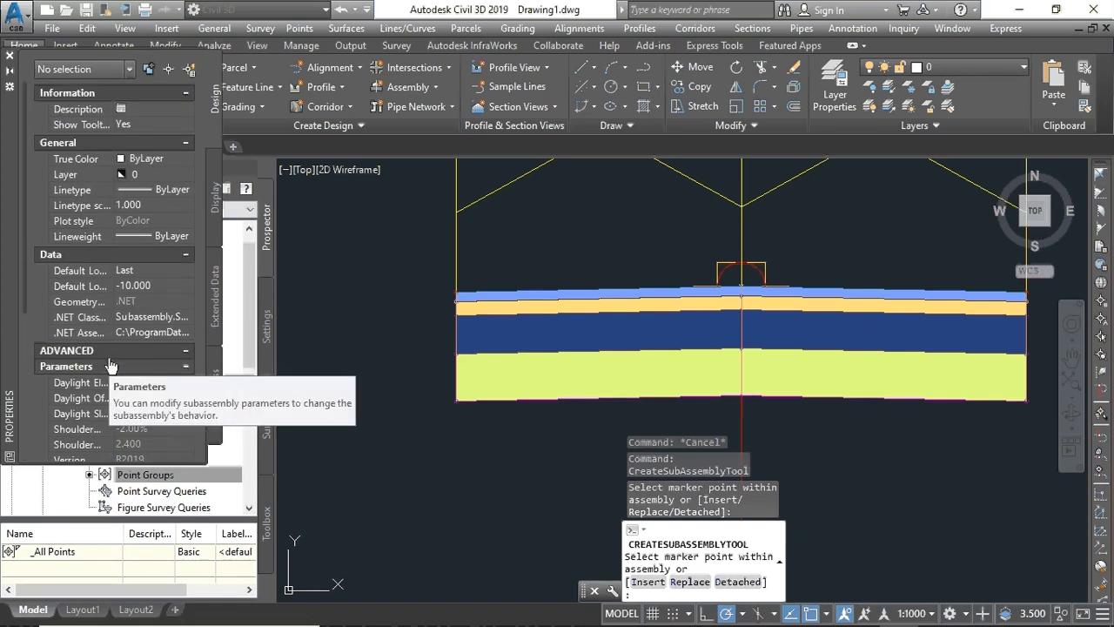
pyautogui.scroll(-4, 111, 366)
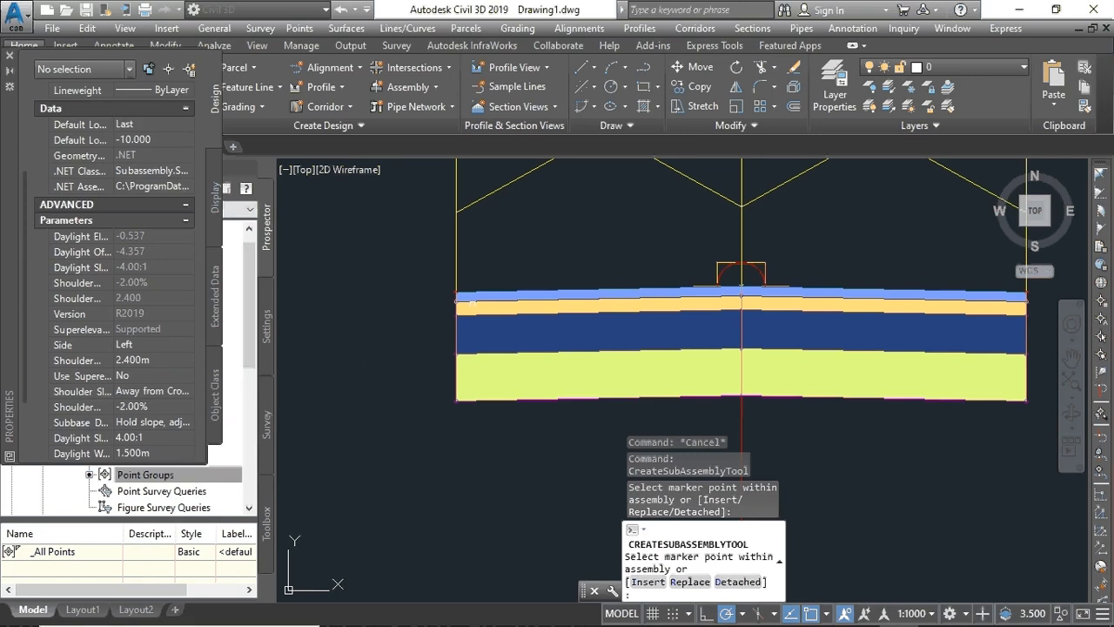
pyautogui.scroll(5, 448, 304)
pyautogui.scroll(5, 449, 304)
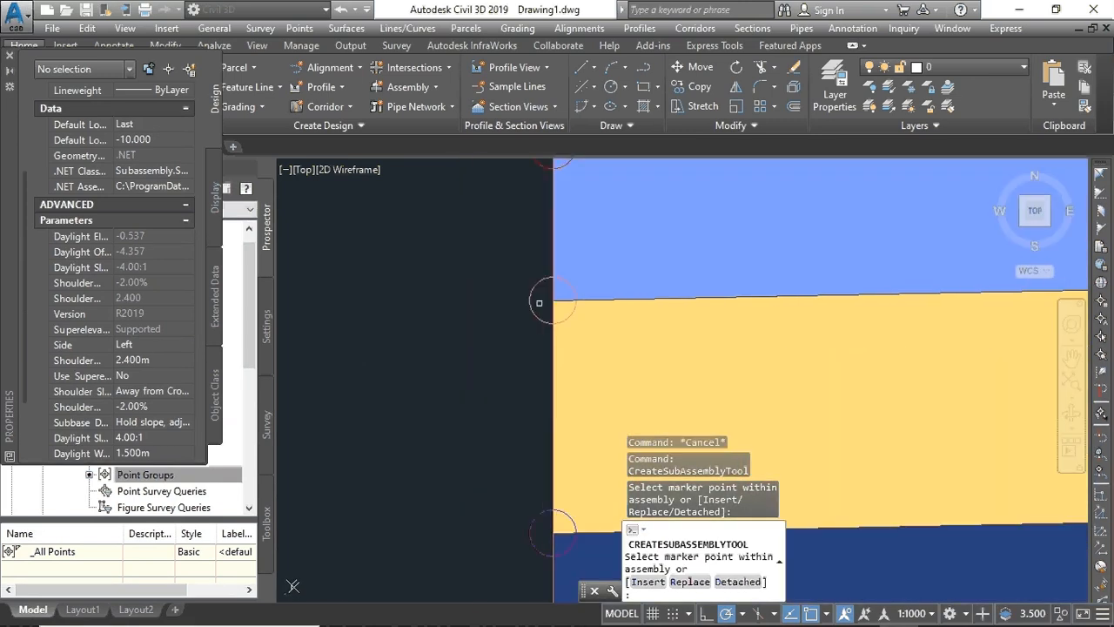
pyautogui.scroll(-6, 554, 303)
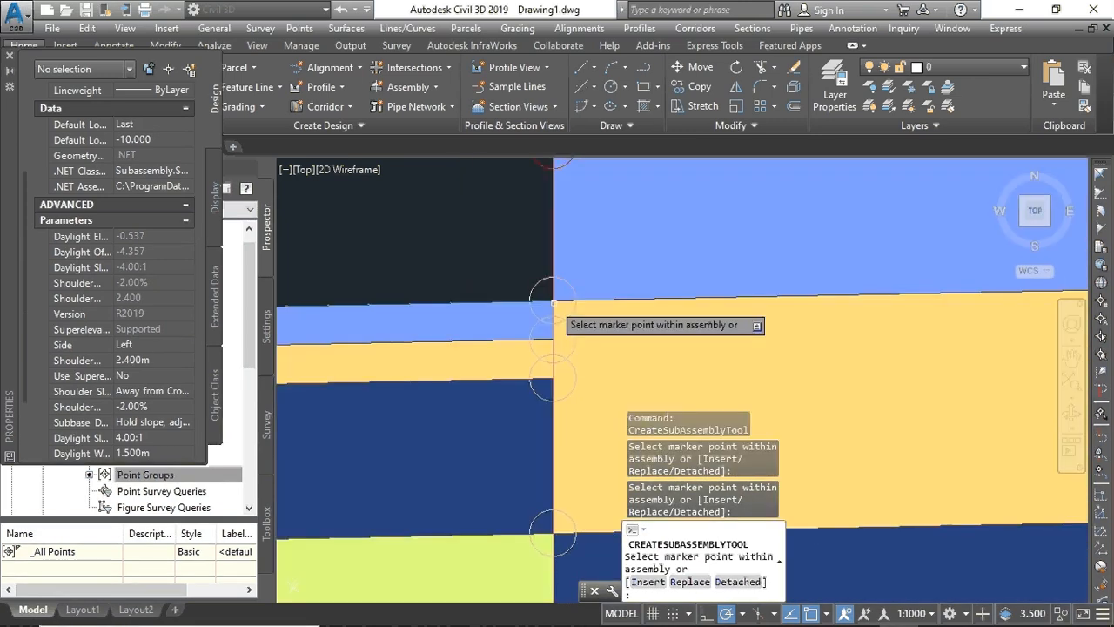
# - Switch the ShoulderExtendAll Side to Right and add the matching right-edge shoulder
pyautogui.moveTo(890, 379); pyautogui.dragTo(593, 381, button='middle')
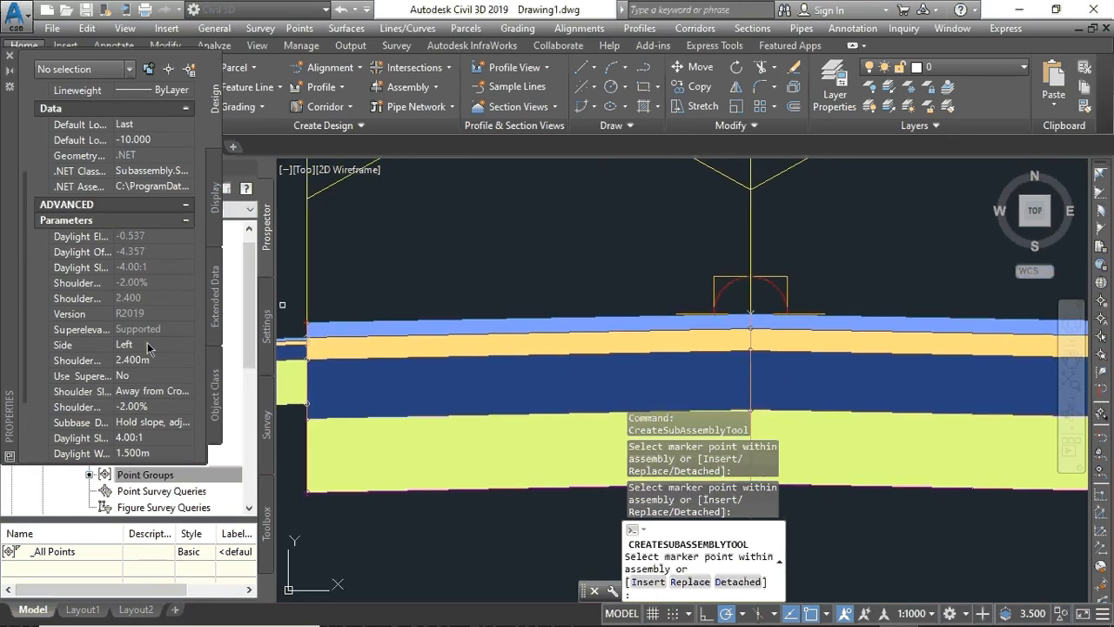
pyautogui.click(187, 347)
pyautogui.click(187, 346)
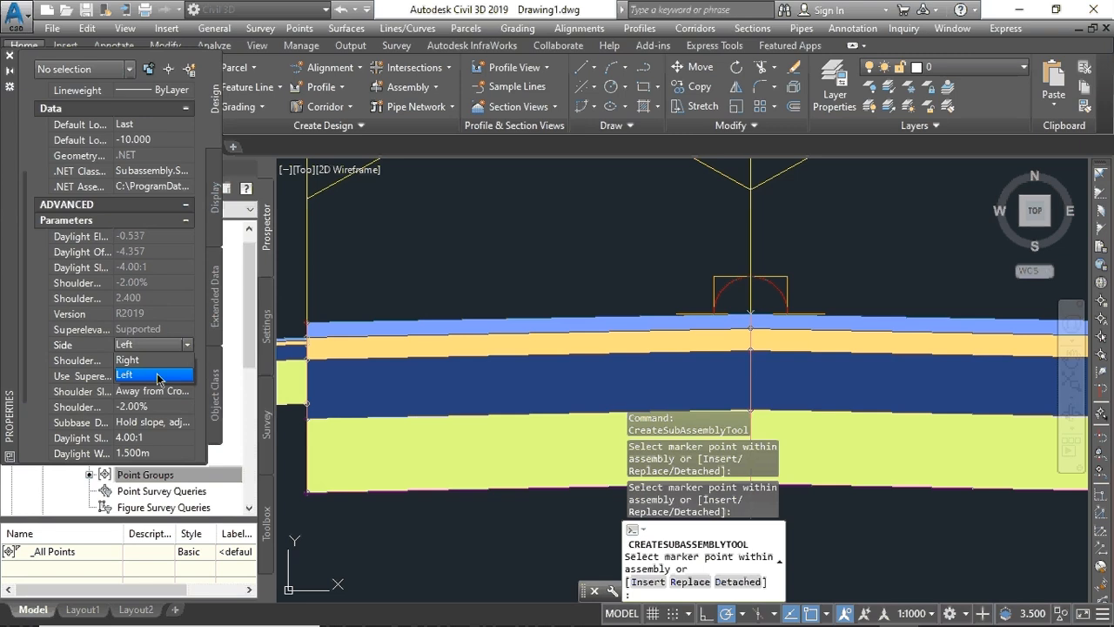
pyautogui.click(157, 361)
pyautogui.scroll(-3, 891, 380)
pyautogui.moveTo(826, 367); pyautogui.dragTo(679, 375, button='middle')
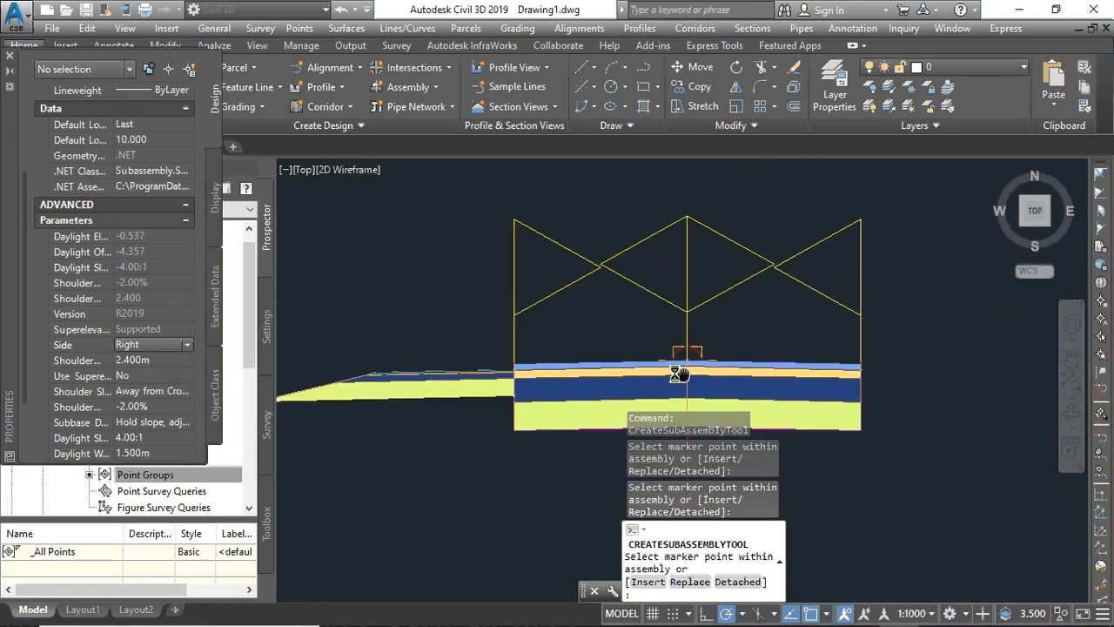
pyautogui.scroll(5, 679, 374)
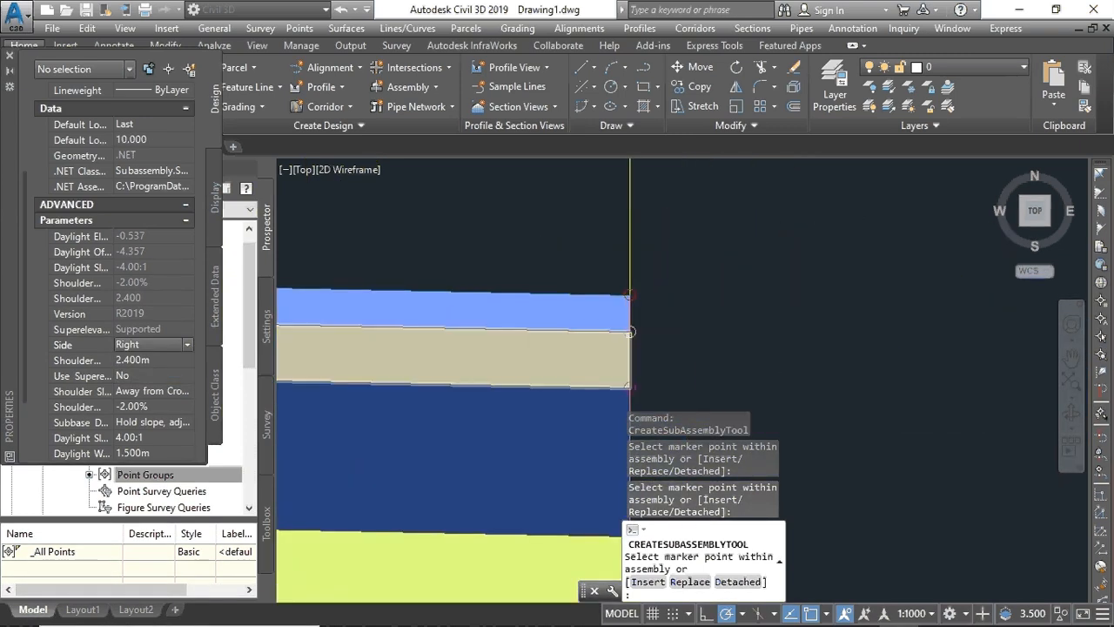
pyautogui.scroll(-5, 630, 332)
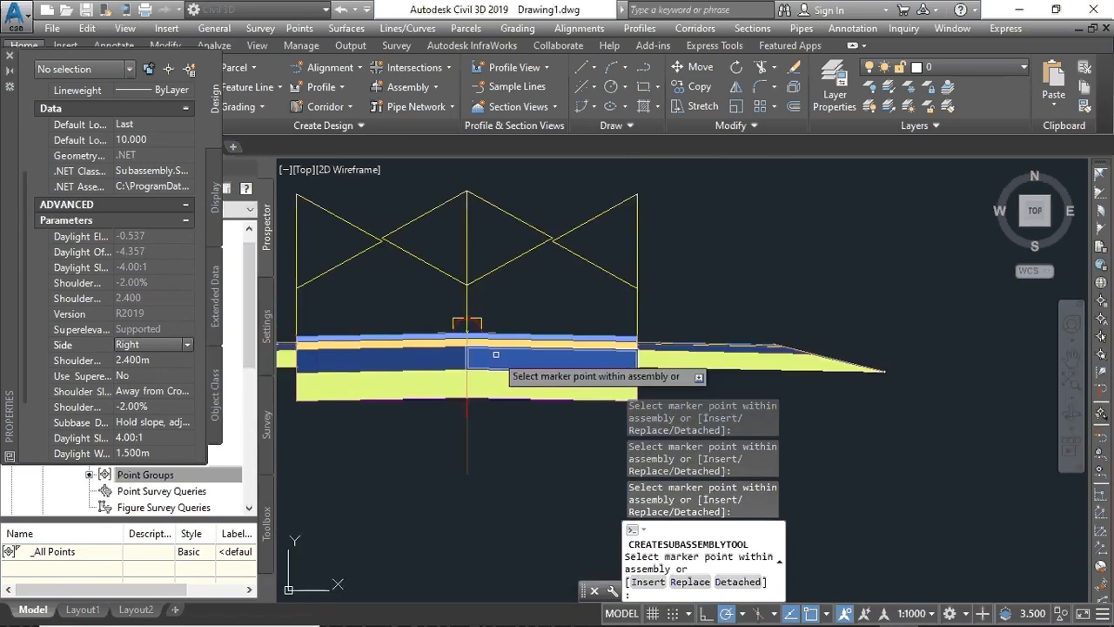
pyautogui.scroll(-4, 670, 345)
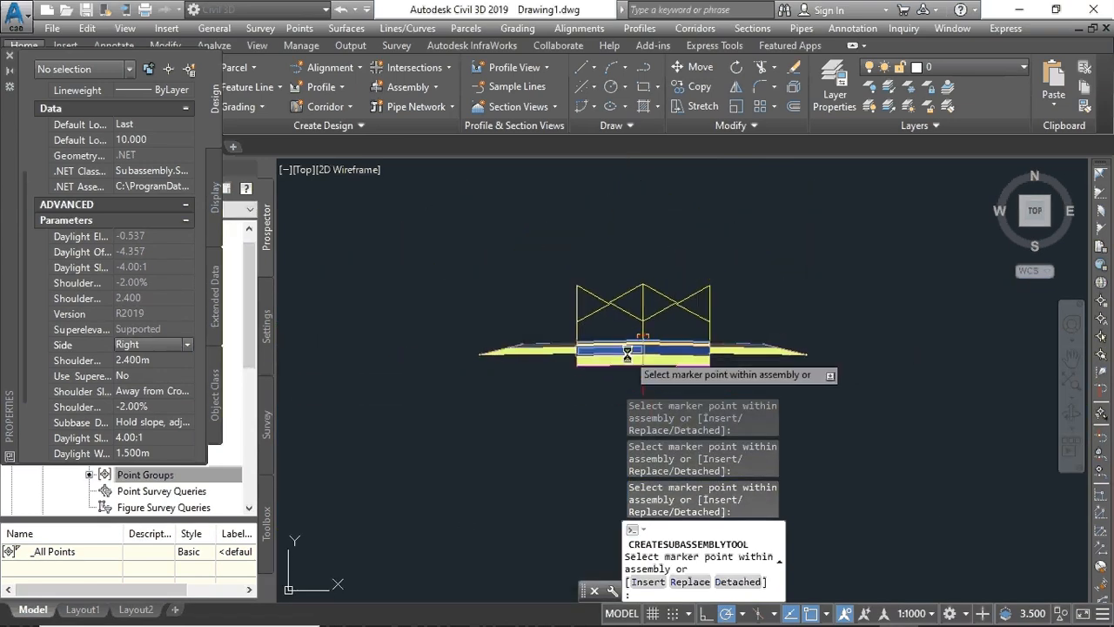
pyautogui.click(10, 56)
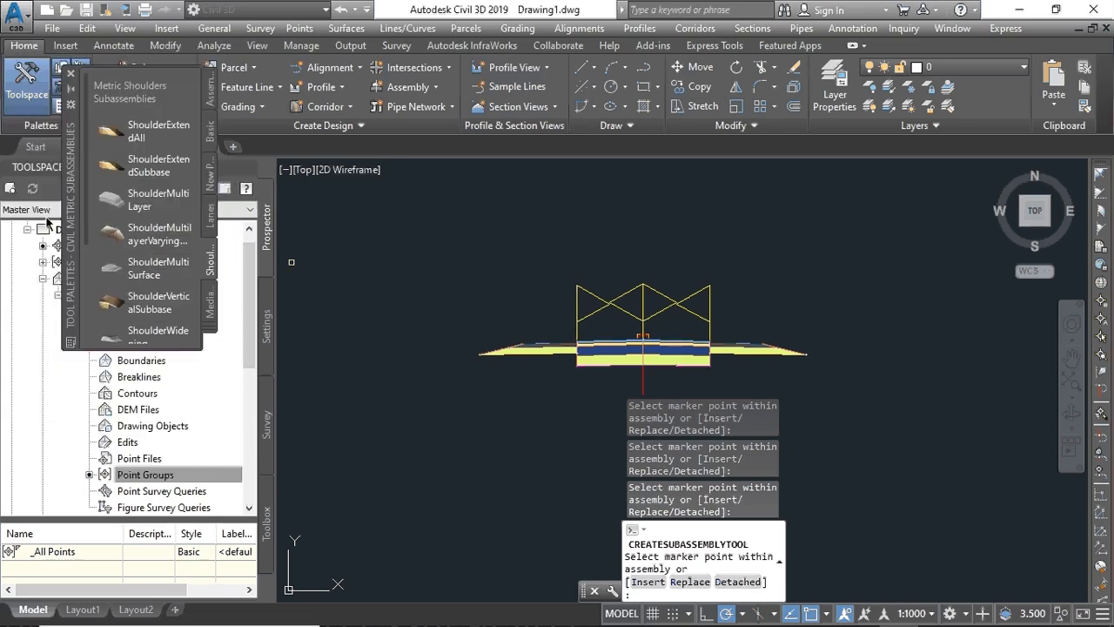
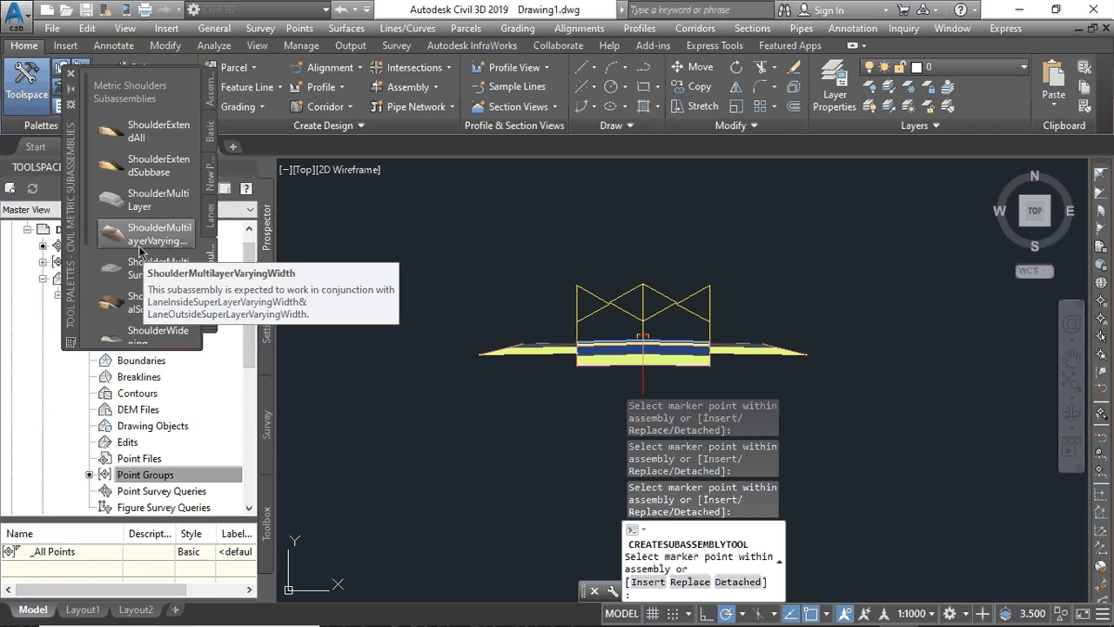
# - Collapse the Shoulders palette and zoom in on Assembly AC's pavement layers
pyautogui.scroll(-3, 139, 209)
pyautogui.scroll(3, 139, 209)
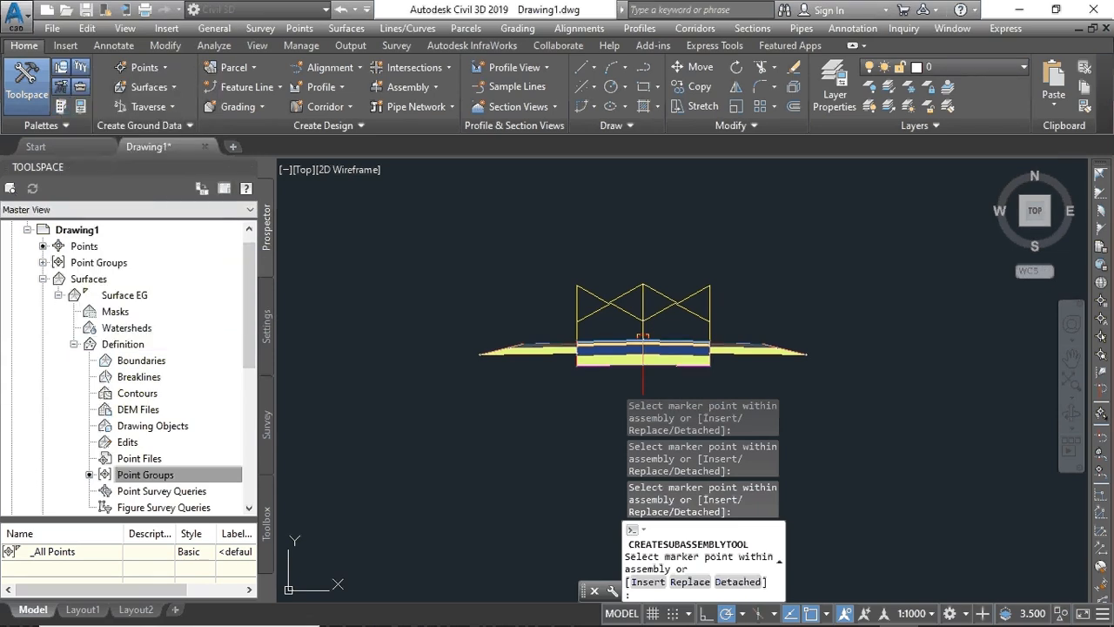
pyautogui.scroll(3, 615, 357)
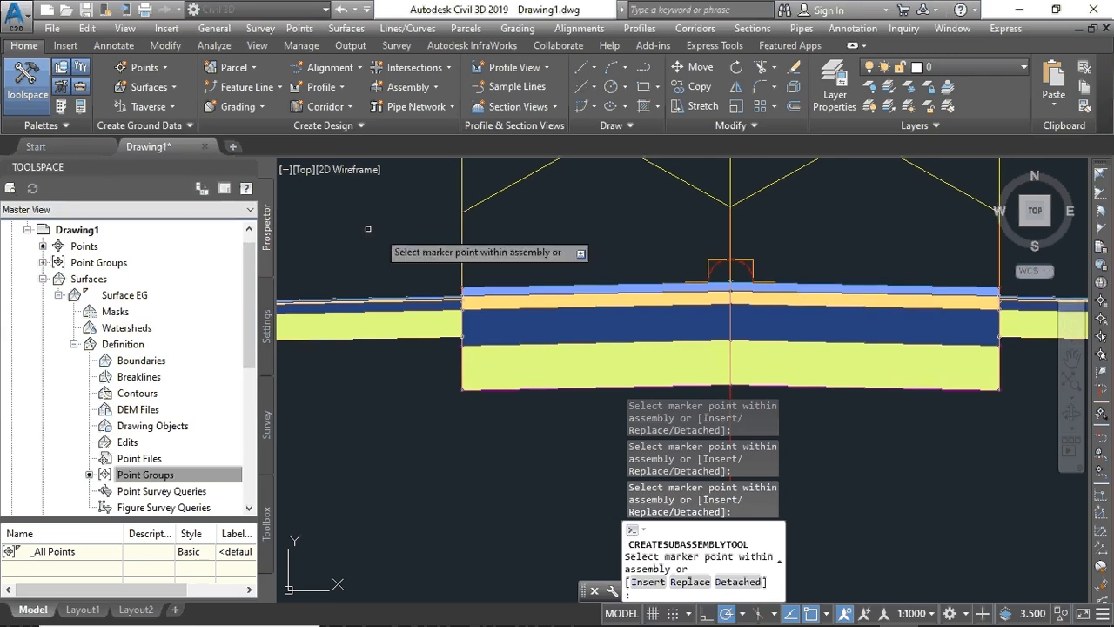
pyautogui.click(356, 68)
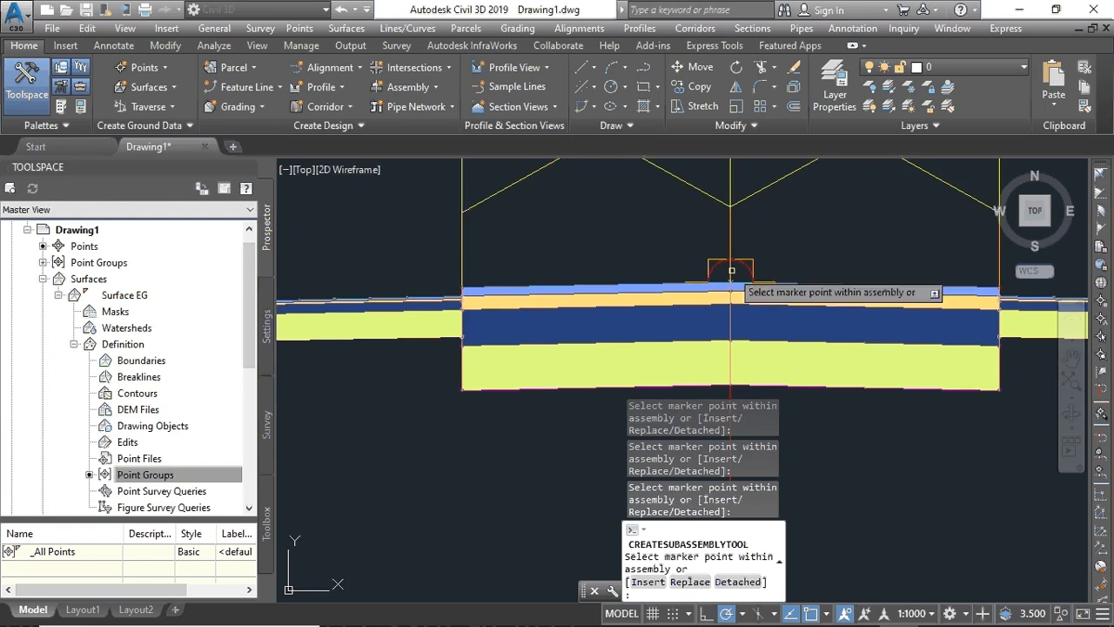
# - Cancel the pending subassembly placement and select the road assembly
pyautogui.rightClick(357, 410)
pyautogui.click(400, 438)
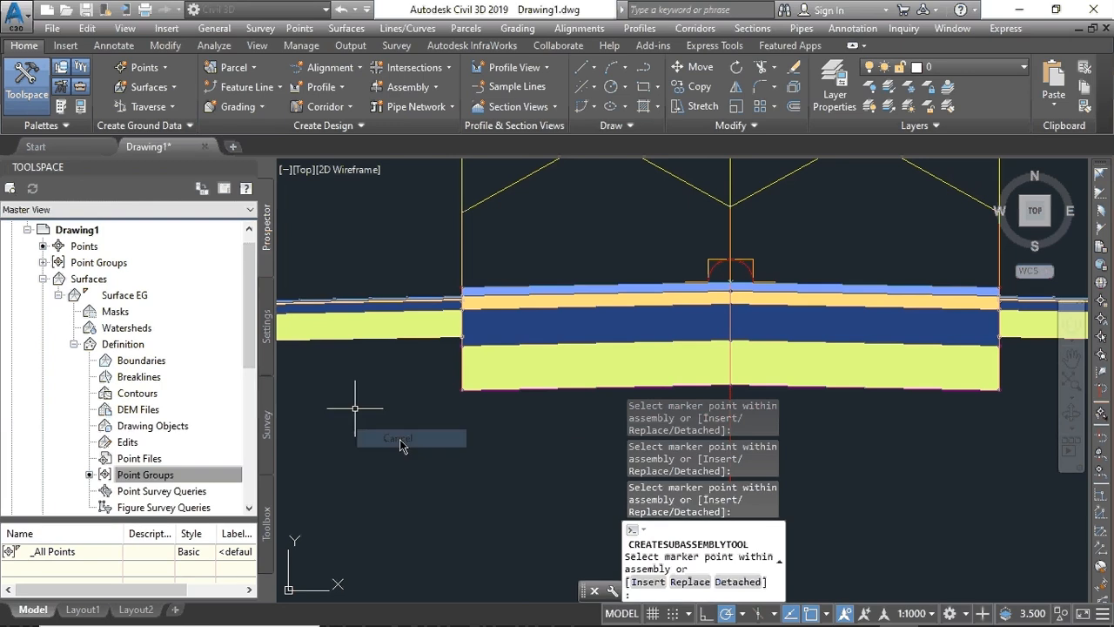
pyautogui.click(729, 281)
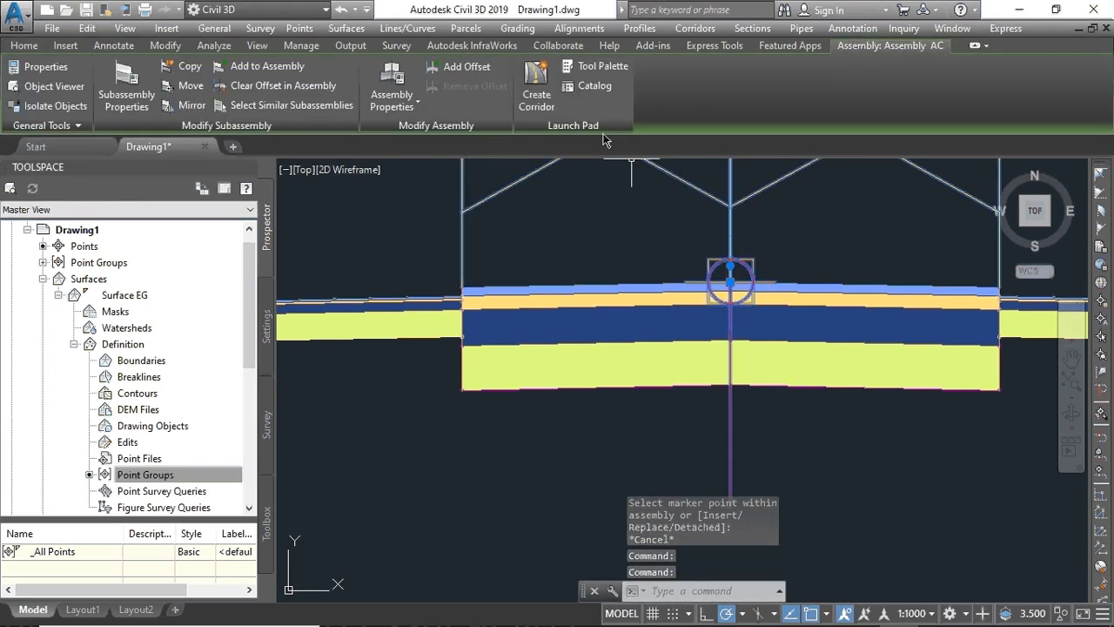
# - Bring up the Basic subassemblies palette and scroll to BasicCurbAndGutter
pyautogui.click(597, 66)
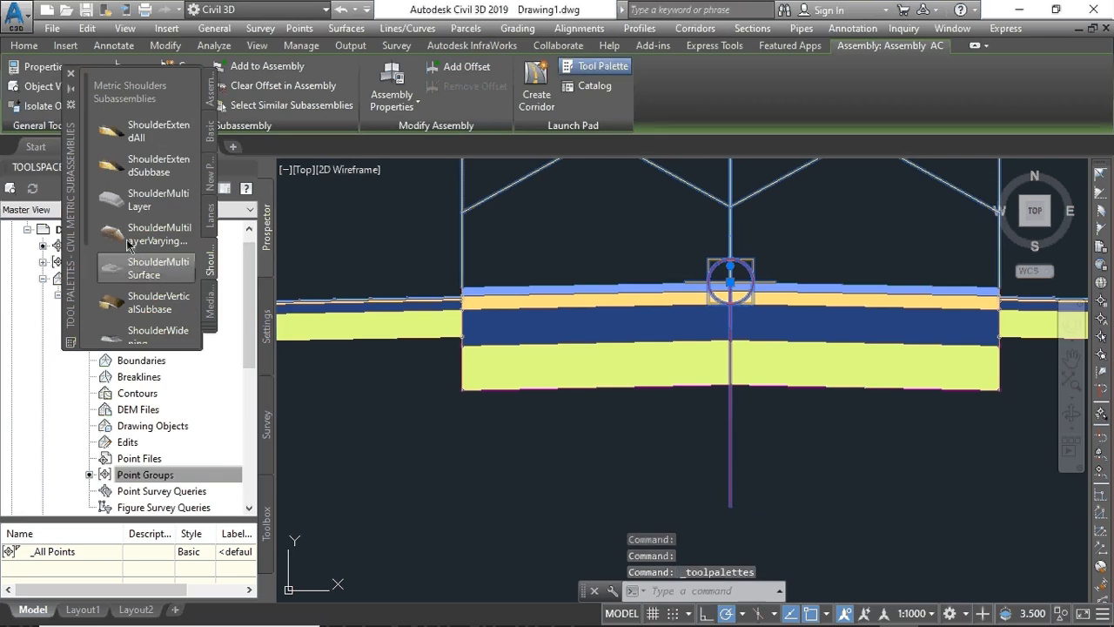
pyautogui.click(210, 129)
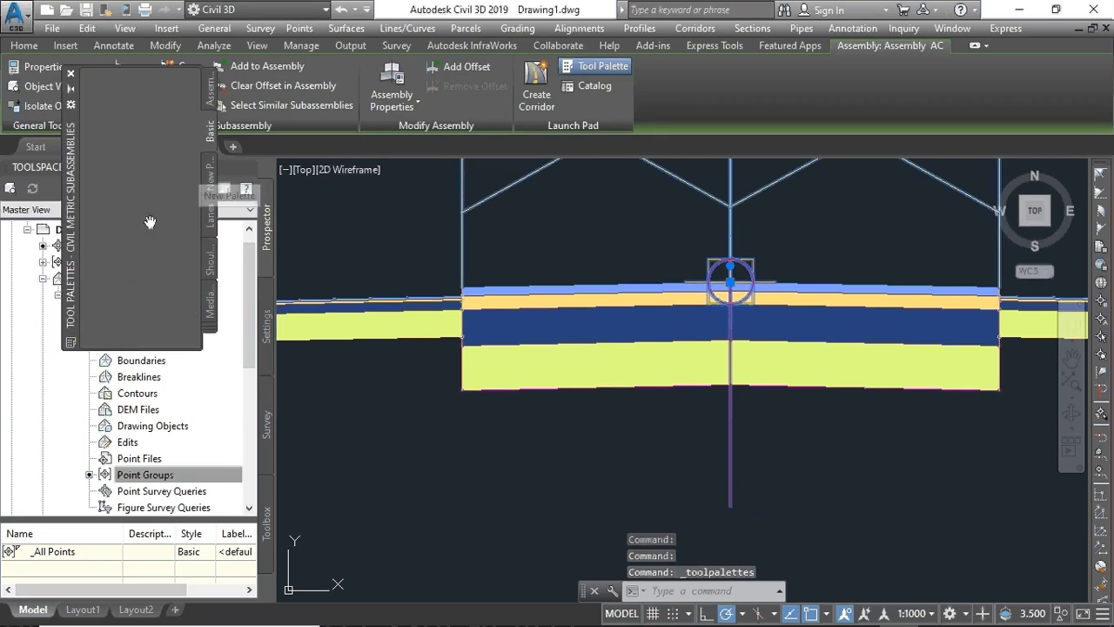
pyautogui.scroll(-5, 133, 250)
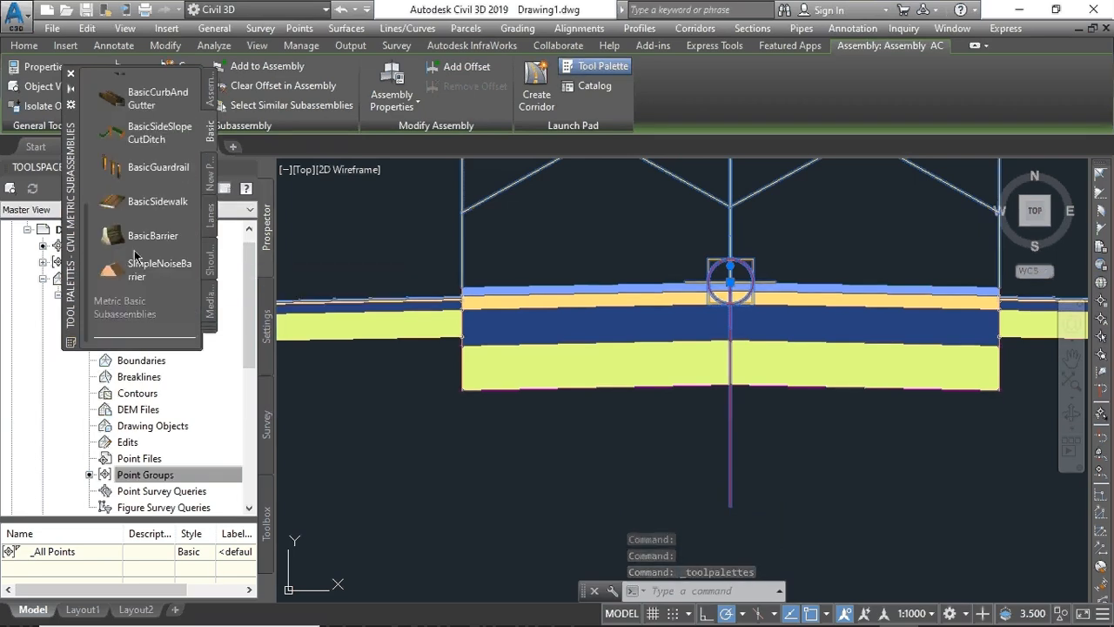
pyautogui.scroll(5, 134, 252)
pyautogui.scroll(-5, 135, 256)
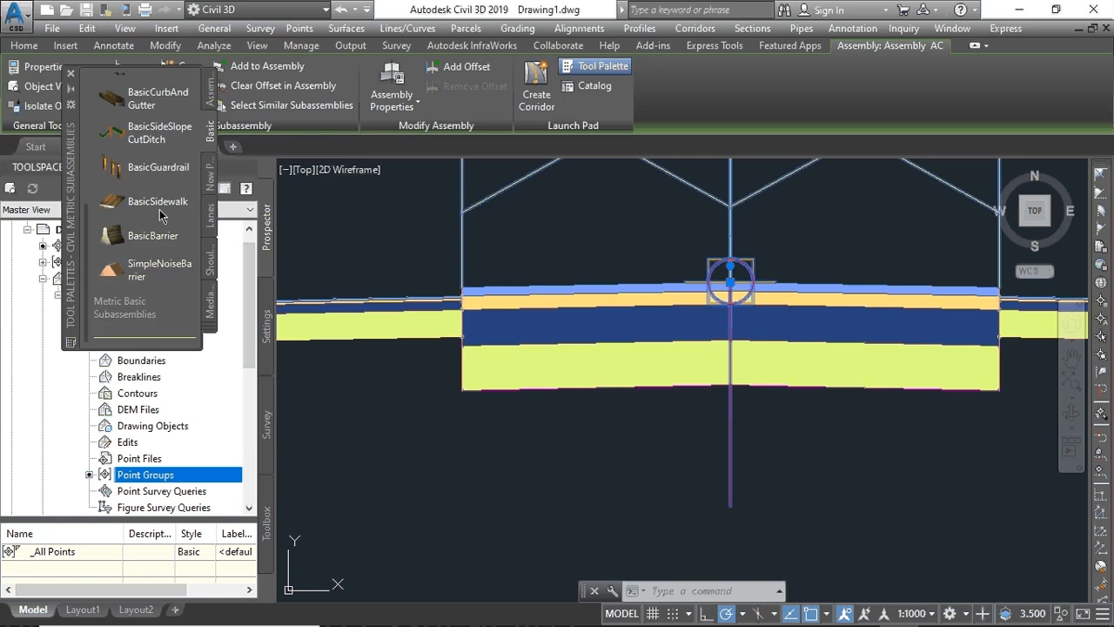
pyautogui.scroll(5, 159, 215)
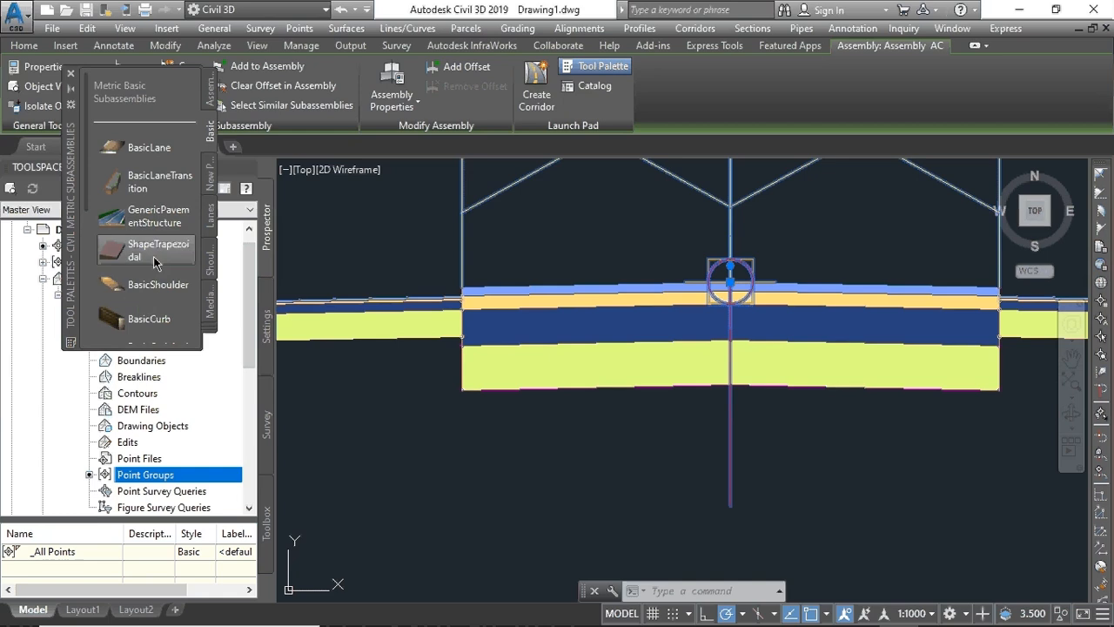
pyautogui.scroll(-5, 155, 257)
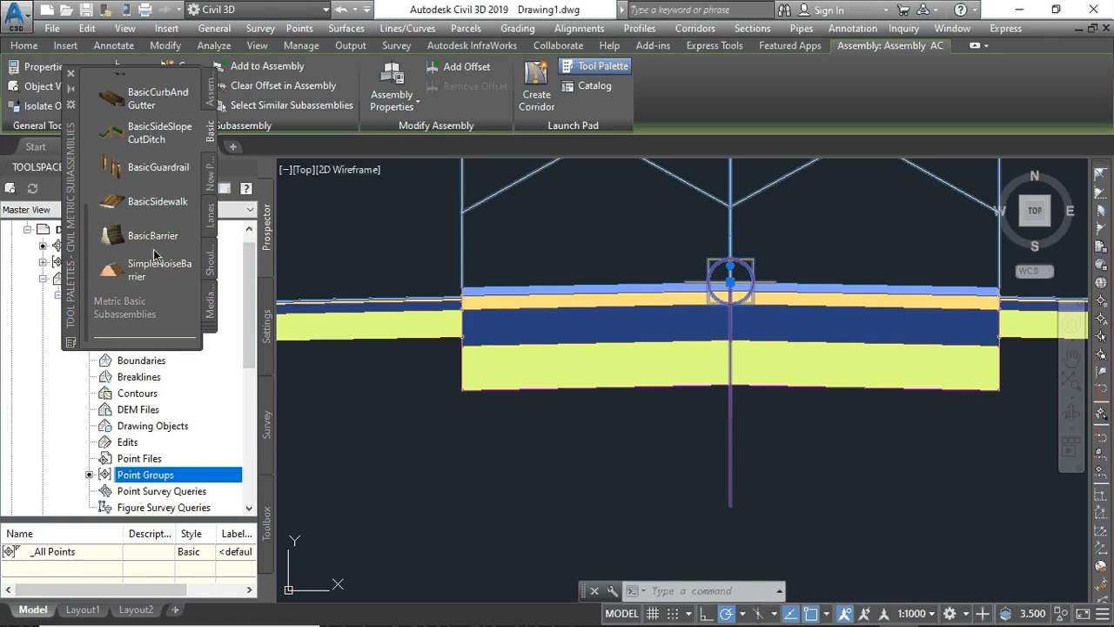
# - Pick BasicCurbAndGutter and bring the left slope's tip into view
pyautogui.click(148, 98)
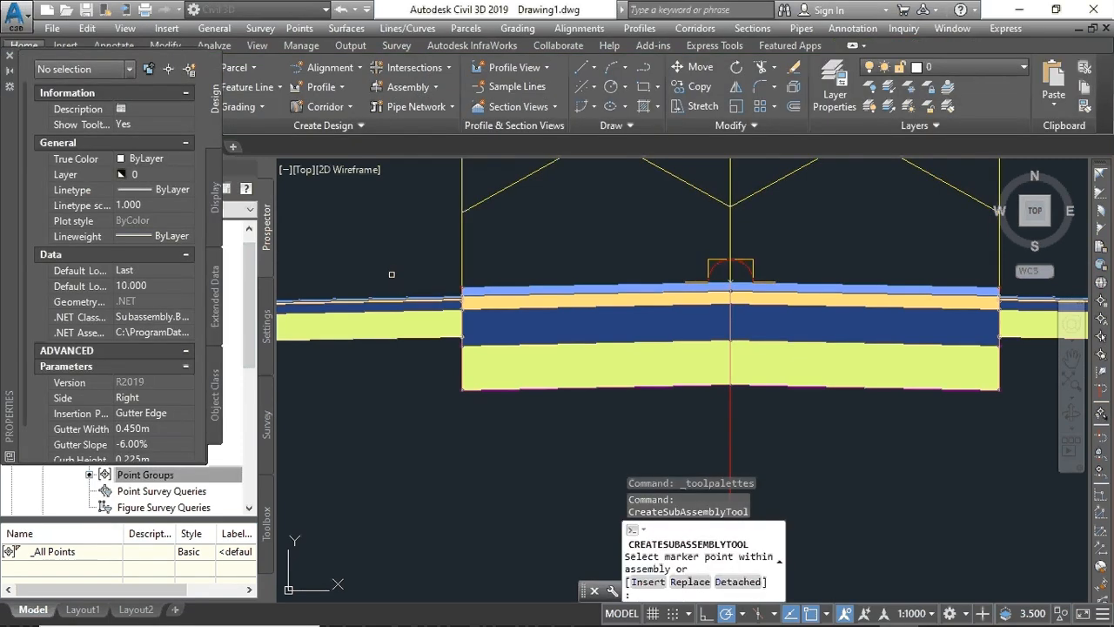
pyautogui.moveTo(392, 276); pyautogui.dragTo(773, 335, button='middle')
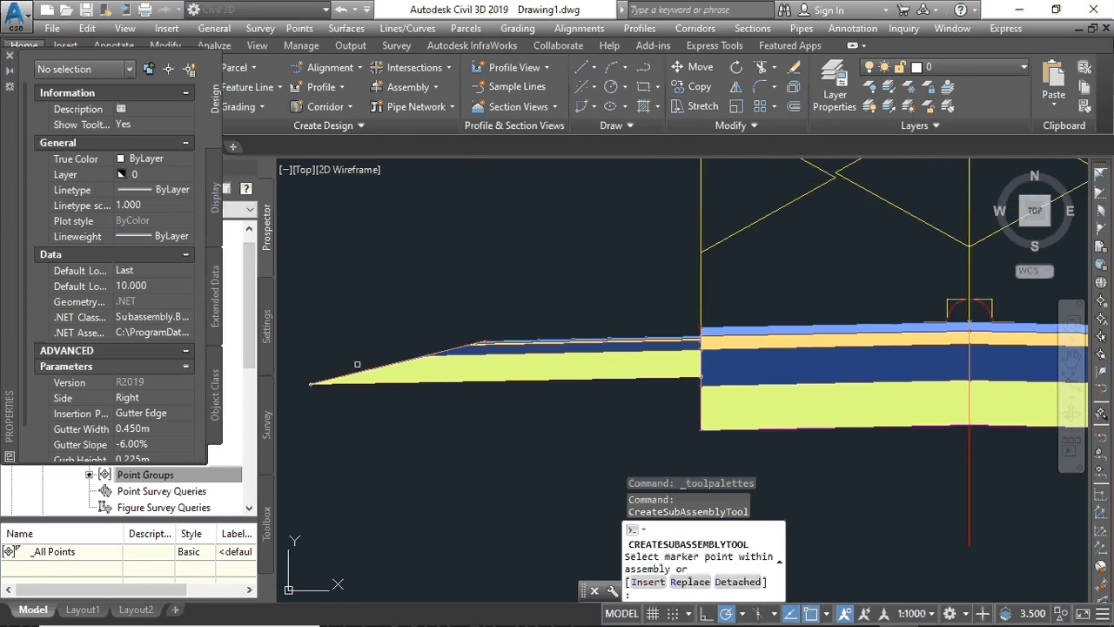
pyautogui.moveTo(357, 363); pyautogui.dragTo(550, 332, button='middle')
pyautogui.scroll(5, 448, 362)
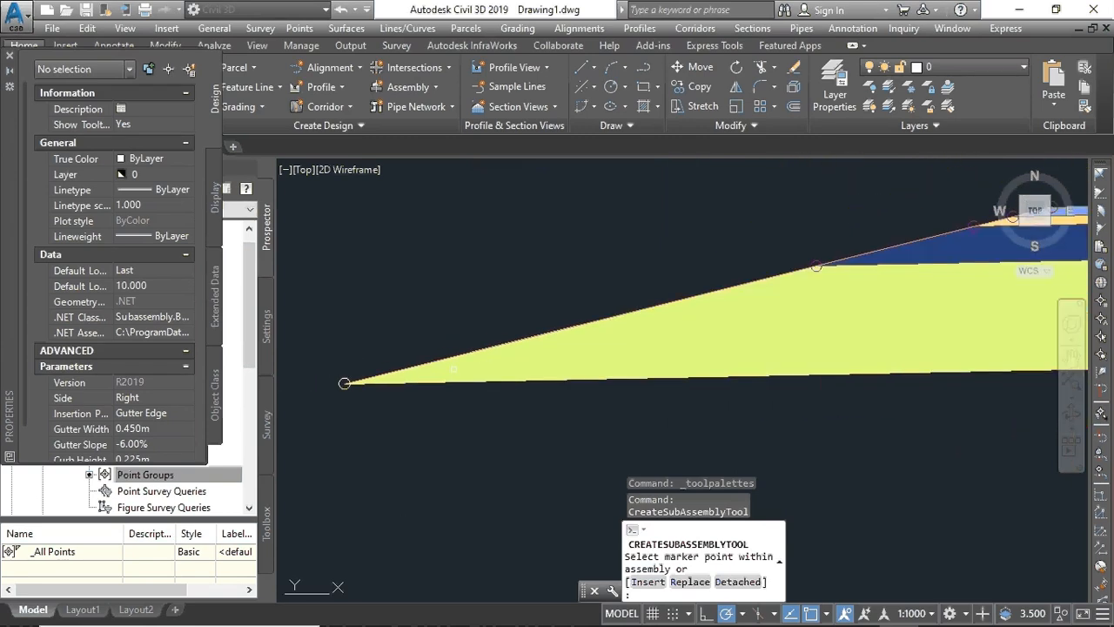
pyautogui.moveTo(362, 418)
pyautogui.mouseDown(button='middle')
pyautogui.moveTo(601, 384)
pyautogui.moveTo(656, 425)
pyautogui.mouseUp(button='middle')
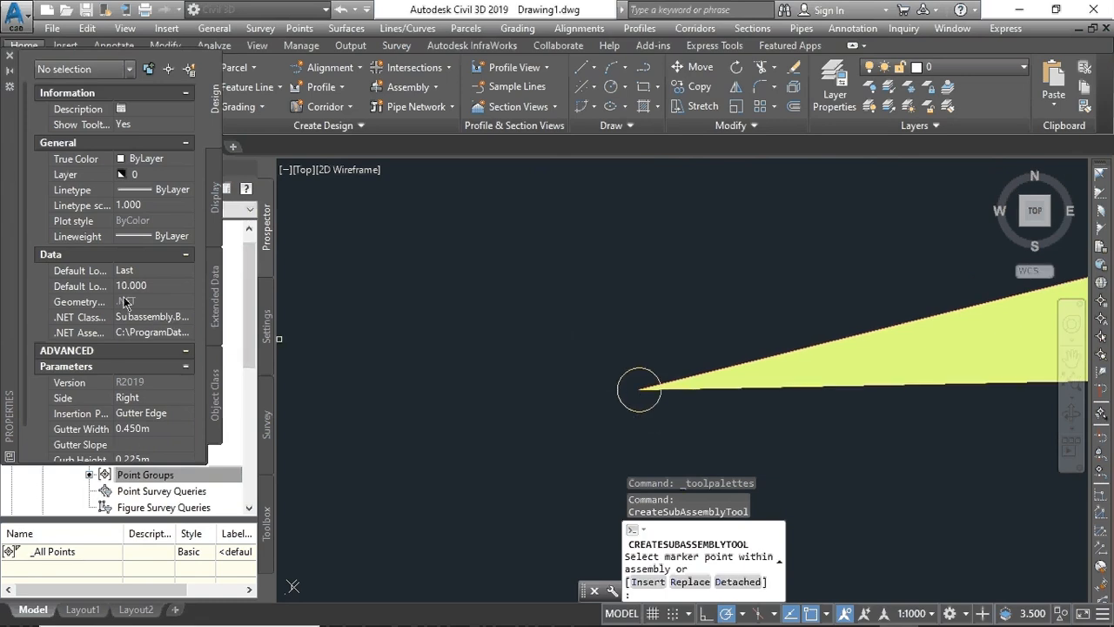
pyautogui.scroll(-1, 124, 301)
# - Set the curb and gutter Side to Right and attach it at the right slope's end
pyautogui.click(128, 349)
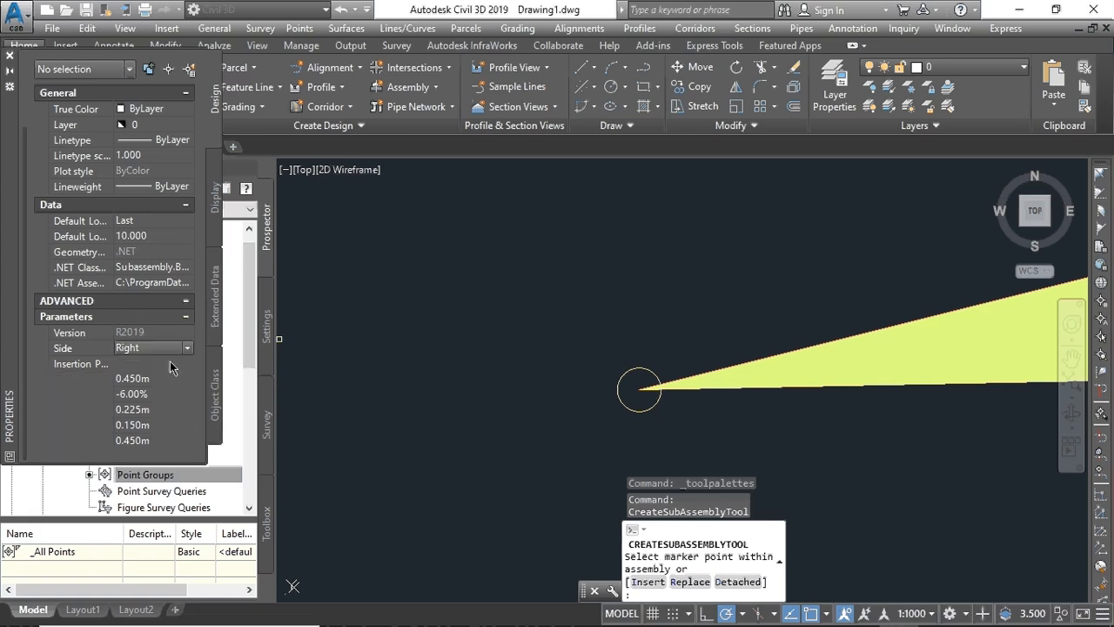
pyautogui.click(188, 348)
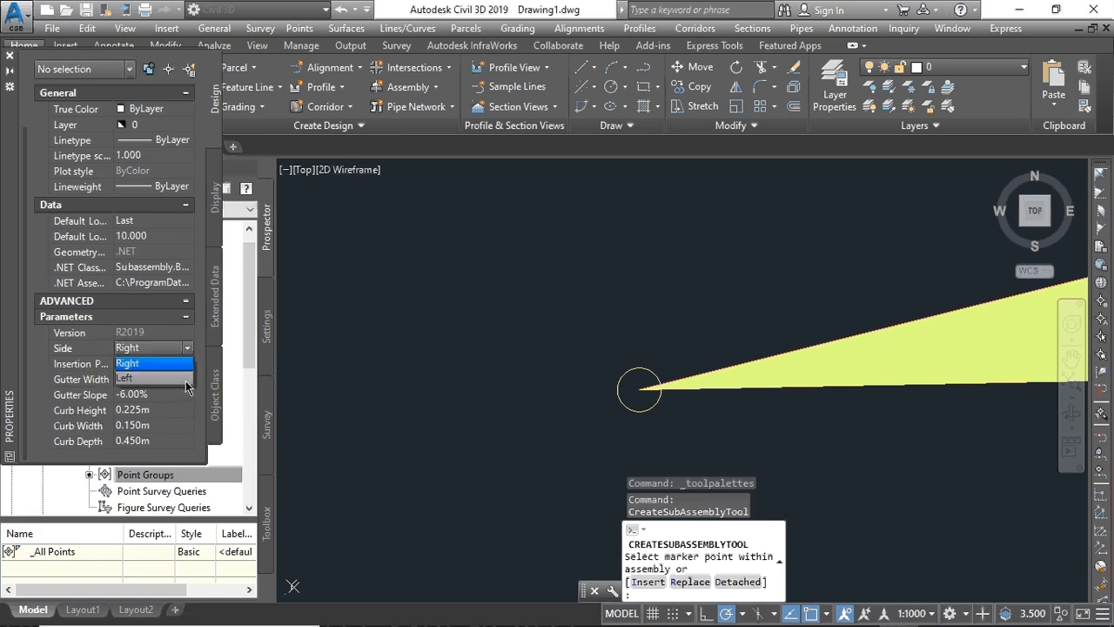
pyautogui.click(184, 378)
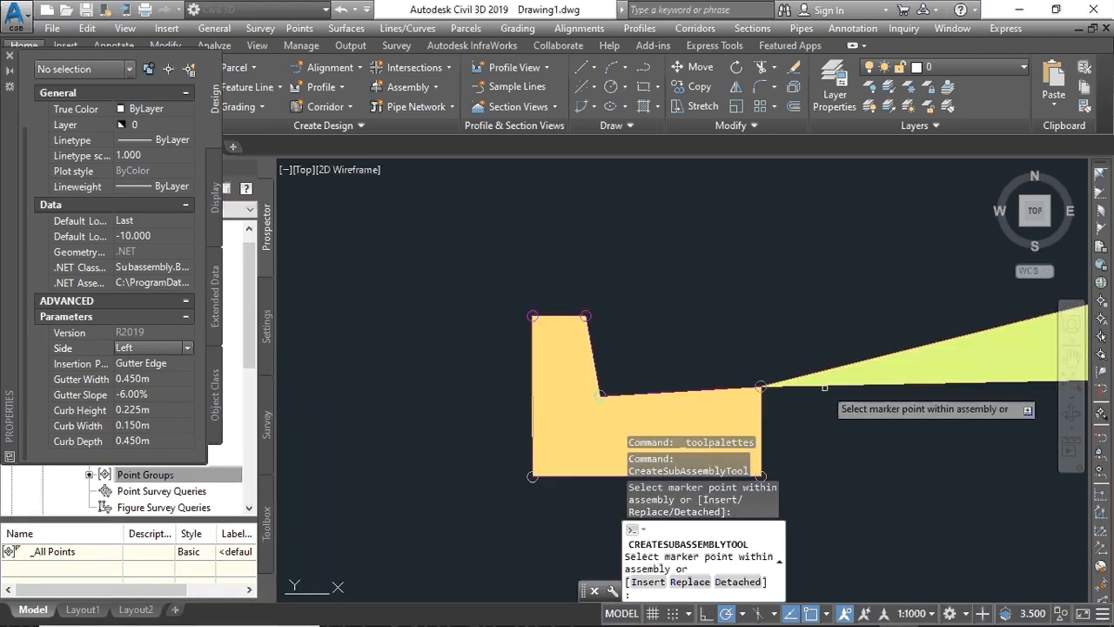
pyautogui.scroll(-6, 456, 348)
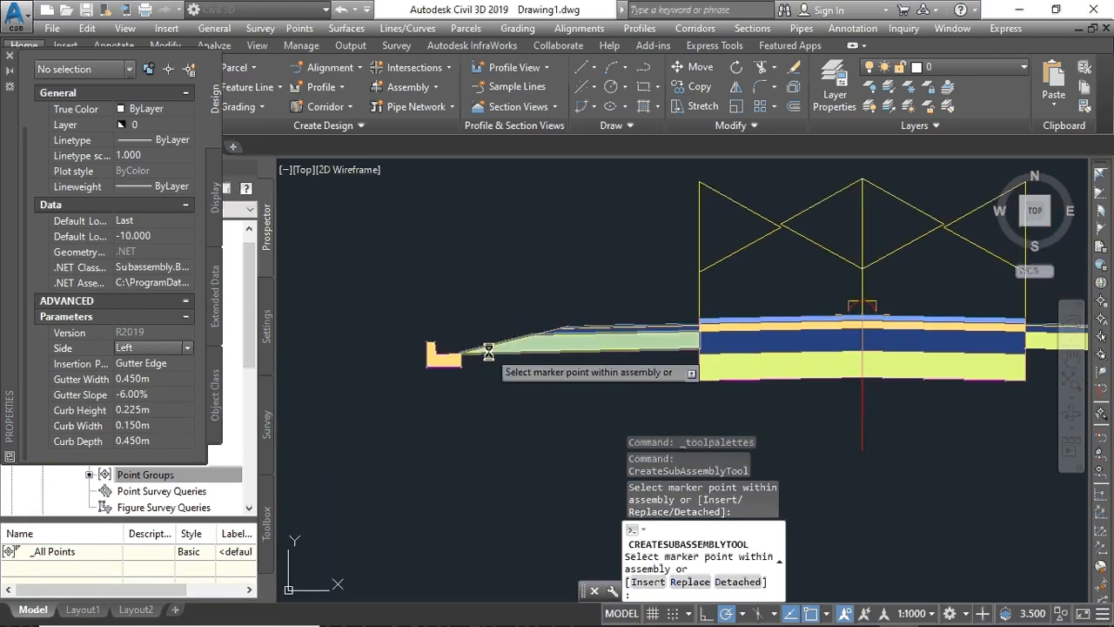
pyautogui.click(188, 348)
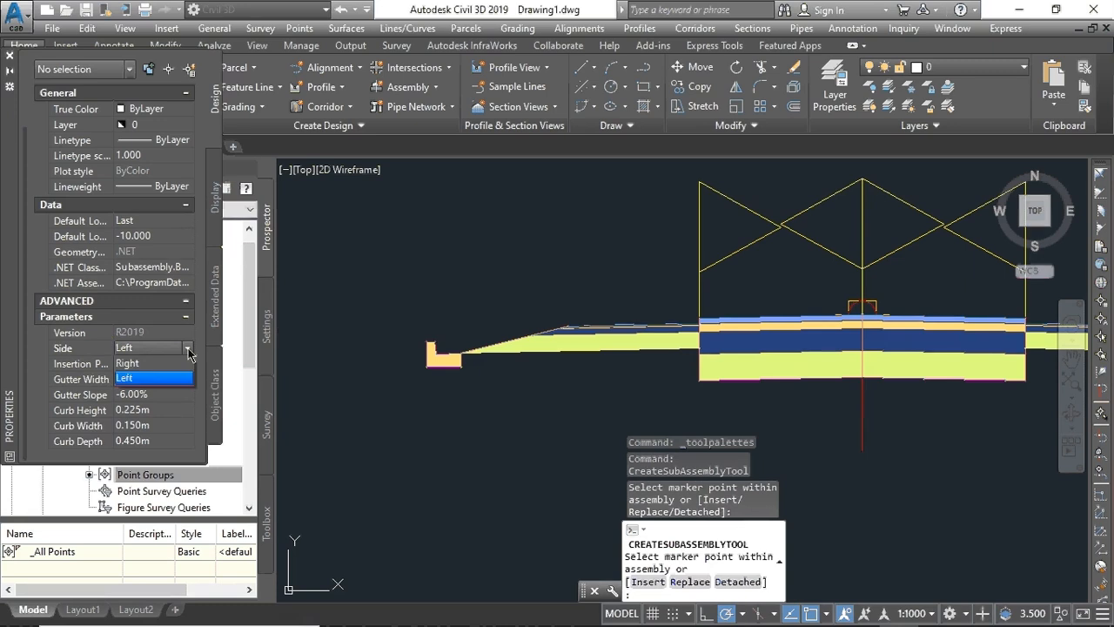
pyautogui.click(128, 363)
pyautogui.scroll(-3, 934, 370)
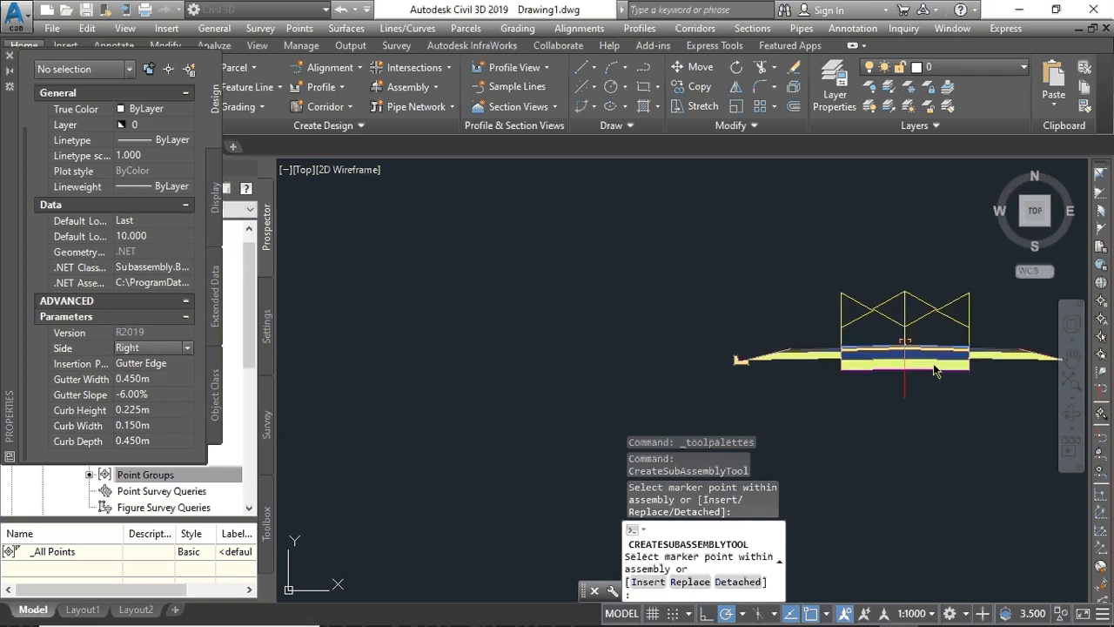
pyautogui.scroll(-2, 882, 380)
pyautogui.moveTo(995, 366); pyautogui.dragTo(654, 374, button='middle')
pyautogui.scroll(4, 696, 375)
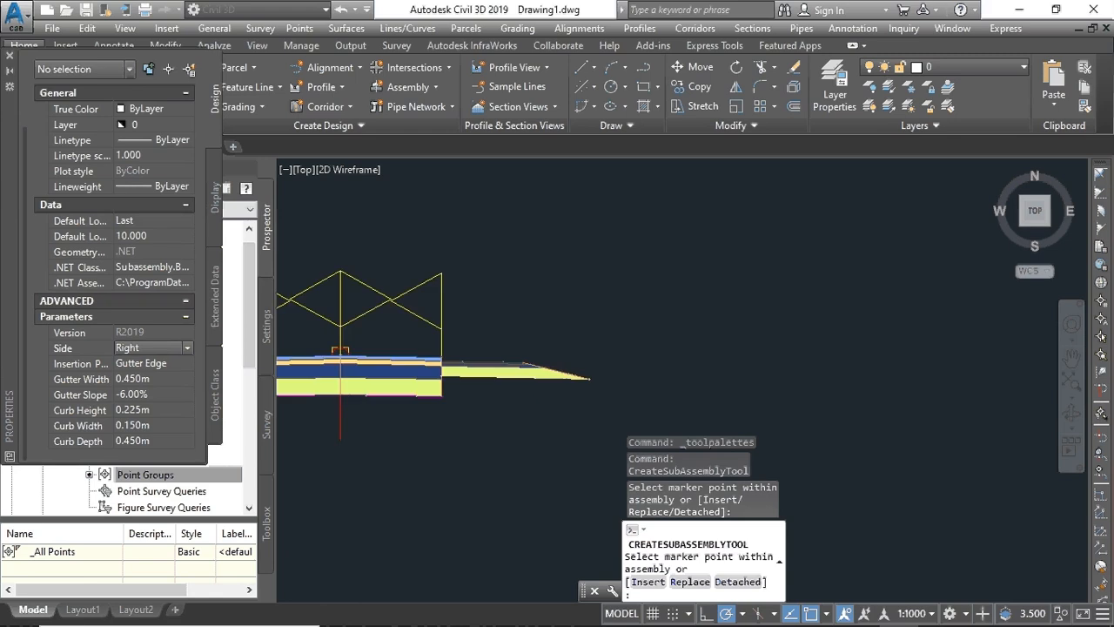
pyautogui.scroll(3, 536, 377)
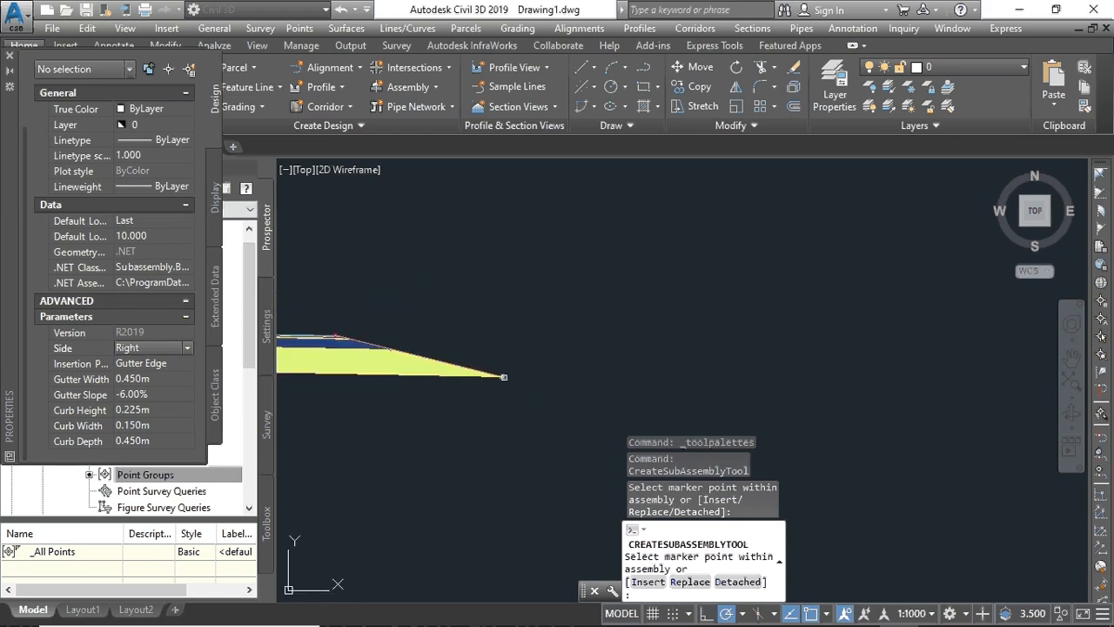
pyautogui.click(504, 377)
# - Close the subassembly properties and pick the BasicSidewalk subassembly
pyautogui.scroll(-6, 445, 388)
pyautogui.moveTo(386, 389); pyautogui.dragTo(810, 343, button='middle')
pyautogui.scroll(6, 708, 342)
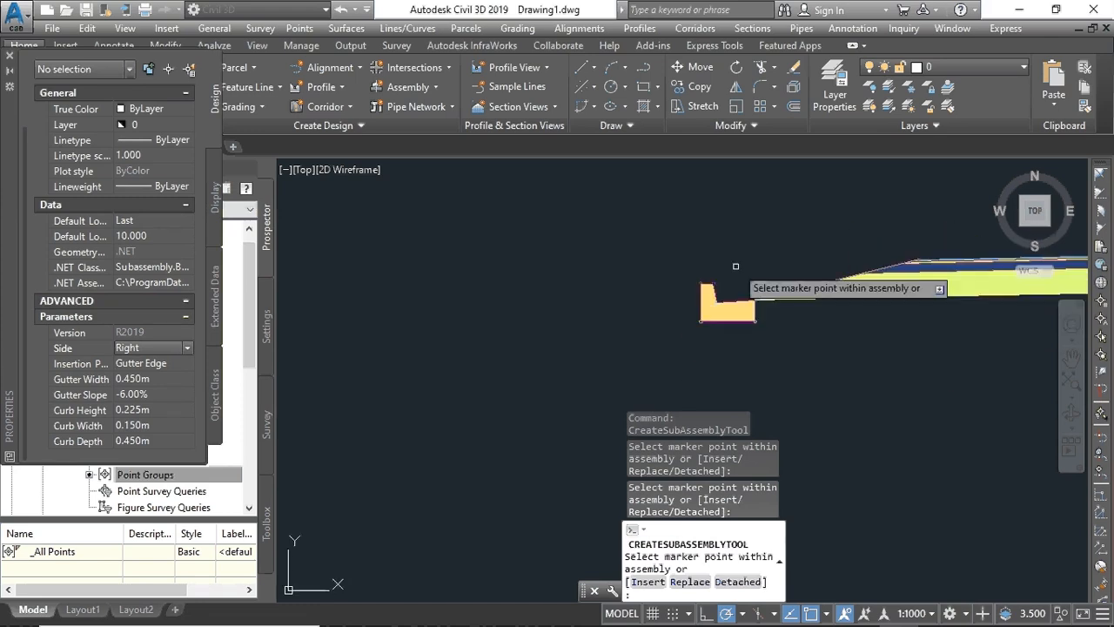
pyautogui.click(10, 55)
pyautogui.click(140, 198)
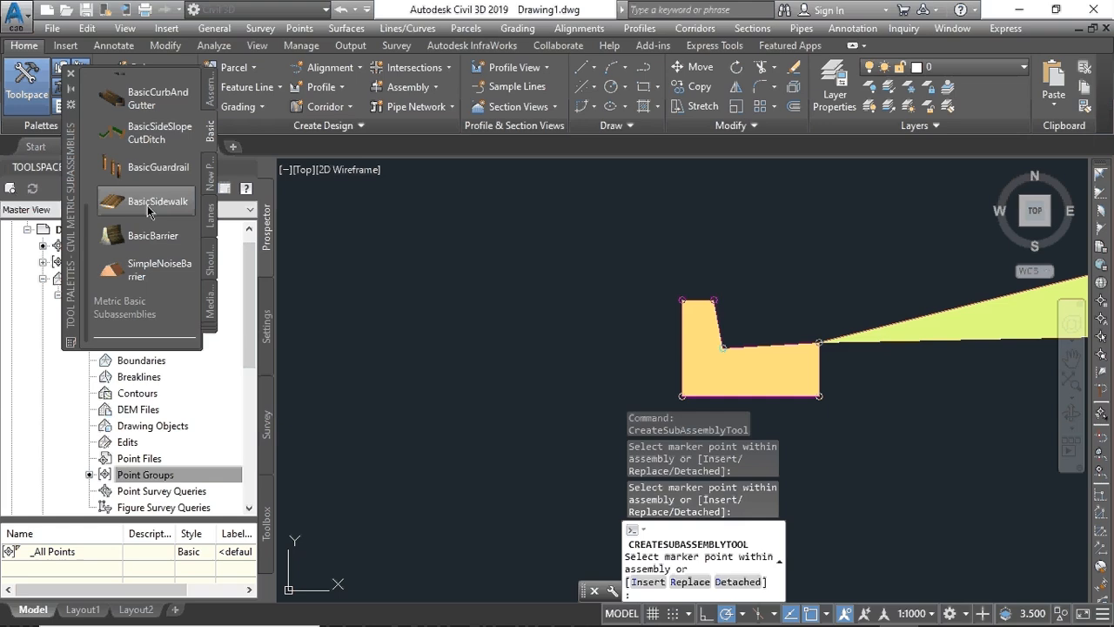
# - Set the sidewalk Width to 1.000m
pyautogui.click(155, 254)
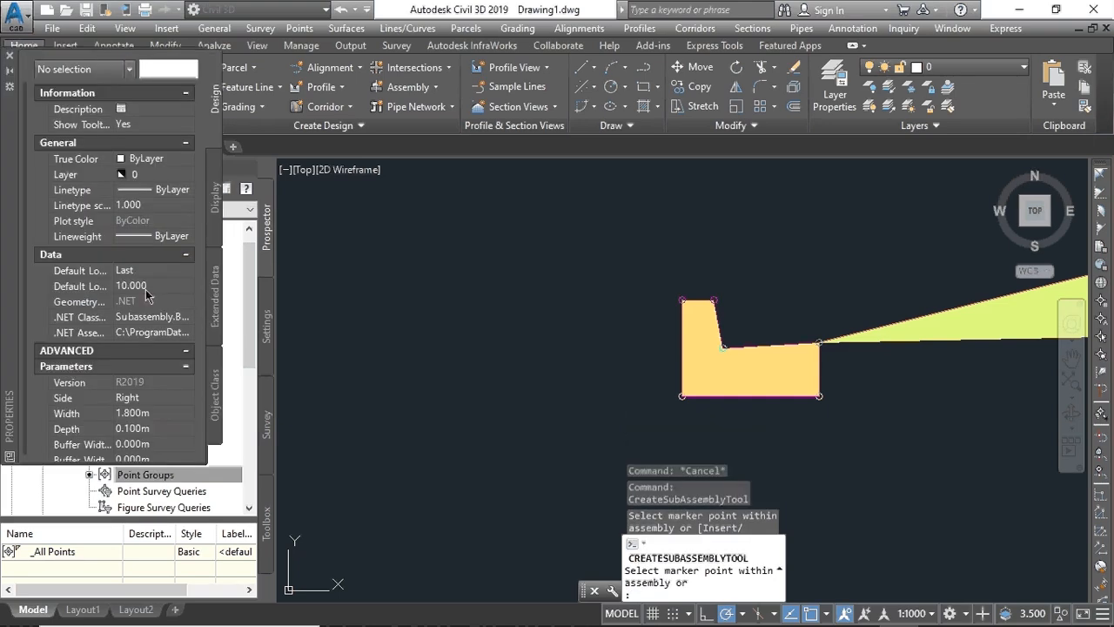
pyautogui.click(136, 415)
pyautogui.write('1')
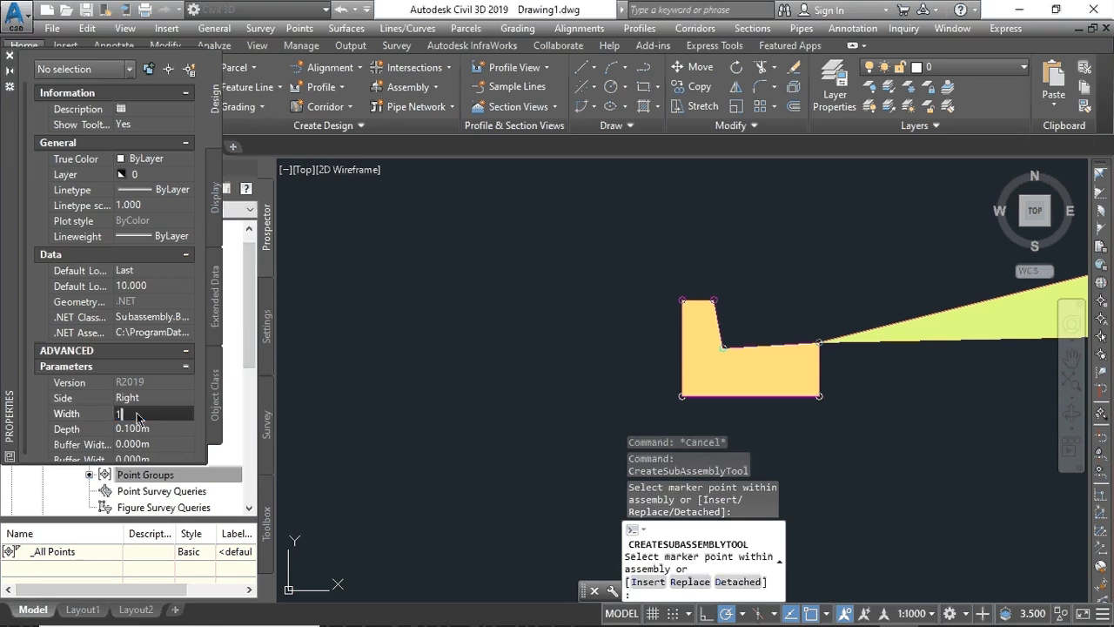
pyautogui.press('Tab')
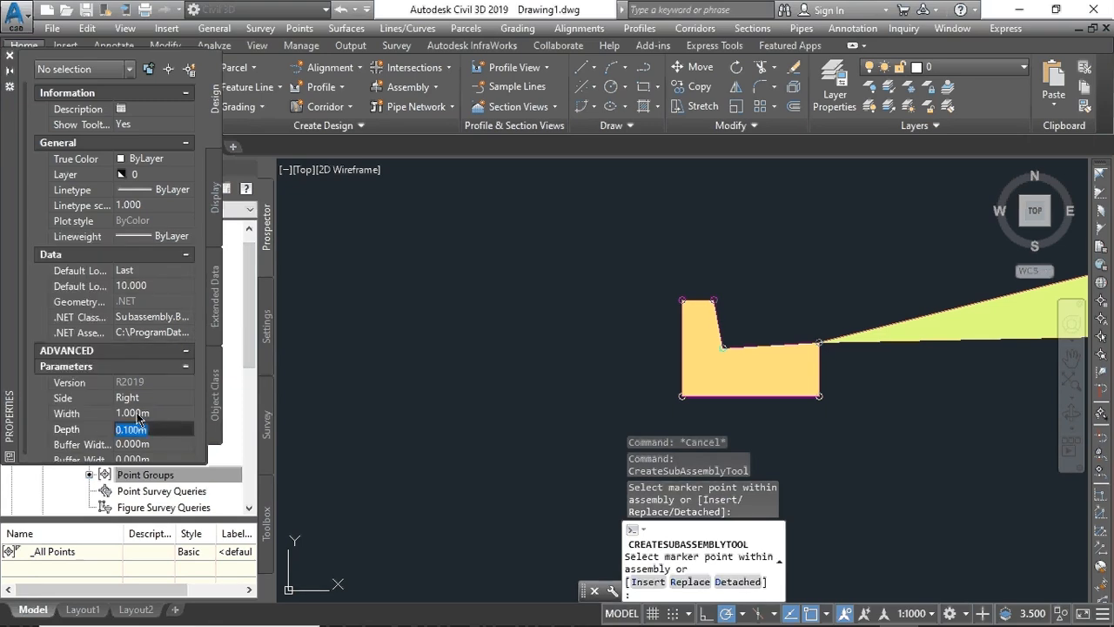
# - Attach the sidewalk at the top outer point of the right-hand curb
pyautogui.moveTo(866, 336); pyautogui.dragTo(85, 364, button='middle')
pyautogui.scroll(-10, 646, 359)
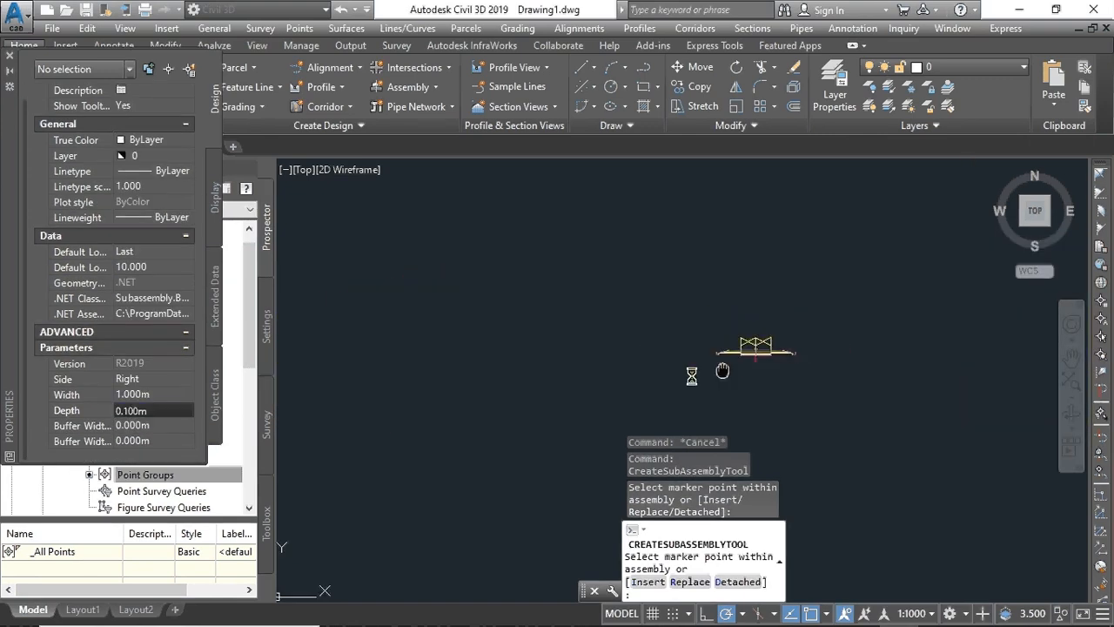
pyautogui.scroll(5, 657, 389)
pyautogui.scroll(5, 629, 353)
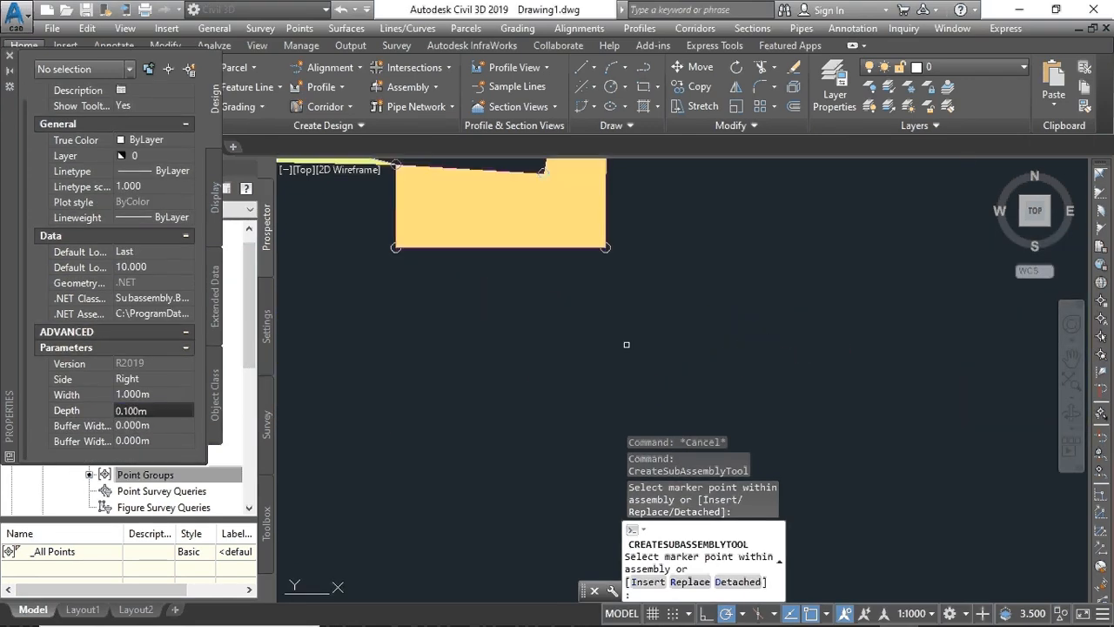
pyautogui.moveTo(624, 296)
pyautogui.mouseDown(button='middle')
pyautogui.moveTo(567, 374)
pyautogui.moveTo(557, 470)
pyautogui.mouseUp(button='middle')
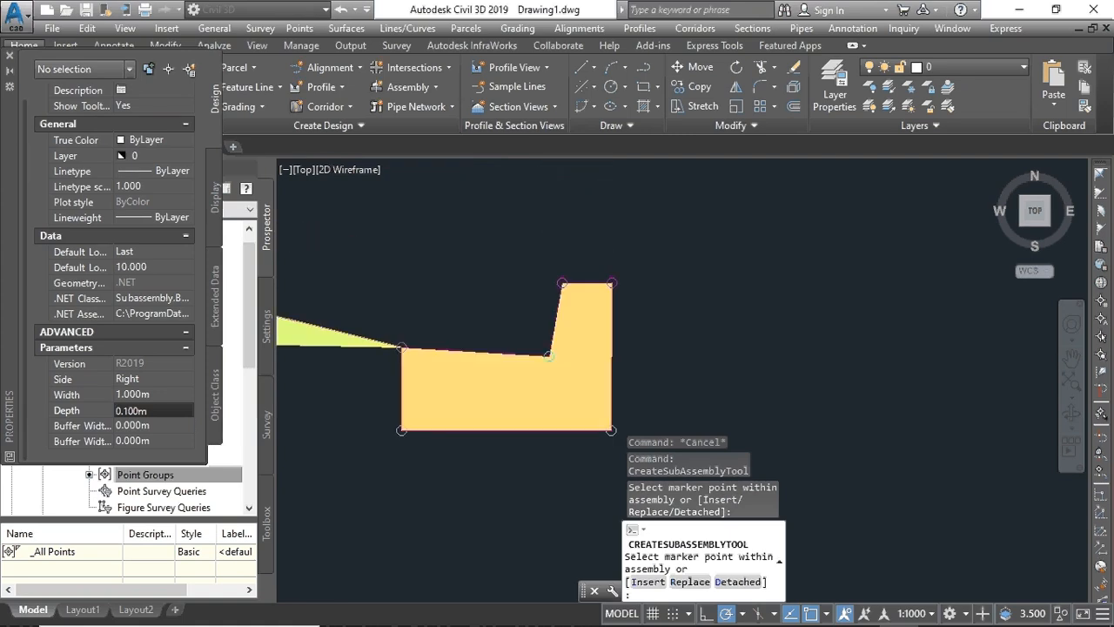
pyautogui.click(612, 283)
pyautogui.scroll(-10, 492, 323)
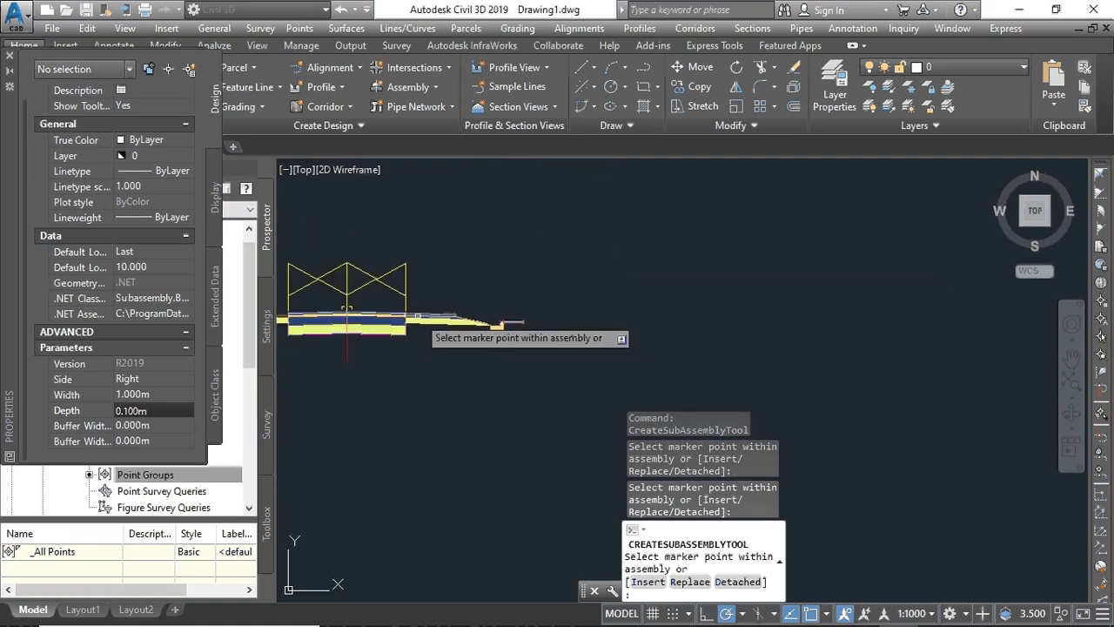
pyautogui.moveTo(409, 316); pyautogui.dragTo(737, 350, button='middle')
pyautogui.scroll(6, 858, 340)
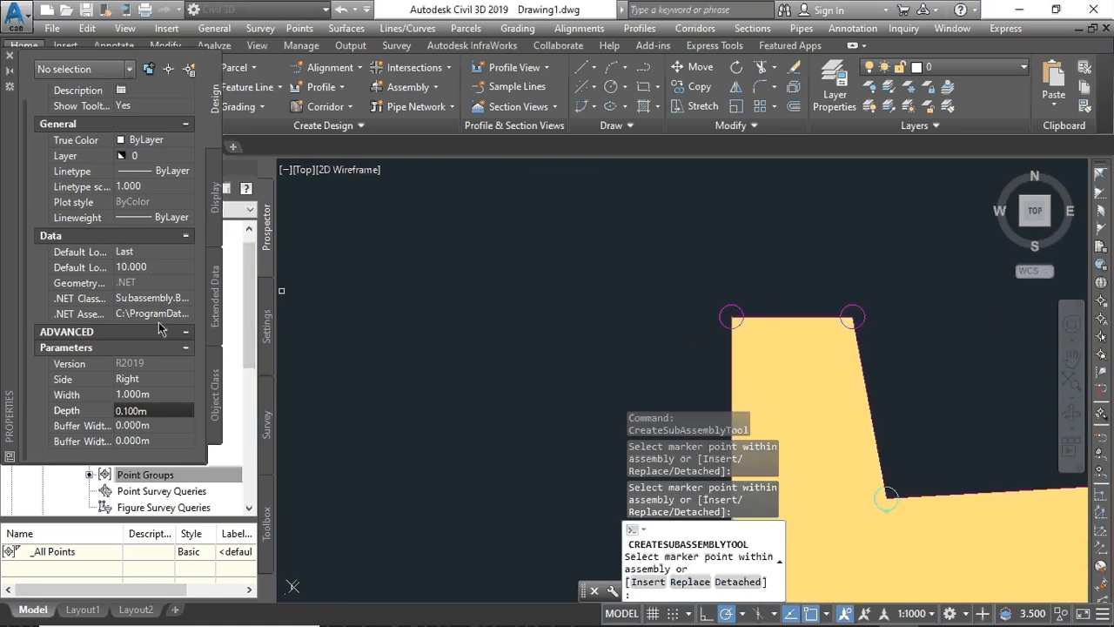
# - Switch the sidewalk Side to Left and attach it at the left curb's top point
pyautogui.click(159, 377)
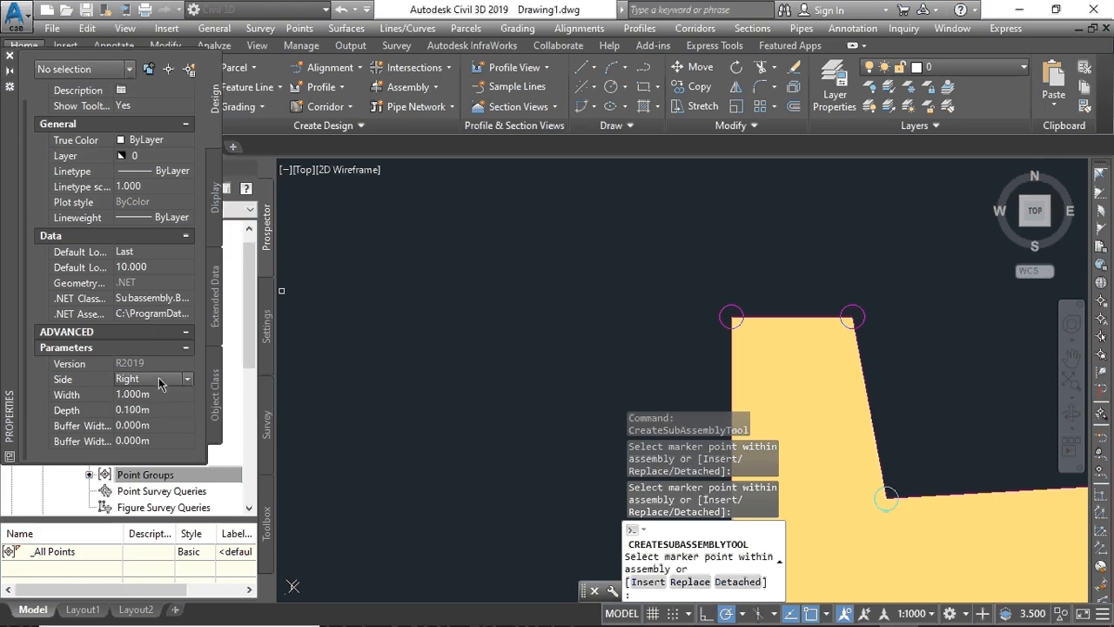
pyautogui.click(186, 378)
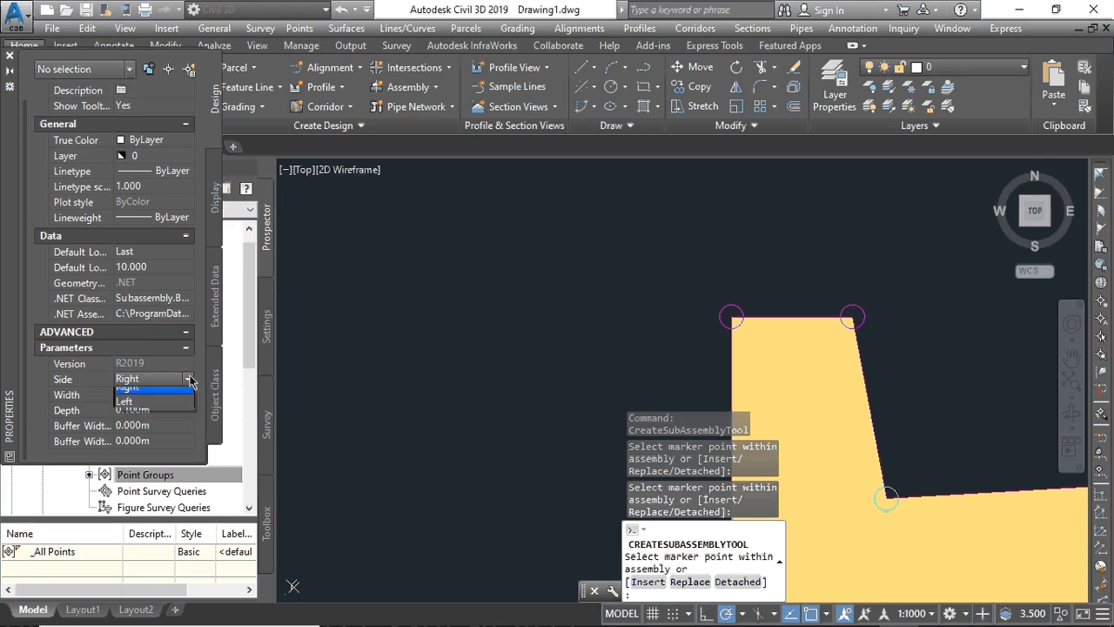
pyautogui.click(144, 409)
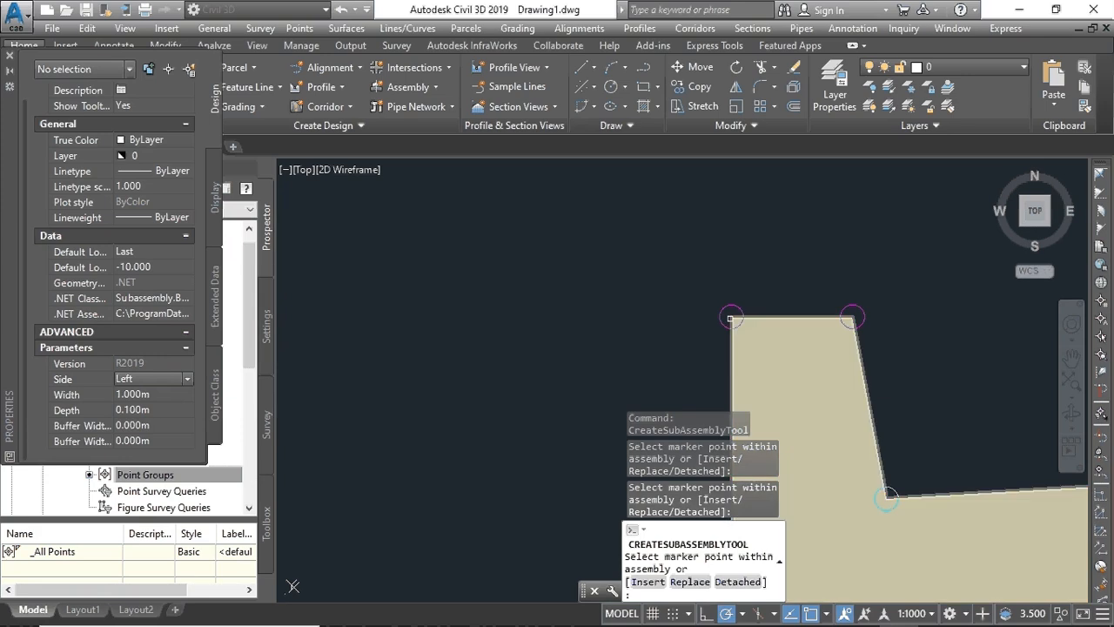
pyautogui.click(732, 317)
pyautogui.scroll(-5, 733, 319)
pyautogui.scroll(-5, 778, 337)
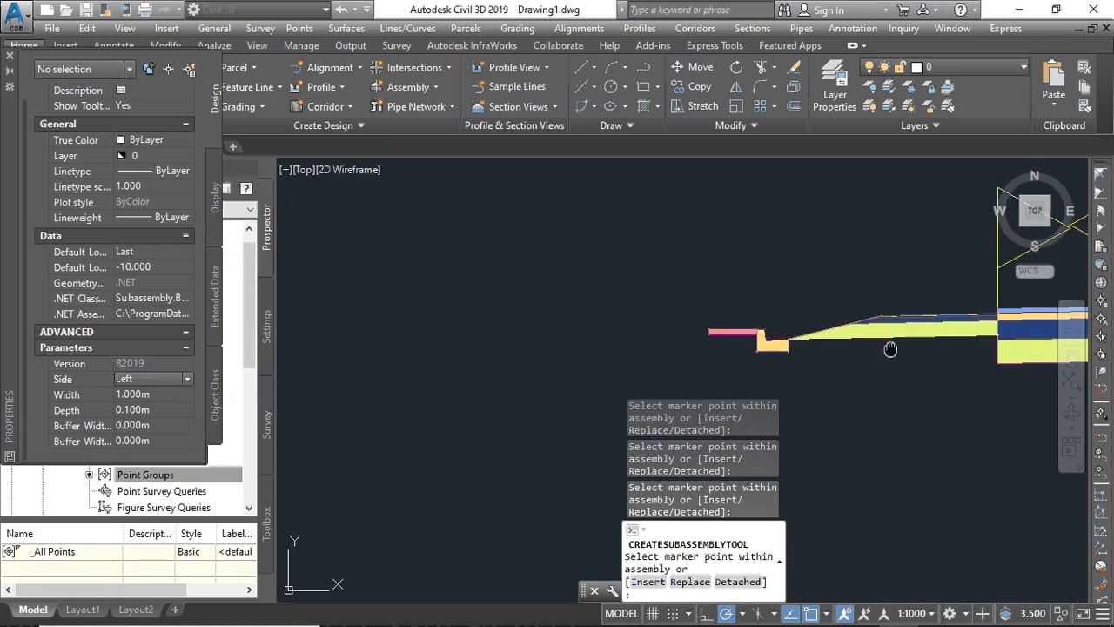
pyautogui.moveTo(891, 348); pyautogui.dragTo(517, 355, button='middle')
pyautogui.scroll(-2, 527, 350)
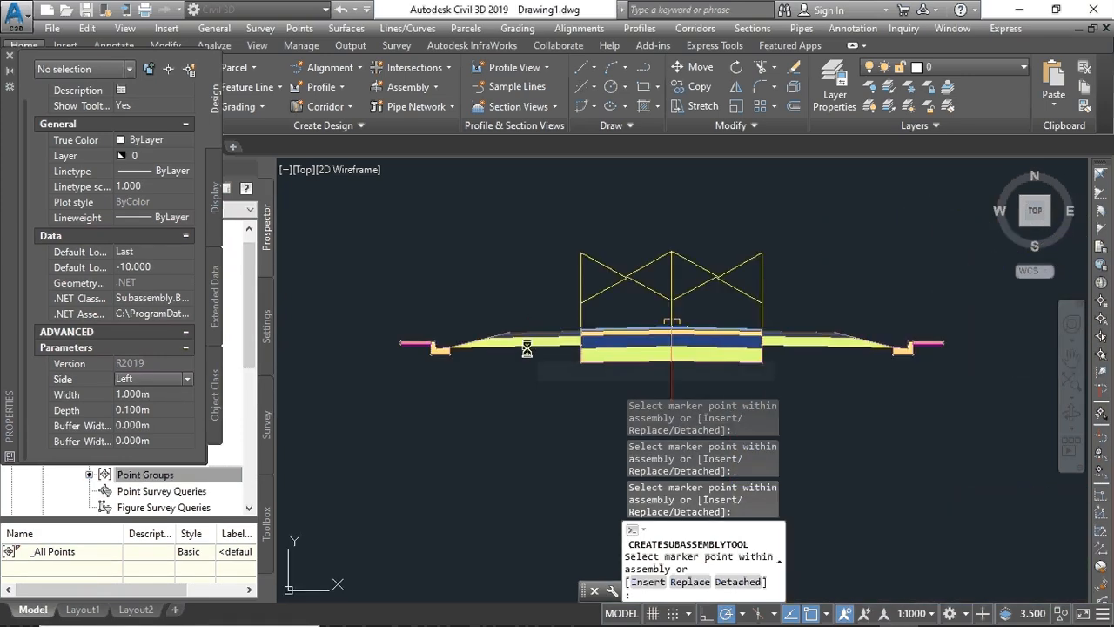
pyautogui.scroll(-4, 530, 349)
pyautogui.scroll(7, 536, 346)
pyautogui.scroll(-5, 551, 346)
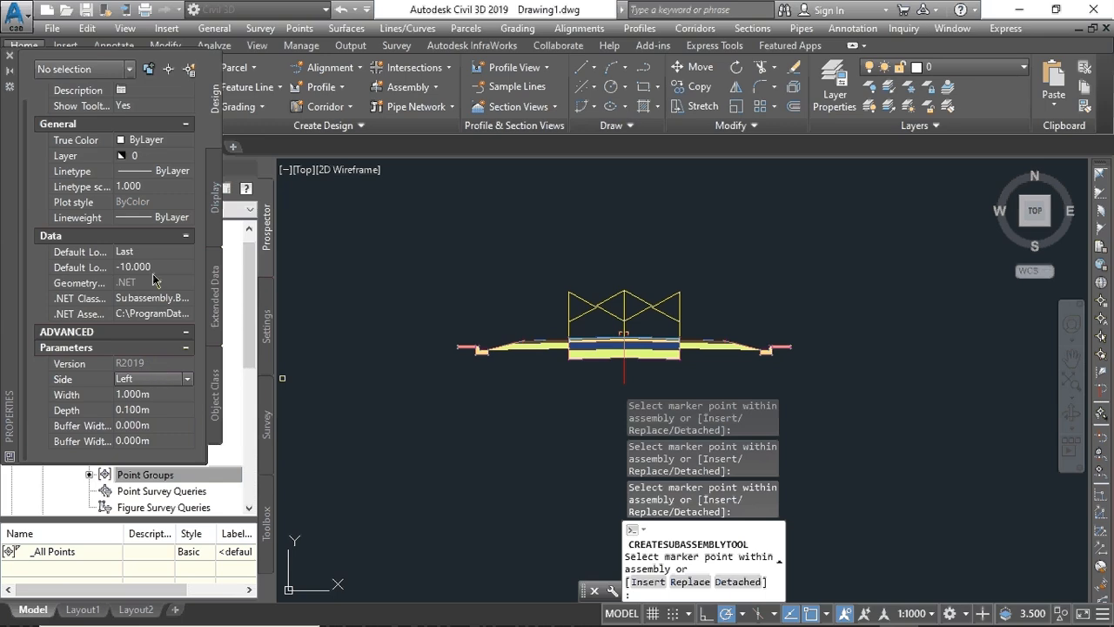
# - Close Properties and pick the BasicSideSlopeCutDitch subassembly
pyautogui.click(11, 56)
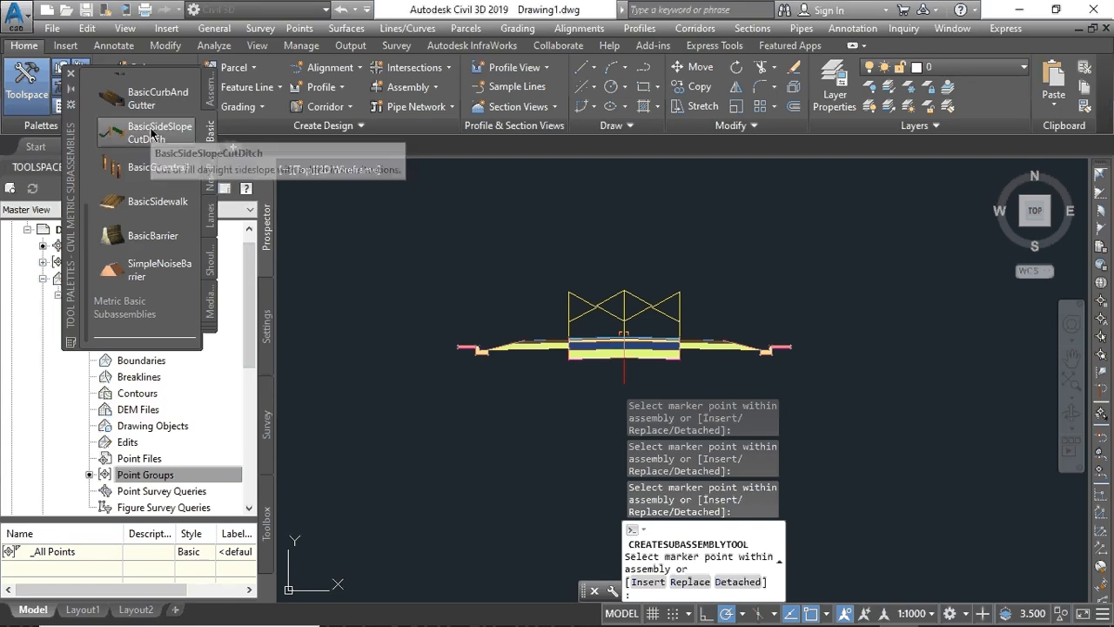
pyautogui.click(156, 202)
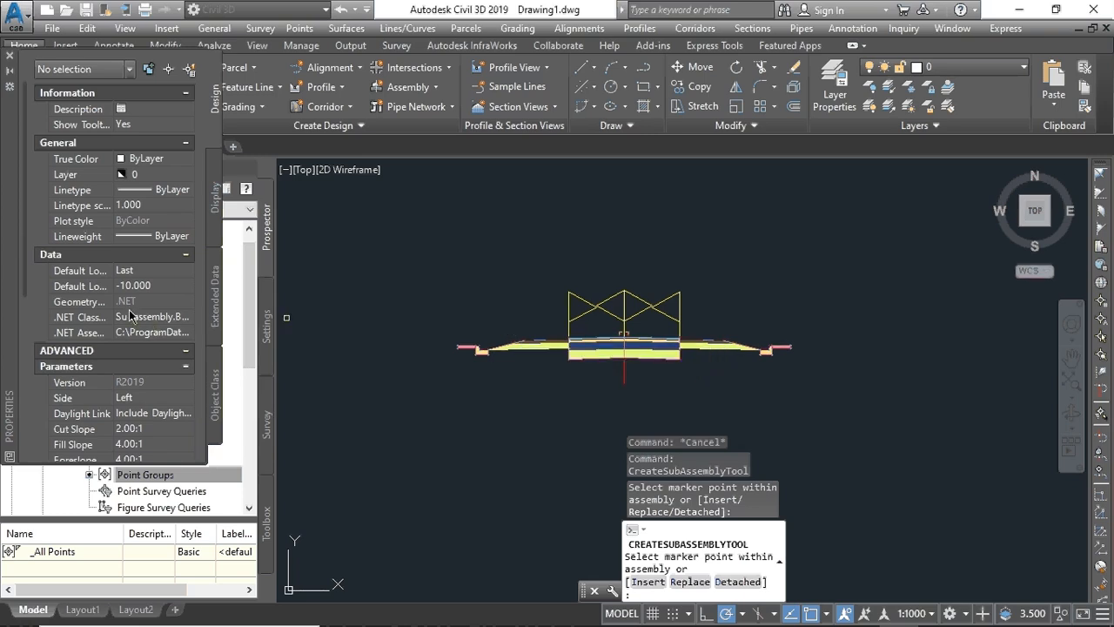
pyautogui.scroll(3, 488, 349)
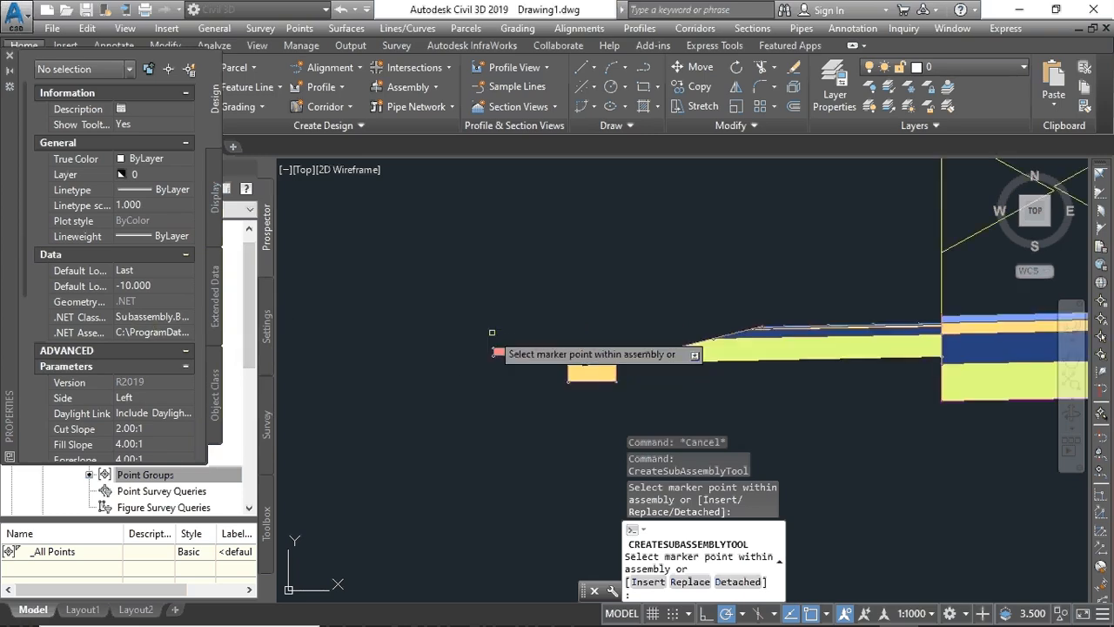
pyautogui.scroll(-5, 495, 337)
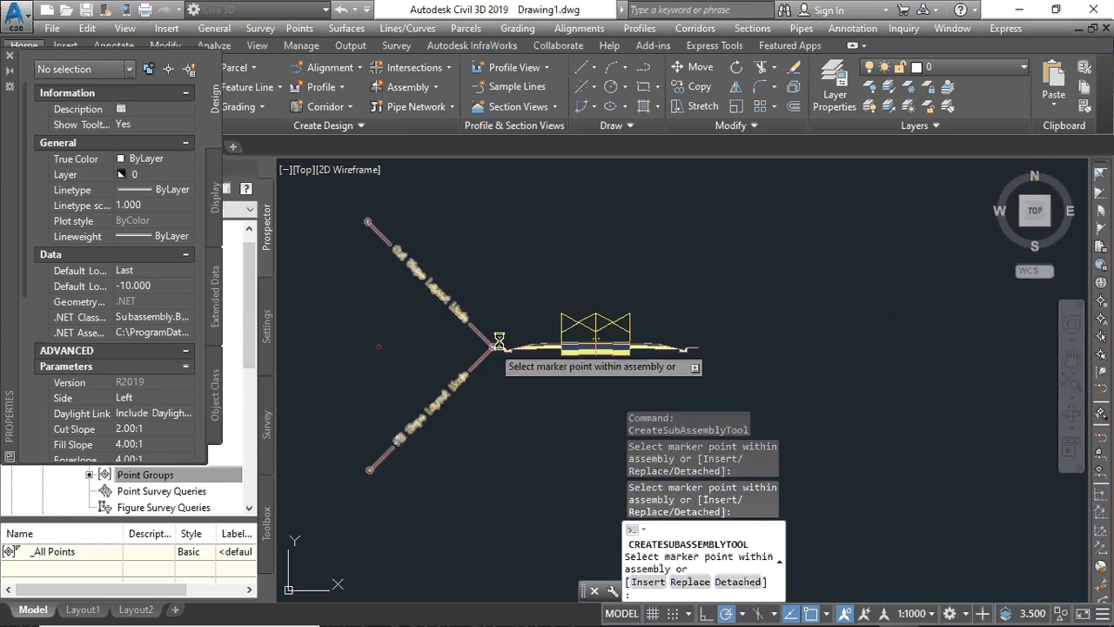
pyautogui.scroll(-2, 499, 341)
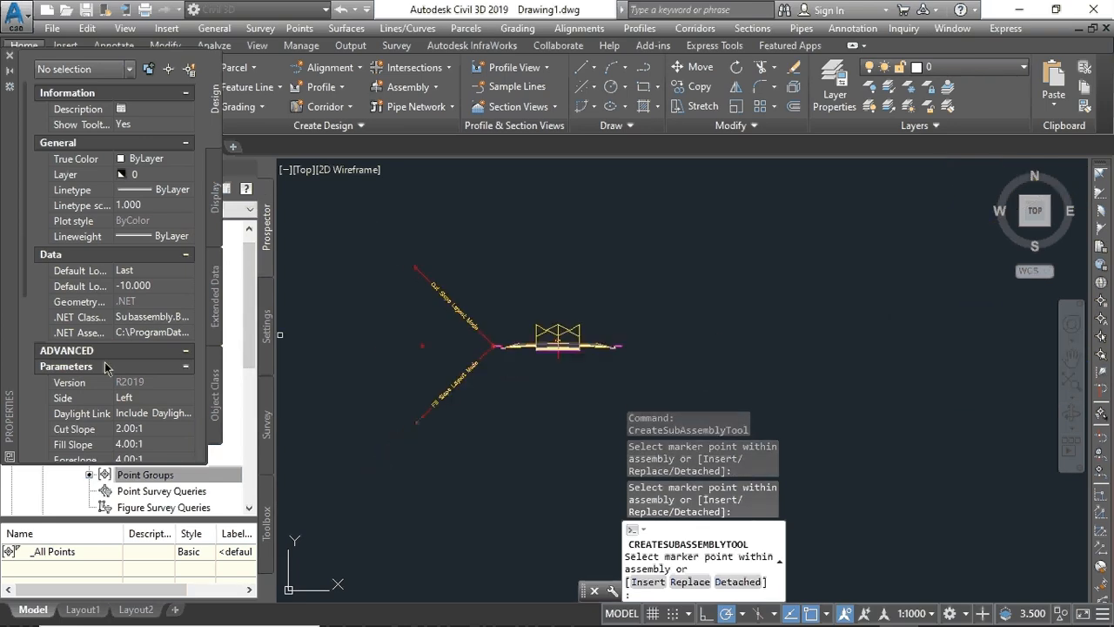
# - Set the side slope's Side to Right for the right sidewalk end, then close Properties
pyautogui.click(184, 399)
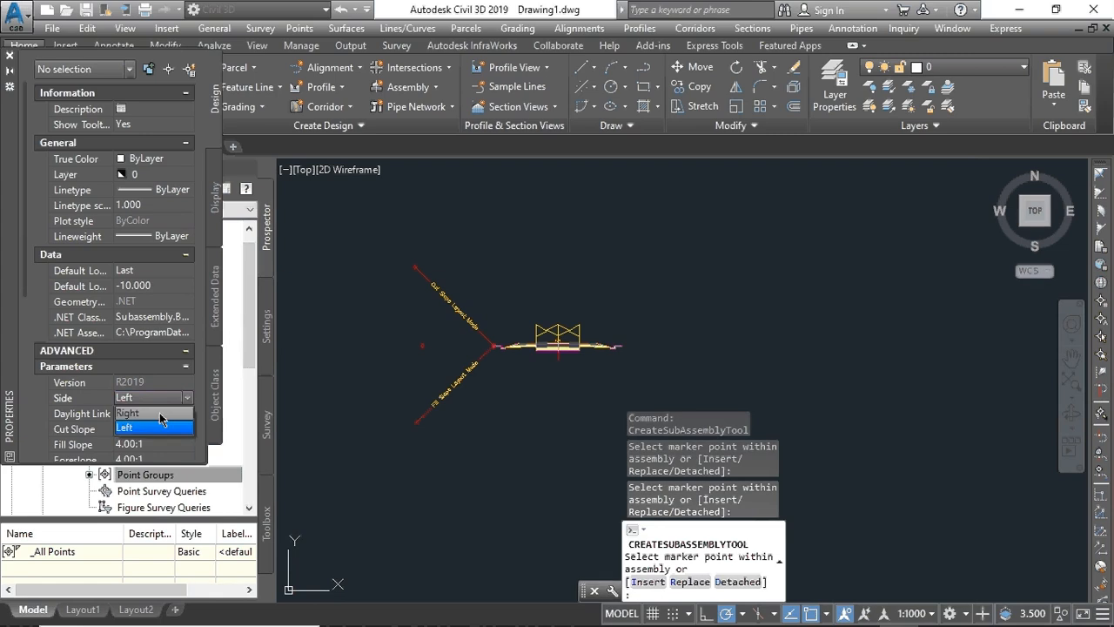
pyautogui.click(139, 427)
pyautogui.scroll(10, 629, 346)
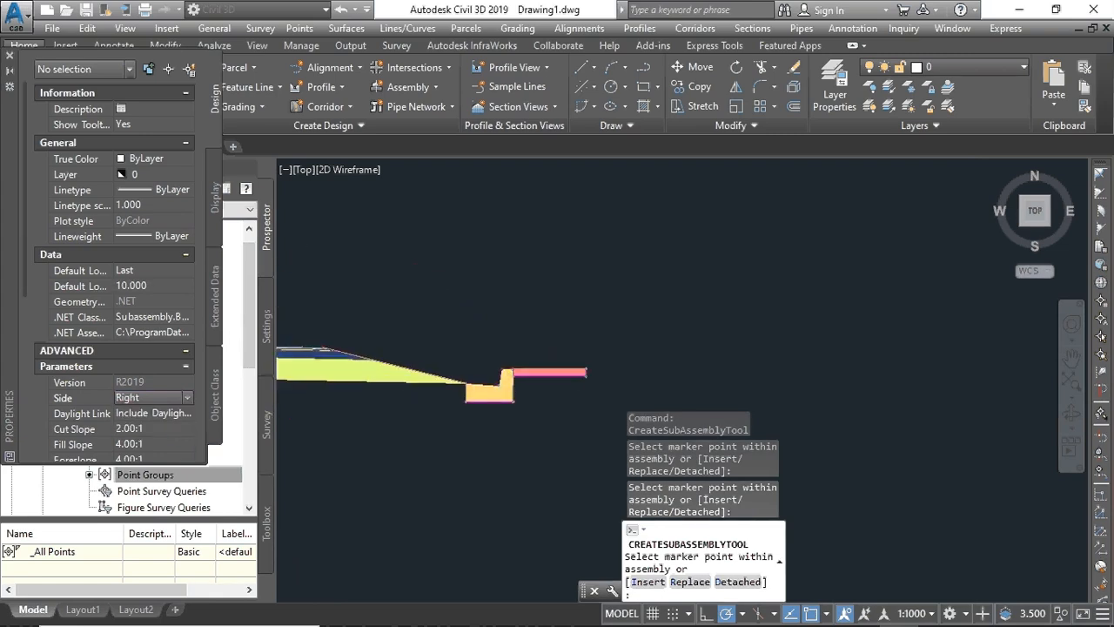
pyautogui.scroll(8, 614, 261)
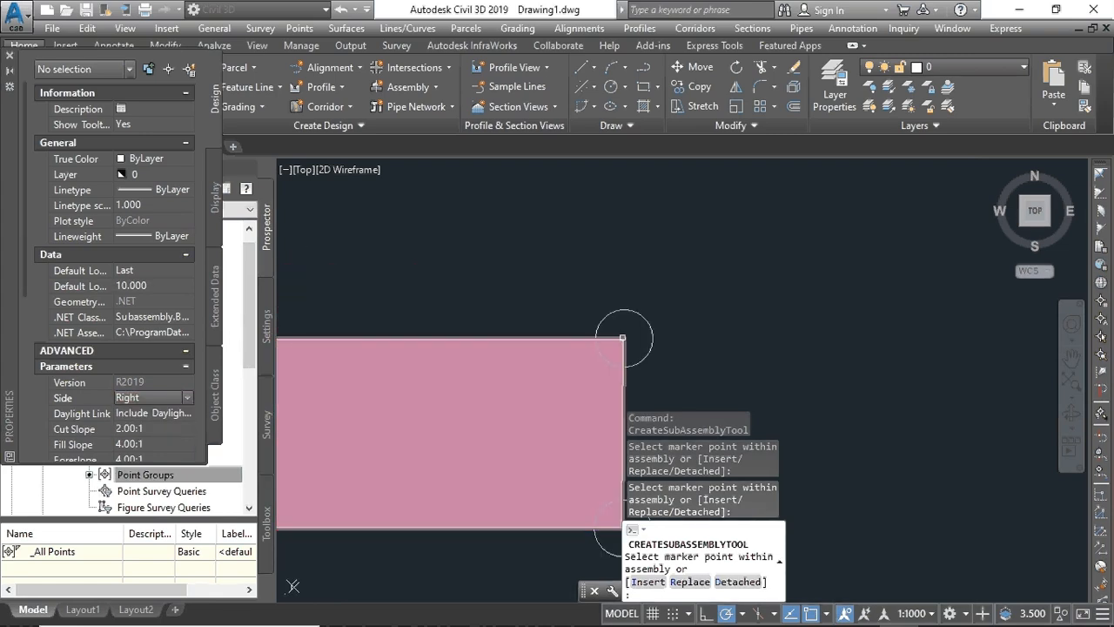
pyautogui.scroll(-6, 530, 348)
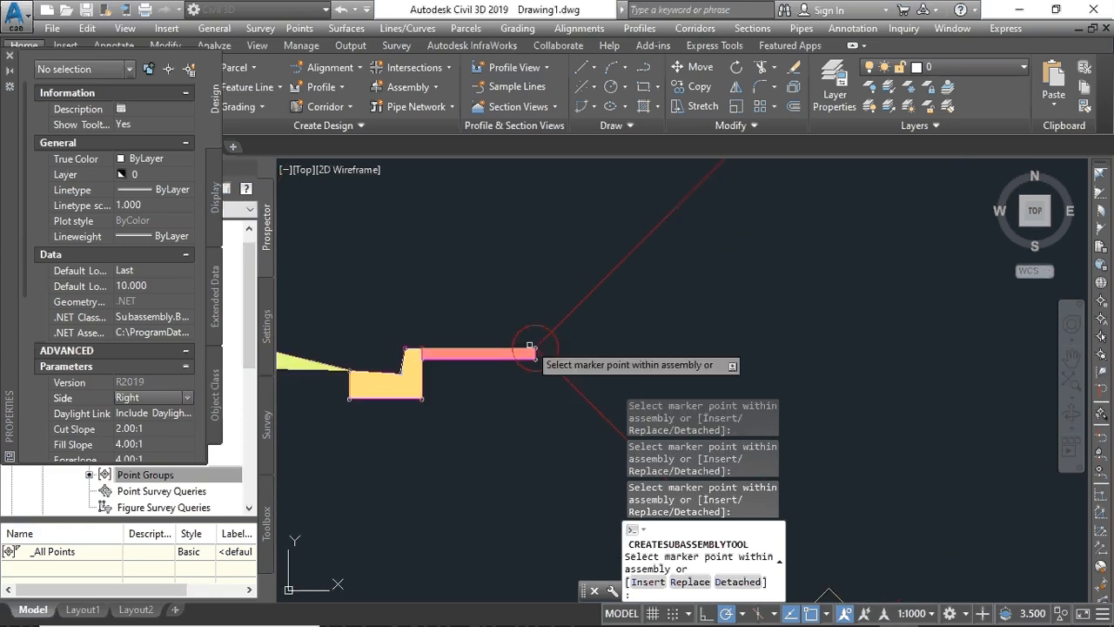
pyautogui.moveTo(471, 340); pyautogui.dragTo(845, 331, button='middle')
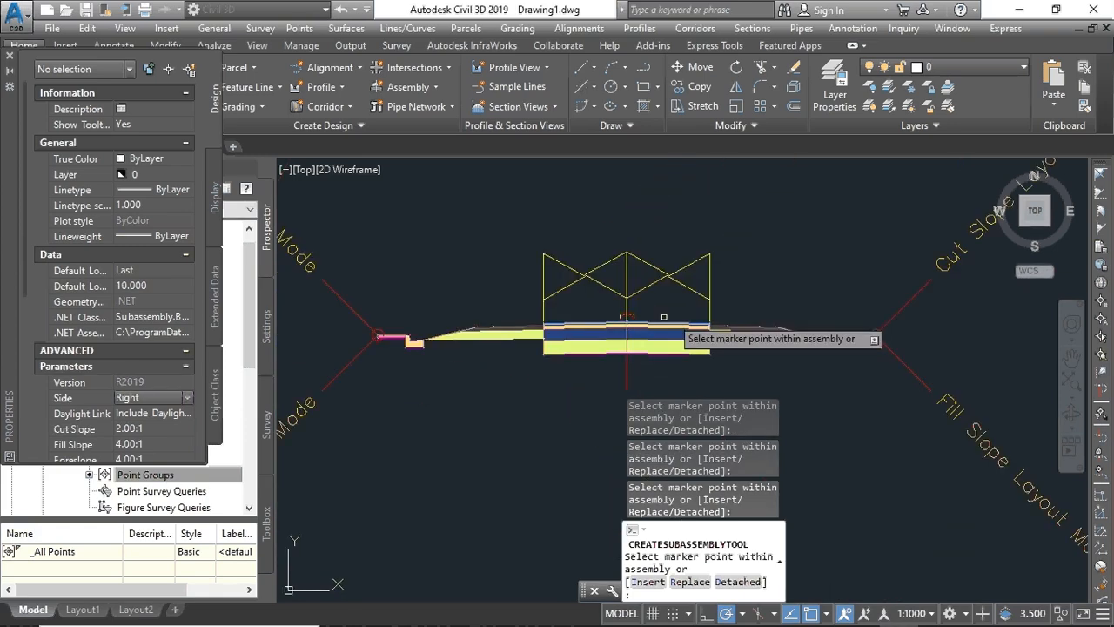
pyautogui.scroll(2, 645, 319)
pyautogui.scroll(-4, 644, 320)
pyautogui.scroll(4, 557, 332)
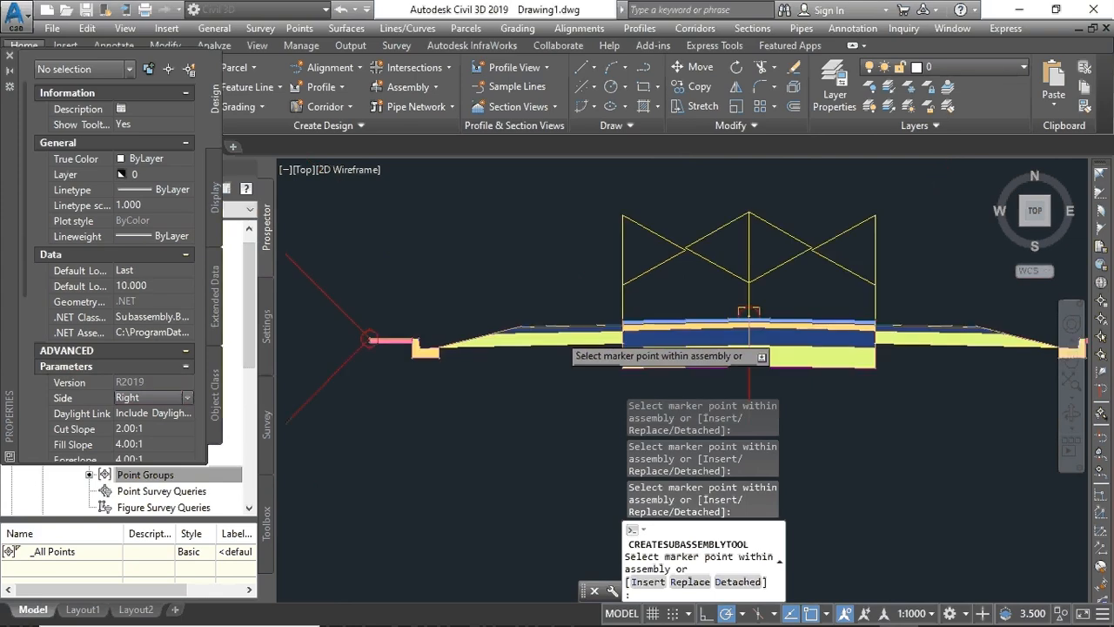
pyautogui.scroll(-4, 559, 332)
pyautogui.scroll(4, 559, 331)
pyautogui.scroll(-7, 566, 327)
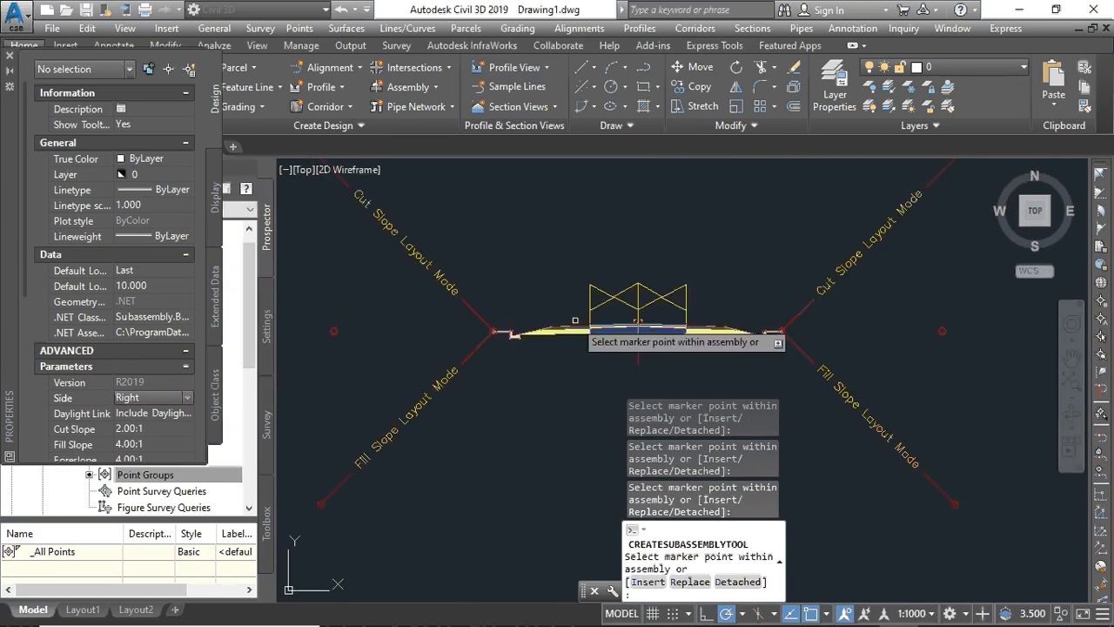
pyautogui.scroll(4, 589, 323)
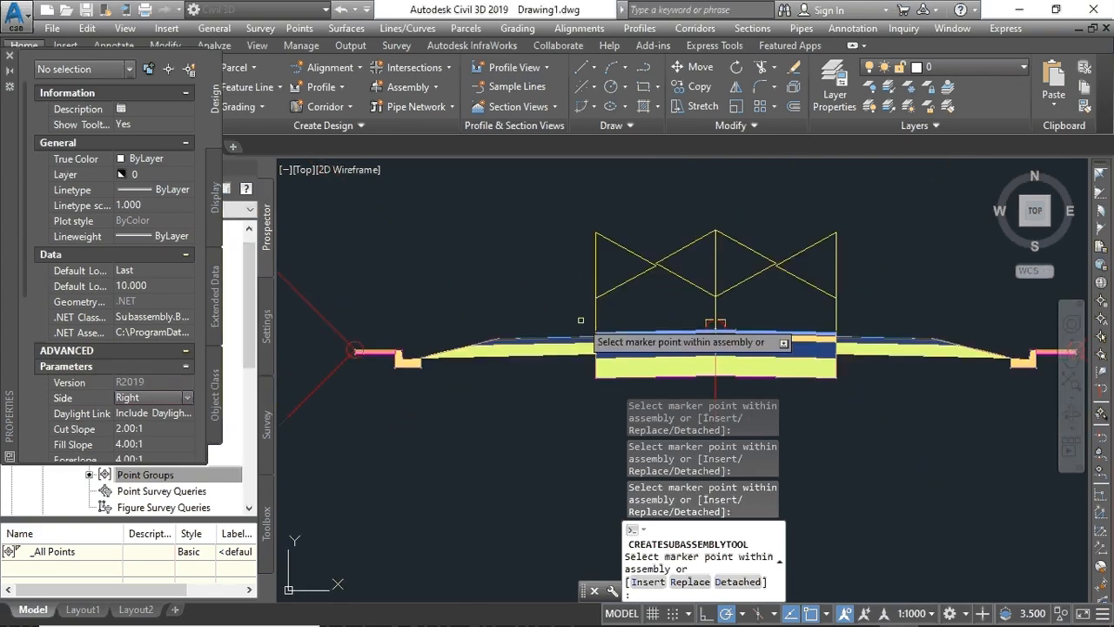
pyautogui.scroll(-5, 592, 324)
pyautogui.scroll(1, 596, 324)
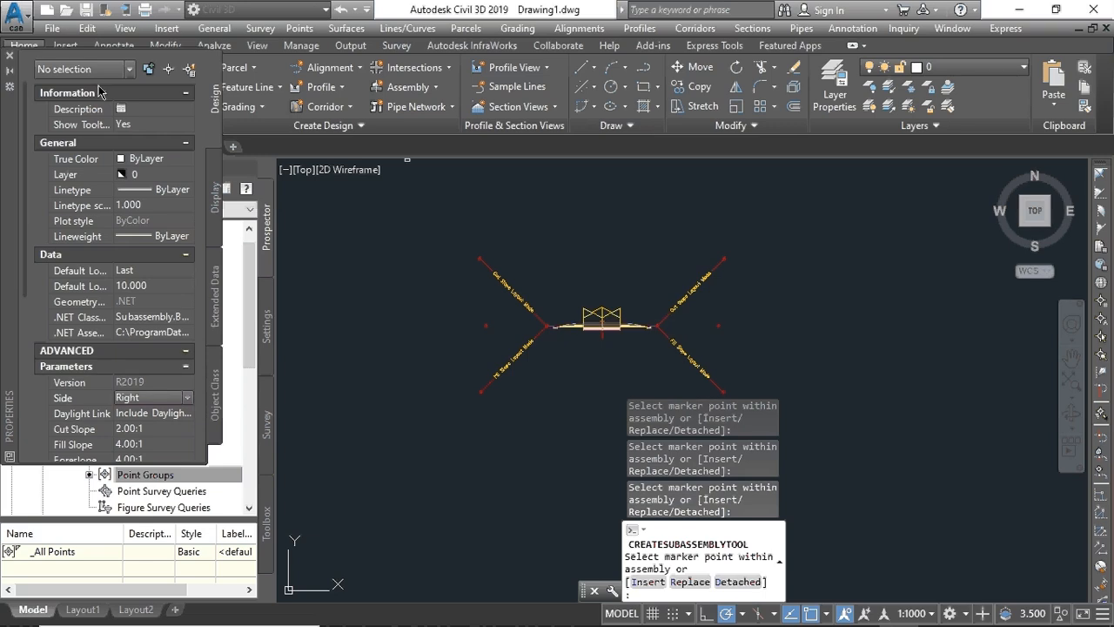
pyautogui.click(10, 56)
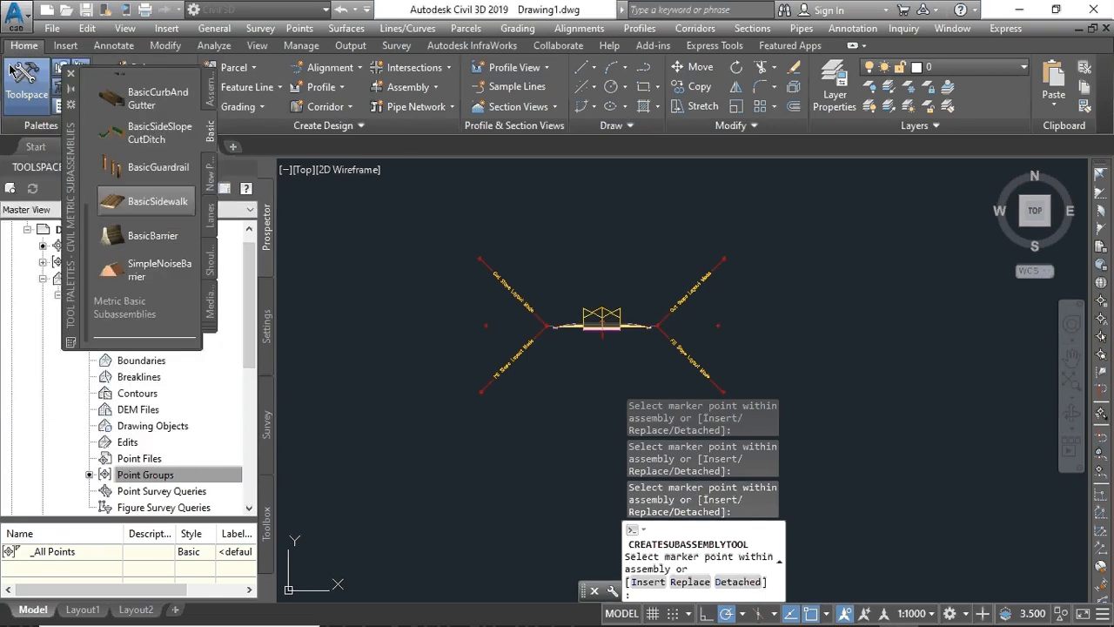
# - Start a new corridor and name it 'Corridor - HK'
pyautogui.click(71, 74)
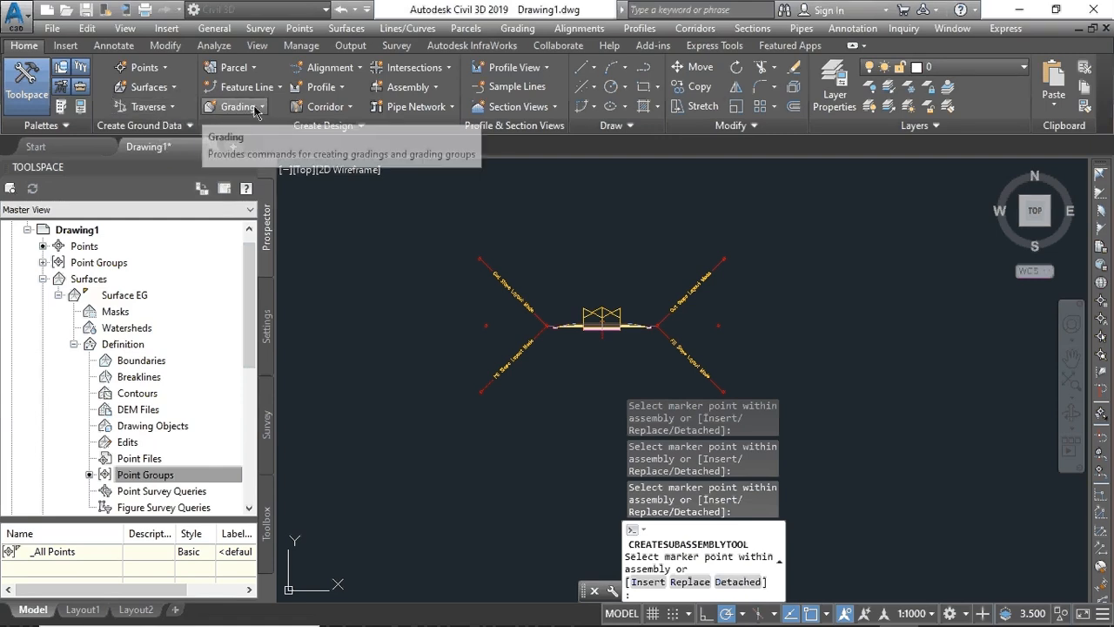
pyautogui.click(345, 109)
pyautogui.click(345, 135)
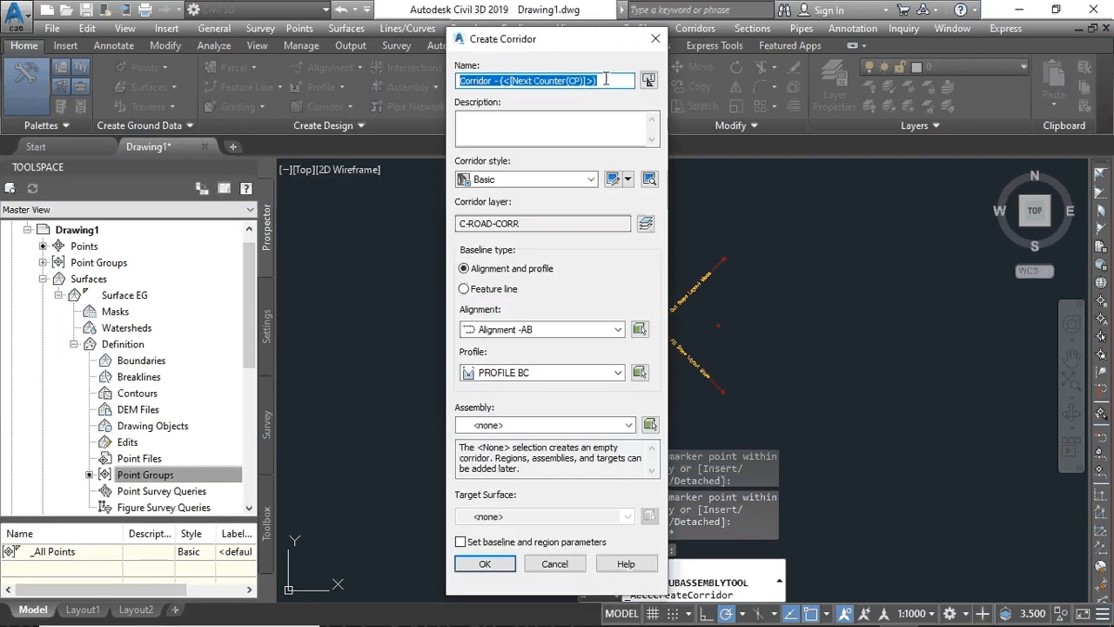
pyautogui.moveTo(607, 80); pyautogui.dragTo(501, 85)
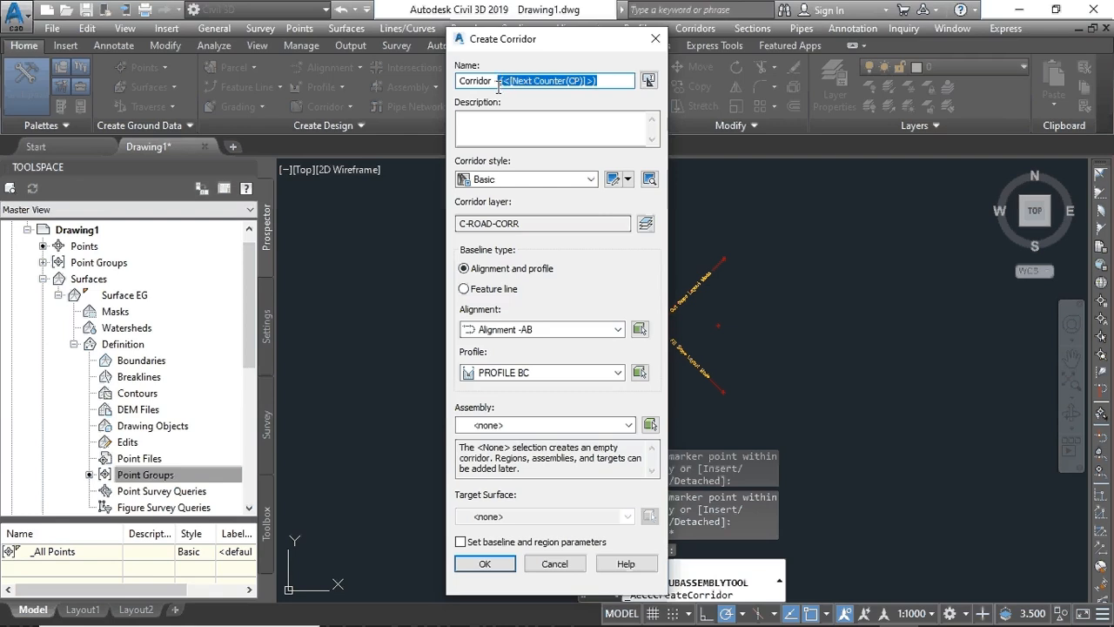
pyautogui.press('BackSpace')
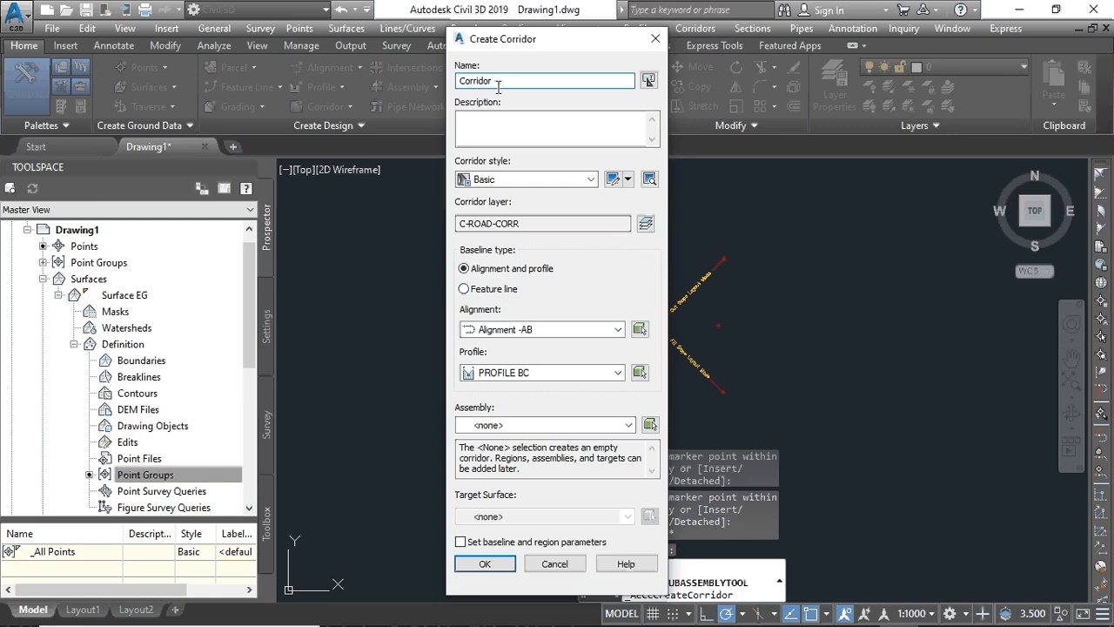
pyautogui.write('GG')
pyautogui.press('BackSpace')
pyautogui.press('BackSpace')
pyautogui.write('HK')
pyautogui.click(498, 81)
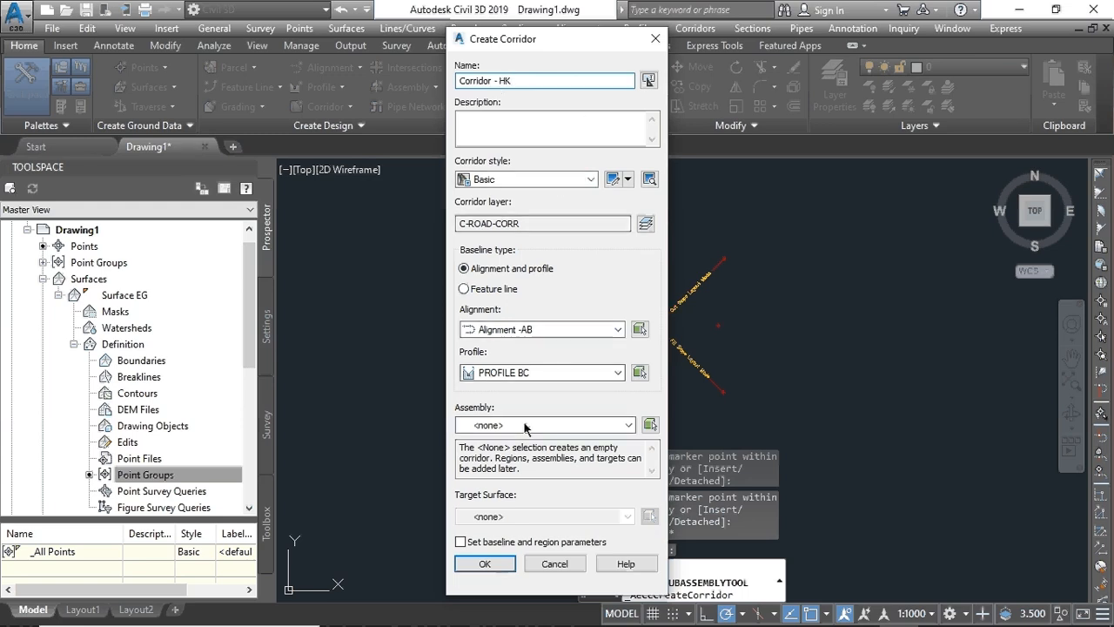
# - Use Alignment -AB, PROFILE BC and Assembly AC, target Surface EG, and create it
pyautogui.click(616, 329)
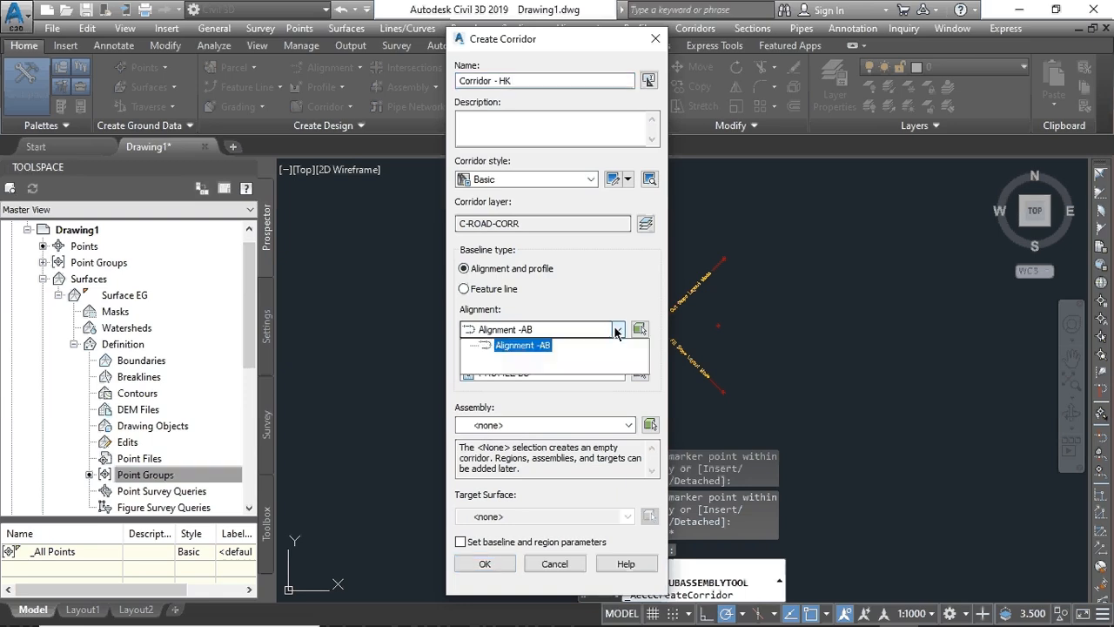
pyautogui.click(558, 342)
pyautogui.click(618, 373)
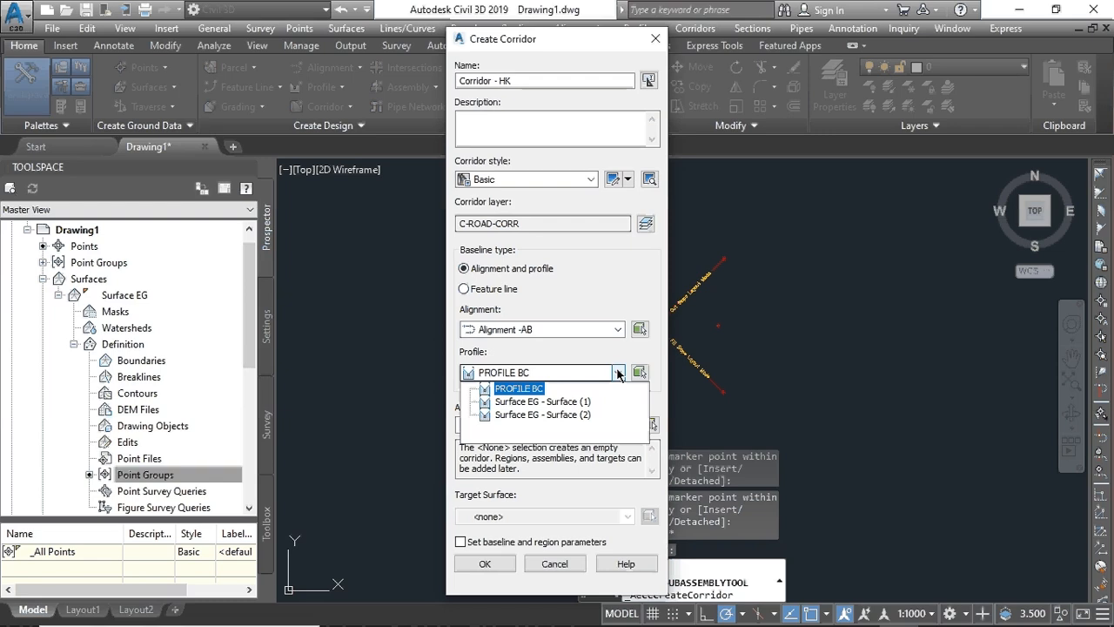
pyautogui.click(520, 389)
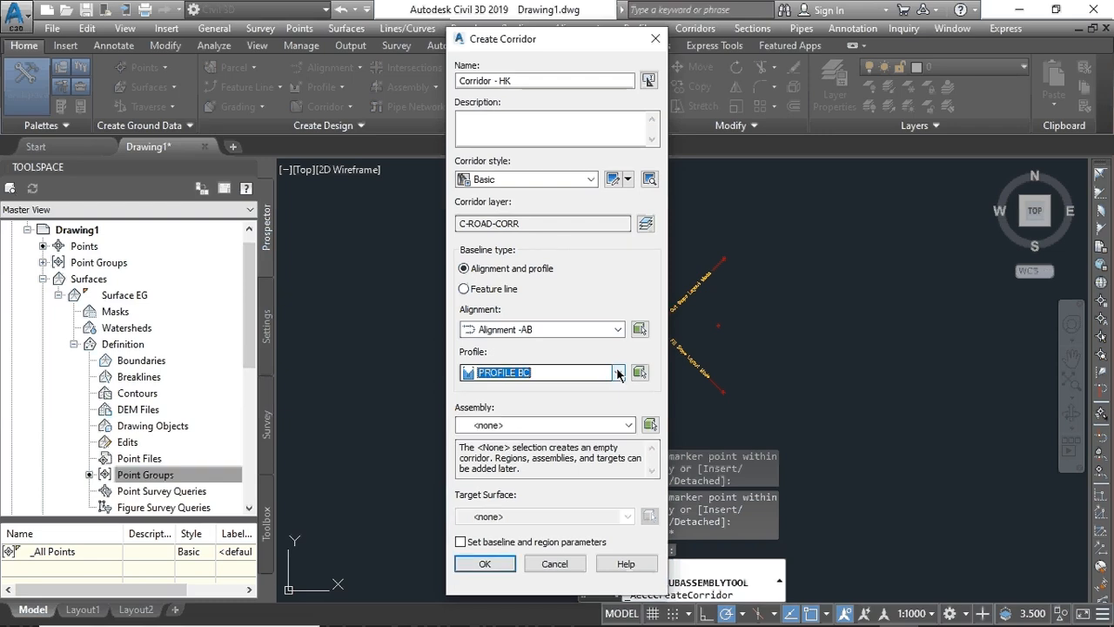
pyautogui.click(523, 424)
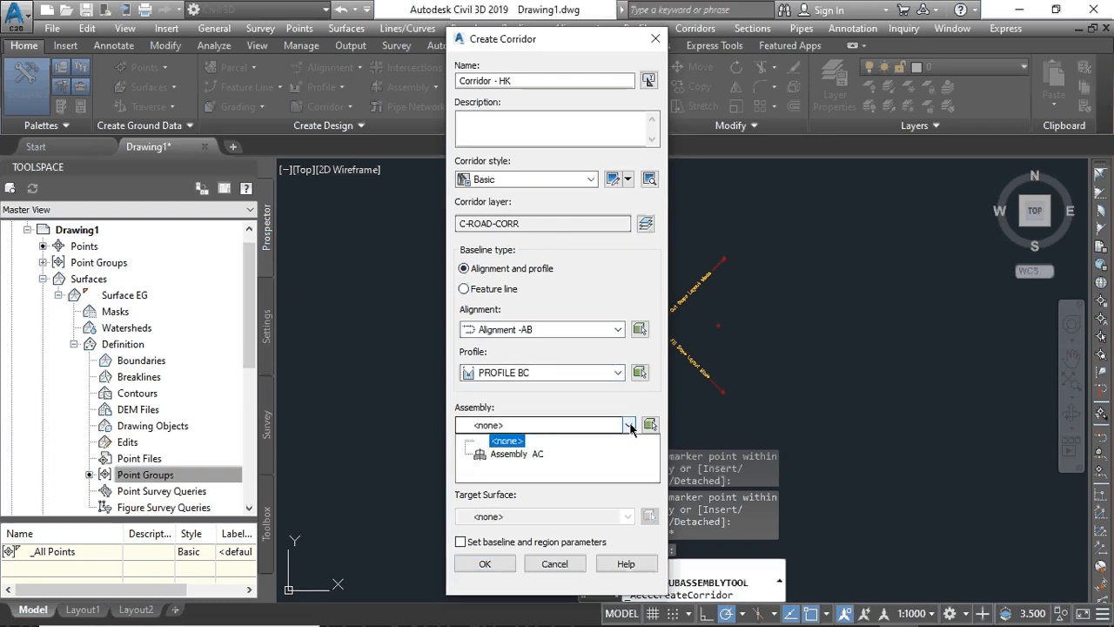
pyautogui.click(522, 456)
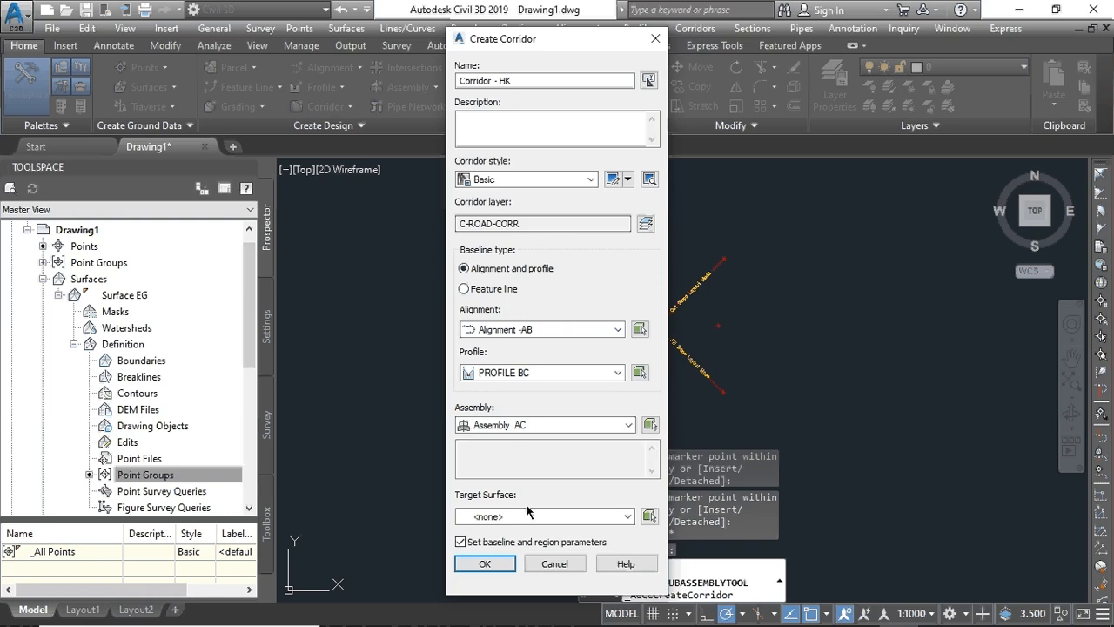
pyautogui.click(627, 517)
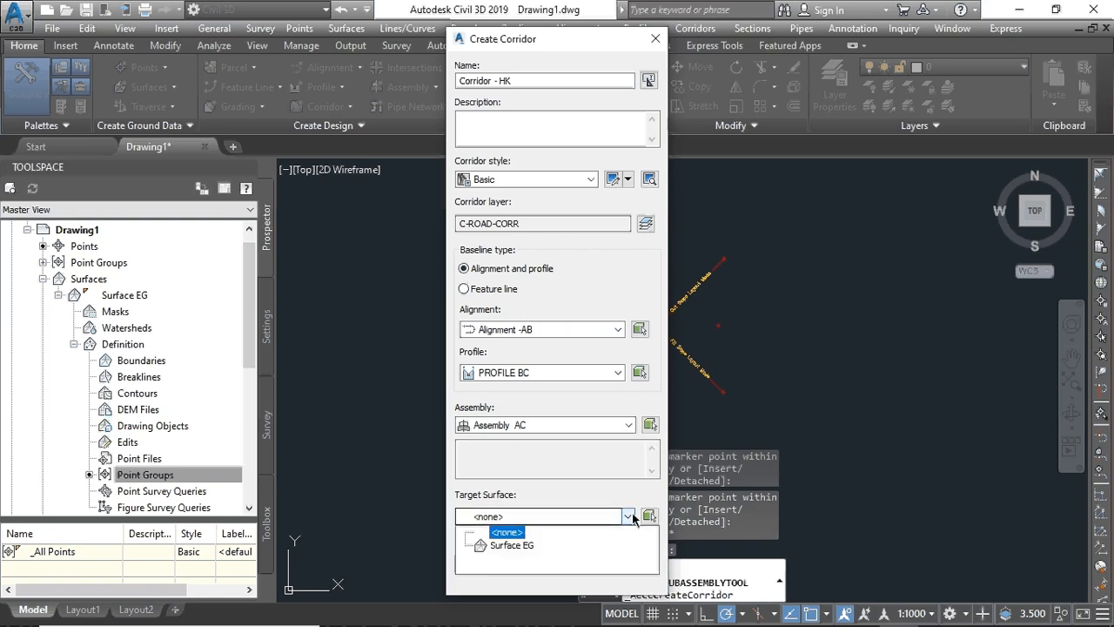
pyautogui.click(498, 545)
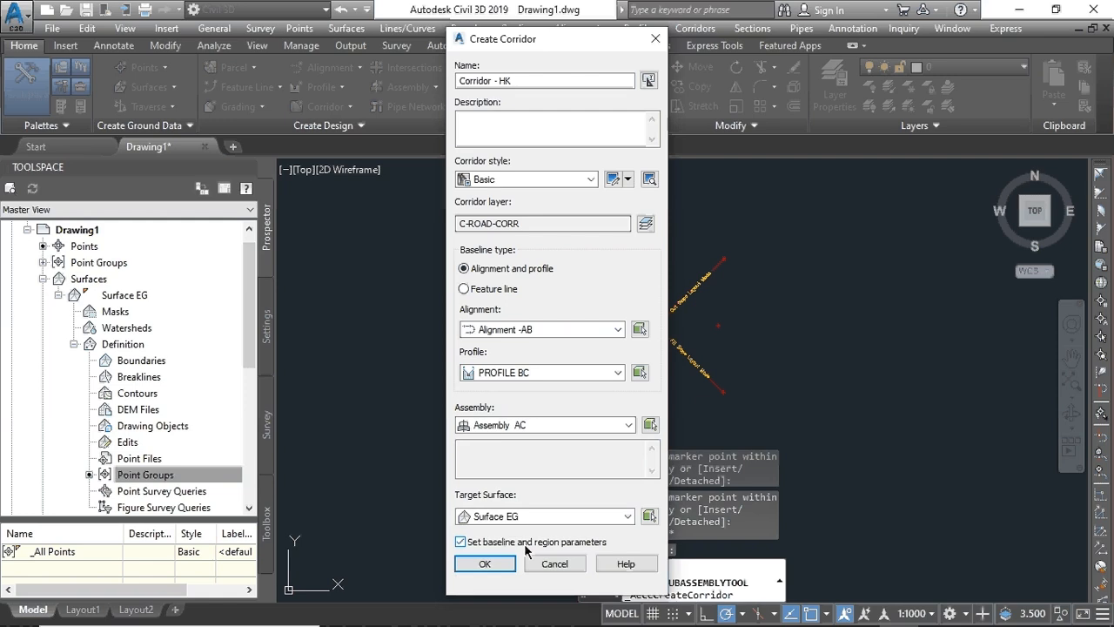
pyautogui.click(484, 564)
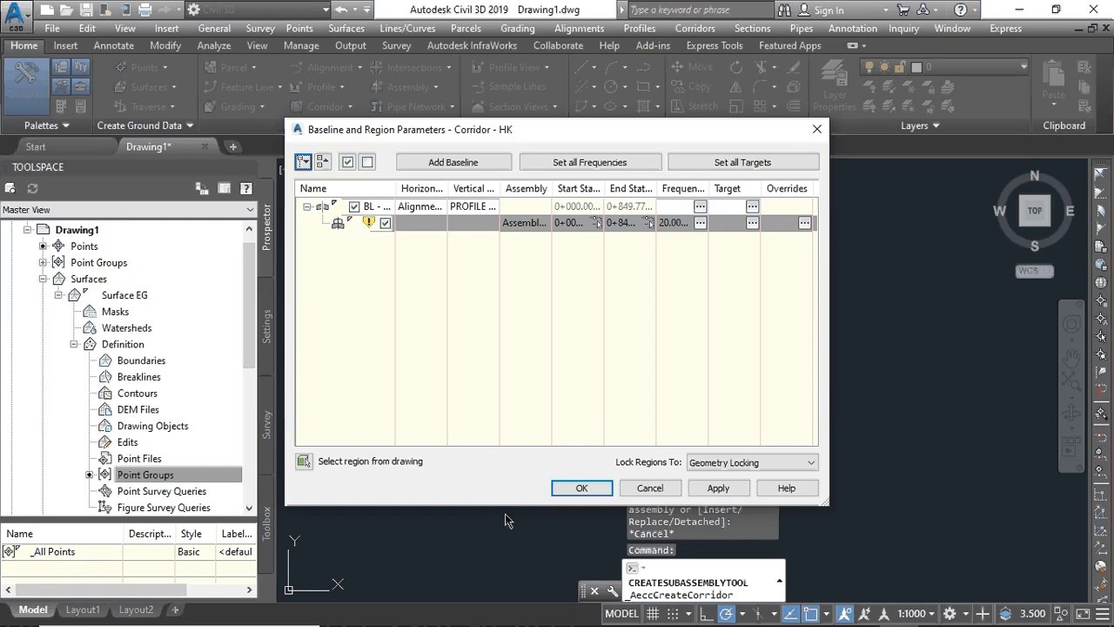
# - Apply the region parameters, rebuild Corridor - HK, and dismiss the Event Viewer warnings
pyautogui.click(704, 488)
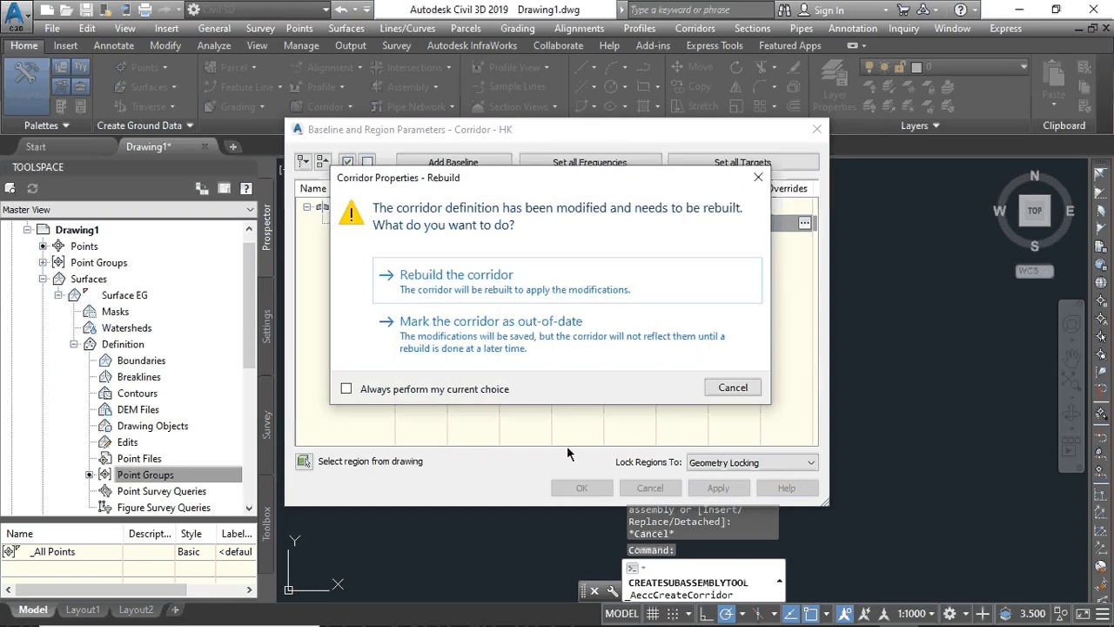
pyautogui.click(473, 277)
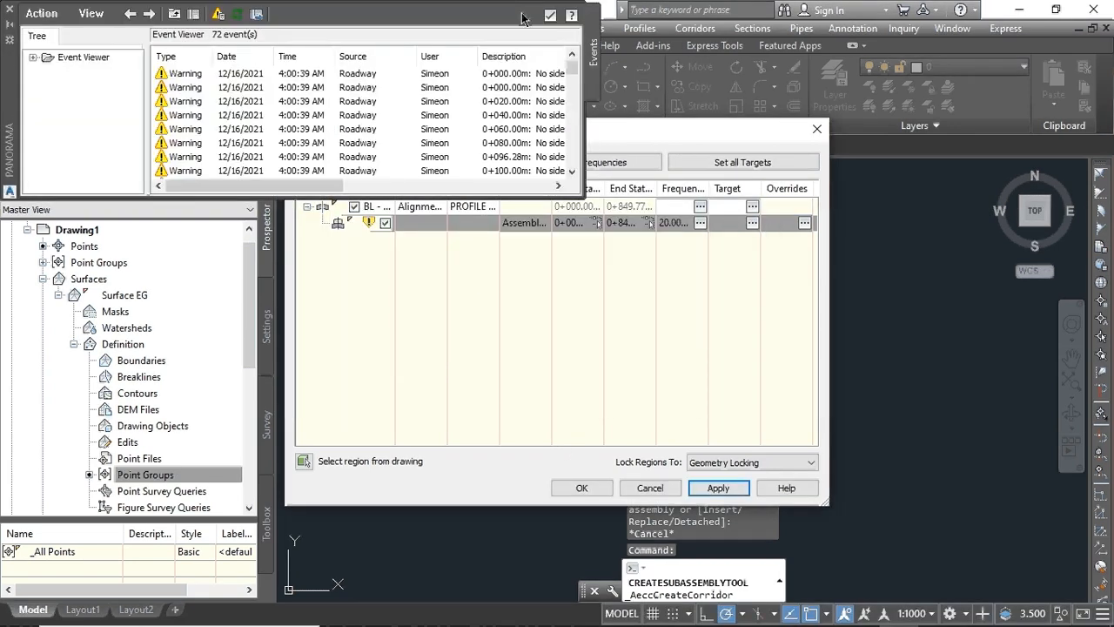
pyautogui.click(581, 488)
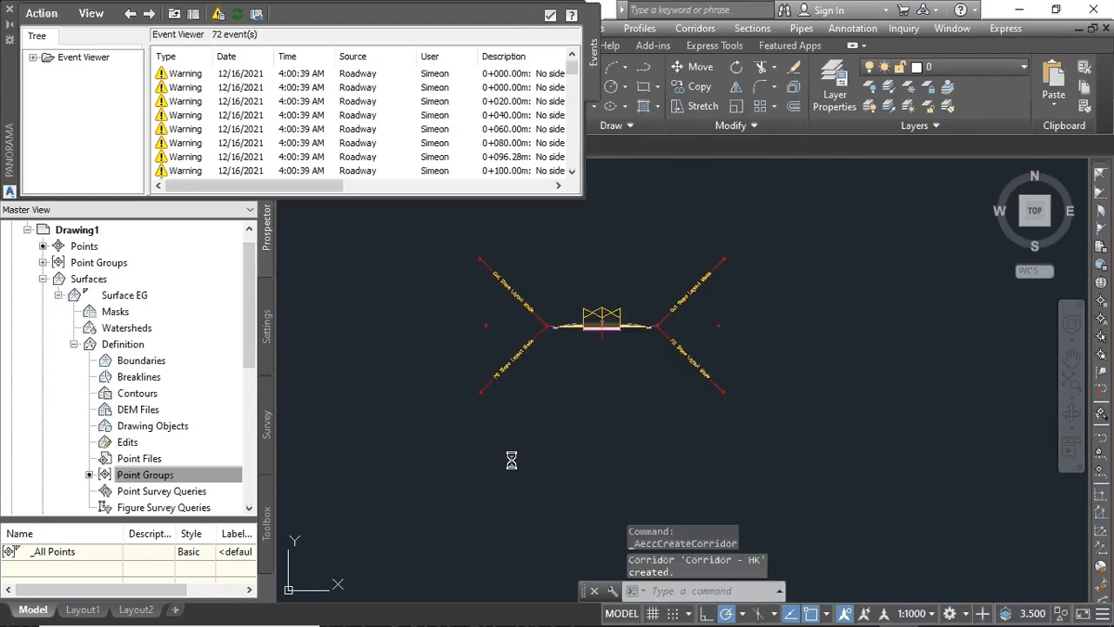
pyautogui.click(549, 18)
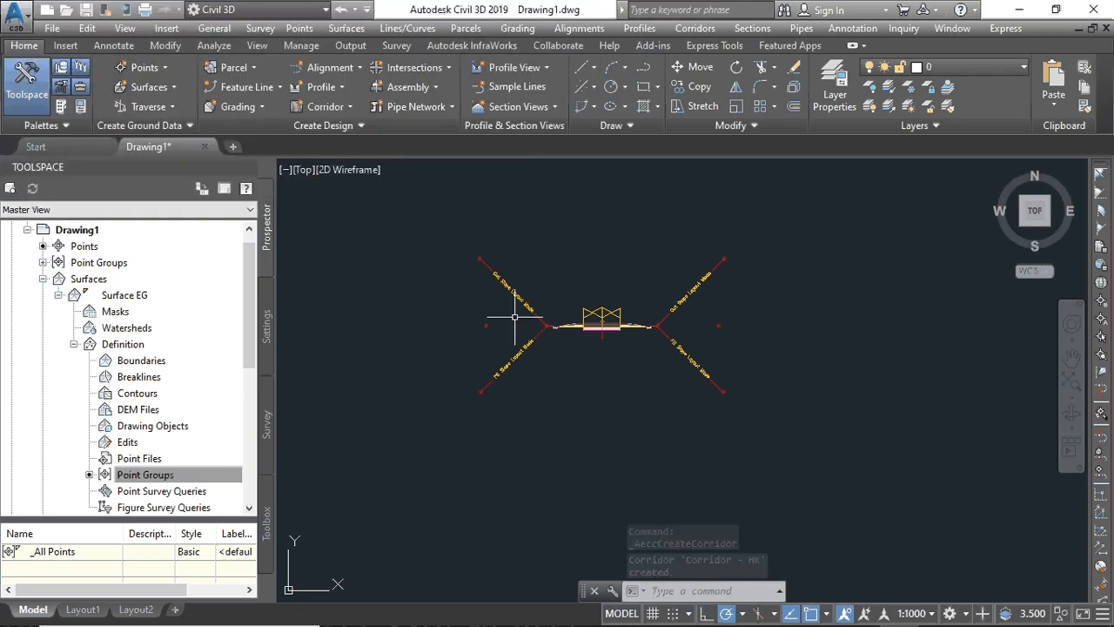
# - Zoom around the corridor curve near station 0+219.98 and select Corridor - HK
pyautogui.scroll(-5, 510, 316)
pyautogui.moveTo(381, 344); pyautogui.dragTo(659, 416, button='middle')
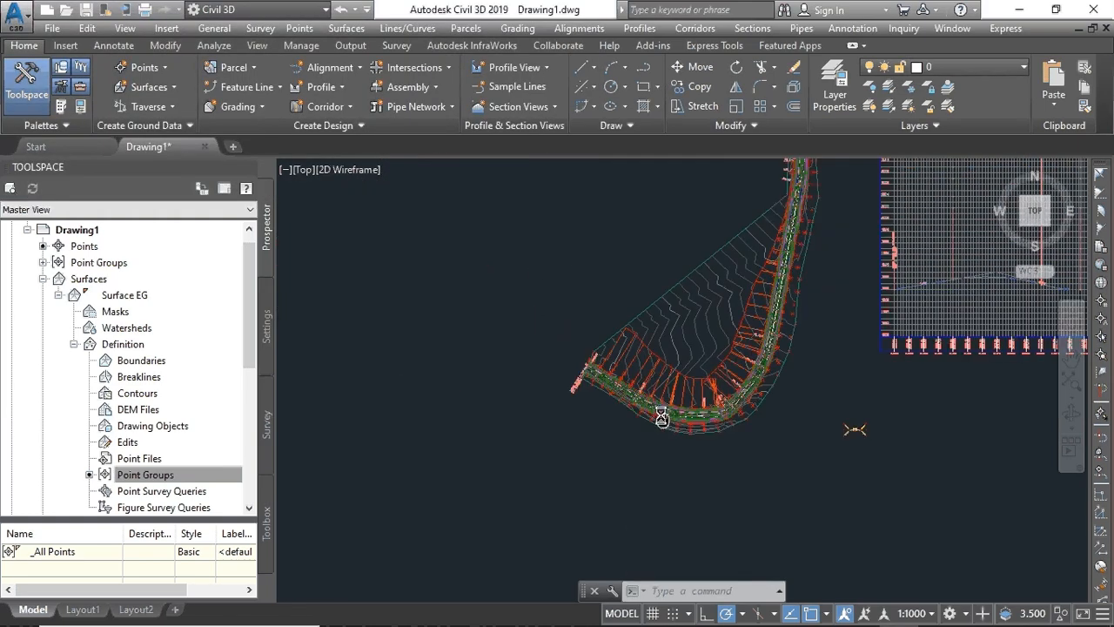
pyautogui.scroll(6, 659, 416)
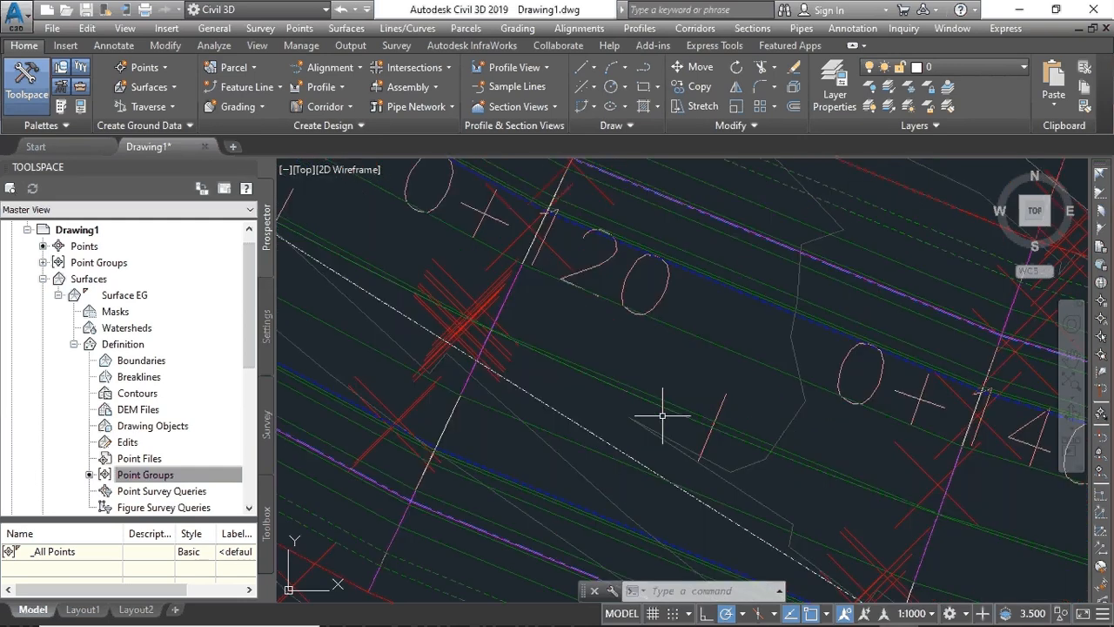
pyautogui.scroll(-5, 662, 417)
pyautogui.scroll(6, 802, 424)
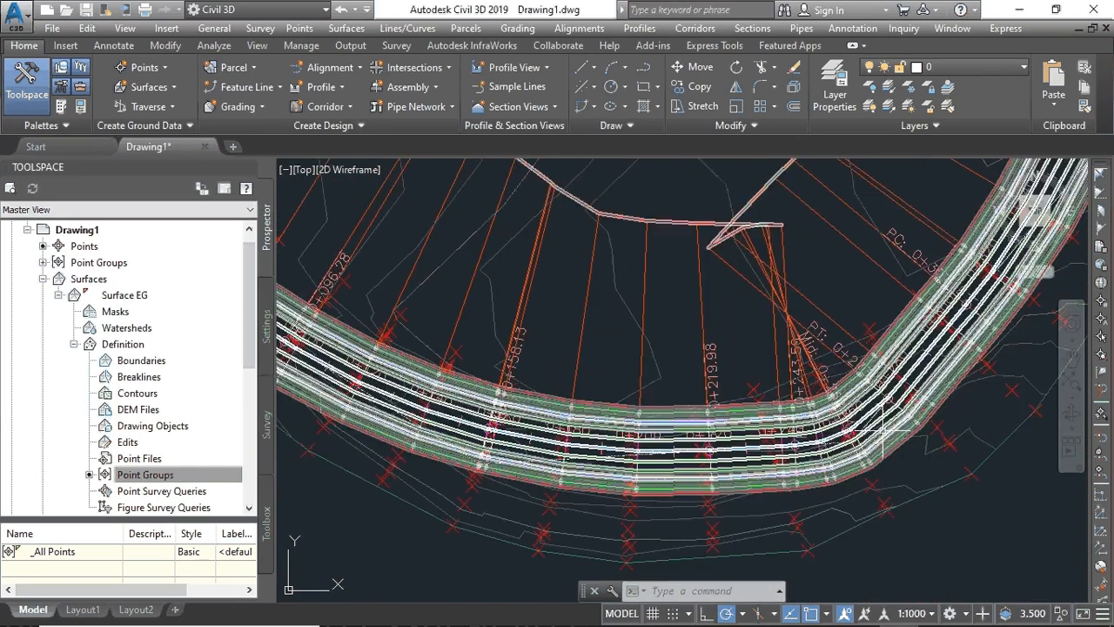
pyautogui.scroll(-5, 882, 429)
pyautogui.scroll(5, 767, 436)
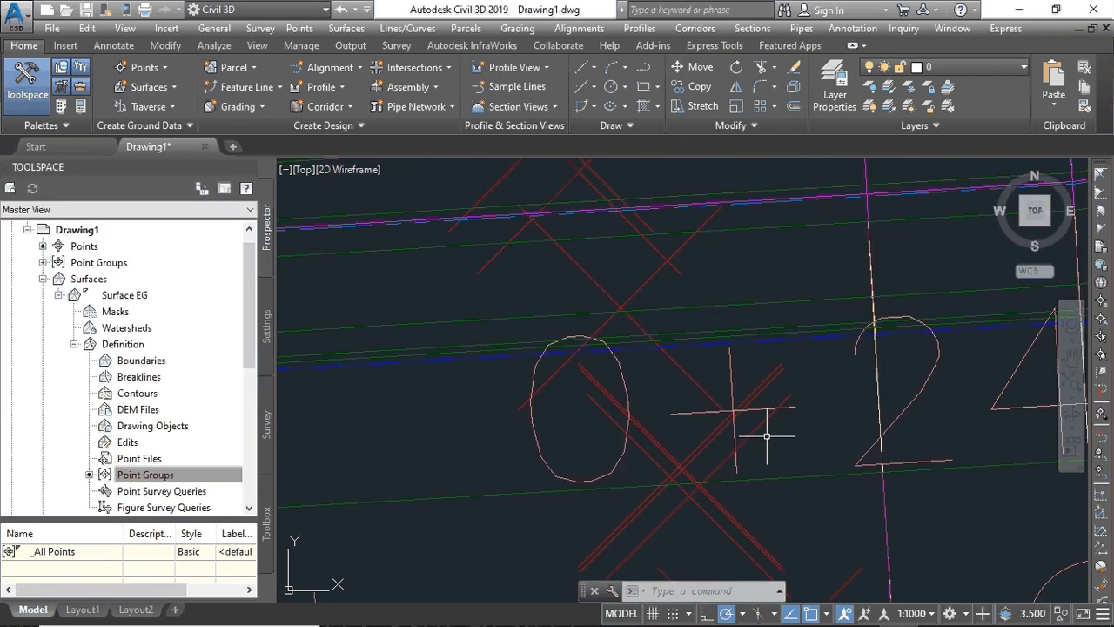
pyautogui.scroll(-5, 767, 436)
pyautogui.scroll(1, 767, 436)
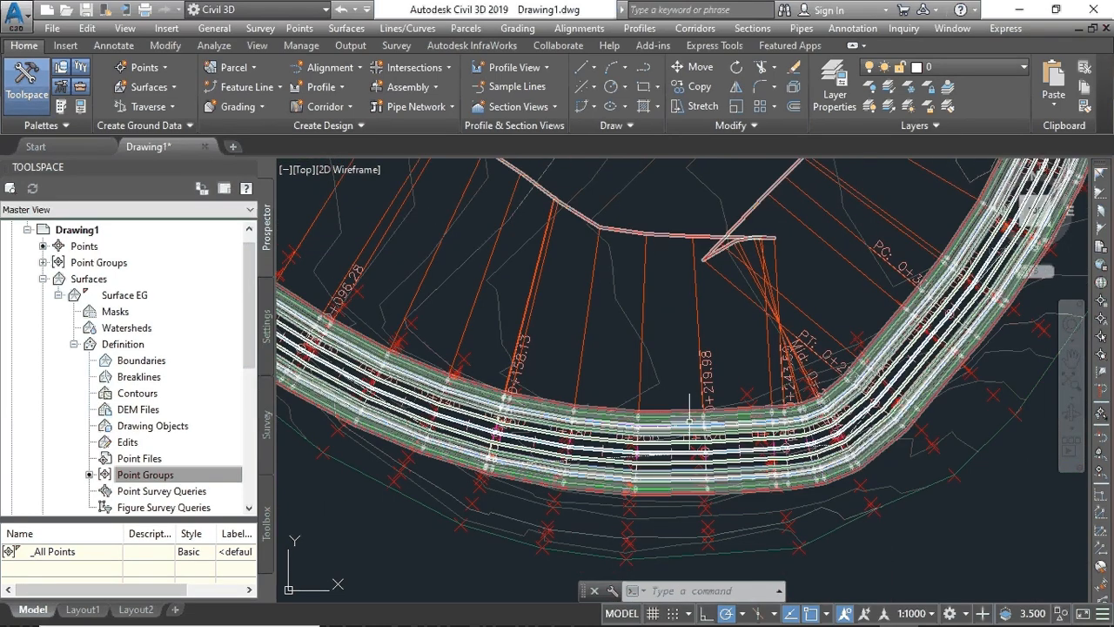
pyautogui.moveTo(706, 417)
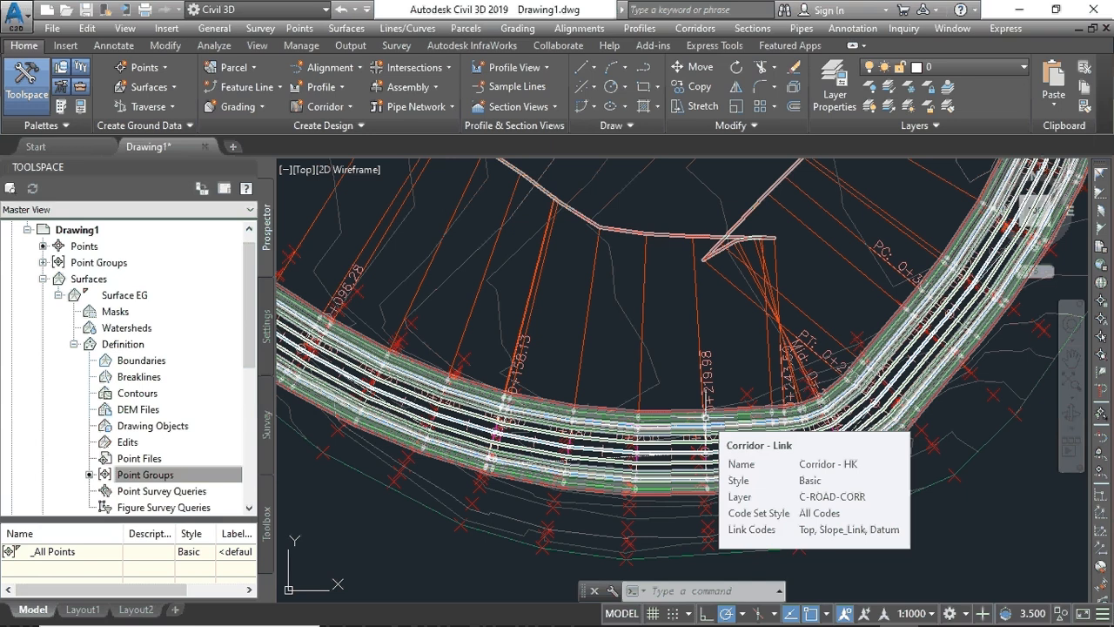
pyautogui.scroll(5, 706, 417)
pyautogui.scroll(-1, 692, 423)
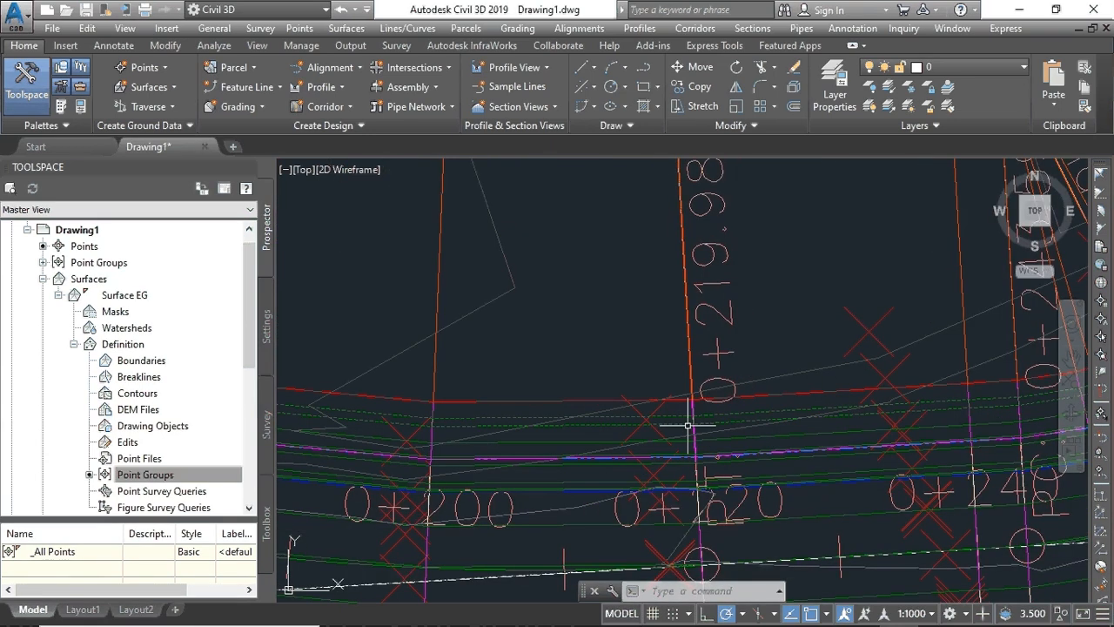
pyautogui.click(692, 426)
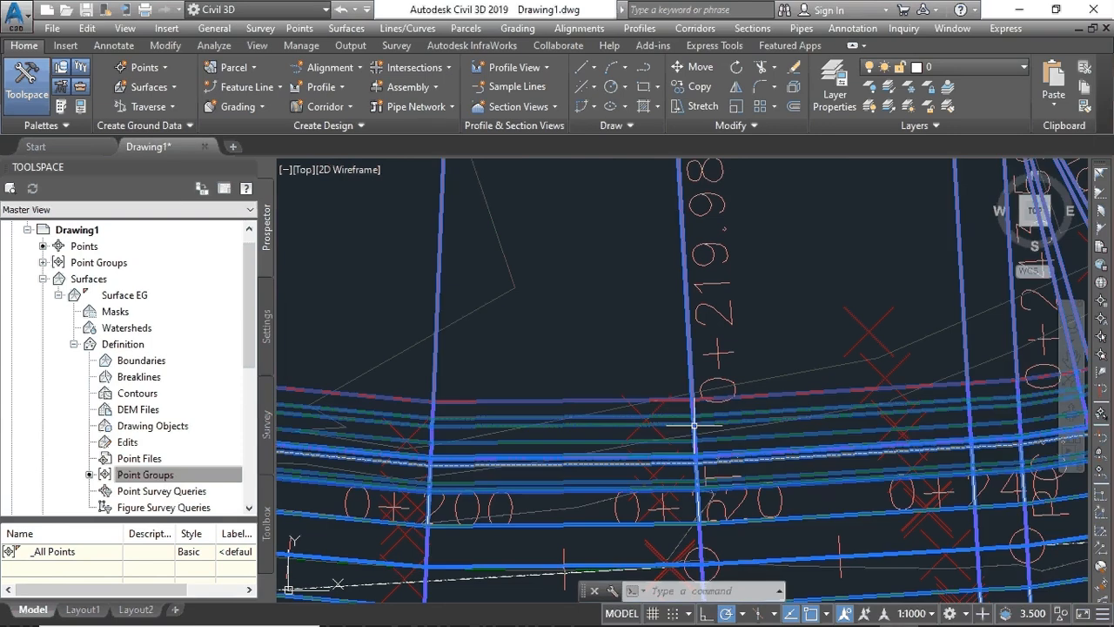
# - Create a corridor surface using the Top links as a breakline
pyautogui.rightClick(694, 426)
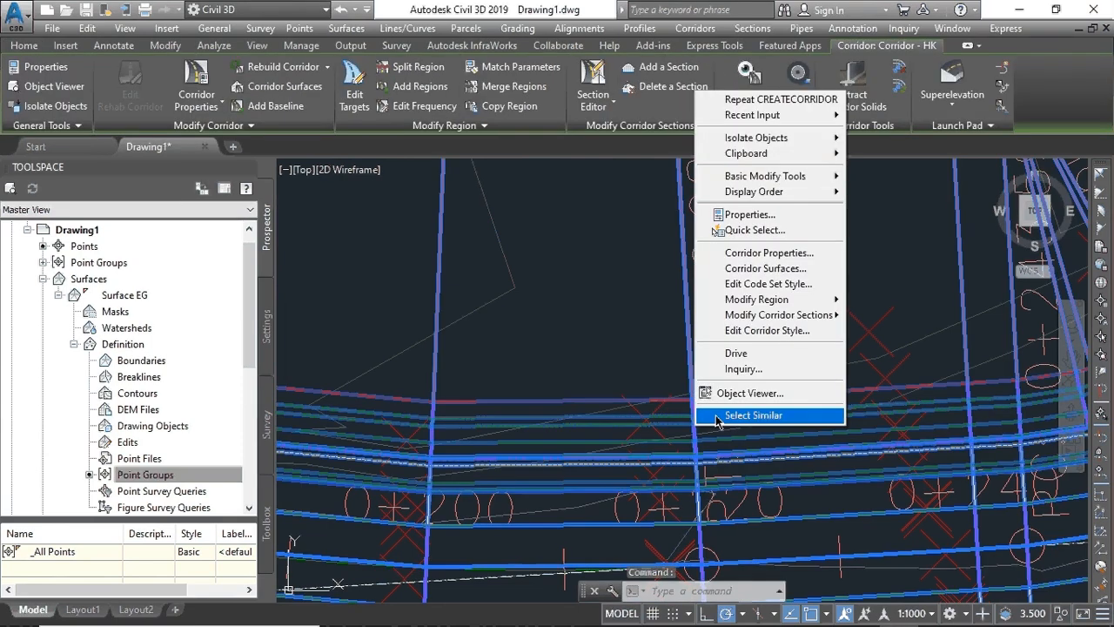
pyautogui.click(730, 268)
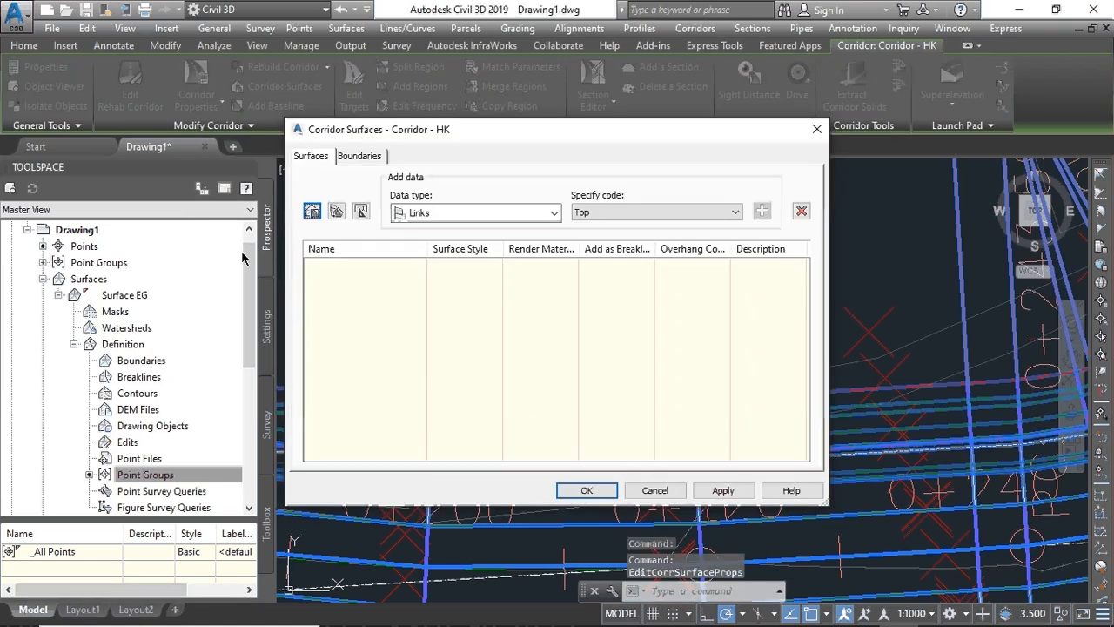
pyautogui.click(312, 212)
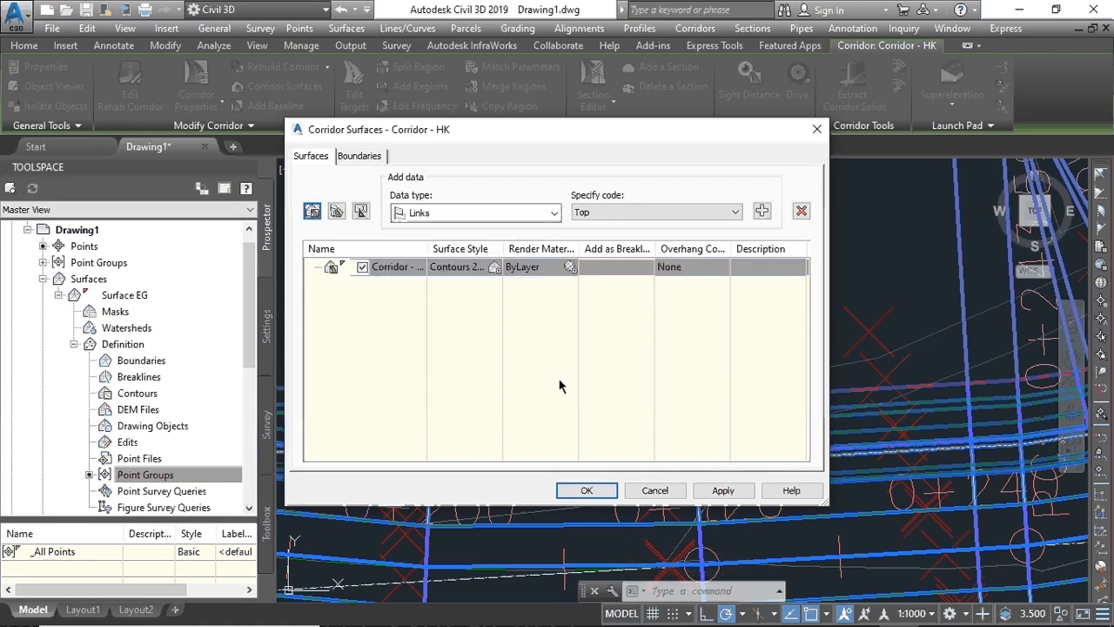
pyautogui.click(762, 212)
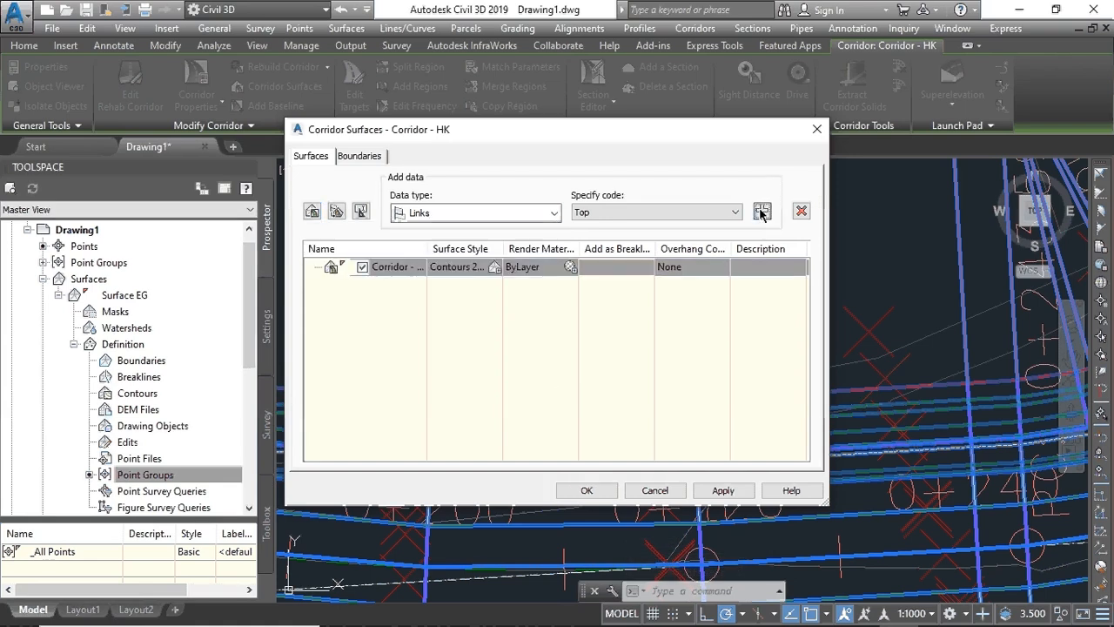
pyautogui.click(587, 284)
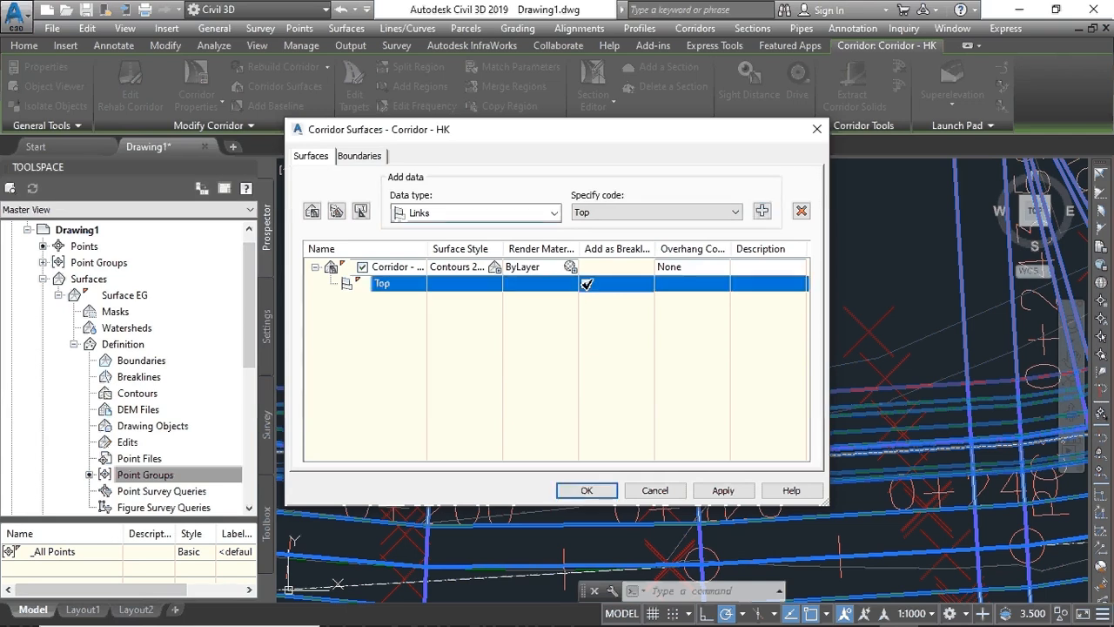
# - Add an automatic Daylight outside boundary to the surface and rebuild the corridor
pyautogui.click(364, 162)
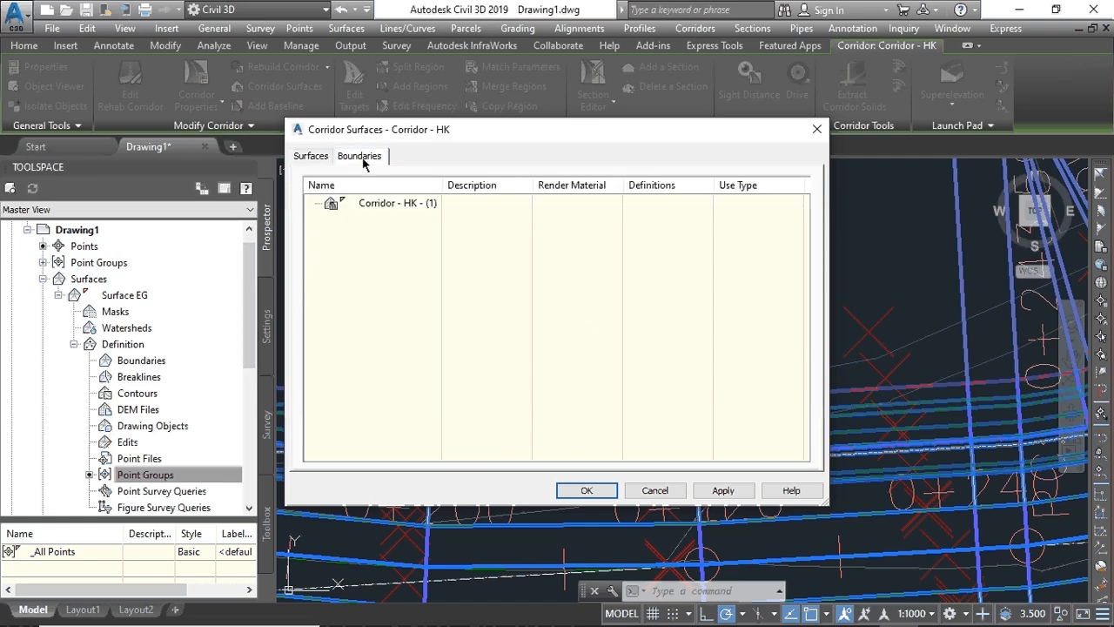
pyautogui.rightClick(388, 207)
pyautogui.moveTo(448, 233)
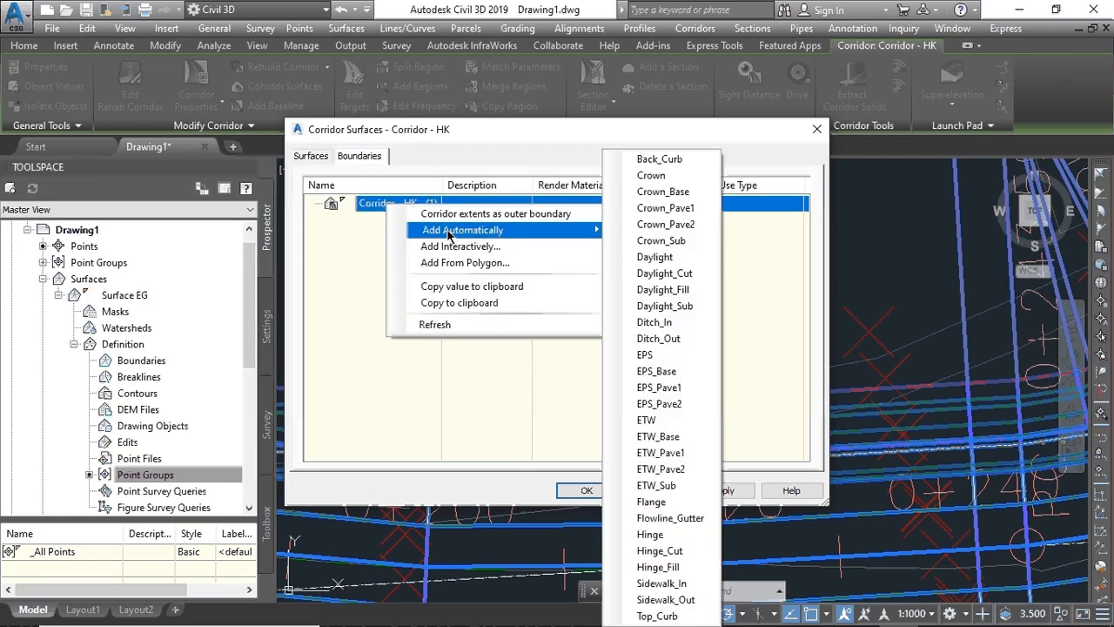
pyautogui.click(676, 258)
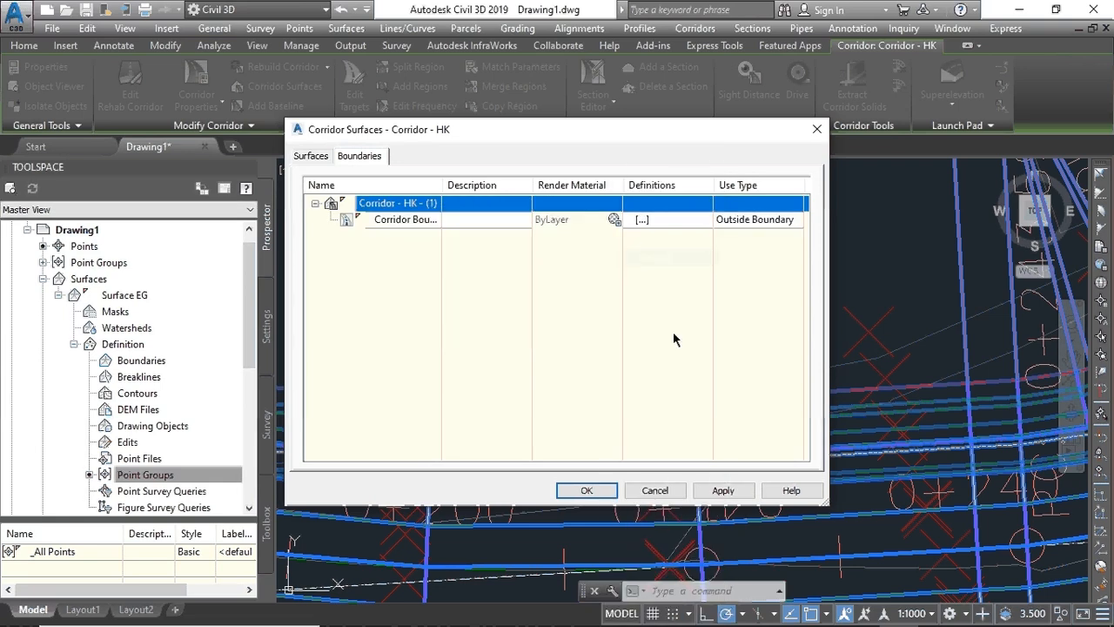
pyautogui.click(719, 490)
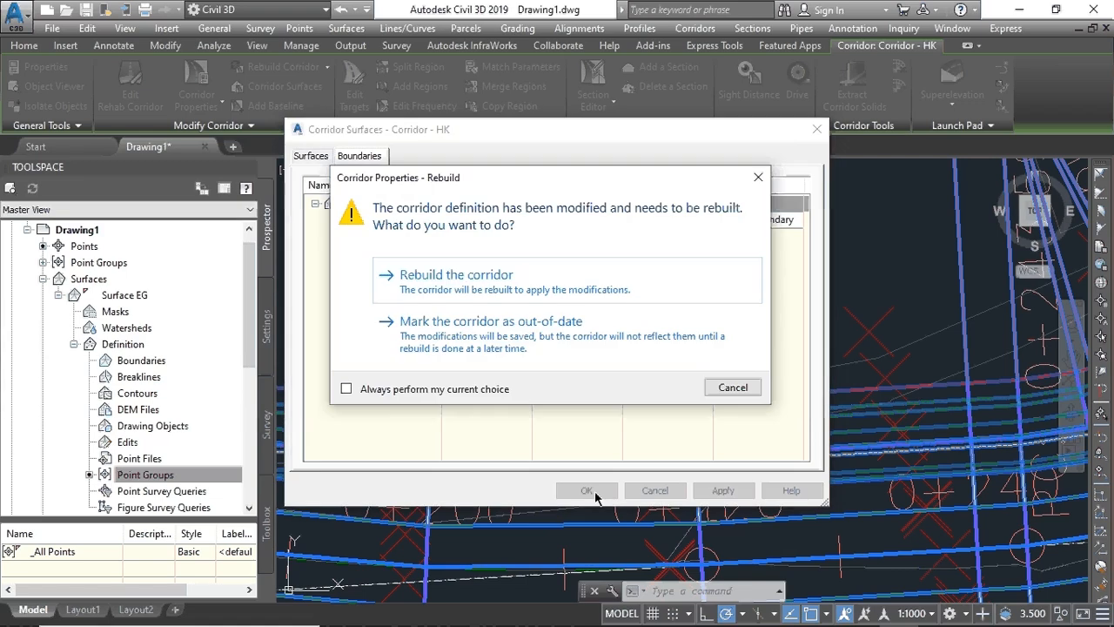
pyautogui.click(448, 287)
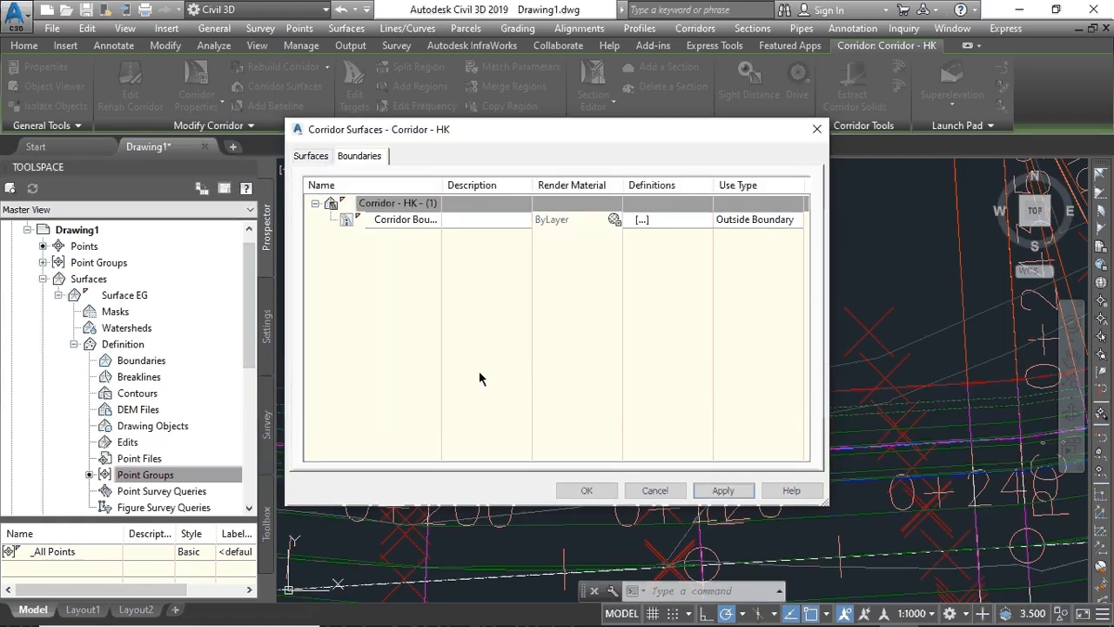
pyautogui.click(589, 490)
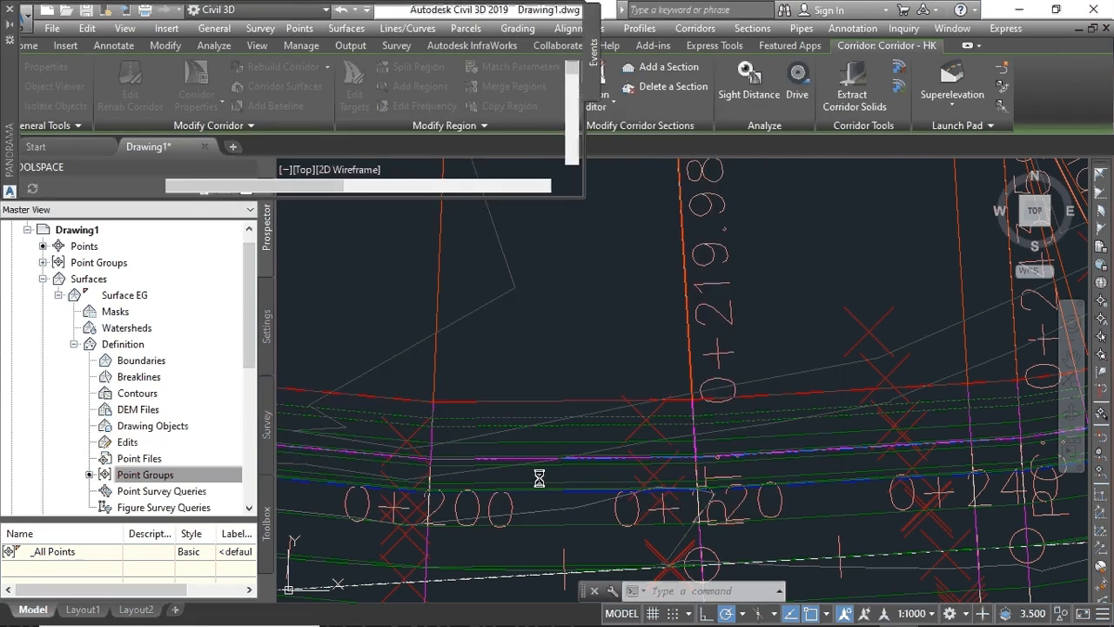
# - Close the Event Viewer listing 73 corridor warnings
pyautogui.scroll(-8, 540, 478)
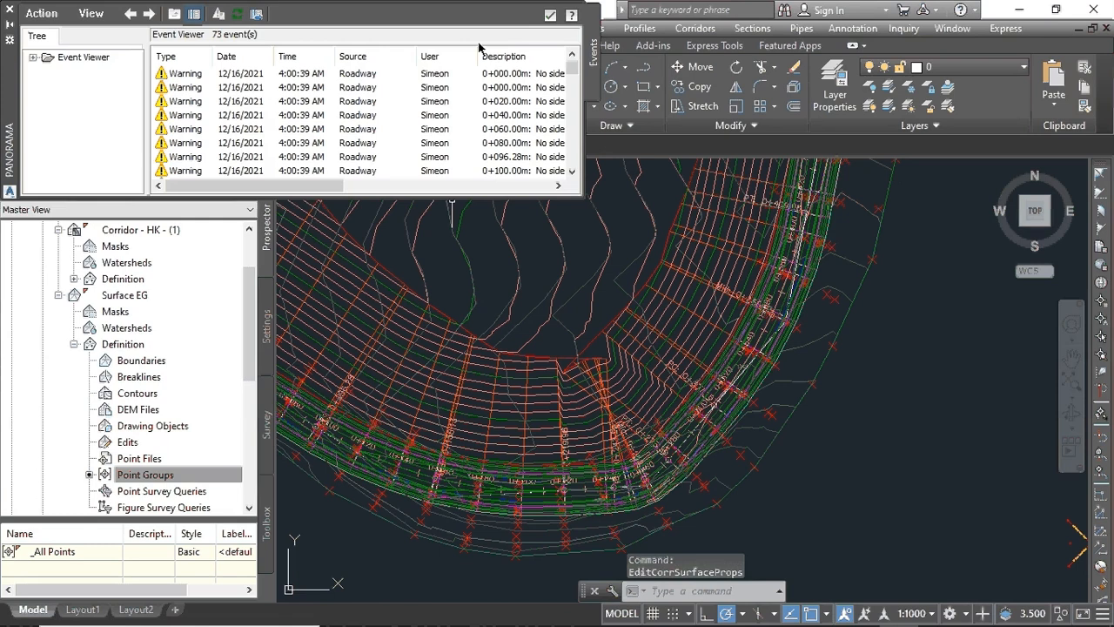
pyautogui.click(551, 15)
pyautogui.scroll(-3, 550, 357)
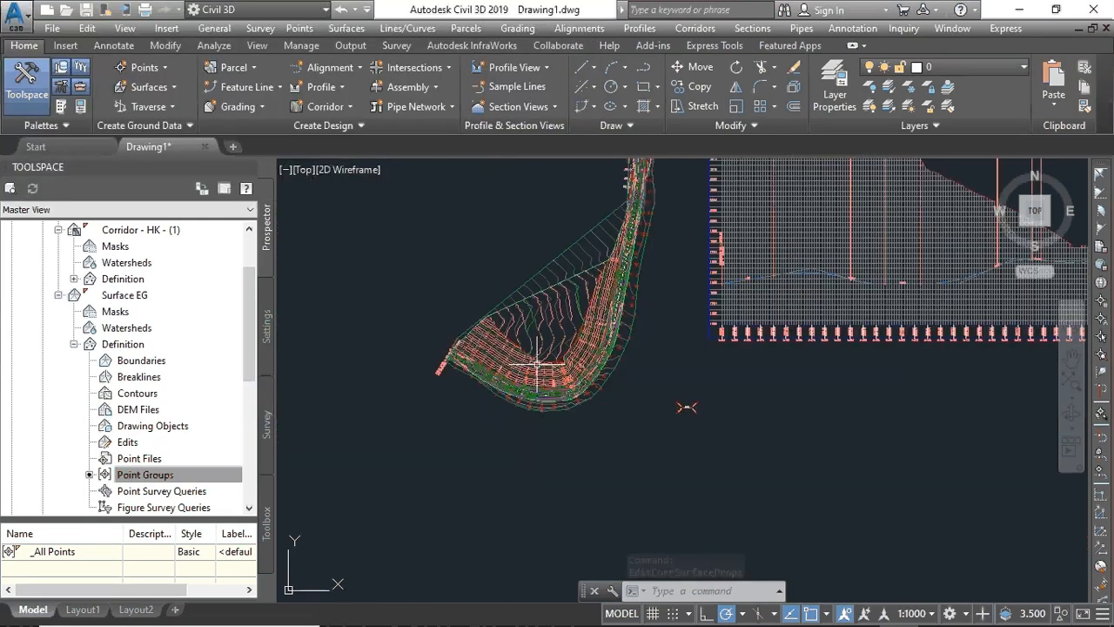
pyautogui.scroll(5, 516, 385)
pyautogui.scroll(-4, 517, 385)
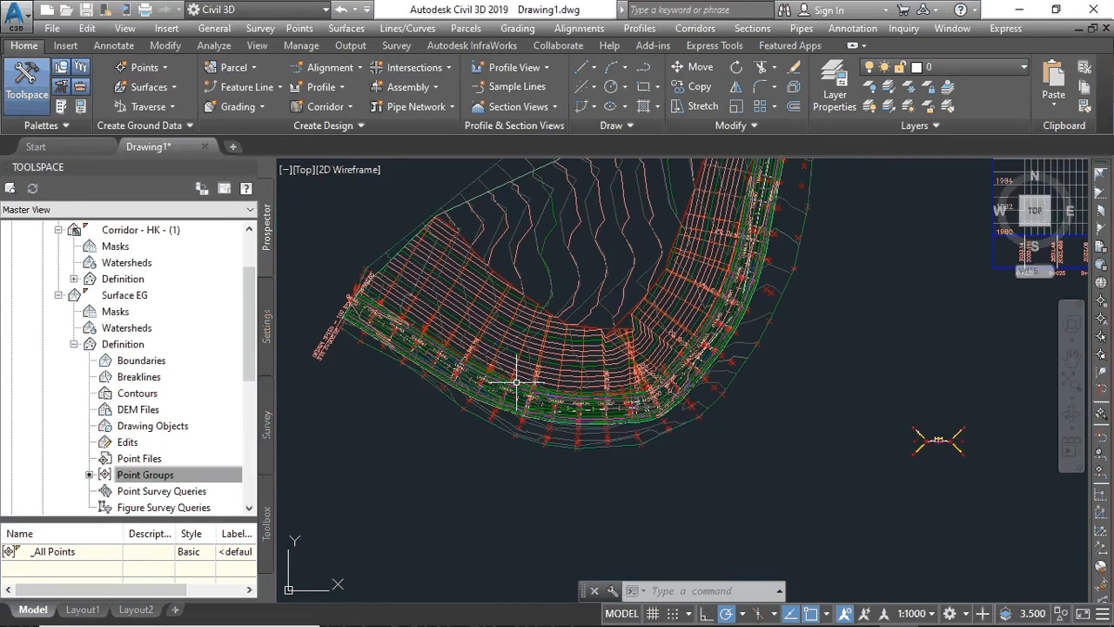
pyautogui.scroll(5, 516, 383)
pyautogui.scroll(-4, 514, 380)
# - Pan and zoom along the rebuilt Corridor - HK bend to inspect it
pyautogui.moveTo(514, 380); pyautogui.dragTo(616, 357, button='middle')
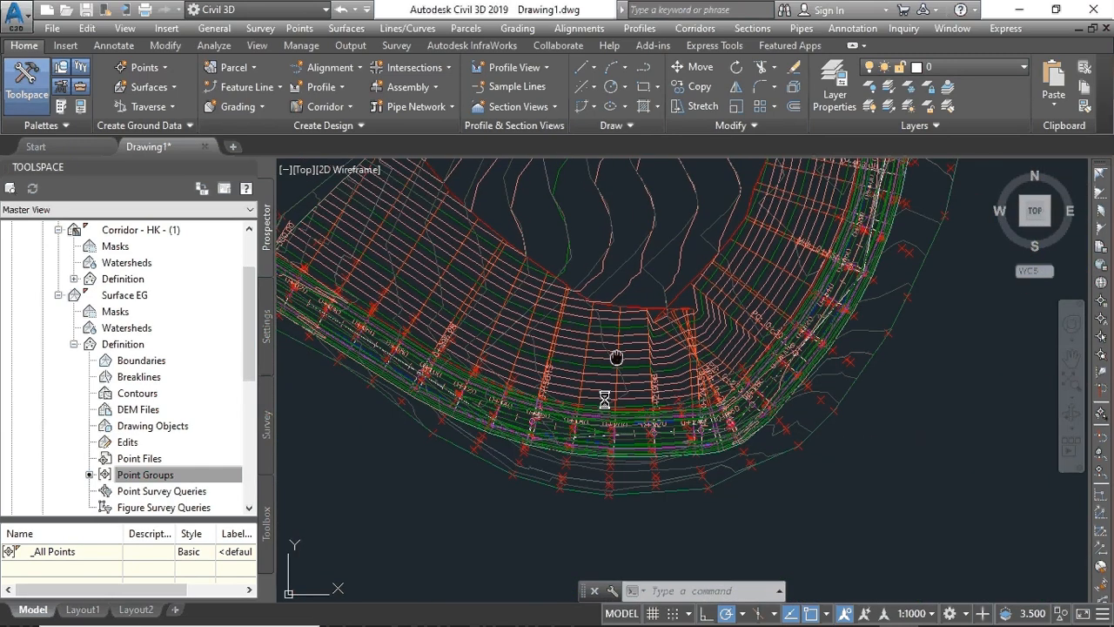
pyautogui.scroll(-3, 599, 427)
pyautogui.scroll(5, 599, 428)
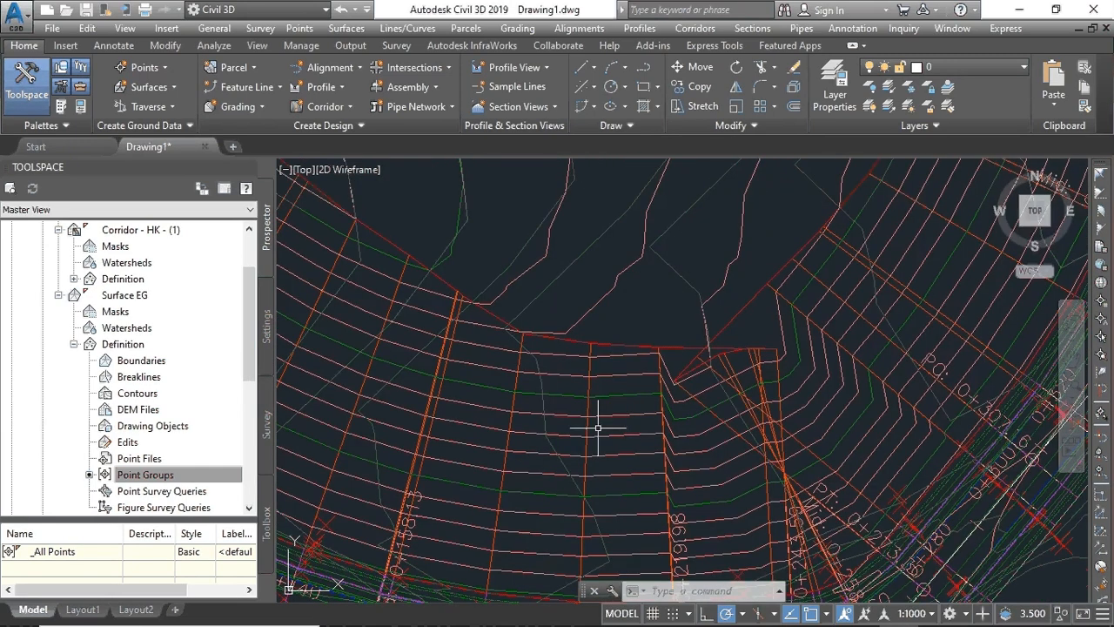
pyautogui.scroll(-4, 599, 427)
pyautogui.scroll(-4, 599, 428)
pyautogui.scroll(2, 599, 428)
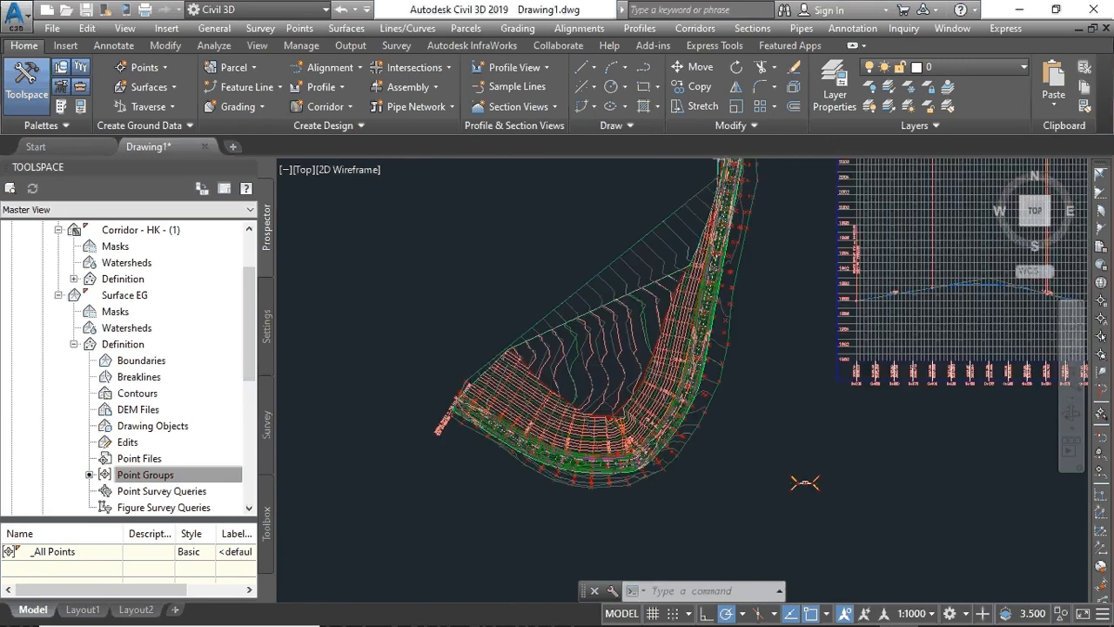
pyautogui.scroll(3, 631, 413)
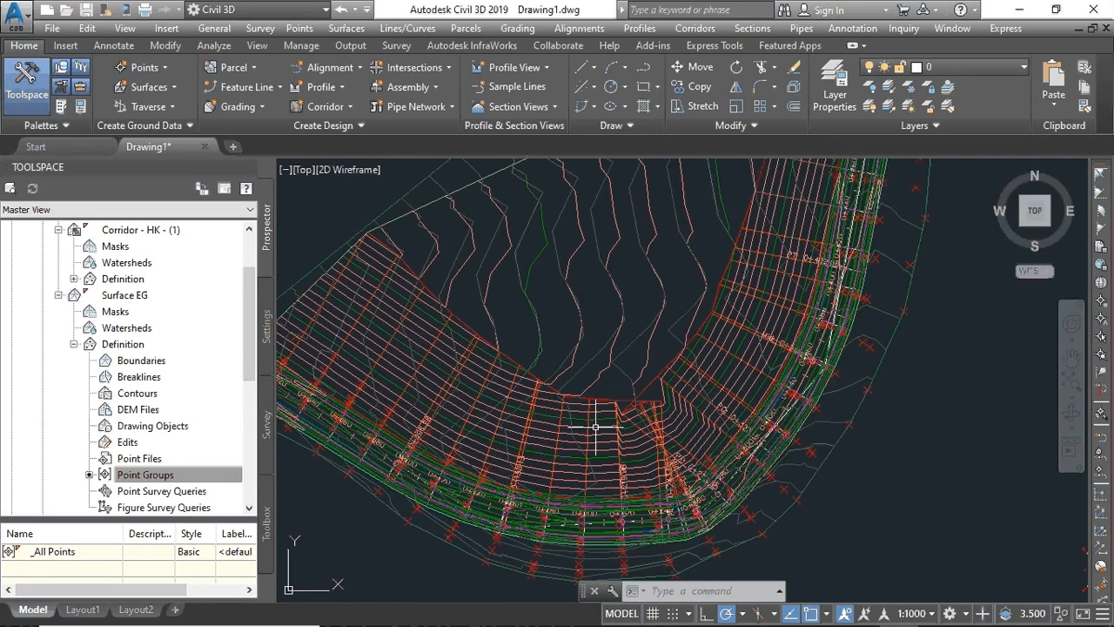
# - Create the SL Collection sample line group on Alignment -AB with default sampling settings
pyautogui.click(514, 105)
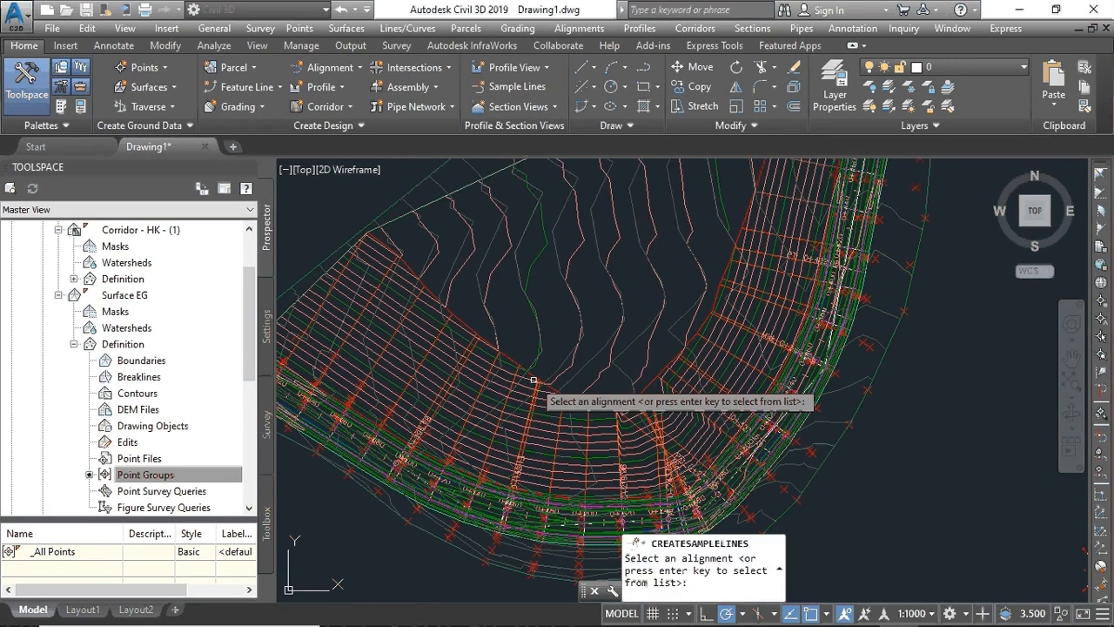
pyautogui.scroll(2, 538, 448)
pyautogui.scroll(2, 541, 539)
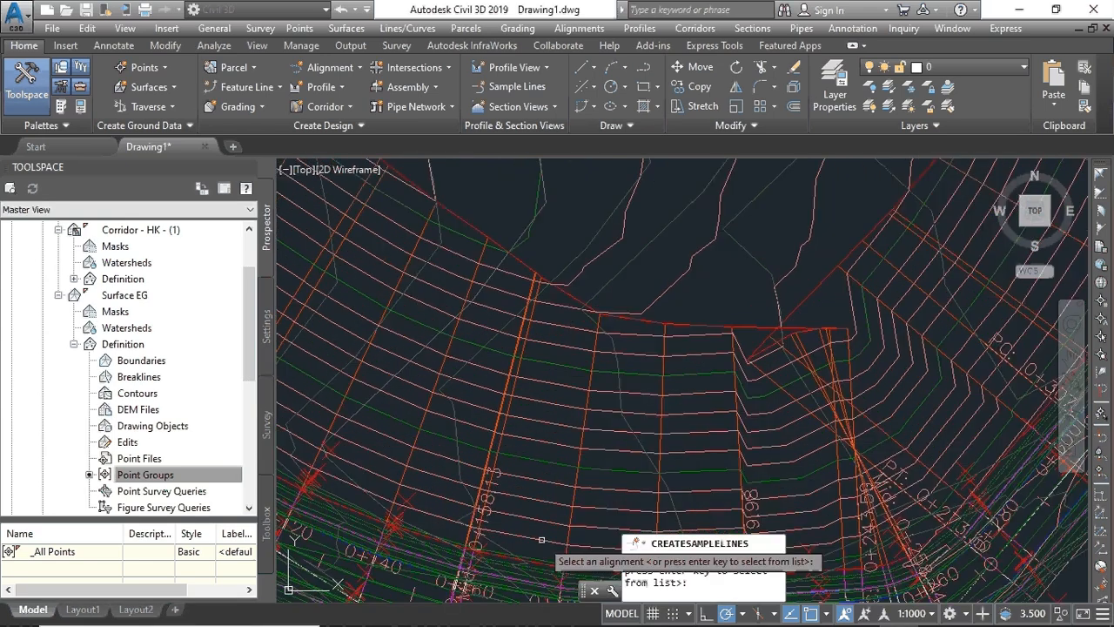
pyautogui.scroll(3, 541, 540)
pyautogui.scroll(1, 583, 401)
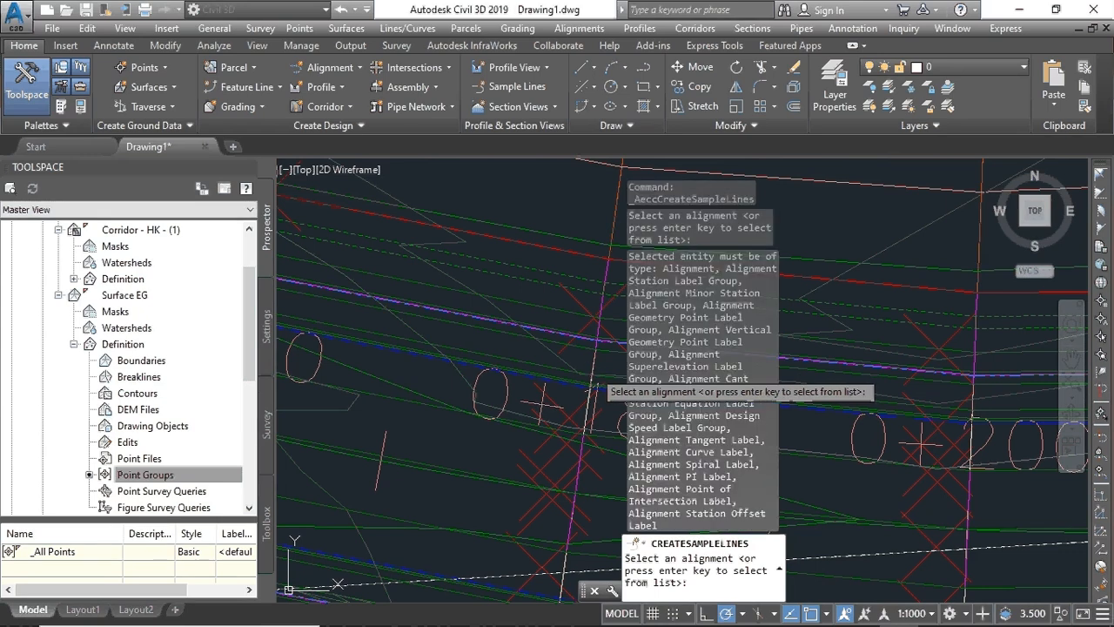
pyautogui.press('Return')
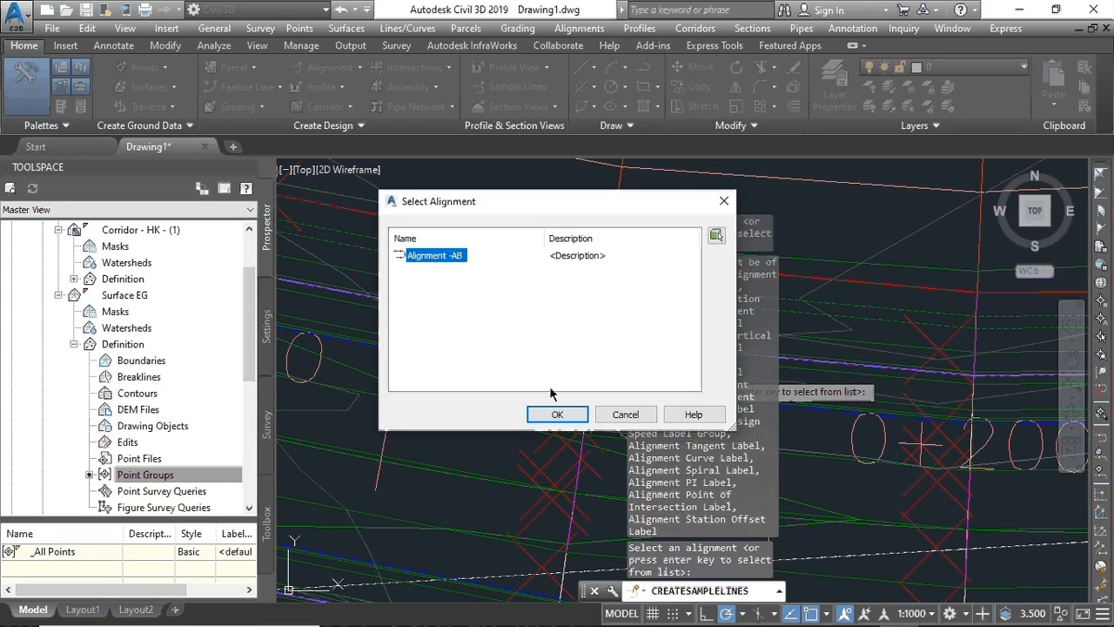
pyautogui.click(558, 415)
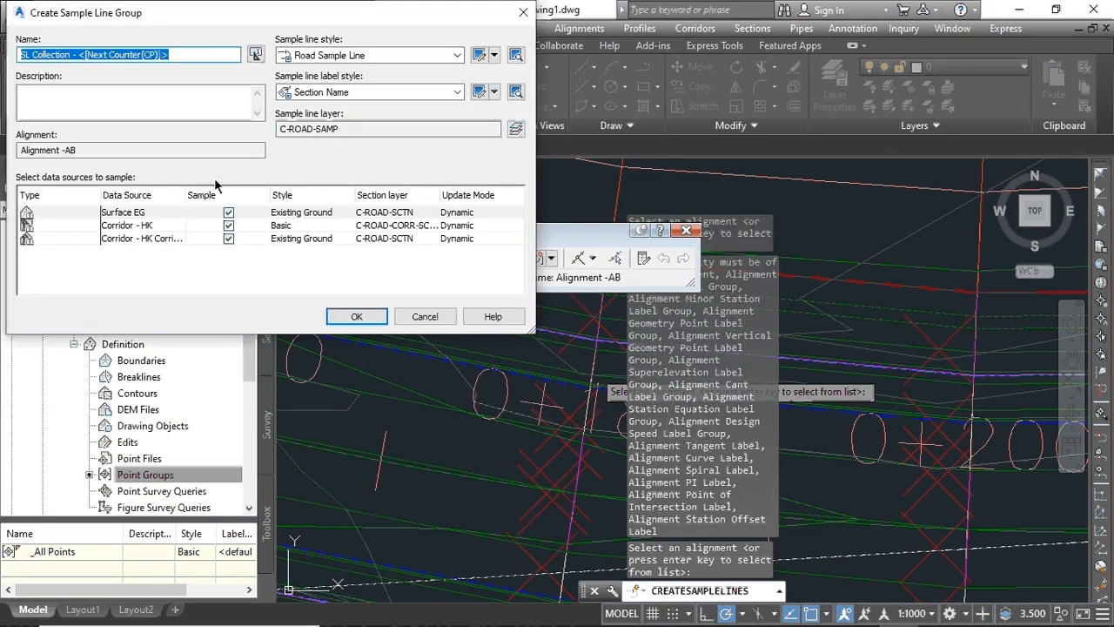
pyautogui.click(357, 317)
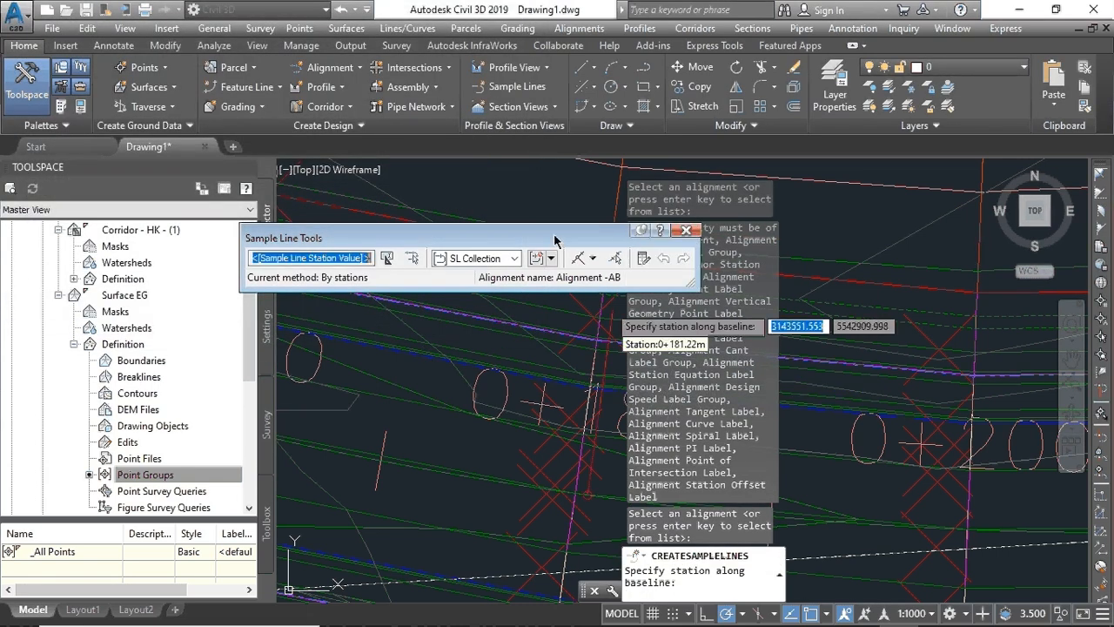
pyautogui.moveTo(555, 240)
pyautogui.mouseDown()
pyautogui.moveTo(318, 106)
pyautogui.moveTo(341, 97)
pyautogui.mouseUp()
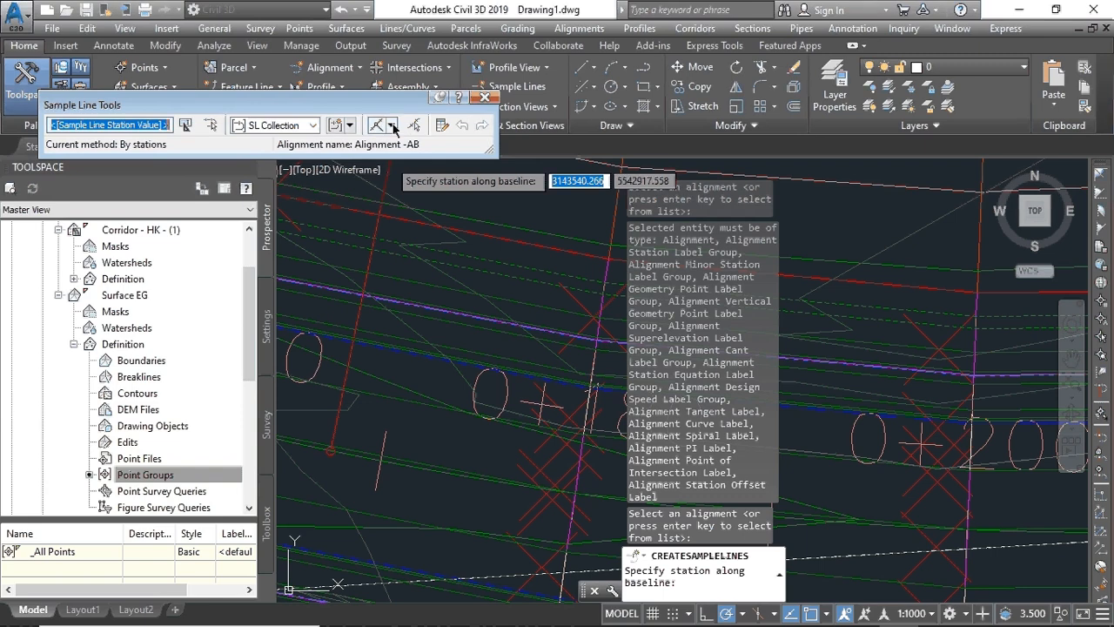
# - Choose By range of stations with tangent, curve and spiral increments of 25
pyautogui.click(392, 125)
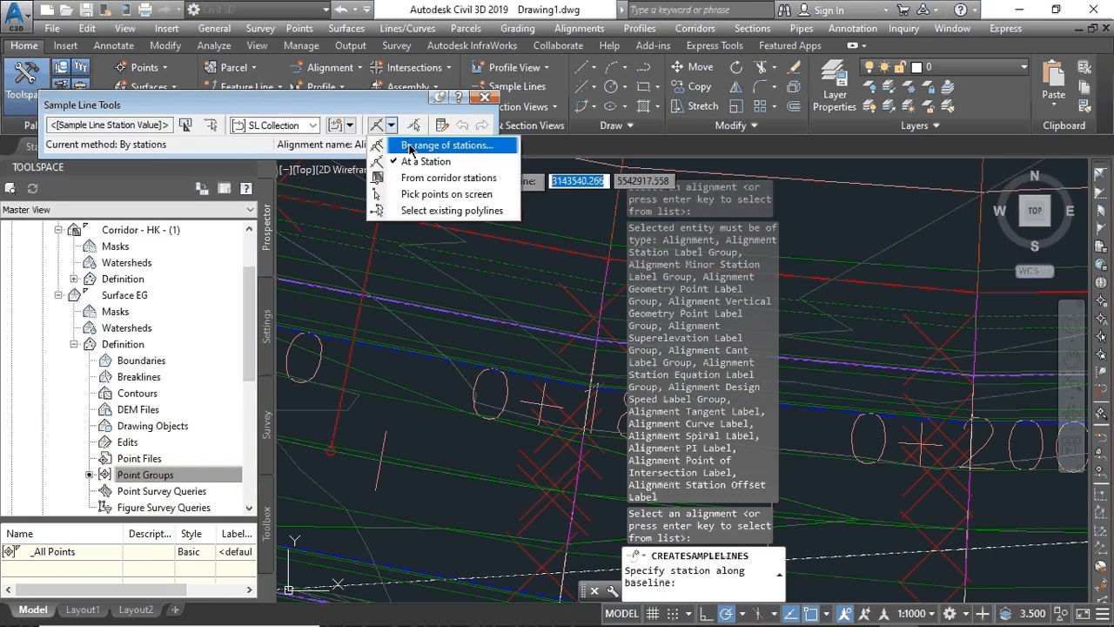
pyautogui.click(411, 146)
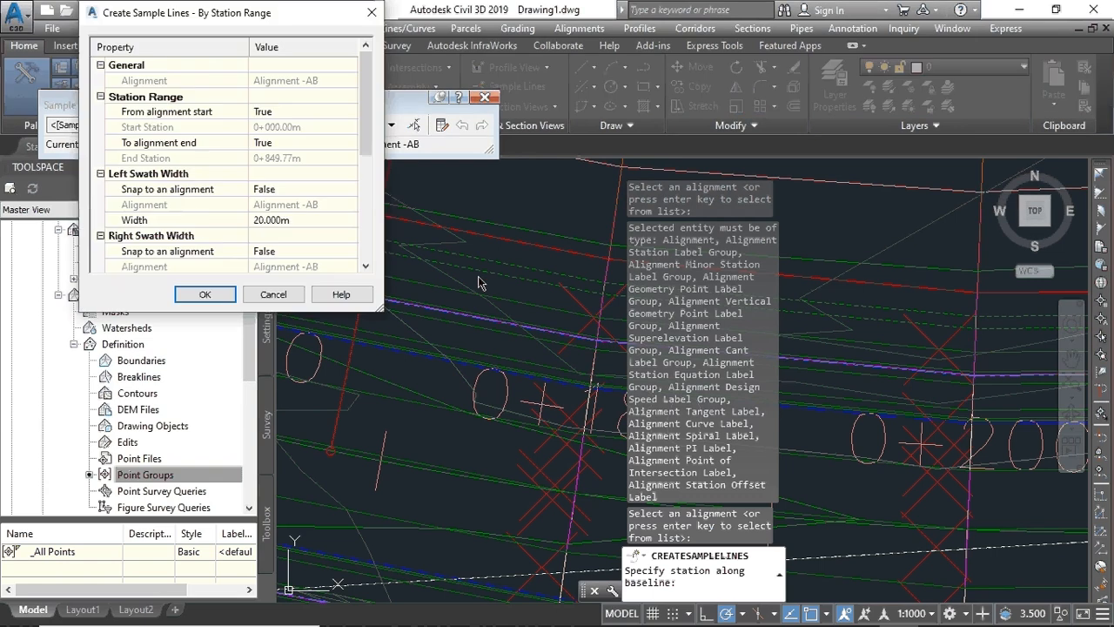
pyautogui.scroll(-3, 280, 228)
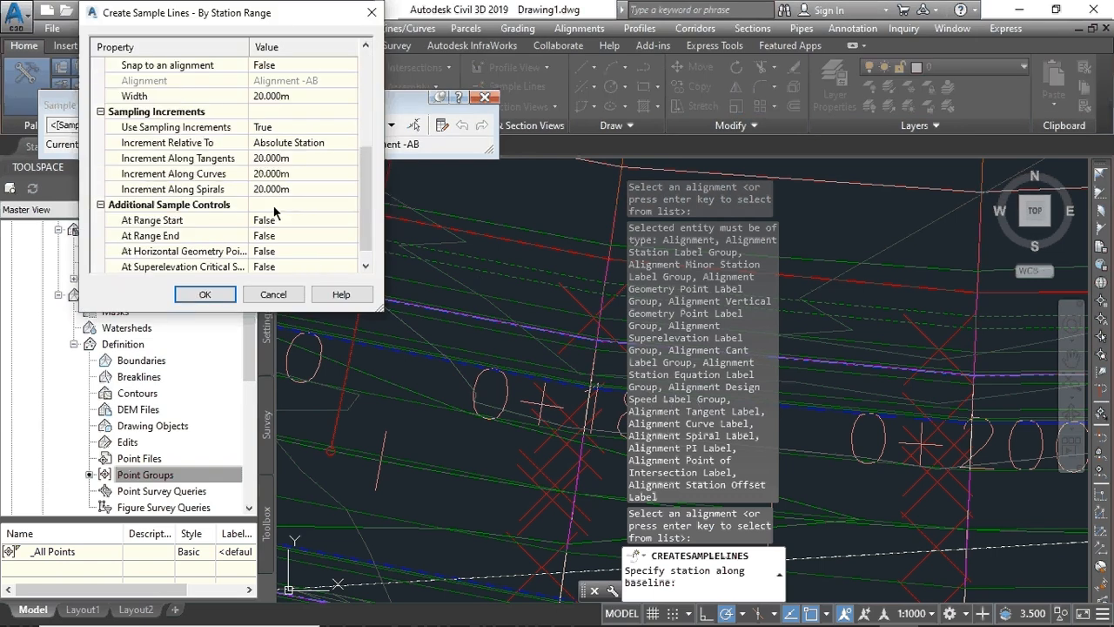
pyautogui.click(270, 159)
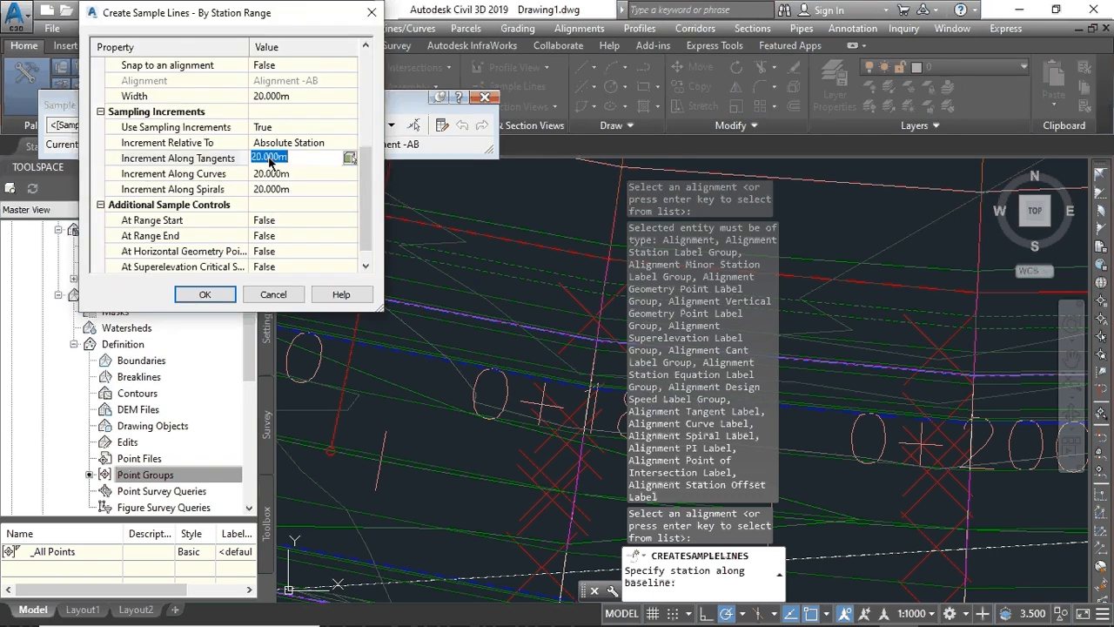
pyautogui.write('25')
pyautogui.click(263, 174)
pyautogui.write('25')
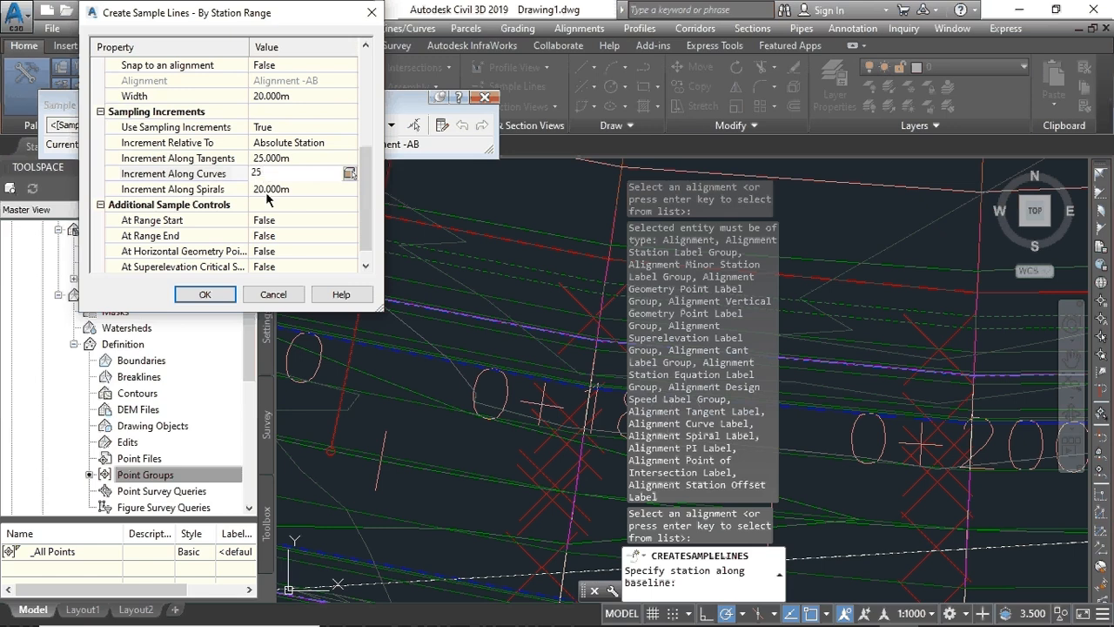
pyautogui.click(267, 191)
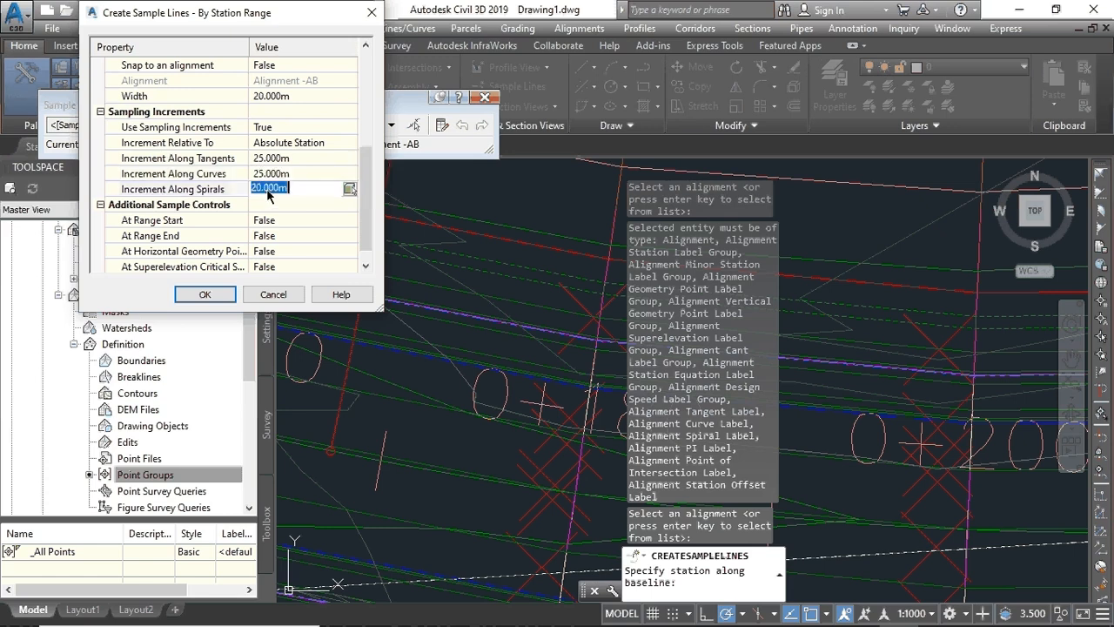
pyautogui.write('25')
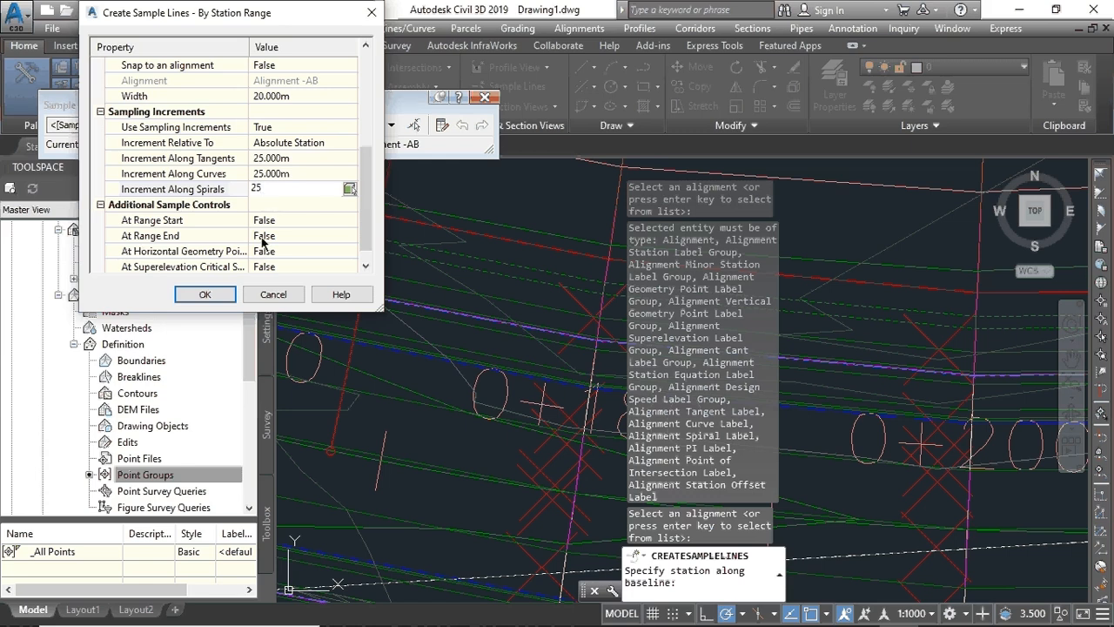
# - Set At Range End to True and accept the station range settings
pyautogui.click(264, 241)
pyautogui.click(349, 239)
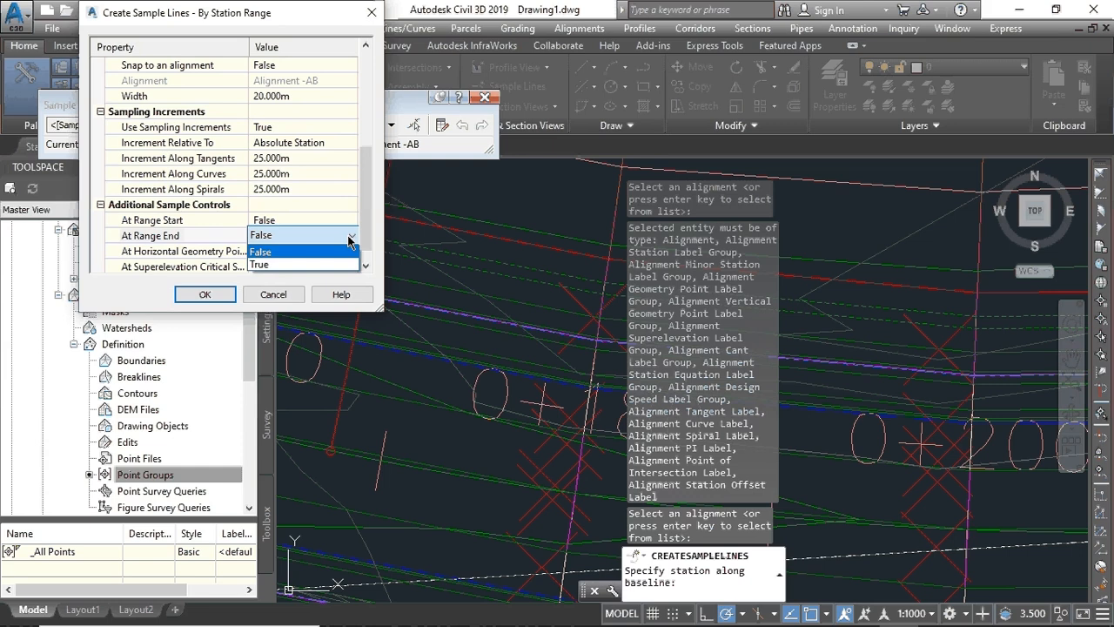
pyautogui.click(261, 263)
pyautogui.click(205, 294)
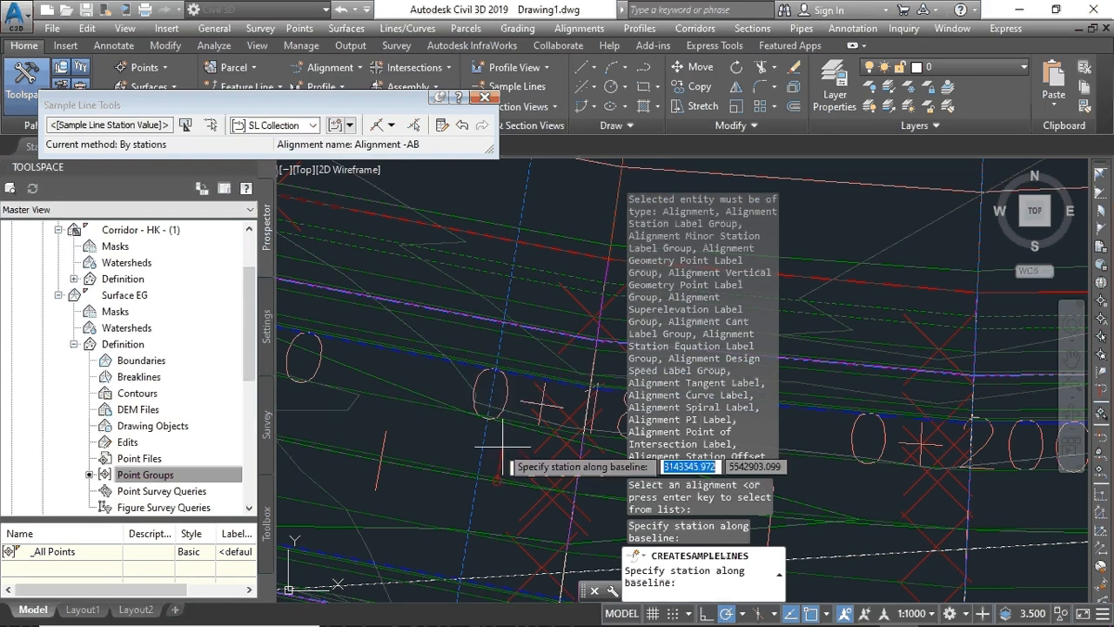
pyautogui.click(481, 99)
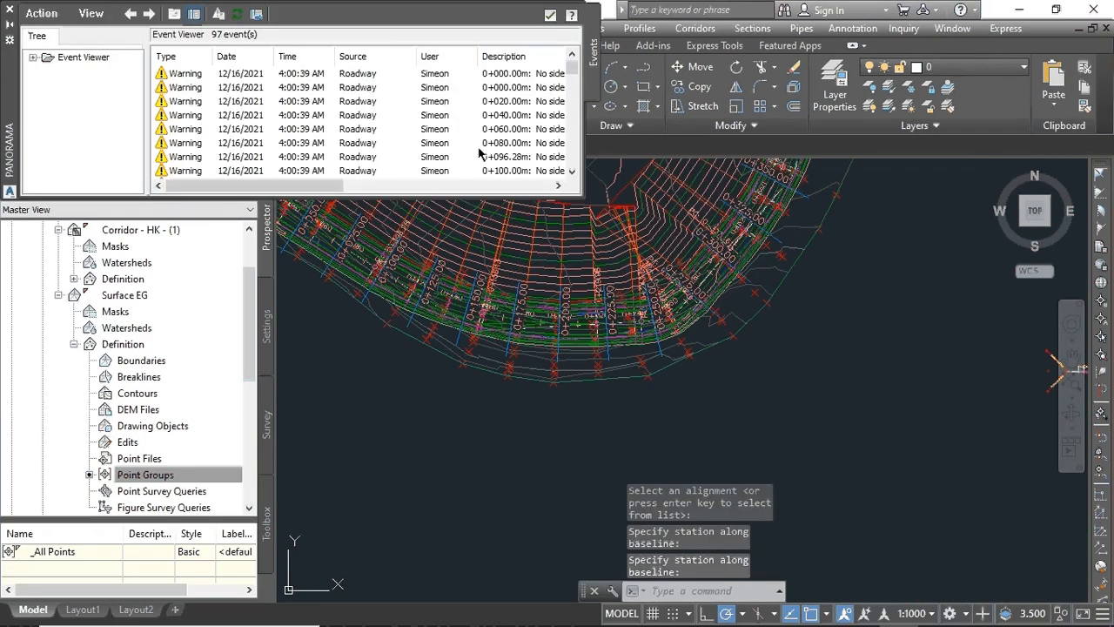
pyautogui.click(550, 15)
pyautogui.scroll(5, 464, 317)
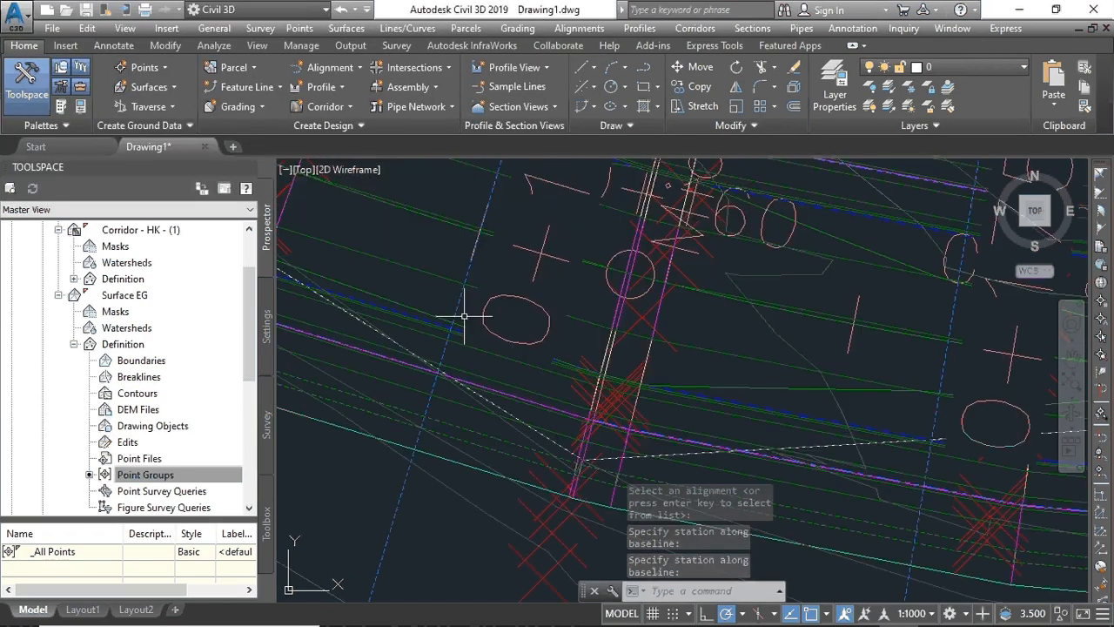
pyautogui.scroll(-4, 464, 317)
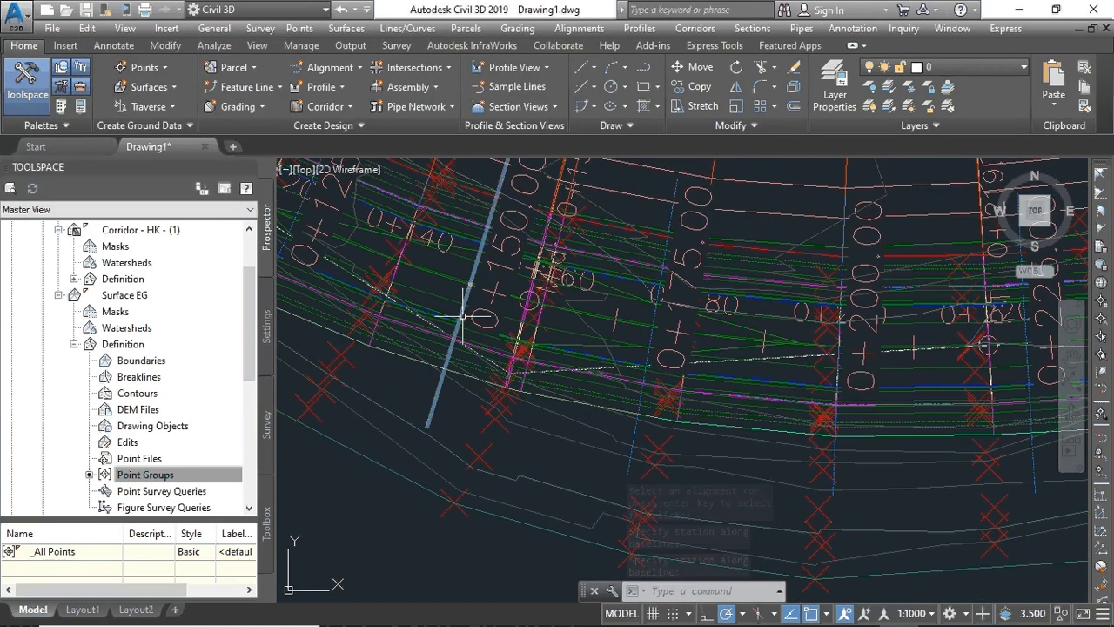
pyautogui.click(464, 317)
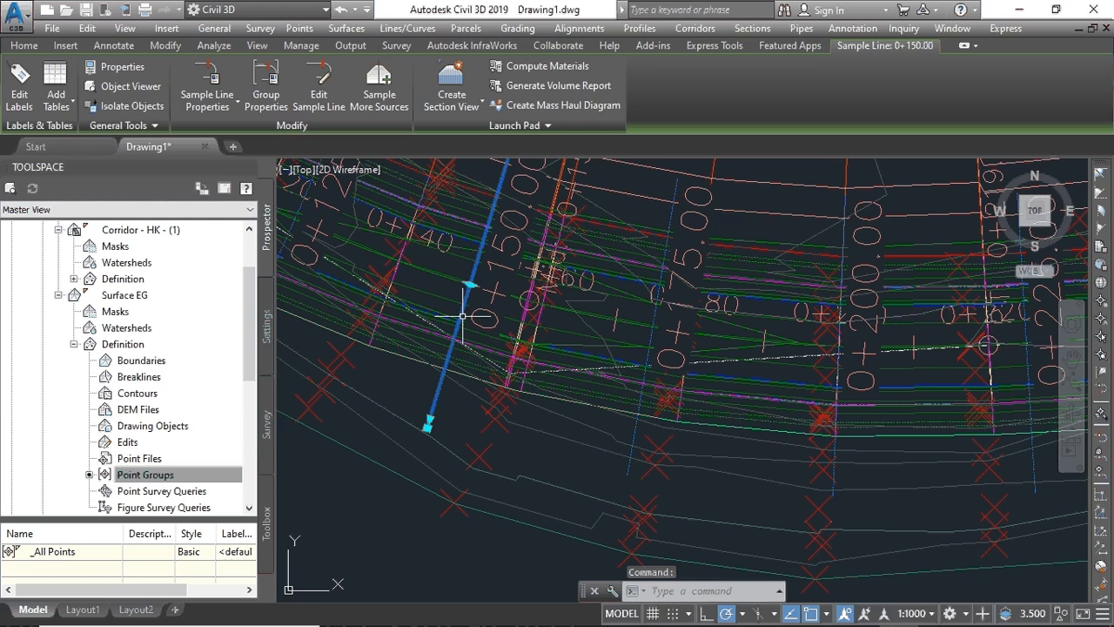
pyautogui.rightClick(464, 317)
pyautogui.click(523, 610)
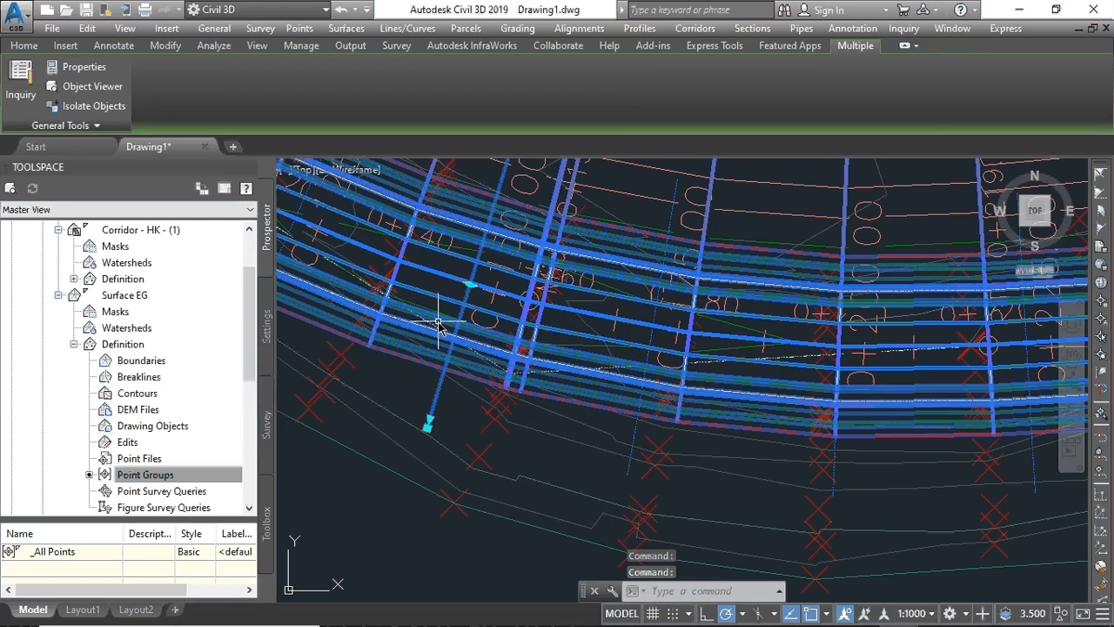
pyautogui.rightClick(440, 324)
pyautogui.click(393, 391)
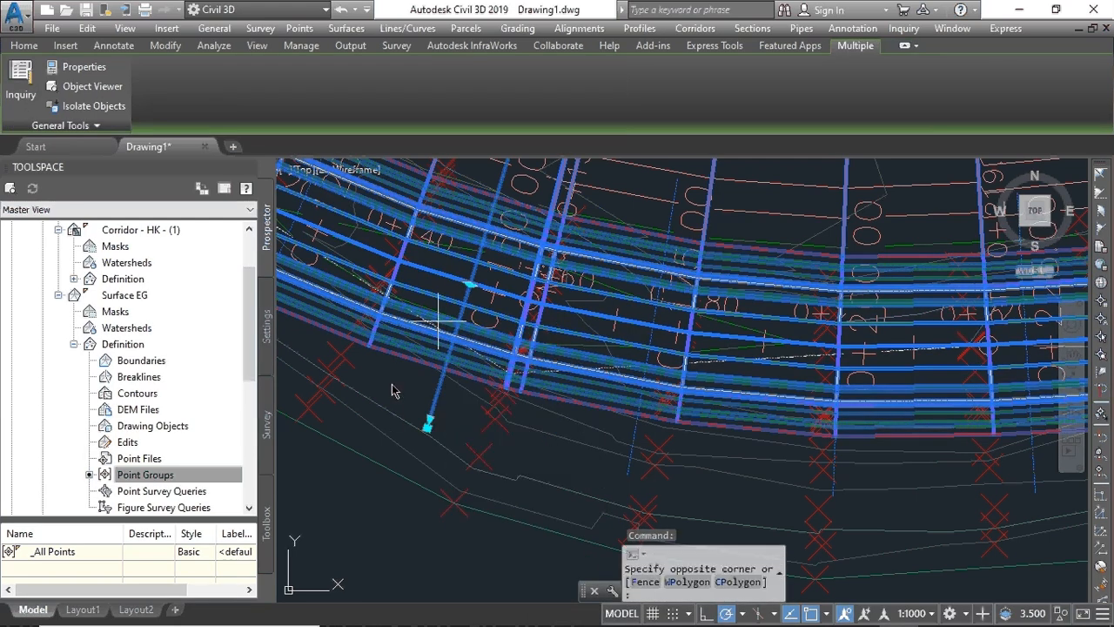
pyautogui.click(392, 383)
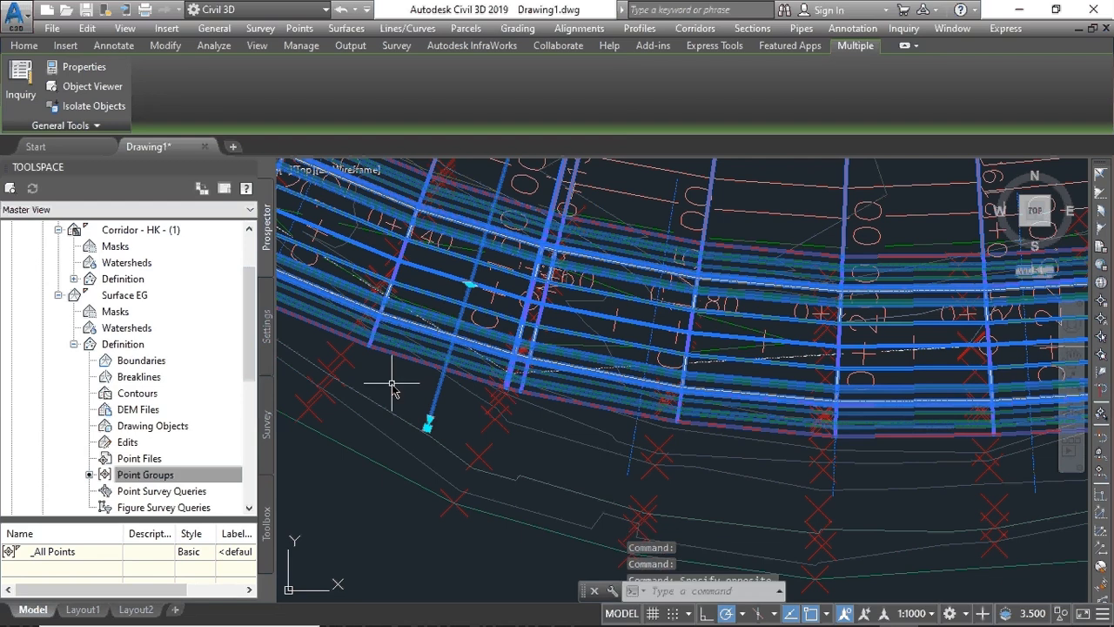
pyautogui.click(370, 515)
pyautogui.click(369, 515)
pyautogui.scroll(-2, 370, 516)
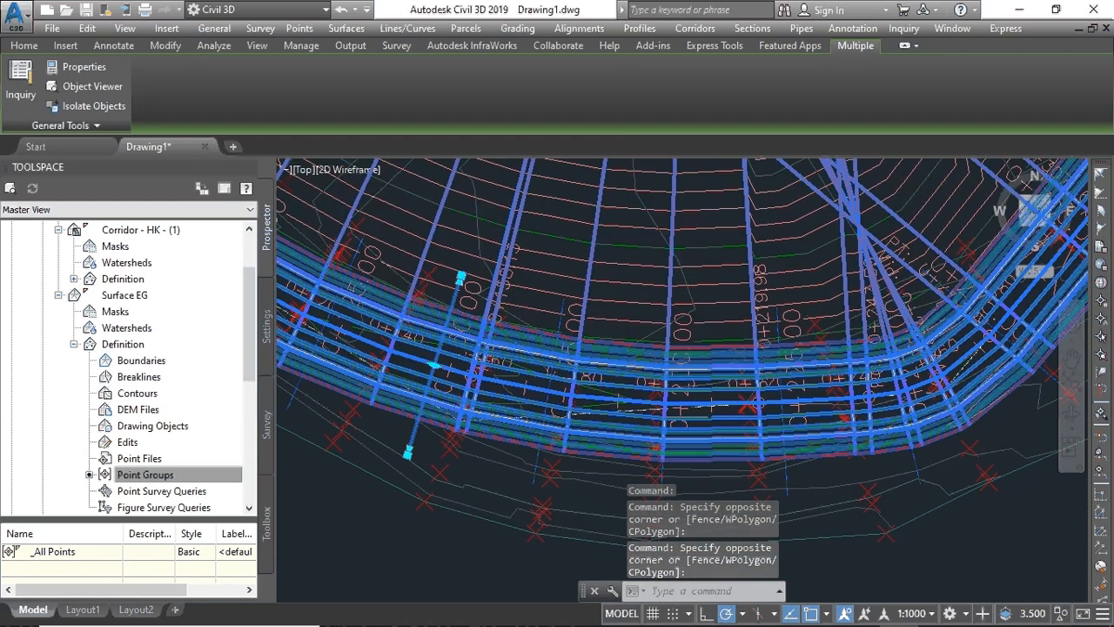
pyautogui.scroll(-5, 575, 476)
pyautogui.click(575, 477)
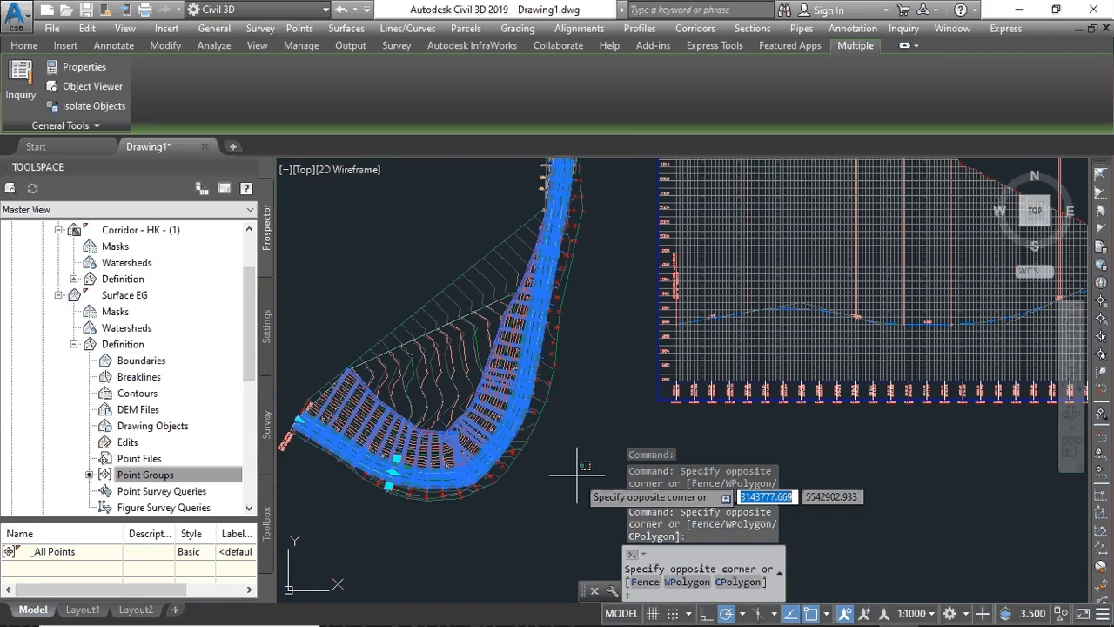
pyautogui.click(579, 465)
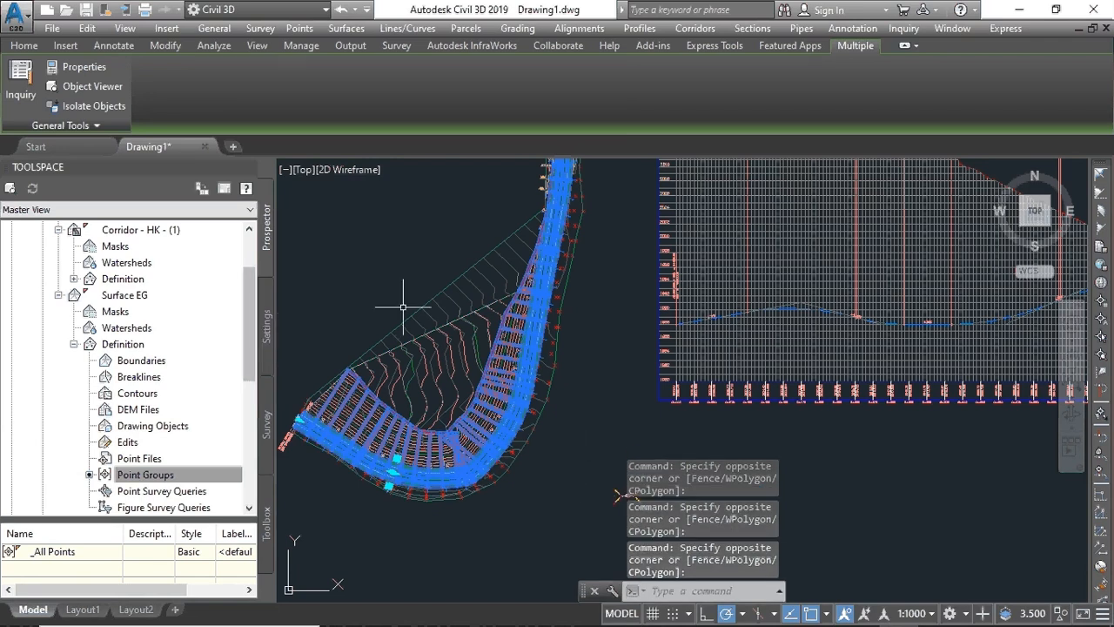
pyautogui.click(26, 46)
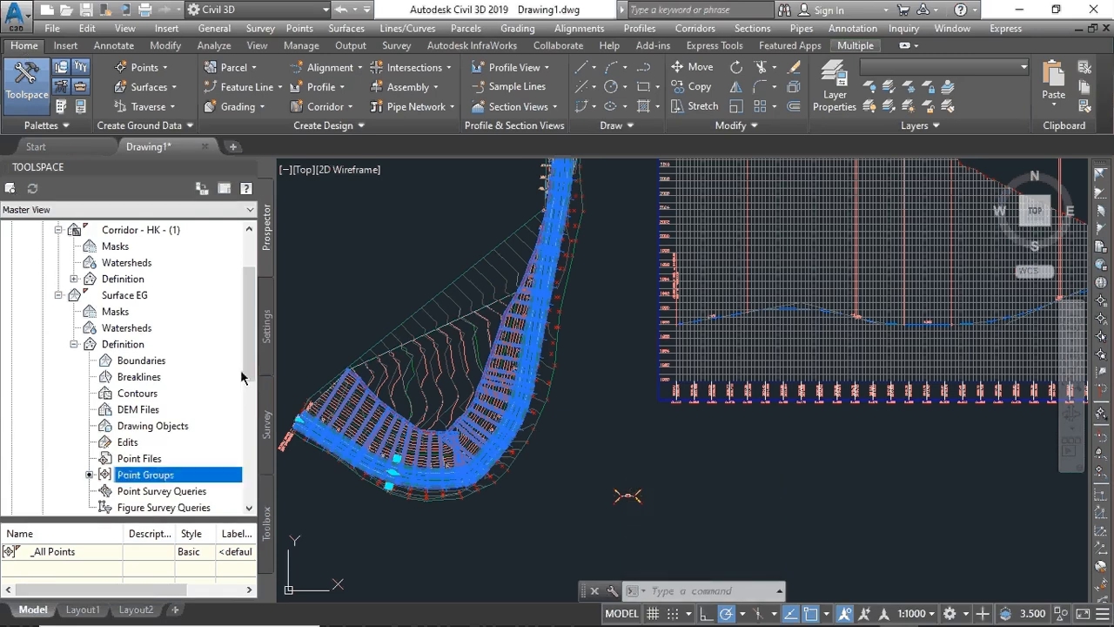
pyautogui.scroll(8, 395, 481)
pyautogui.scroll(-8, 395, 481)
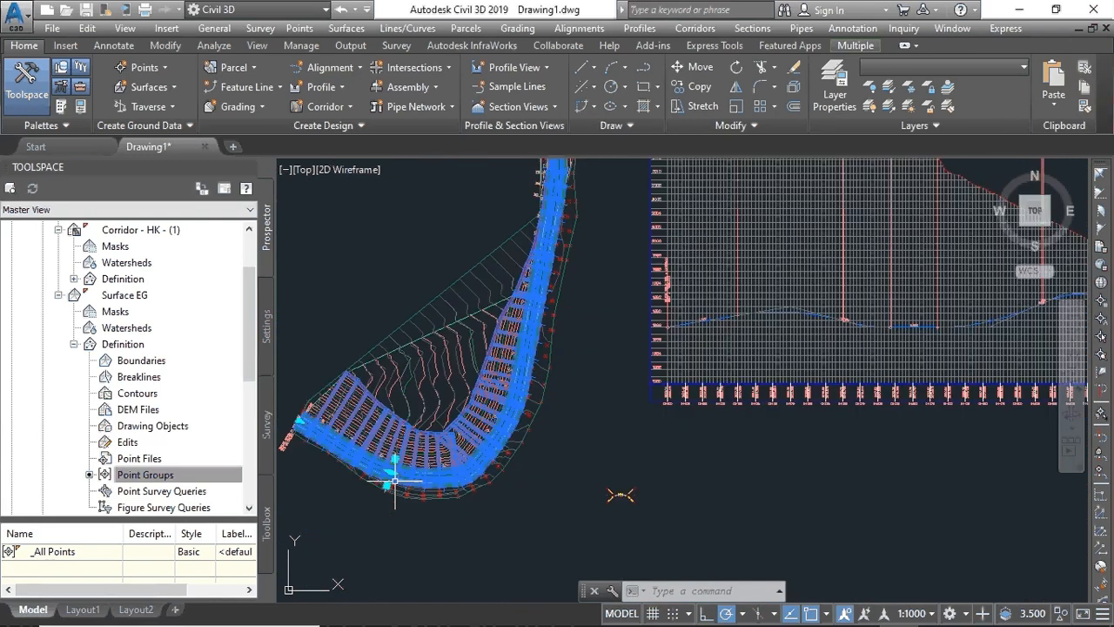
pyautogui.scroll(8, 395, 481)
pyautogui.scroll(-5, 395, 481)
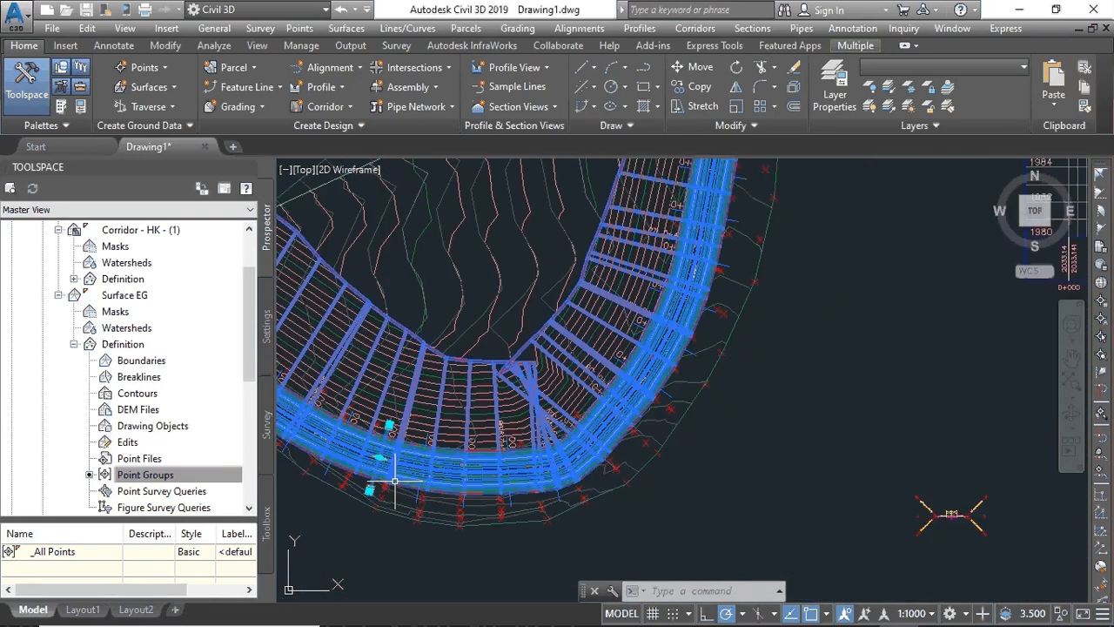
pyautogui.scroll(-3, 395, 482)
pyautogui.click(631, 479)
pyautogui.click(634, 475)
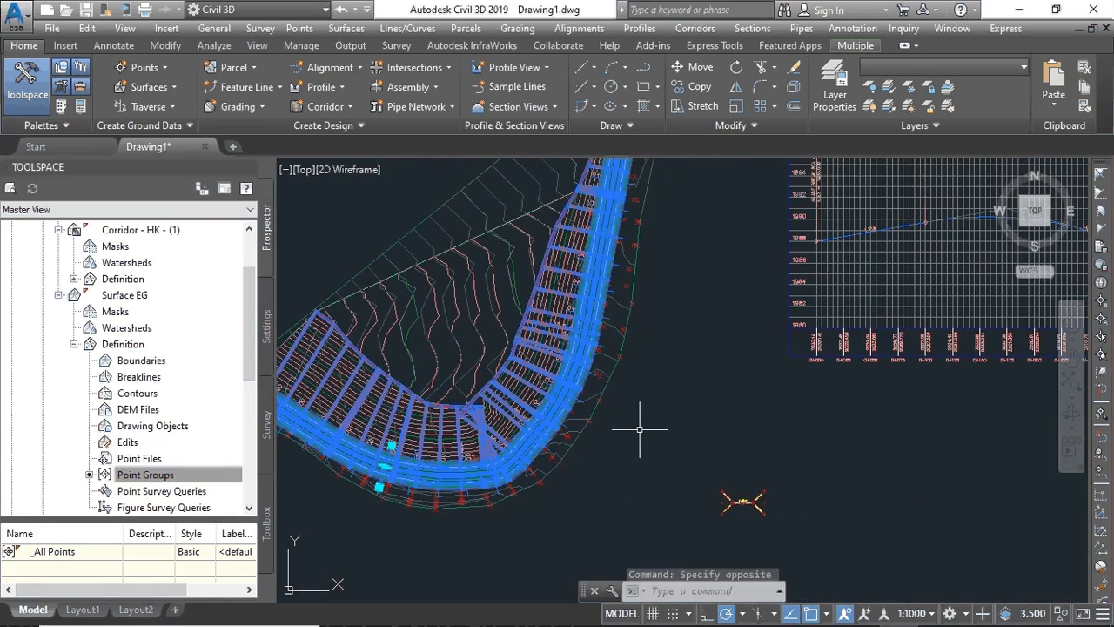
pyautogui.click(347, 9)
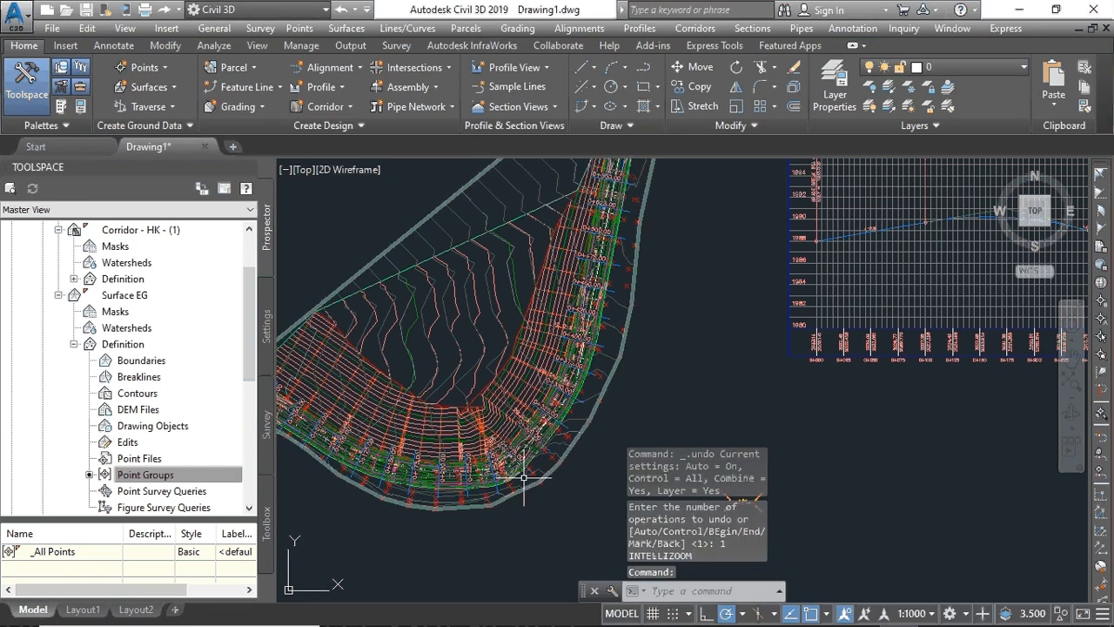
pyautogui.scroll(5, 524, 477)
pyautogui.scroll(-6, 450, 462)
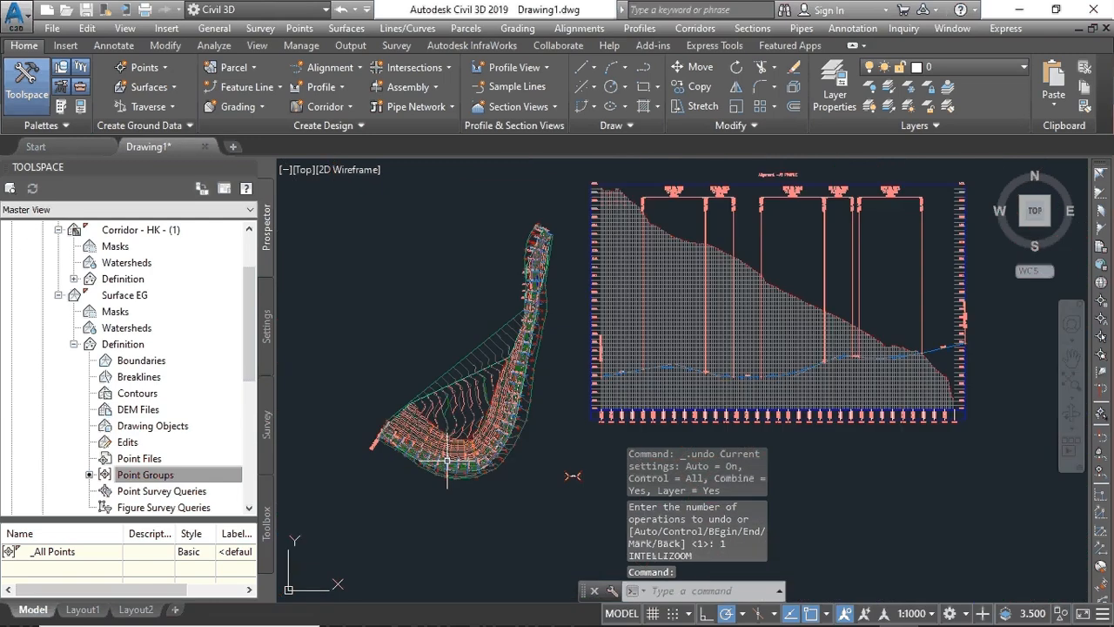
pyautogui.scroll(5, 414, 403)
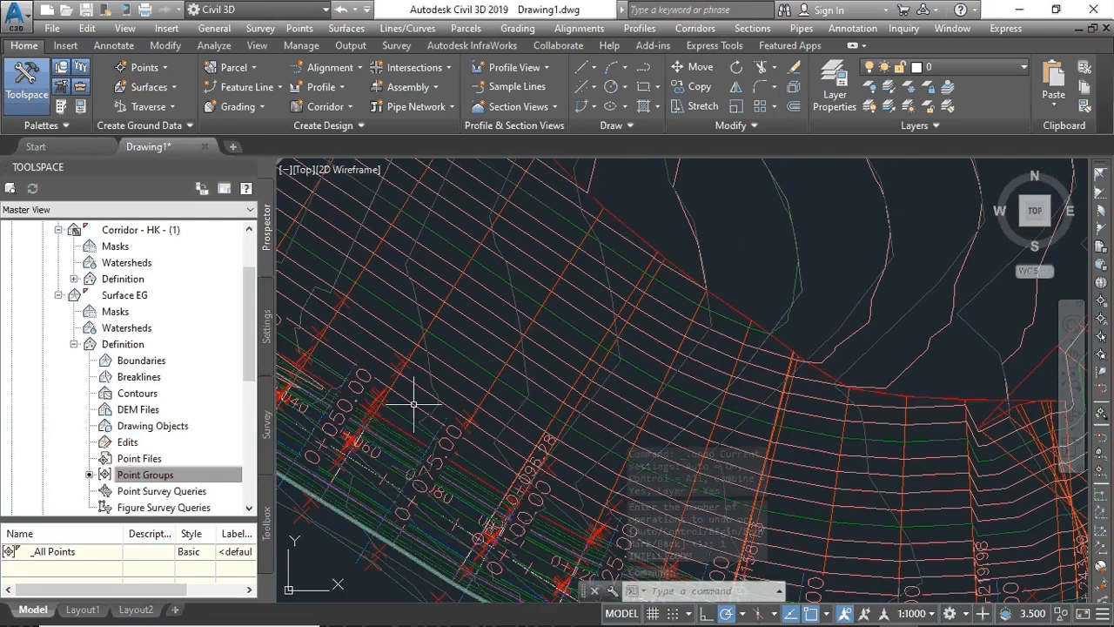
pyautogui.scroll(-3, 414, 403)
pyautogui.scroll(-4, 668, 466)
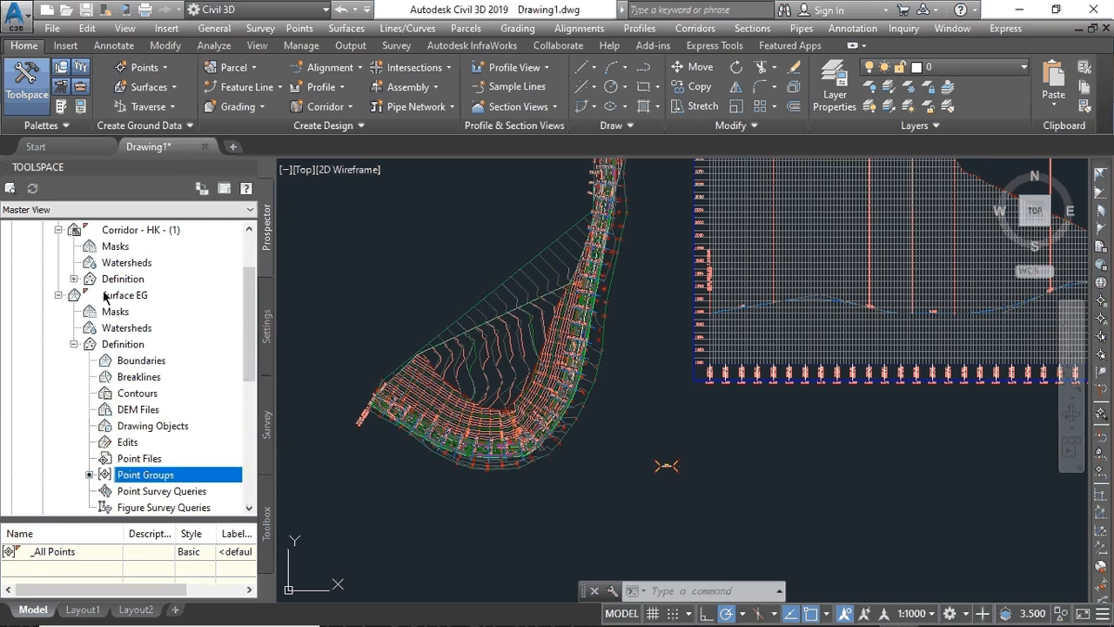
pyautogui.scroll(1, 119, 270)
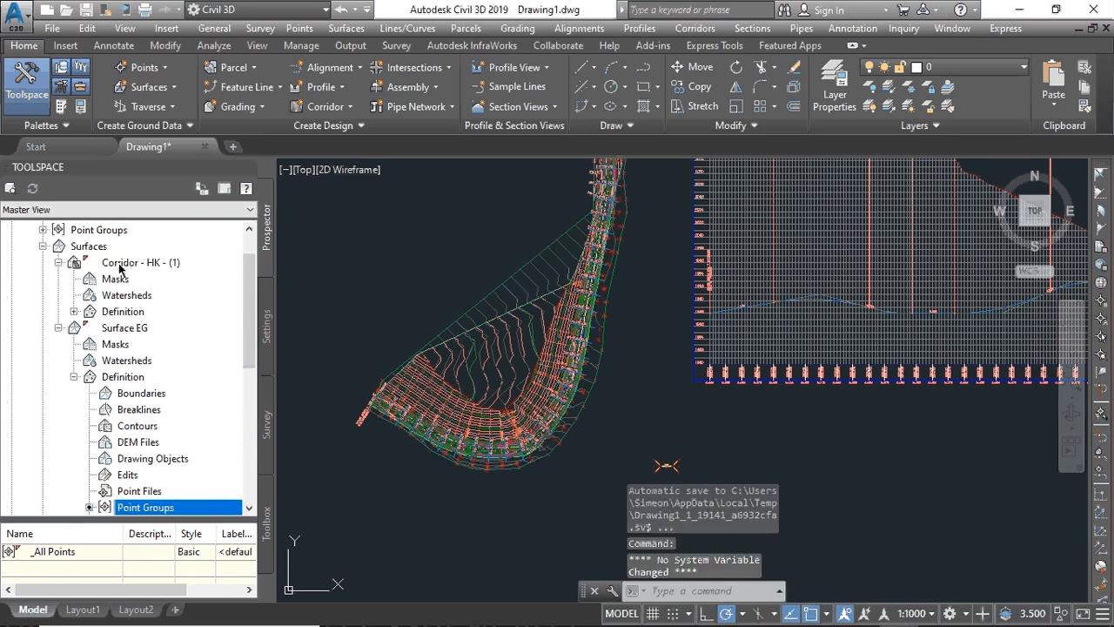
pyautogui.scroll(1, 119, 270)
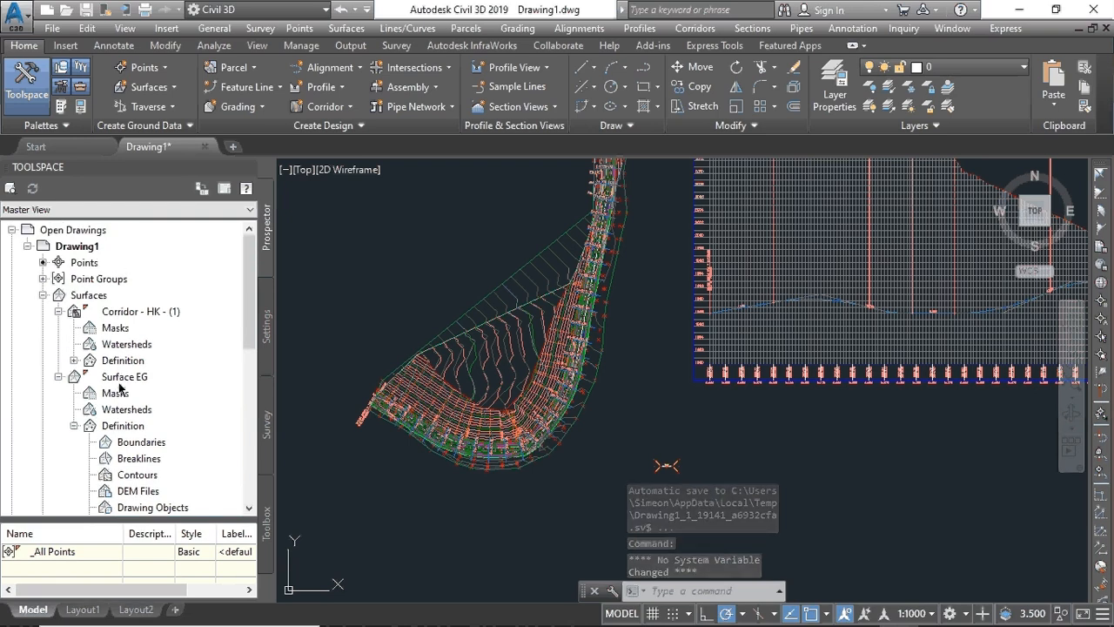
# - Start a new TIN surface from Prospector and name it Surface2
pyautogui.rightClick(75, 296)
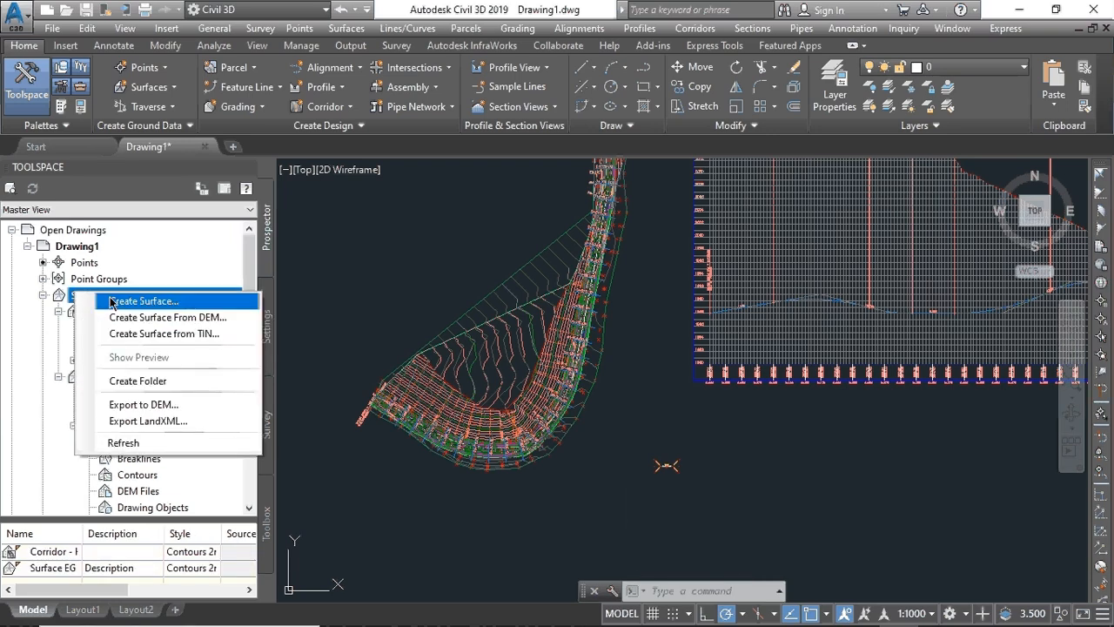
pyautogui.click(152, 300)
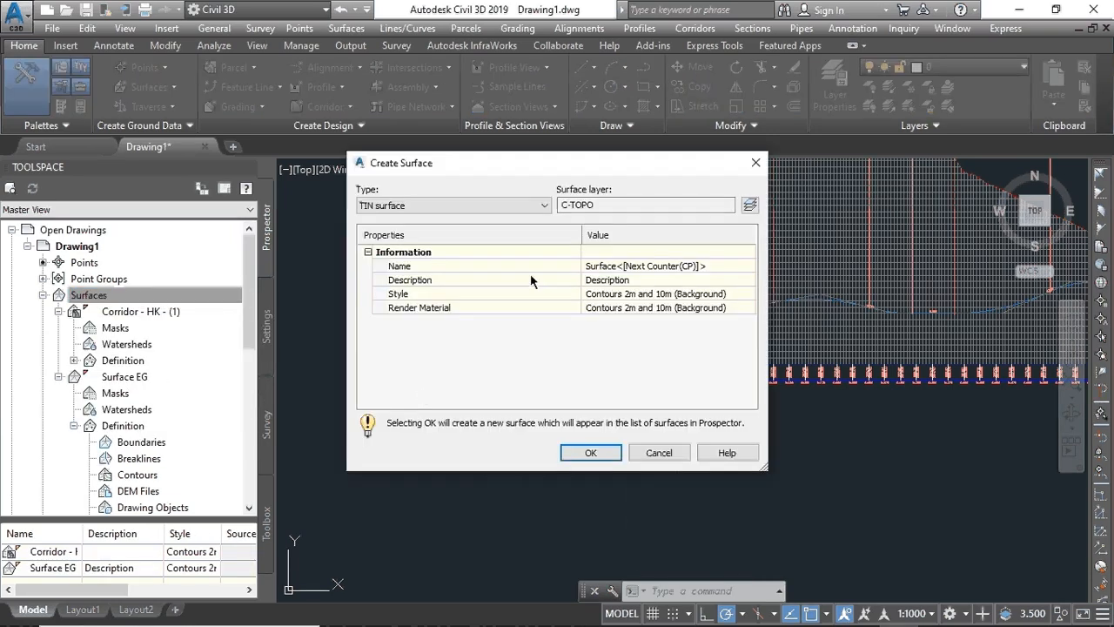
pyautogui.click(662, 265)
pyautogui.moveTo(706, 264); pyautogui.dragTo(613, 266)
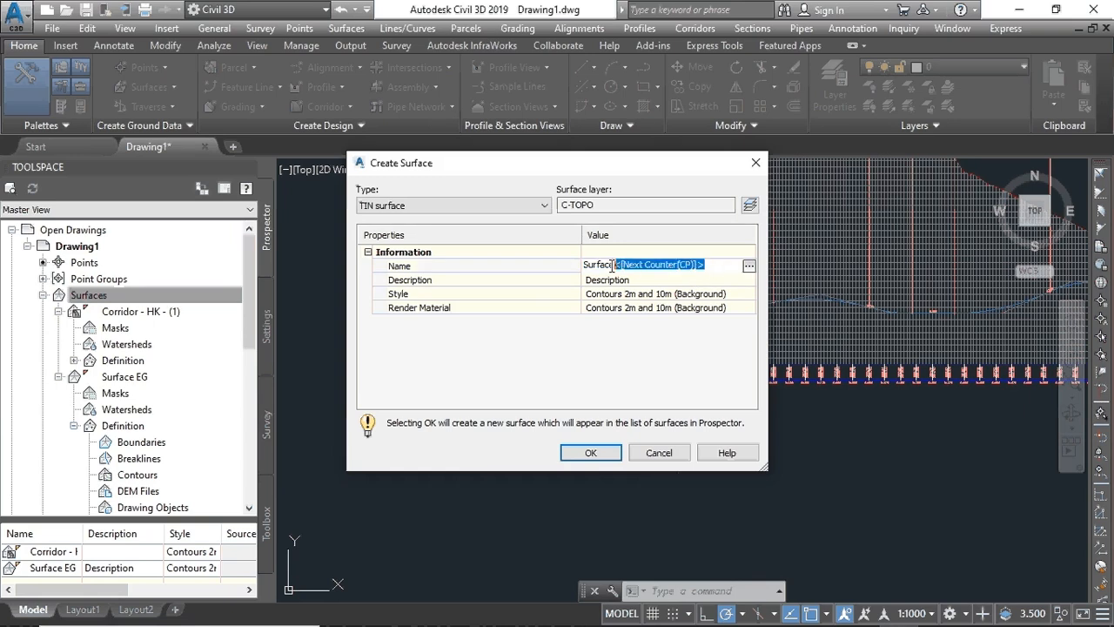
pyautogui.write('2')
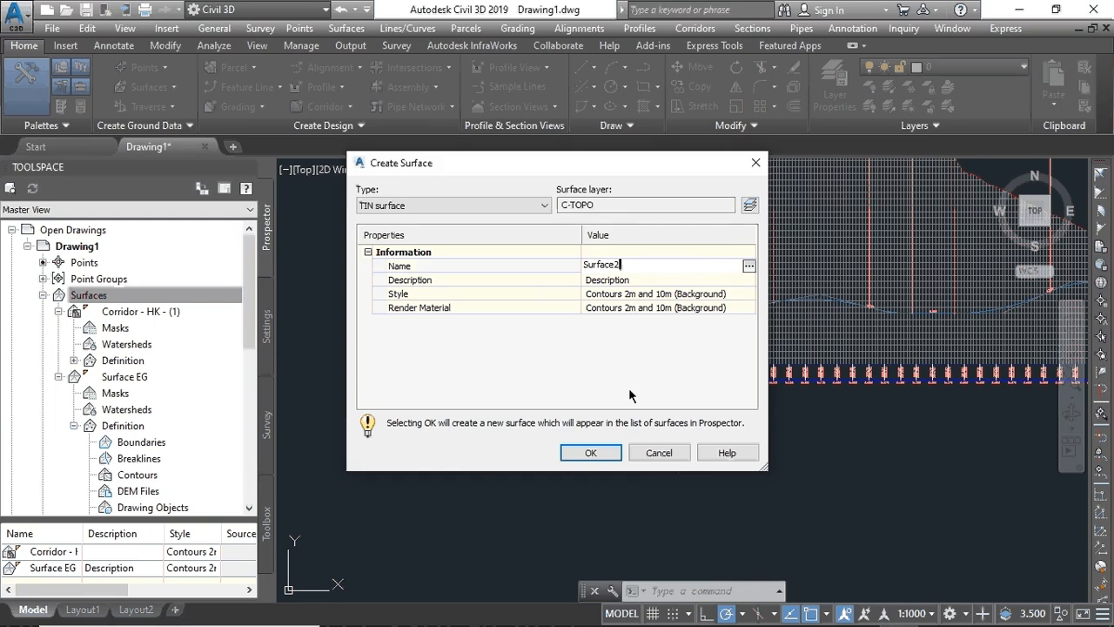
pyautogui.press('Return')
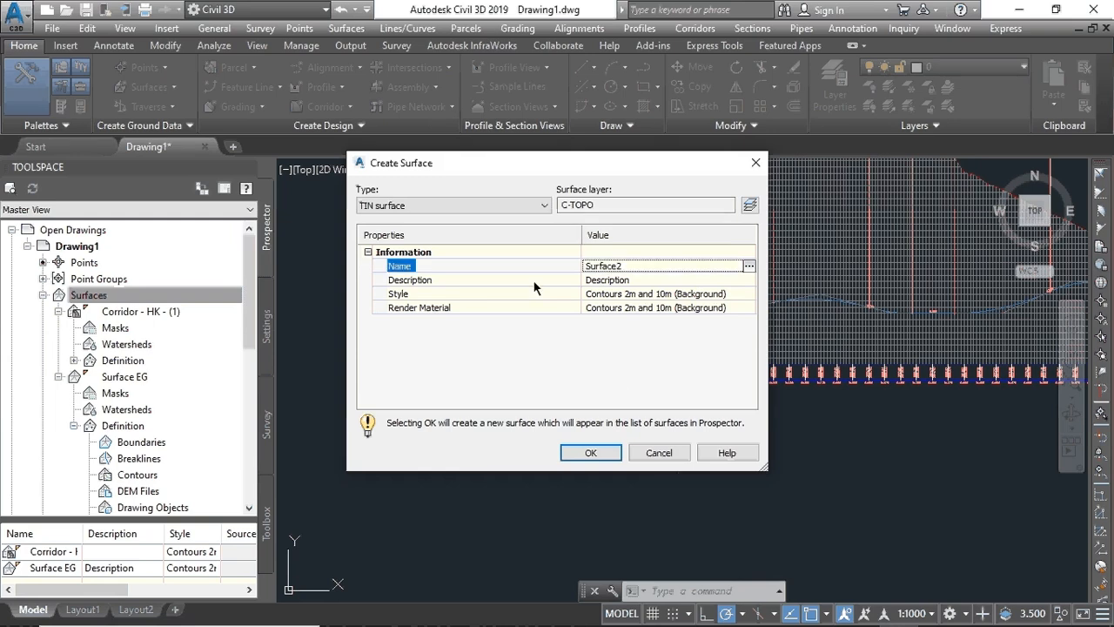
# - Give Surface2 the Contours 1m and 5m (Background) style and create it
pyautogui.click(708, 294)
pyautogui.click(747, 294)
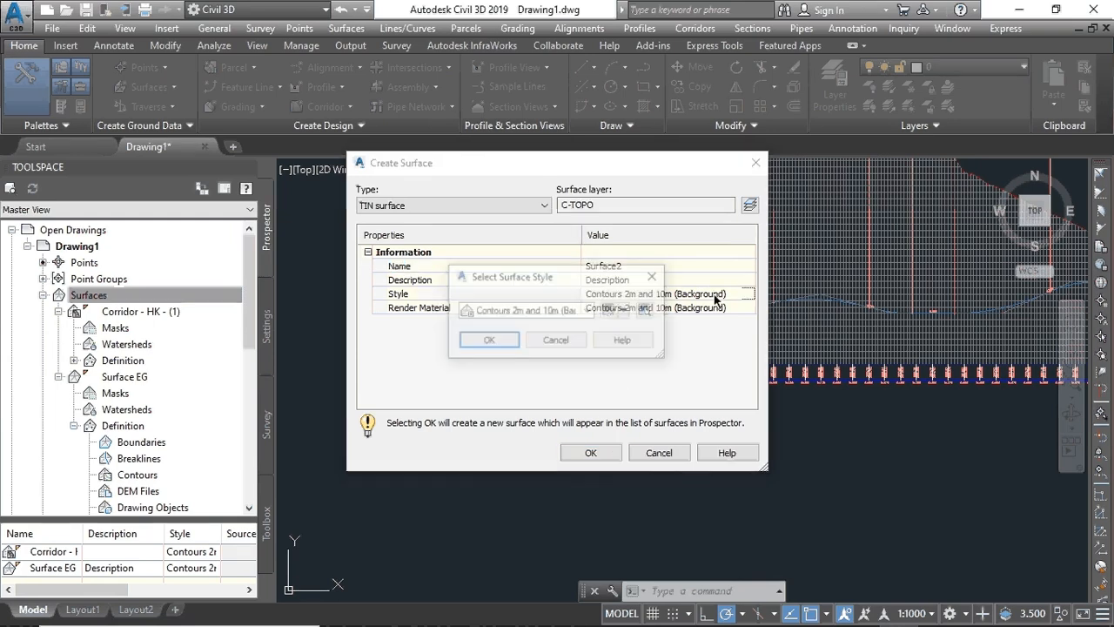
pyautogui.click(518, 311)
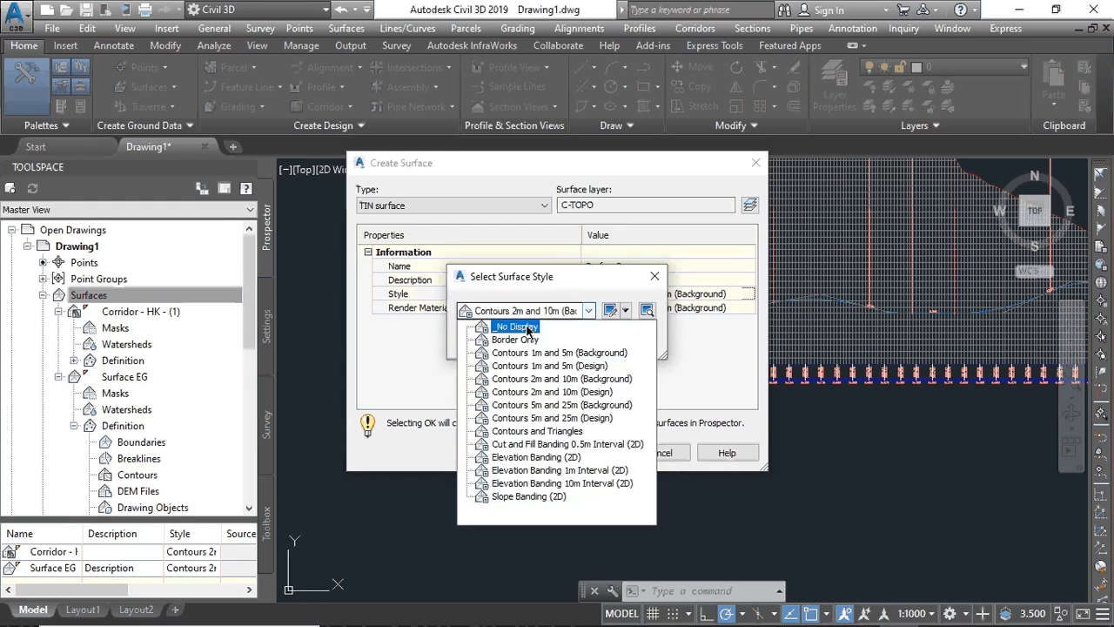
pyautogui.click(515, 354)
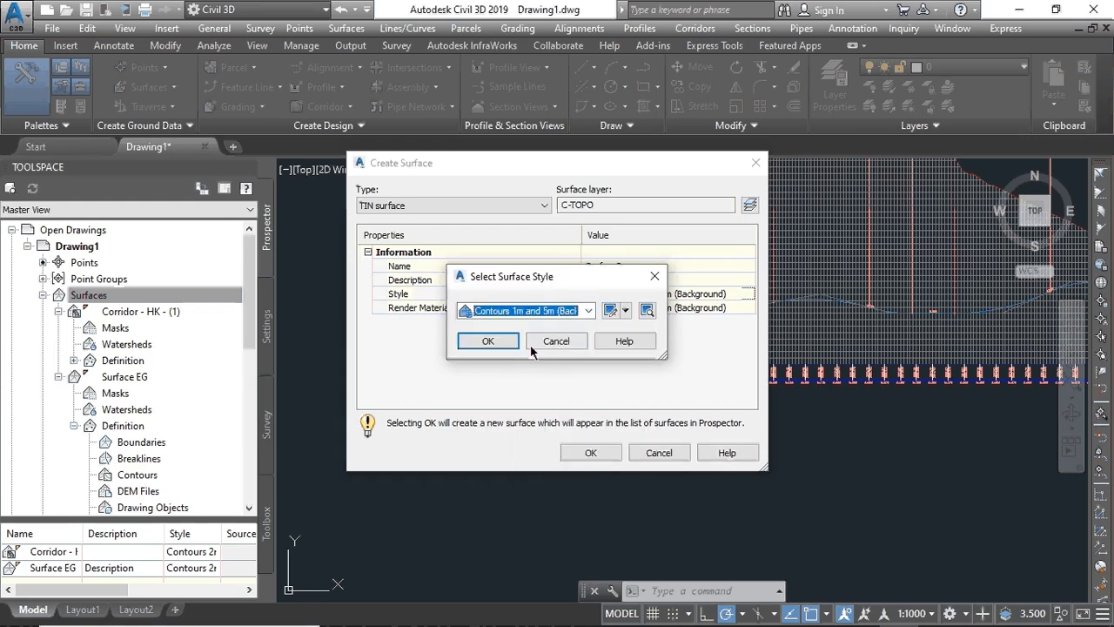
pyautogui.click(493, 342)
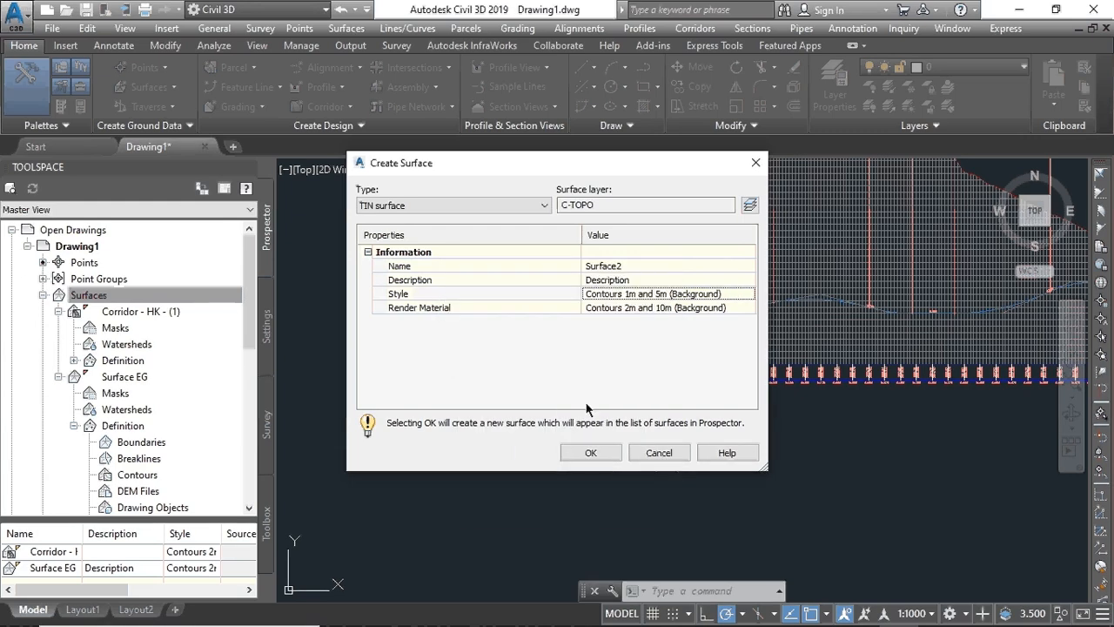
pyautogui.click(591, 453)
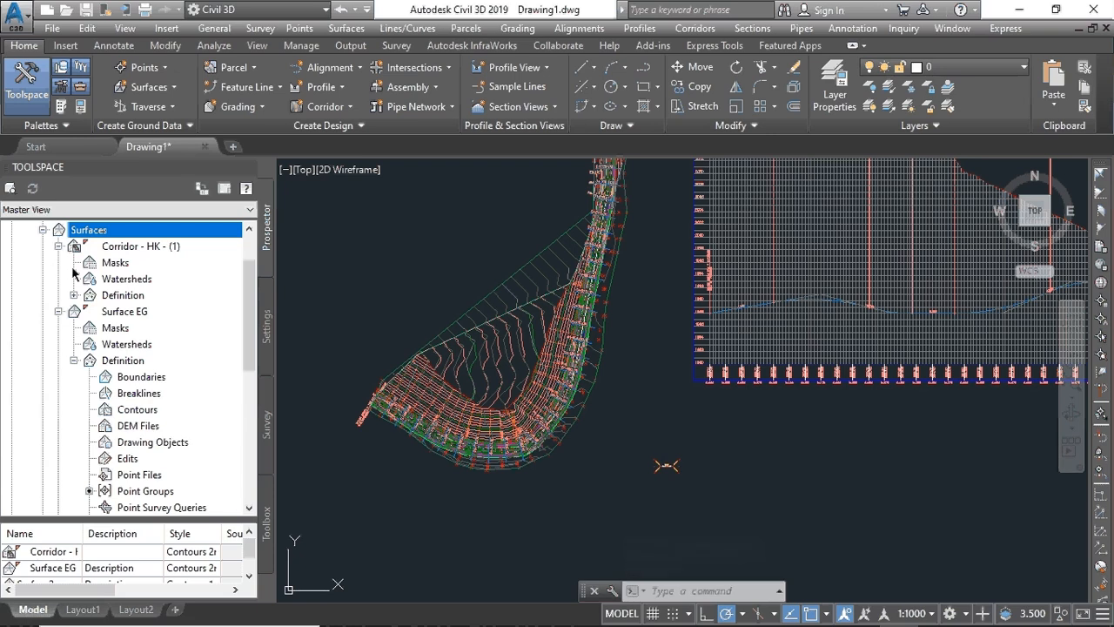
# - Expand Surfaces, Surface2 and its Definition node to list Boundaries, Breaklines, Edits and more
pyautogui.scroll(2, 70, 351)
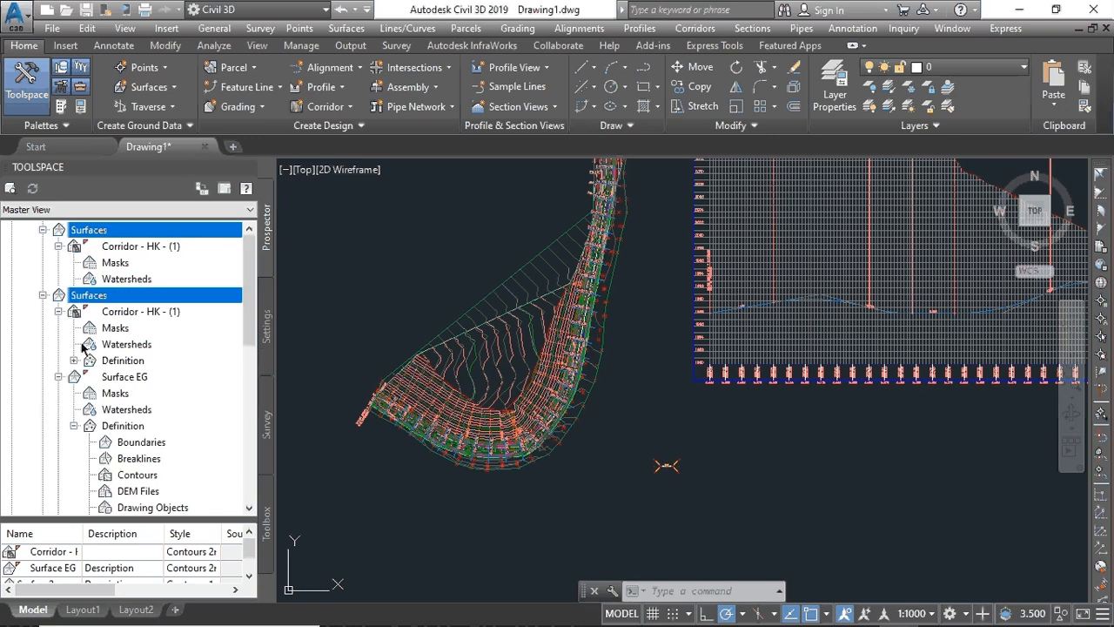
pyautogui.scroll(-5, 82, 348)
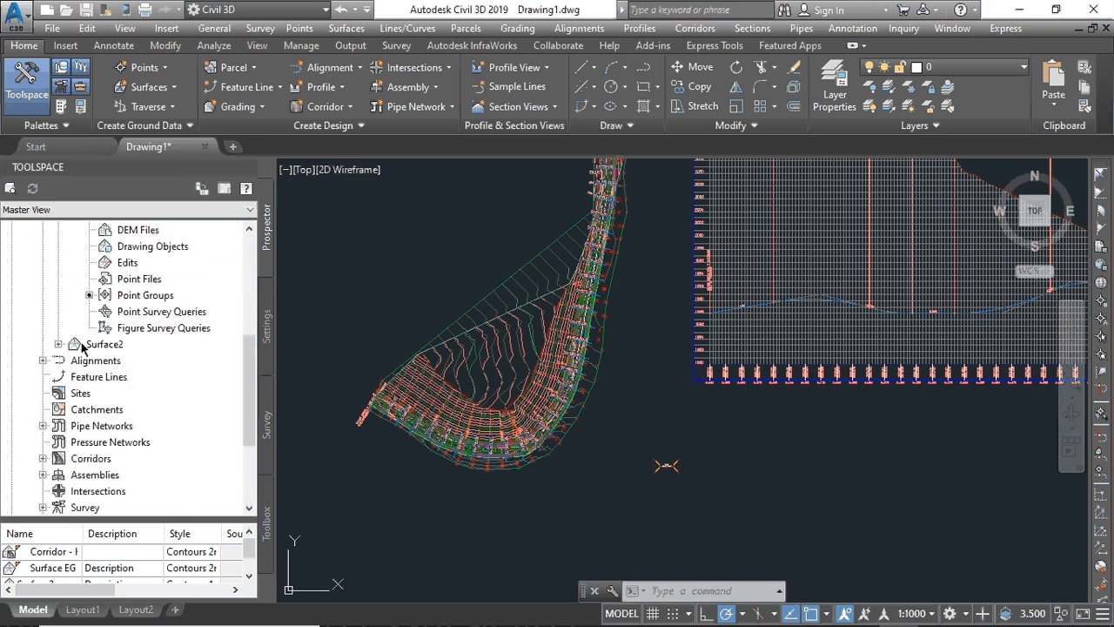
pyautogui.scroll(-3, 83, 348)
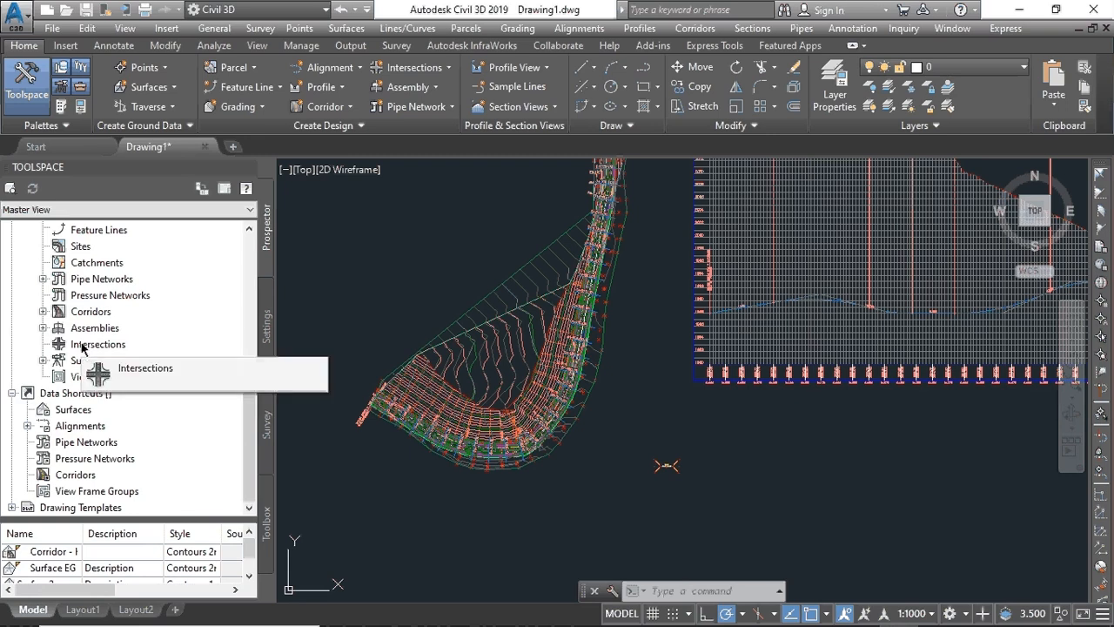
pyautogui.scroll(8, 82, 348)
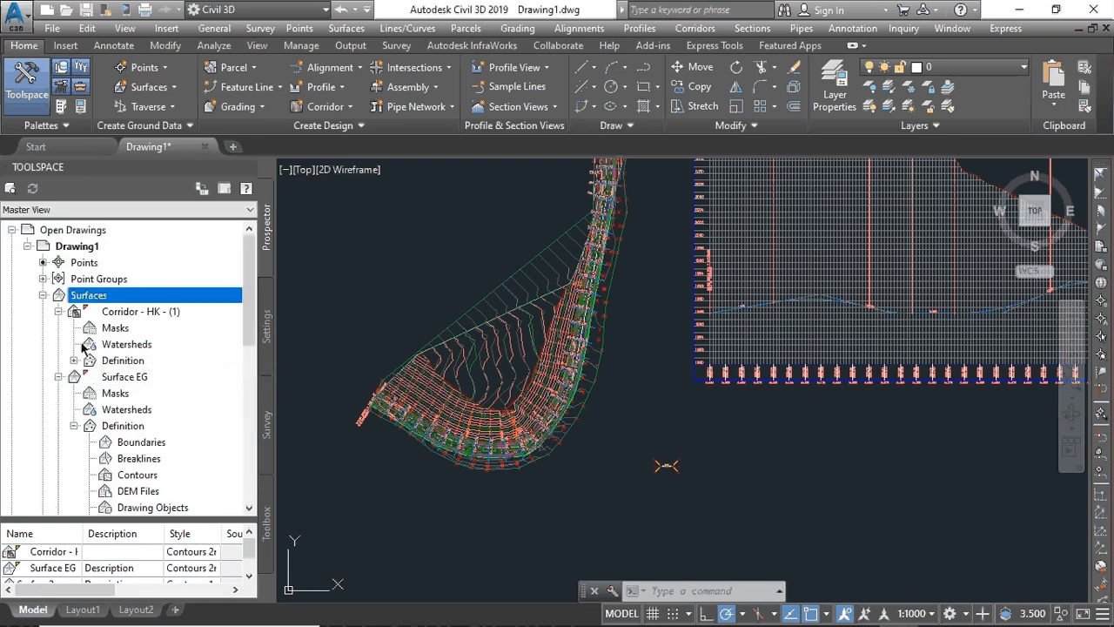
pyautogui.click(41, 296)
pyautogui.click(42, 296)
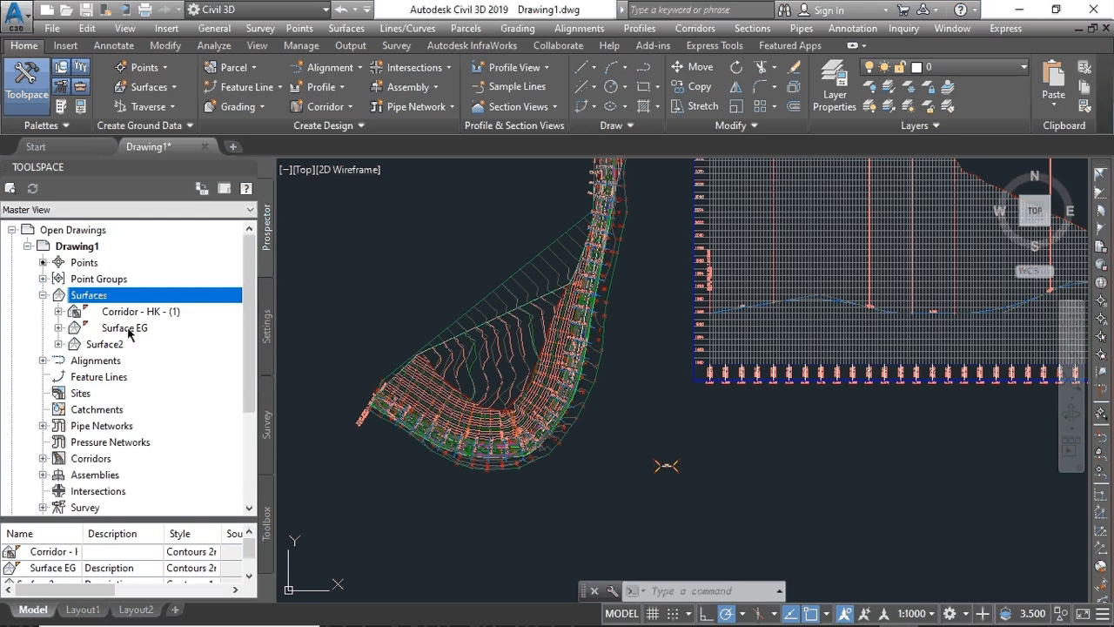
pyautogui.click(58, 345)
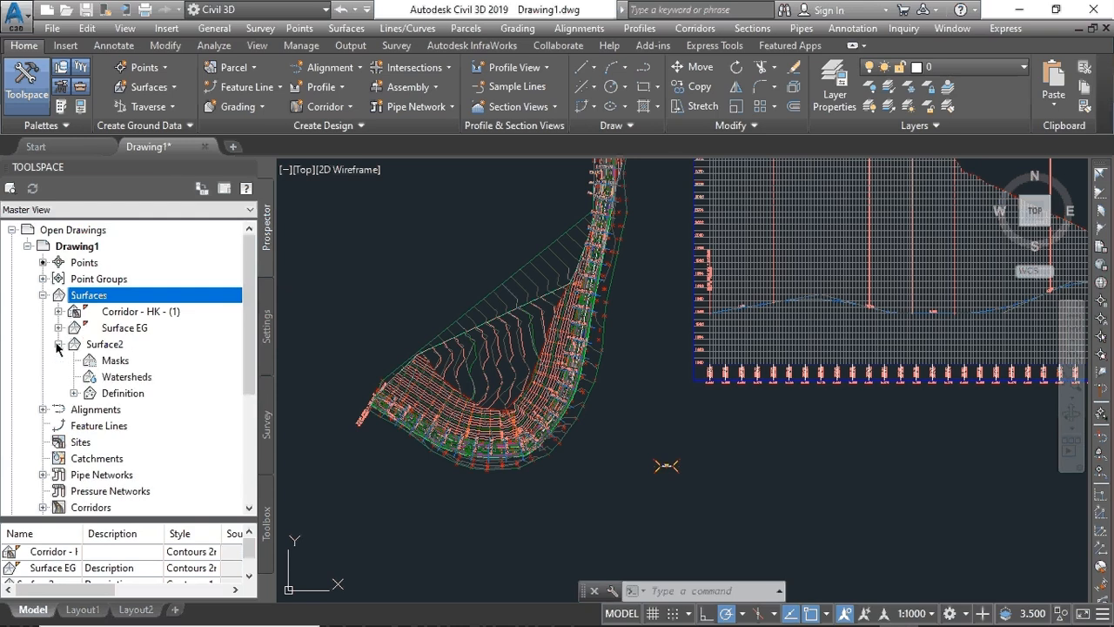
pyautogui.click(74, 394)
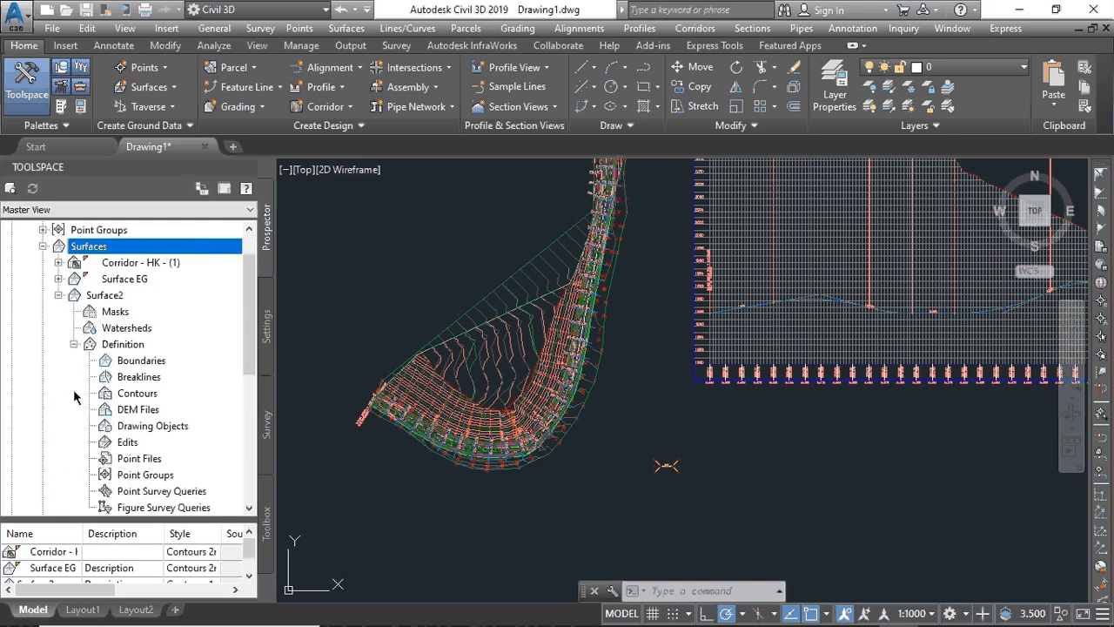
# - Add a Paste Surface edit to Surface2 that pastes in Surface EG
pyautogui.rightClick(134, 446)
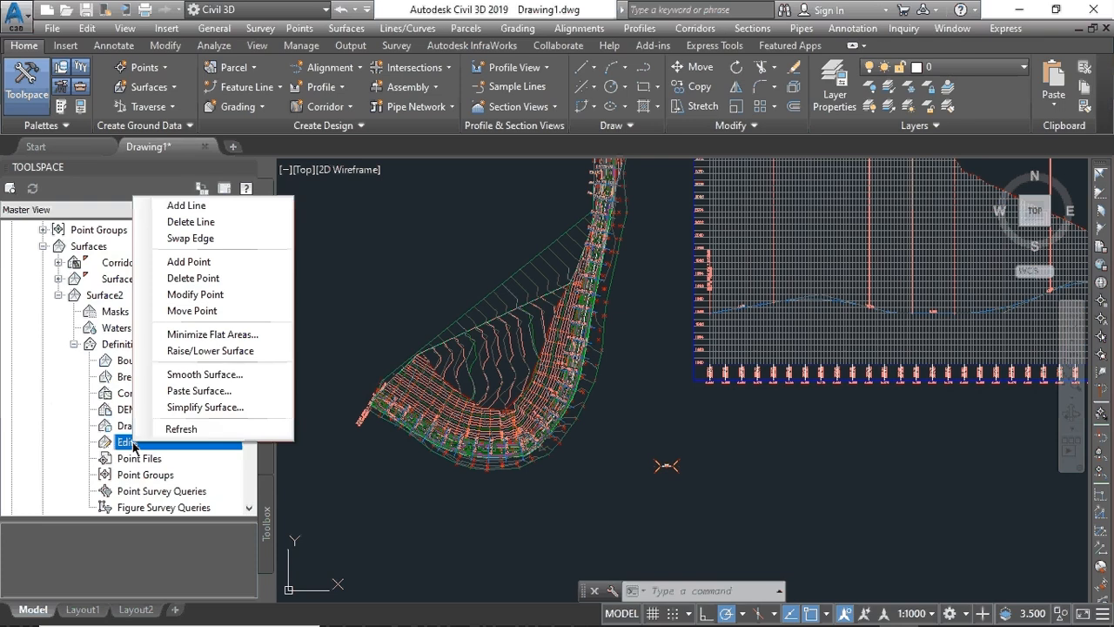
pyautogui.click(215, 391)
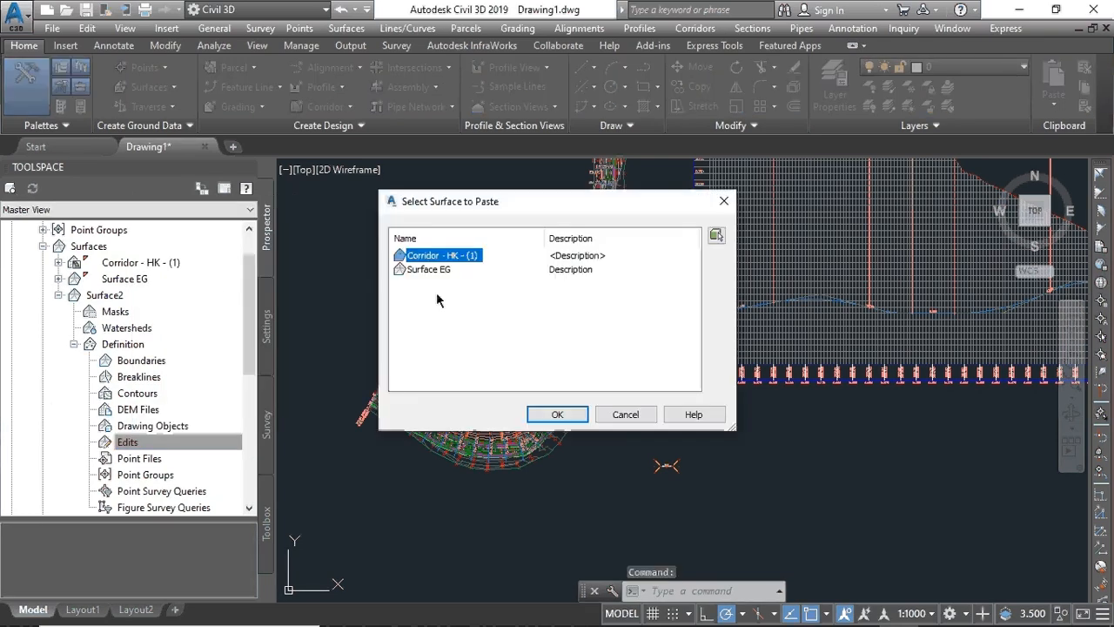
pyautogui.click(434, 271)
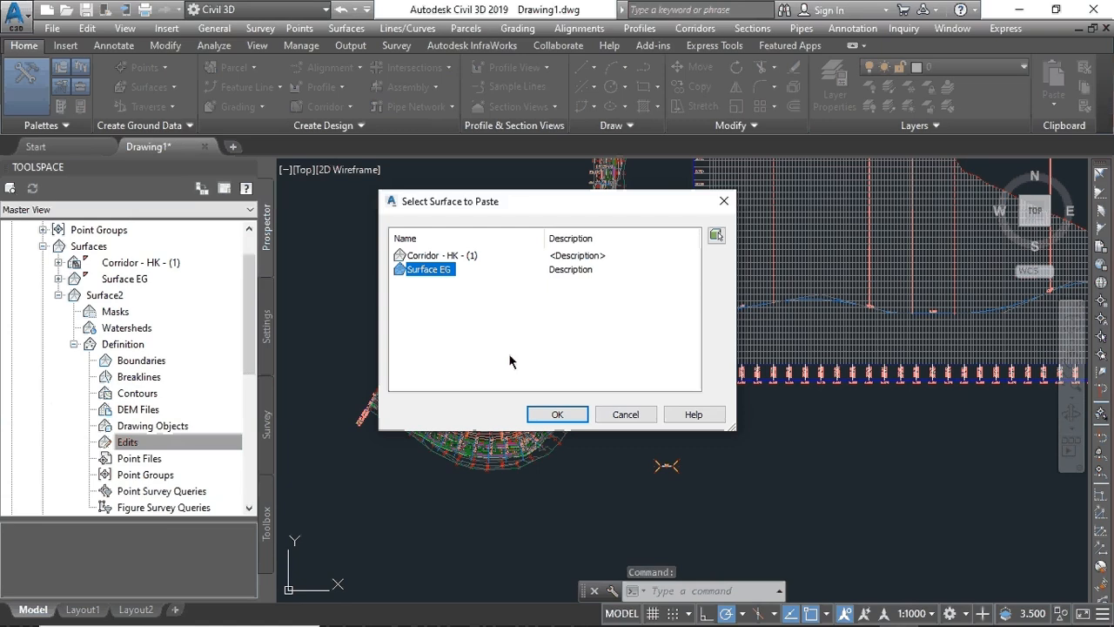
pyautogui.click(557, 414)
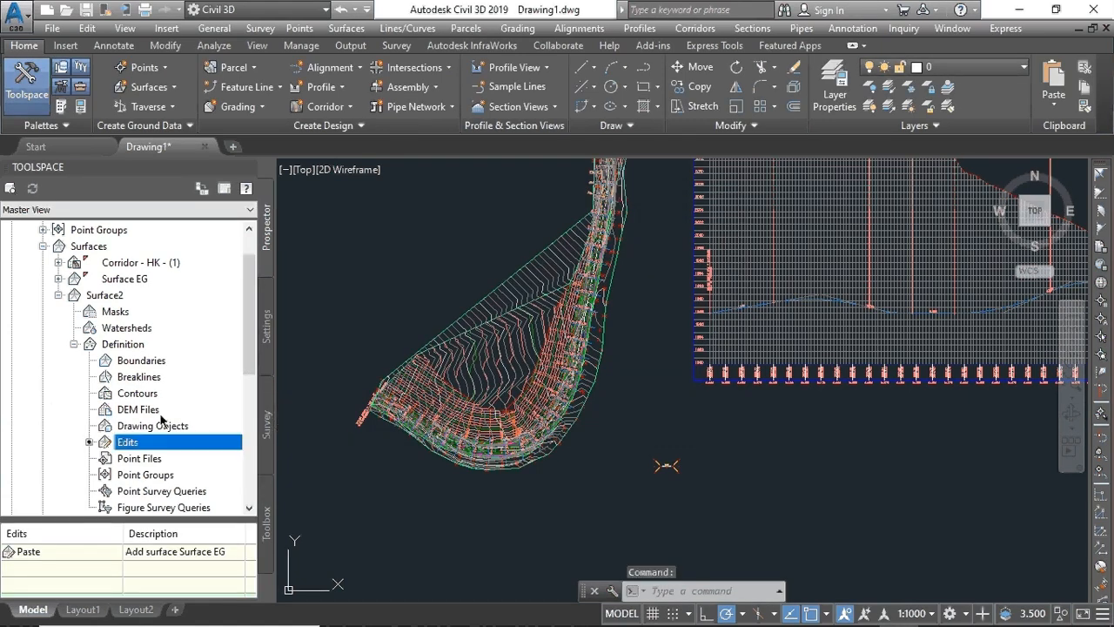
pyautogui.scroll(-5, 160, 418)
pyautogui.scroll(6, 155, 416)
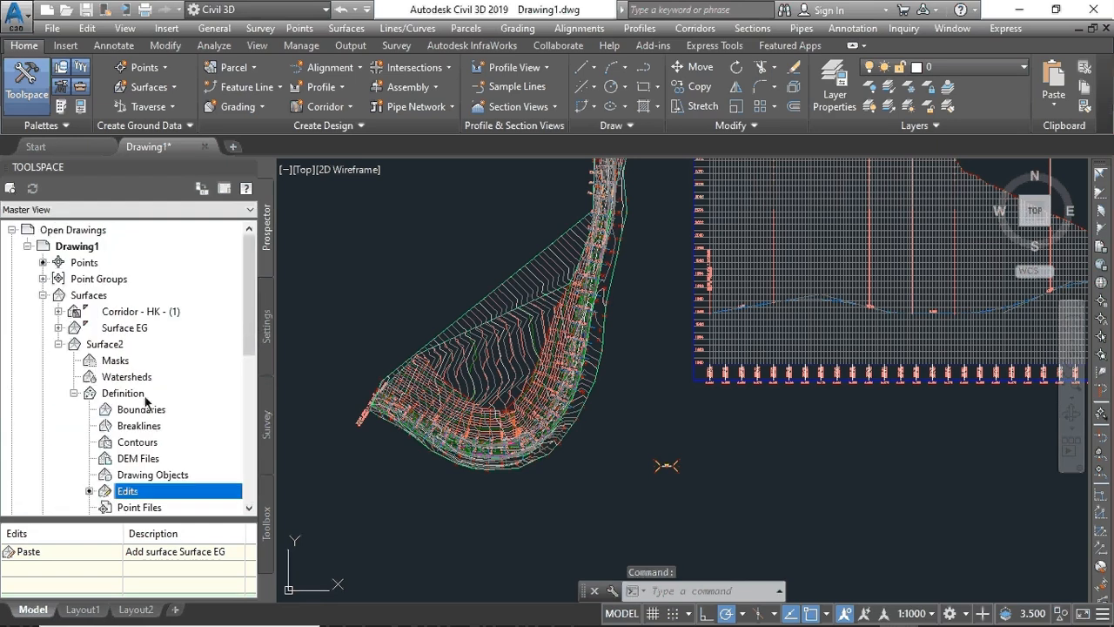
# - Set Surface EG's surface style to _No Display in its Surface Properties
pyautogui.rightClick(113, 330)
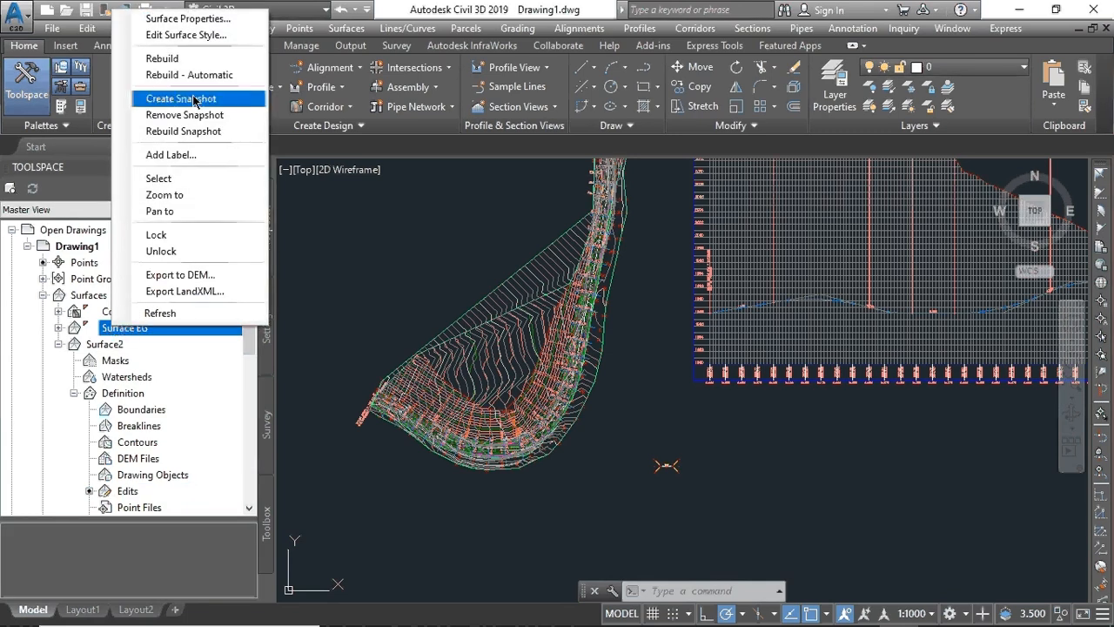
pyautogui.click(190, 19)
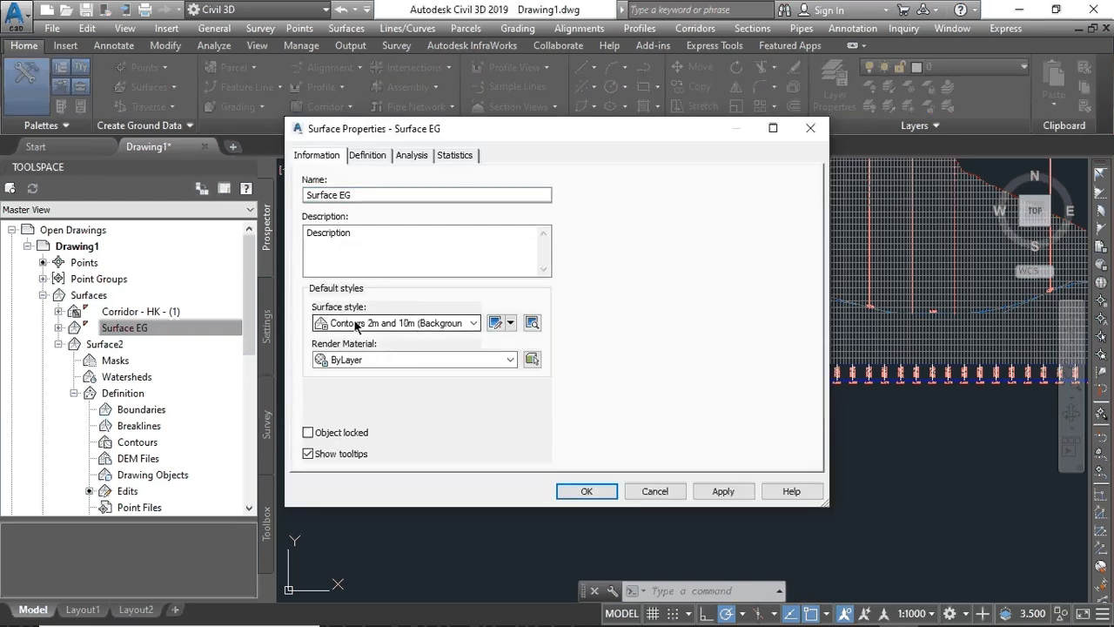
pyautogui.click(474, 323)
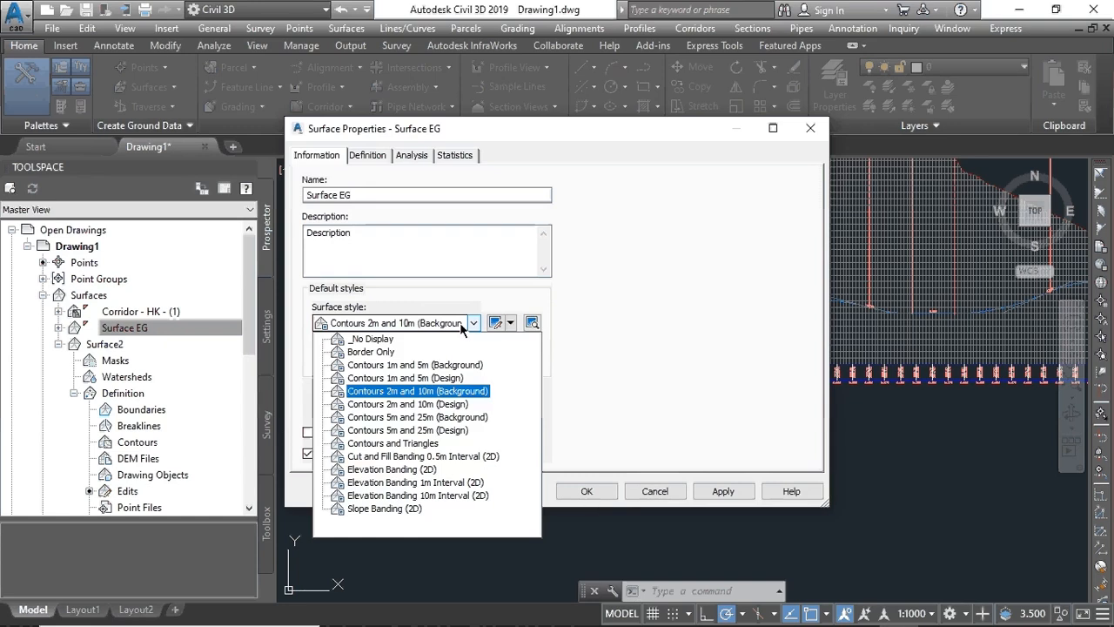
pyautogui.click(365, 339)
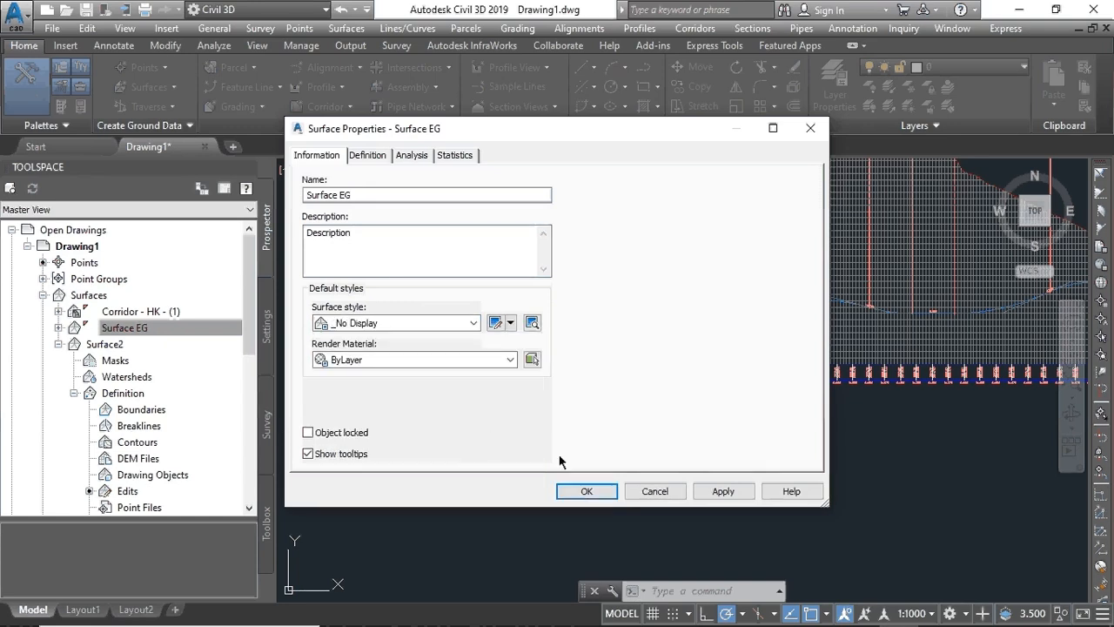
pyautogui.click(705, 492)
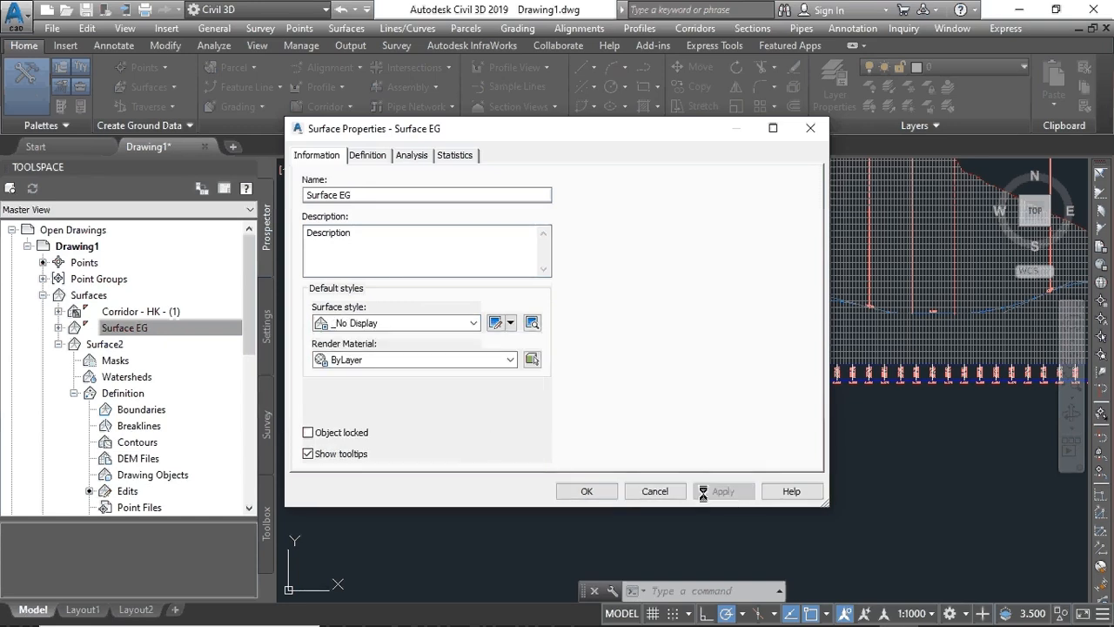
pyautogui.click(586, 491)
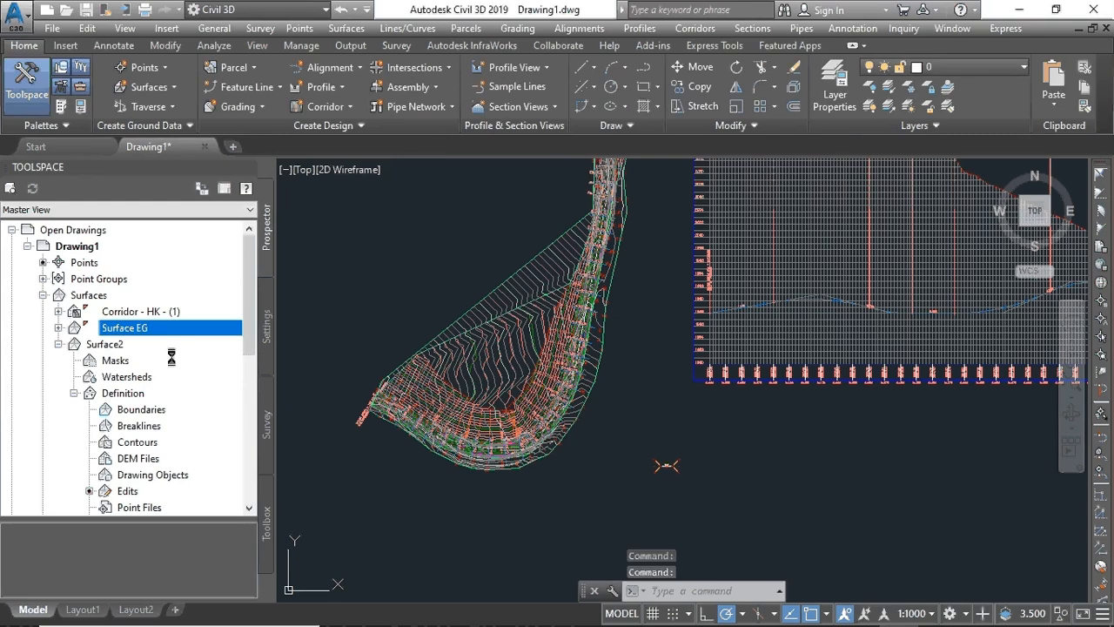
# - Switch the Corridor - HK - (1) surface style to _No Display in its Surface Properties
pyautogui.rightClick(135, 312)
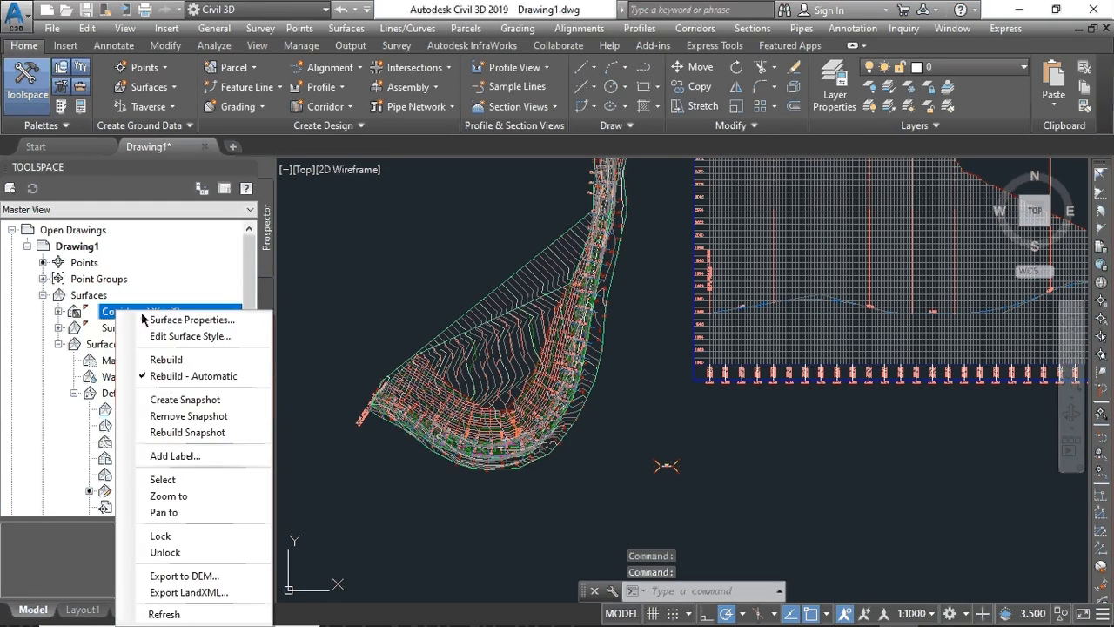
pyautogui.click(187, 320)
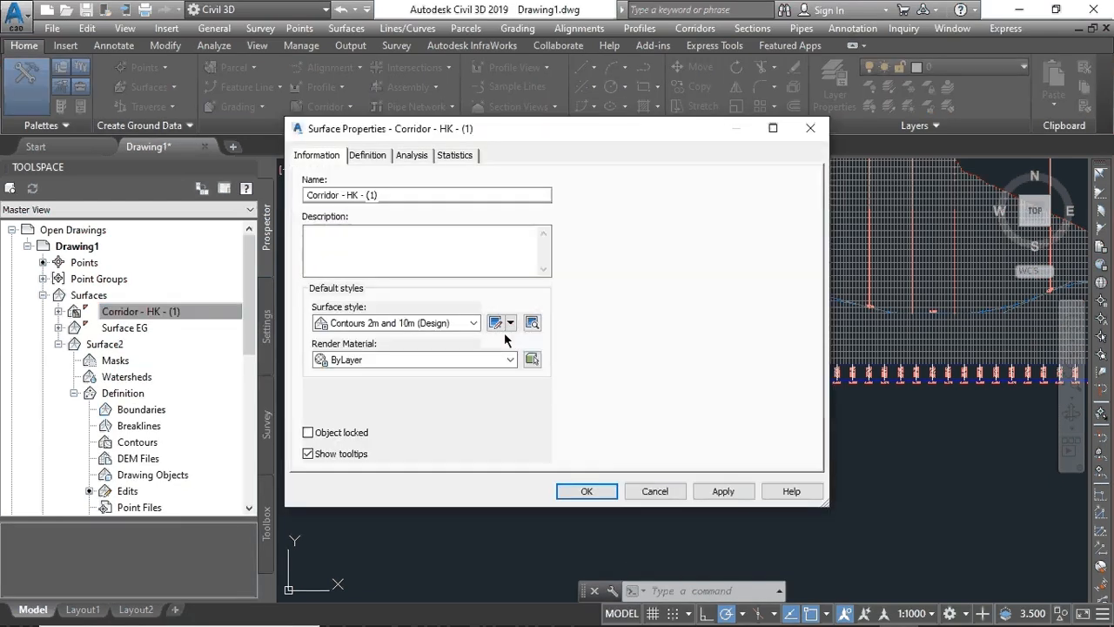
pyautogui.click(474, 323)
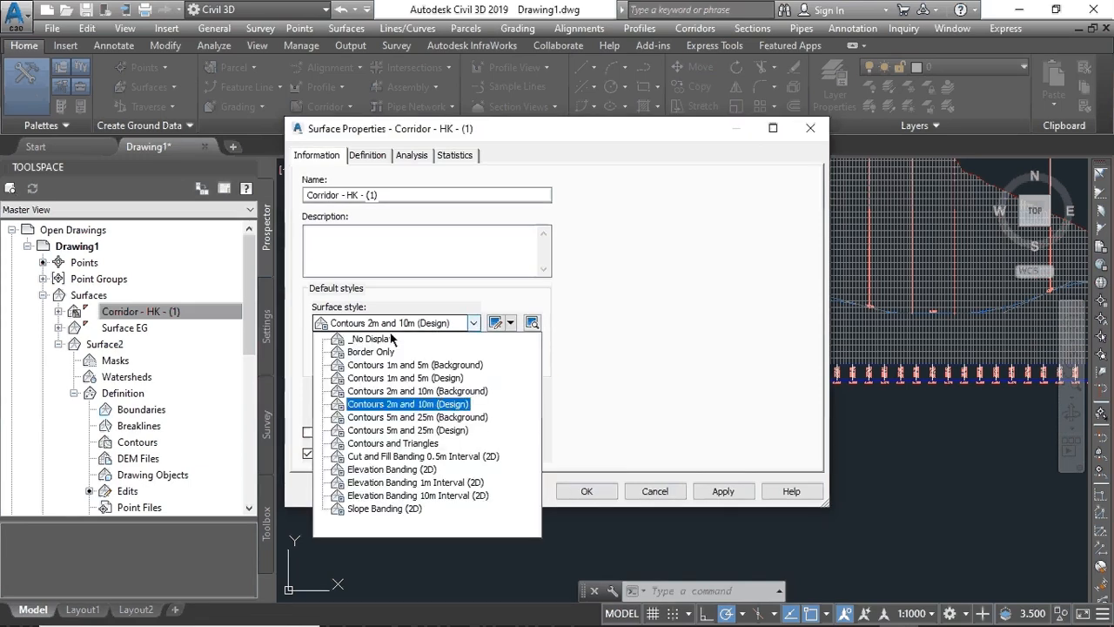
pyautogui.click(365, 340)
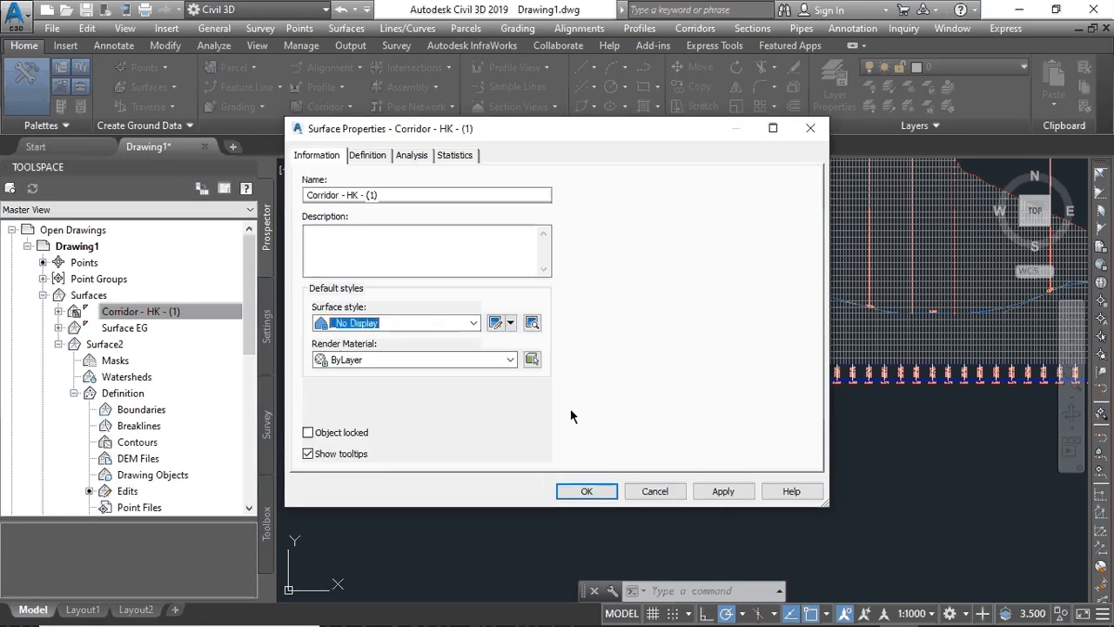
pyautogui.click(721, 491)
pyautogui.click(587, 491)
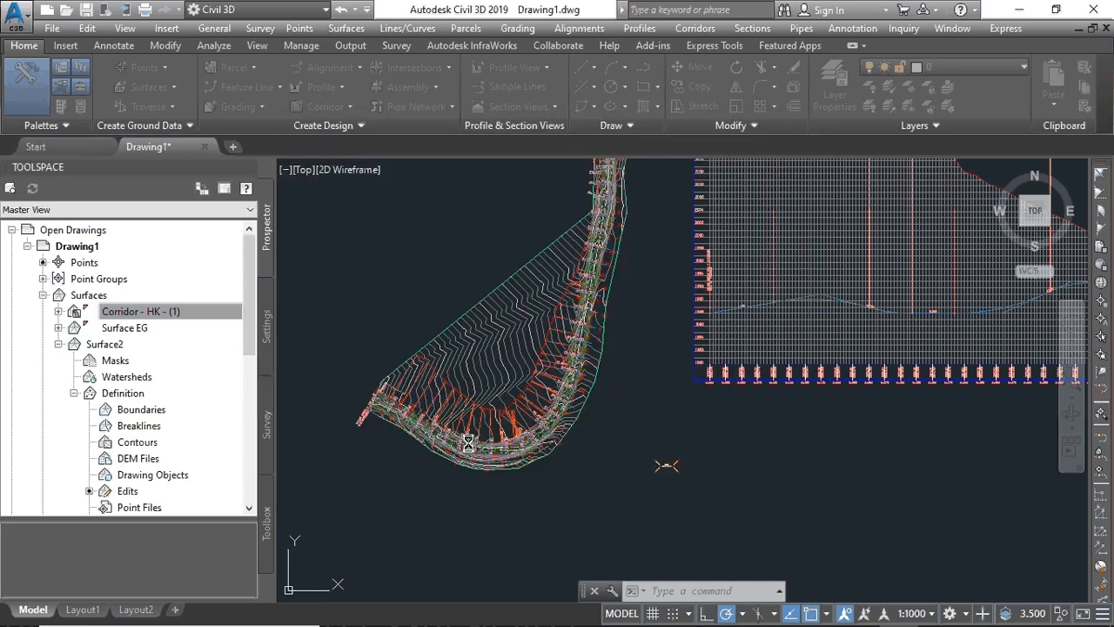
pyautogui.scroll(-5, 454, 439)
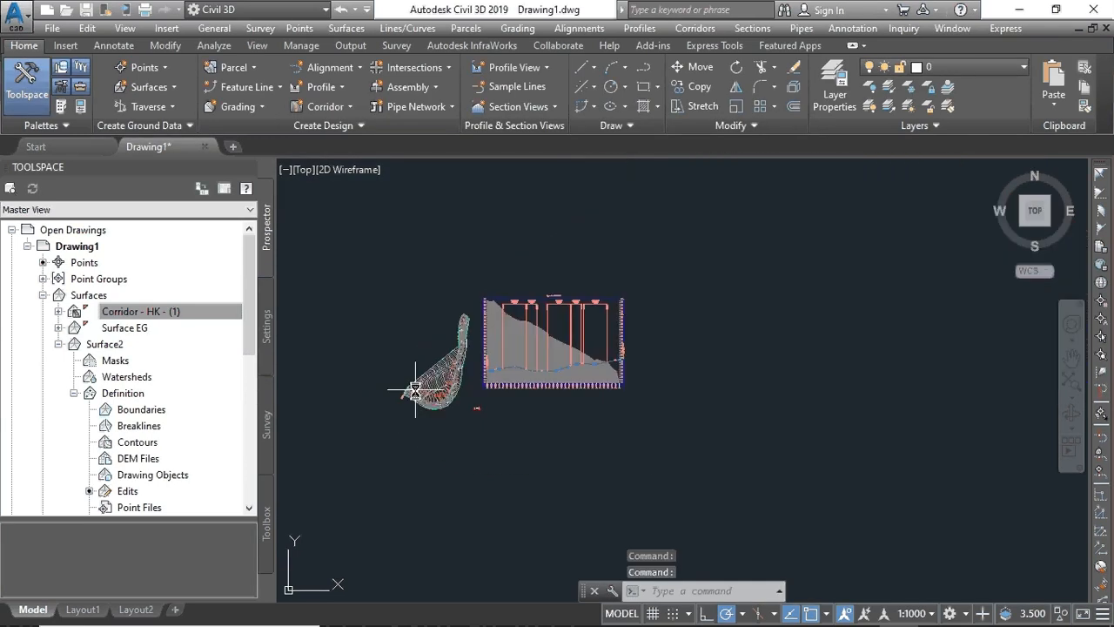
pyautogui.scroll(8, 416, 391)
pyautogui.scroll(-4, 435, 427)
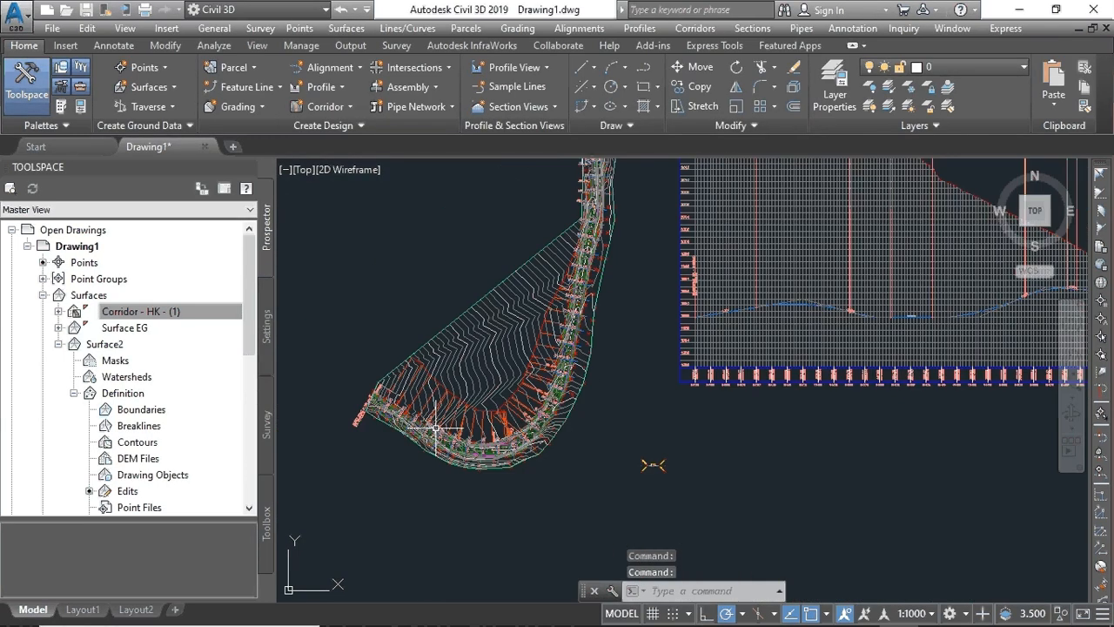
# - Select Corridor - HK in the plan and bring up its Object Viewer action
pyautogui.scroll(6, 435, 426)
pyautogui.scroll(-6, 470, 346)
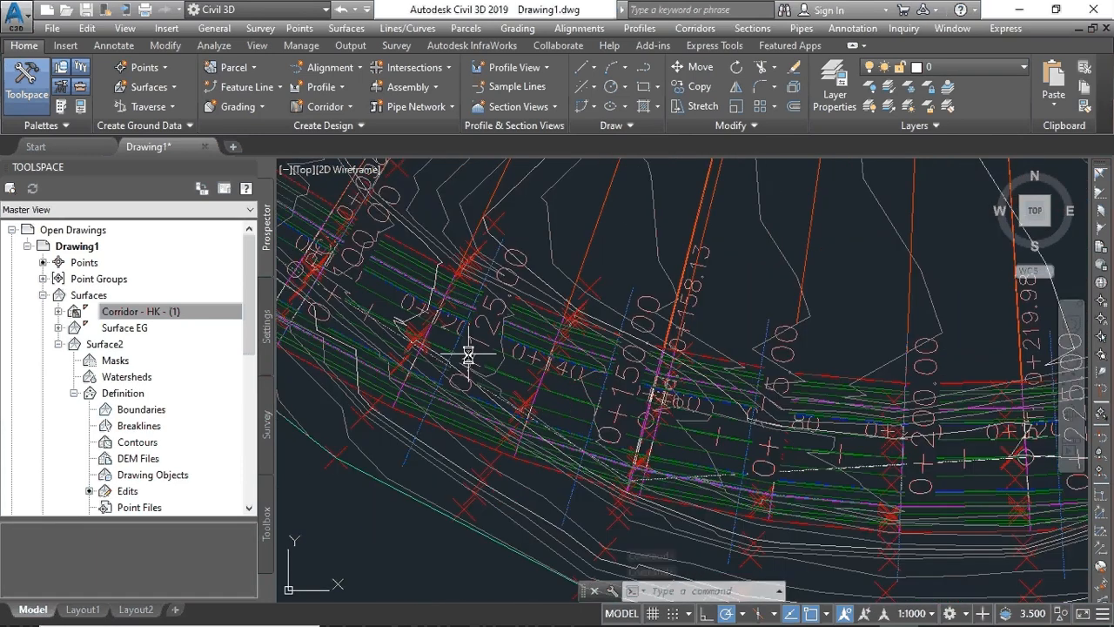
pyautogui.scroll(8, 510, 357)
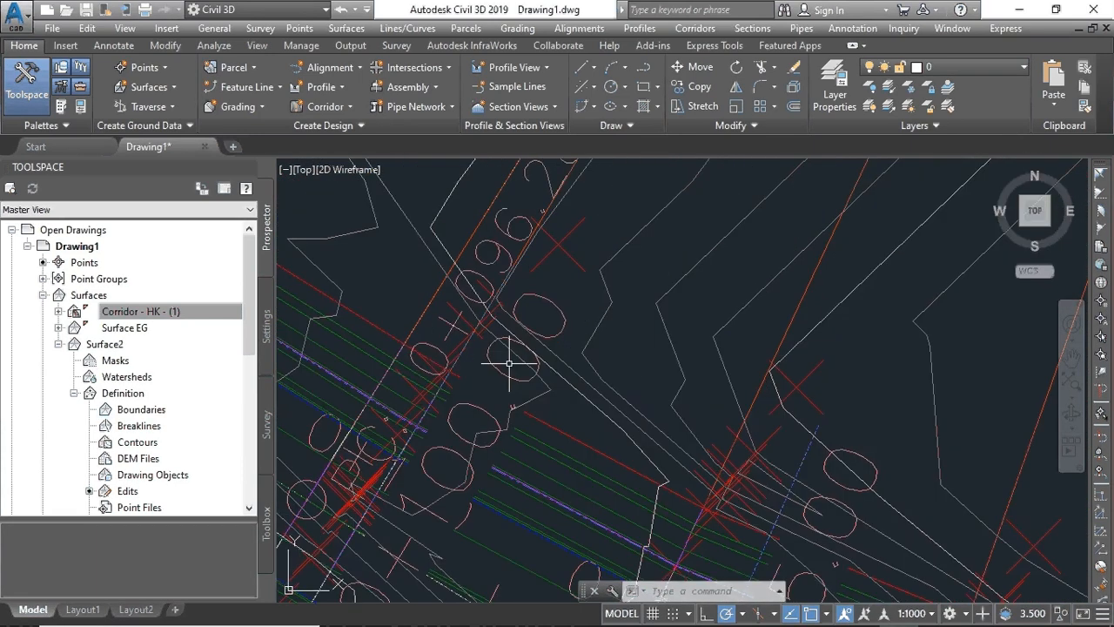
pyautogui.scroll(-6, 511, 364)
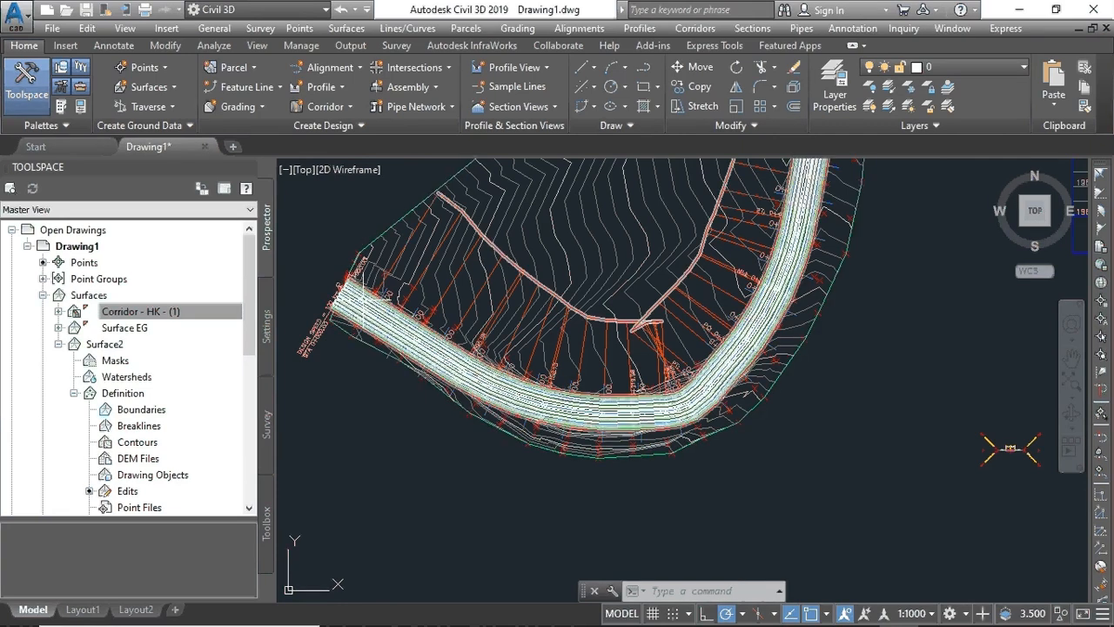
pyautogui.click(364, 299)
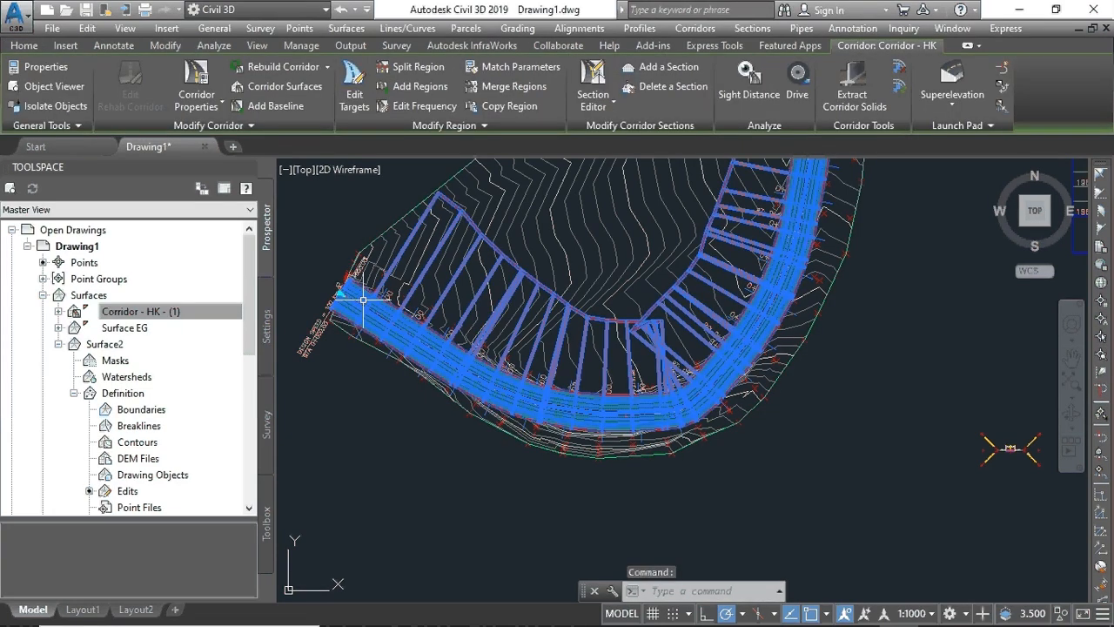
pyautogui.rightClick(364, 299)
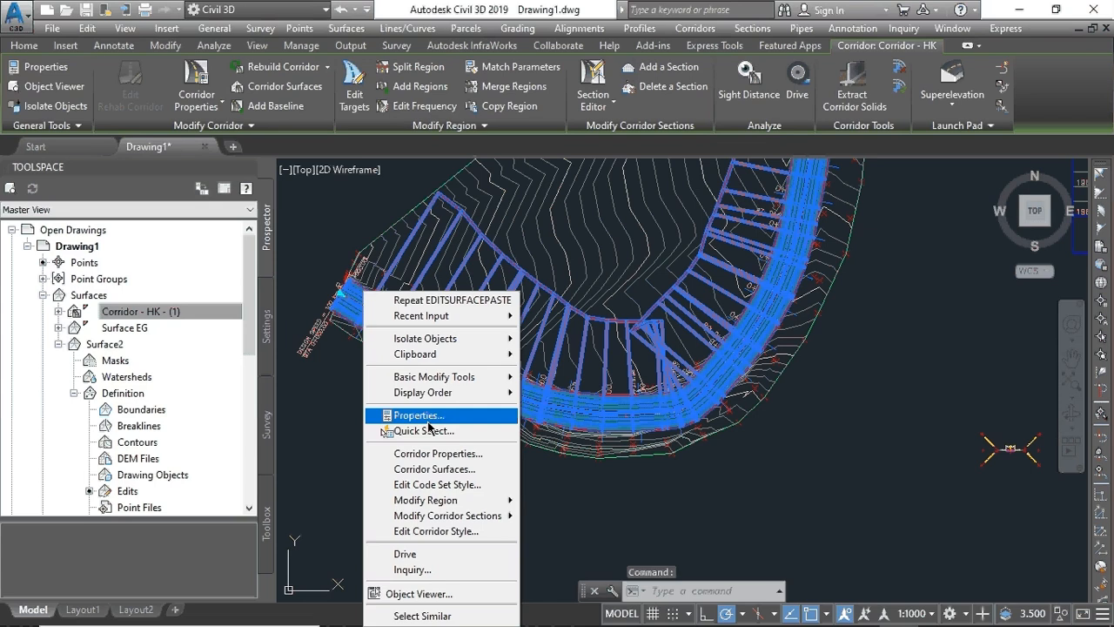
# - Open Corridor - HK in the Object Viewer and zoom and pan to centre it
pyautogui.click(420, 595)
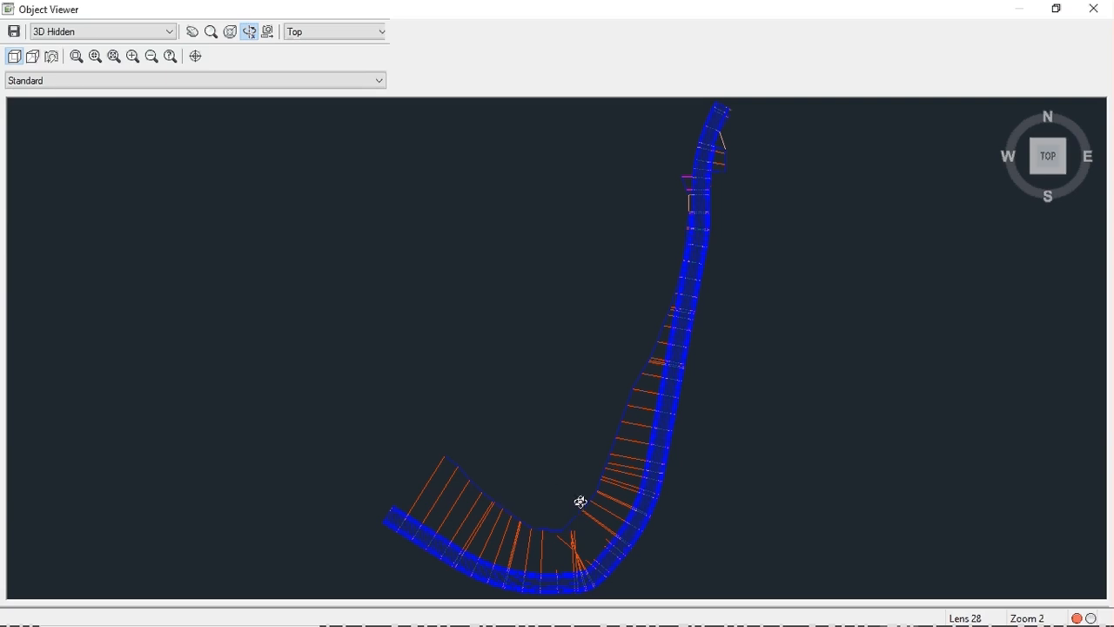
pyautogui.scroll(5, 580, 503)
pyautogui.moveTo(873, 502); pyautogui.dragTo(355, 334, button='middle')
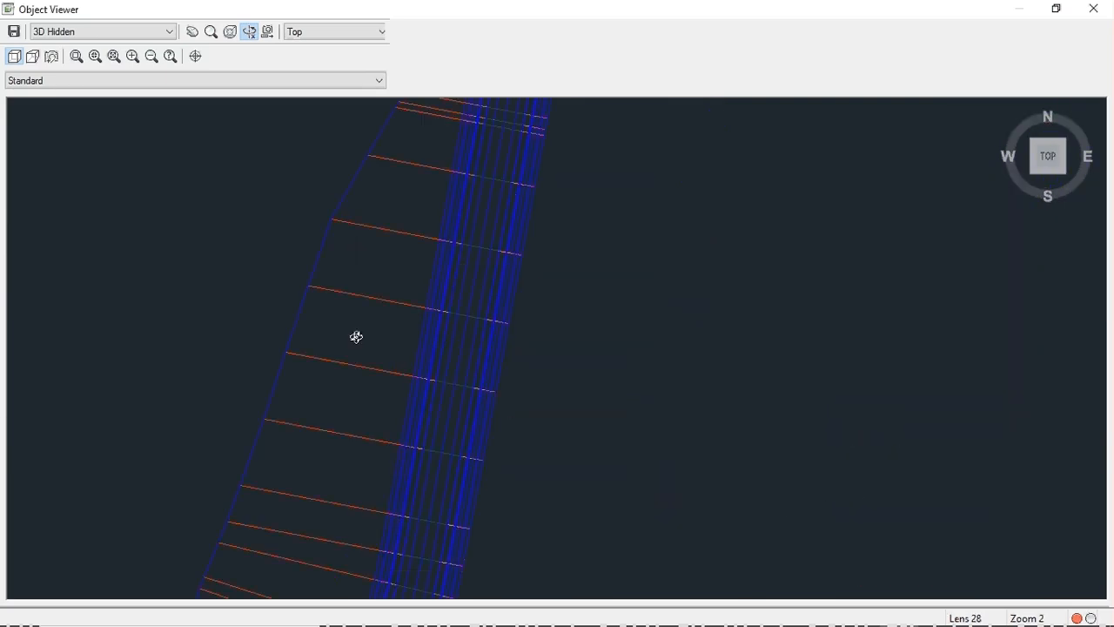
pyautogui.scroll(3, 426, 422)
pyautogui.scroll(1, 427, 422)
pyautogui.scroll(2, 229, 382)
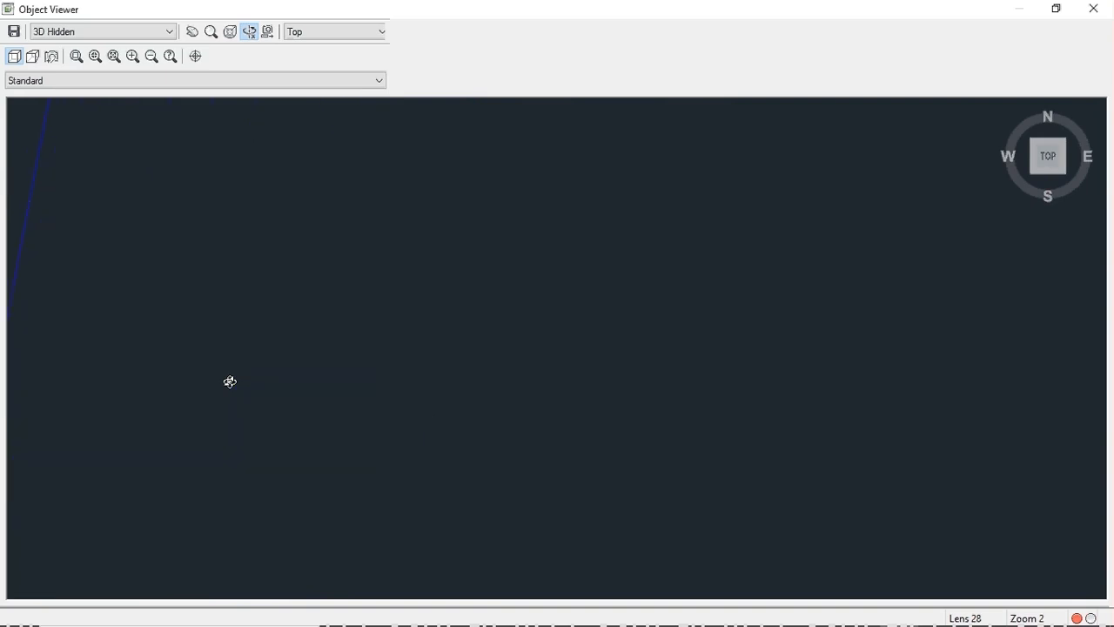
pyautogui.scroll(-3, 230, 382)
pyautogui.scroll(2, 230, 382)
pyautogui.scroll(-3, 242, 380)
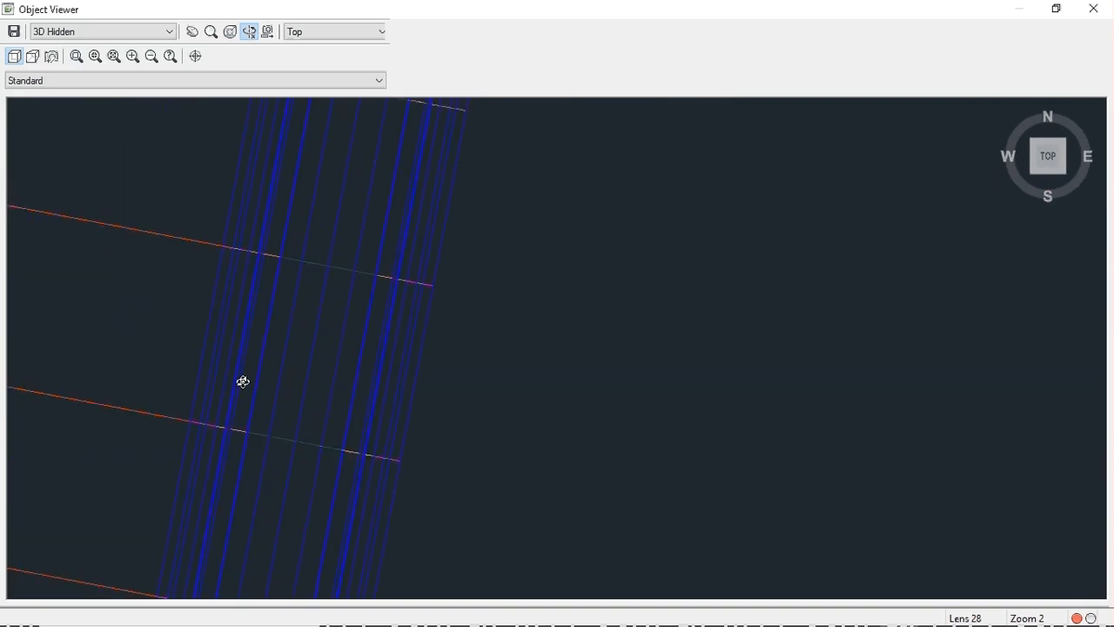
pyautogui.scroll(4, 241, 381)
pyautogui.scroll(-1, 243, 381)
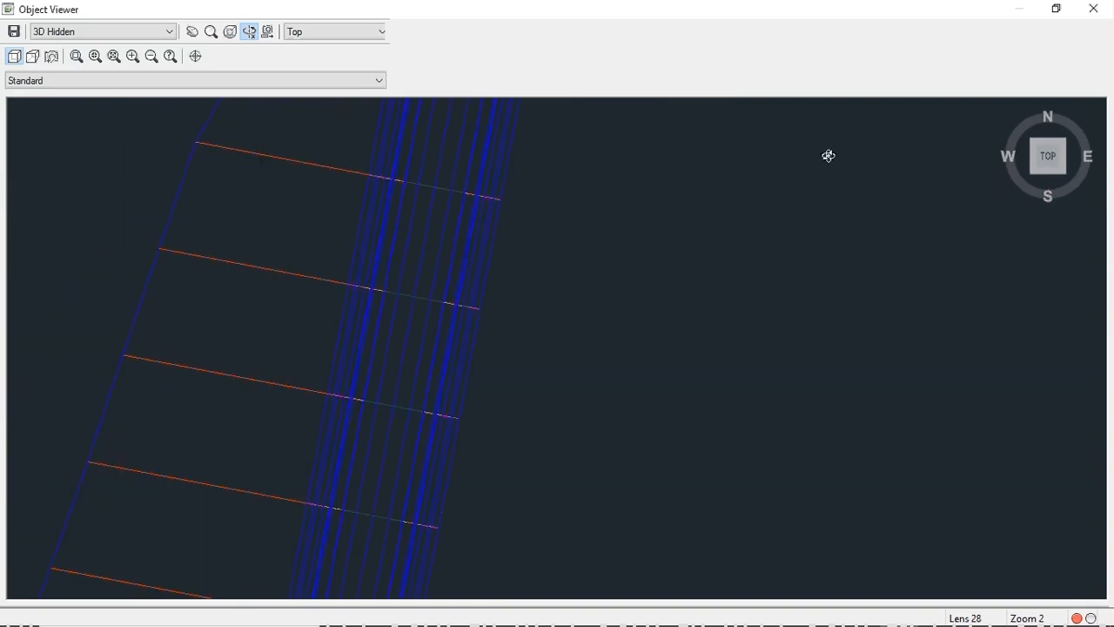
# - Close the 3D viewer and start Drive on corridor HK, listing feature lines EPS, EPS_Base, EPS_Pave1, EPS_Pave2
pyautogui.click(1096, 8)
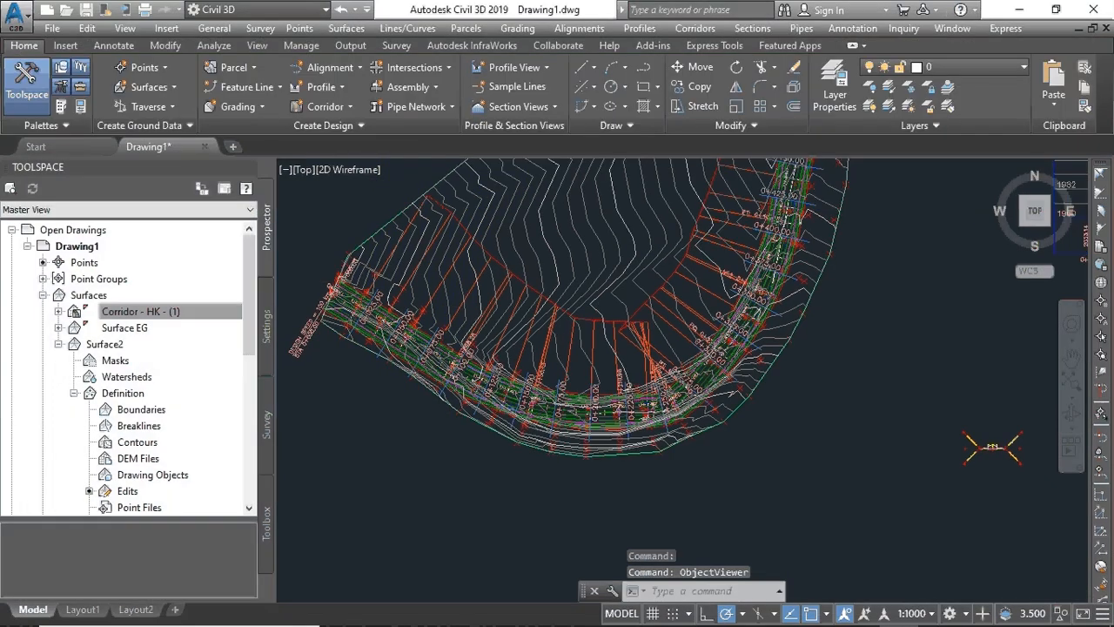
pyautogui.scroll(-4, 610, 335)
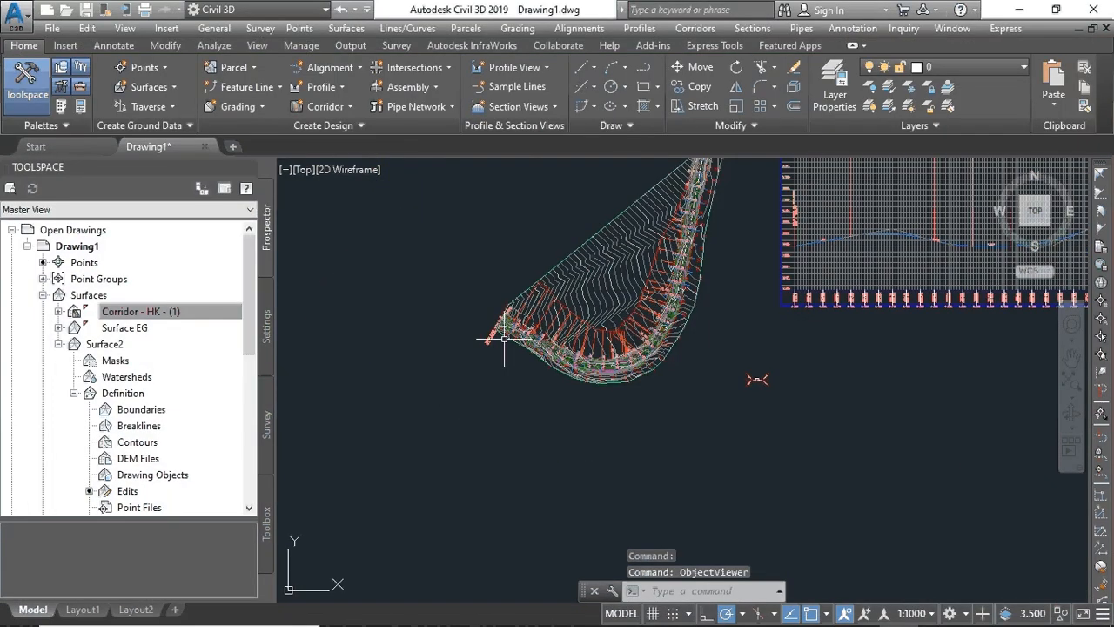
pyautogui.scroll(5, 649, 271)
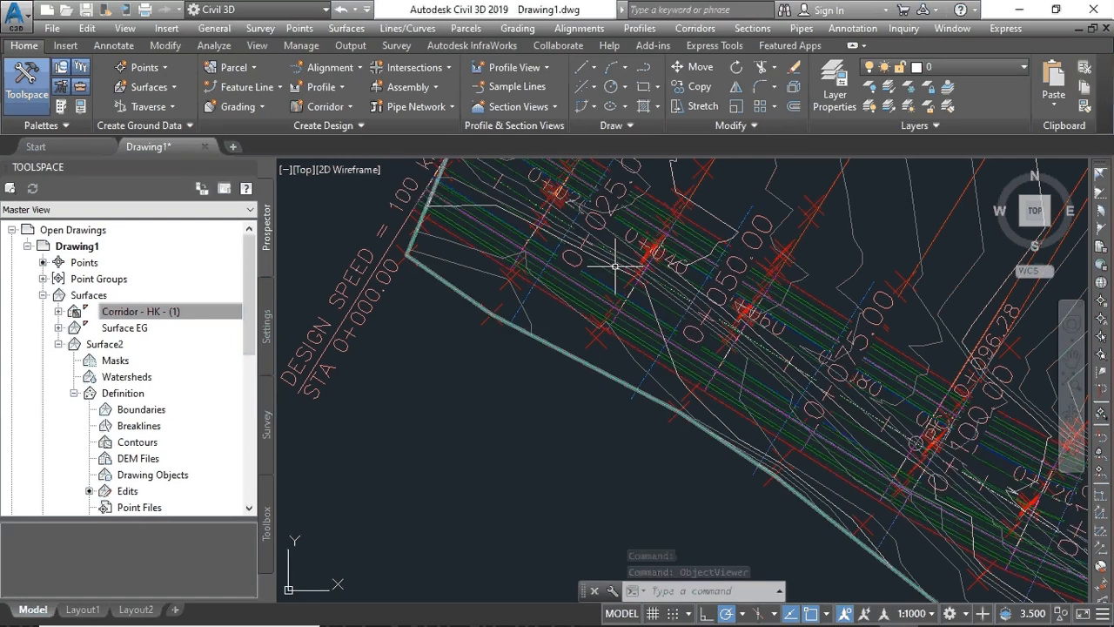
pyautogui.click(609, 286)
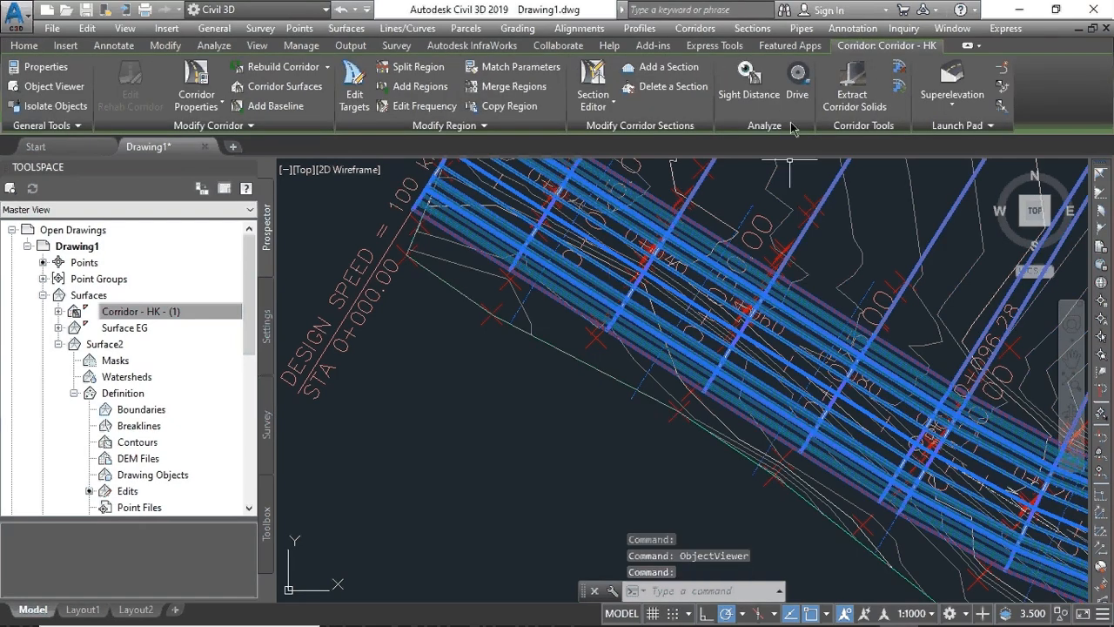
pyautogui.click(798, 80)
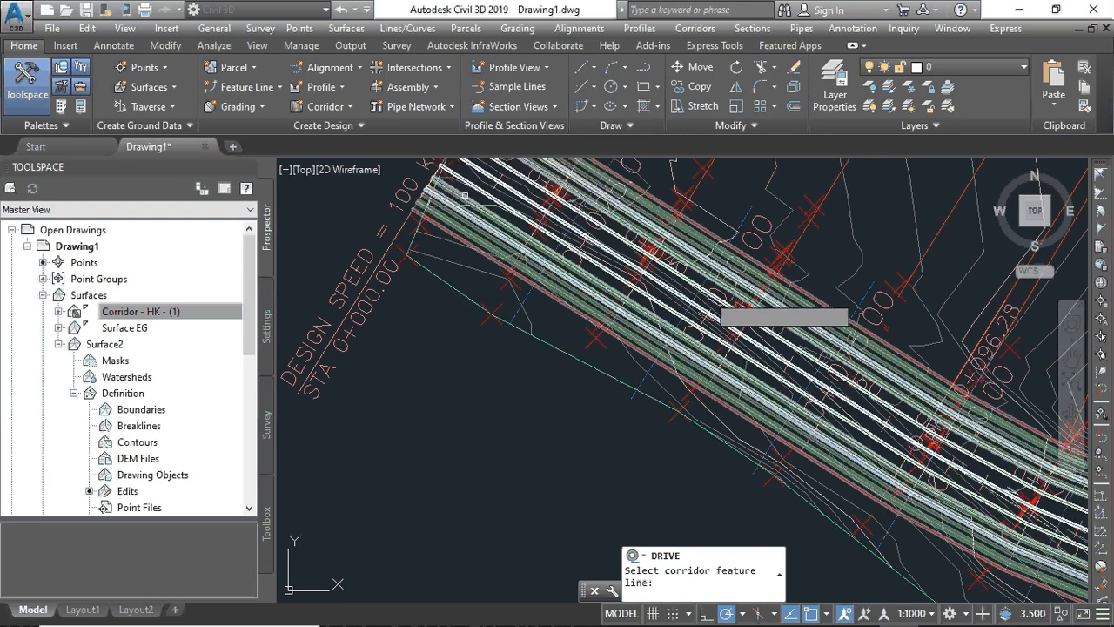
pyautogui.click(465, 194)
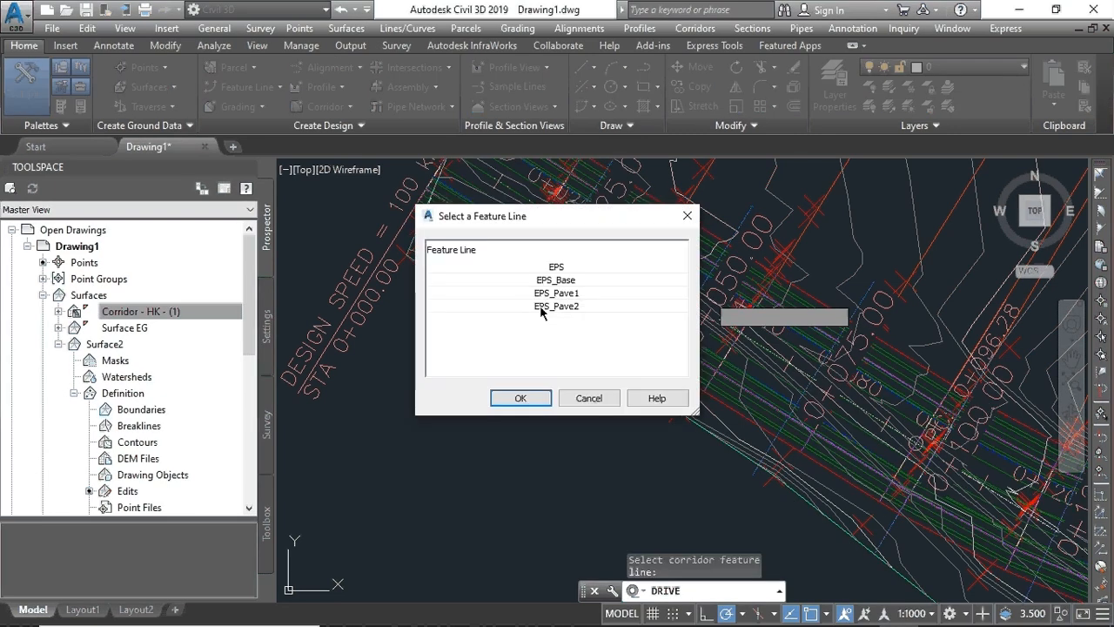
# - Drive along the EPS feature line in 3D to about station 0+820, then stop playback
pyautogui.click(523, 397)
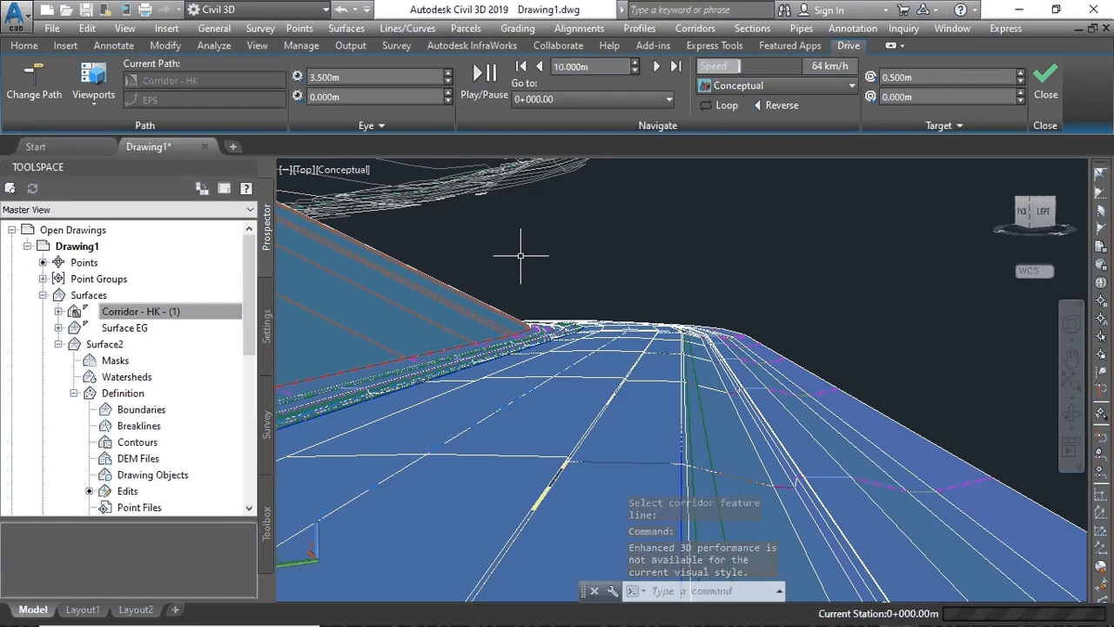
pyautogui.moveTo(520, 255)
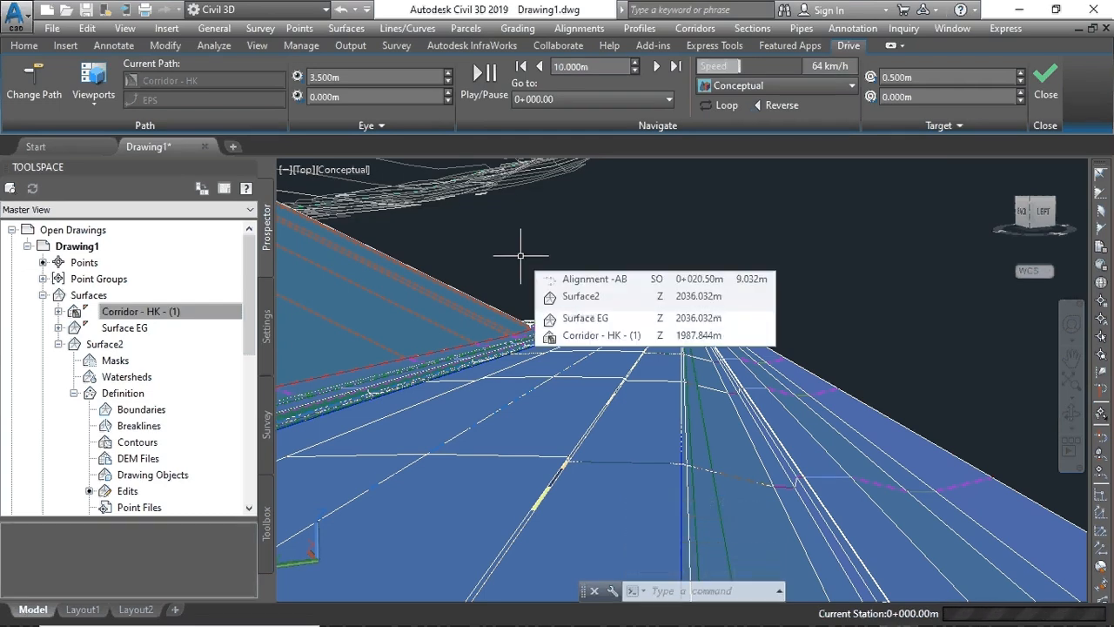
pyautogui.click(485, 75)
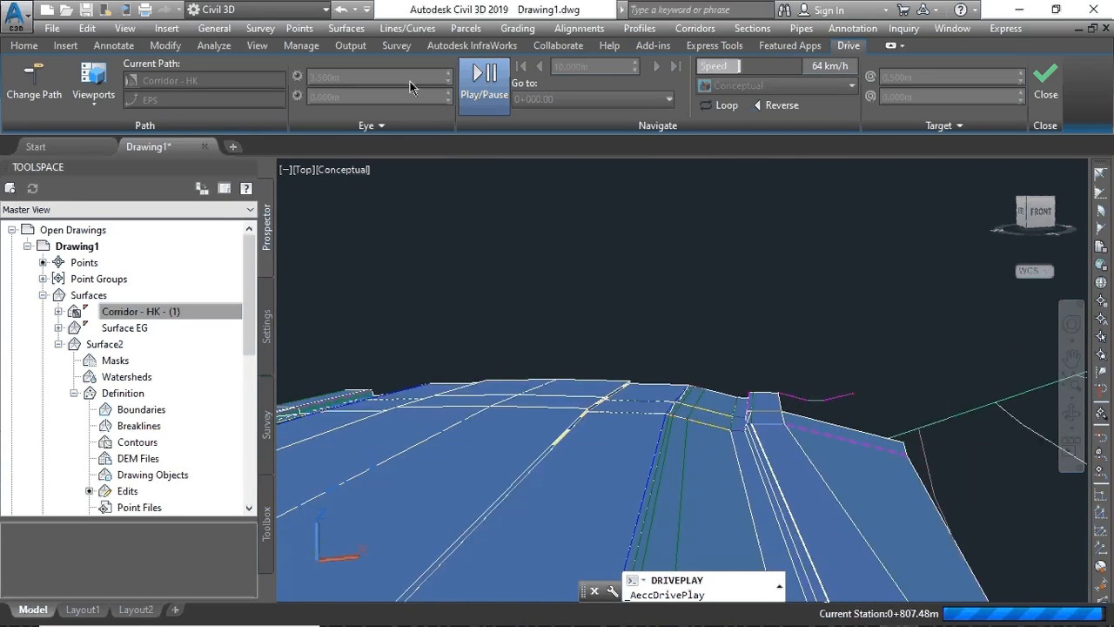
pyautogui.click(484, 74)
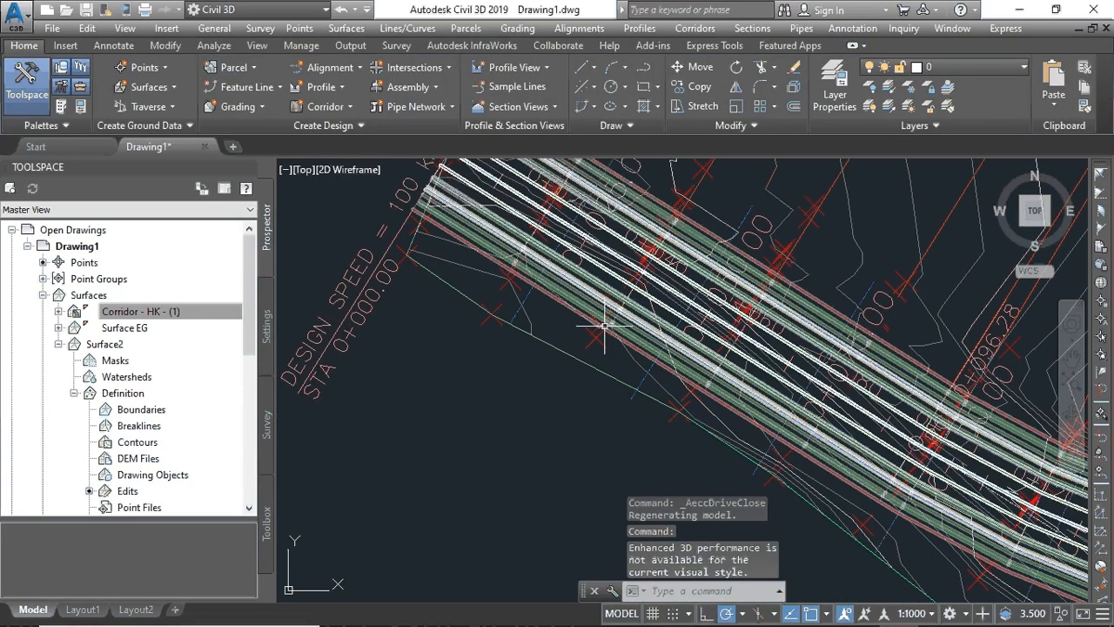
# - Bring the road assembly below the profile view to the centre and select Corridor - HK - (1)
pyautogui.scroll(-10, 910, 249)
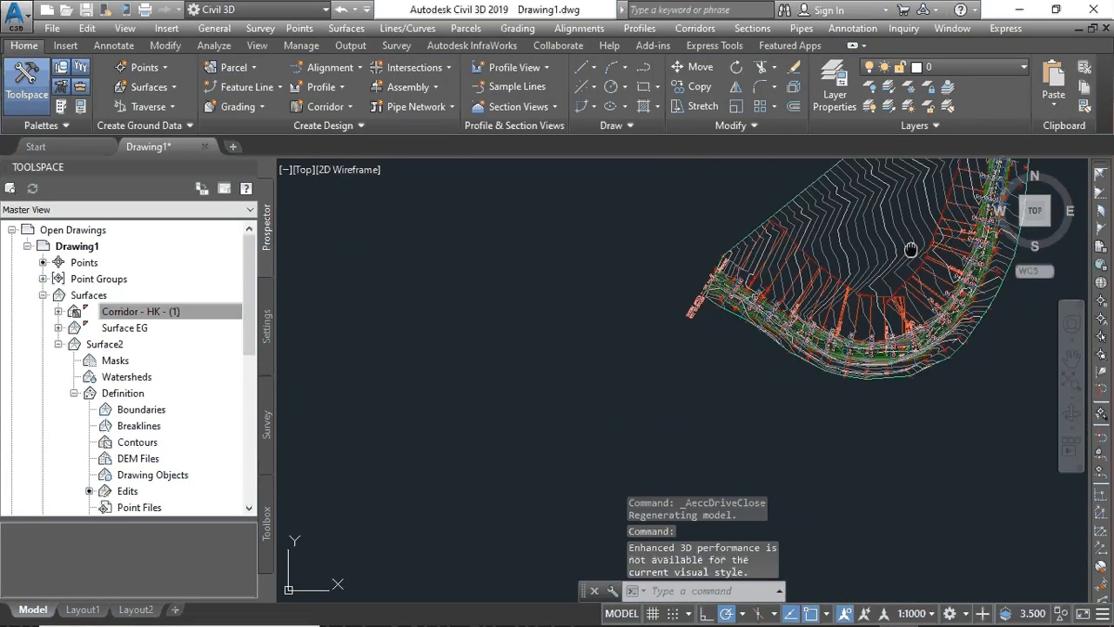
pyautogui.moveTo(911, 250); pyautogui.dragTo(518, 387, button='middle')
pyautogui.scroll(-3, 522, 383)
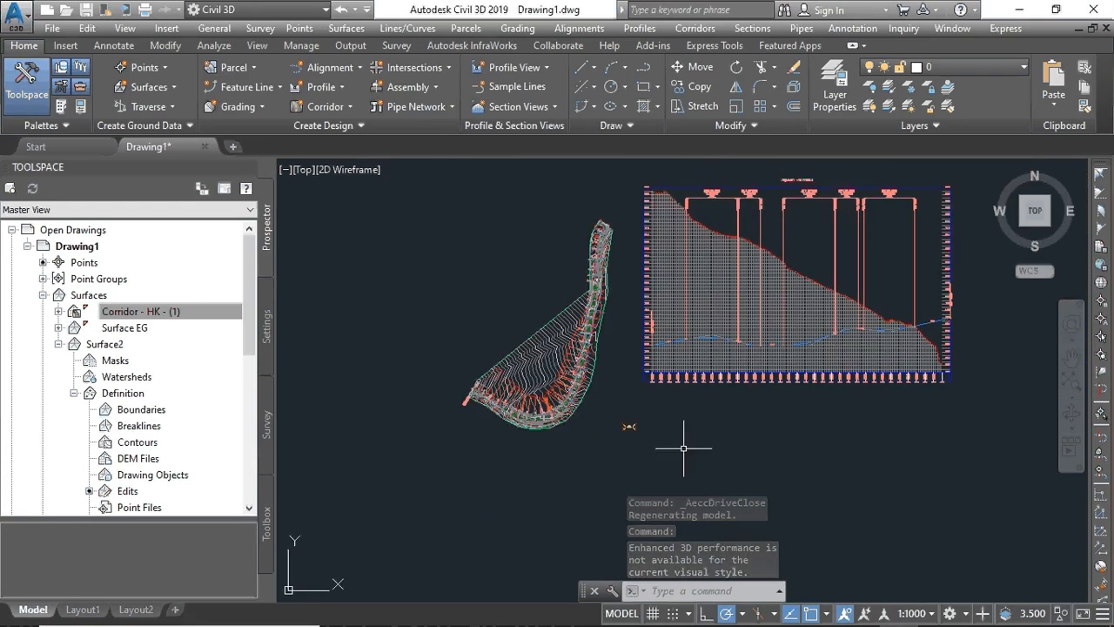
pyautogui.scroll(8, 669, 448)
pyautogui.scroll(8, 385, 282)
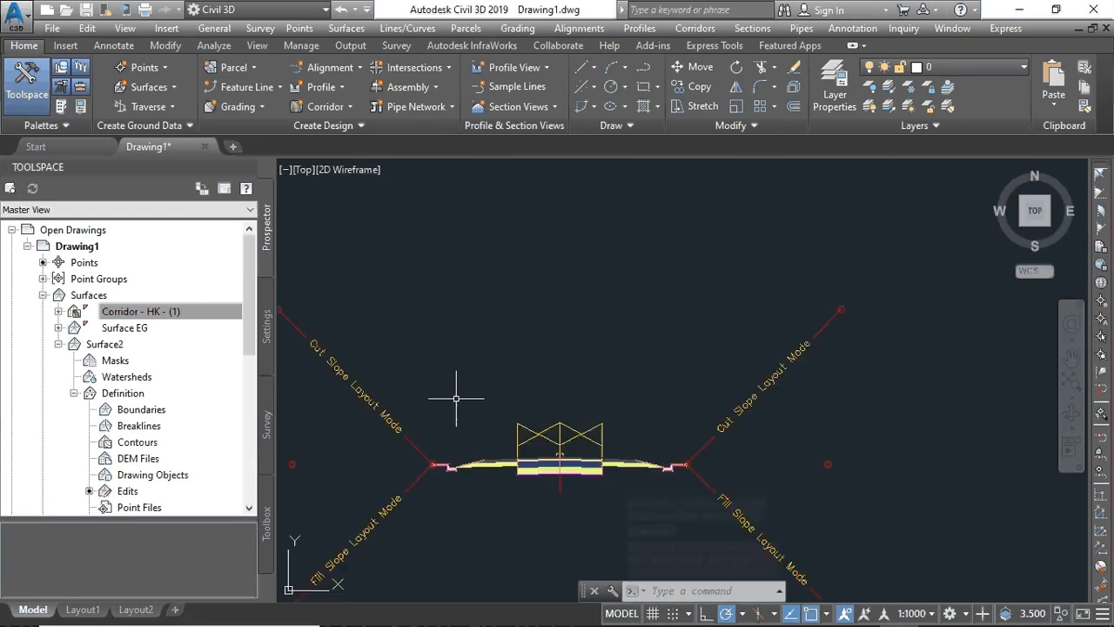
pyautogui.scroll(2, 501, 482)
pyautogui.scroll(3, 501, 482)
pyautogui.scroll(-10, 505, 478)
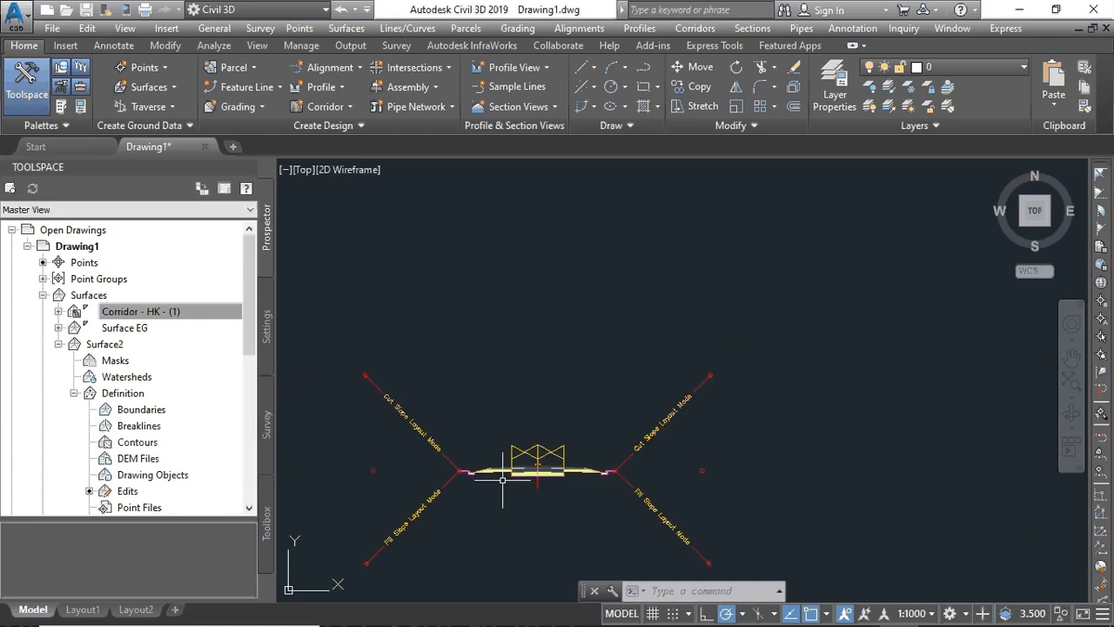
pyautogui.moveTo(511, 477); pyautogui.dragTo(584, 361, button='middle')
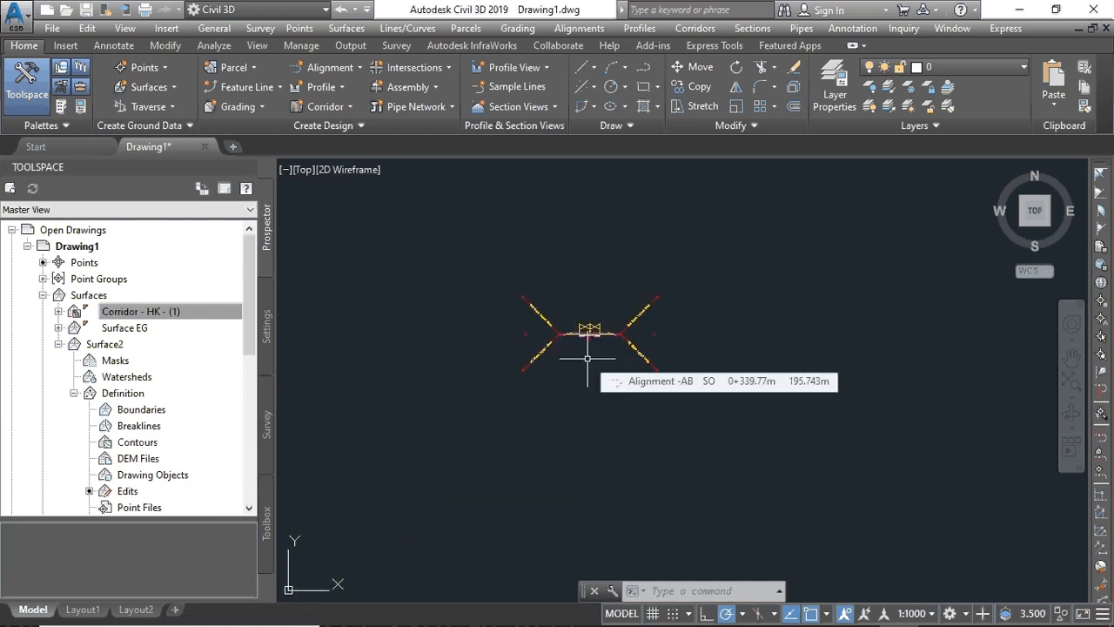
pyautogui.scroll(6, 588, 339)
pyautogui.scroll(-5, 587, 339)
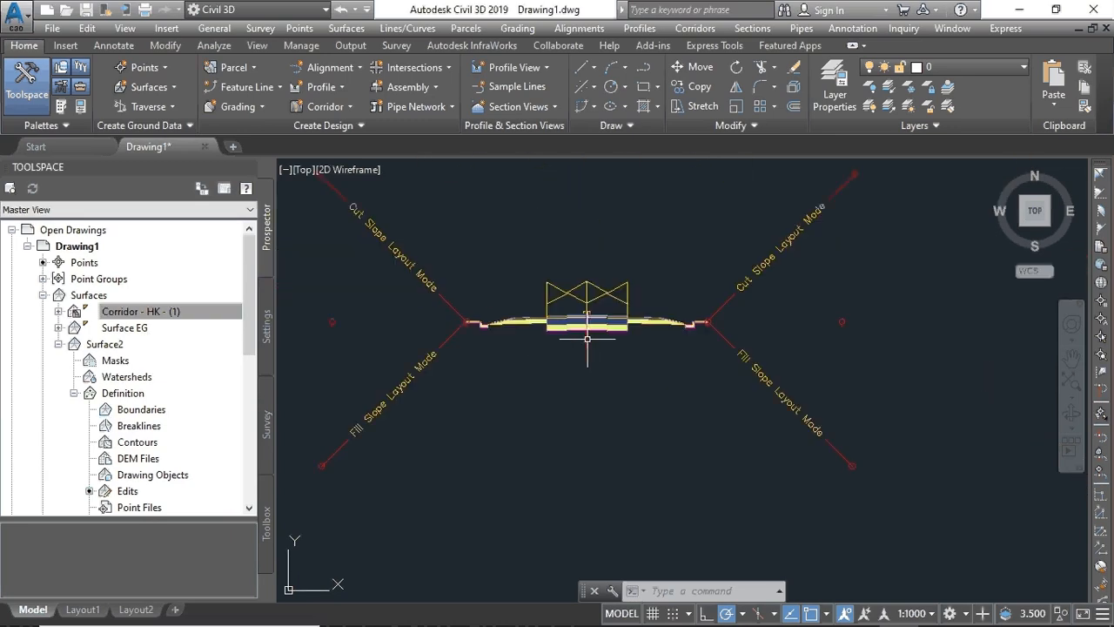
pyautogui.click(186, 349)
pyautogui.scroll(-5, 549, 211)
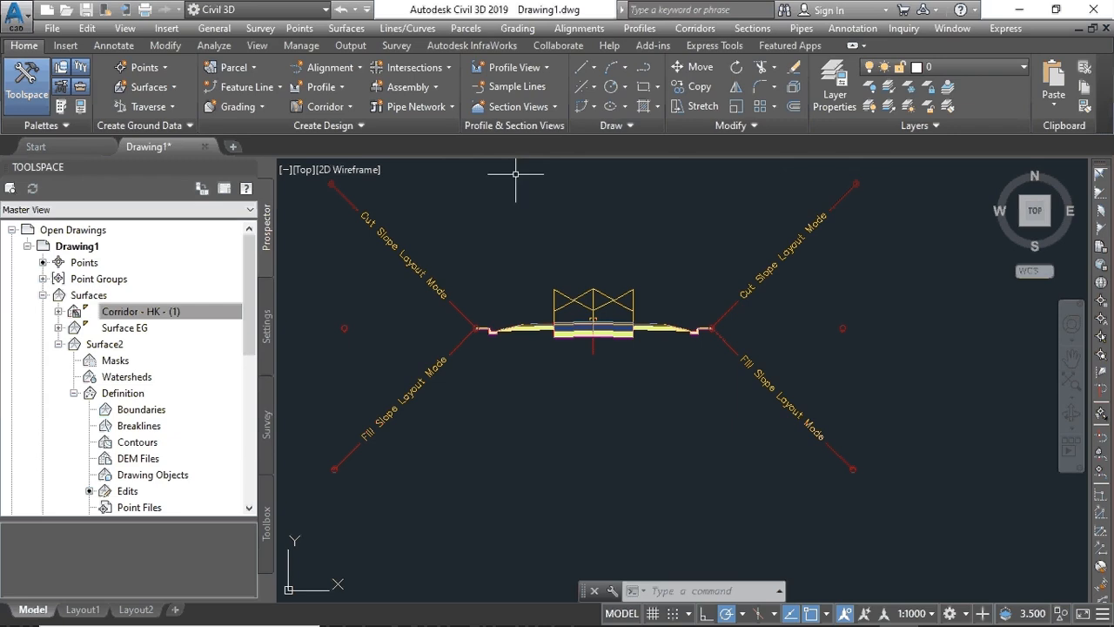
# - Start the create-sample-lines command, then bring up the Analyze volume and material tools
pyautogui.click(527, 88)
pyautogui.click(527, 87)
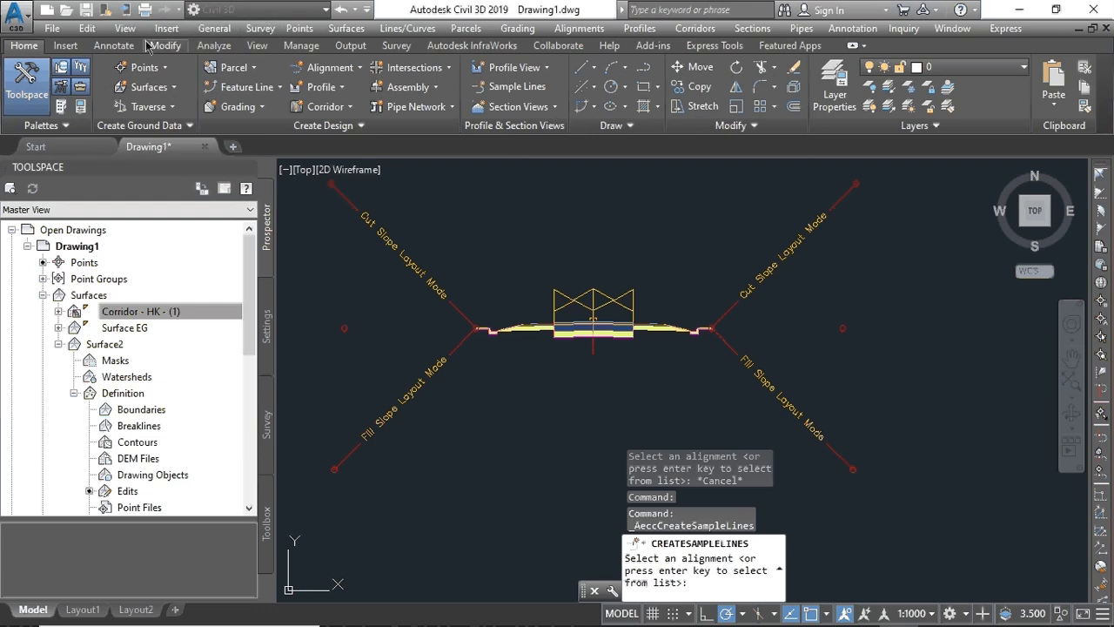
pyautogui.click(216, 47)
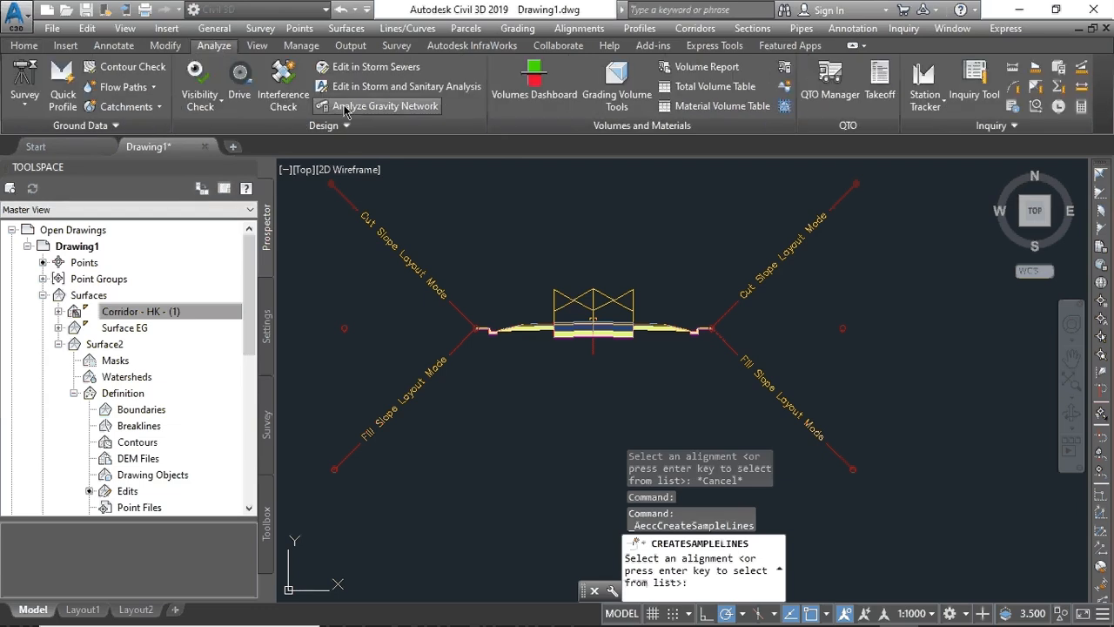
# - Compute materials for SL Collection - 1, mapping EG to Surface EG and DATUM to the corridor surface
pyautogui.click(786, 69)
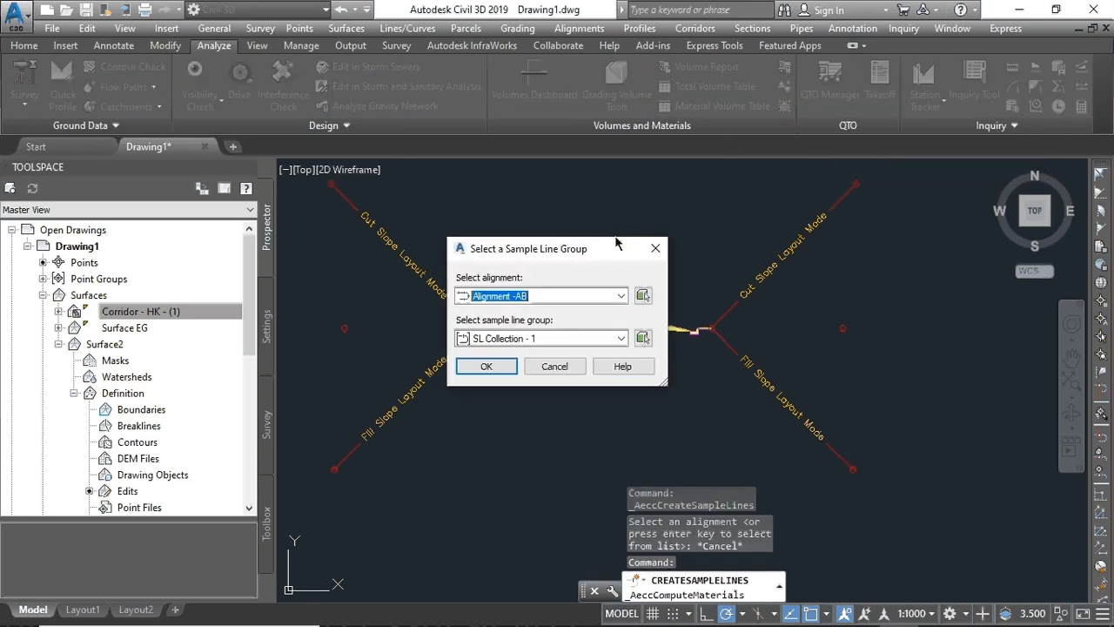
pyautogui.click(487, 366)
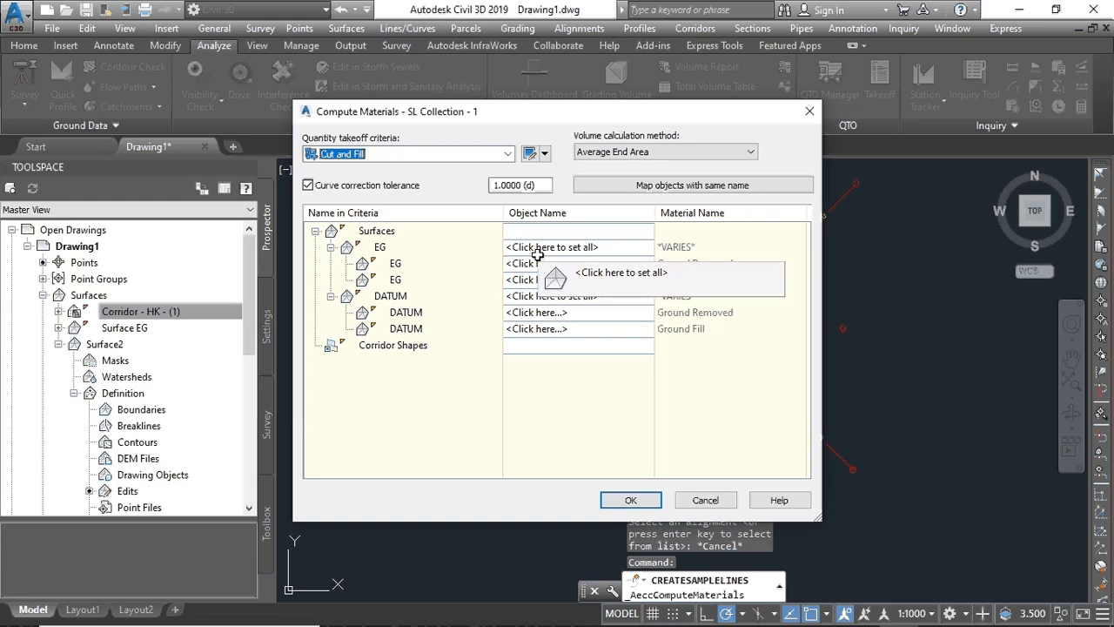
pyautogui.click(550, 247)
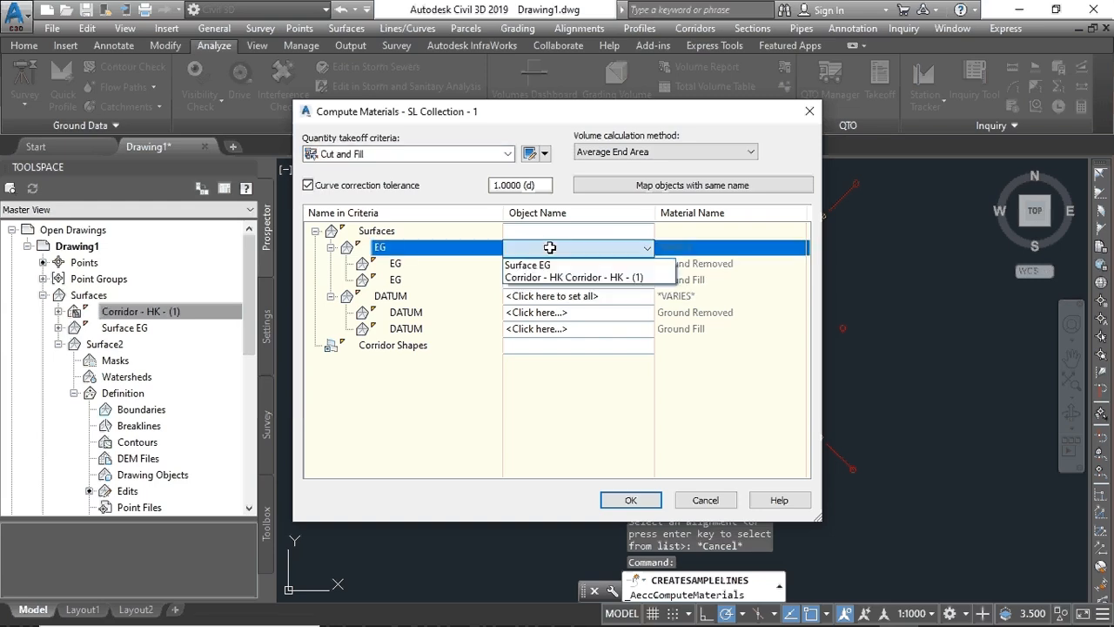
pyautogui.click(545, 263)
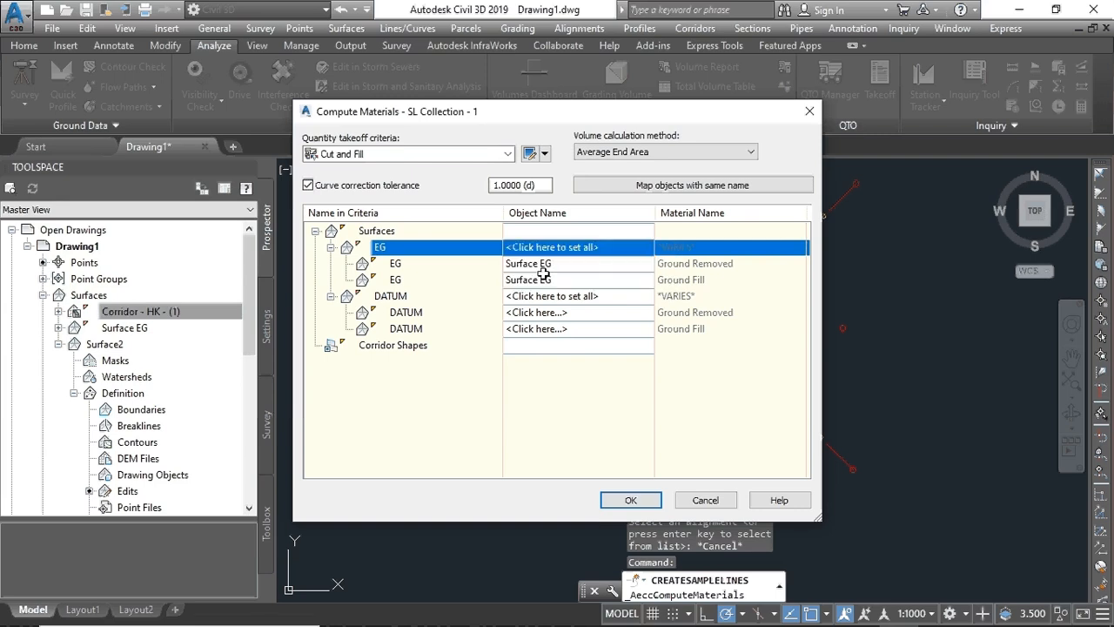
pyautogui.click(543, 296)
pyautogui.click(544, 297)
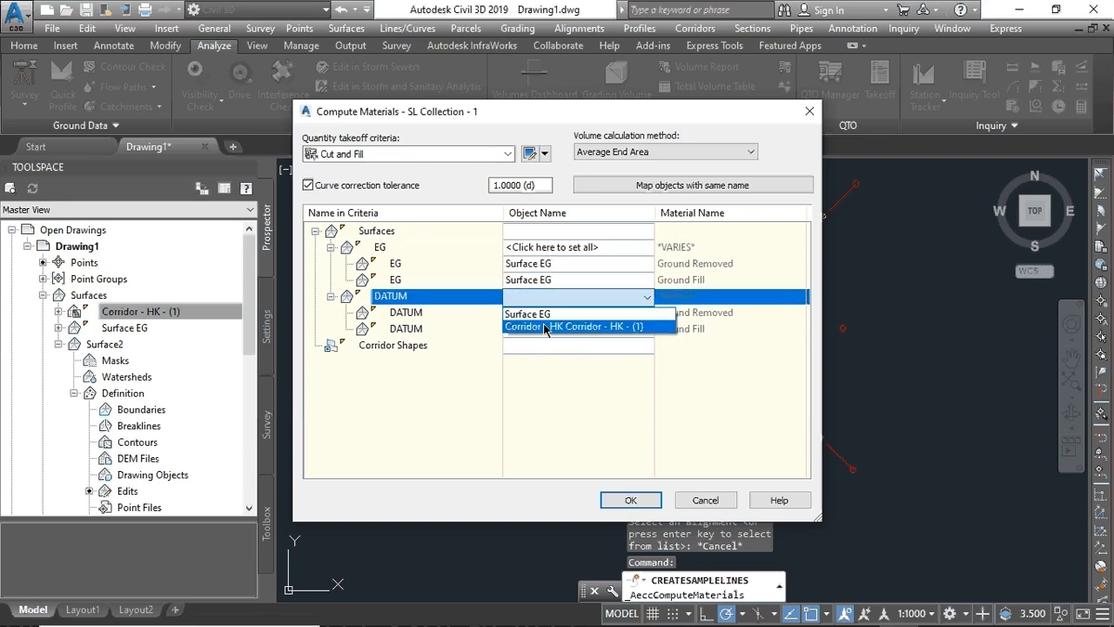
pyautogui.click(561, 326)
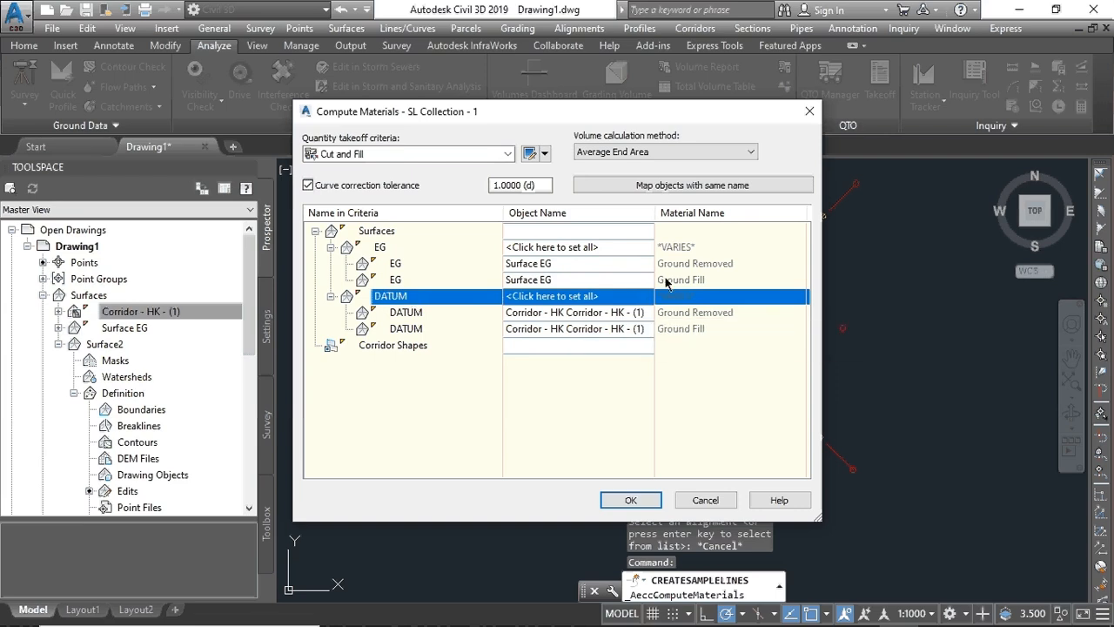
pyautogui.click(624, 502)
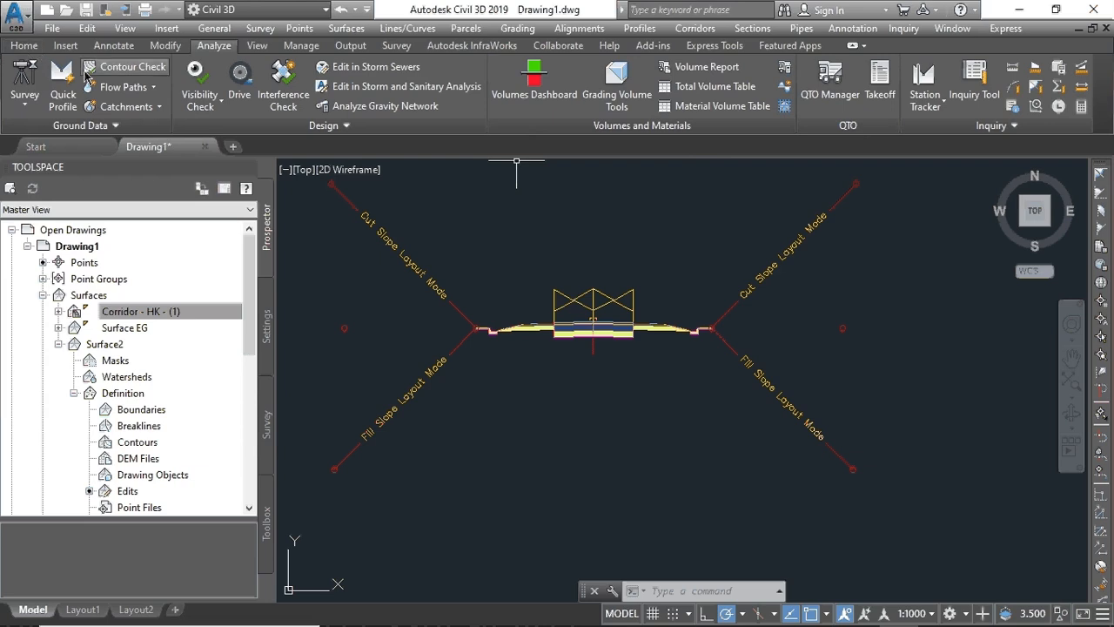
# - Launch Create Multiple Section Views and choose SL Collection - 1 as the sample line group
pyautogui.click(24, 45)
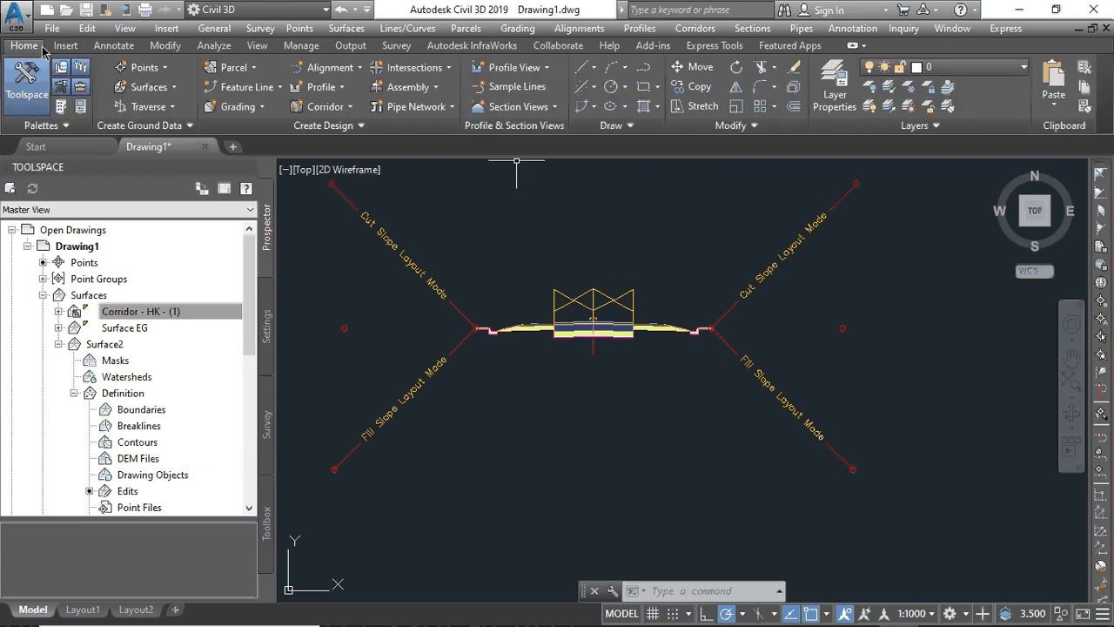
pyautogui.click(537, 109)
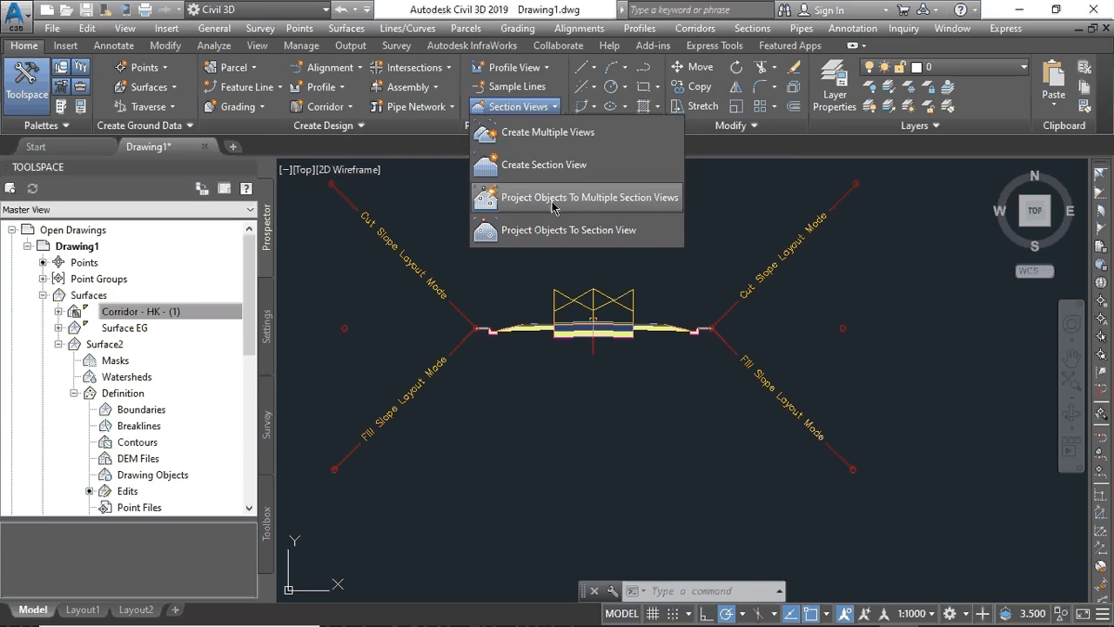
pyautogui.click(548, 109)
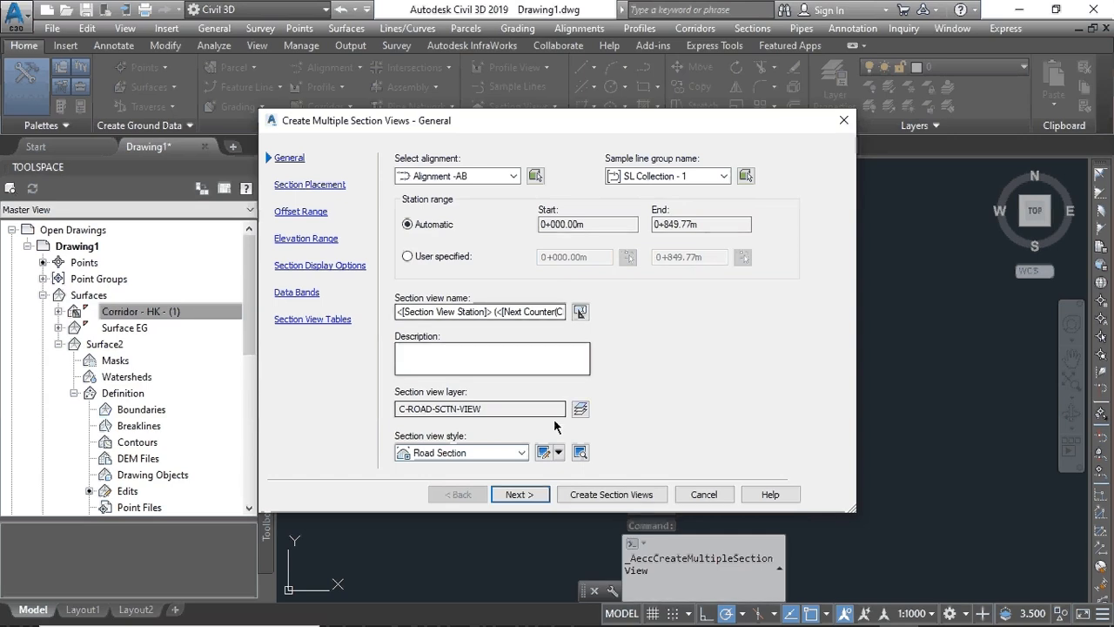
pyautogui.click(724, 177)
pyautogui.click(714, 191)
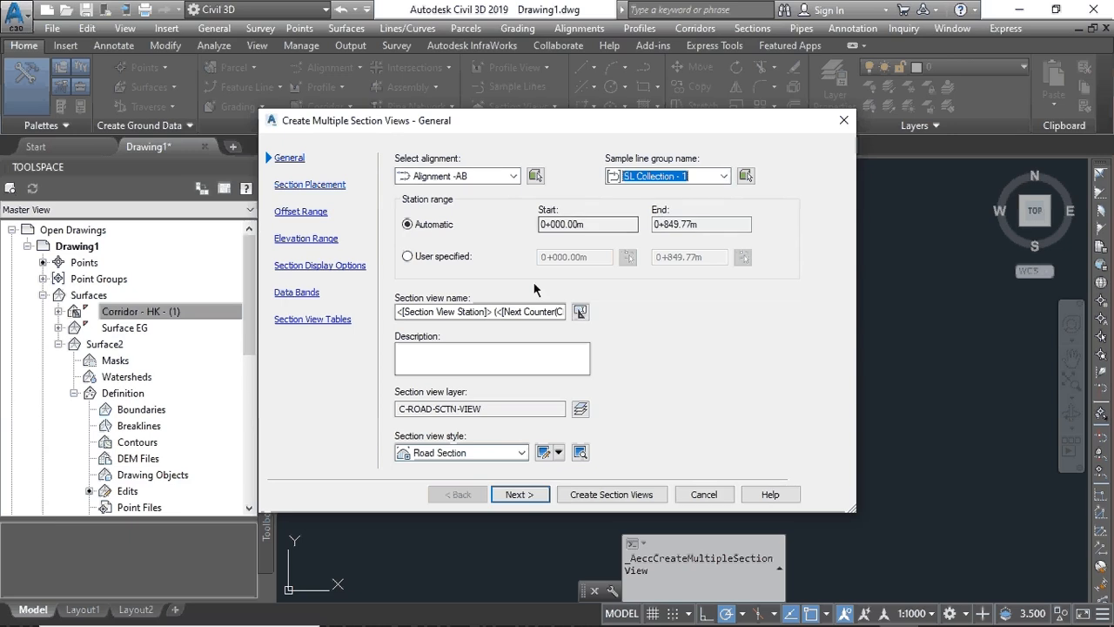
# - Step through the wizard pages, add two Total Volume tables, and create the section views
pyautogui.click(519, 494)
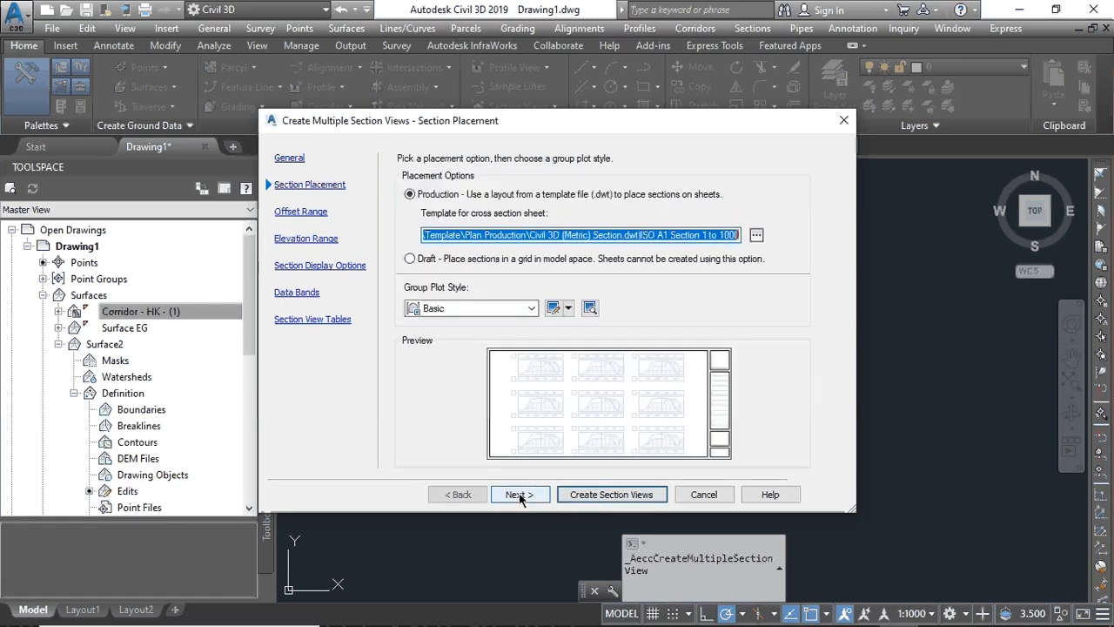
pyautogui.click(519, 495)
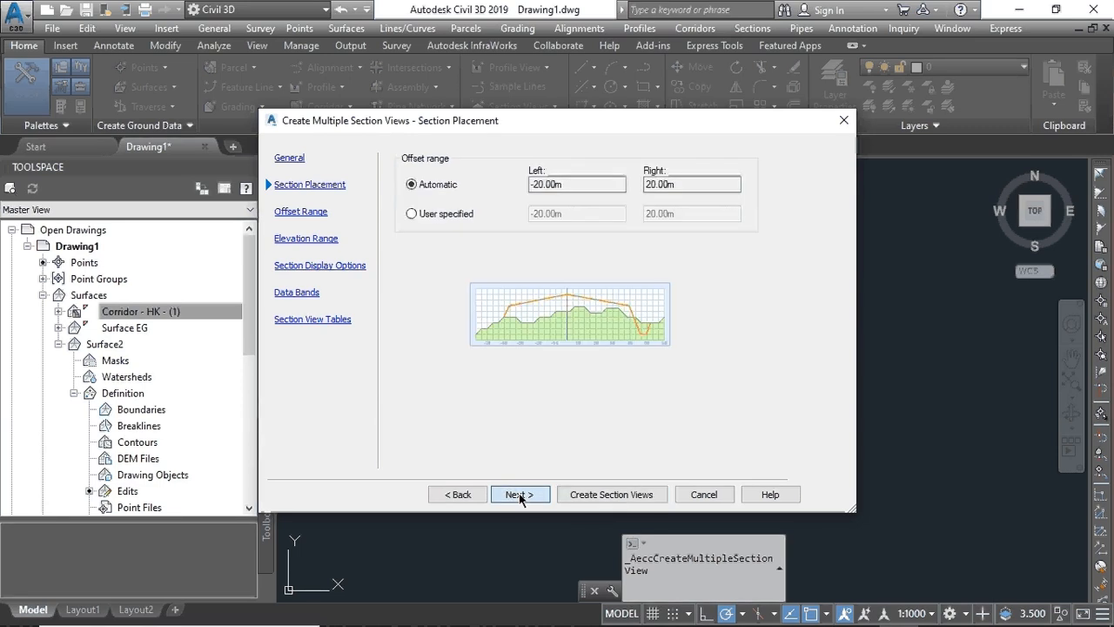
pyautogui.click(519, 495)
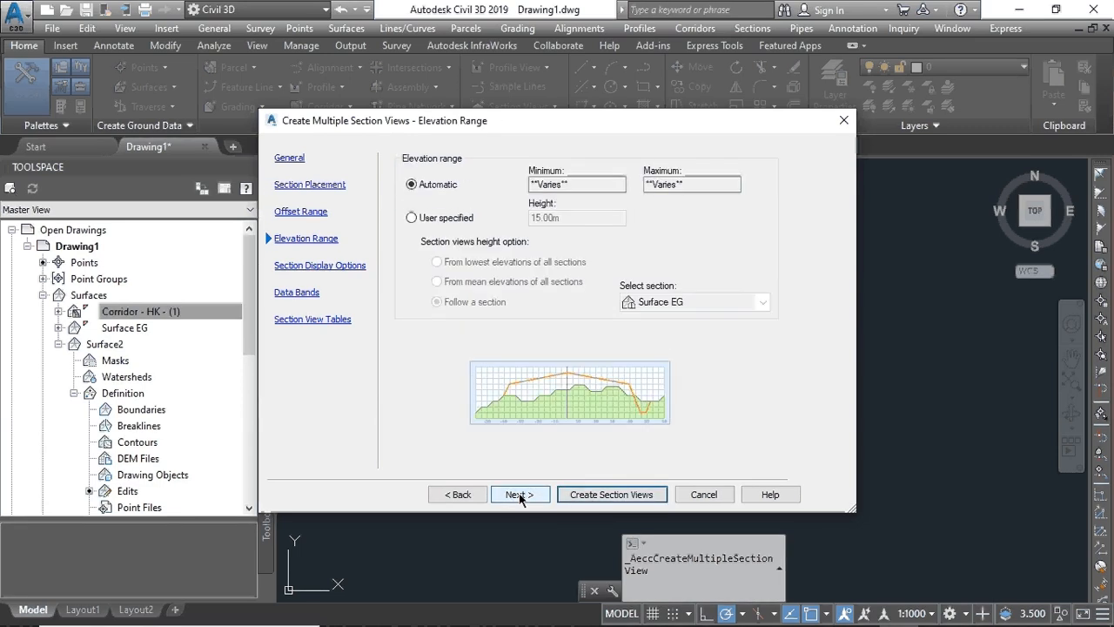
pyautogui.click(519, 494)
pyautogui.click(518, 494)
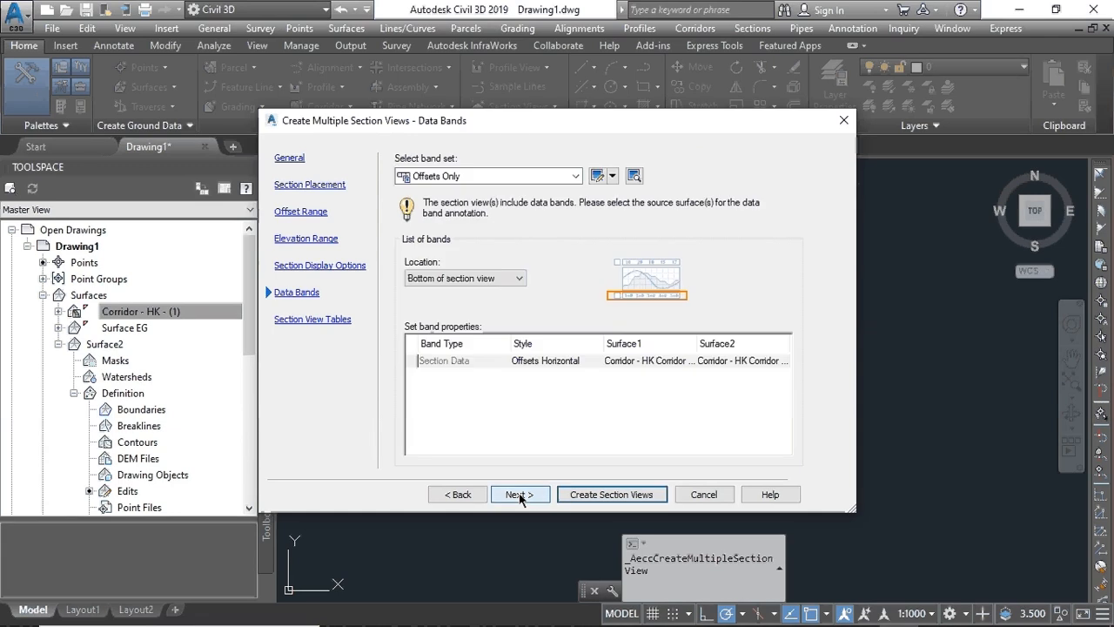
pyautogui.click(519, 495)
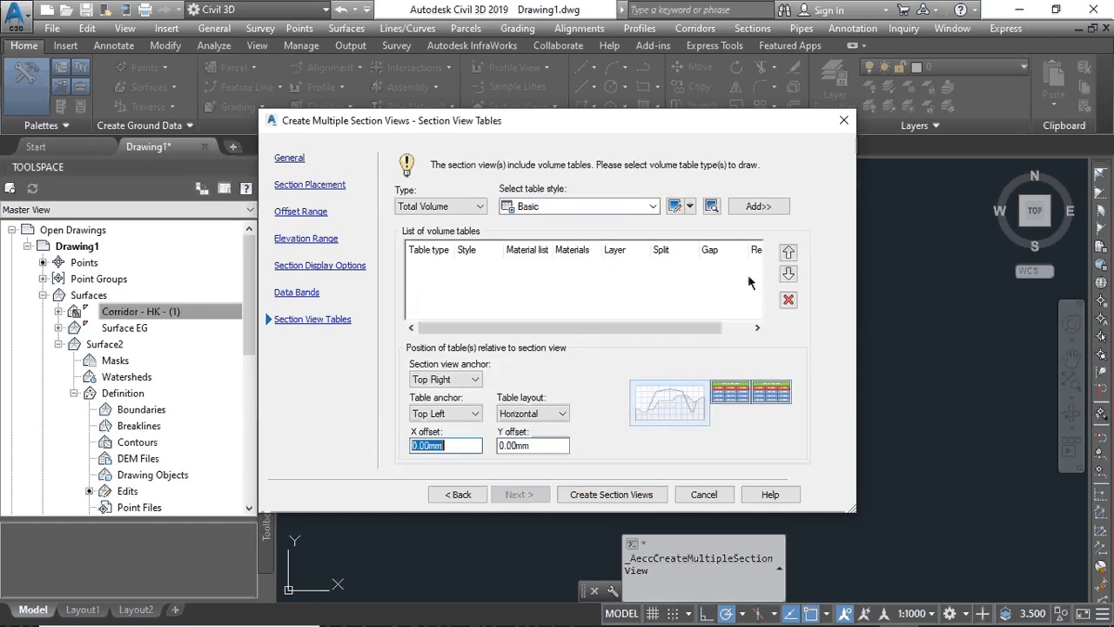
pyautogui.click(770, 208)
pyautogui.click(758, 207)
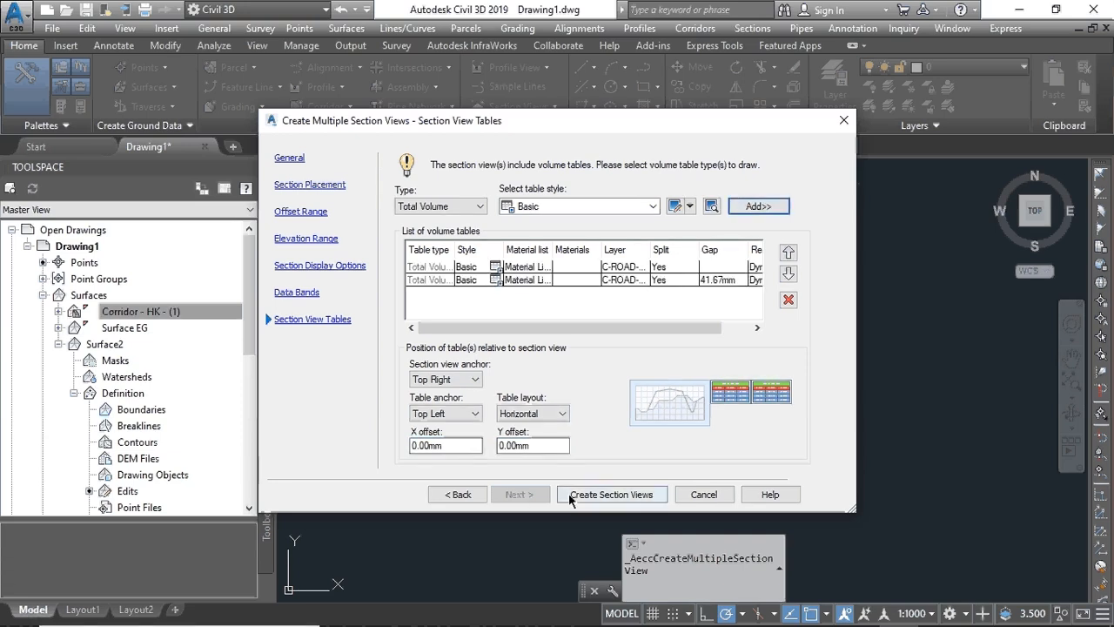
pyautogui.click(601, 497)
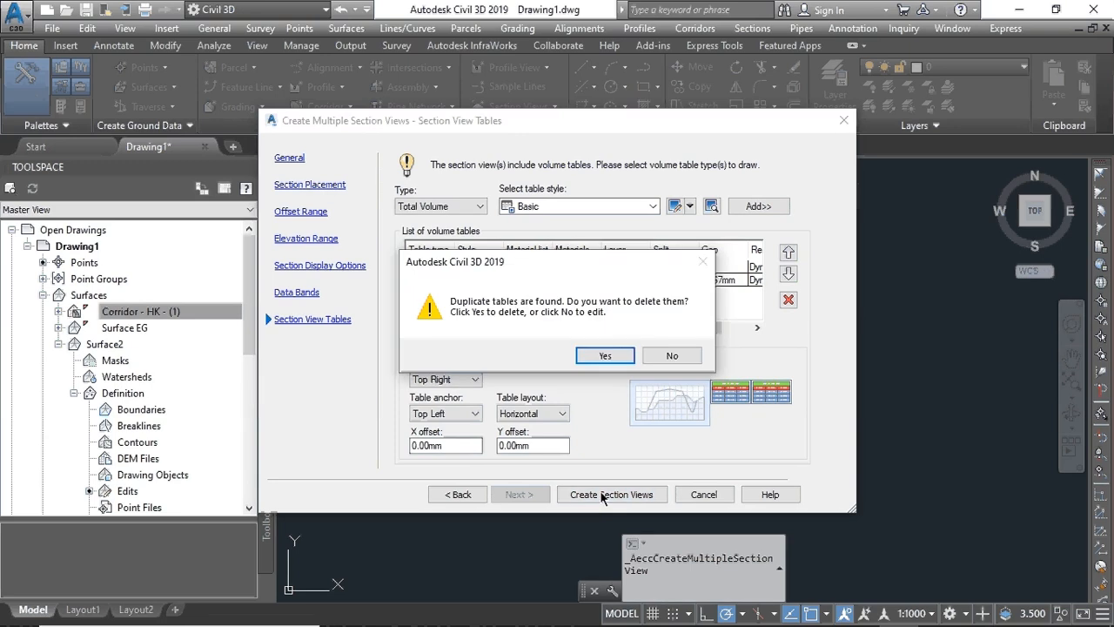
# - Delete the duplicate volume table and place the section view origin in empty model space
pyautogui.click(587, 357)
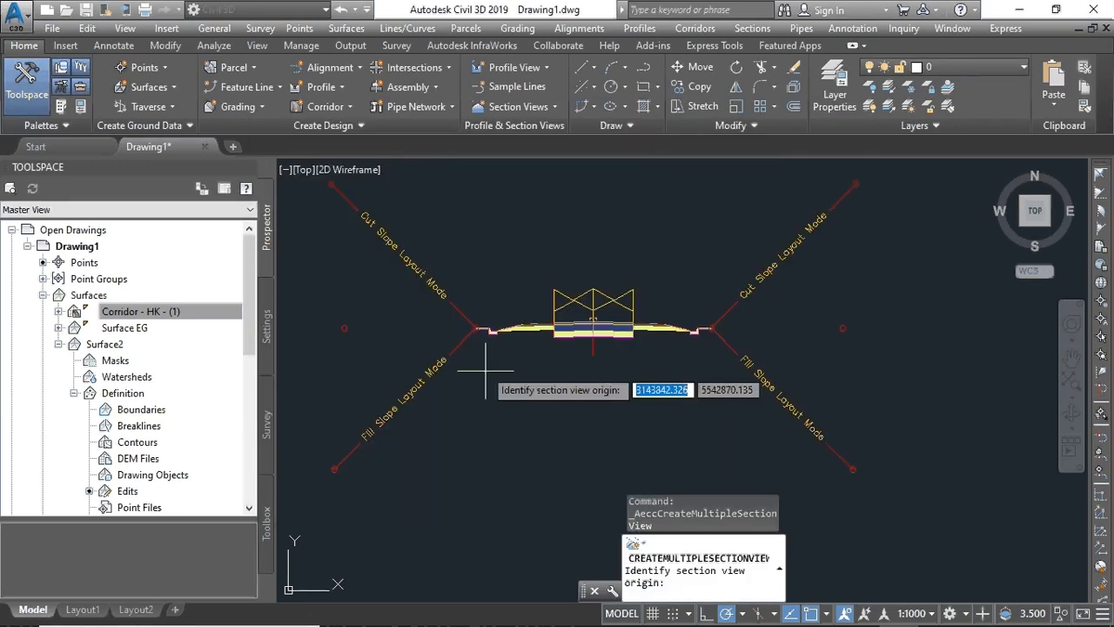
pyautogui.scroll(-4, 842, 344)
pyautogui.moveTo(837, 344)
pyautogui.mouseDown(button='middle')
pyautogui.moveTo(625, 357)
pyautogui.moveTo(514, 347)
pyautogui.mouseUp(button='middle')
pyautogui.scroll(4, 513, 344)
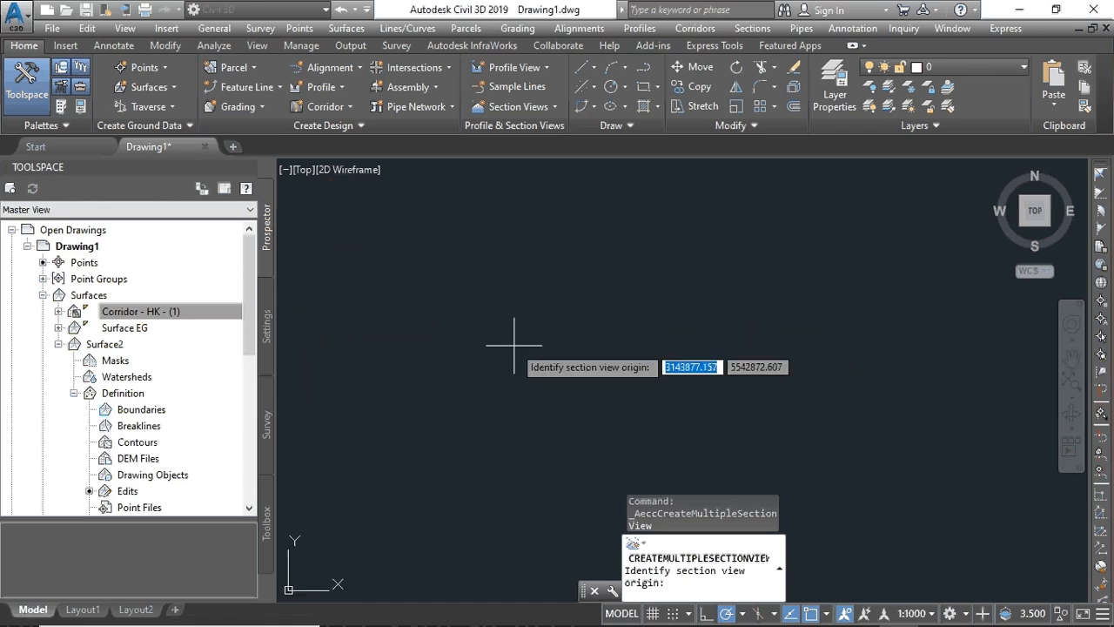
pyautogui.scroll(-1, 518, 340)
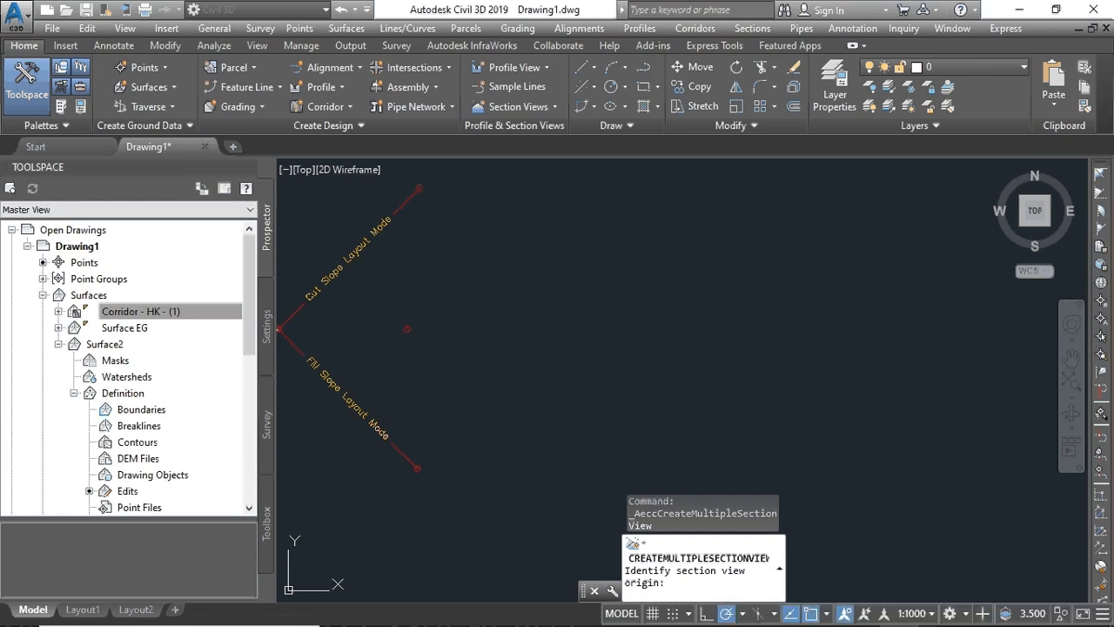
pyautogui.click(547, 321)
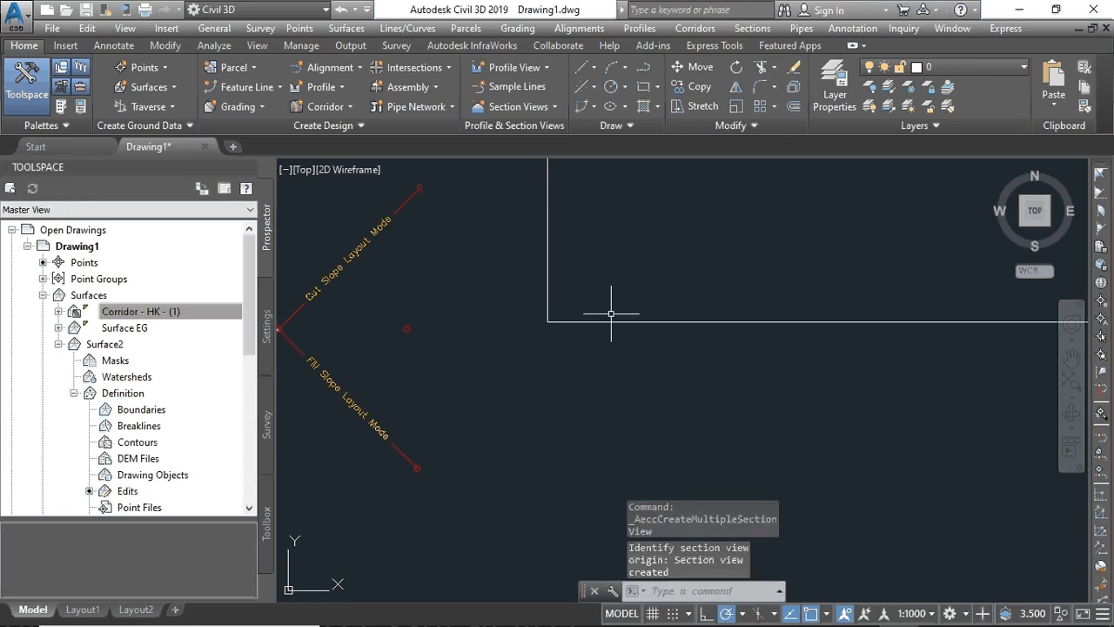
# - Zoom and pan to inspect the section views and their cut, fill and net volume tables
pyautogui.scroll(-6, 613, 304)
pyautogui.scroll(-7, 705, 283)
pyautogui.moveTo(757, 275); pyautogui.dragTo(685, 450, button='middle')
pyautogui.scroll(4, 713, 293)
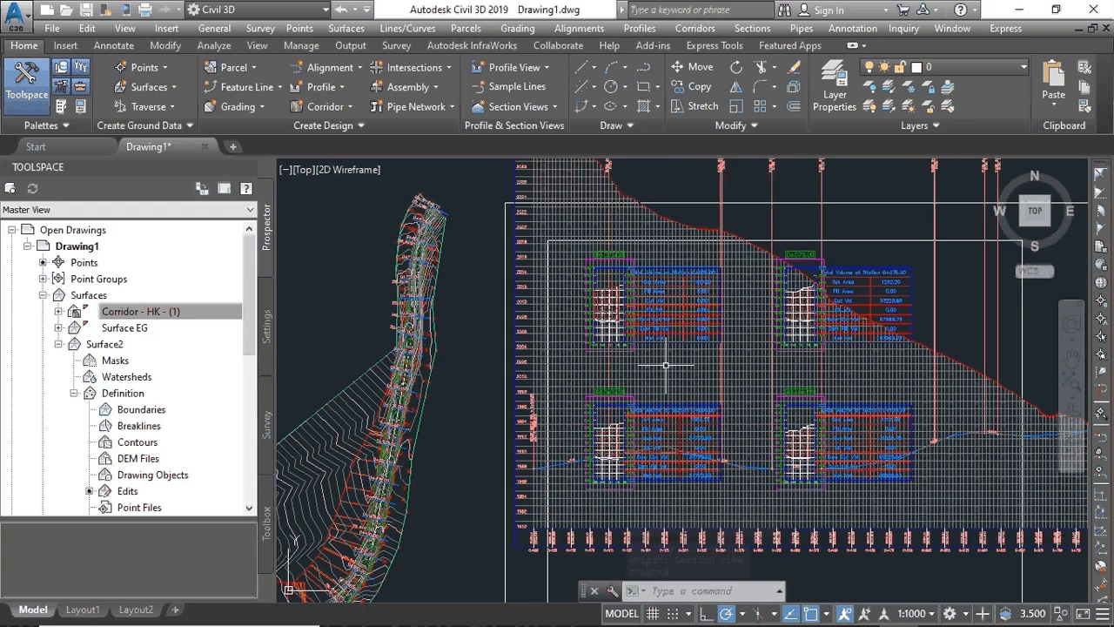
pyautogui.scroll(5, 648, 335)
pyautogui.scroll(-2, 552, 318)
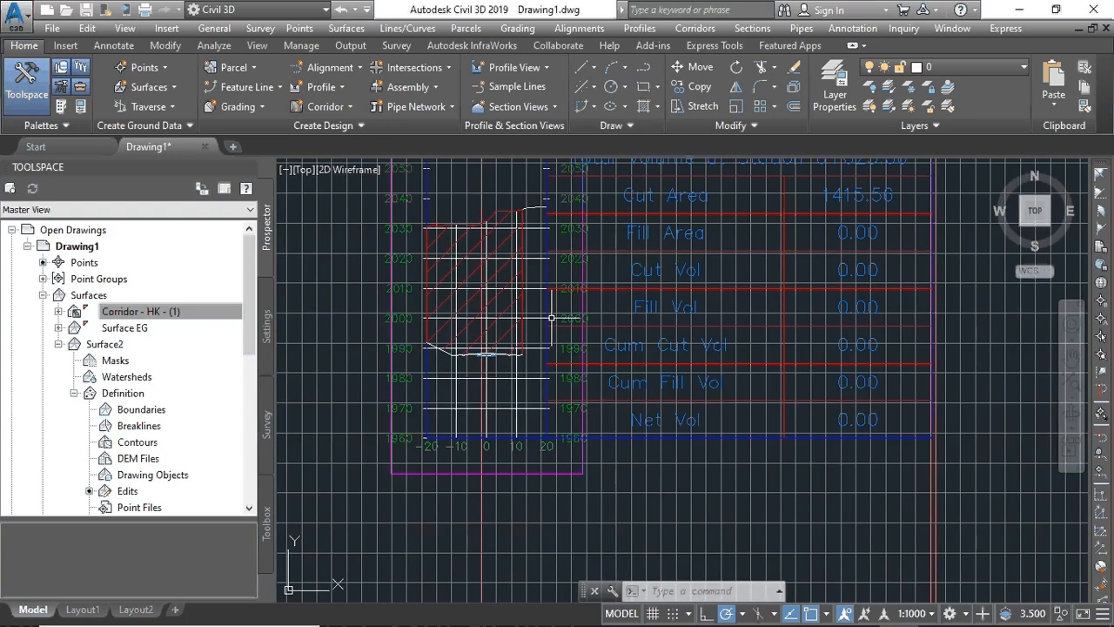
pyautogui.scroll(3, 522, 319)
pyautogui.scroll(-8, 522, 320)
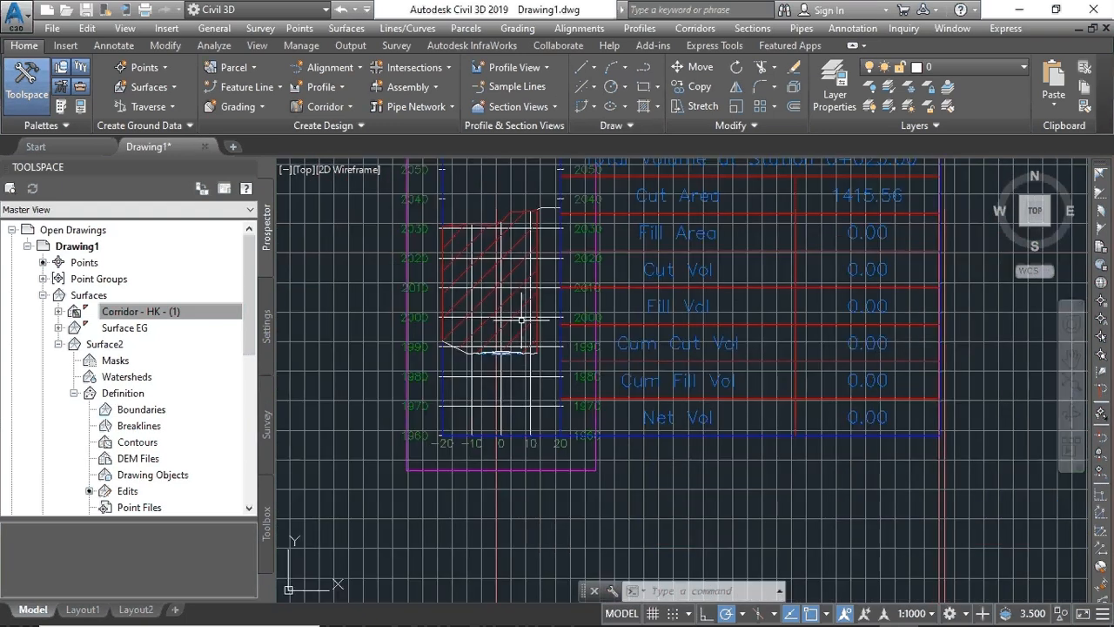
pyautogui.scroll(-6, 521, 319)
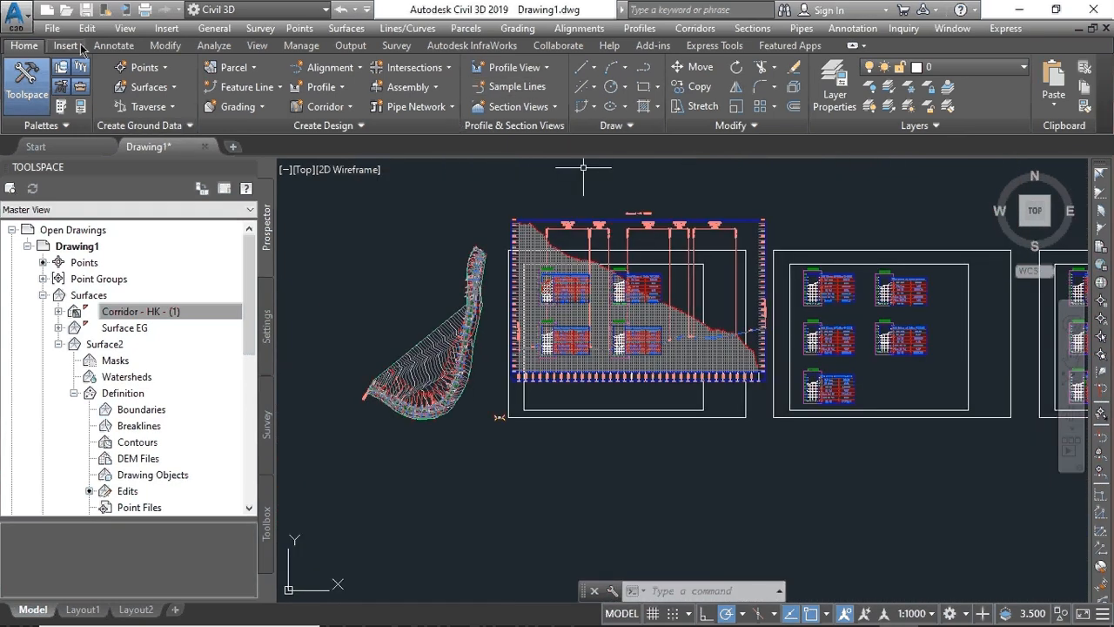
# - Undo back through the Create Multiple Section Views group, then zoom onto the corridor and profile view
pyautogui.click(341, 10)
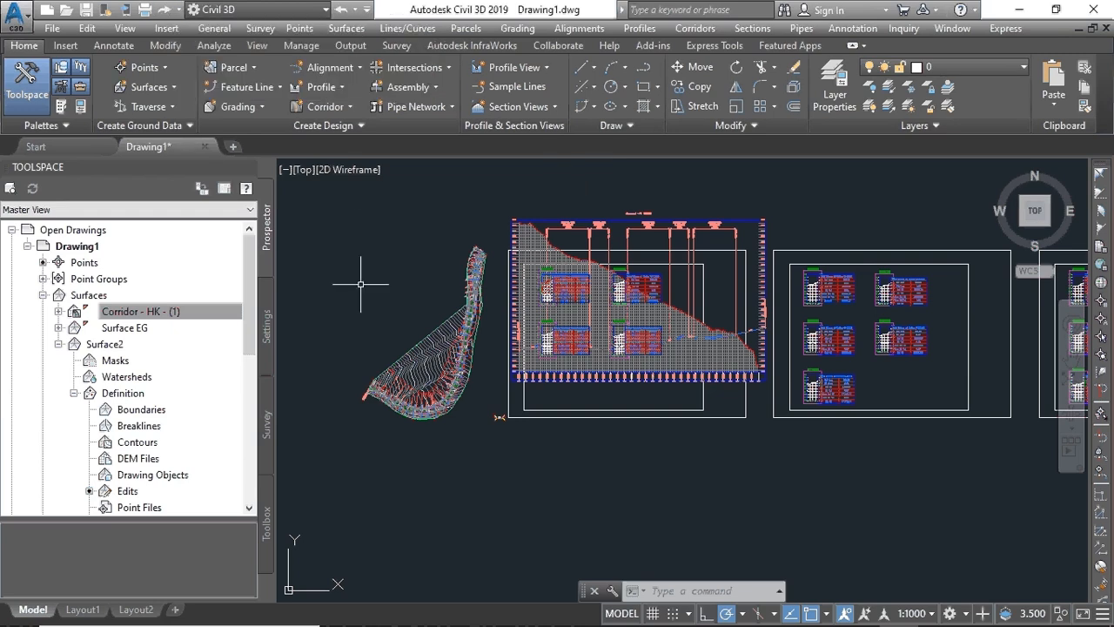
pyautogui.click(344, 11)
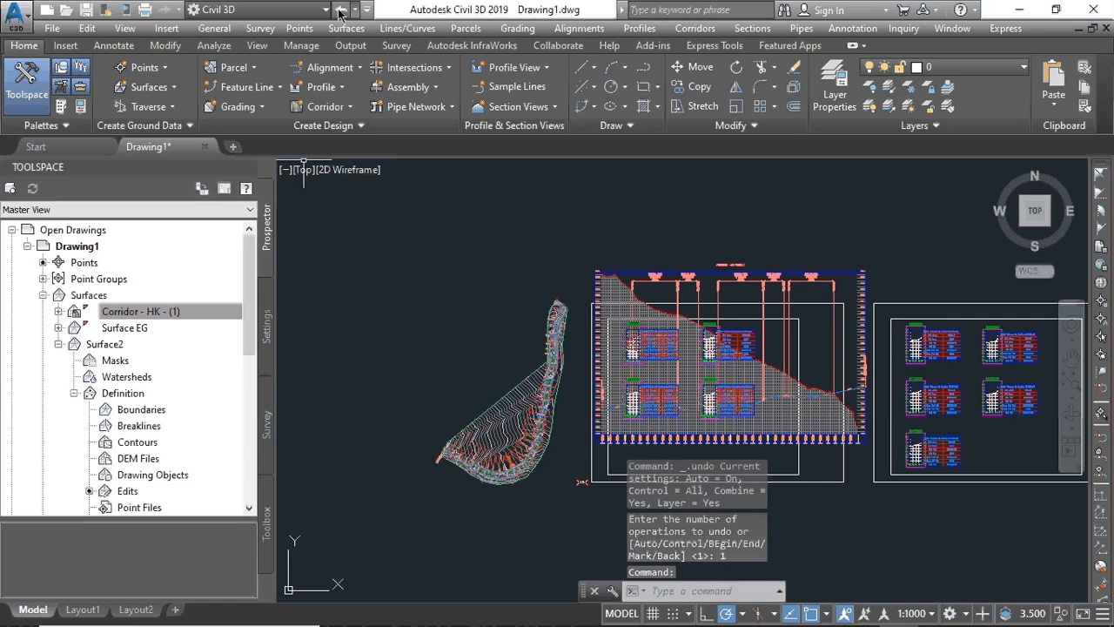
pyautogui.click(341, 11)
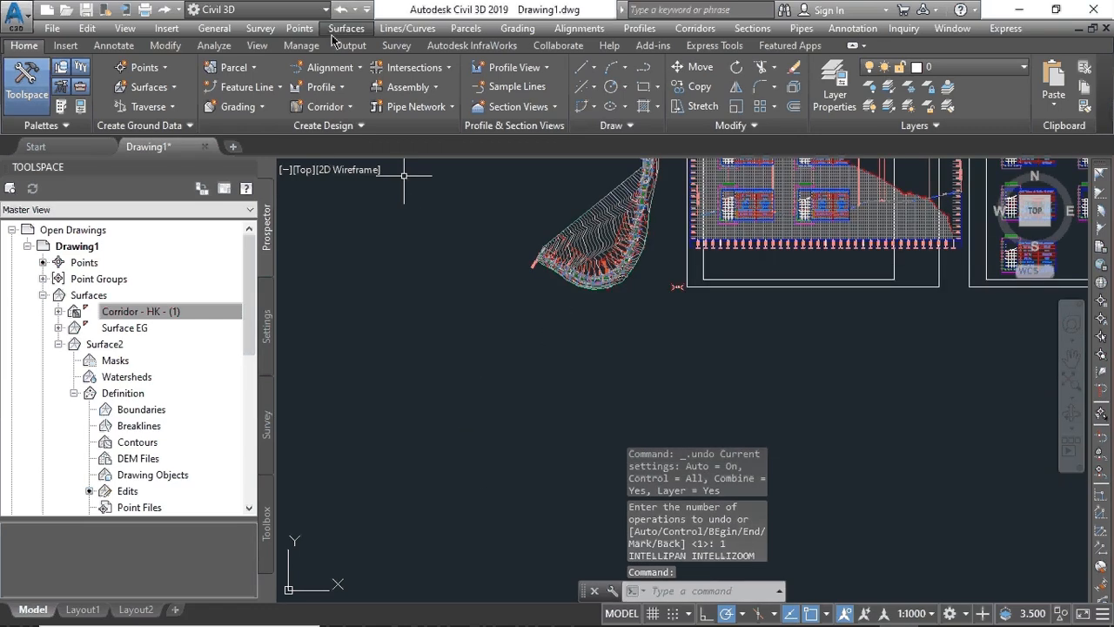
pyautogui.click(342, 11)
pyautogui.scroll(-8, 550, 373)
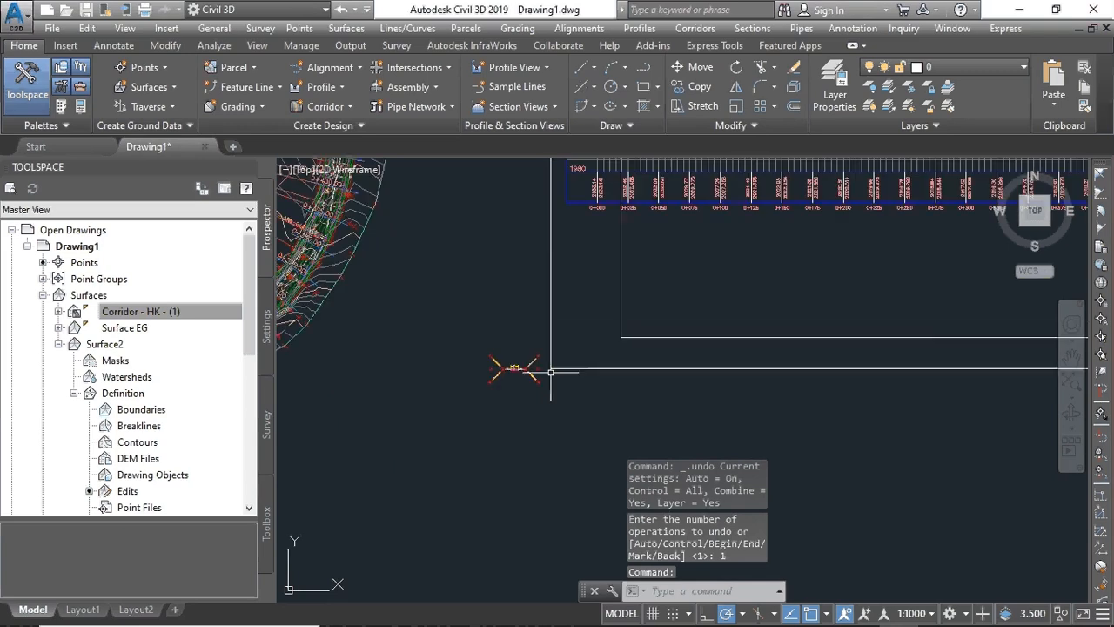
pyautogui.scroll(-3, 564, 334)
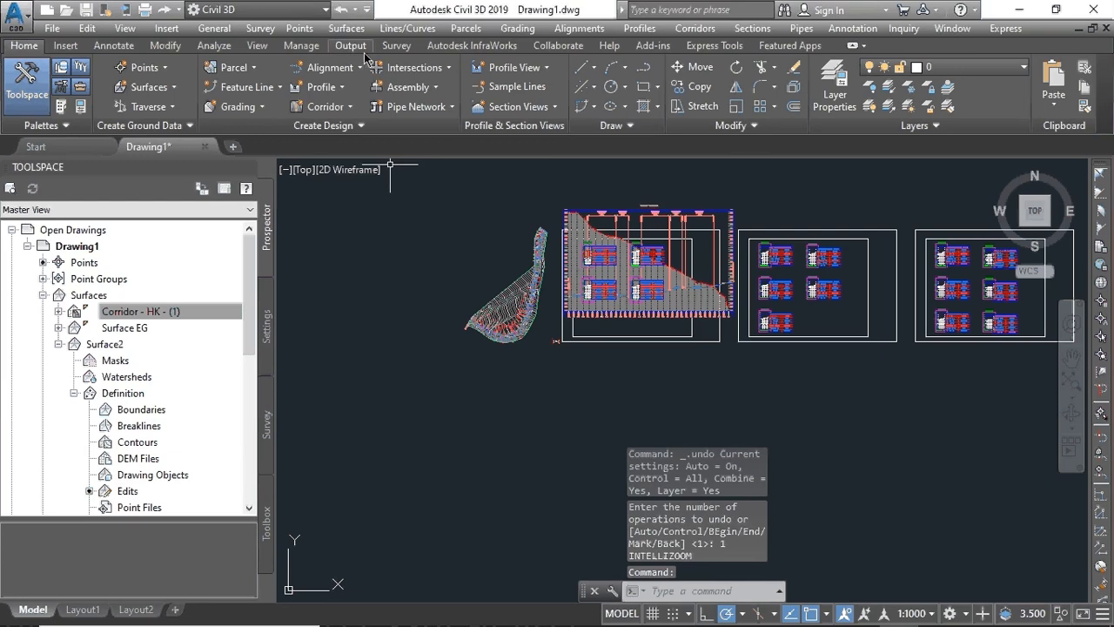
pyautogui.click(339, 10)
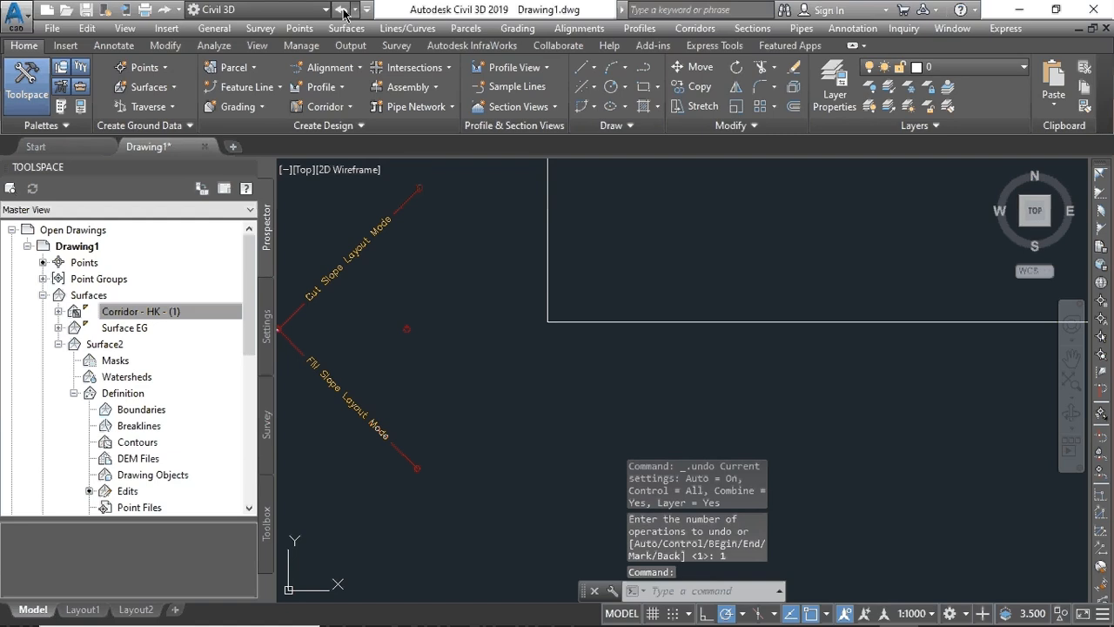
pyautogui.click(341, 10)
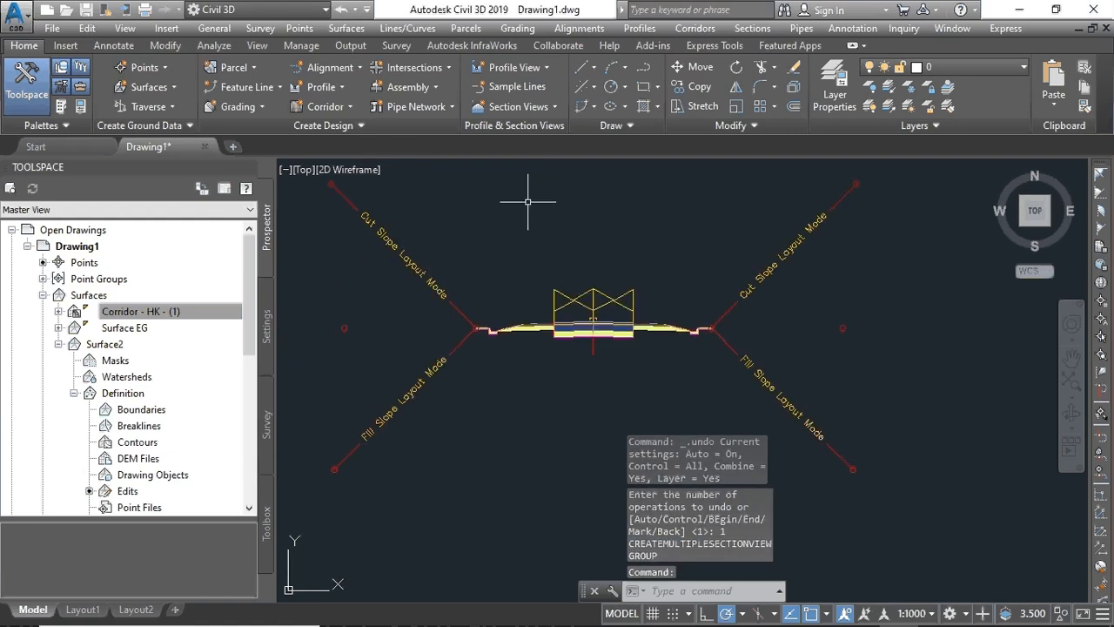
pyautogui.scroll(-2, 659, 323)
pyautogui.scroll(-4, 659, 324)
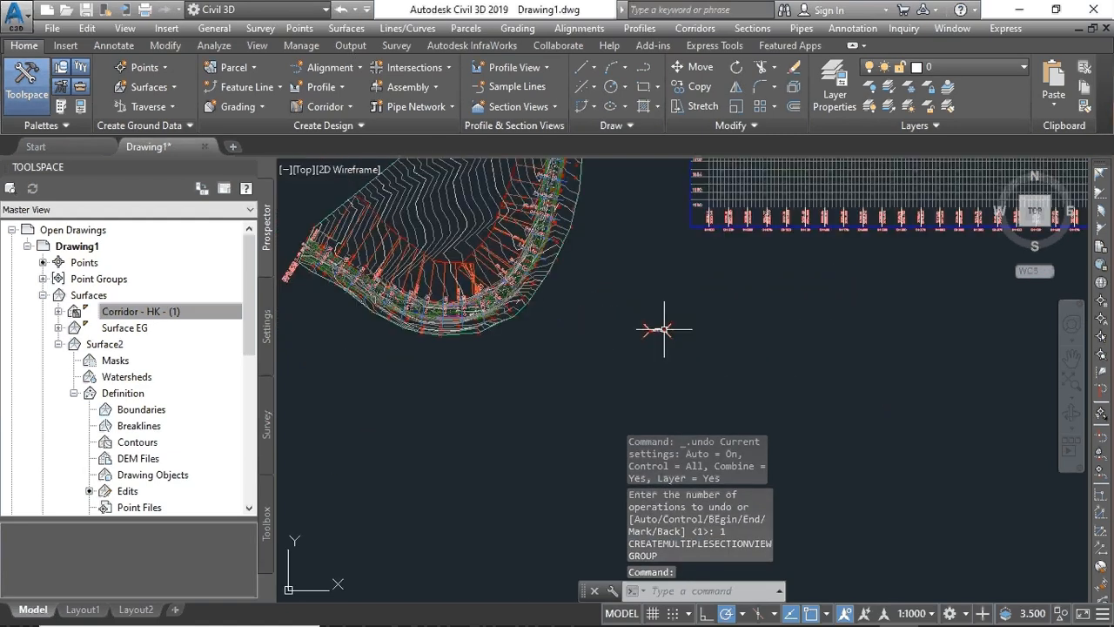
pyautogui.scroll(-3, 659, 330)
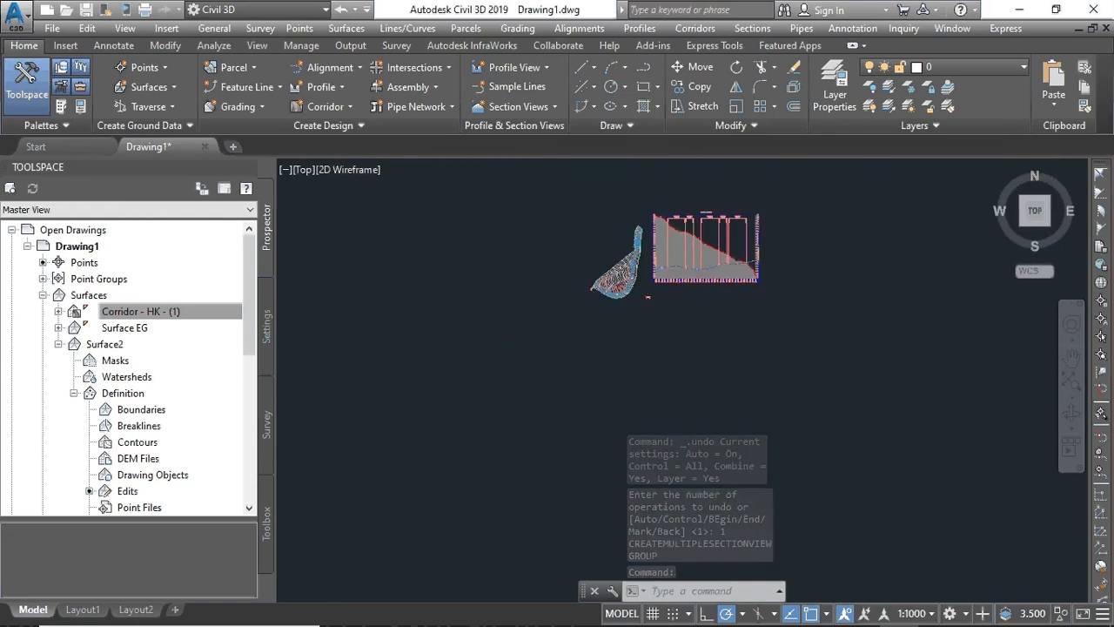
pyautogui.scroll(6, 636, 239)
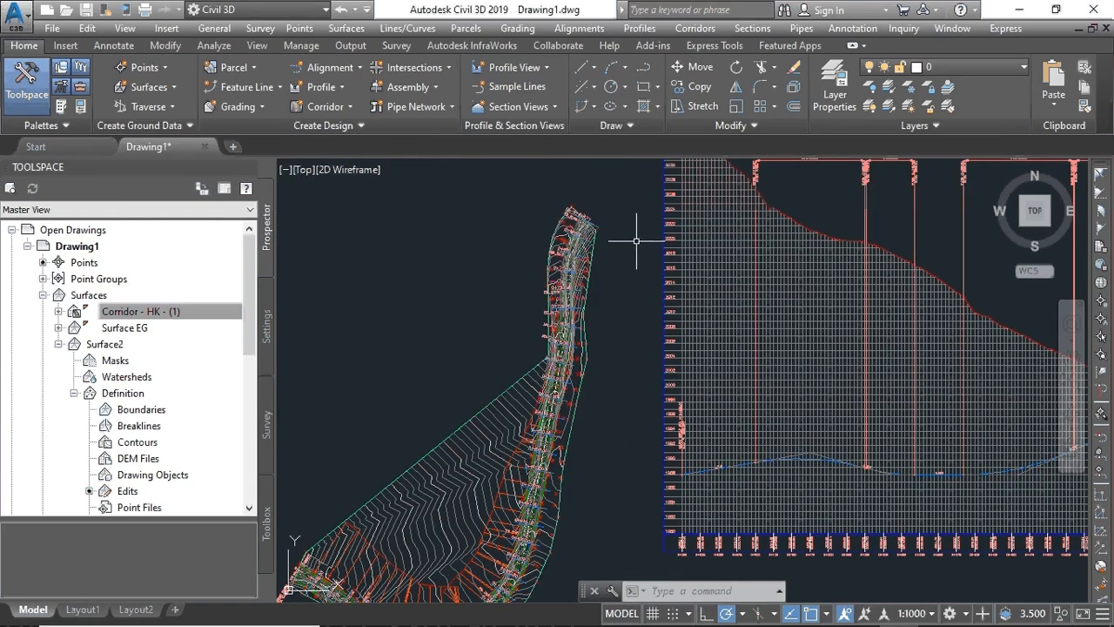
# - Relaunch Create Multiple Section Views for Alignment -AB and advance to the volume table page
pyautogui.click(514, 106)
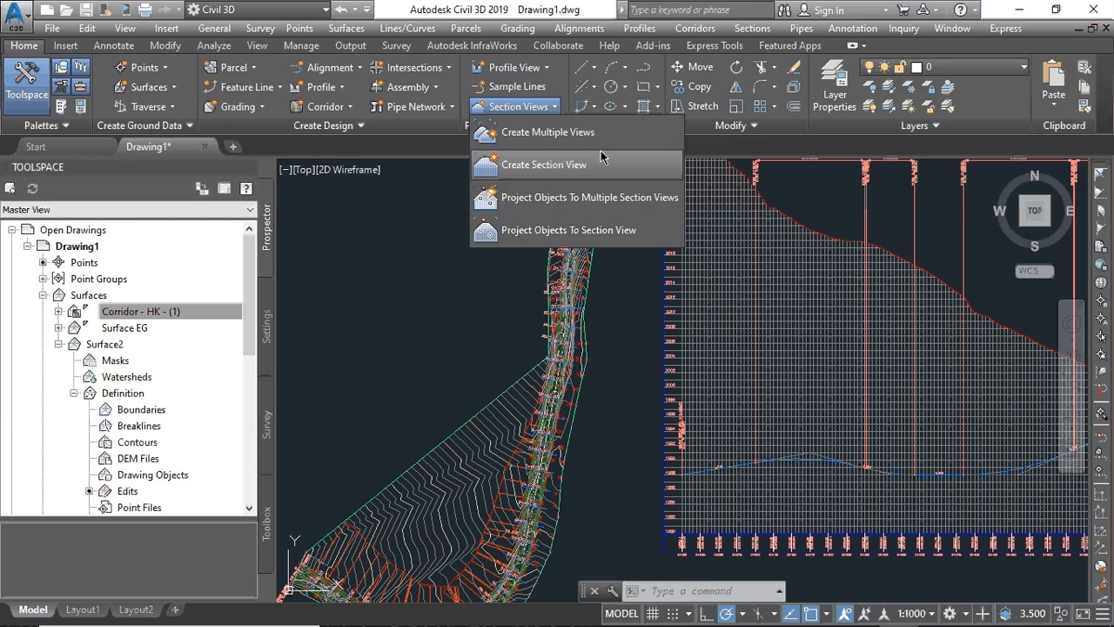
pyautogui.click(600, 157)
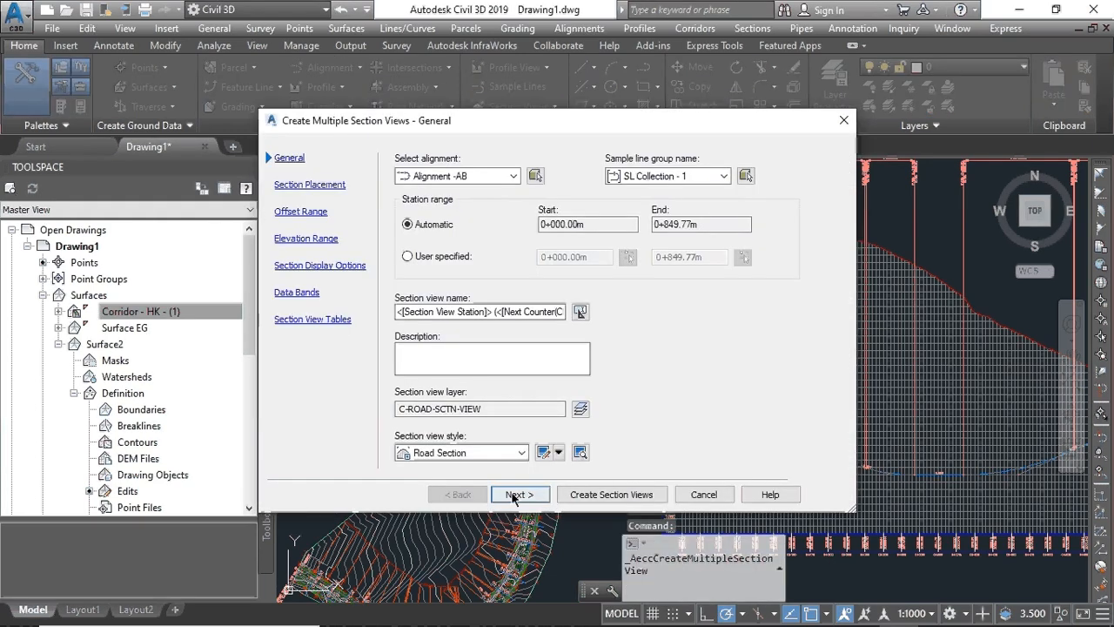
pyautogui.click(515, 494)
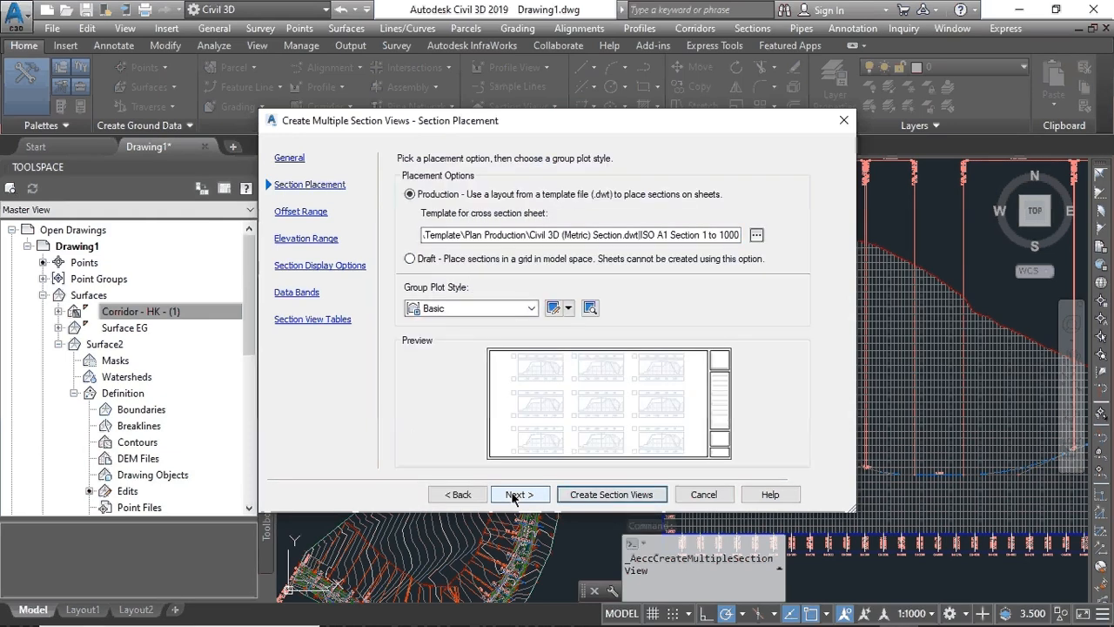
pyautogui.click(516, 494)
pyautogui.click(515, 494)
pyautogui.click(516, 495)
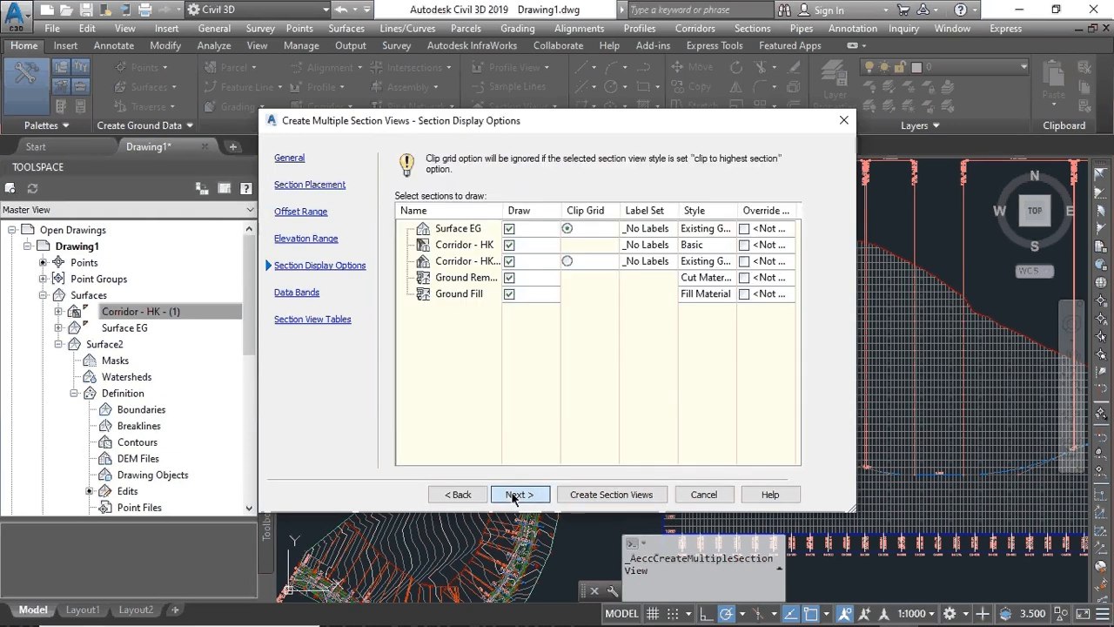
pyautogui.click(516, 494)
pyautogui.click(516, 494)
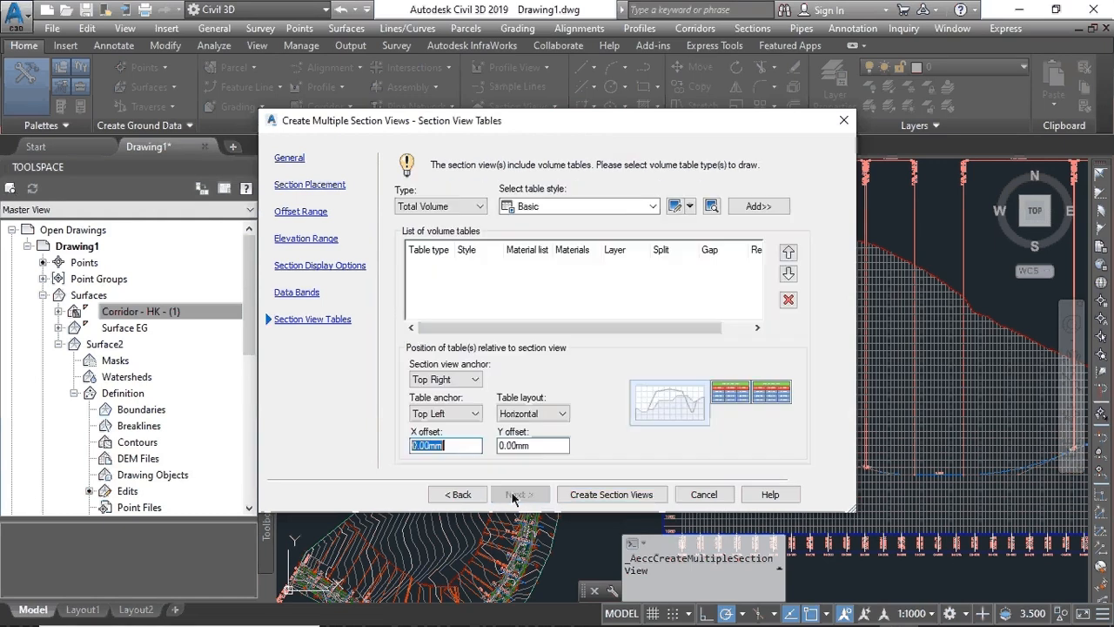
# - Add a Basic Total Volume table, create the views, and delete the duplicate table
pyautogui.click(742, 209)
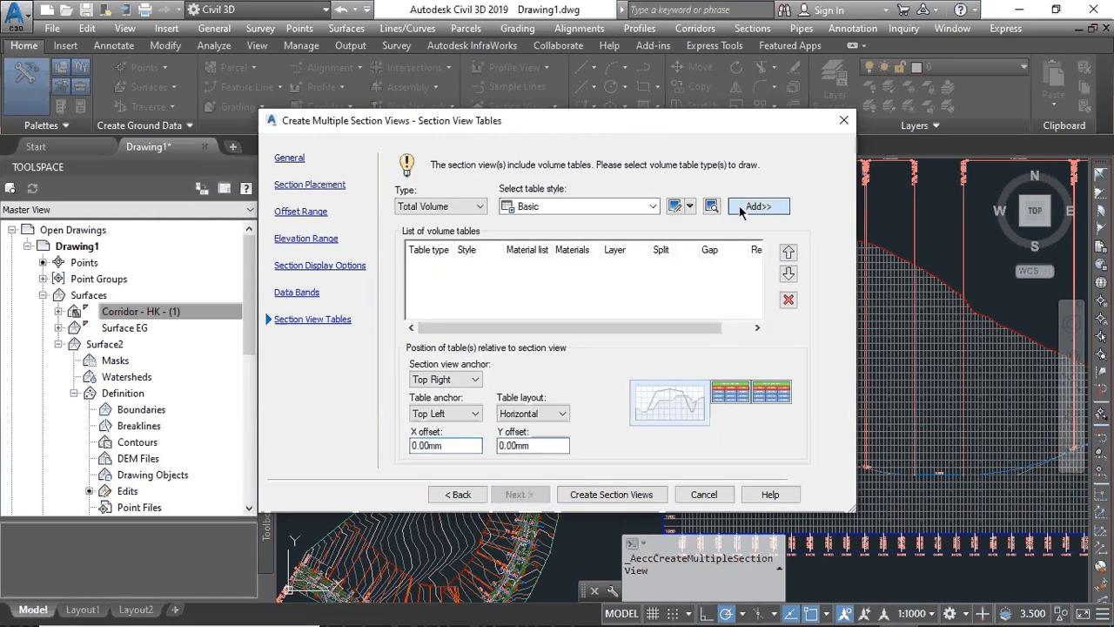
pyautogui.click(742, 209)
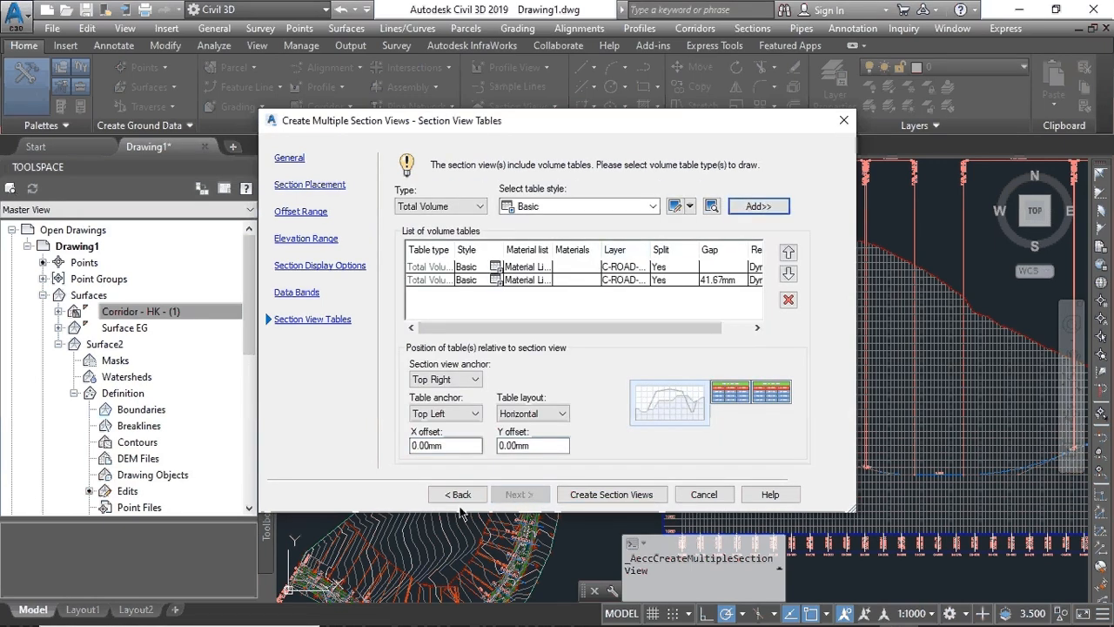
pyautogui.click(588, 495)
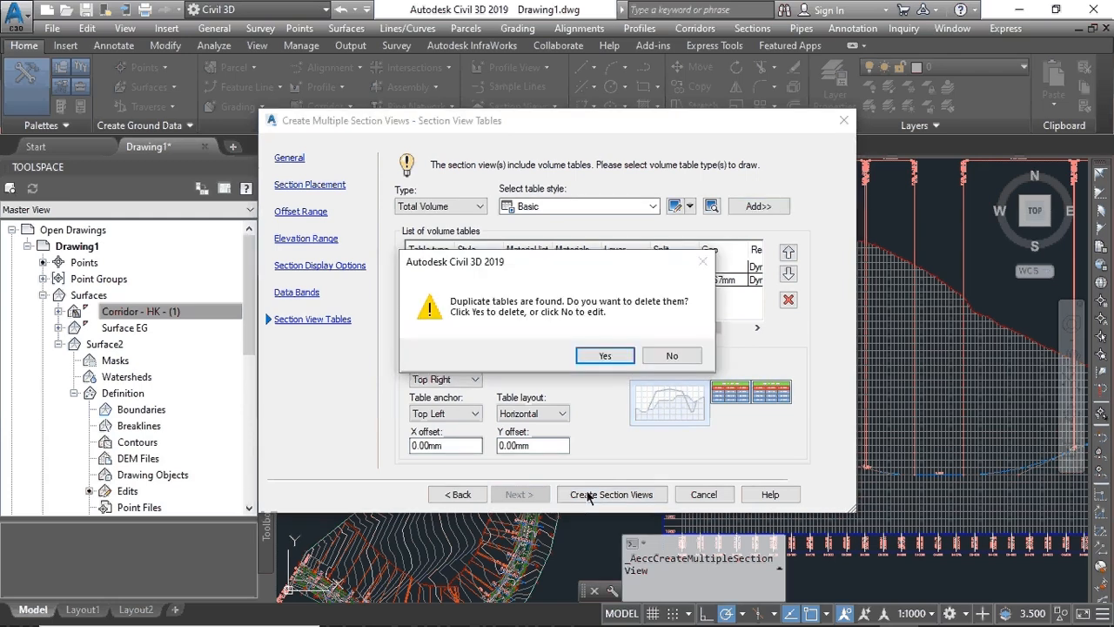
pyautogui.click(602, 353)
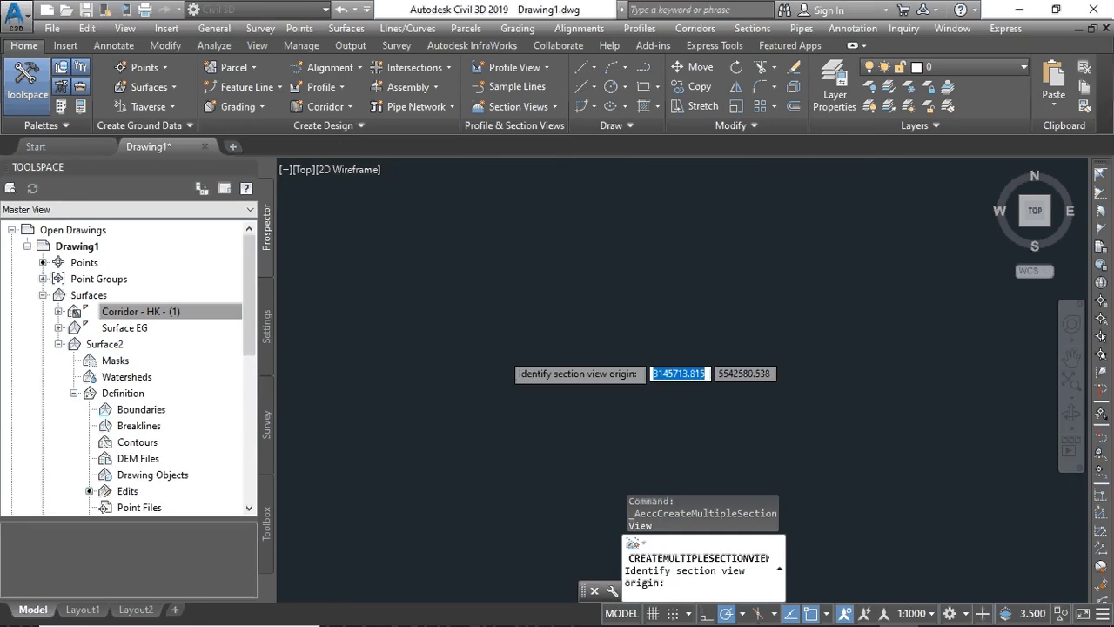
pyautogui.scroll(-5, 489, 351)
pyautogui.scroll(6, 488, 353)
# - Place the section view origin beside the profile view and zoom in to inspect a section's volume table
pyautogui.scroll(-4, 488, 353)
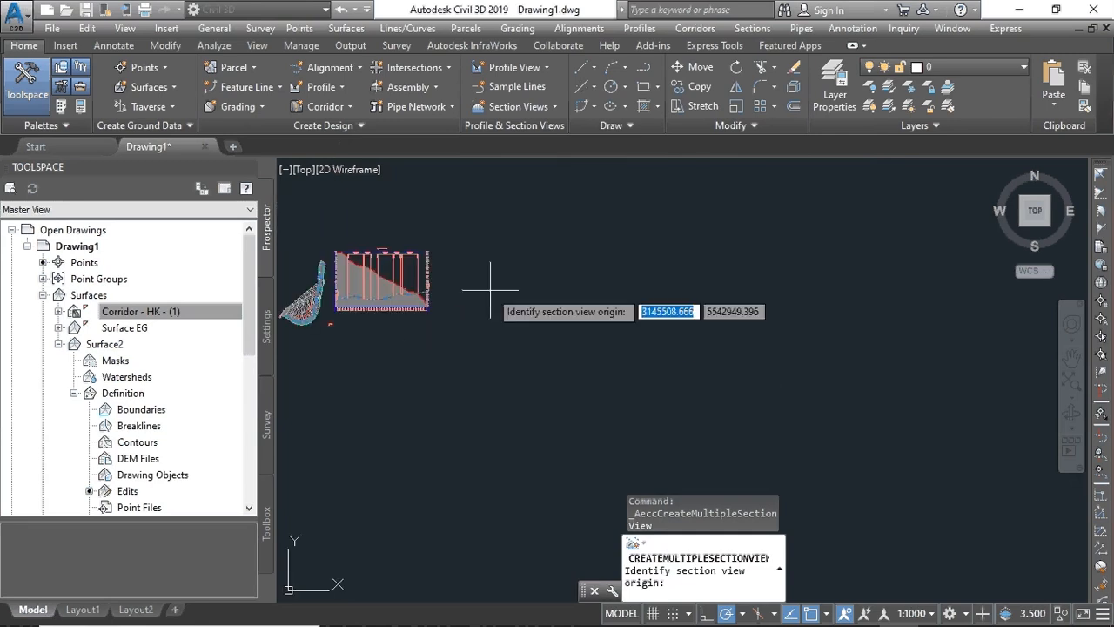
pyautogui.click(513, 292)
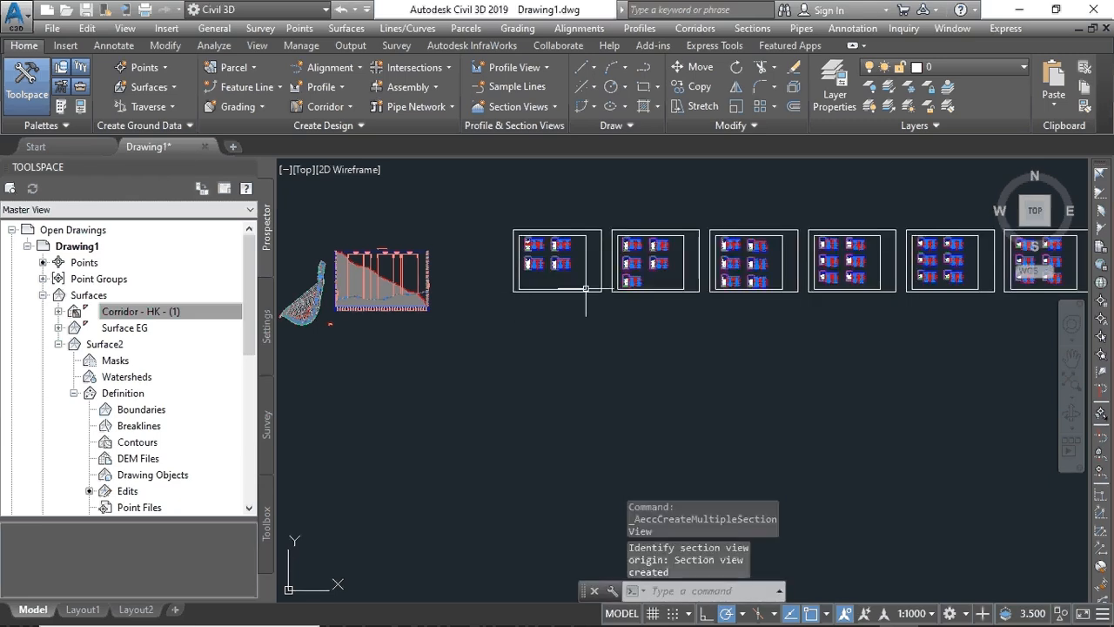
pyautogui.scroll(6, 557, 258)
pyautogui.scroll(8, 558, 258)
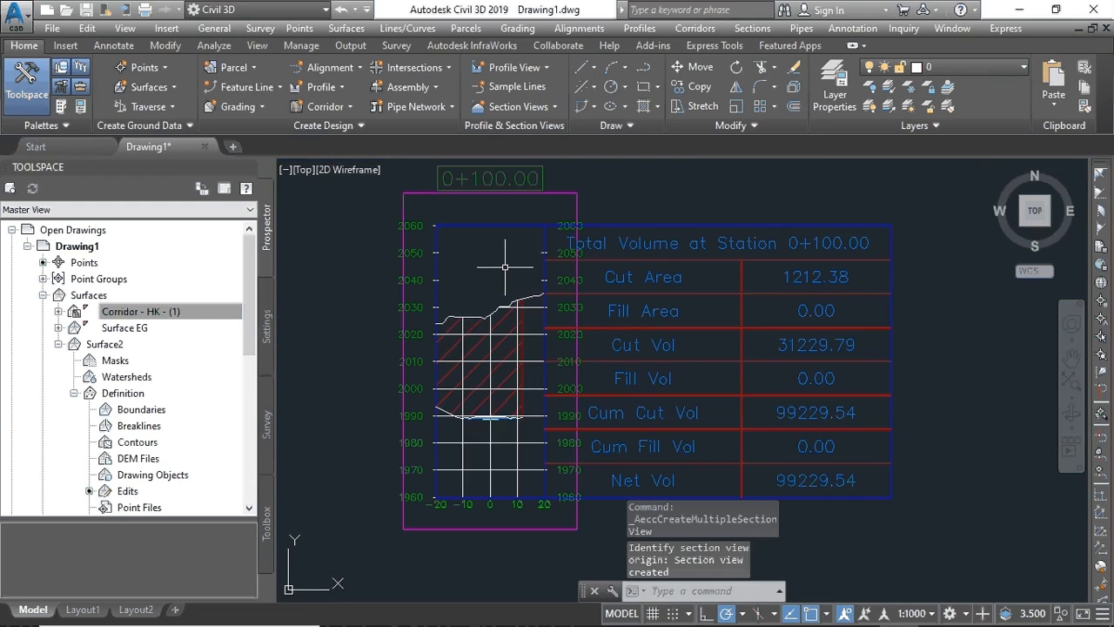
pyautogui.scroll(8, 509, 301)
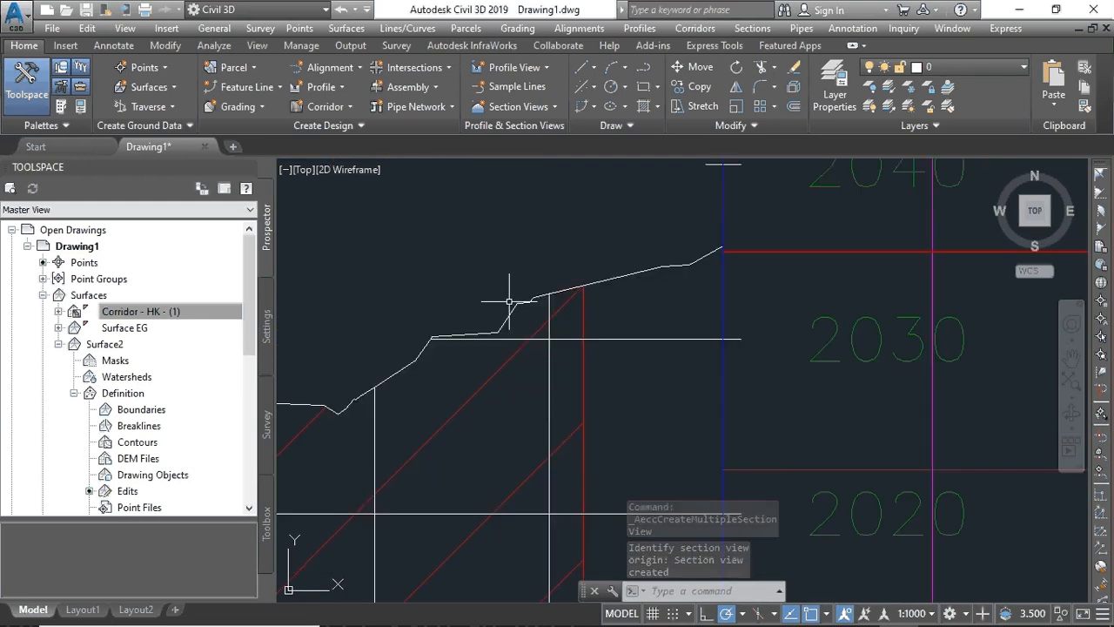
pyautogui.scroll(-10, 509, 302)
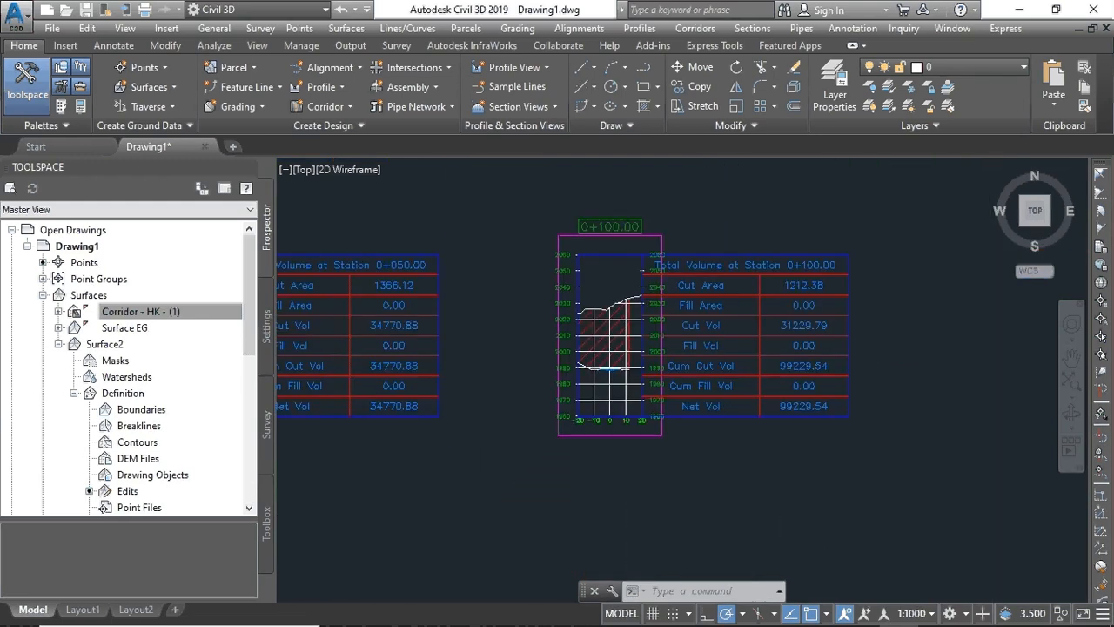
pyautogui.scroll(-5, 505, 299)
pyautogui.scroll(10, 505, 299)
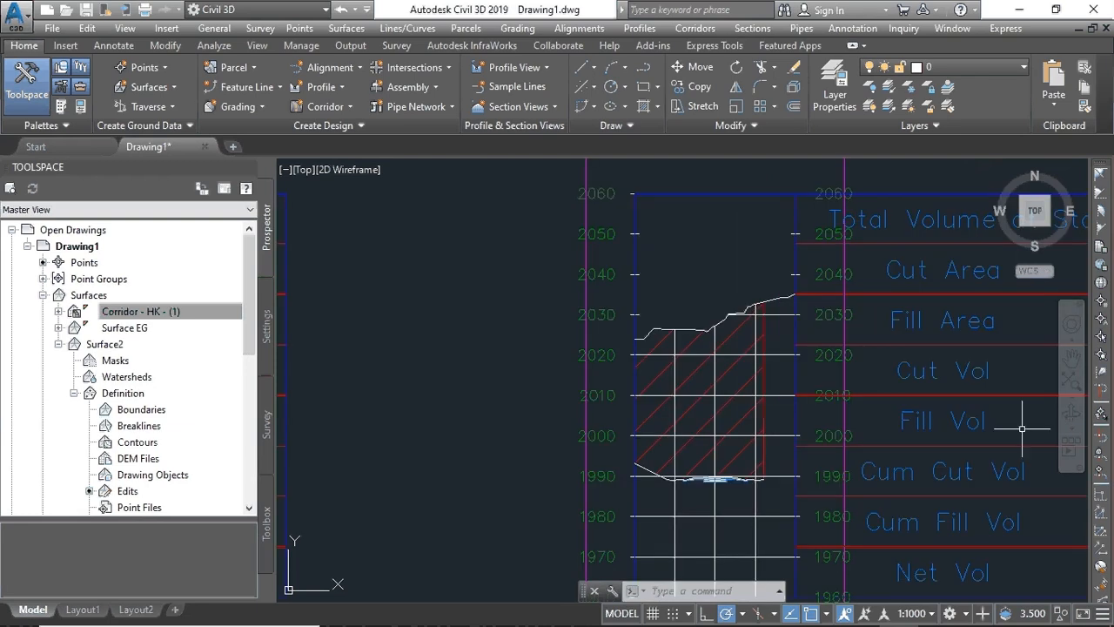
pyautogui.scroll(3, 1022, 428)
pyautogui.scroll(-6, 809, 428)
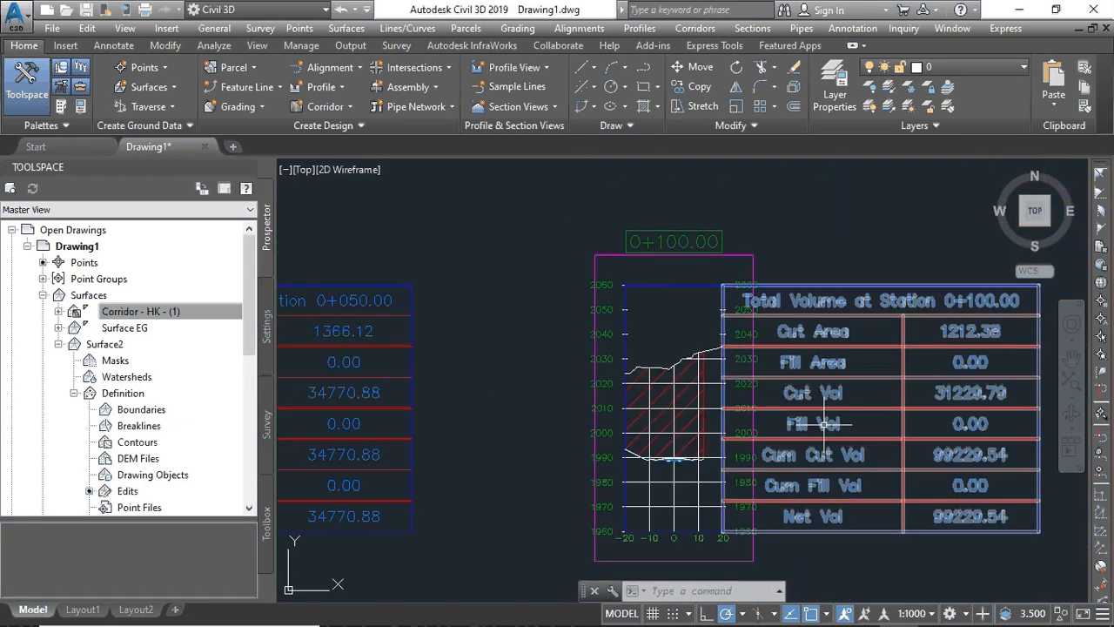
pyautogui.scroll(-5, 823, 424)
pyautogui.scroll(-4, 832, 408)
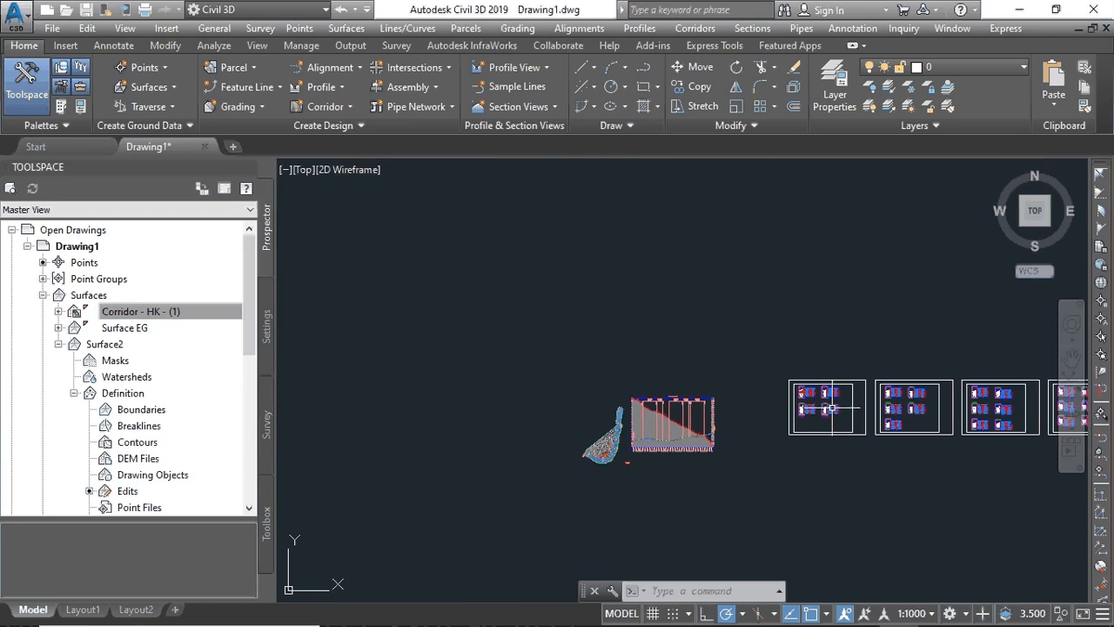
pyautogui.moveTo(832, 407); pyautogui.dragTo(398, 313, button='middle')
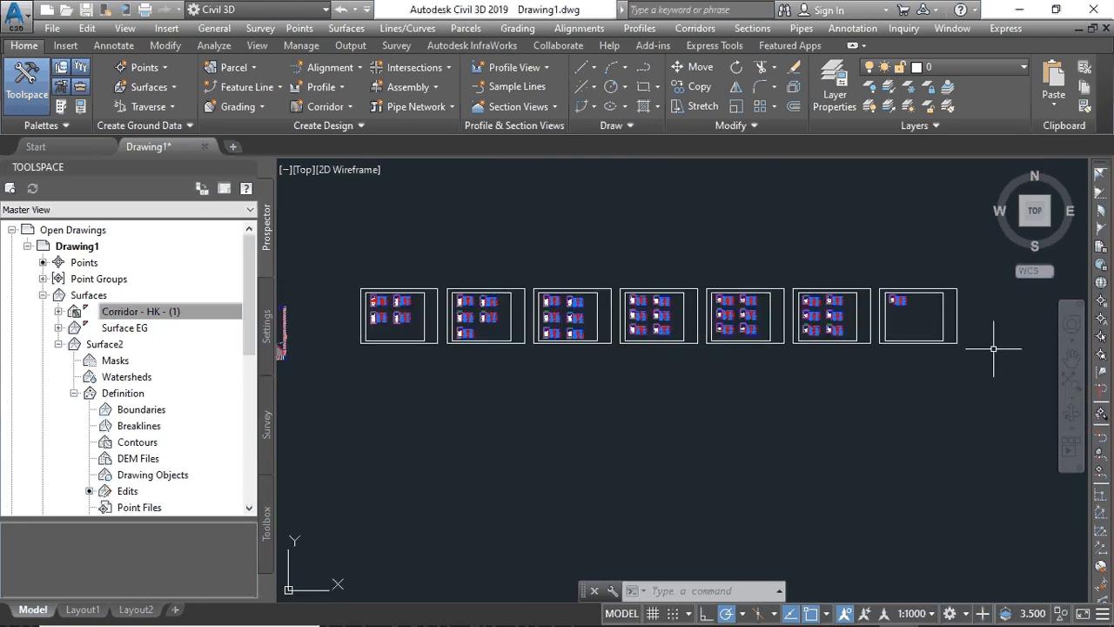
# - Pan and Zoom Extents to show the whole row of section sheets beside the corridor
pyautogui.click(1072, 362)
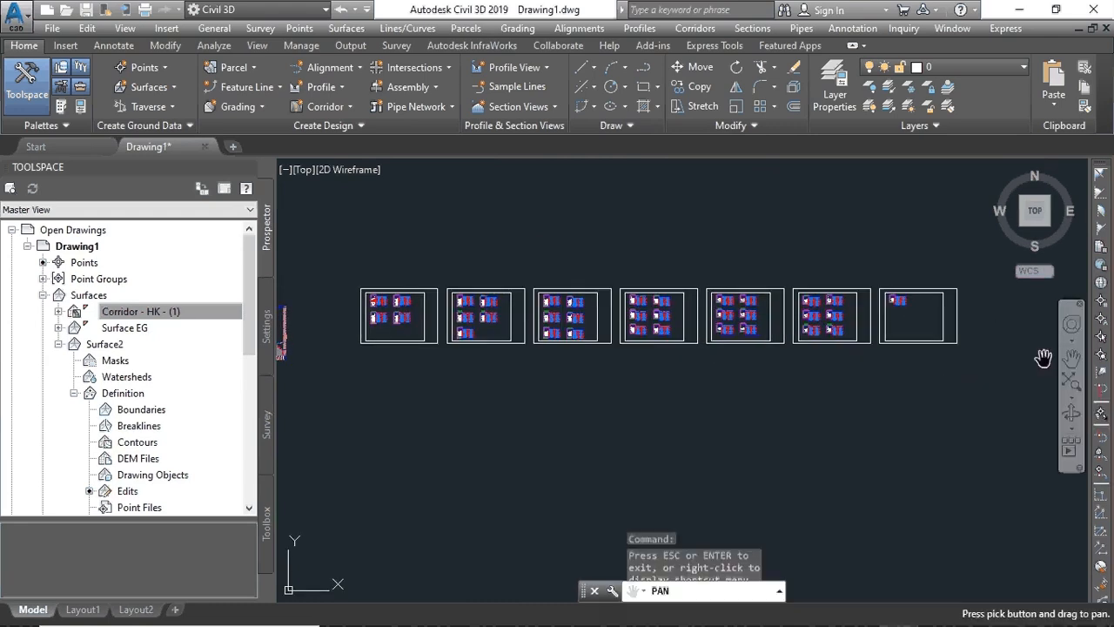
pyautogui.rightClick(787, 374)
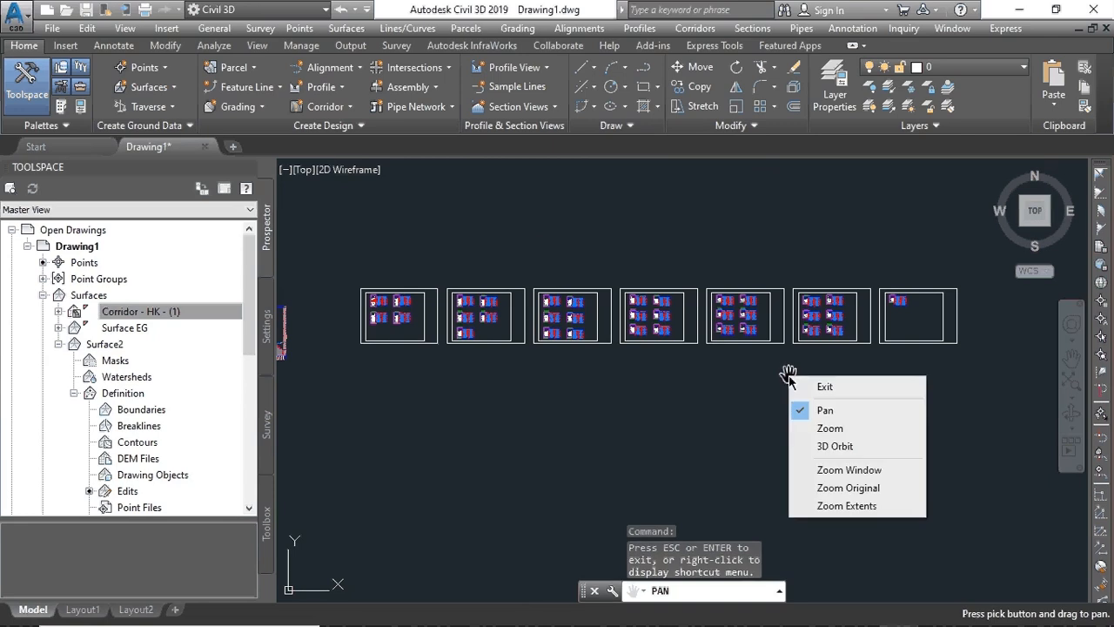
pyautogui.click(839, 508)
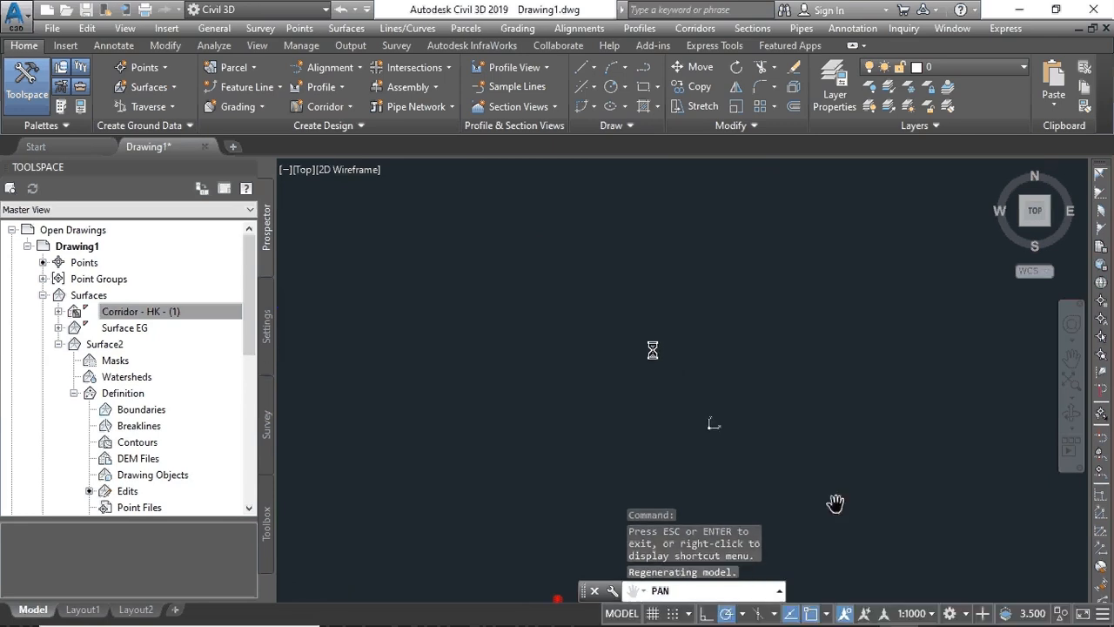
pyautogui.scroll(-4, 651, 349)
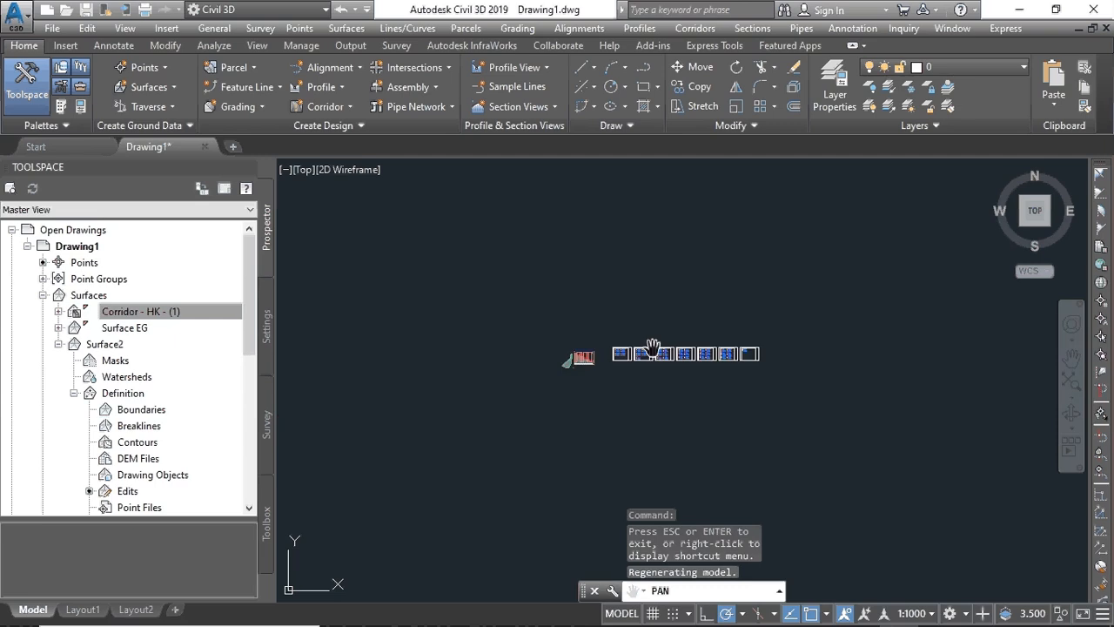
pyautogui.scroll(7, 652, 350)
pyautogui.scroll(-3, 652, 350)
pyautogui.scroll(4, 652, 351)
pyautogui.scroll(-7, 652, 350)
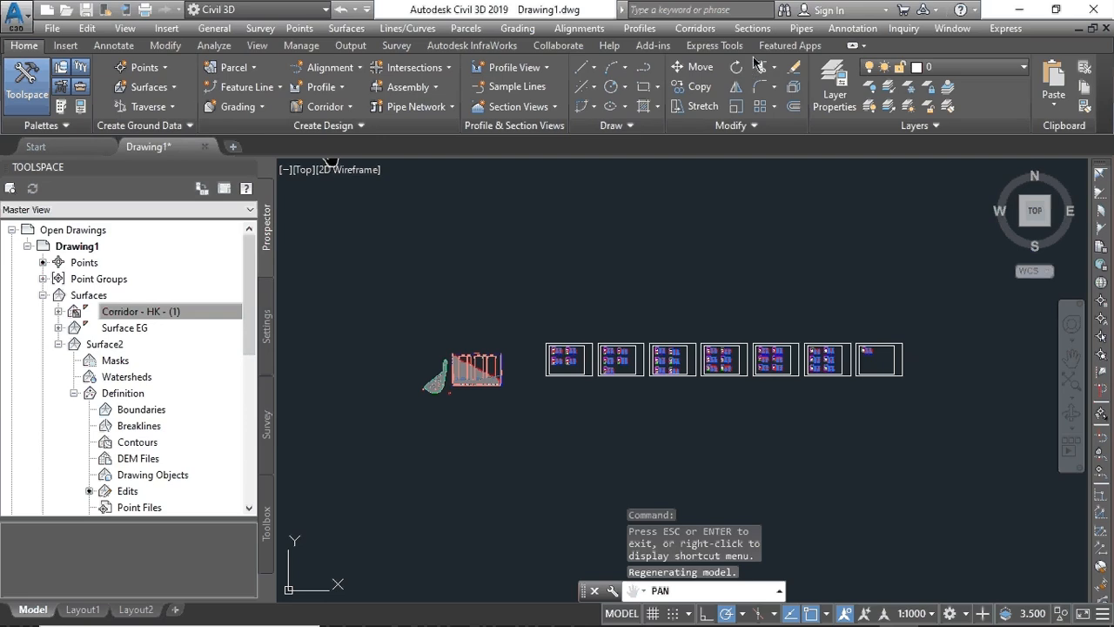
pyautogui.click(754, 28)
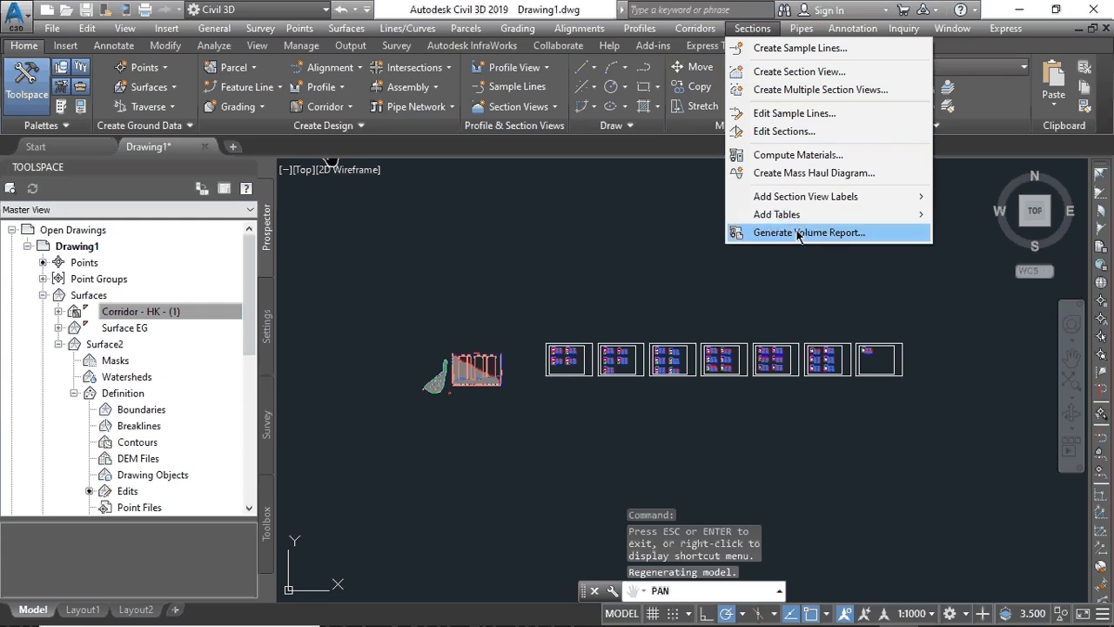
# - Generate a volume report for Alignment -AB, SL Collection - 1 and Material List - (1)
pyautogui.click(754, 29)
pyautogui.click(754, 29)
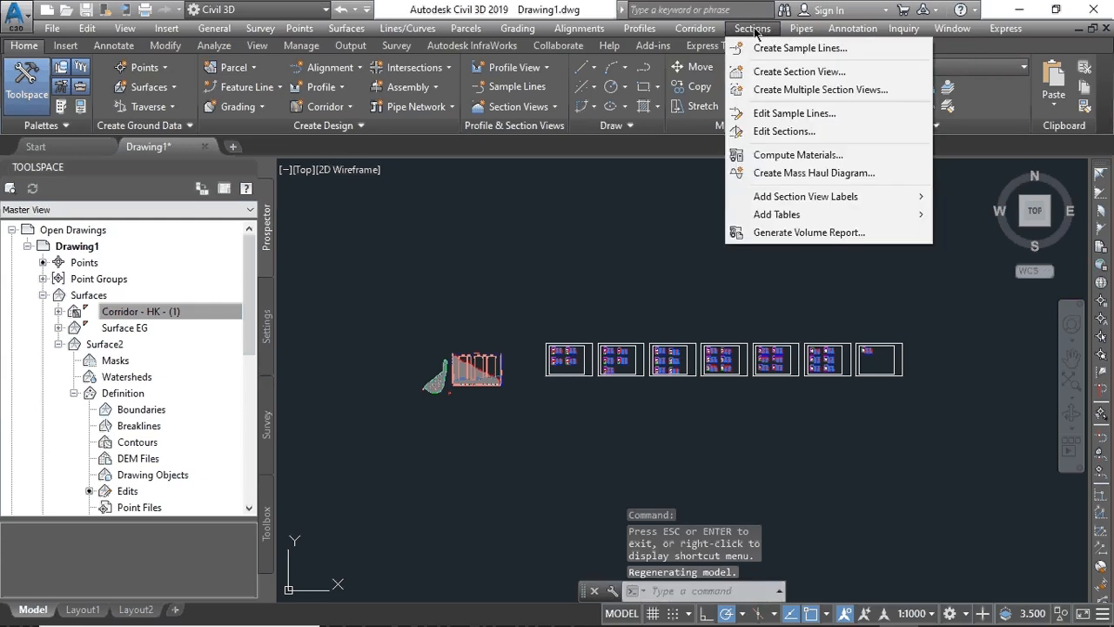
pyautogui.click(793, 233)
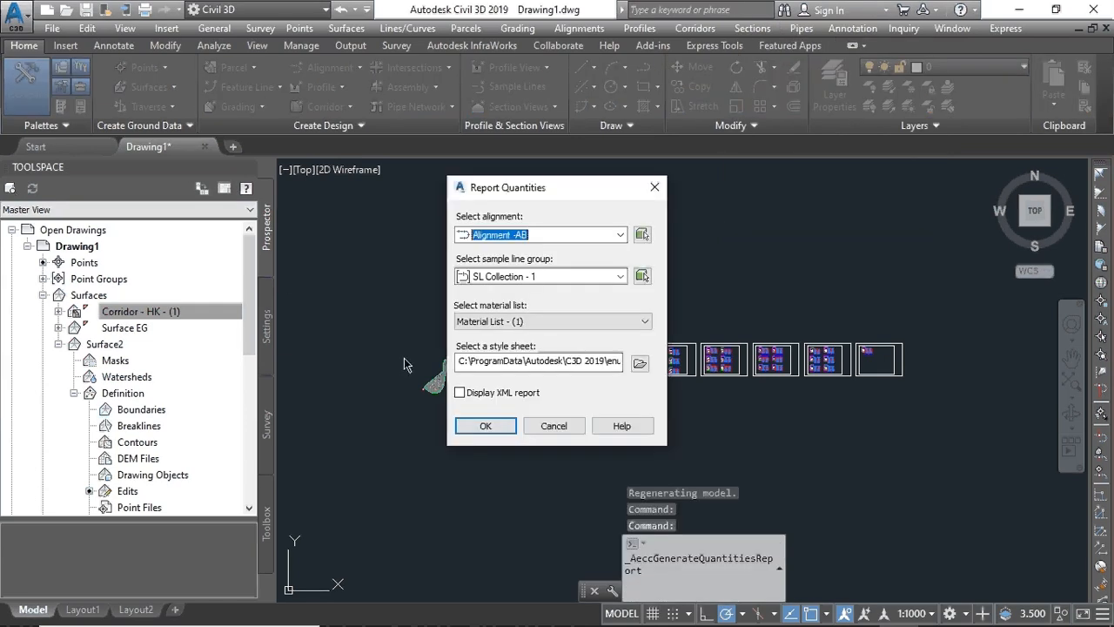
pyautogui.click(481, 426)
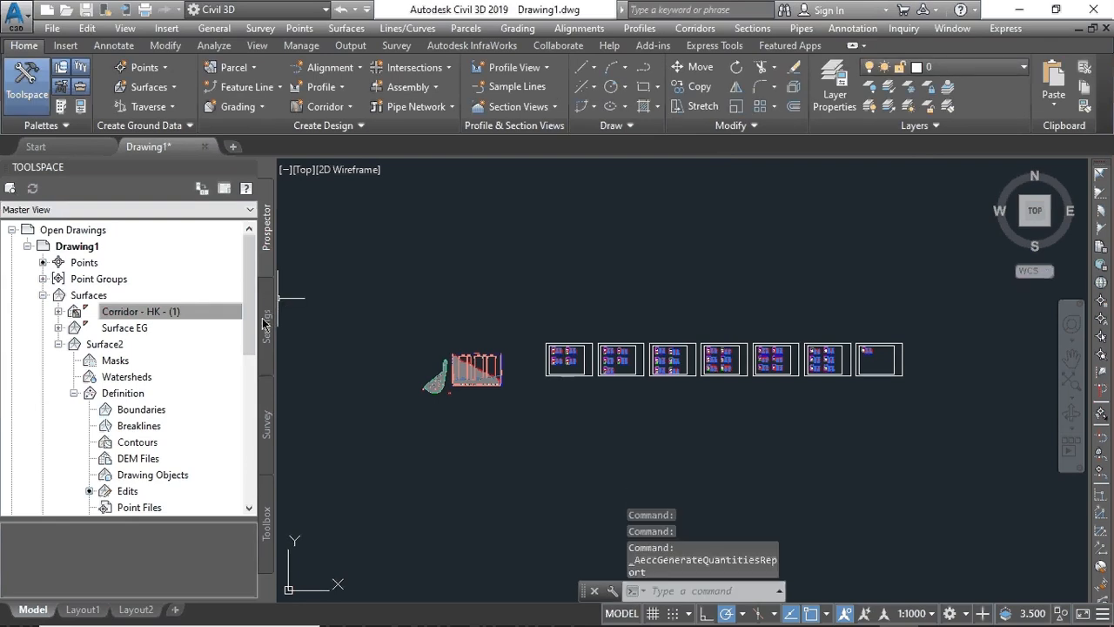
pyautogui.click(220, 304)
pyautogui.scroll(-7, 220, 305)
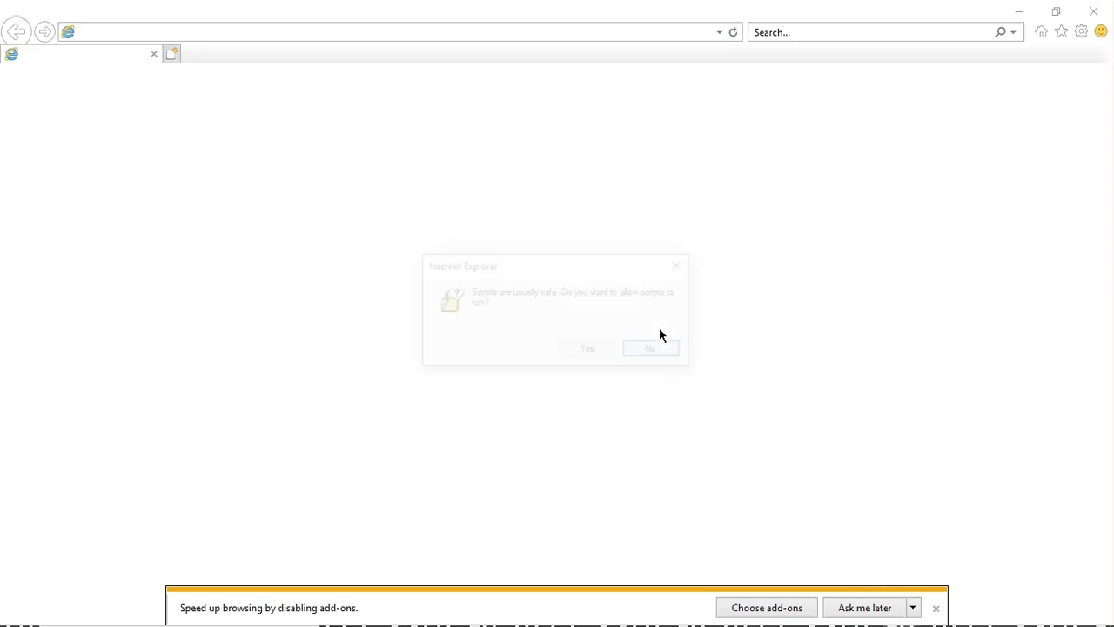
# - Allow the page's scripts and accept the security warning so the Volume Report table loads
pyautogui.click(594, 351)
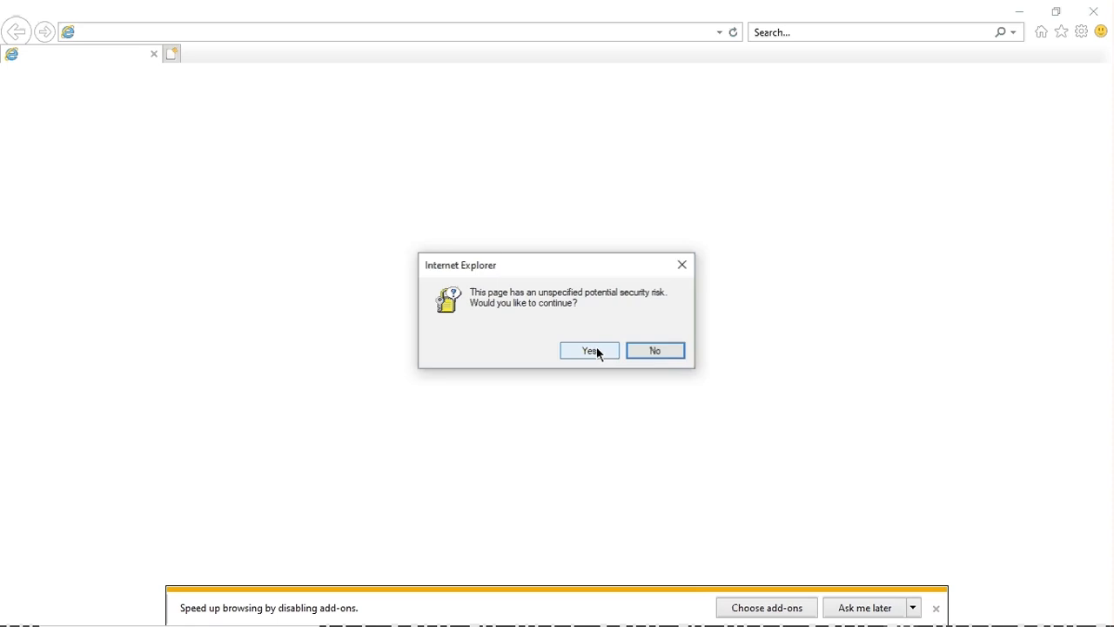
pyautogui.click(588, 351)
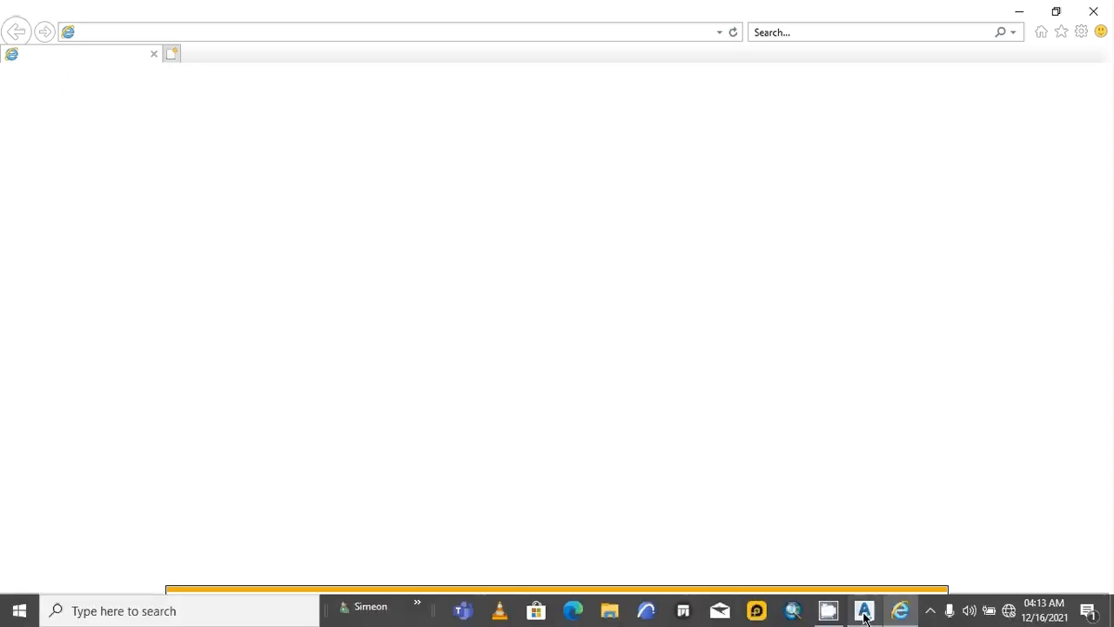
pyautogui.click(863, 616)
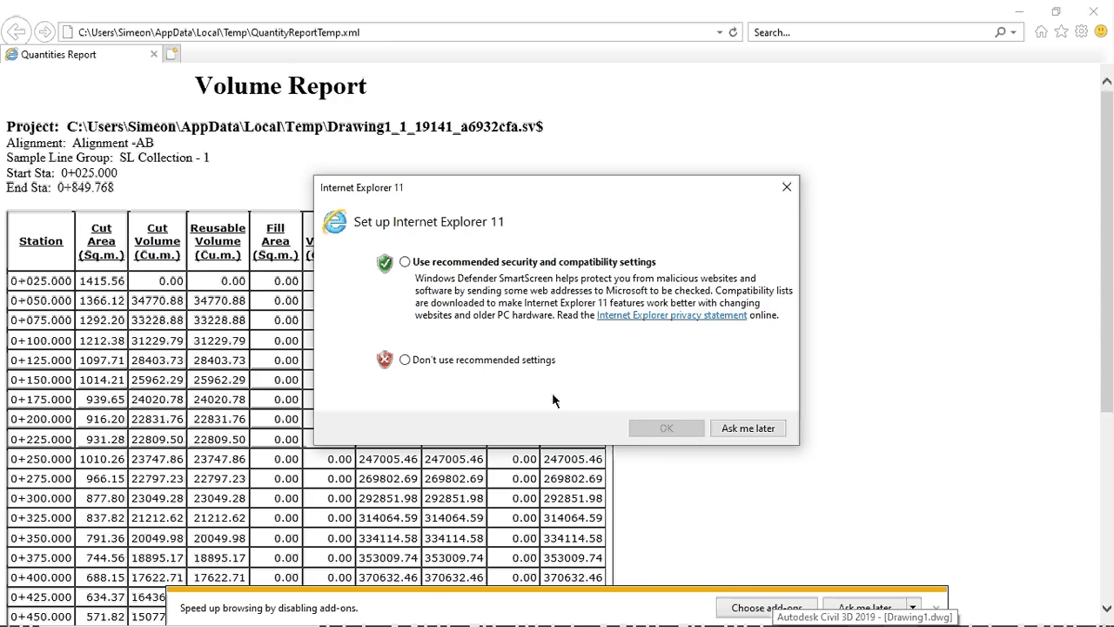
# - Postpone the browser setup prompt and dismiss the add-ons notice covering the report's last rows
pyautogui.click(747, 427)
pyautogui.scroll(-4, 339, 416)
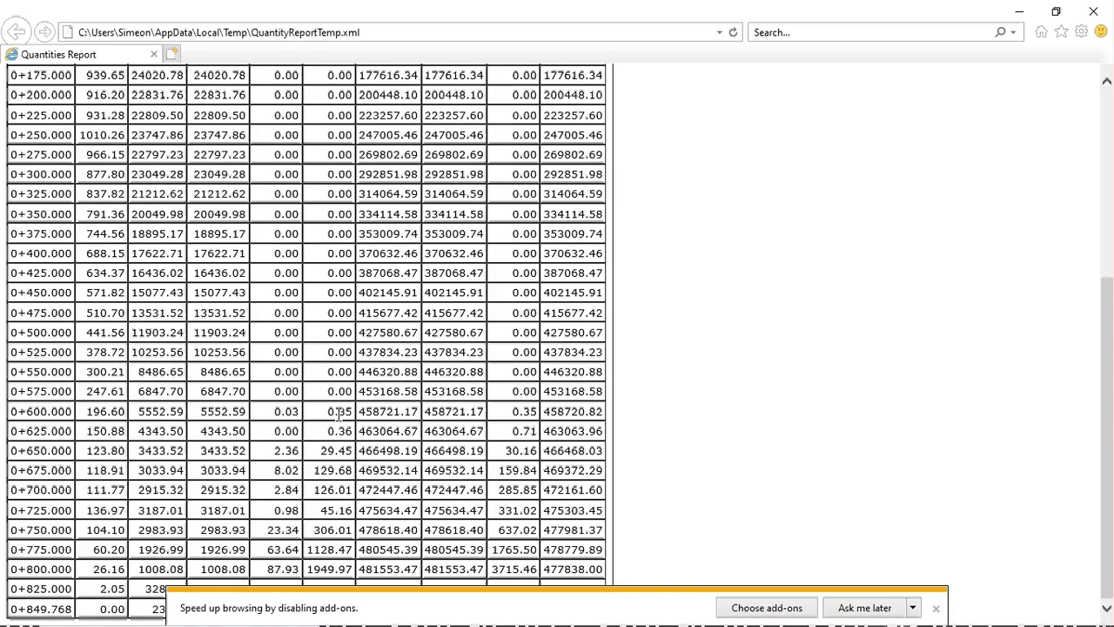
pyautogui.scroll(4, 339, 415)
pyautogui.scroll(-4, 339, 416)
pyautogui.scroll(4, 355, 415)
pyautogui.scroll(-4, 357, 416)
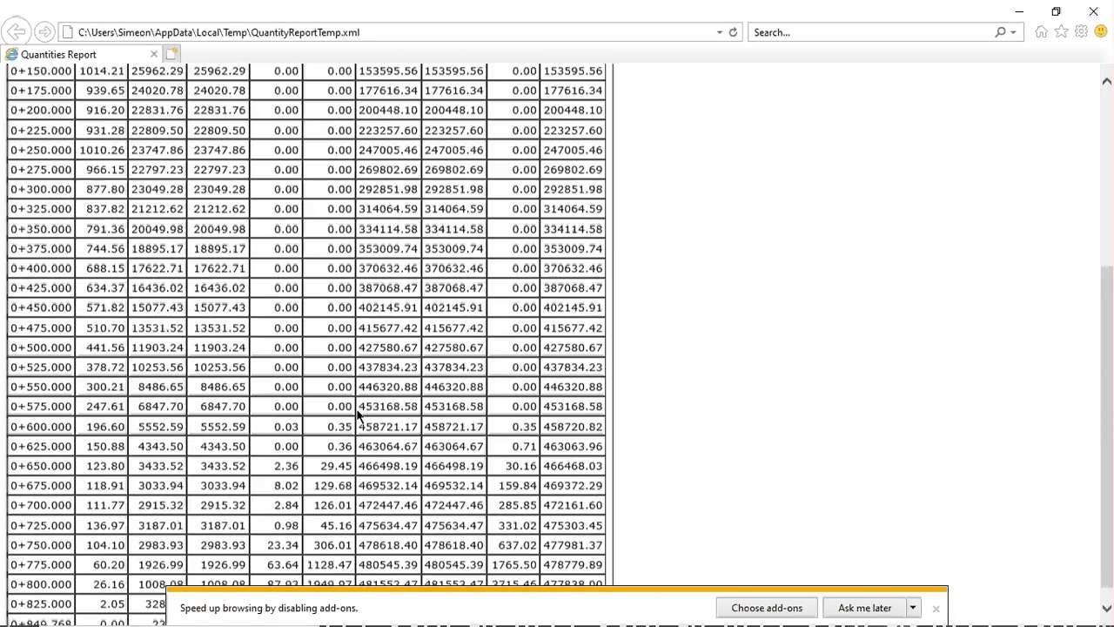
pyautogui.click(938, 611)
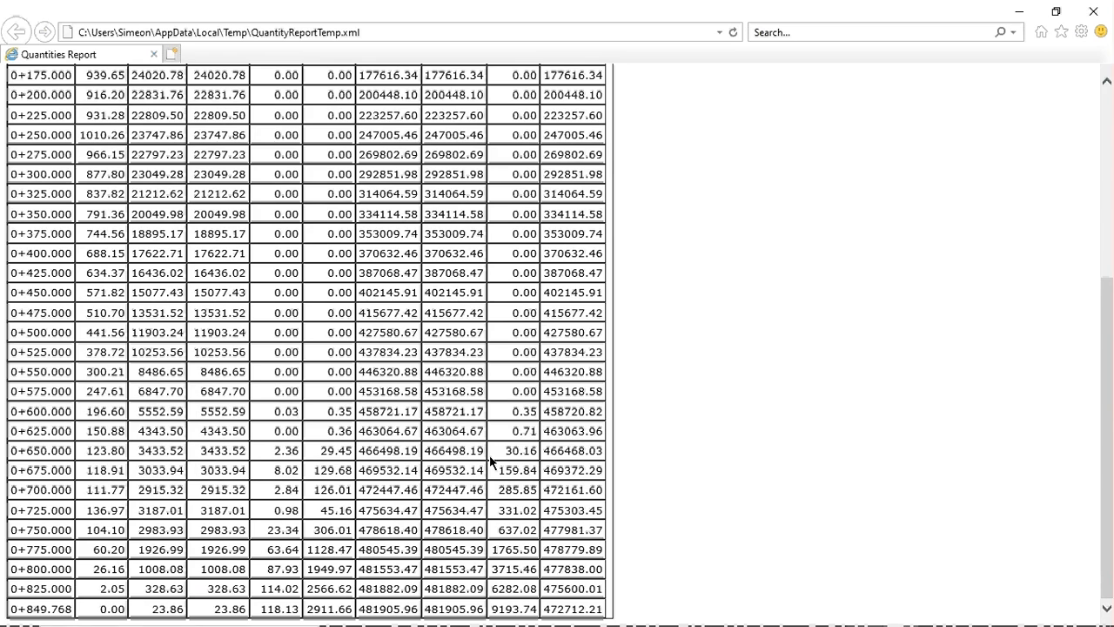
# - Select the entire Volume Report page from the top, then bring up Windows search
pyautogui.scroll(5, 490, 462)
pyautogui.scroll(-2, 490, 457)
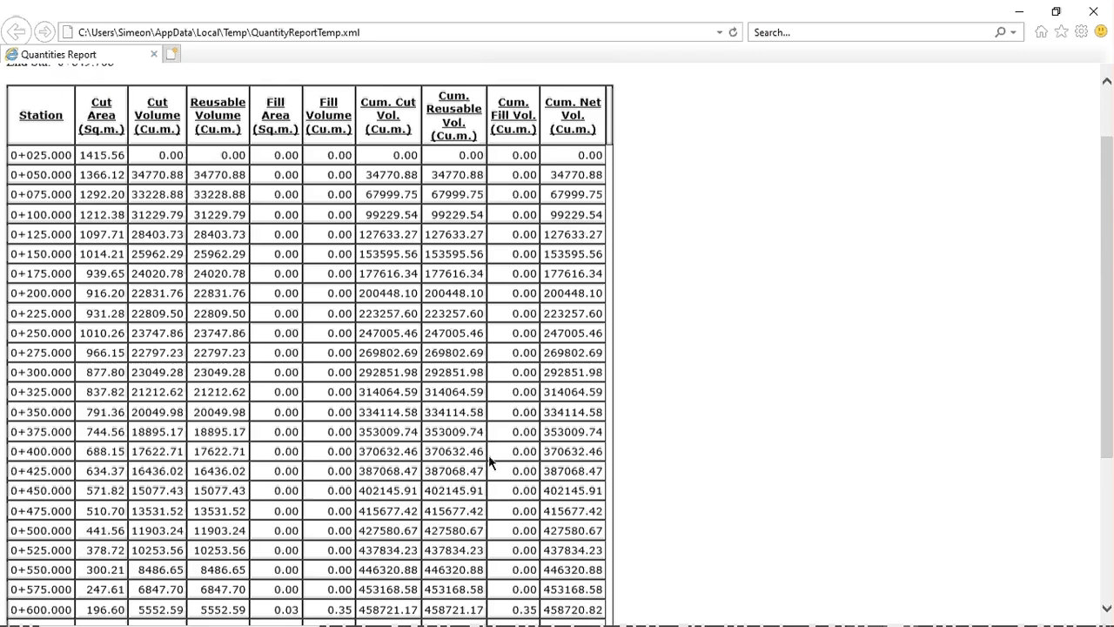
pyautogui.scroll(2, 490, 451)
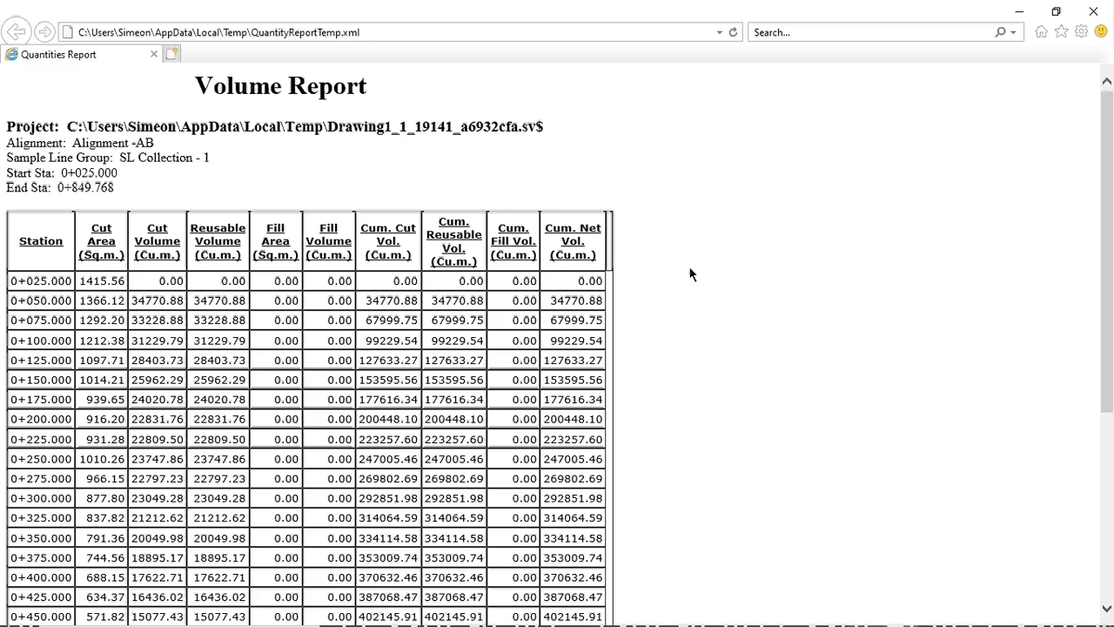
pyautogui.hotkey('ctrl', 'a')
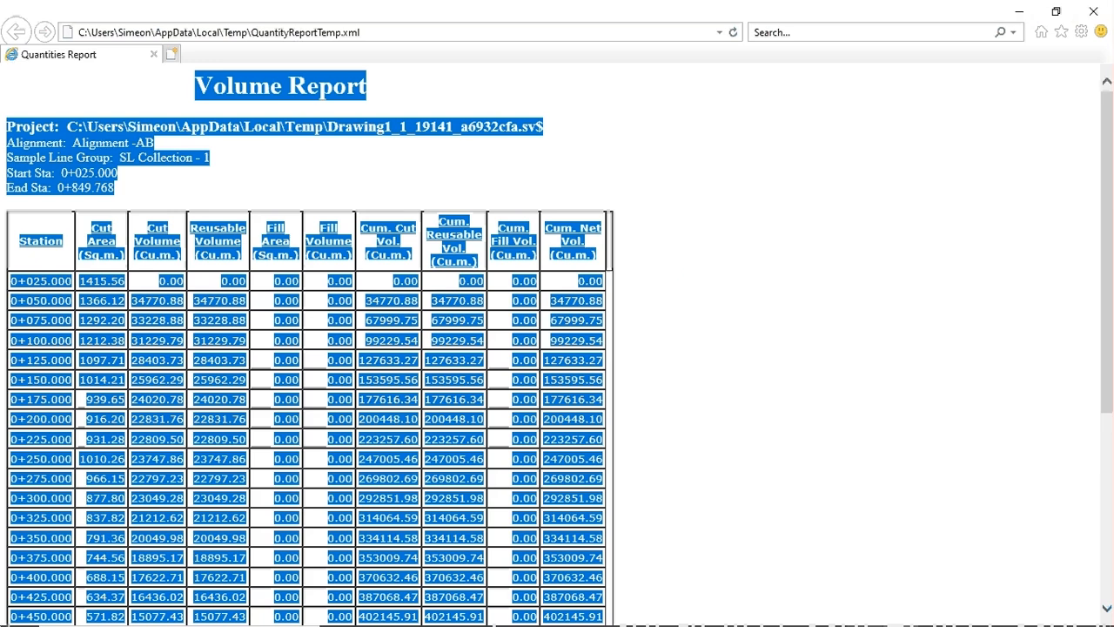
pyautogui.click(68, 611)
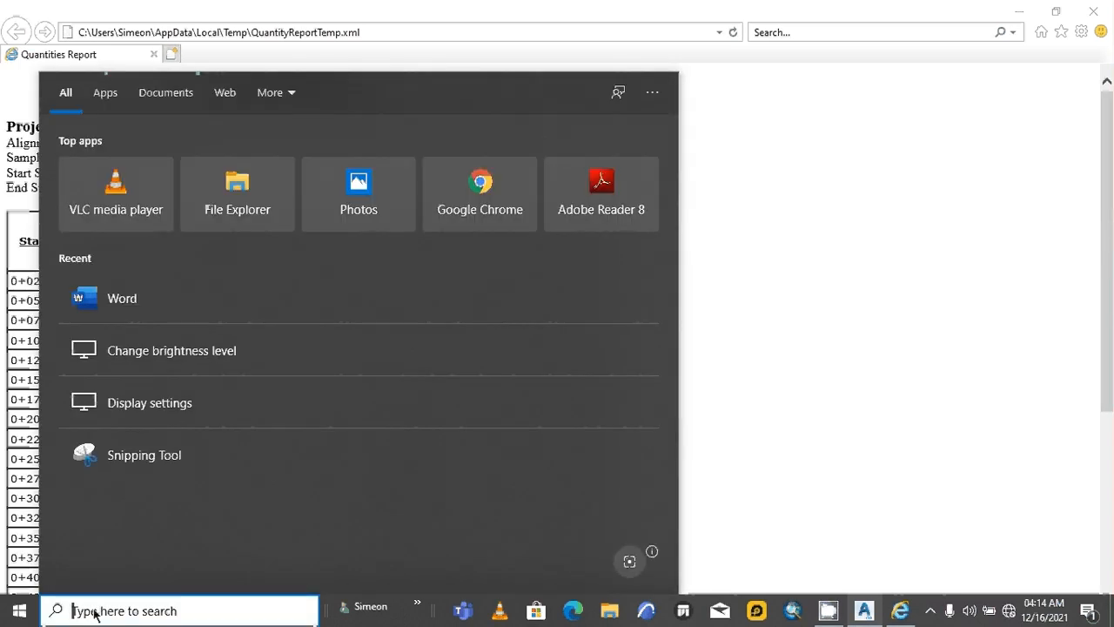
# - Search for 'EX' and launch Excel 2019 from the results
pyautogui.write('E')
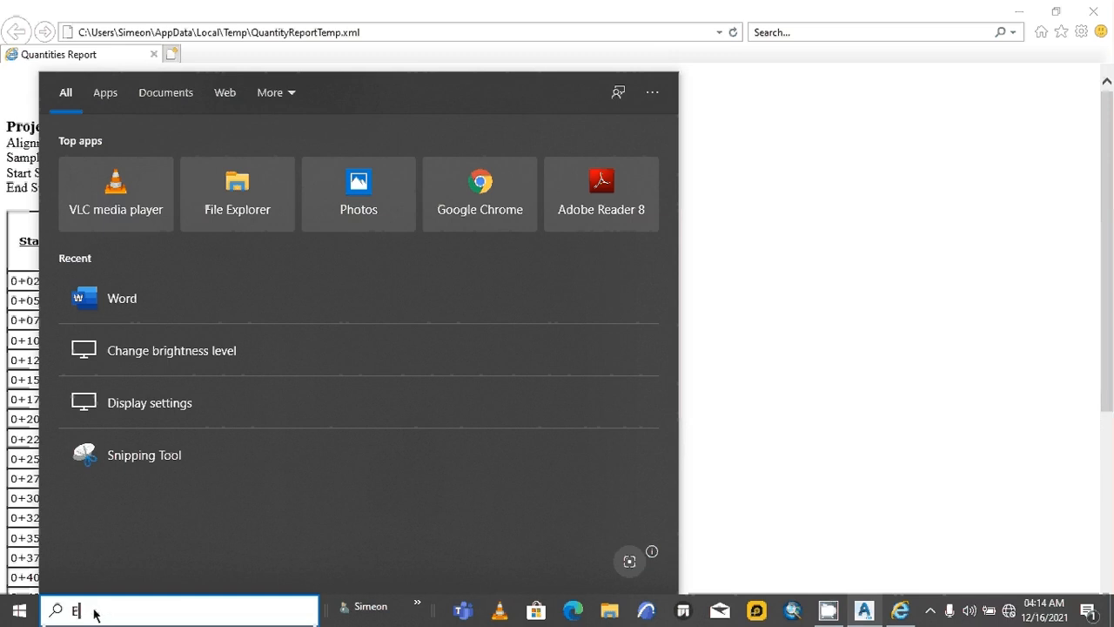
pyautogui.write('X')
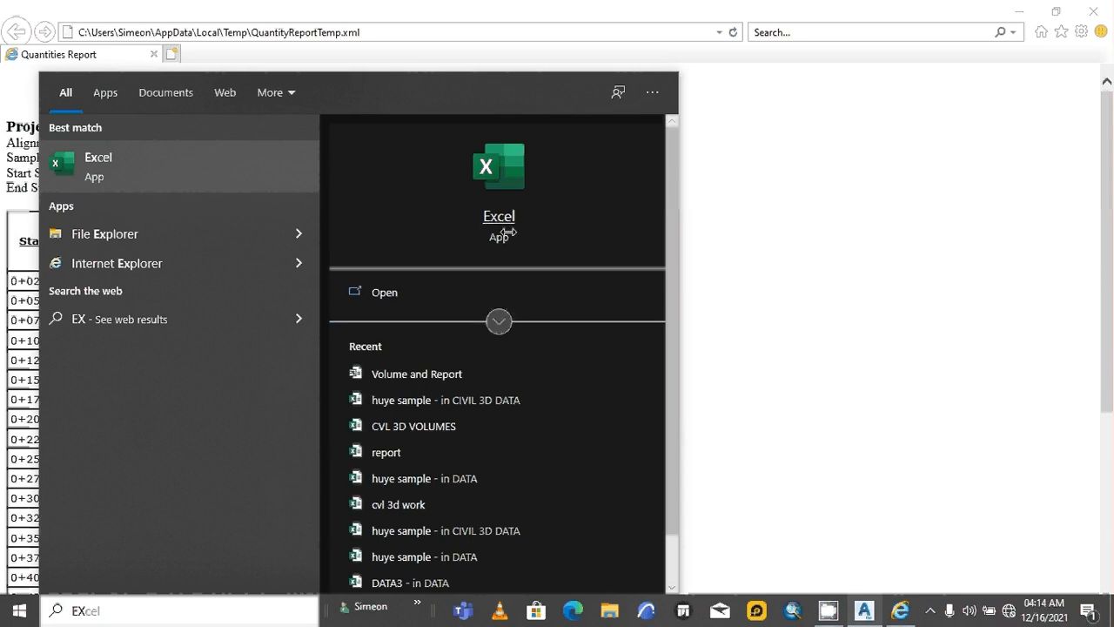
pyautogui.click(509, 232)
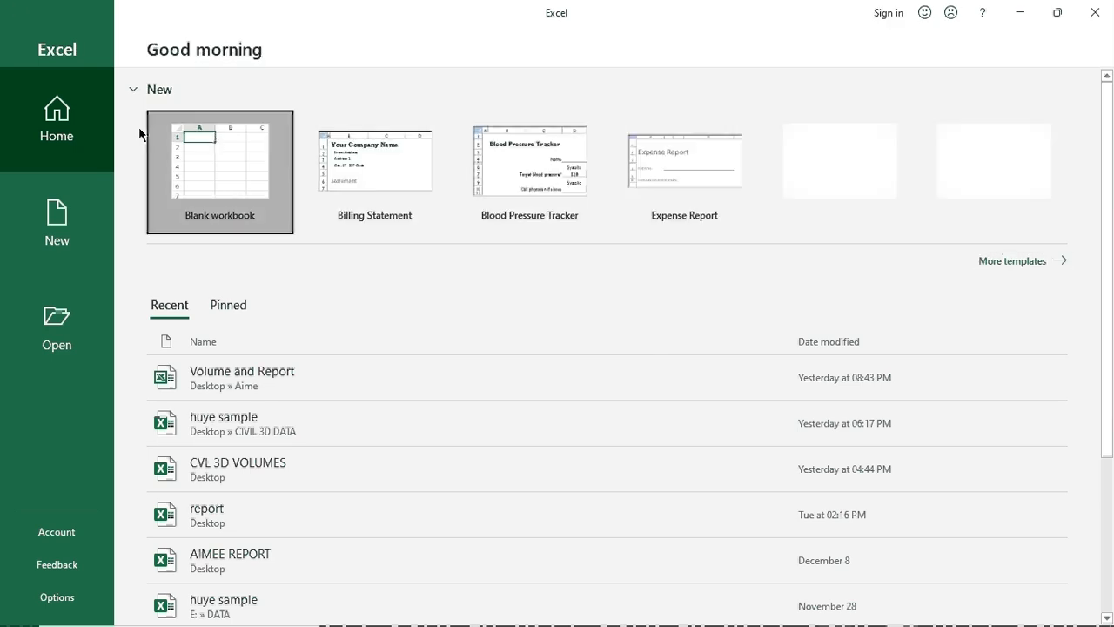
# - Create a blank workbook and paste the report's station, cut, fill and cumulative volume columns into Sheet1
pyautogui.click(205, 147)
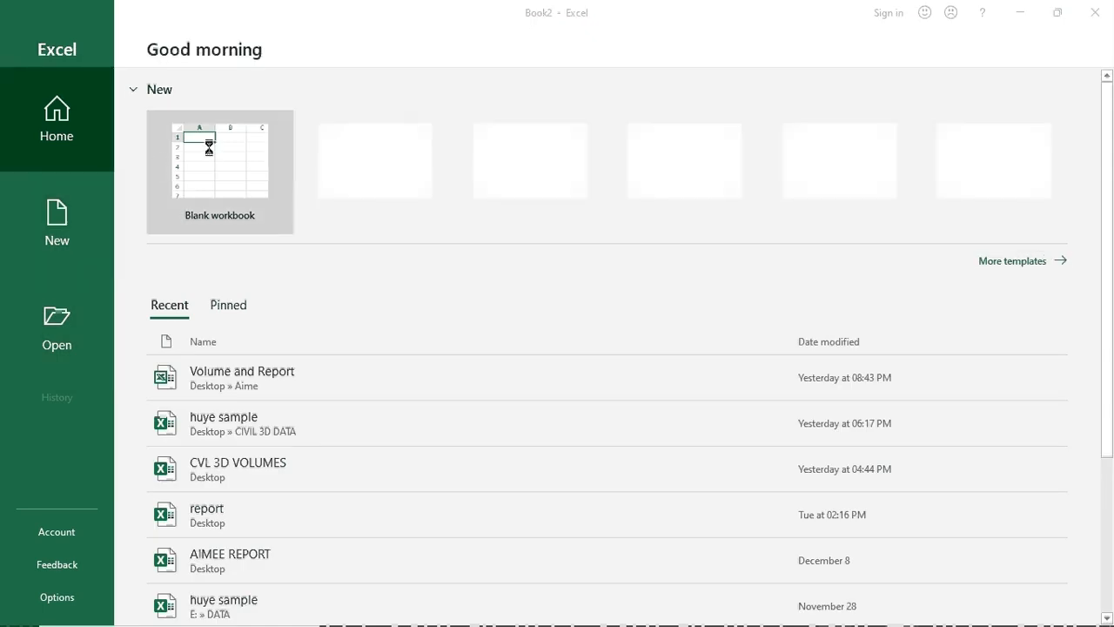
pyautogui.click(210, 190)
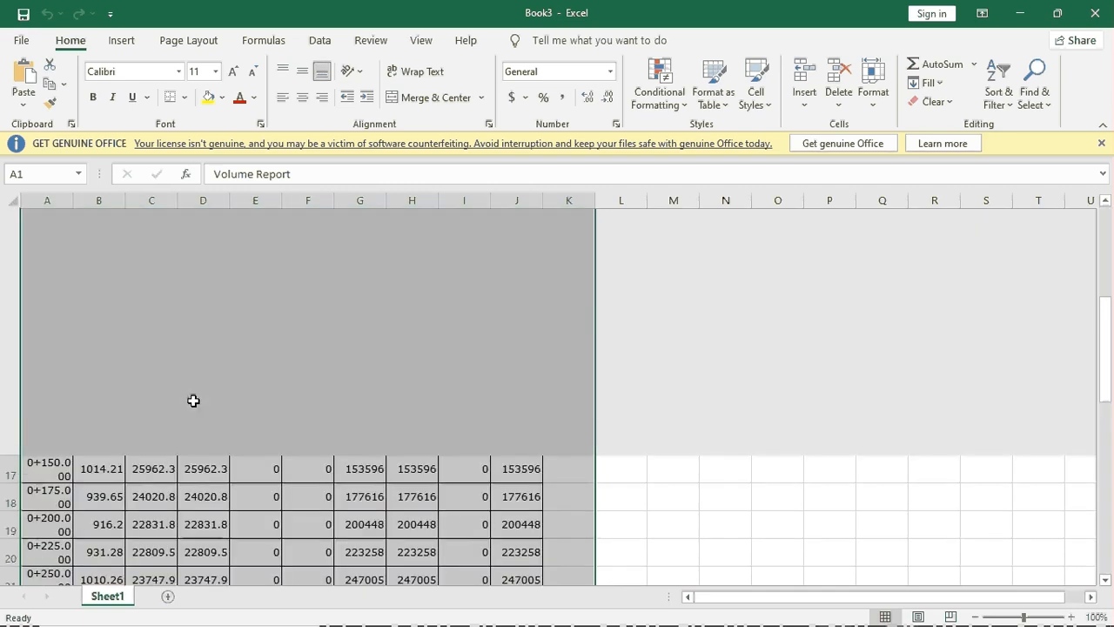
pyautogui.scroll(20, 192, 401)
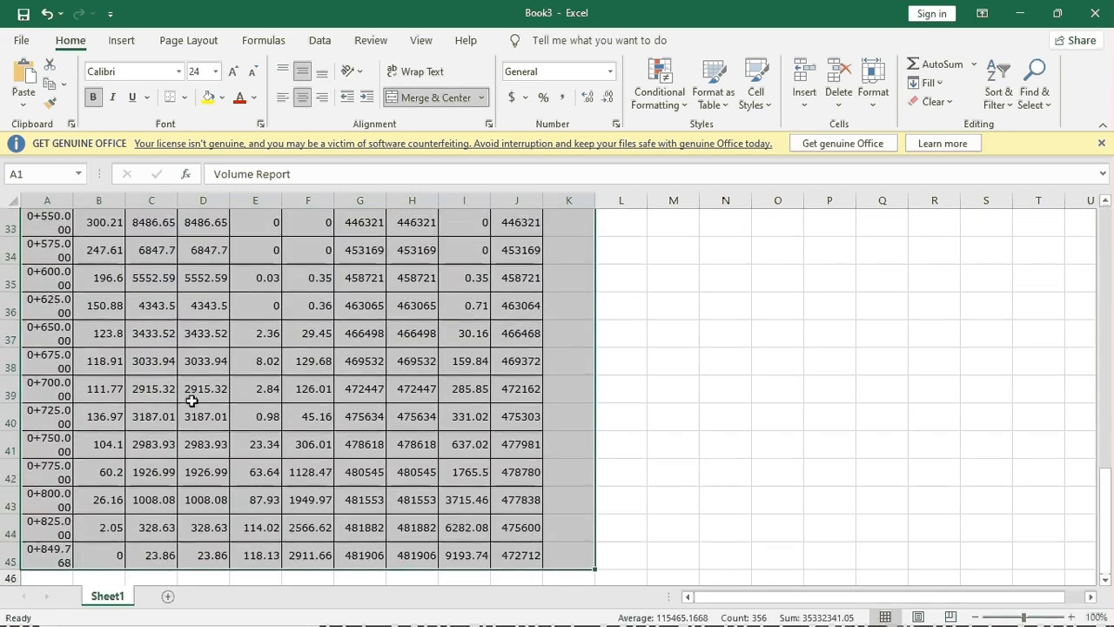
pyautogui.scroll(11, 192, 401)
pyautogui.scroll(-5, 192, 401)
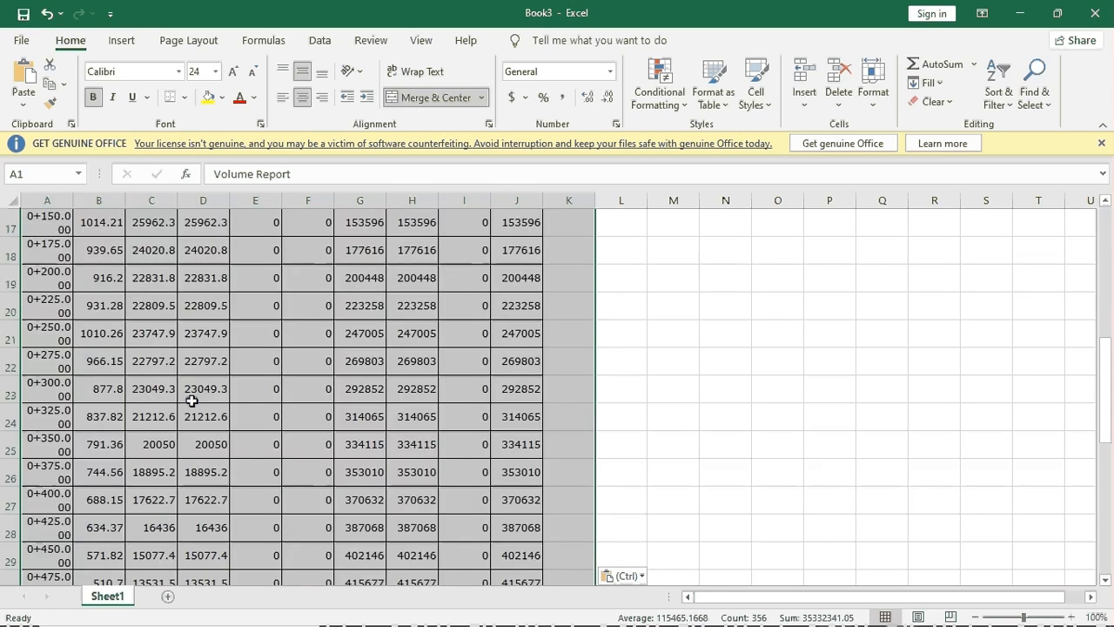
pyautogui.scroll(5, 192, 400)
pyautogui.scroll(-20, 192, 401)
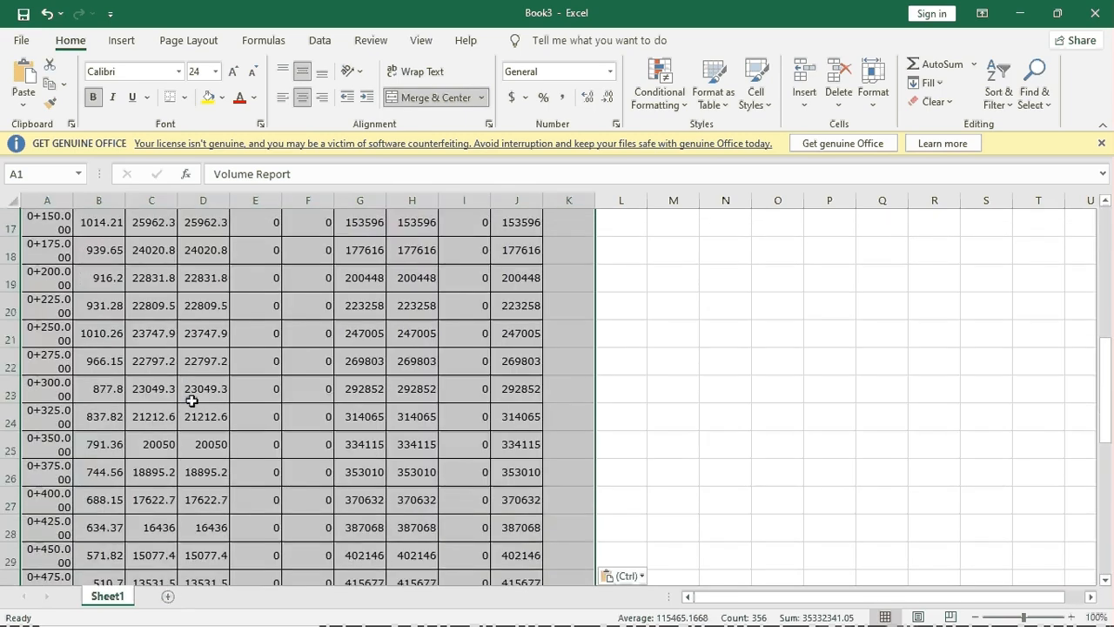
pyautogui.scroll(10, 191, 401)
pyautogui.scroll(-15, 218, 396)
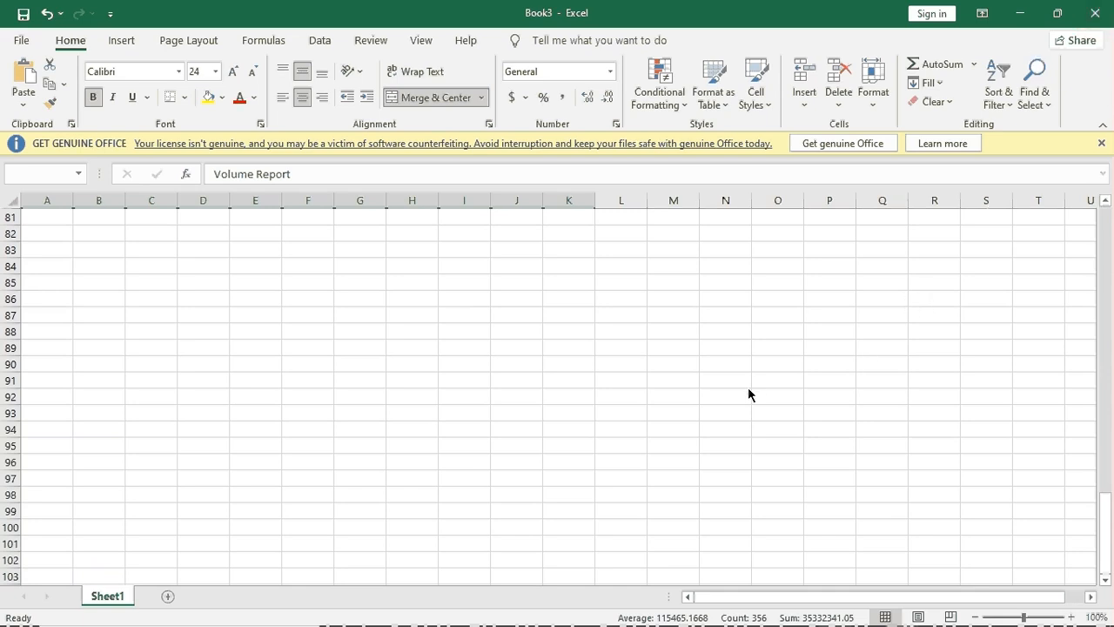
# - Close Book3 without saving, close the remaining Excel windows, and reselect the whole report page
pyautogui.hotkey('ctrl', 'w')
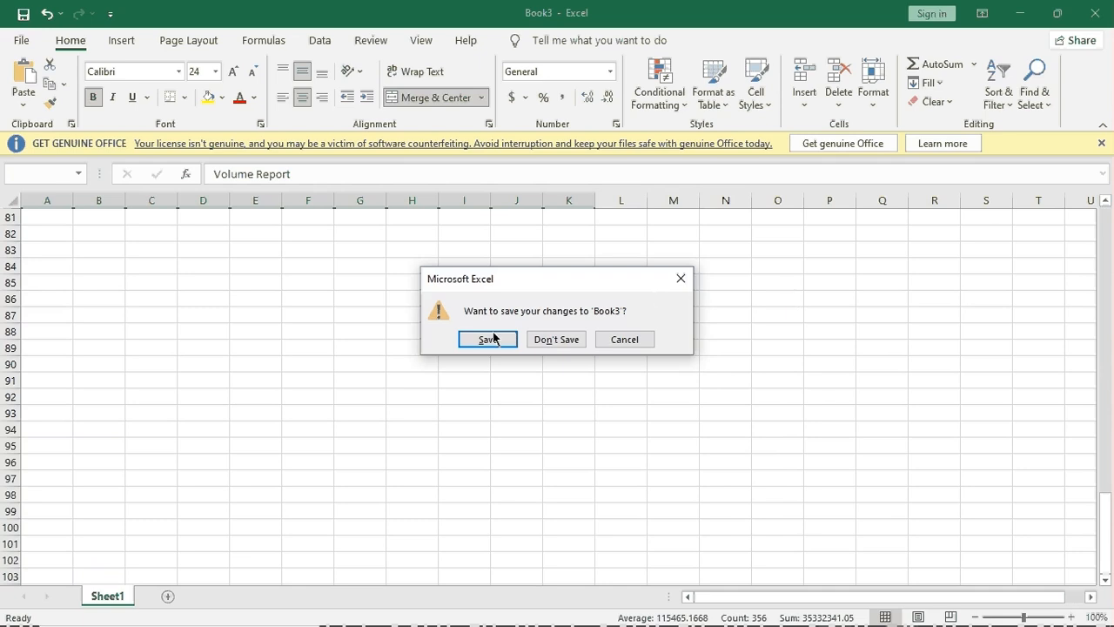
pyautogui.click(549, 342)
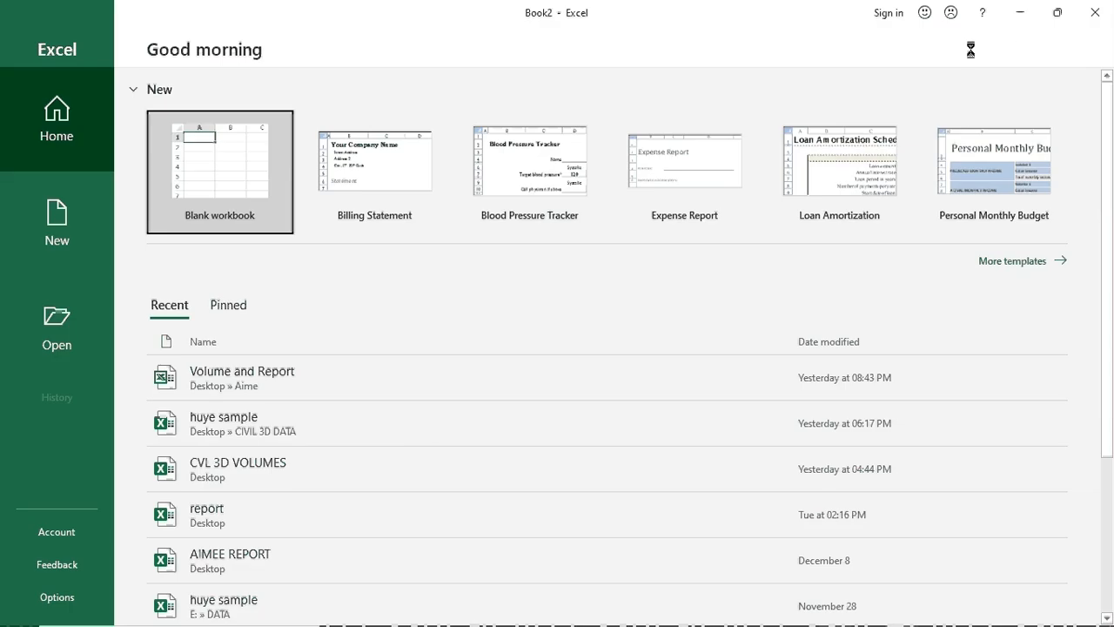
pyautogui.click(1096, 15)
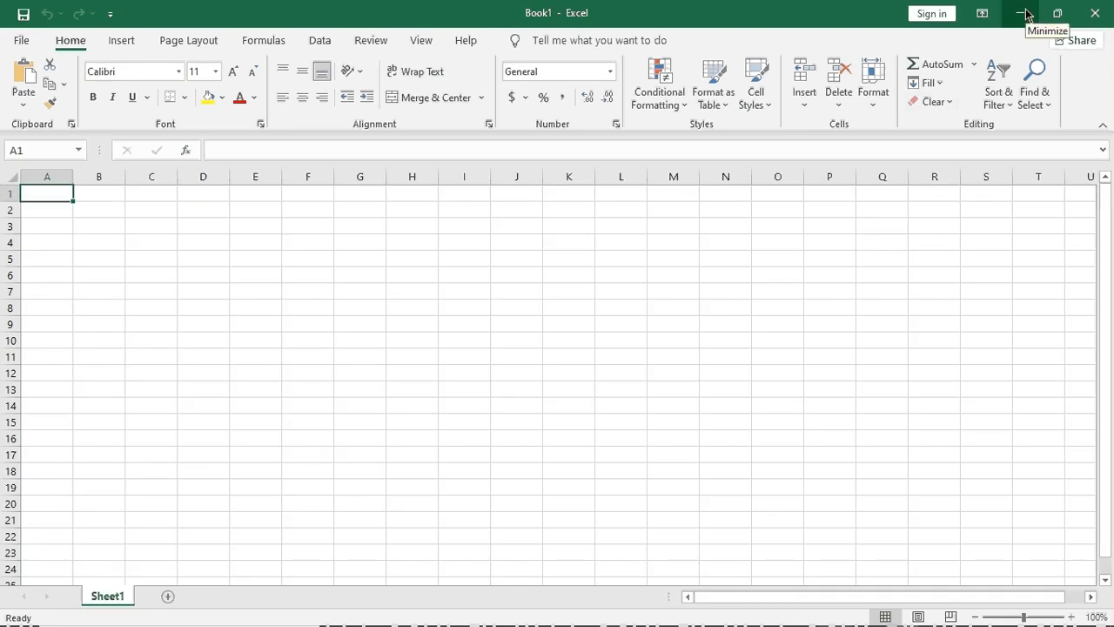
pyautogui.click(1095, 14)
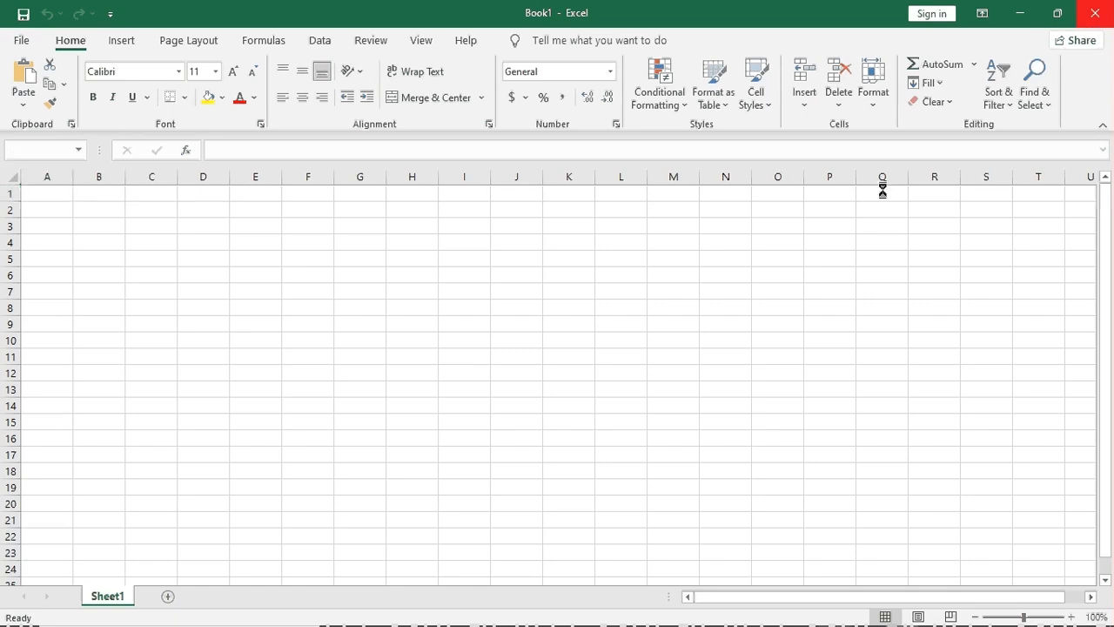
pyautogui.hotkey('ctrl', 'a')
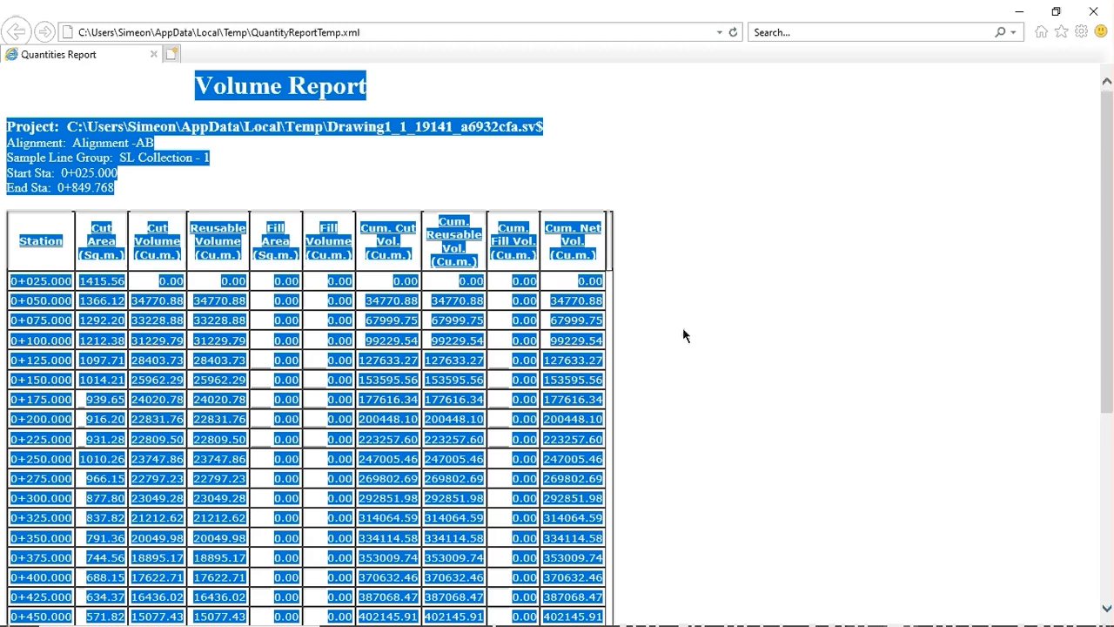
# - Minimise Internet Explorer to reveal the Civil 3D drawing with the corridor and section views
pyautogui.click(1019, 11)
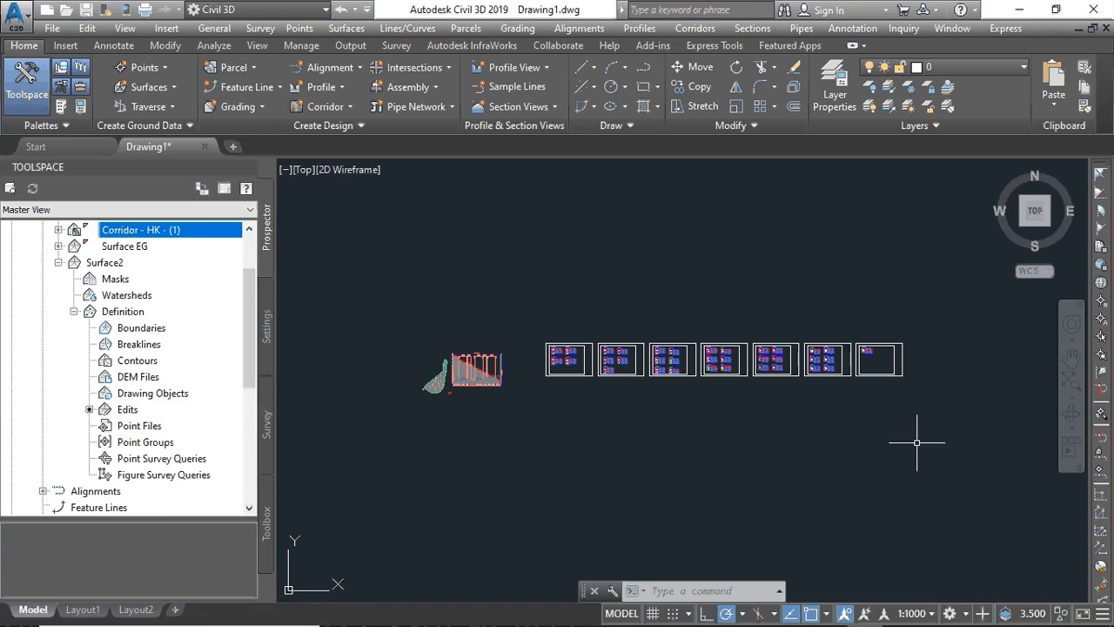
# - Restore the CamStudio recorder window from the hidden system tray icons
pyautogui.moveTo(993, 619)
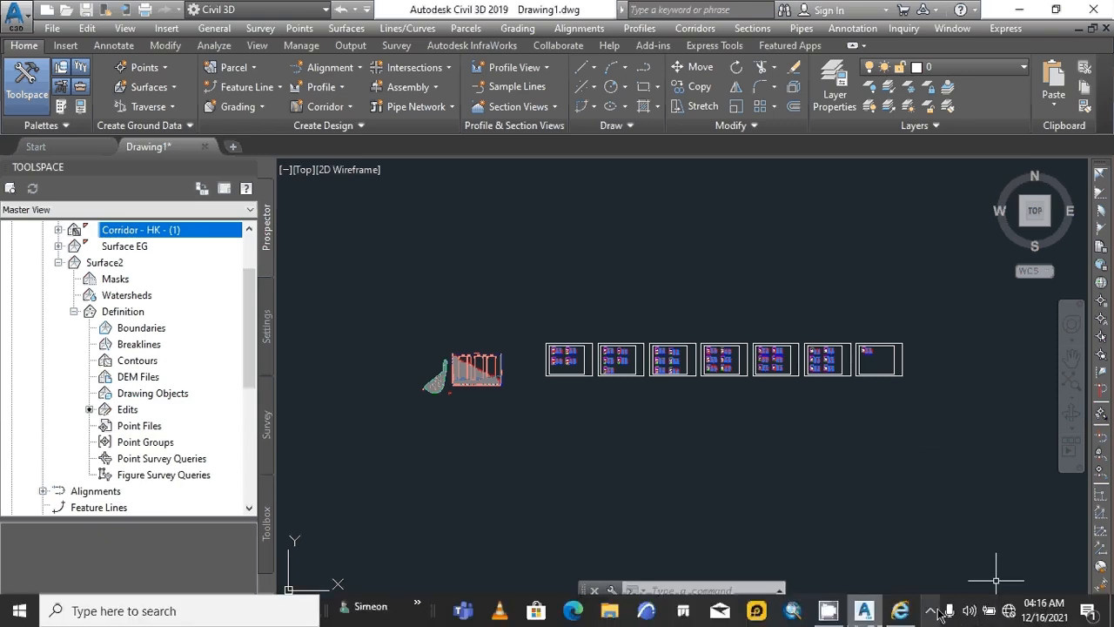
pyautogui.click(930, 613)
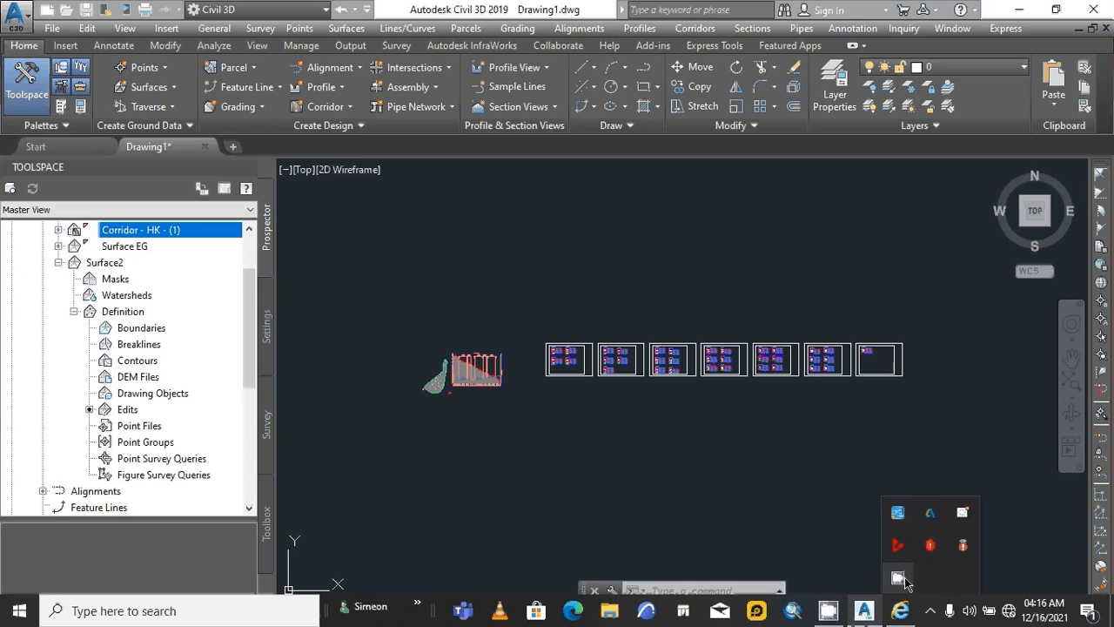
pyautogui.click(901, 578)
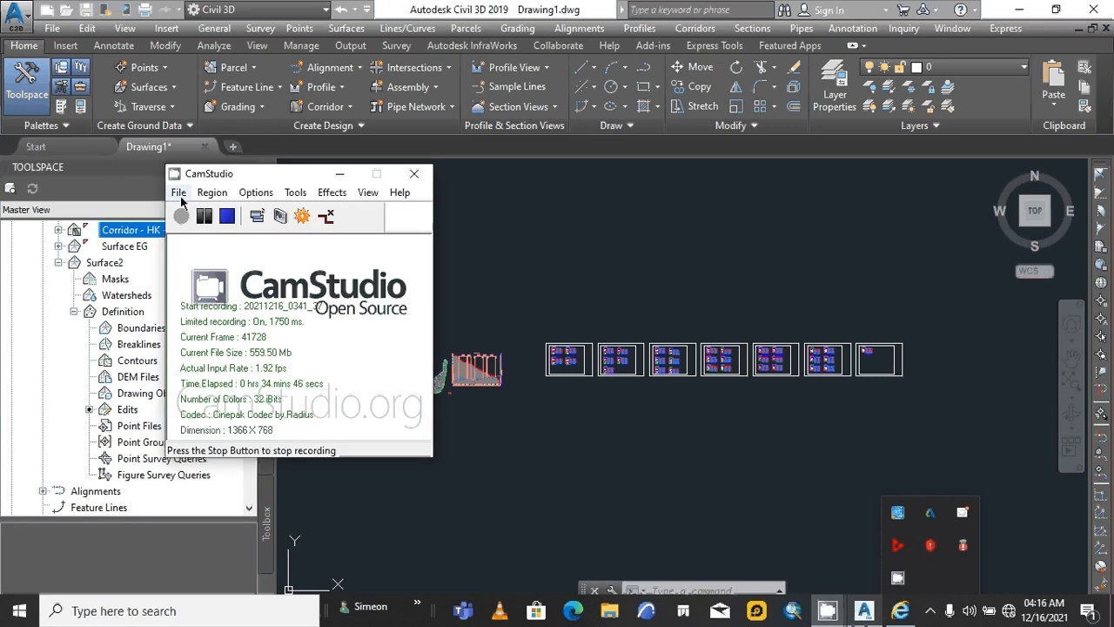